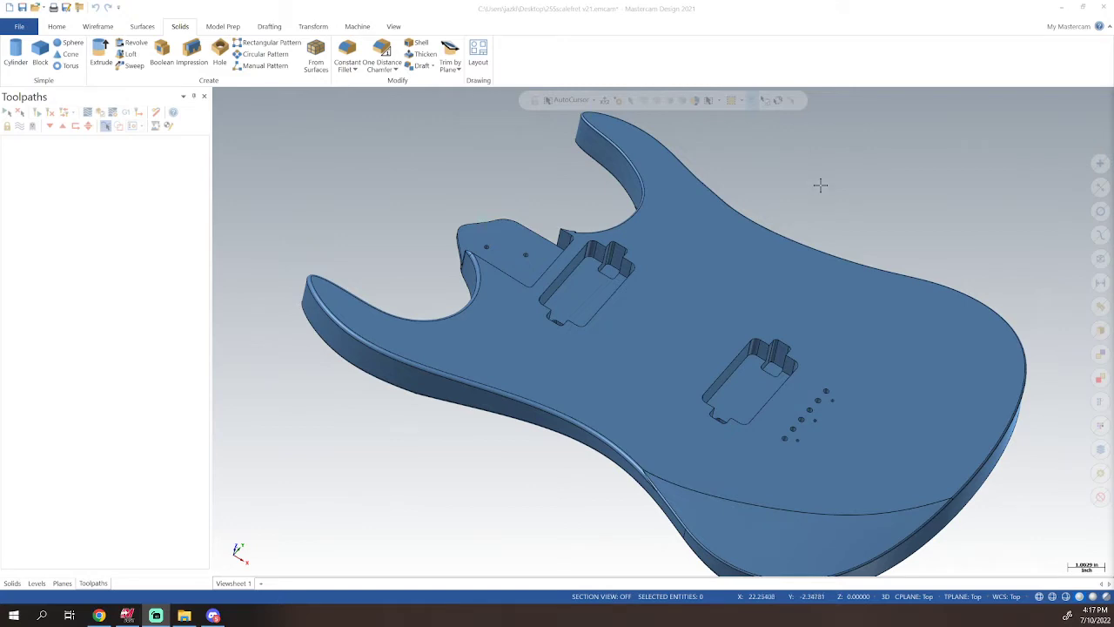
- Examine the guitar body solid, including its pickup cavities, neck pocket and bridge holes, from several angles
scroll(744, 288, "down", 3)
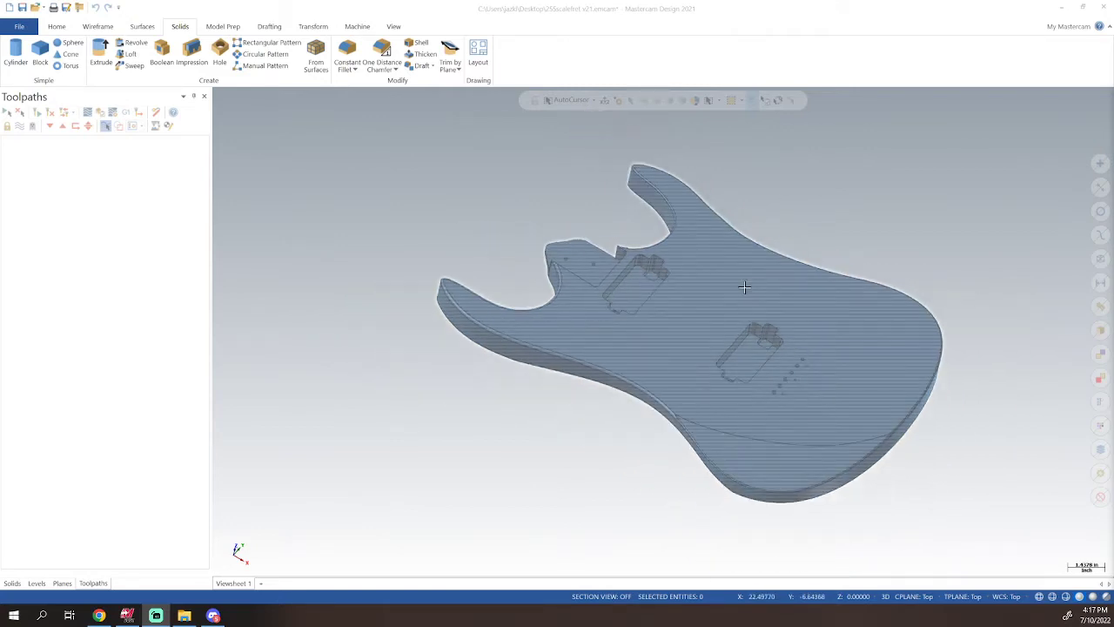
scroll(744, 286, "up", 4)
scroll(744, 299, "down", 2)
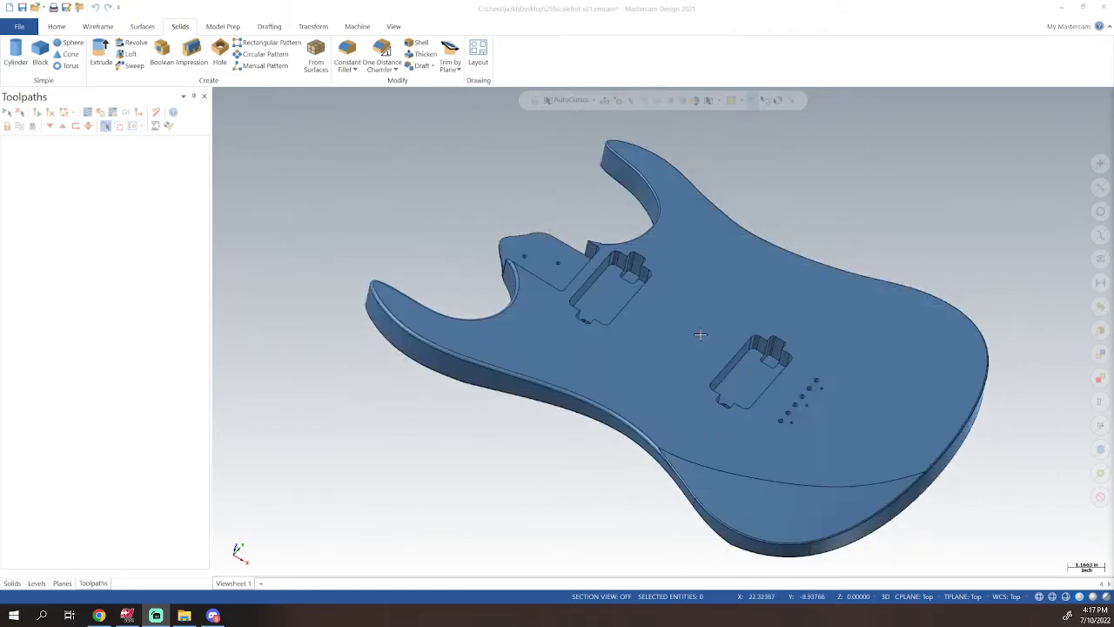
middle_click_drag(699, 333, 600, 346, "shift")
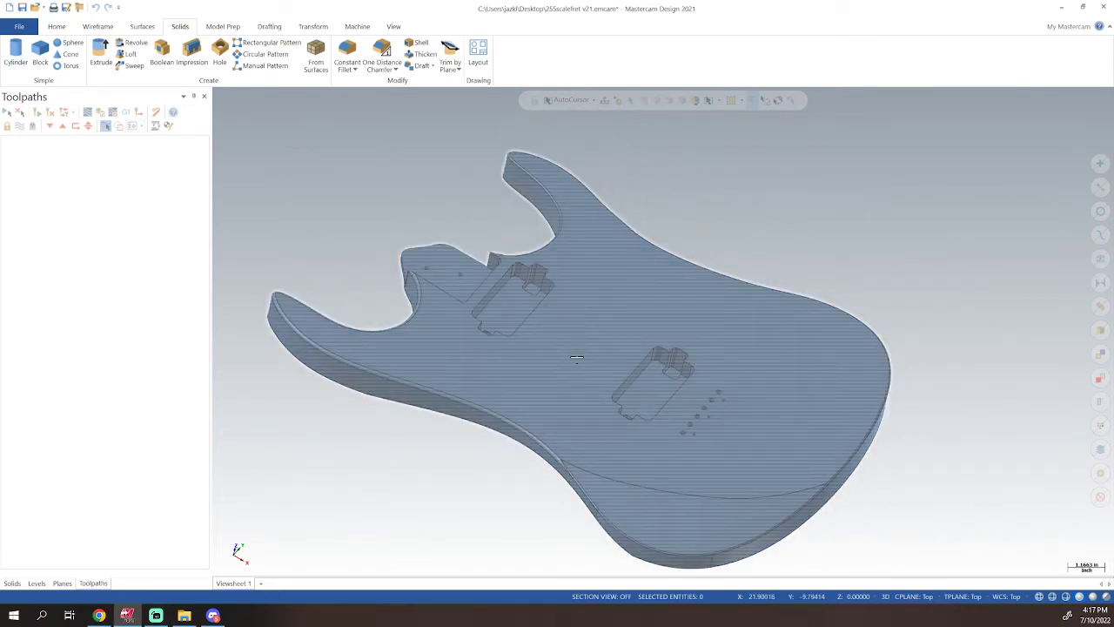
scroll(575, 369, "down", 3)
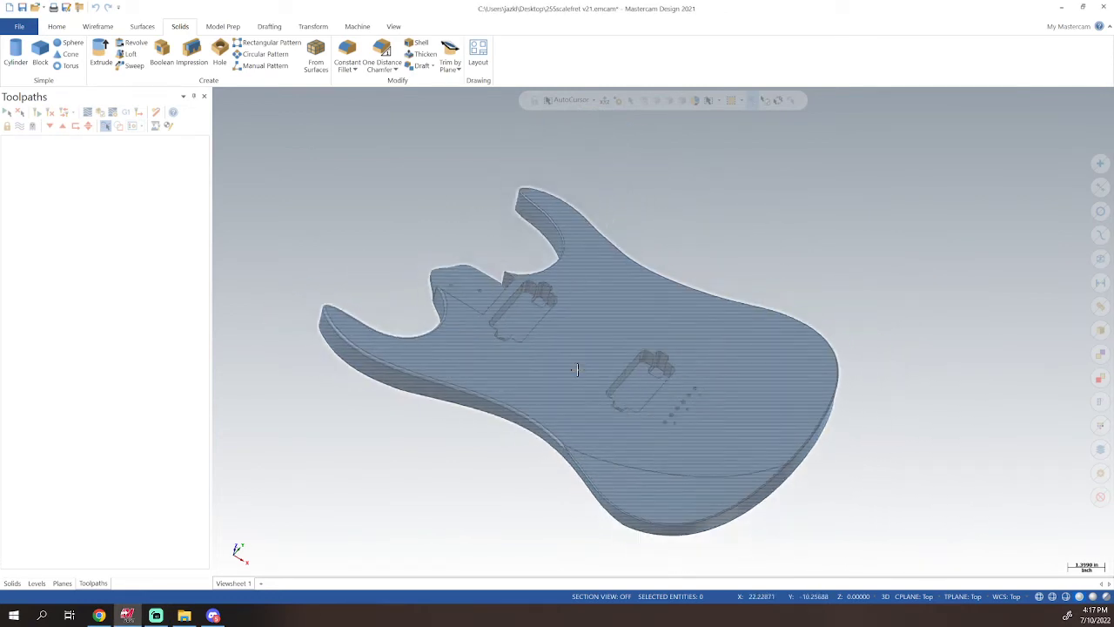
scroll(577, 369, "up", 4)
scroll(577, 368, "up", 1)
scroll(577, 369, "down", 4)
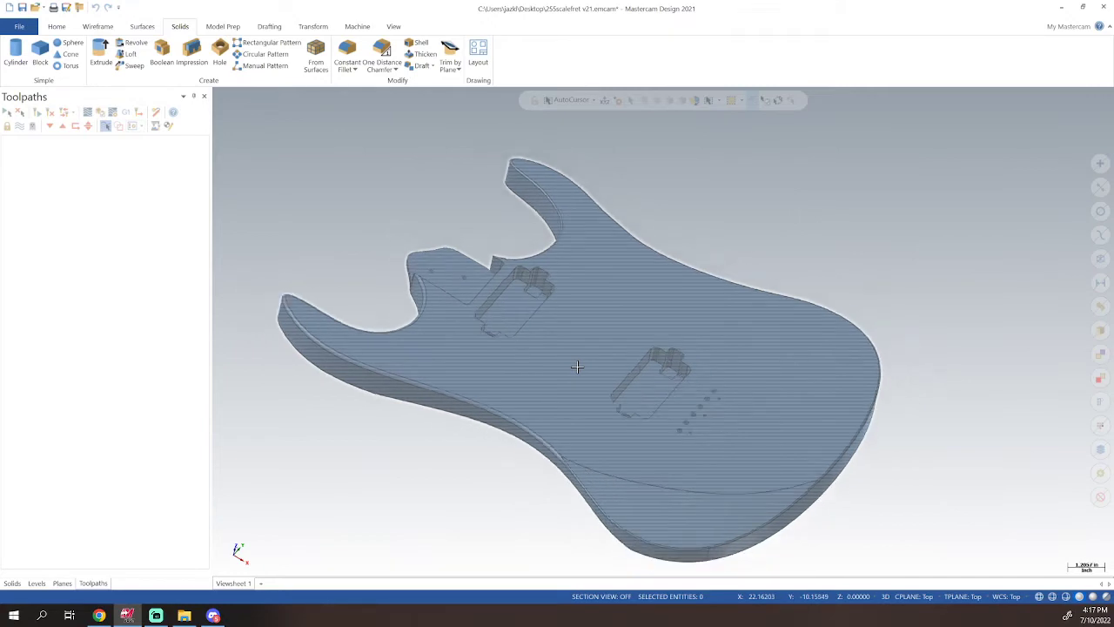
middle_click_drag(589, 358, 630, 331, "shift")
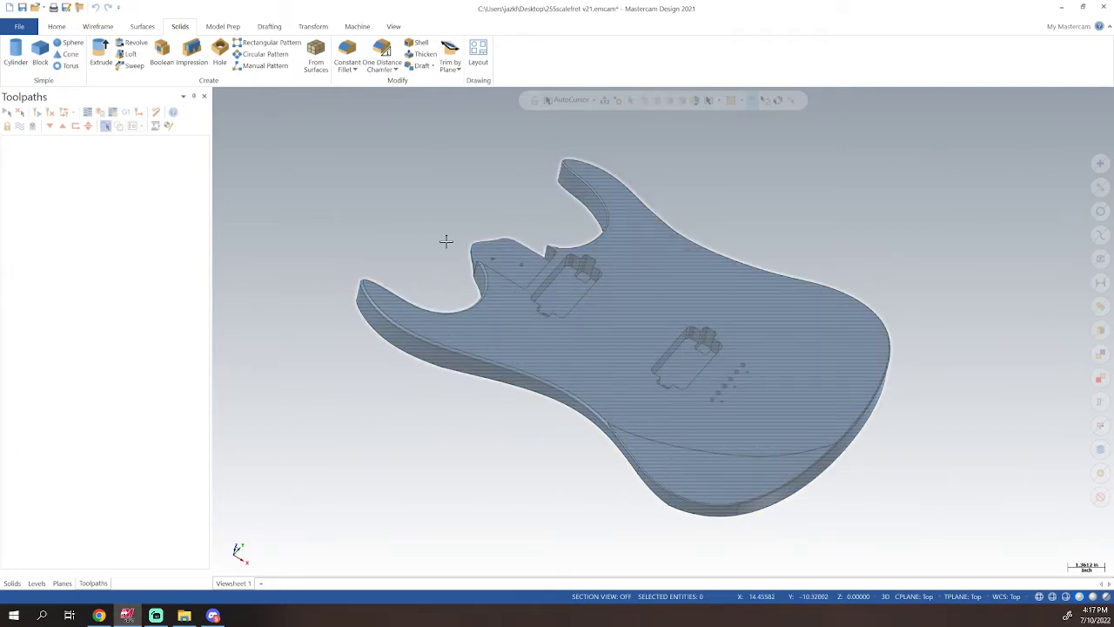
mouse_move(666, 389)
middle_mouse_down()
mouse_move(583, 398)
mouse_move(482, 472)
mouse_move(548, 388)
mouse_move(535, 423)
mouse_move(578, 302)
mouse_move(566, 191)
mouse_move(524, 256)
mouse_move(575, 266)
mouse_move(601, 196)
mouse_move(539, 418)
mouse_move(532, 492)
mouse_move(527, 460)
middle_mouse_up()
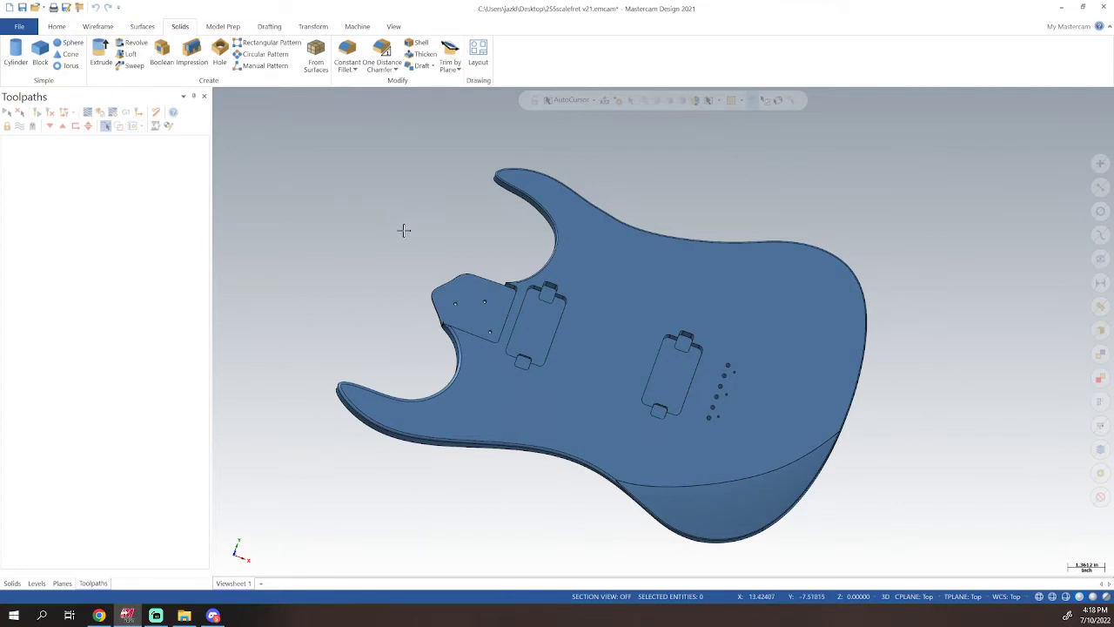
- Look at the guitar body in the Top (WCS) view and check its position relative to the origin
right_click(366, 182)
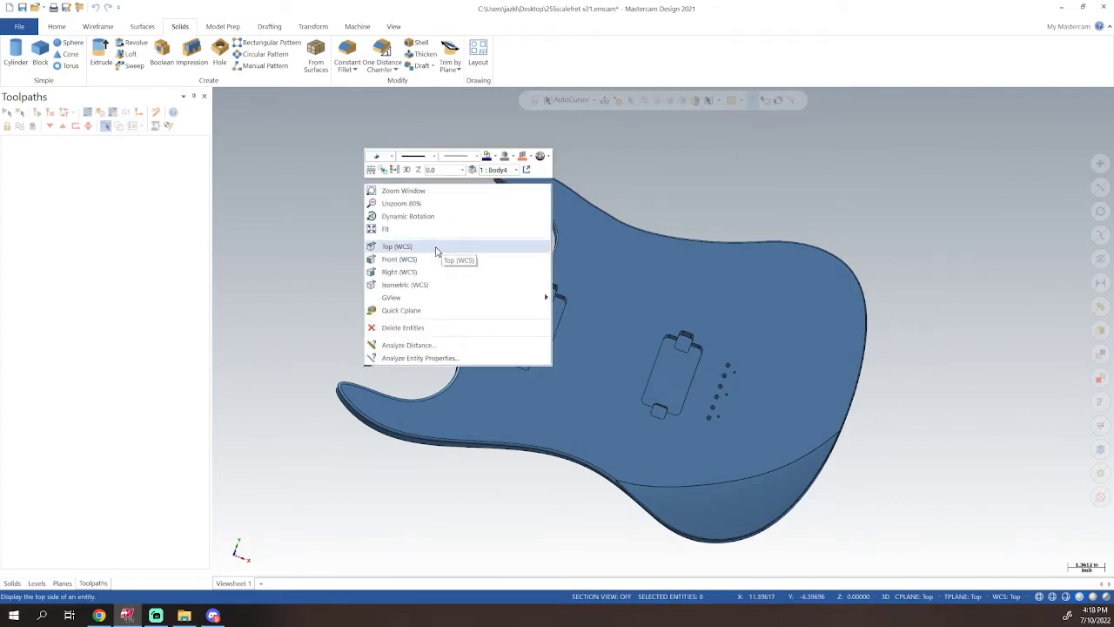
left_click(398, 247)
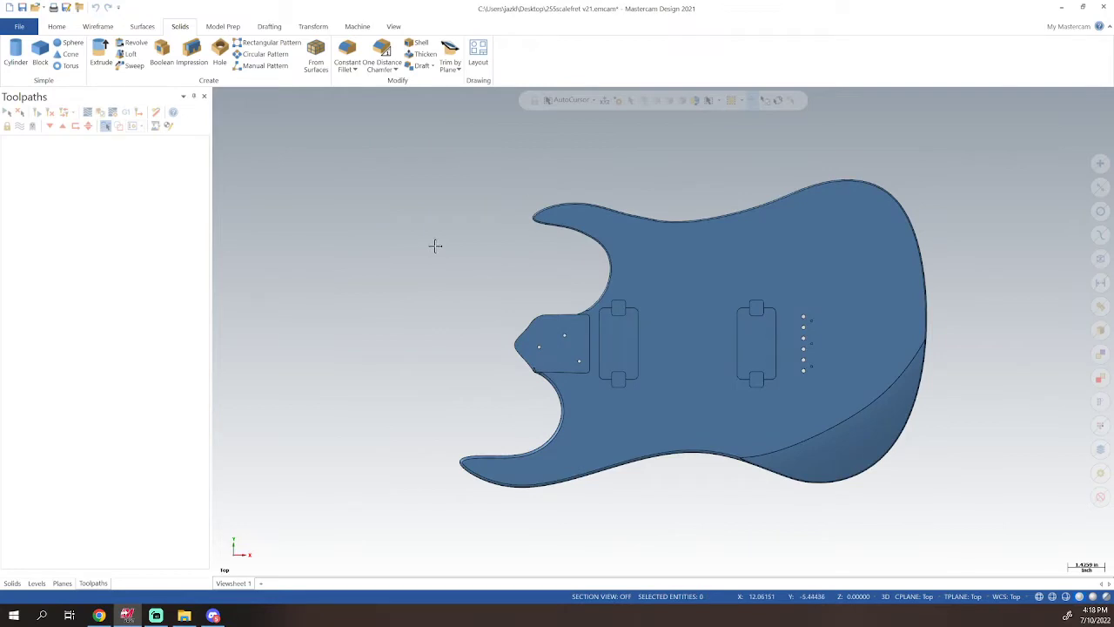
scroll(435, 245, "down", 5)
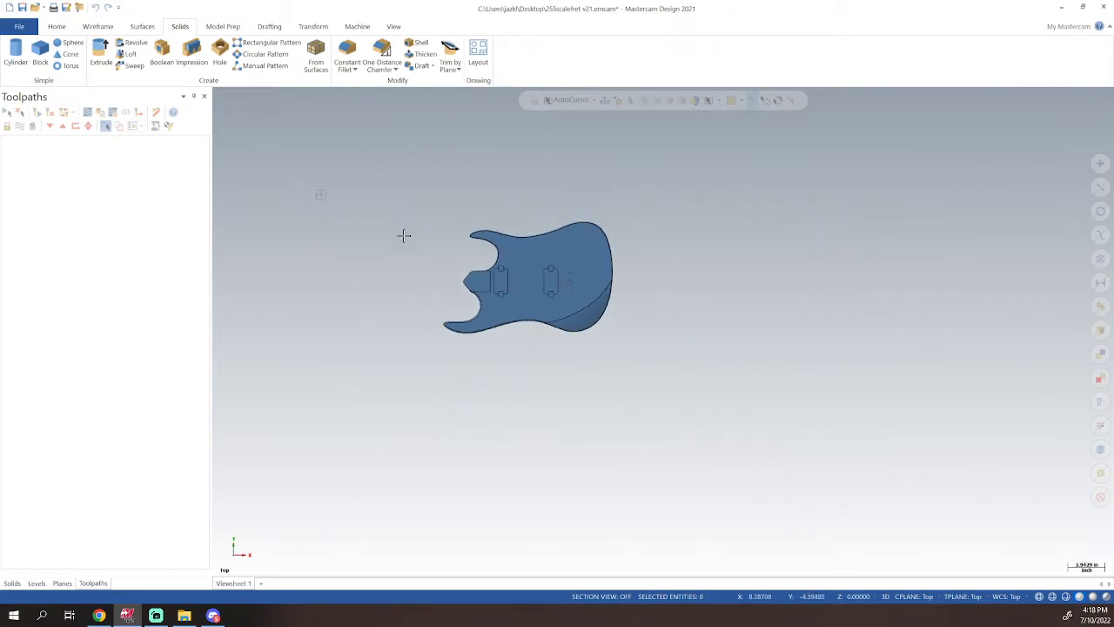
middle_click_drag(404, 234, 549, 252)
right_click(436, 218)
left_click(502, 274)
scroll(522, 222, "down", 1)
scroll(522, 222, "up", 5)
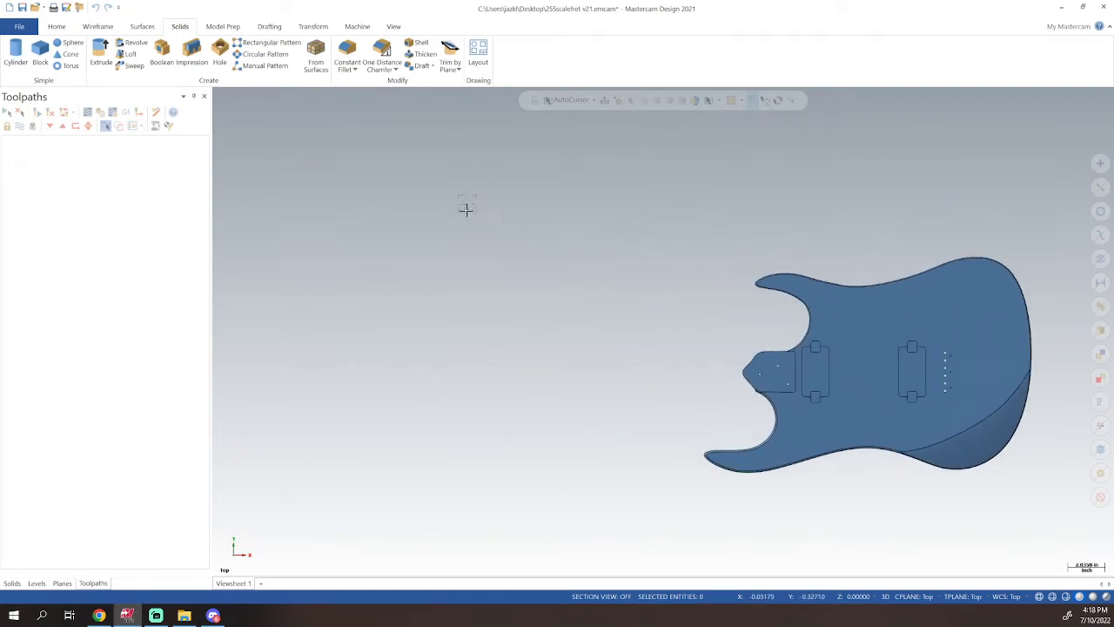
scroll(465, 206, "up", 5)
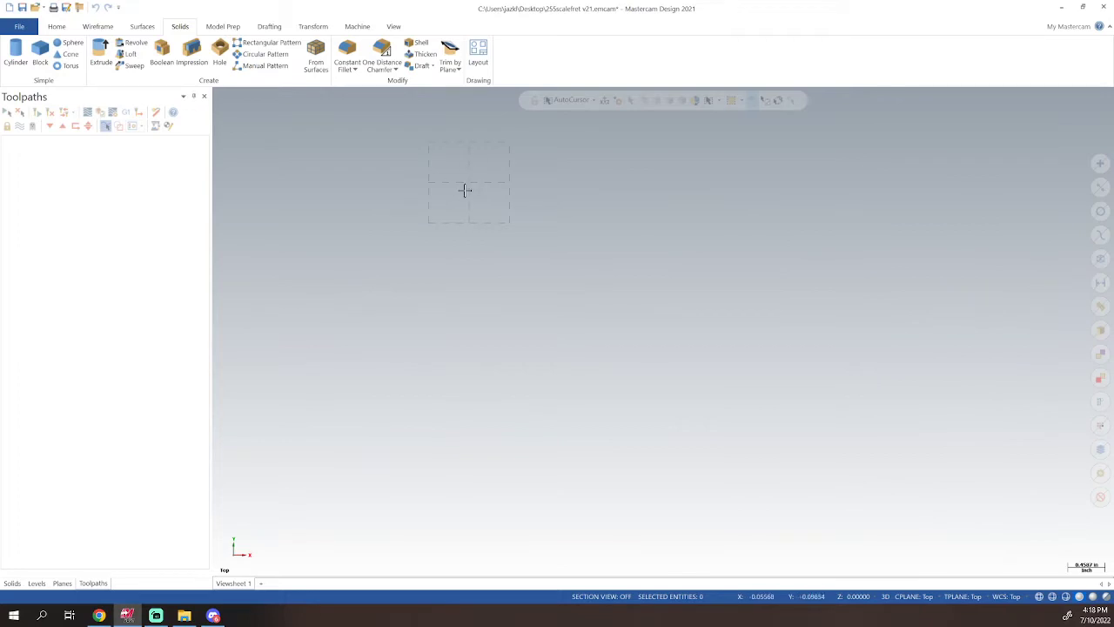
scroll(468, 181, "down", 4)
scroll(468, 181, "down", 2)
scroll(581, 243, "up", 2)
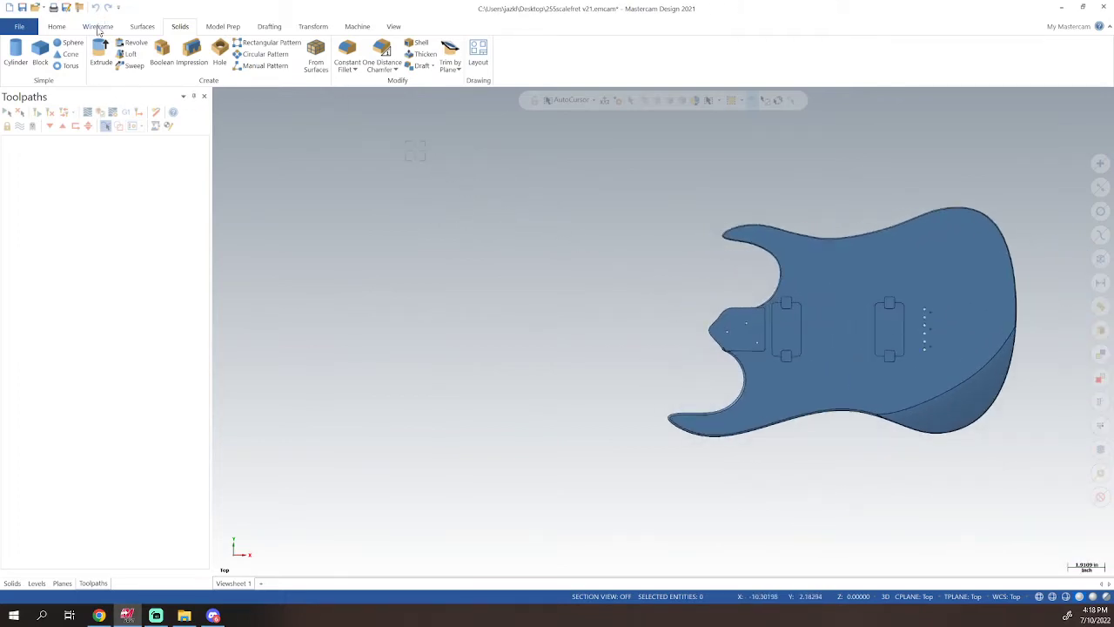
- Create level 2 as the main level and name it Stock
left_click(36, 583)
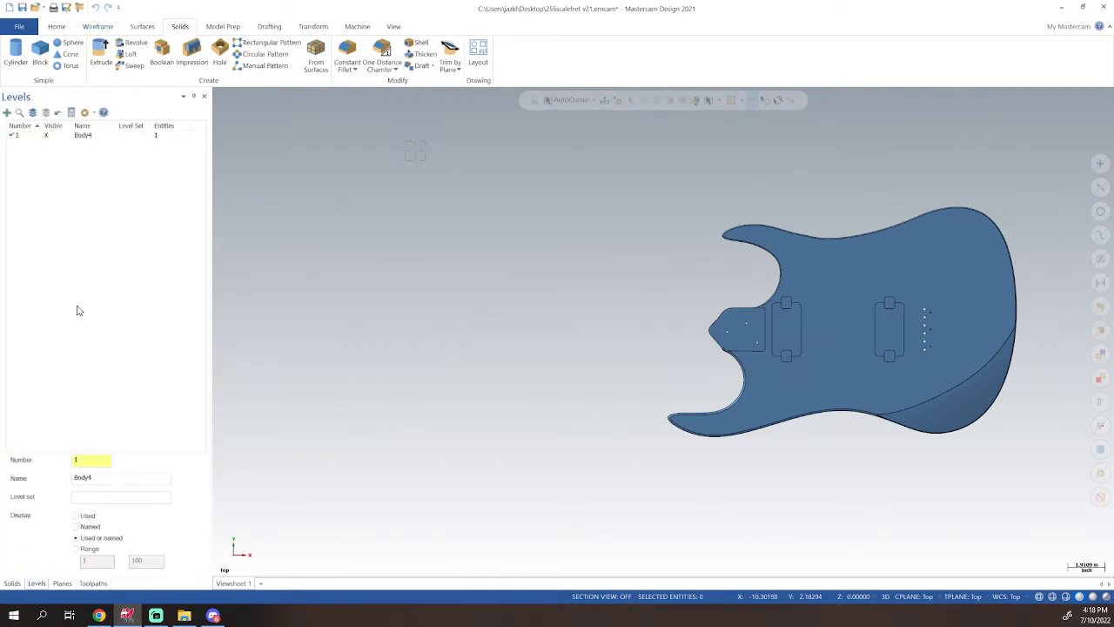
left_click_drag(77, 459, 69, 459)
left_click(88, 478)
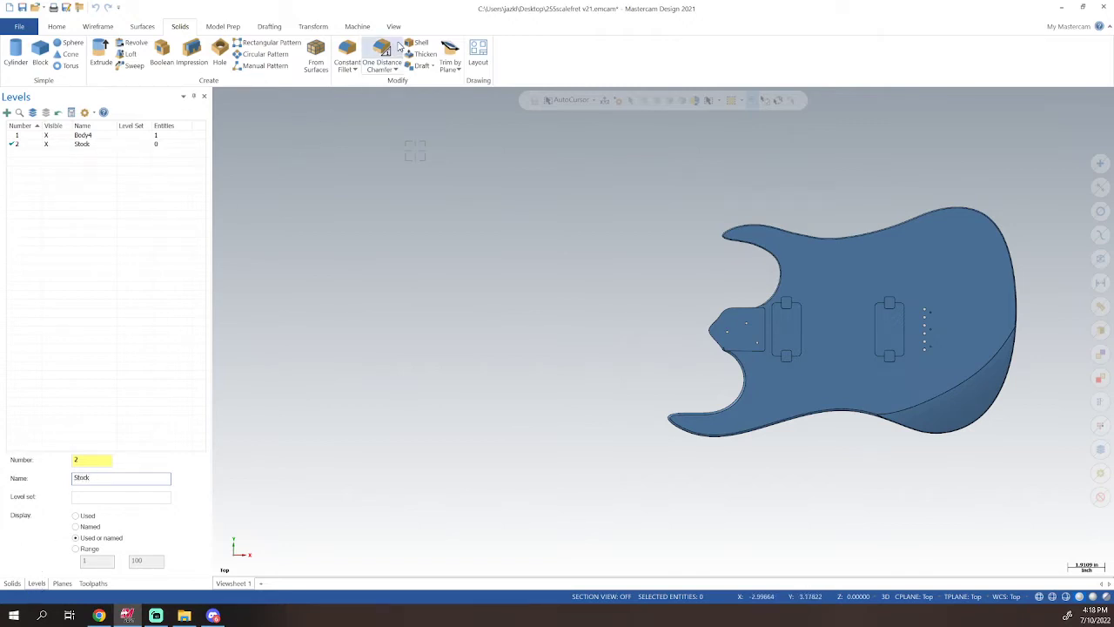
- Hide the Toolpaths manager, restore it and return to the number and name of the Stock level
left_click(395, 27)
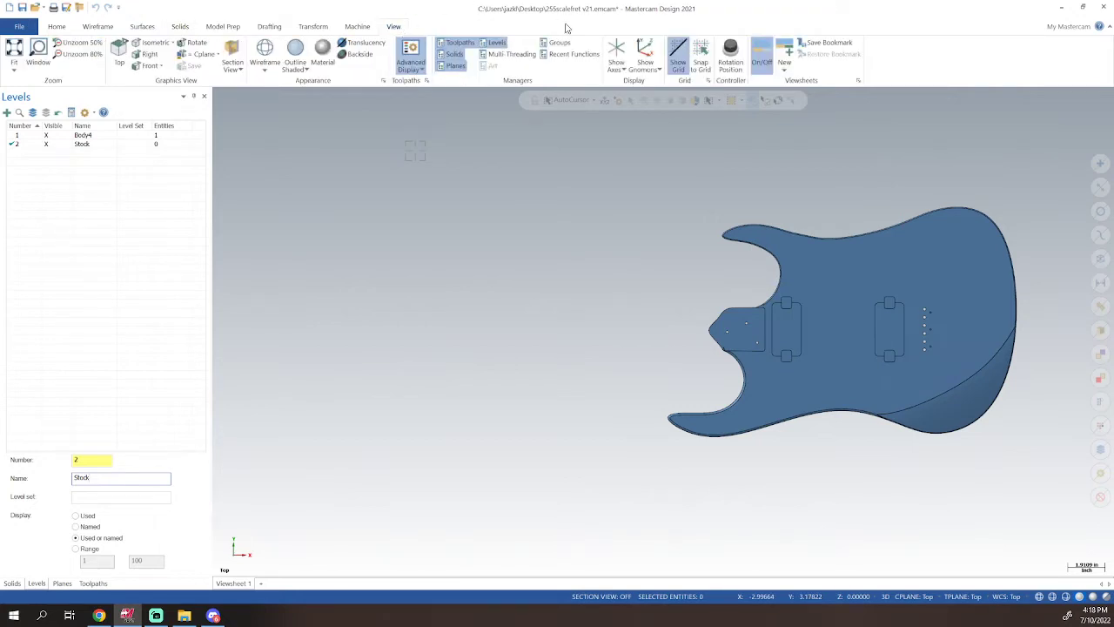
left_click(462, 43)
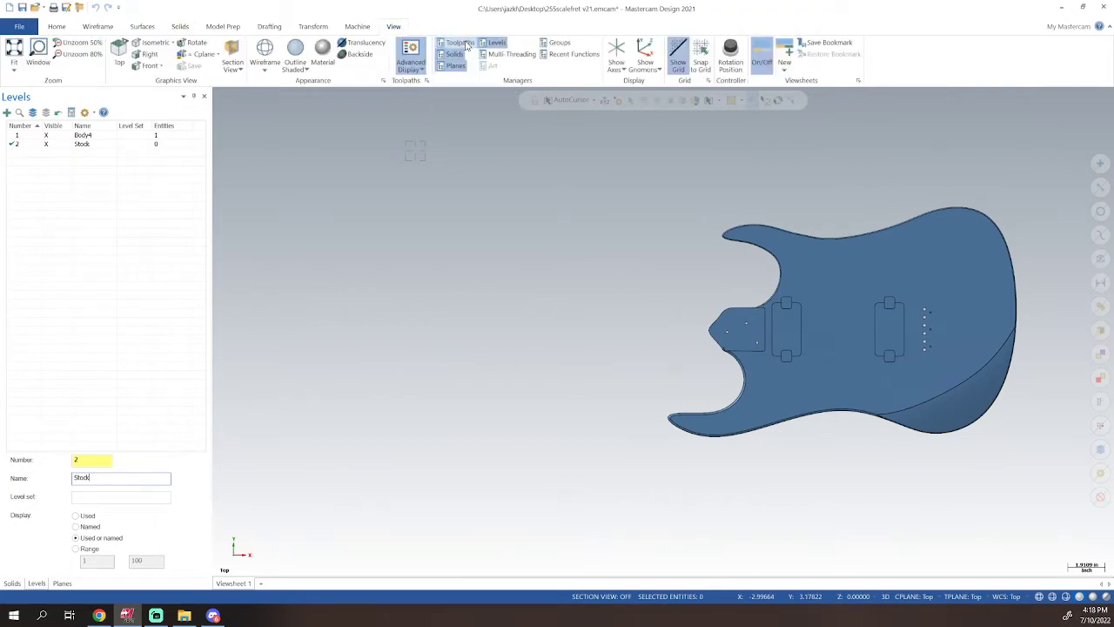
left_click(466, 44)
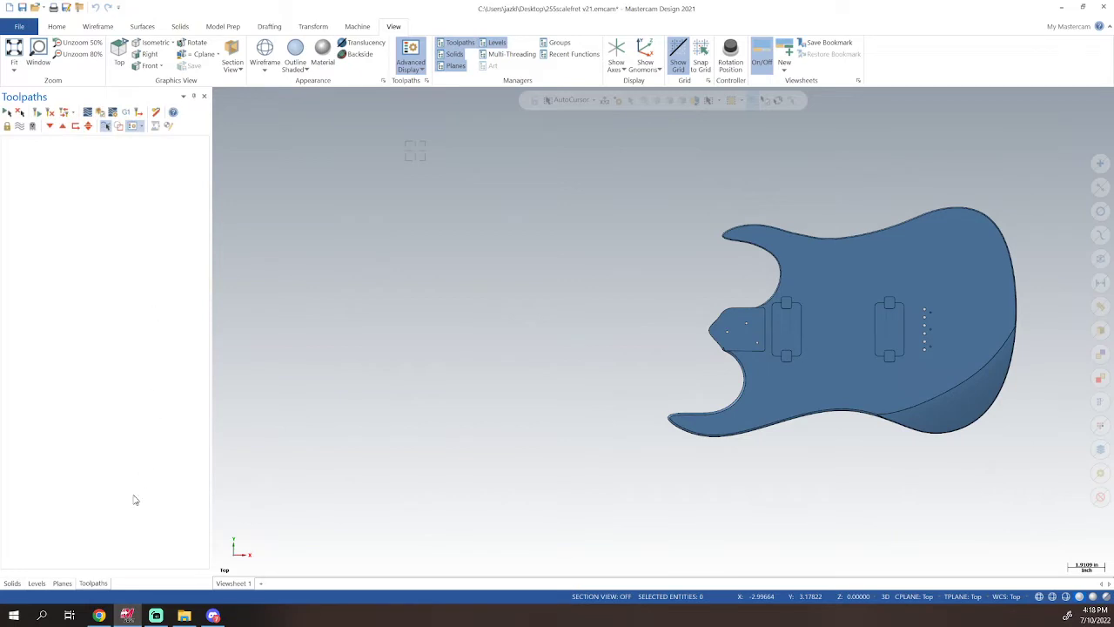
left_click(37, 584)
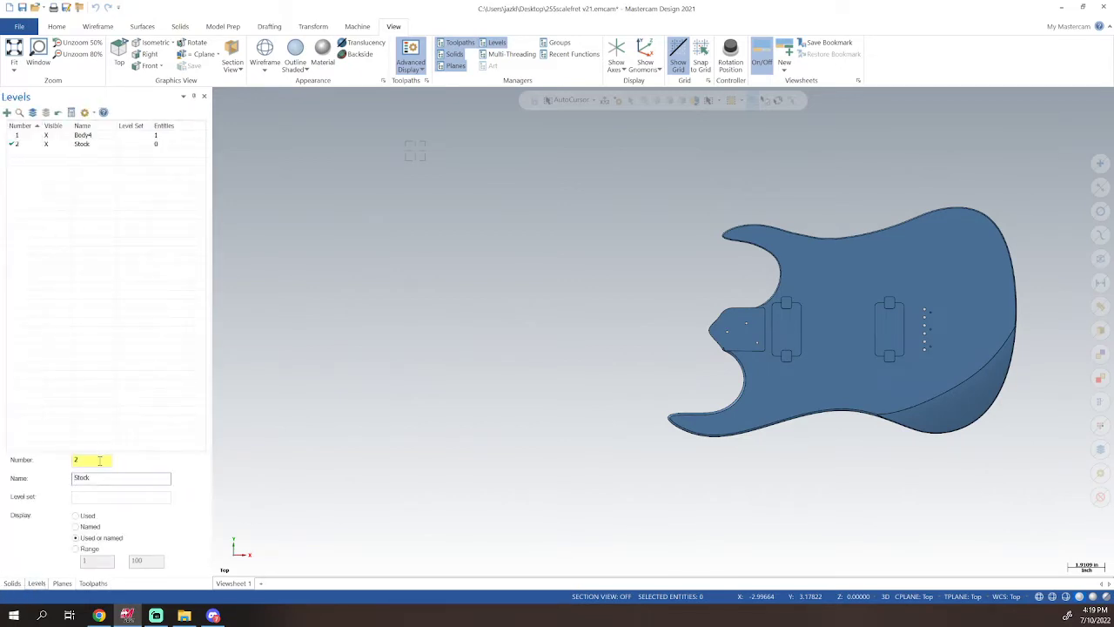
left_click(100, 460)
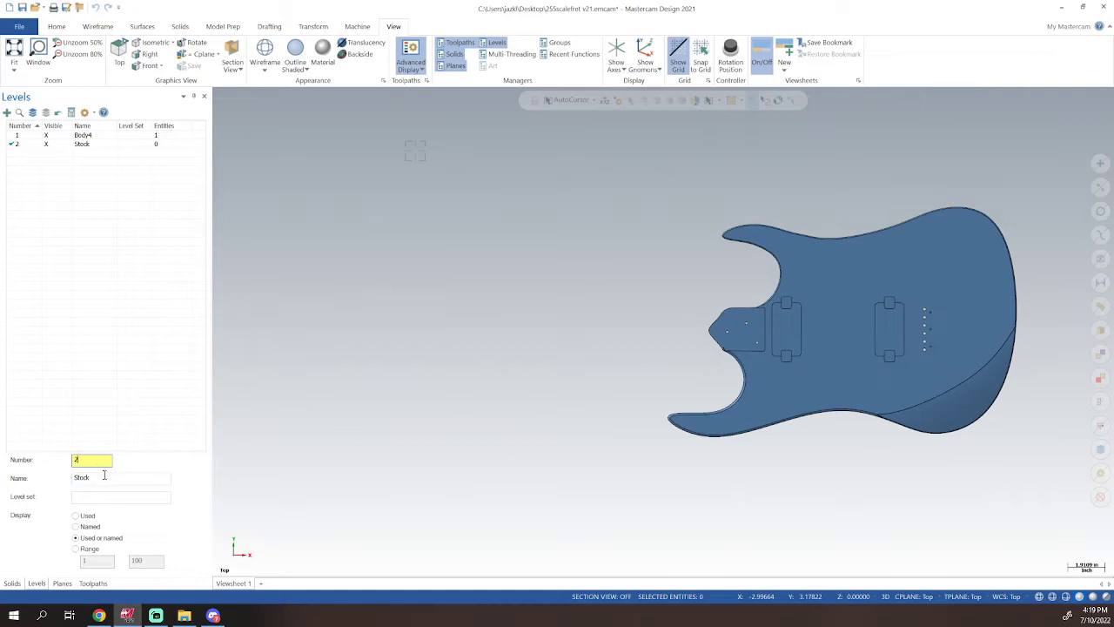
left_click(104, 477)
- Begin a wireframe rectangle on the Stock level with its first corner at the origin
scroll(497, 282, "down", 2)
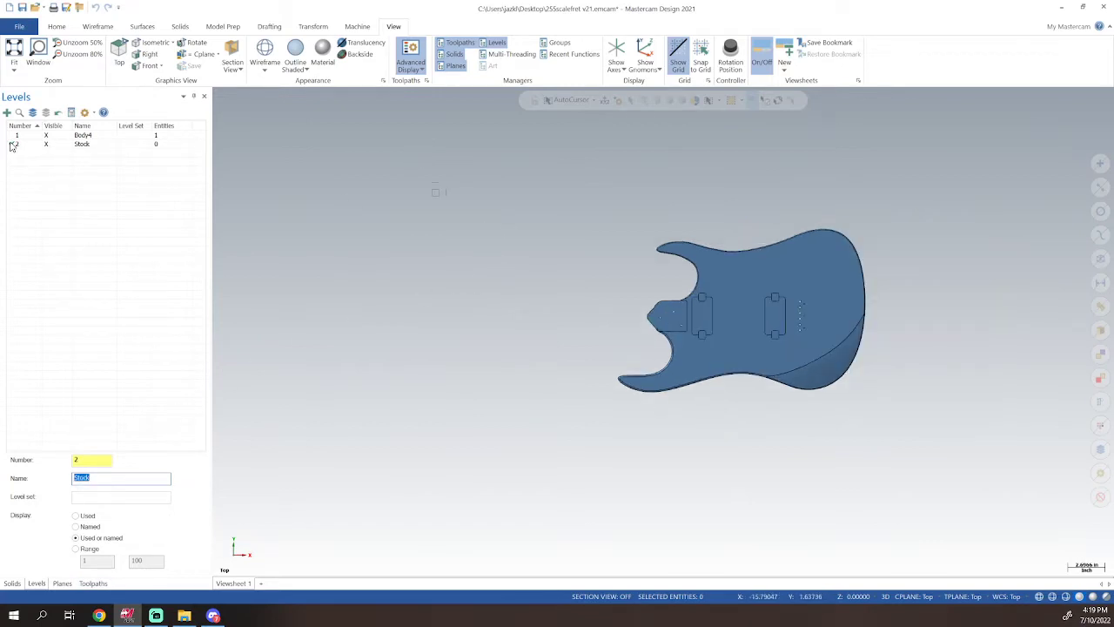
middle_click_drag(488, 218, 539, 284)
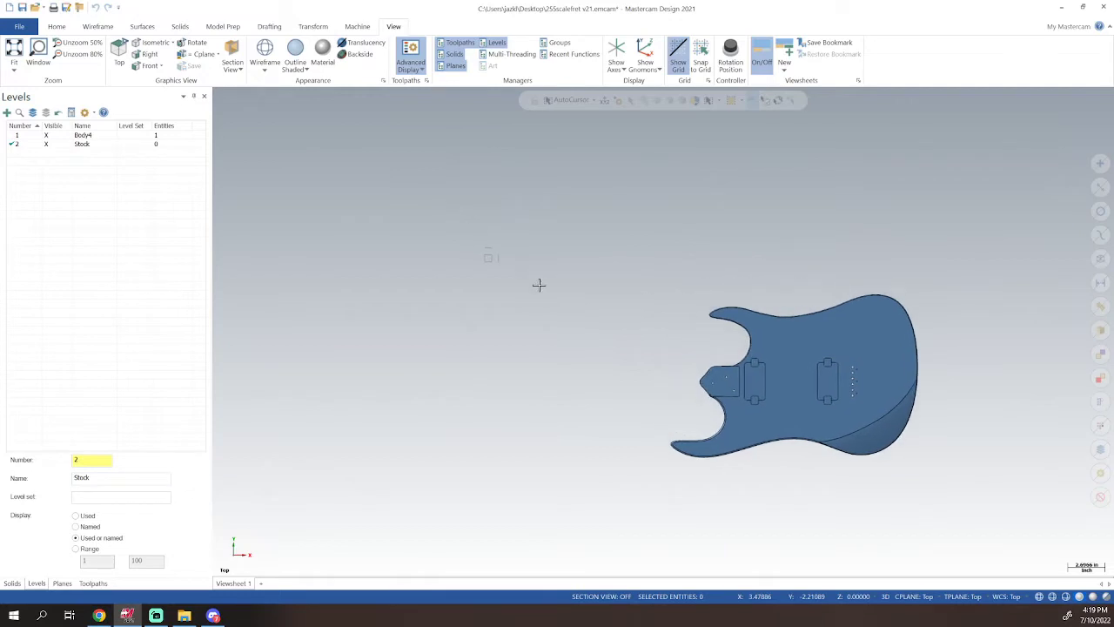
scroll(531, 272, "up", 3)
left_click(87, 26)
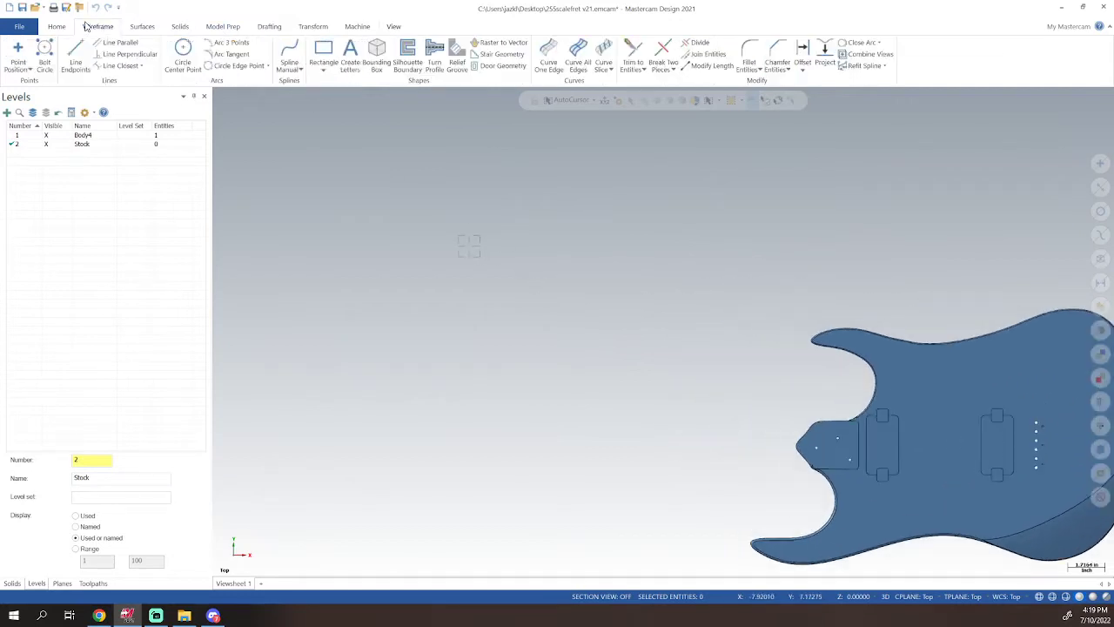
left_click(323, 52)
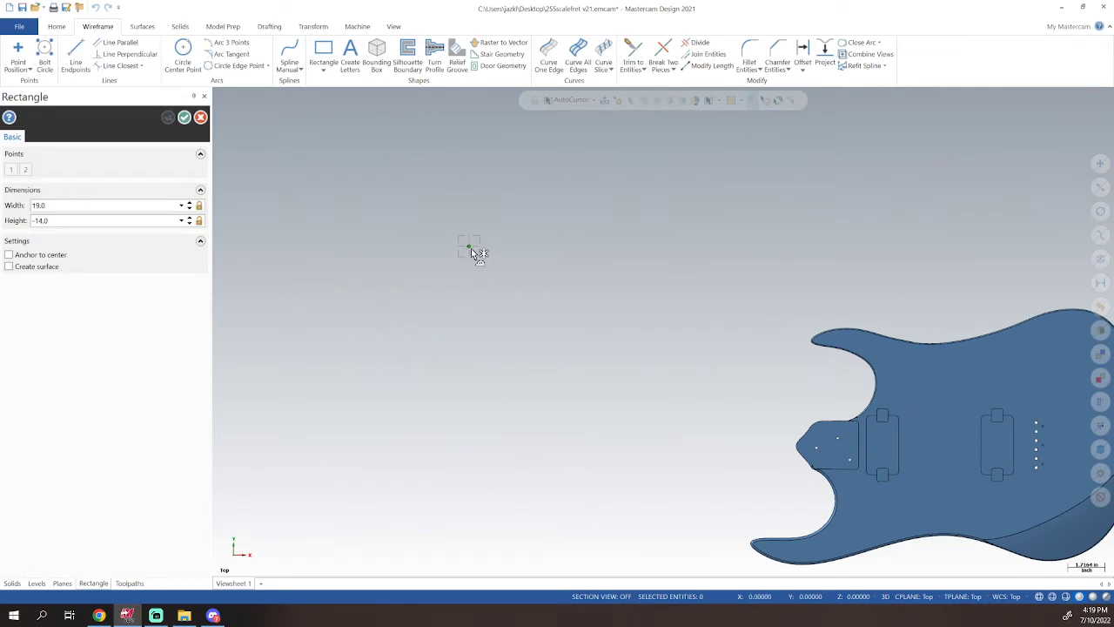
left_click(469, 247)
left_click(470, 247)
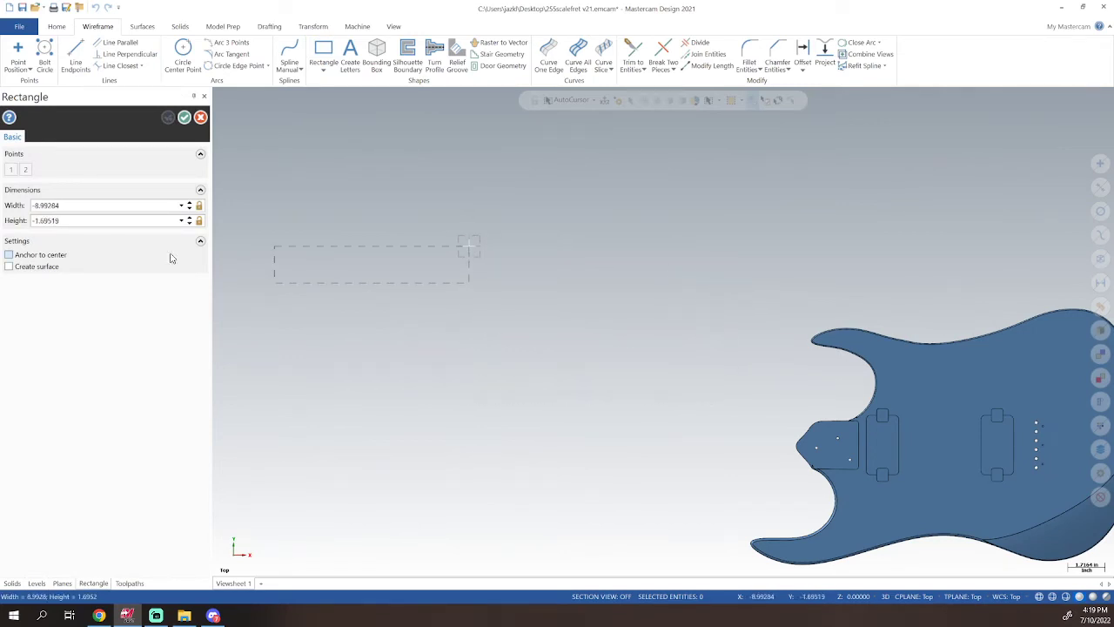
- Set the rectangle's width to 19 and height to -14, and create it
left_click(116, 206)
type("19")
key("Tab")
key("BackSpace")
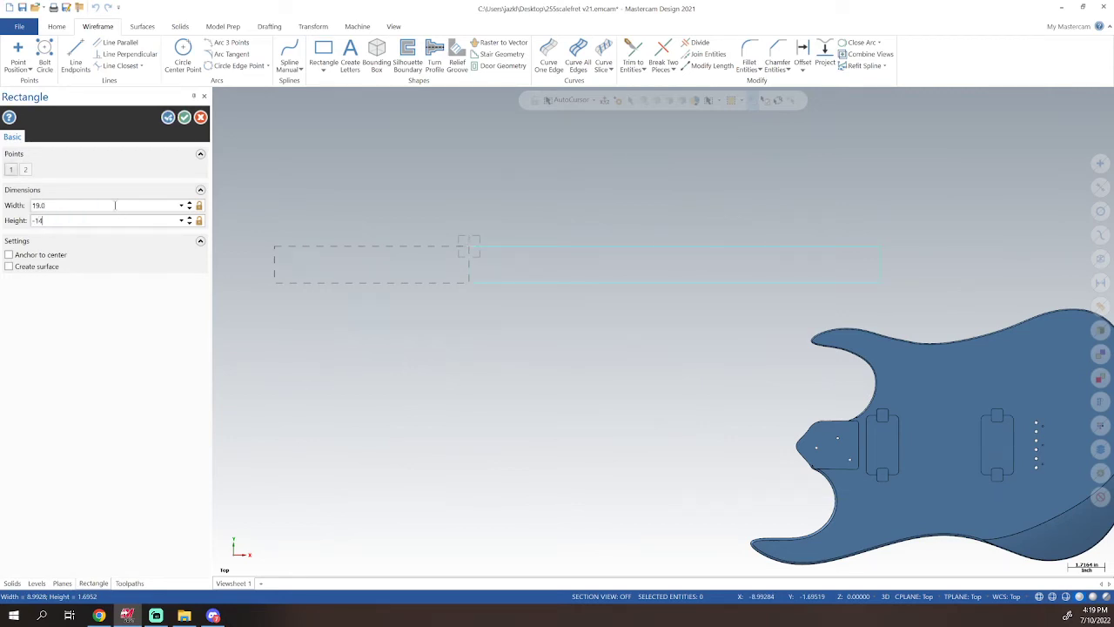
key("Return")
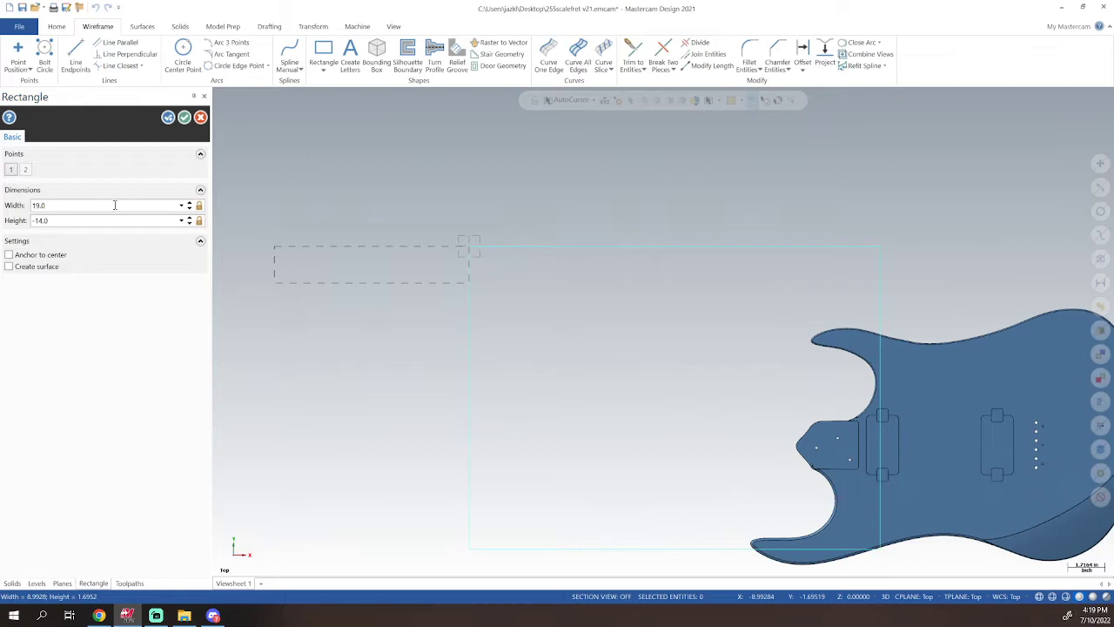
left_click(185, 118)
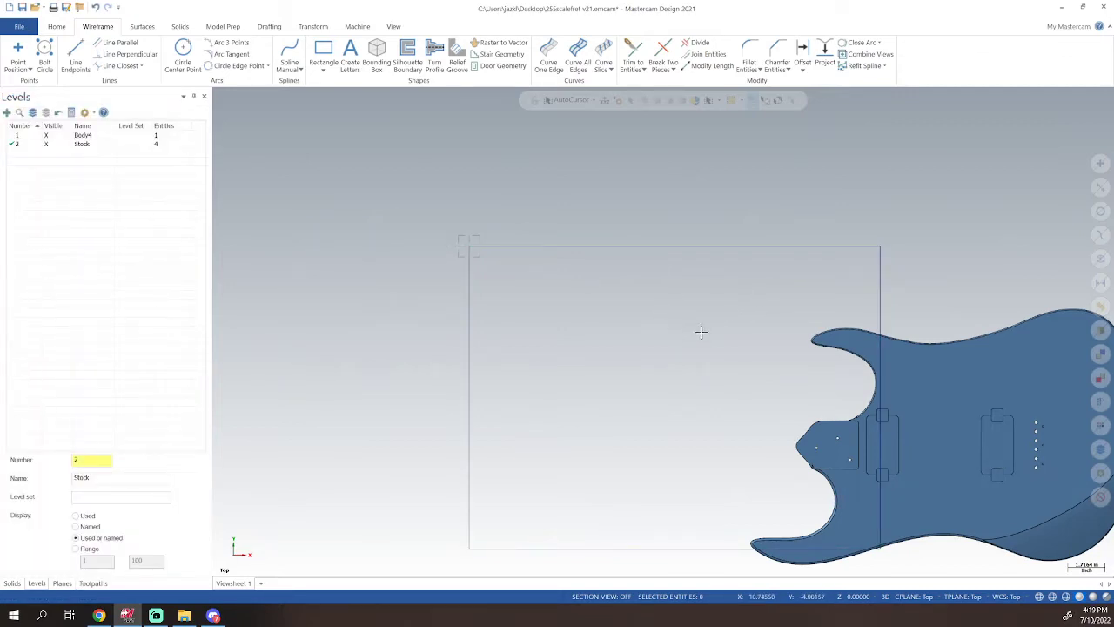
- Start a Dynamic move of the guitar body from its upper horn tip and shift it about 12.6 in along negative X into the stock outline
mouse_move(595, 326)
middle_mouse_down()
mouse_move(604, 354)
mouse_move(582, 308)
middle_mouse_up()
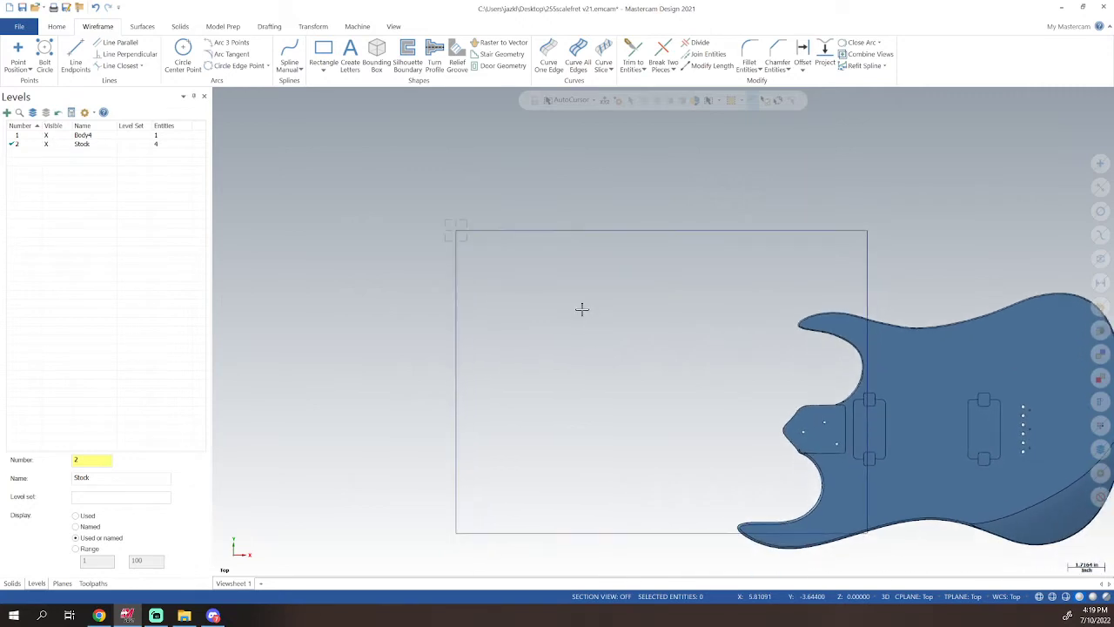
scroll(725, 357, "down", 2)
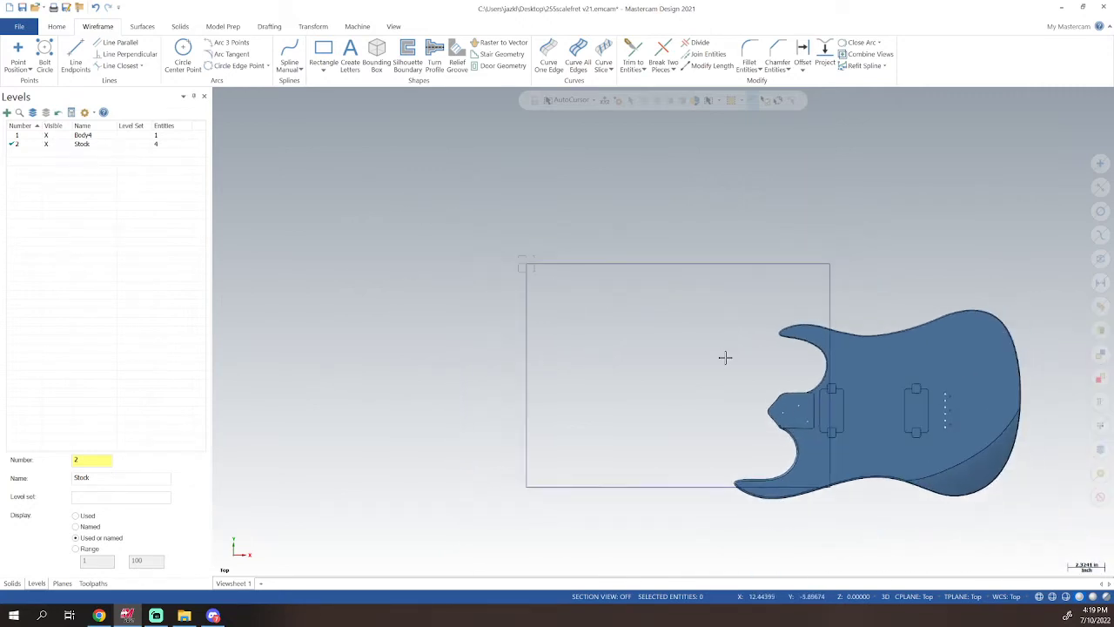
middle_click_drag(725, 357, 584, 314)
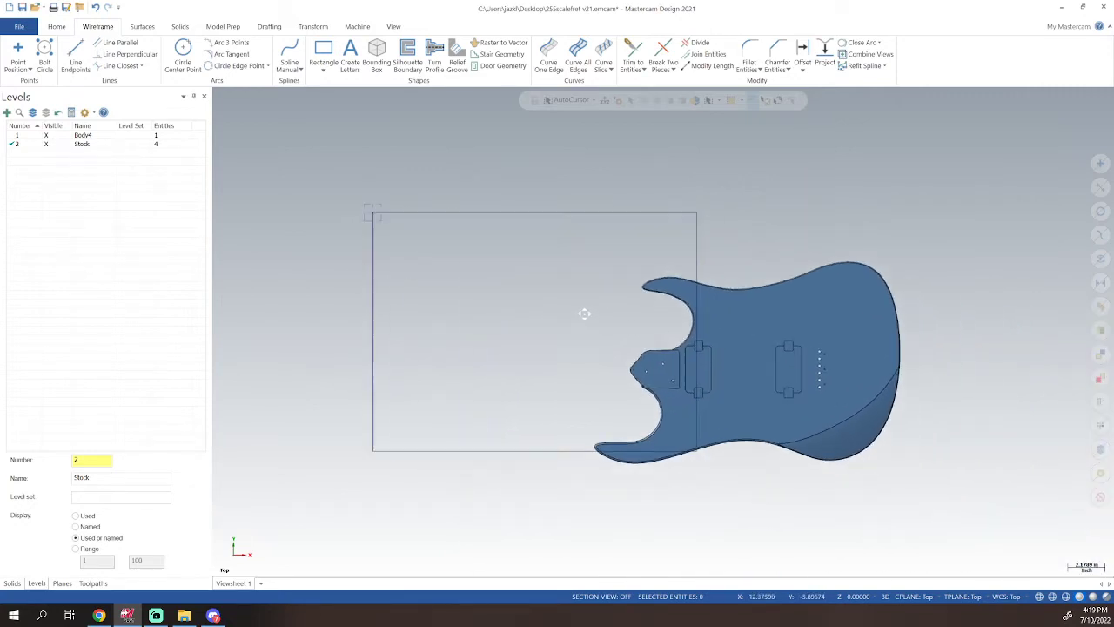
left_click(764, 346)
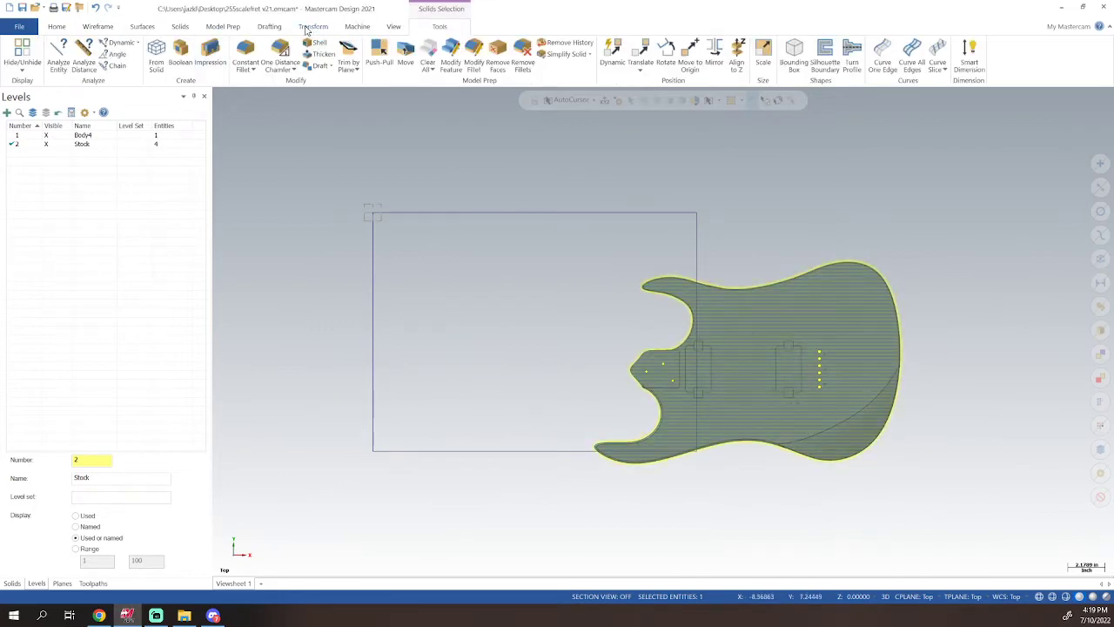
left_click(306, 29)
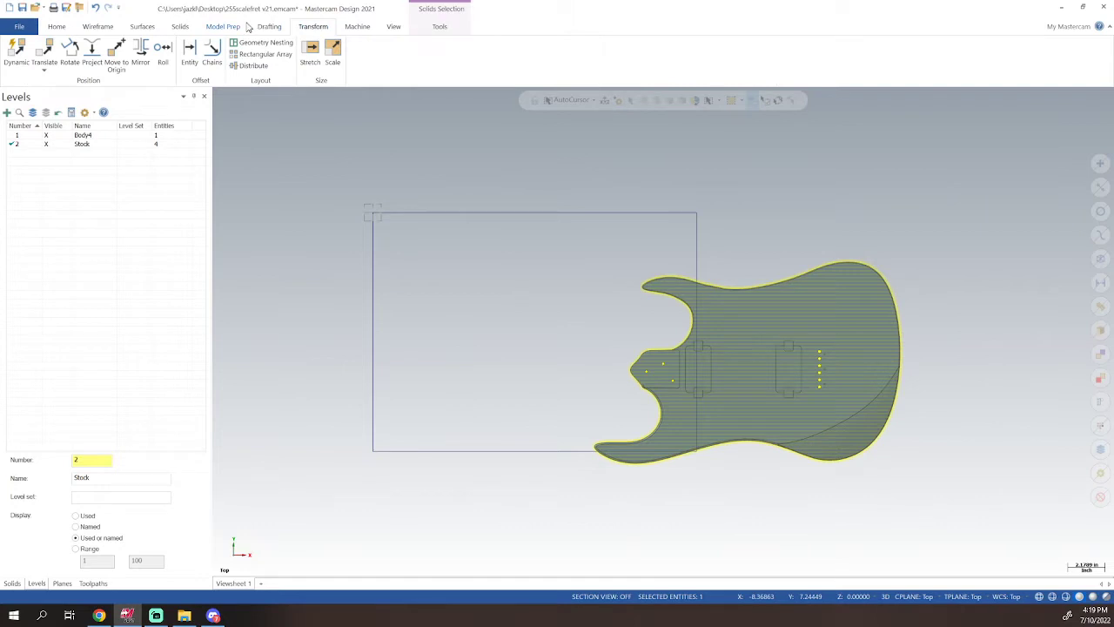
left_click(17, 52)
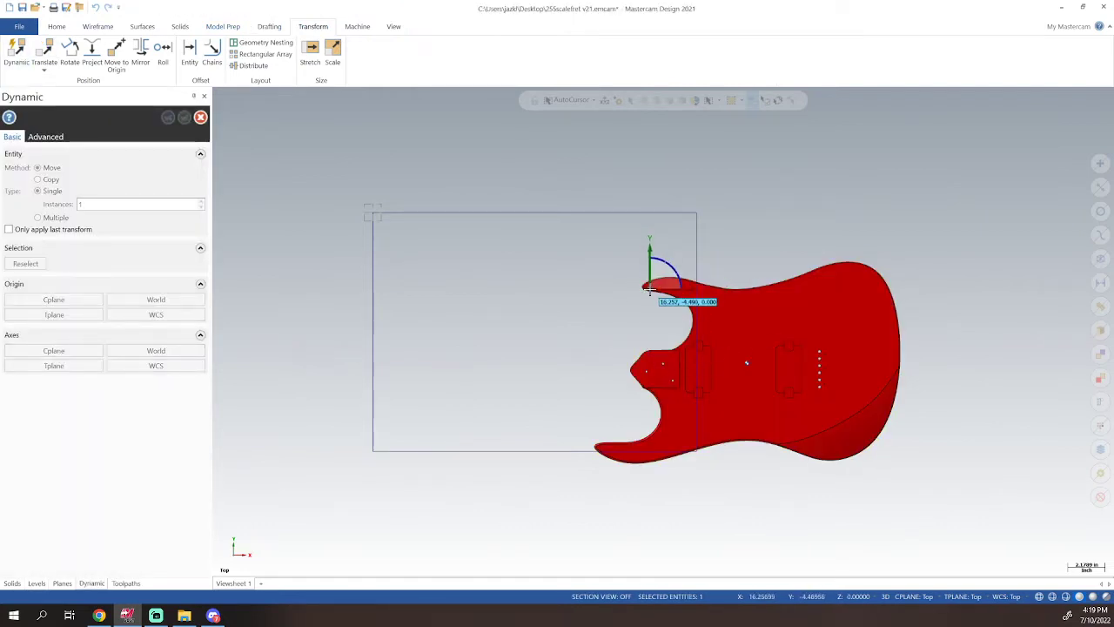
left_click(646, 288)
left_click(673, 288)
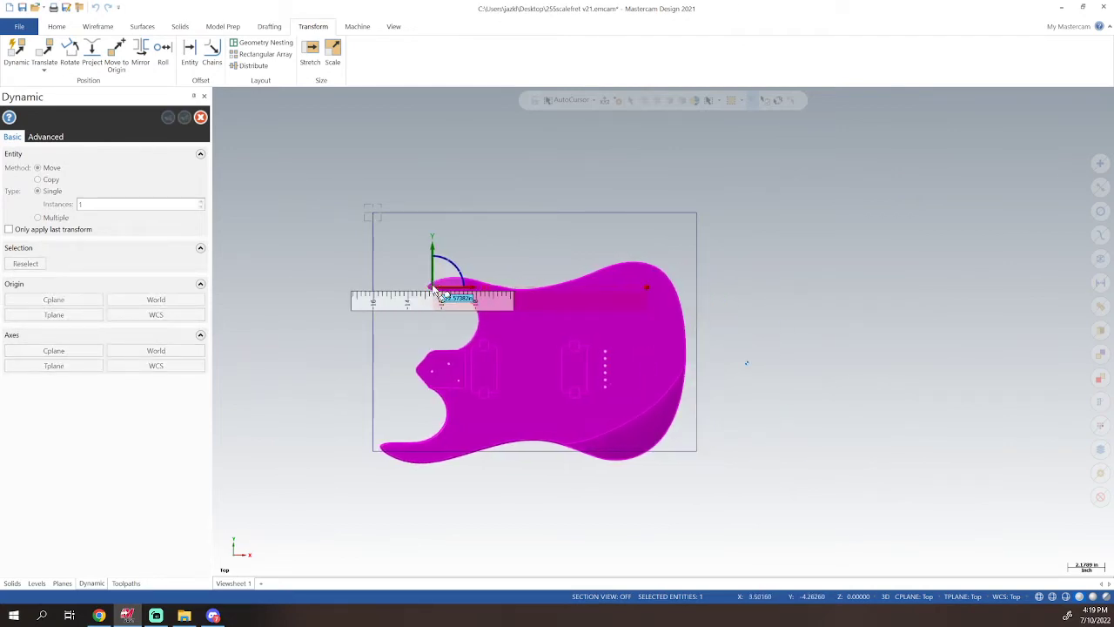
left_click(433, 288)
- Shift the guitar body about 1.7 in along positive Y to sit inside the stock rectangle, and apply the move
left_click(433, 272)
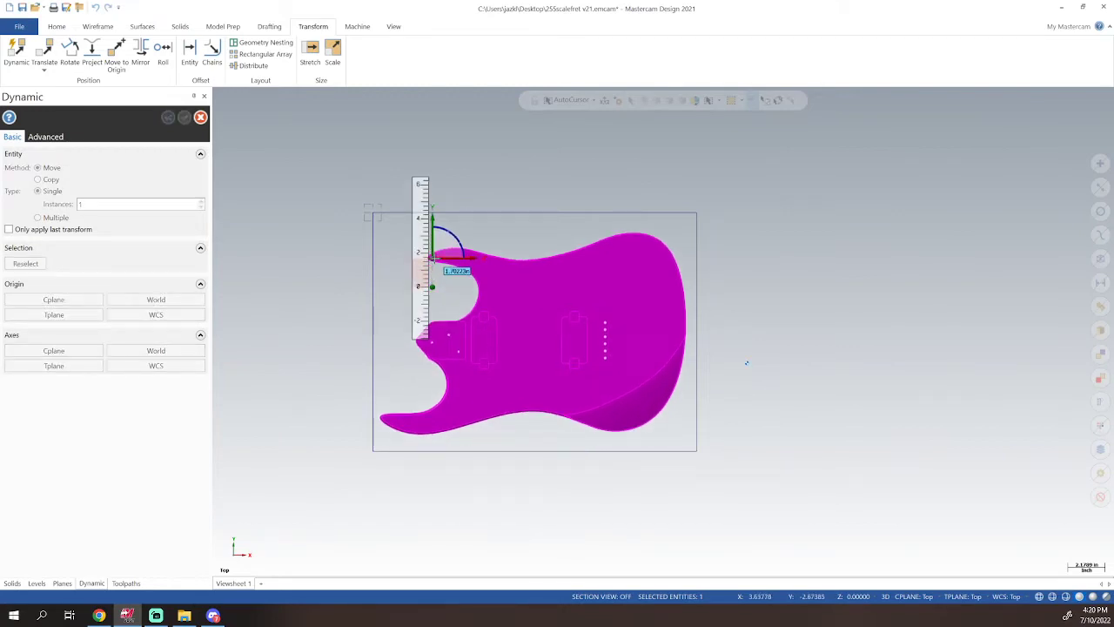
left_click(433, 259)
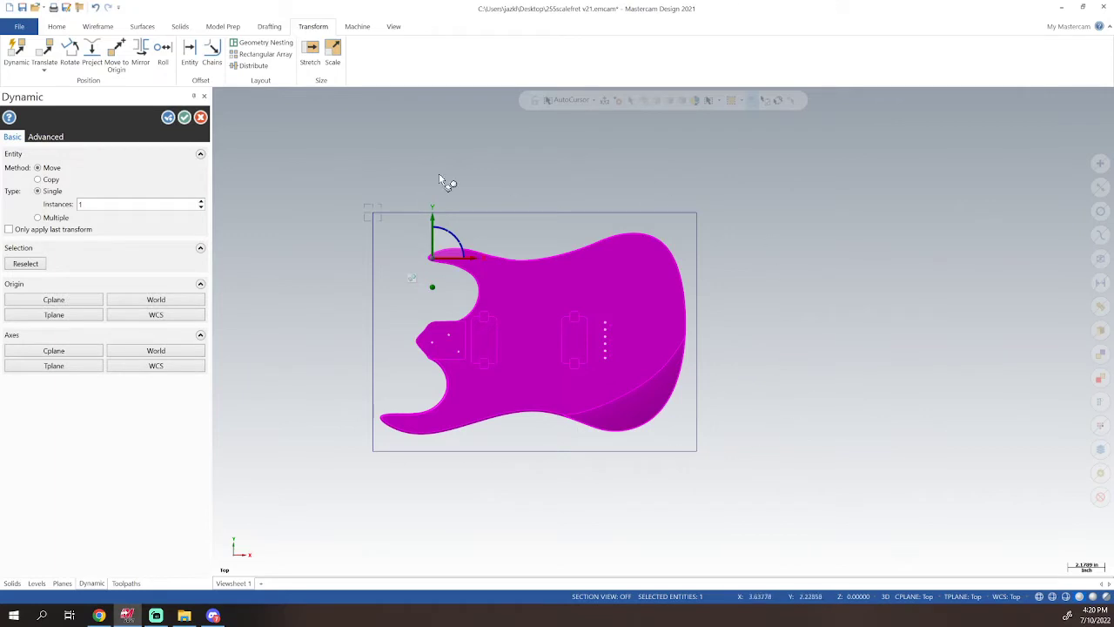
left_click(184, 118)
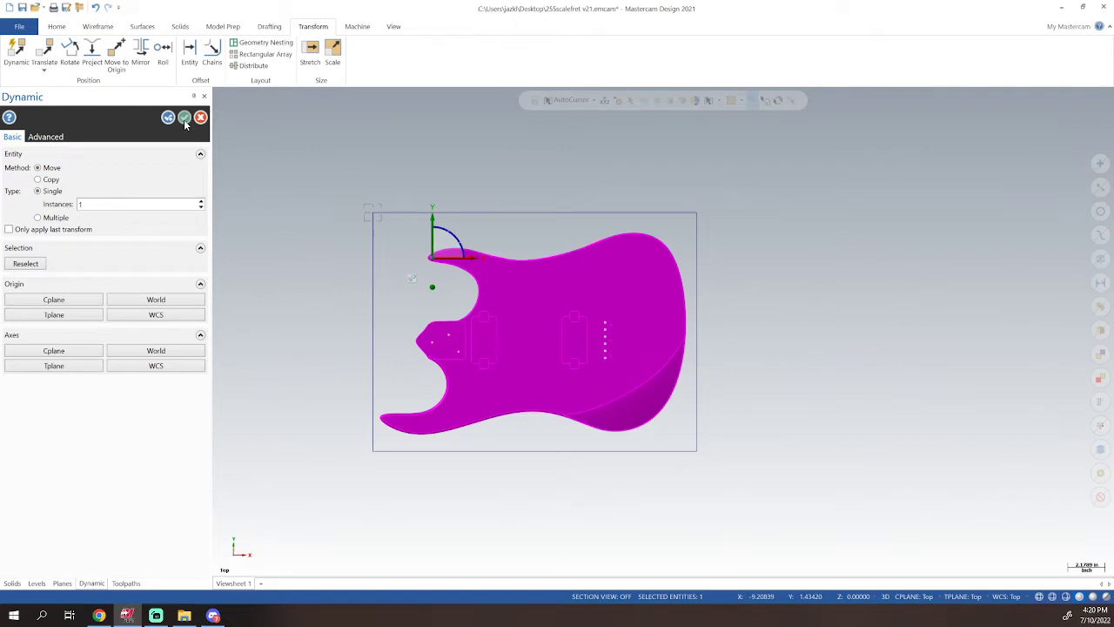
- Examine the guitar body's height relative to the stock outline from the front and at an oblique angle
right_click(495, 190)
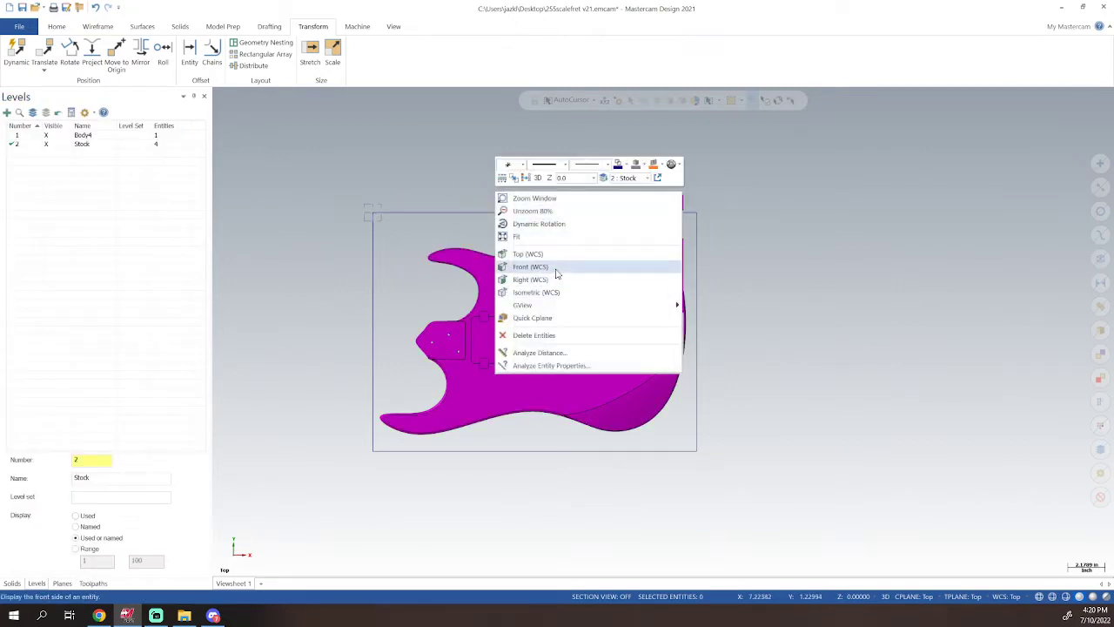
left_click(532, 267)
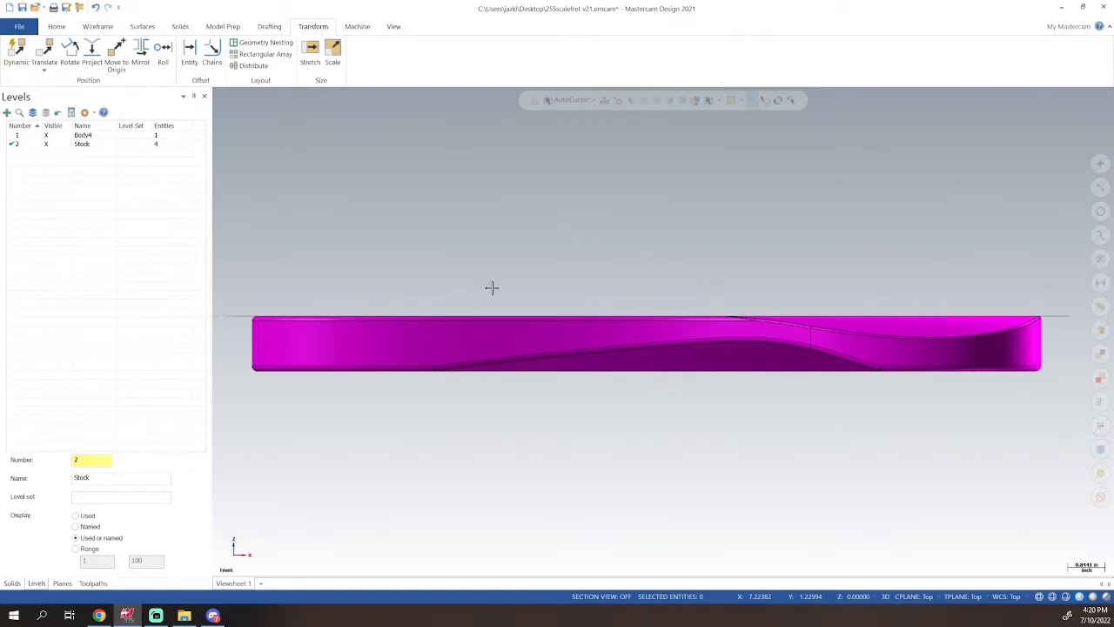
middle_click_drag(401, 277, 490, 276)
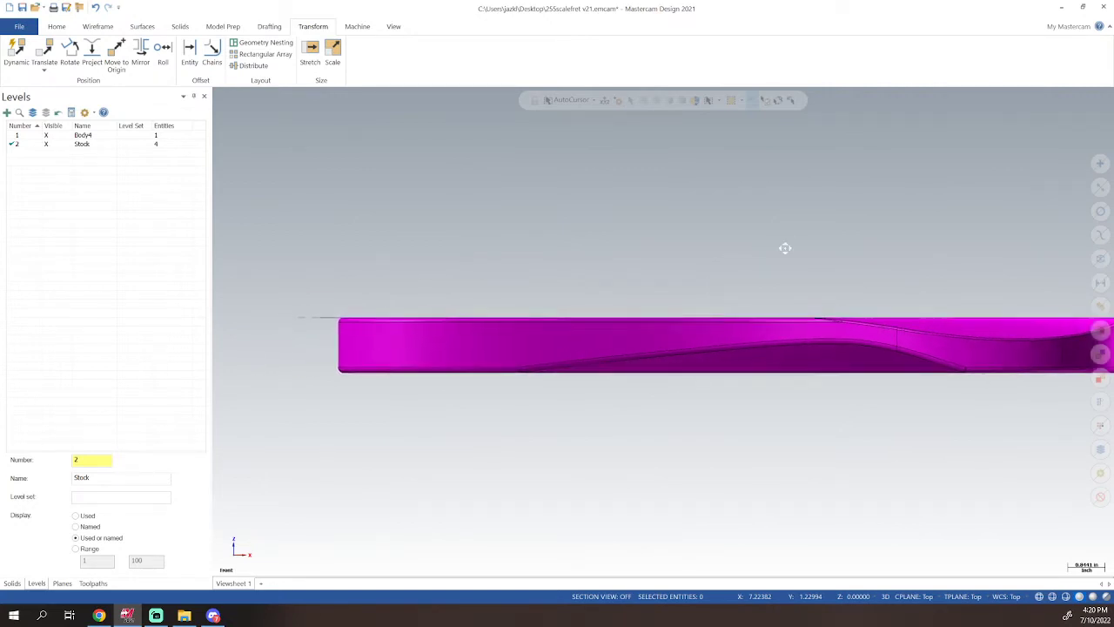
middle_click_drag(786, 249, 733, 270)
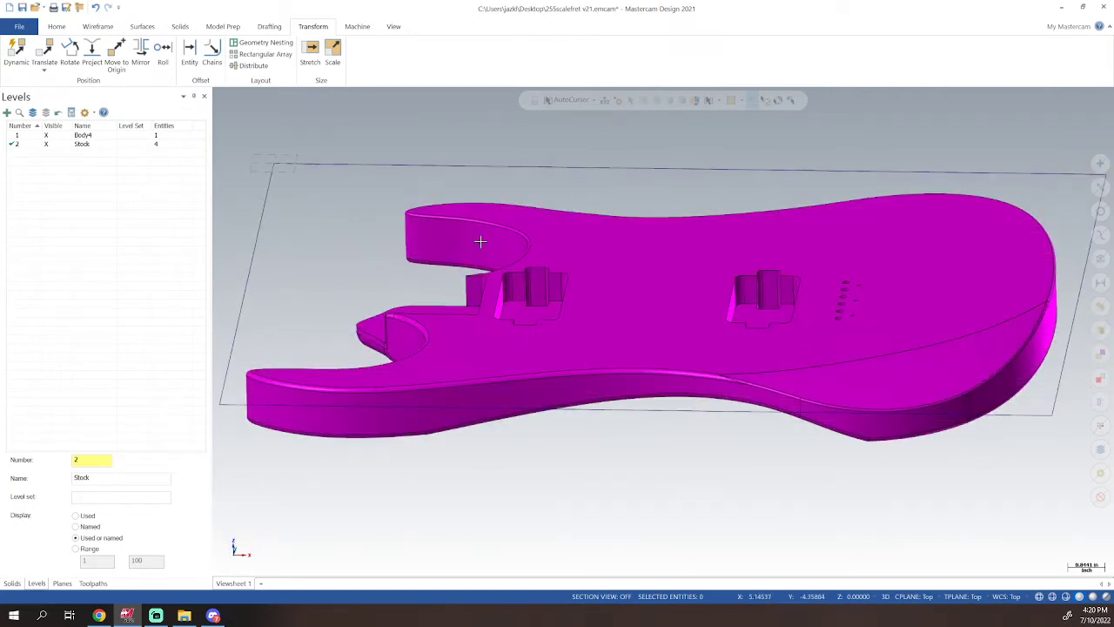
scroll(557, 286, "down", 6)
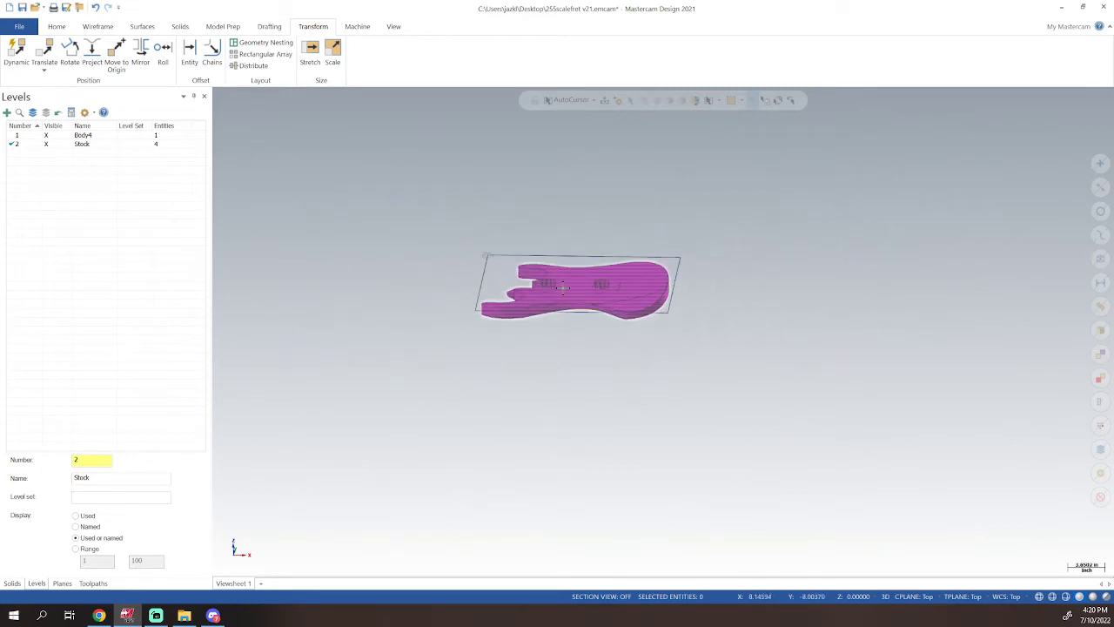
mouse_move(570, 288)
middle_mouse_down()
mouse_move(556, 327)
mouse_move(557, 384)
mouse_move(554, 299)
middle_mouse_up()
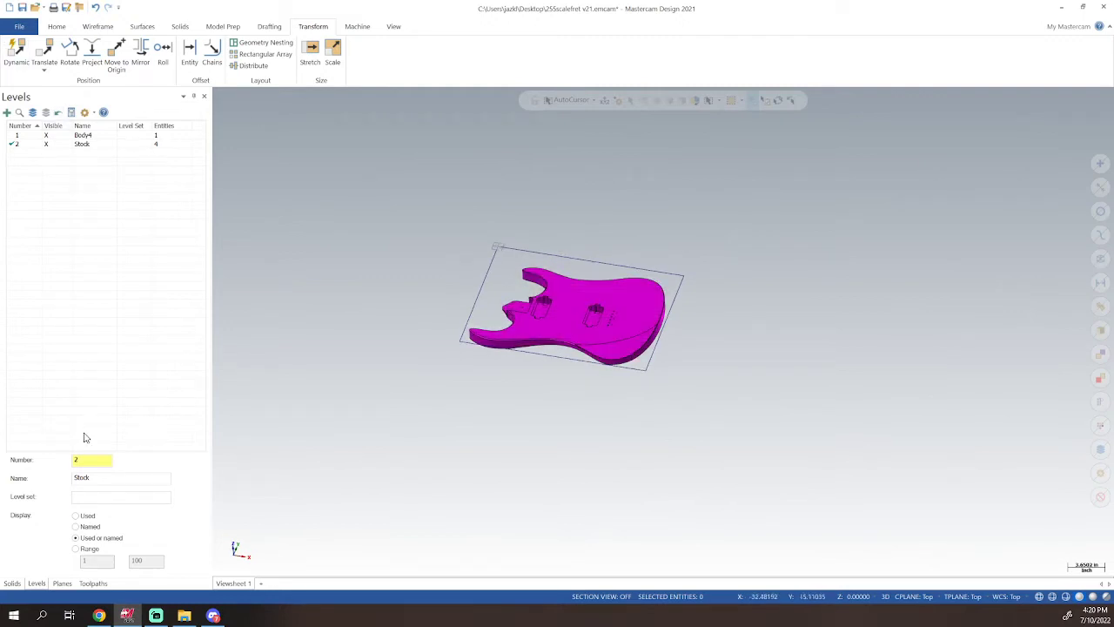
- Add a mill machine group using the default machine definition
left_click(357, 26)
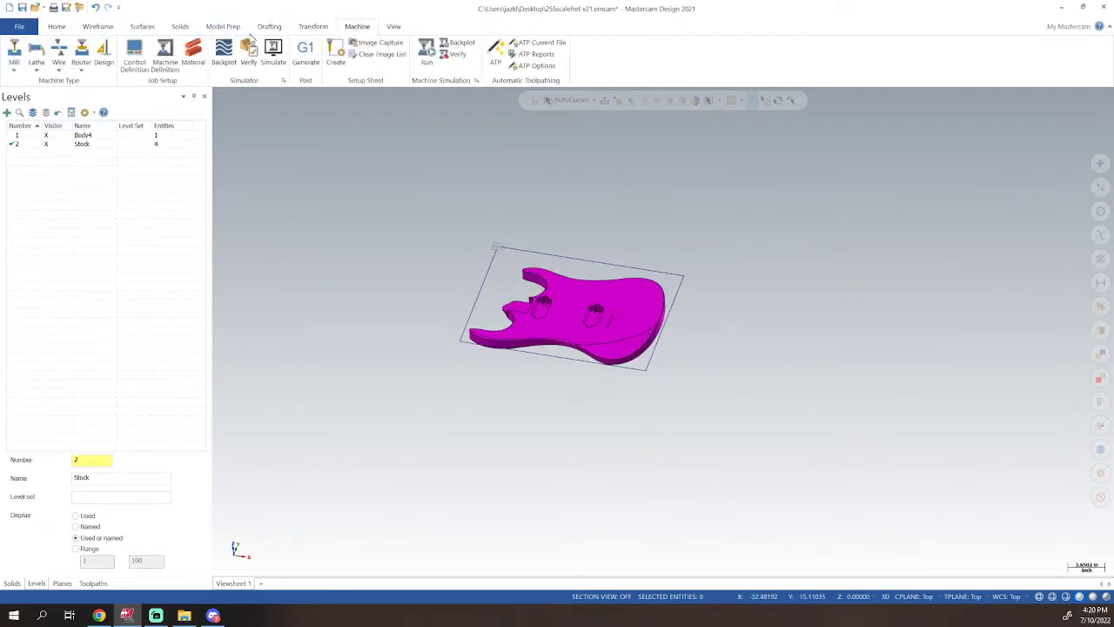
left_click(14, 58)
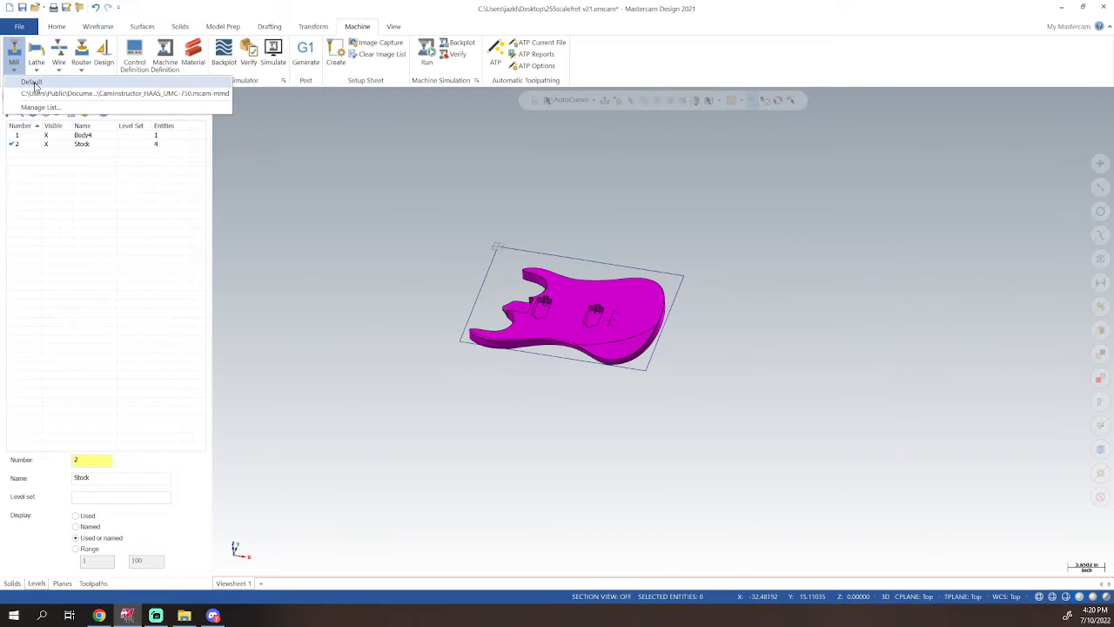
left_click(31, 81)
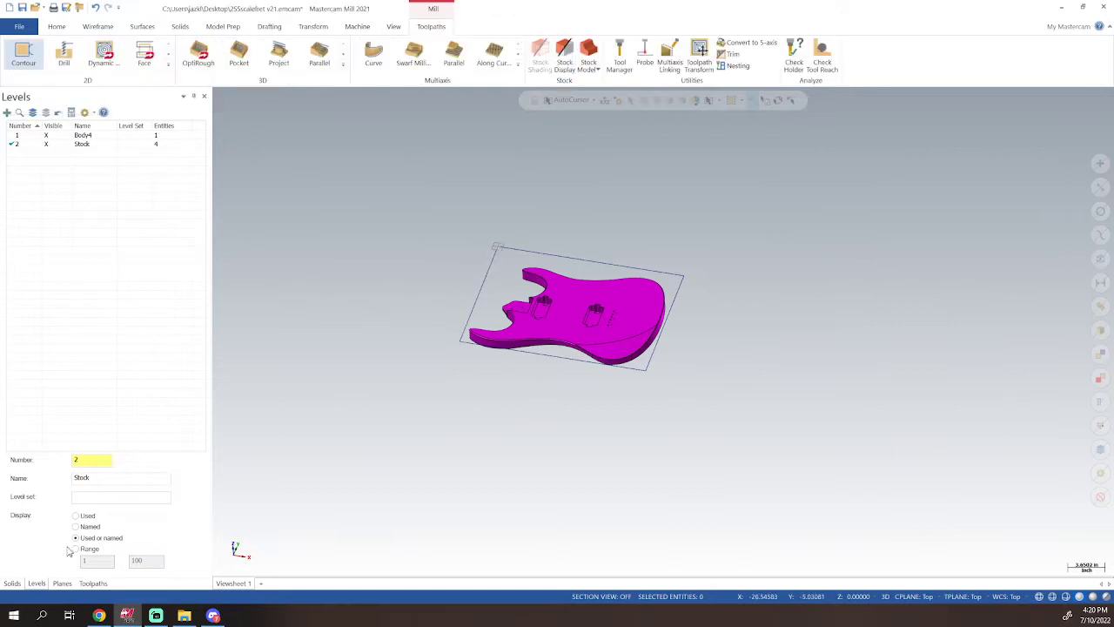
- In the machine group's stock setup, define rectangular stock by picking the origin corner and the opposite corner of the stock outline
left_click(93, 583)
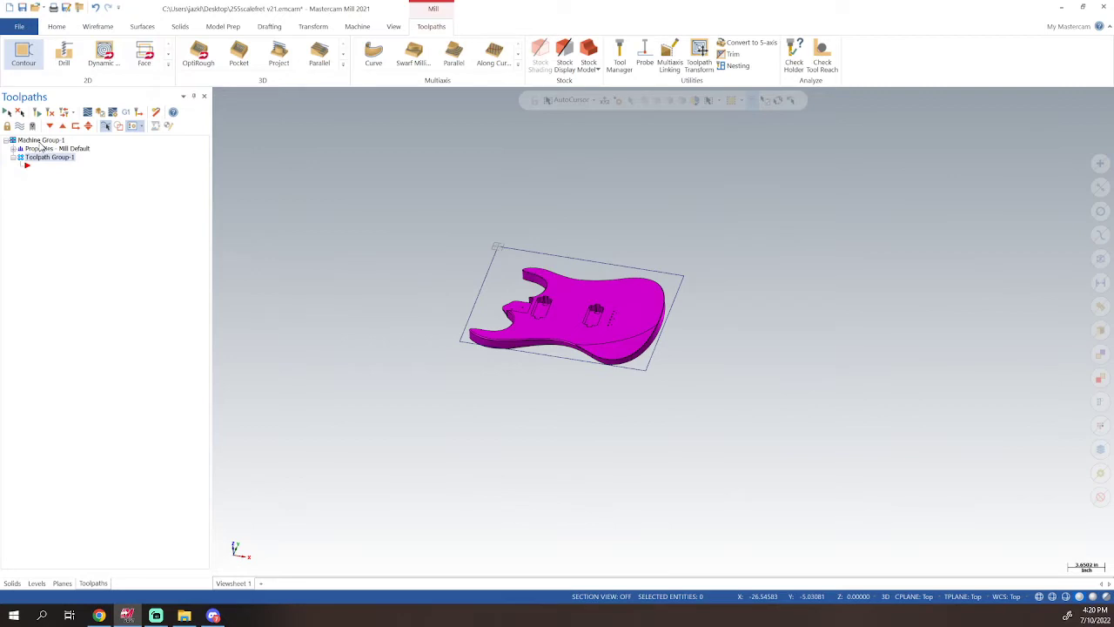
left_click(39, 141)
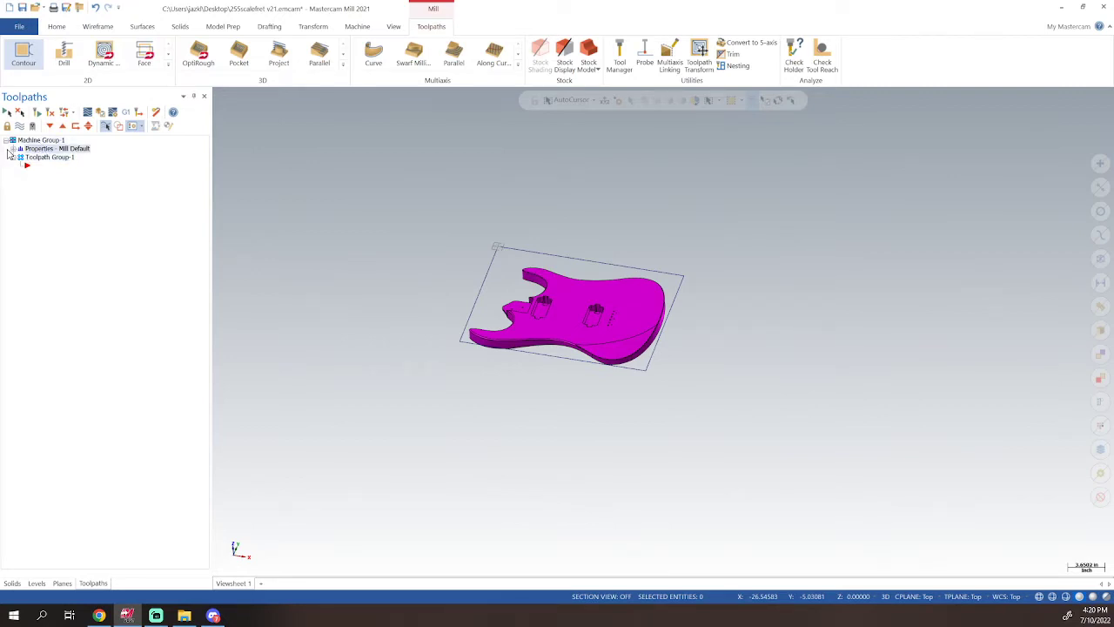
left_click(13, 150)
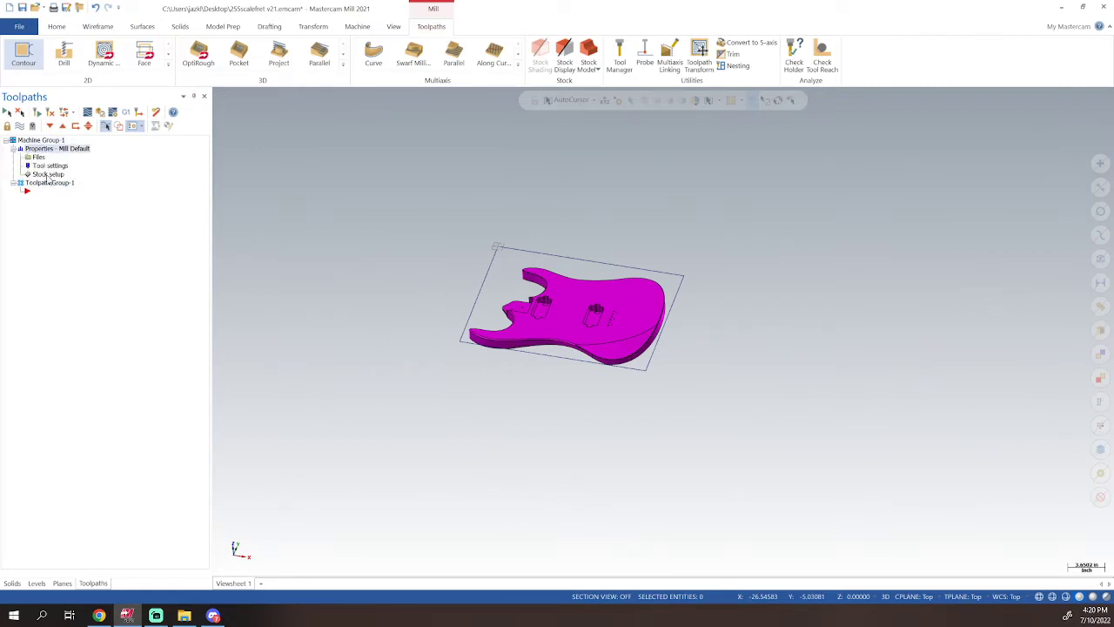
left_click(48, 174)
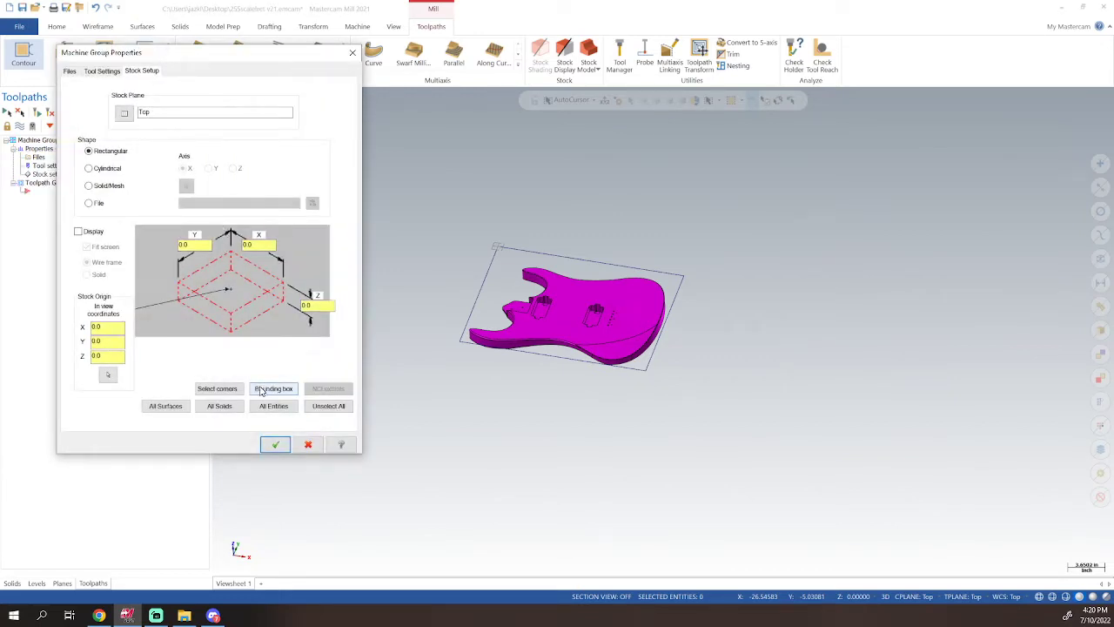
left_click(216, 389)
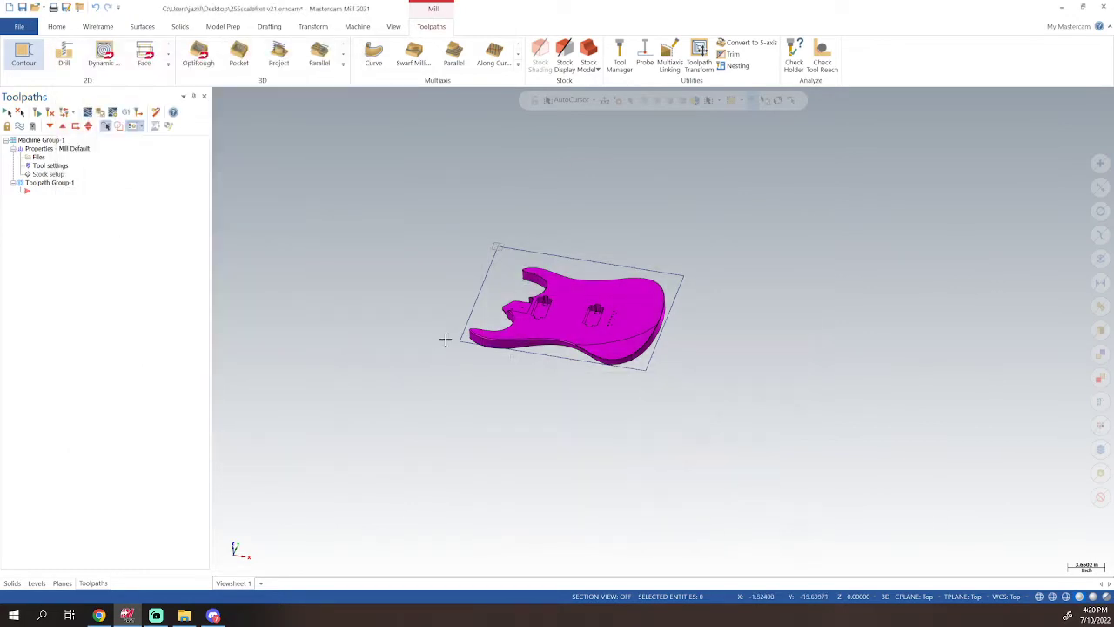
left_click(501, 247)
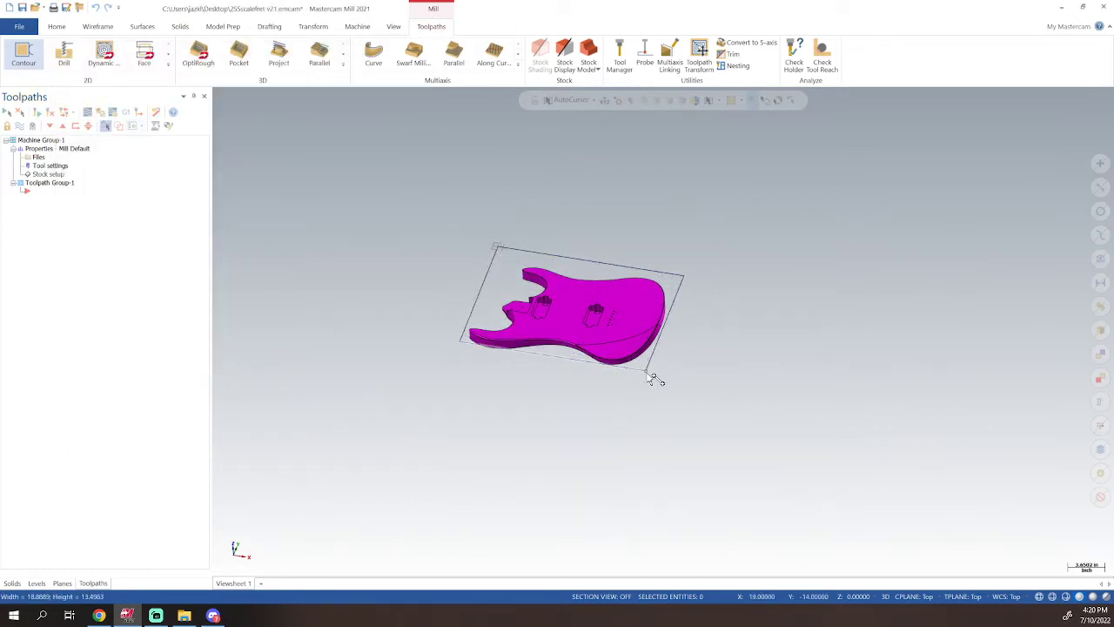
left_click(654, 378)
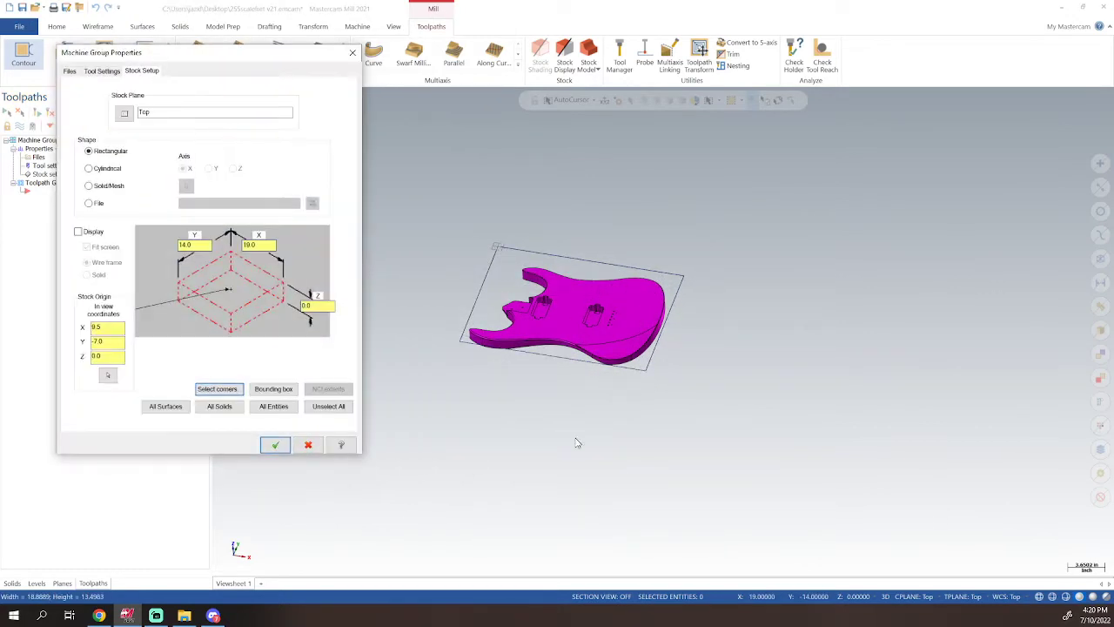
- Set the stock's Z thickness to 1.25 and accept the stock setup
double_click(306, 305)
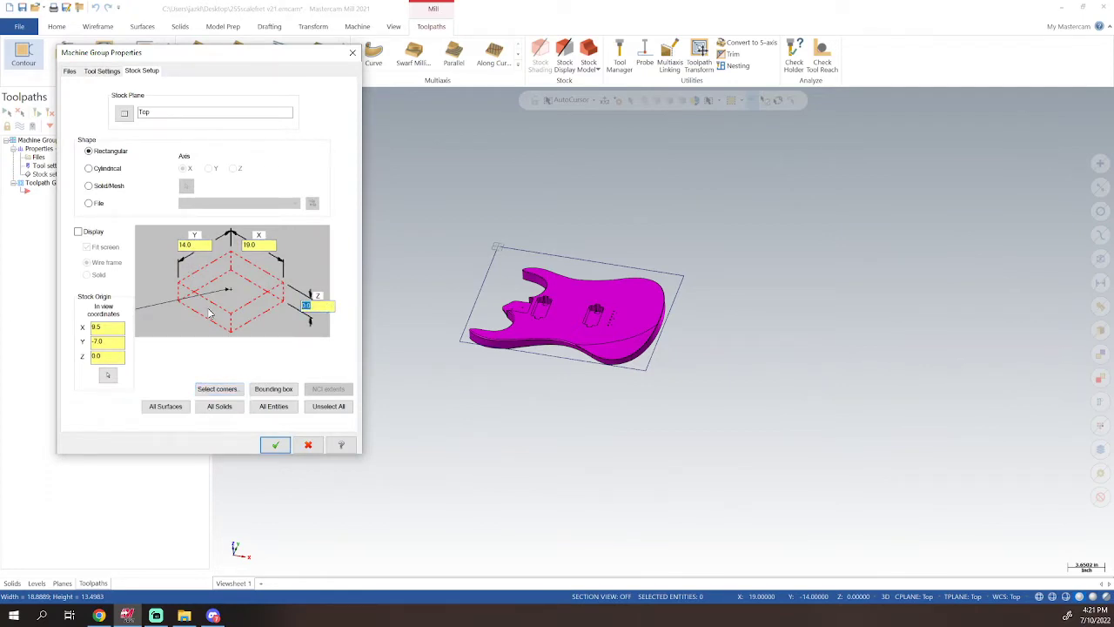
type("1.25")
left_click(275, 445)
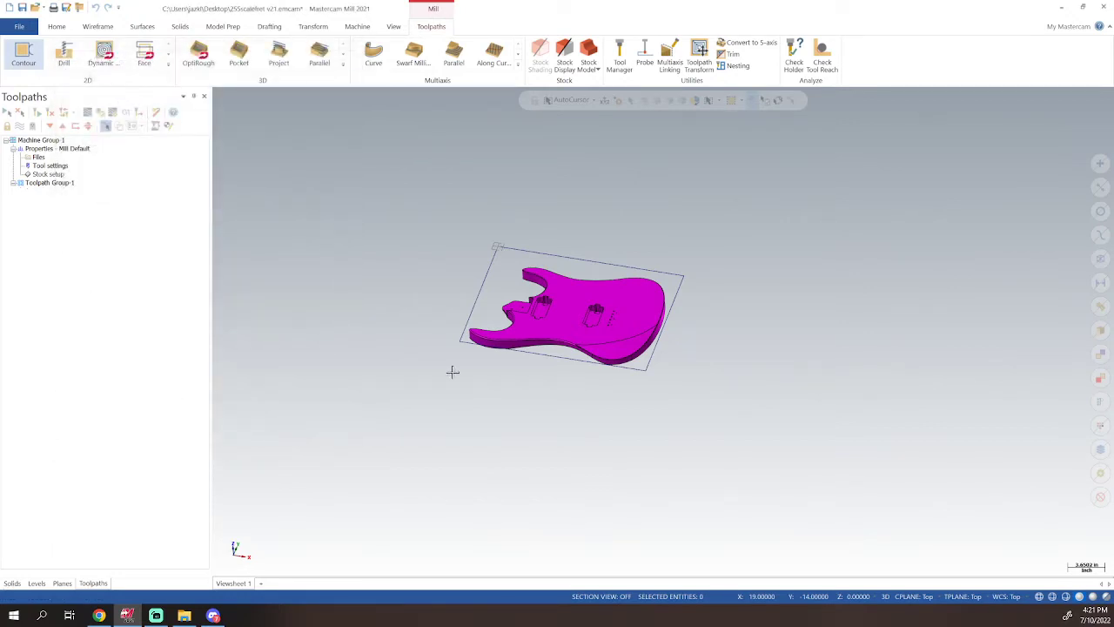
- Reopen the stock setup and turn on the wireframe display of the stock
left_click(57, 174)
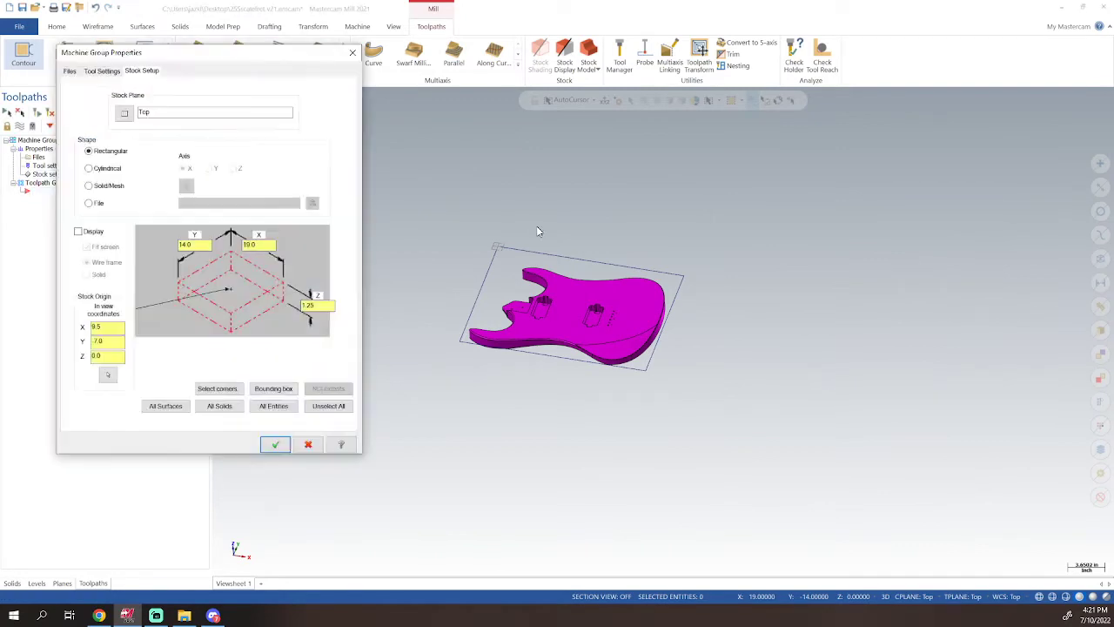
left_click(79, 232)
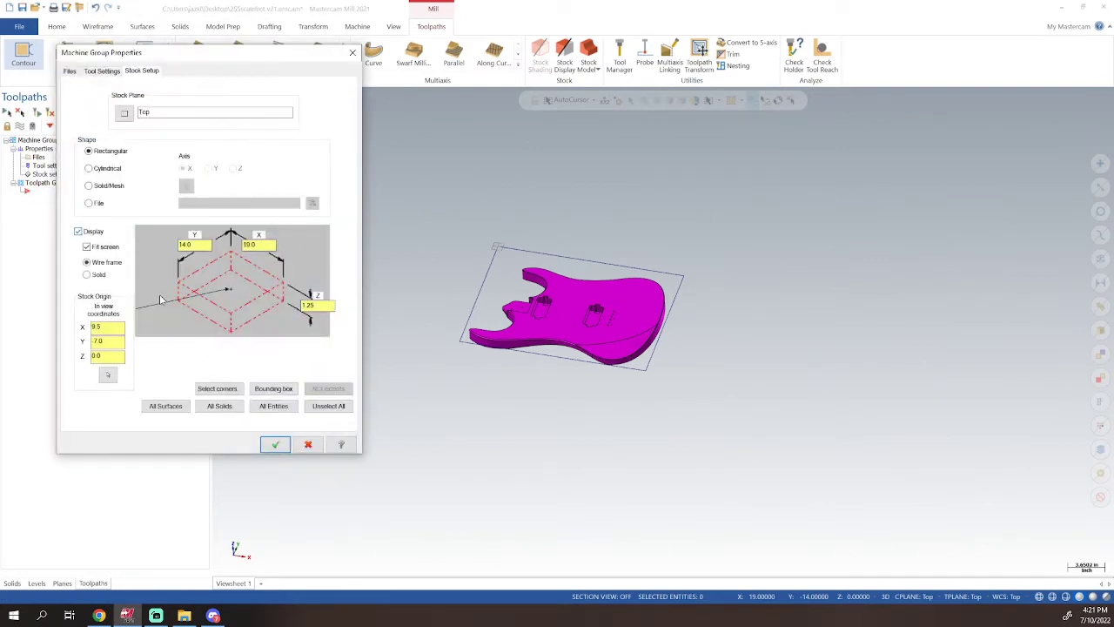
left_click(275, 445)
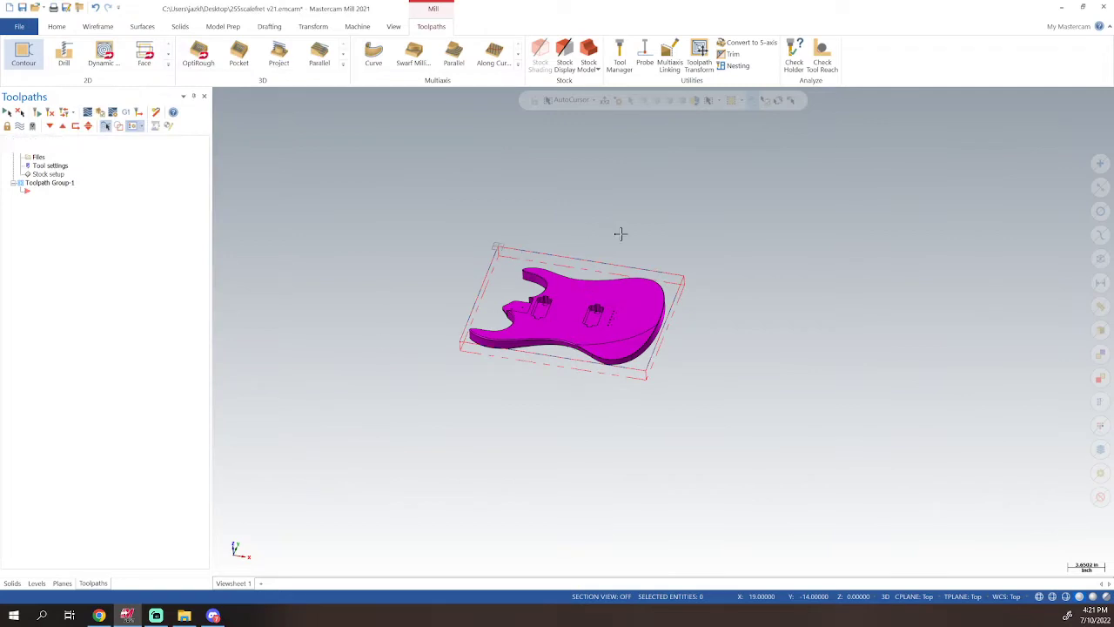
- Examine how the guitar body fits within the stock boundary in fitted, top and tilted views
right_click(647, 223)
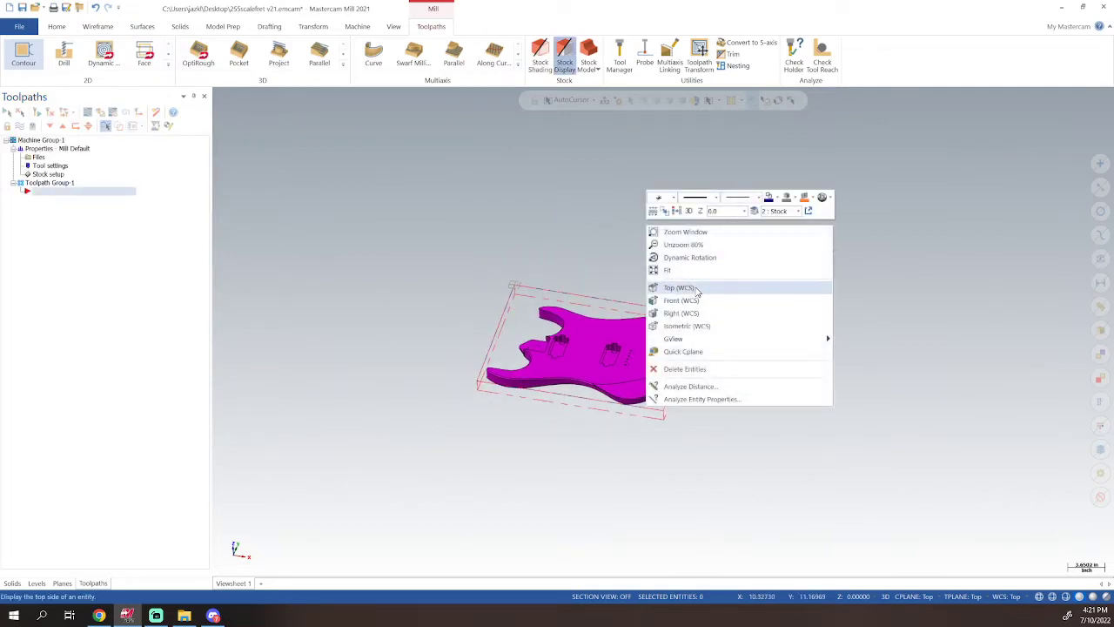
left_click(696, 271)
middle_click_drag(842, 355, 786, 183)
right_click(810, 169)
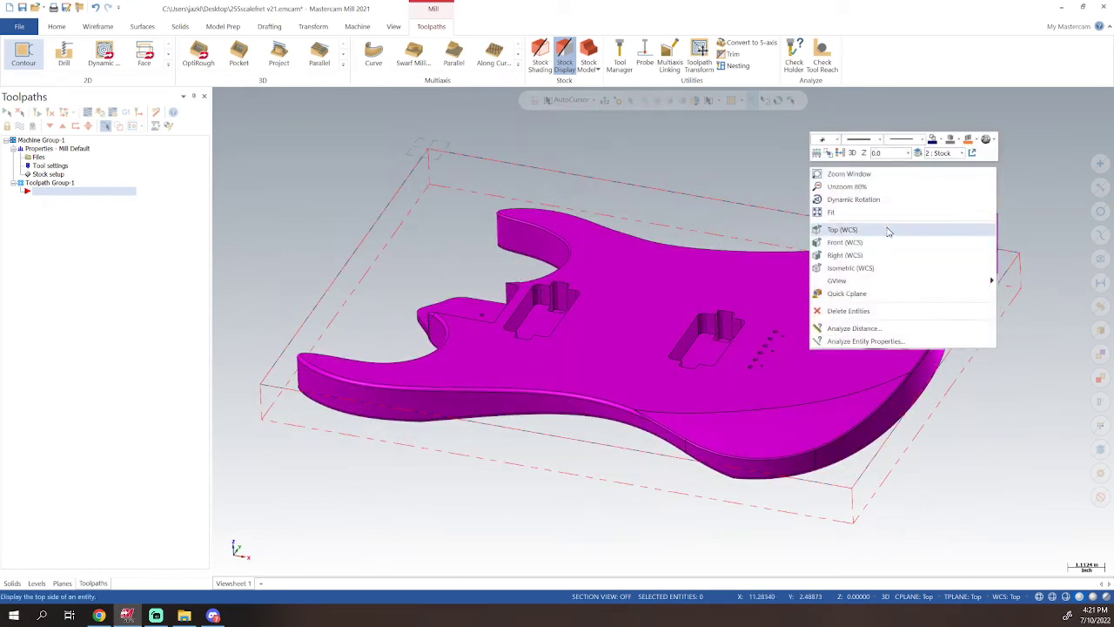
left_click(888, 230)
scroll(696, 396, "up", 1)
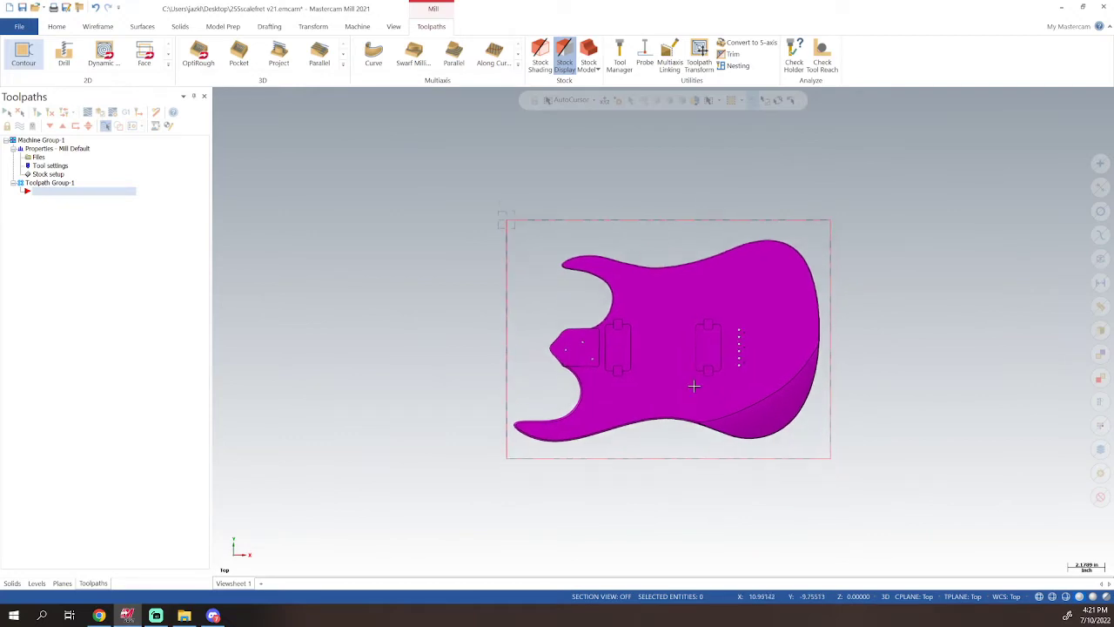
middle_click_drag(694, 386, 879, 367)
scroll(714, 372, "down", 2)
scroll(713, 374, "up", 6)
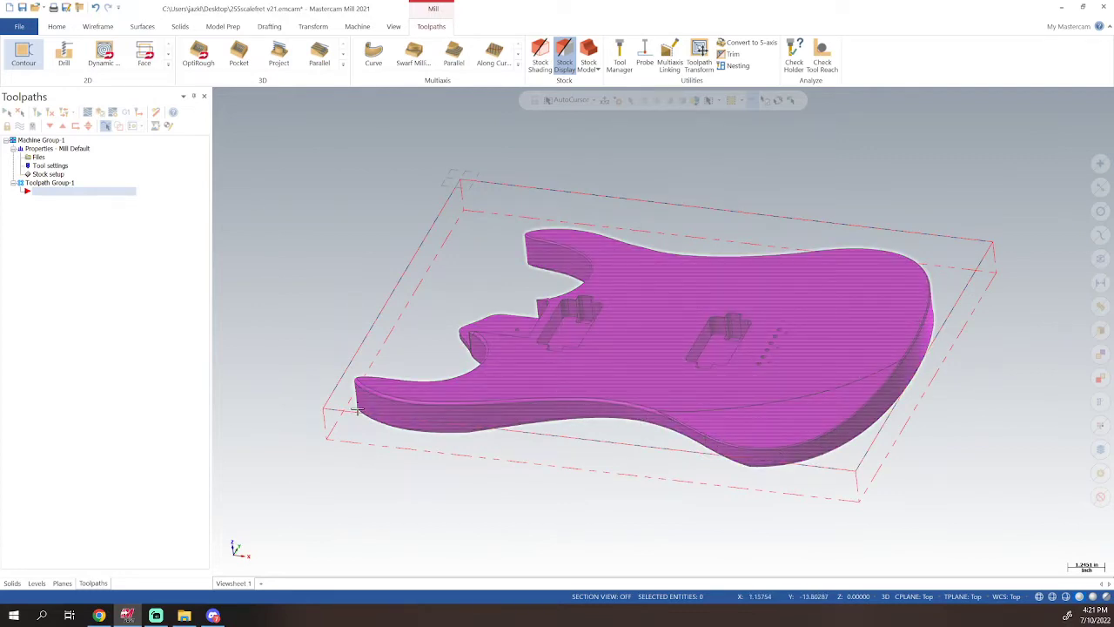
- Add a new level numbered 3 and named ContourWireFrame for the contour geometry
right_click(856, 172)
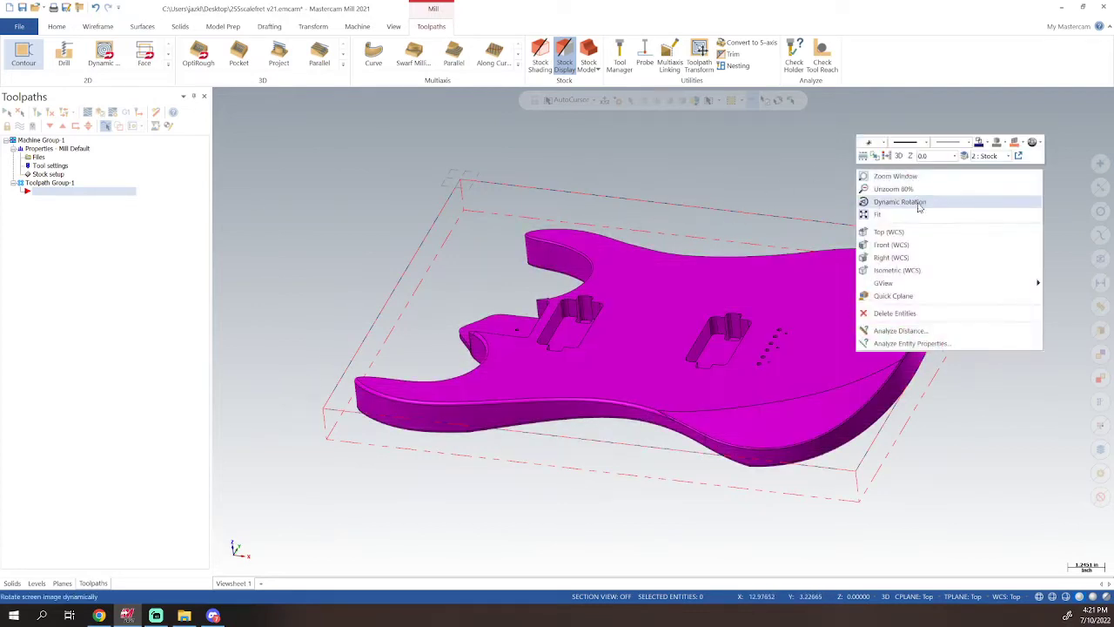
left_click(913, 232)
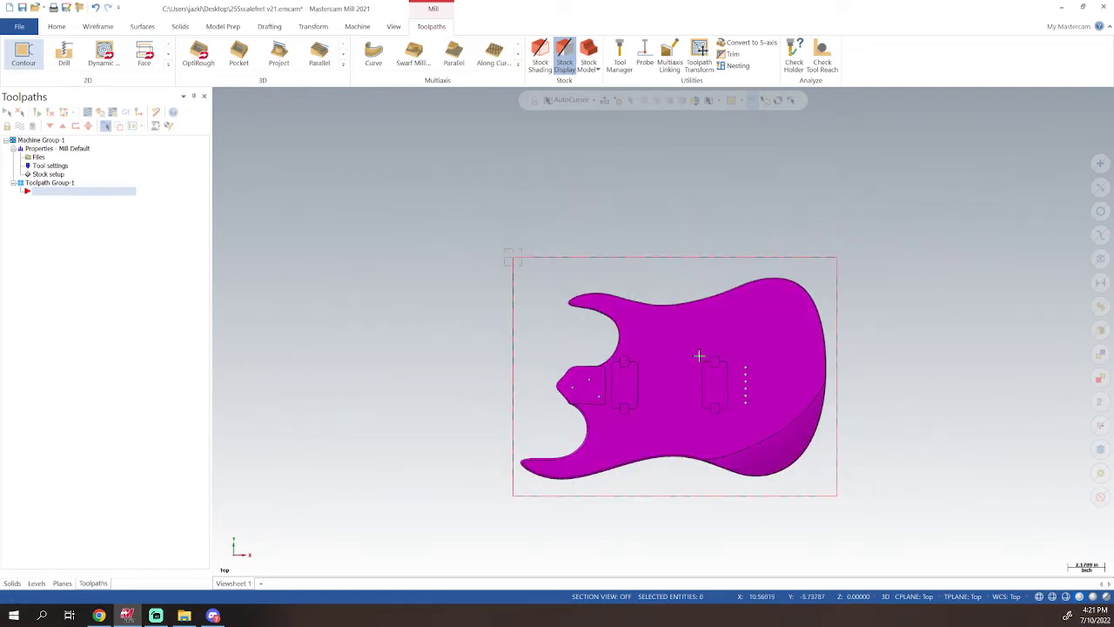
middle_click_drag(684, 390, 646, 348)
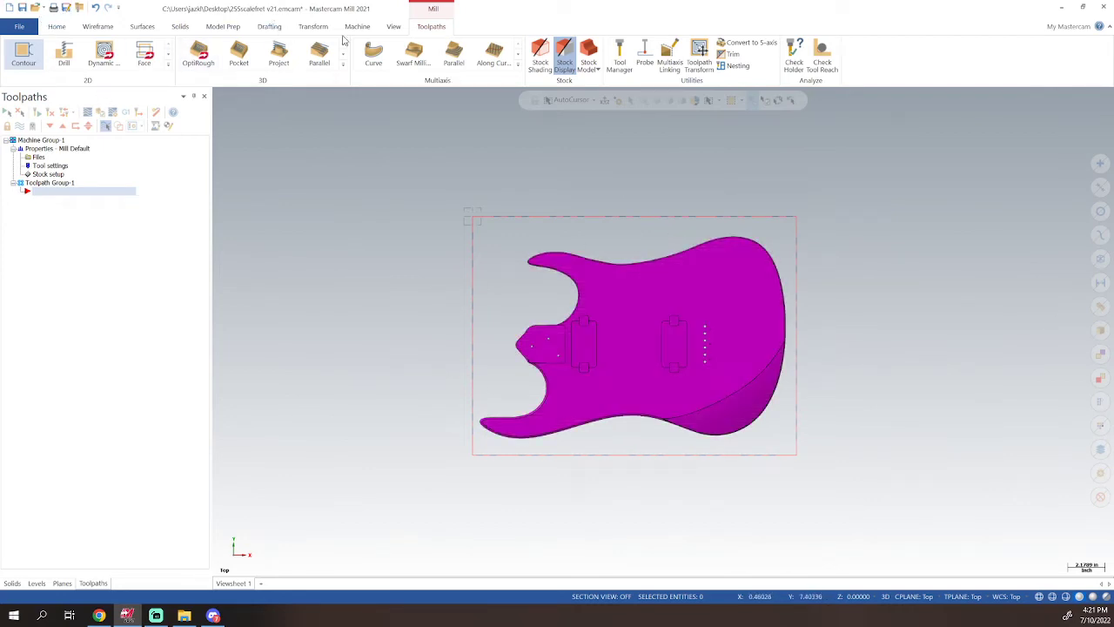
left_click(37, 584)
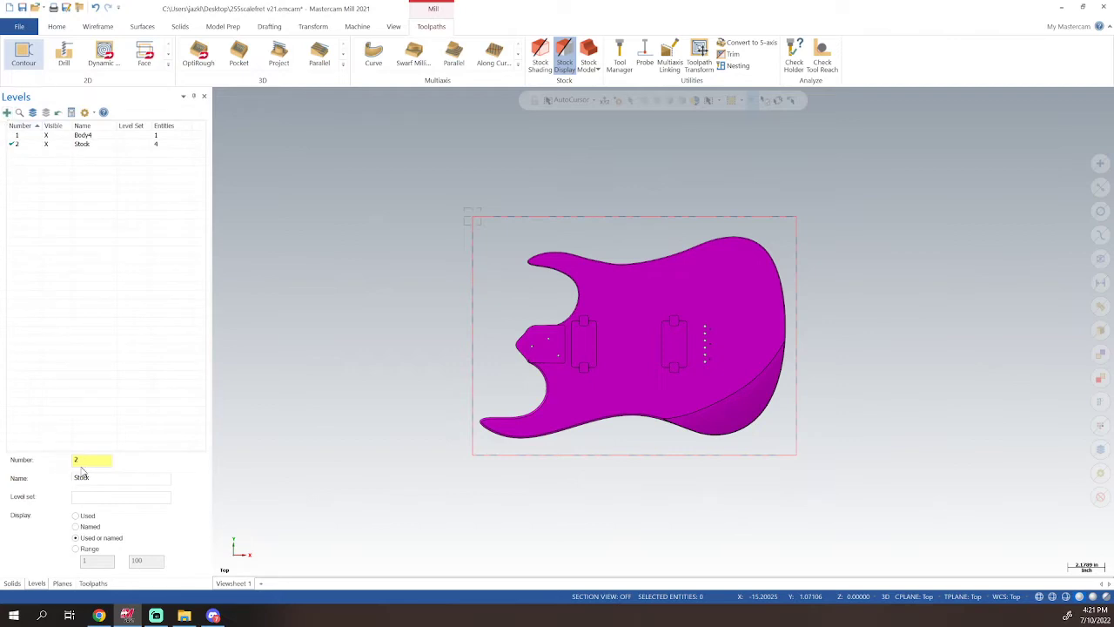
left_click_drag(85, 460, 32, 463)
left_click(119, 478)
type("ContourWireFrame")
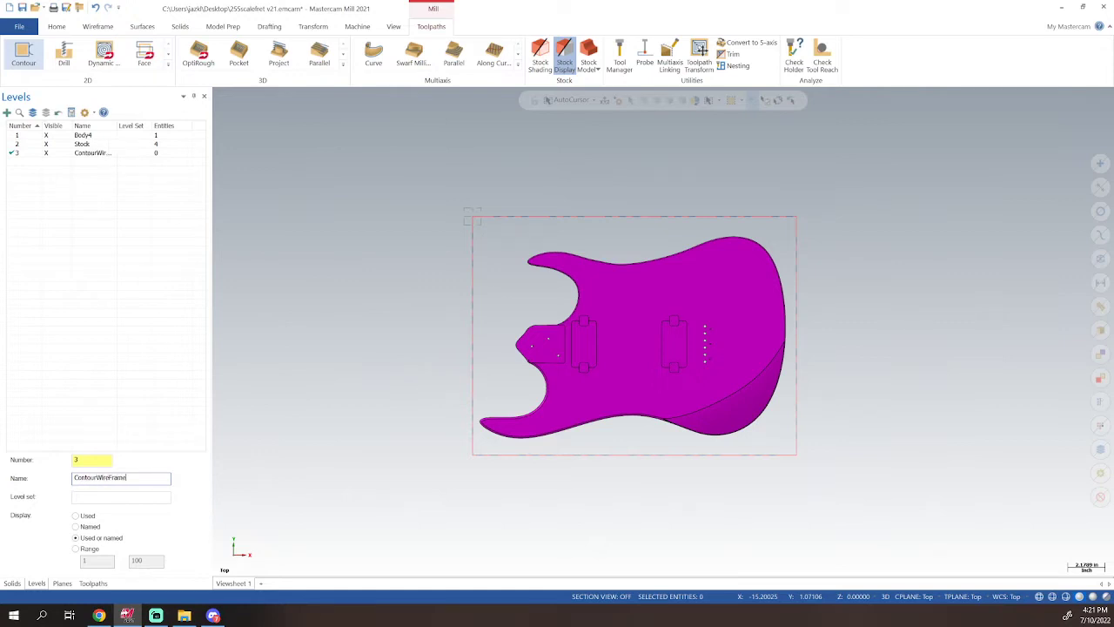
key("Return")
- Create a silhouette boundary of the guitar body, keeping the 0.001 tolerance and arc fit
left_click(97, 27)
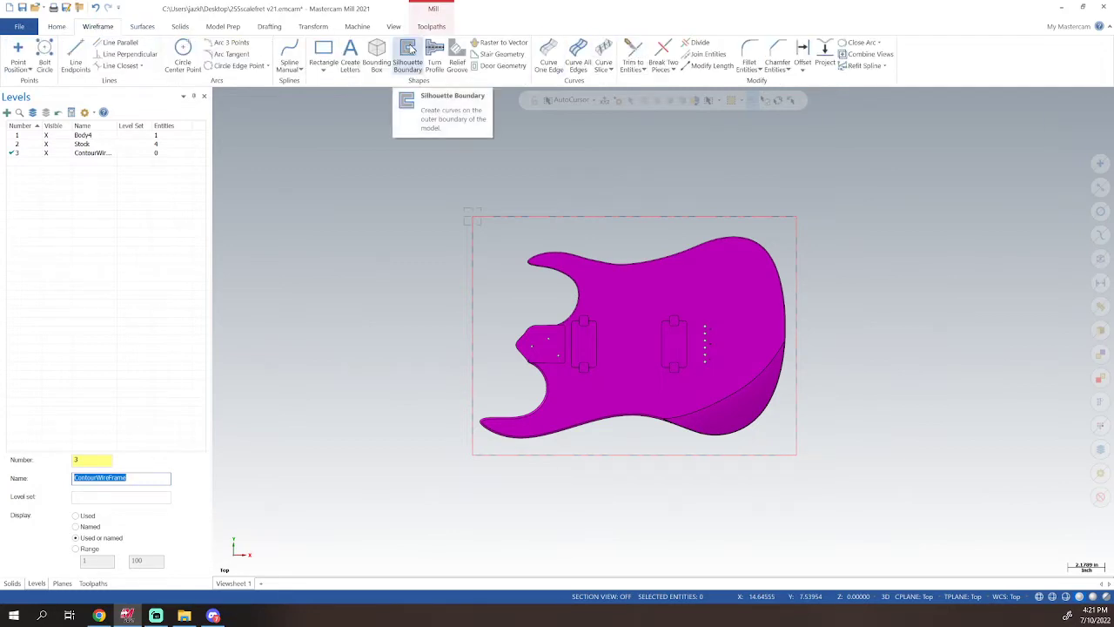
left_click(408, 50)
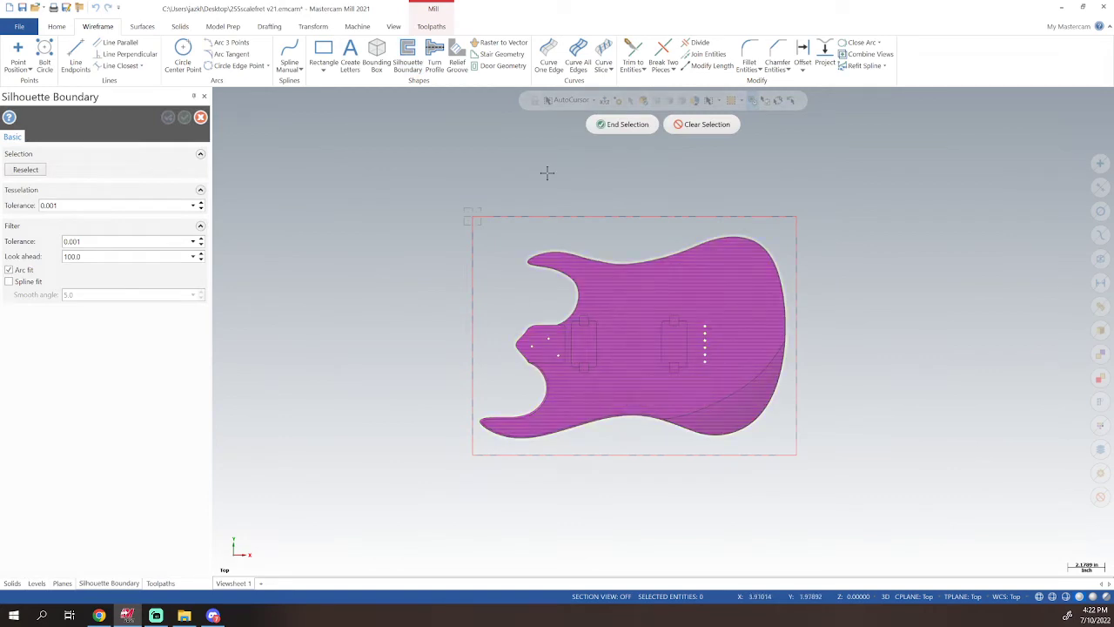
left_click(629, 124)
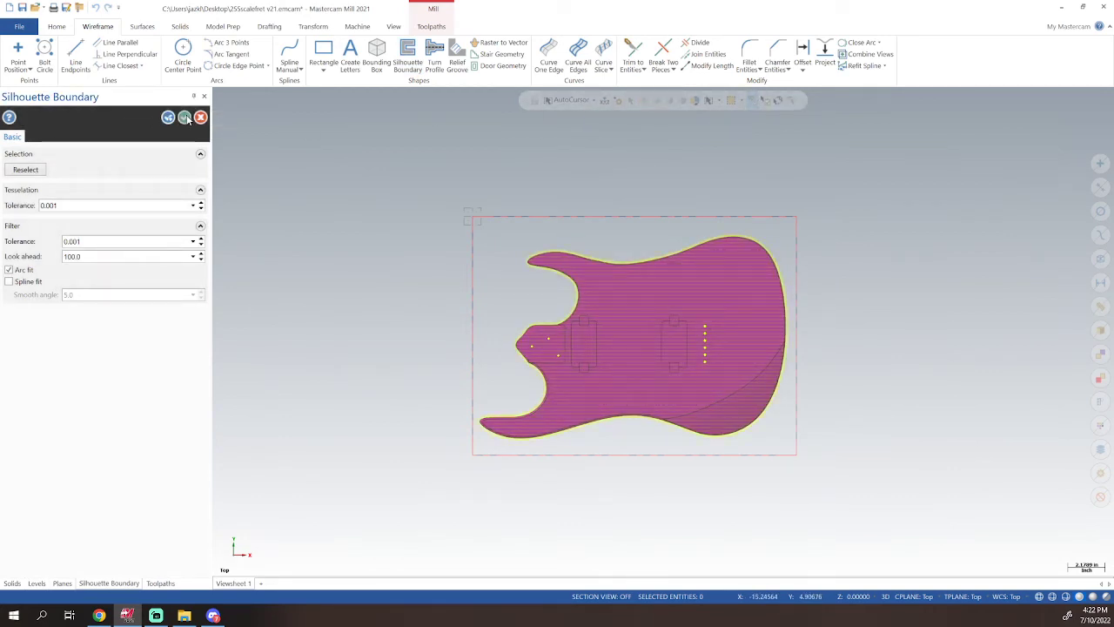
left_click(185, 119)
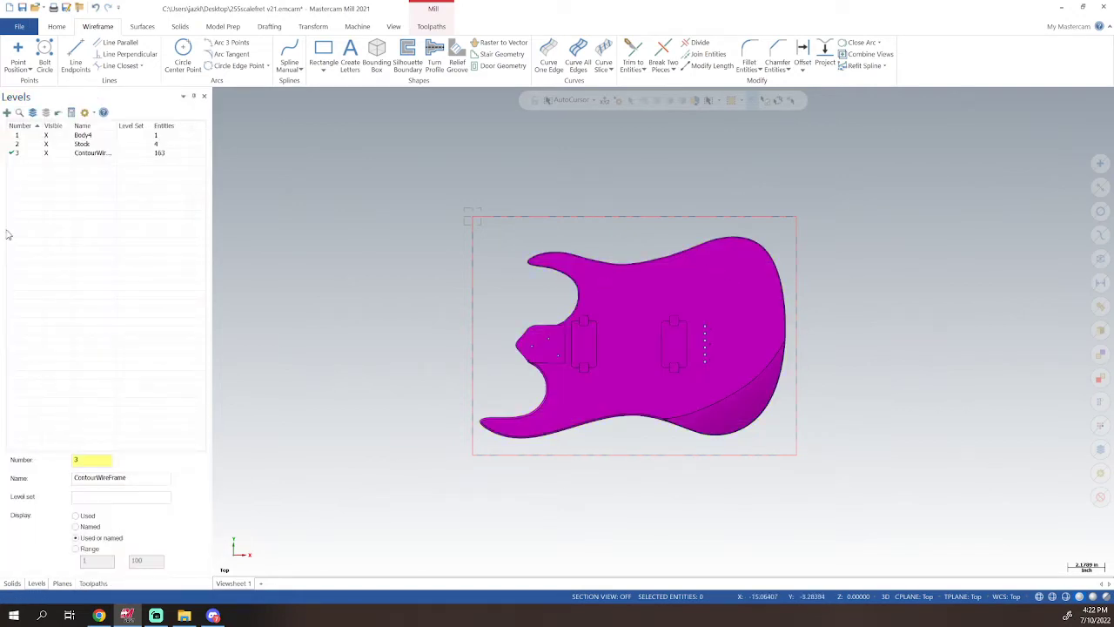
- Hide the Body4 level and inspect the silhouette curves of the outline and holes, ending in the top view
left_click(53, 136)
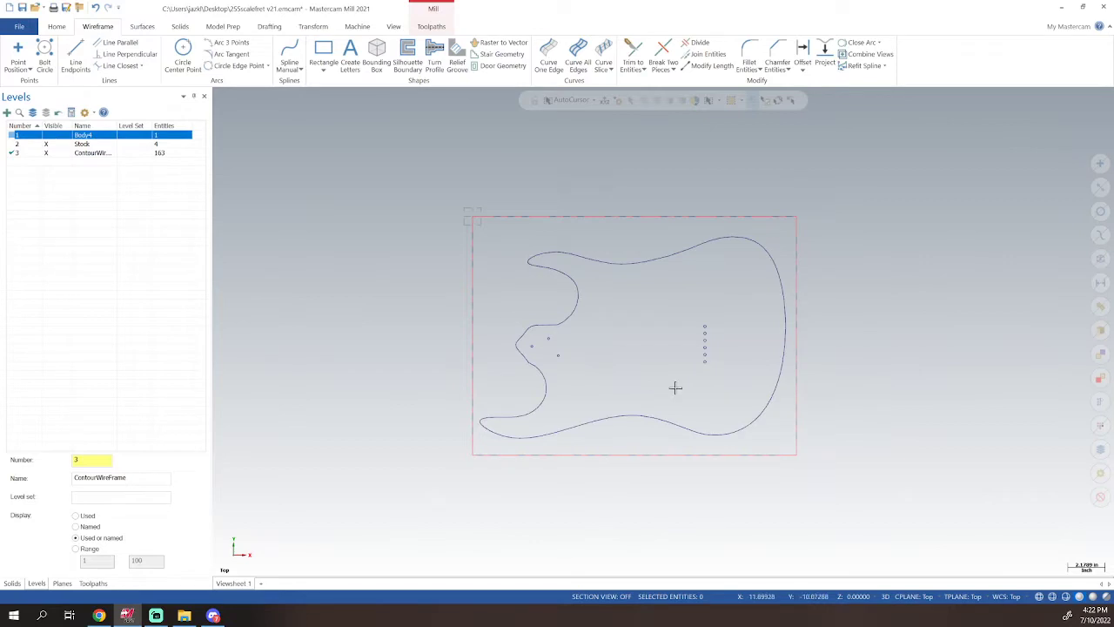
middle_click_drag(637, 378, 578, 341)
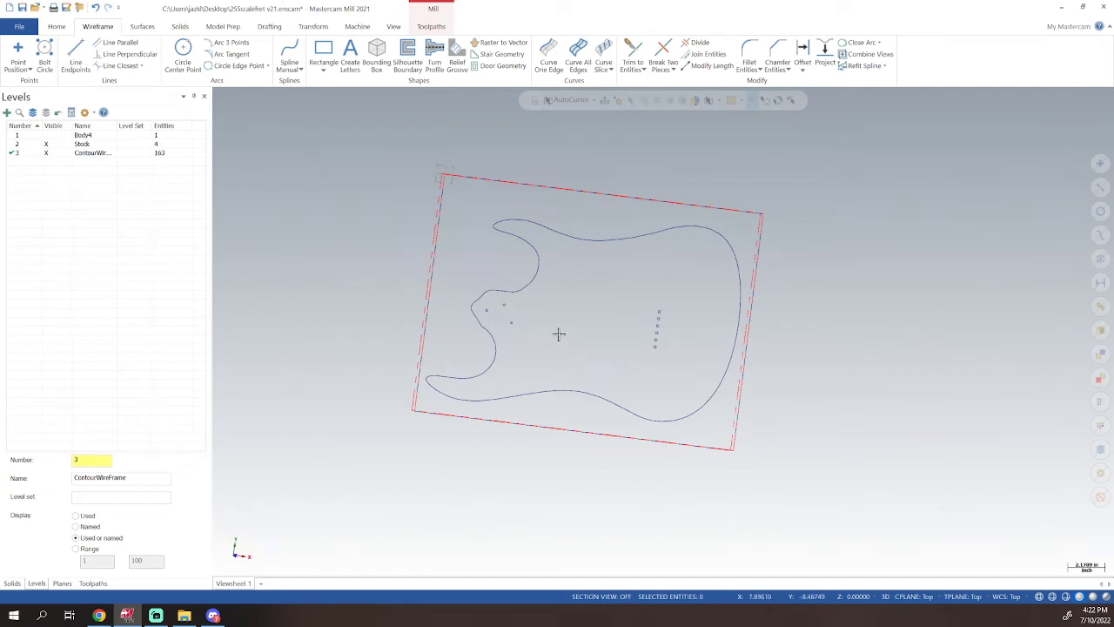
scroll(557, 336, "down", 2)
scroll(555, 340, "up", 4)
scroll(555, 340, "up", 4)
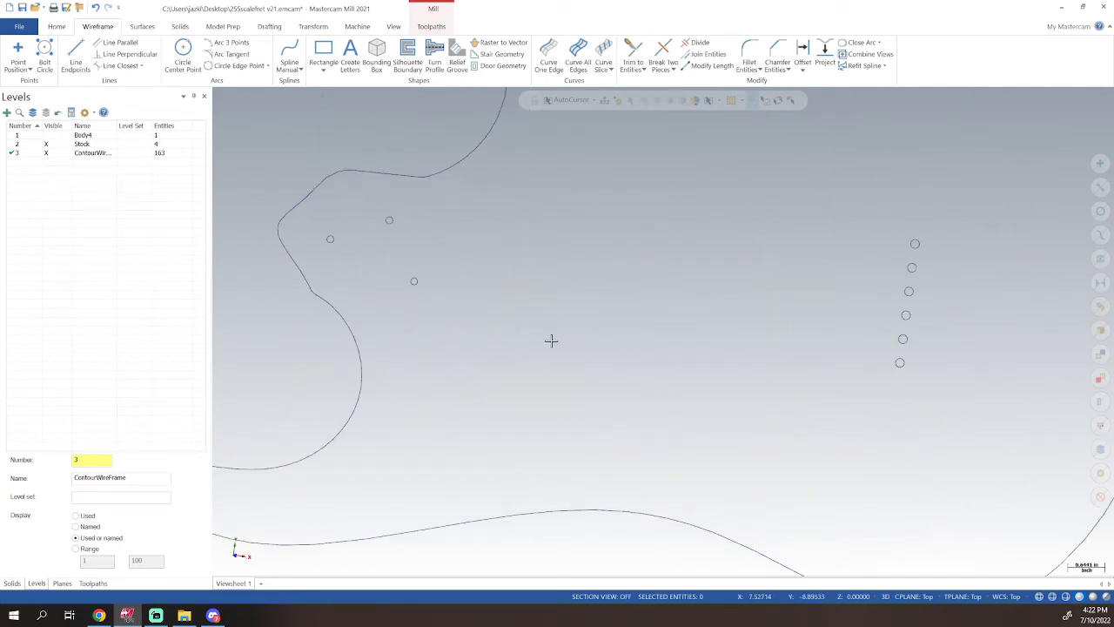
scroll(551, 341, "down", 4)
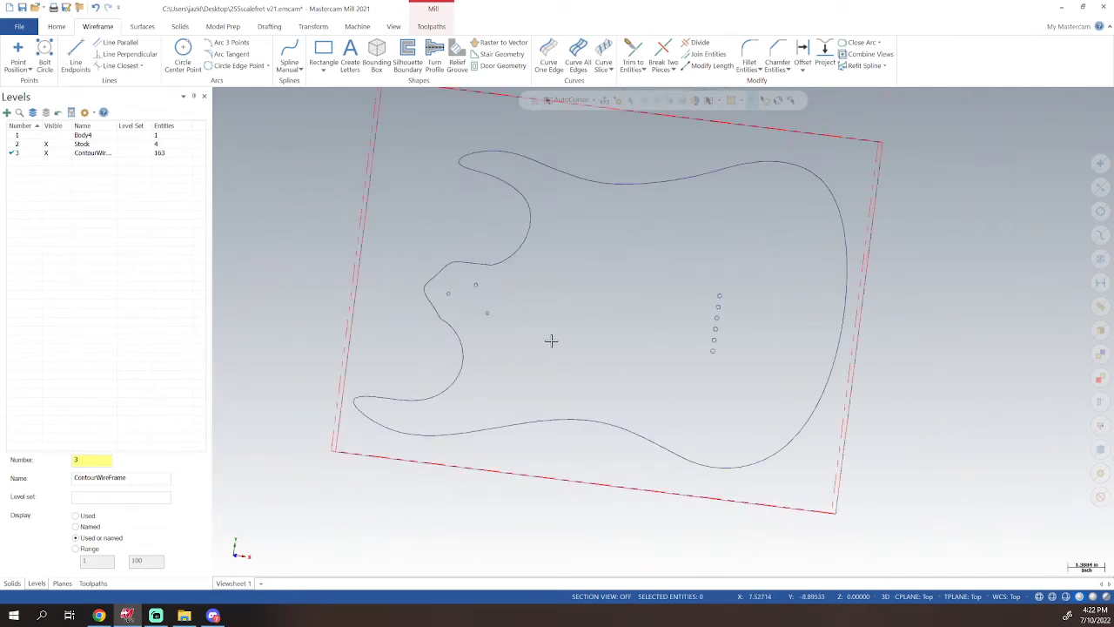
right_click(662, 330)
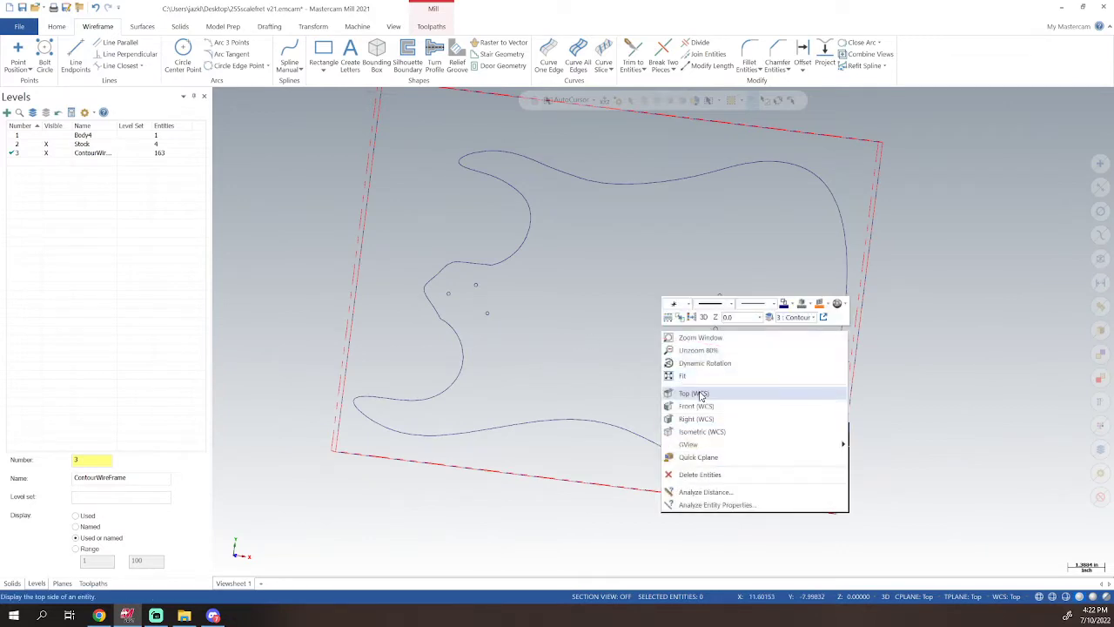
left_click(700, 393)
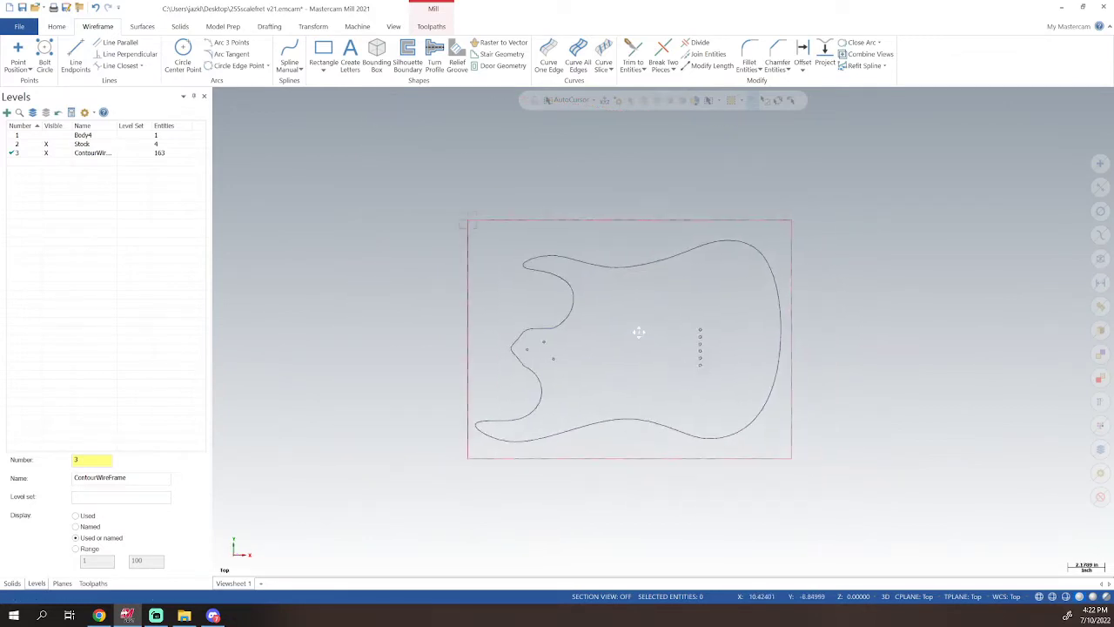
- Start a Face toolpath that uses the job setup stock boundary, accepting the chaining without selecting any chain
left_click(105, 586)
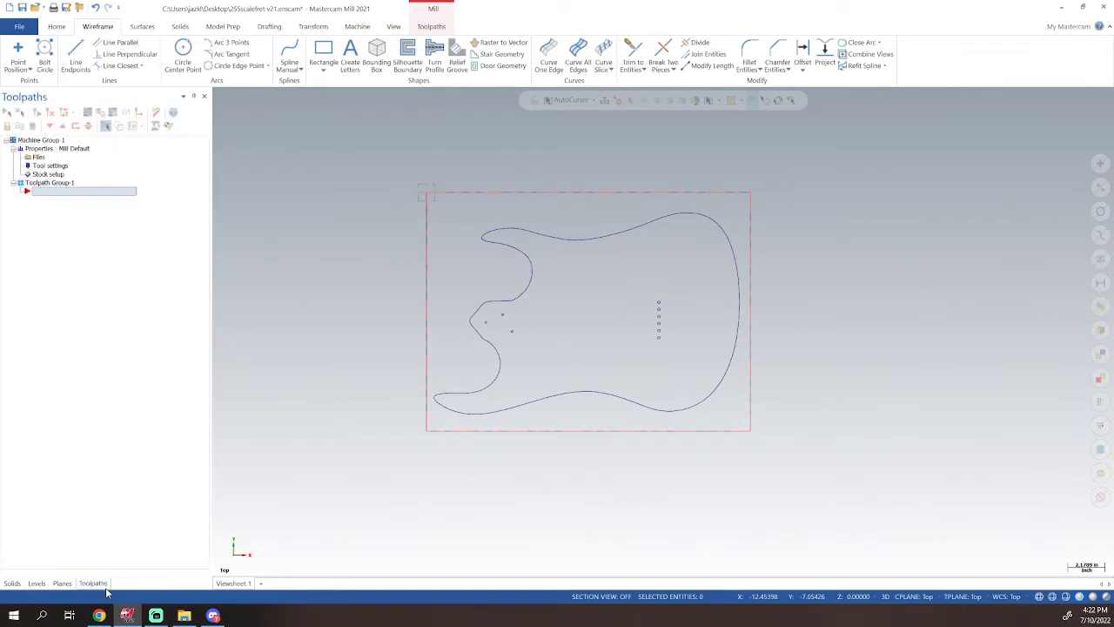
left_click(428, 26)
left_click(144, 54)
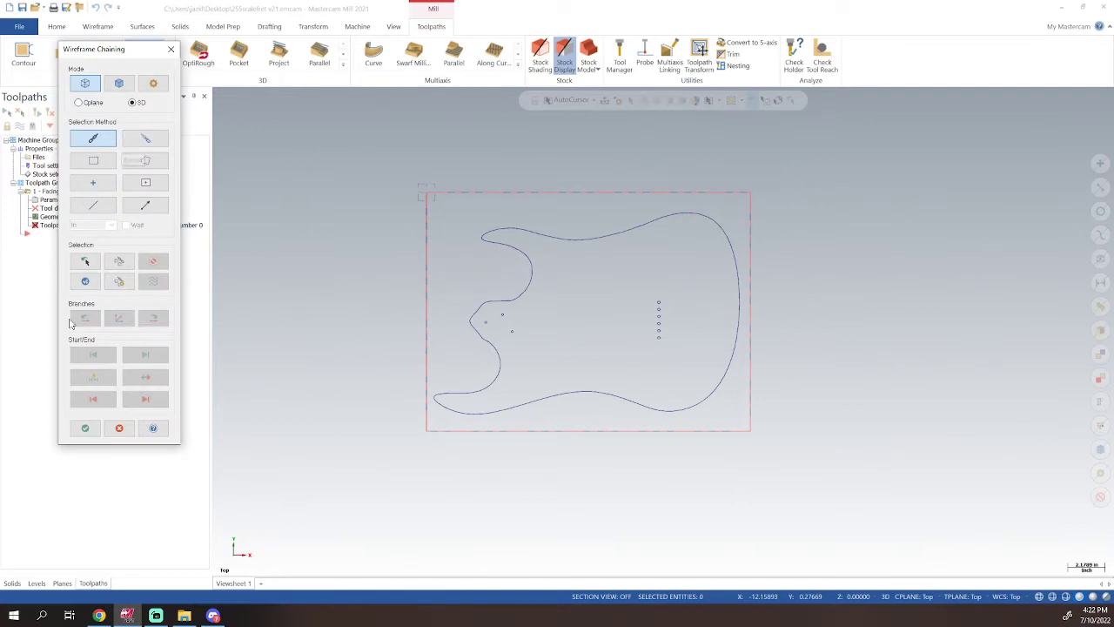
left_click(85, 427)
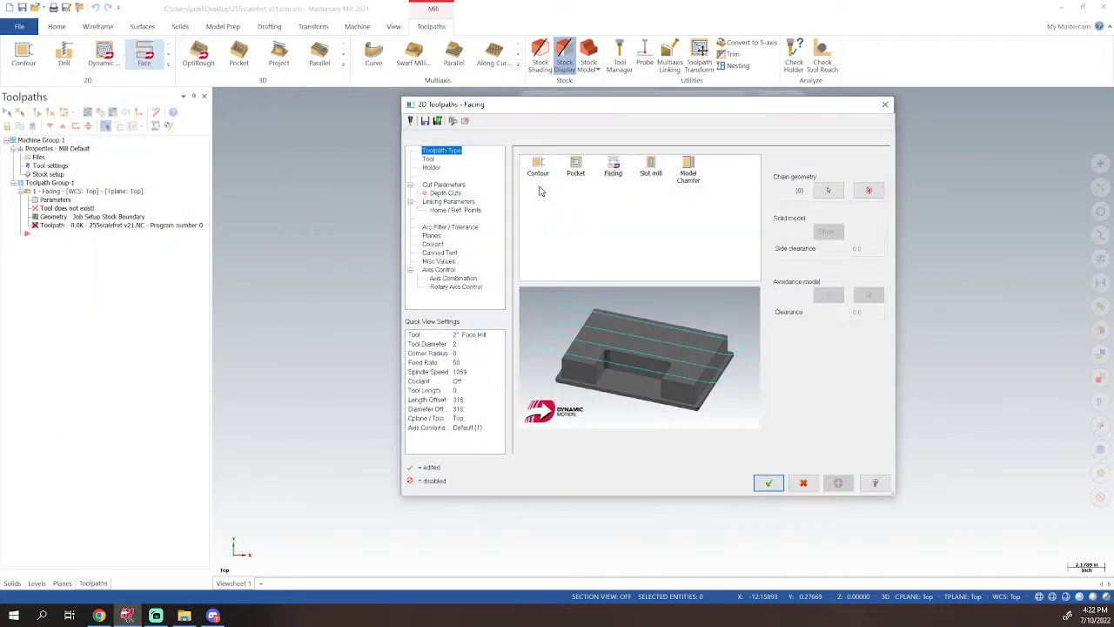
- Create a new face mill for the facing operation with a 2.9 cutting diameter and a secondary diameter of 3
left_click(430, 159)
right_click(601, 190)
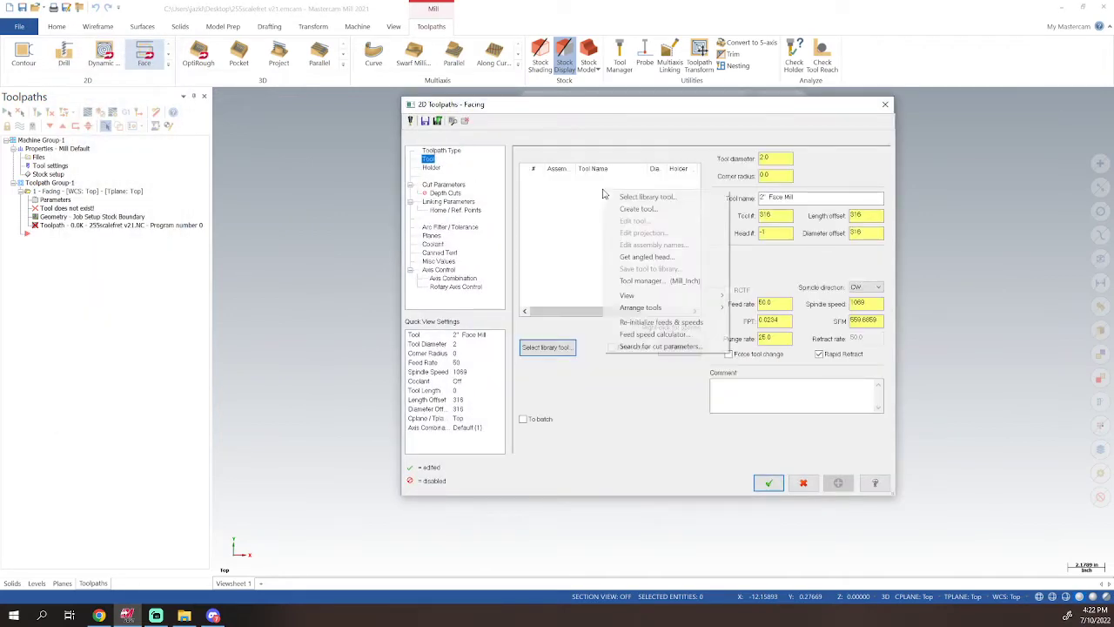
left_click(638, 210)
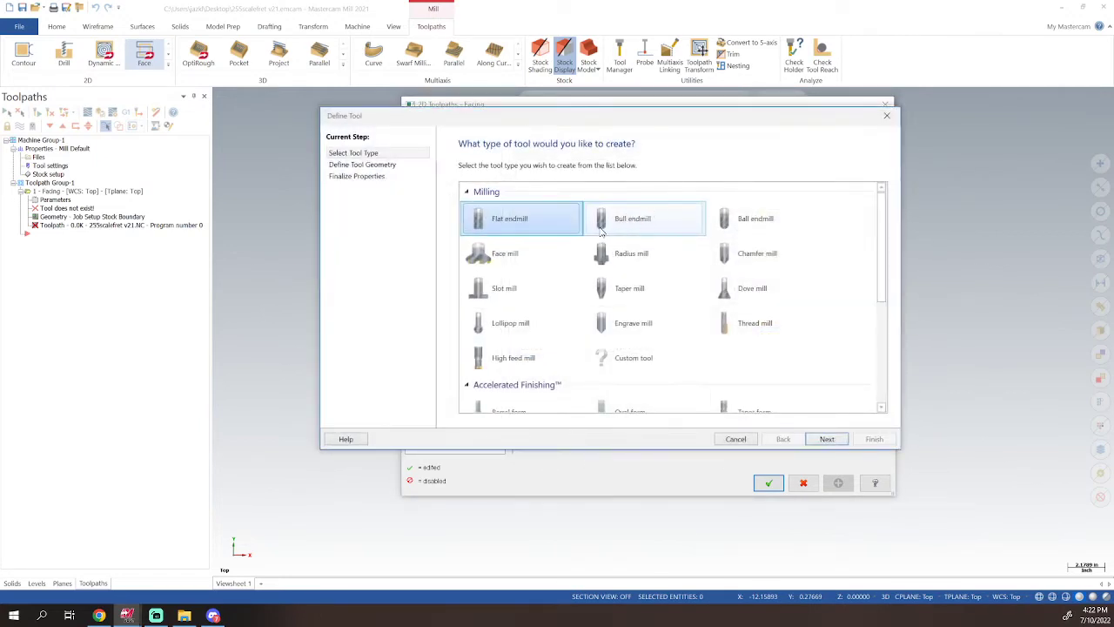
double_click(540, 262)
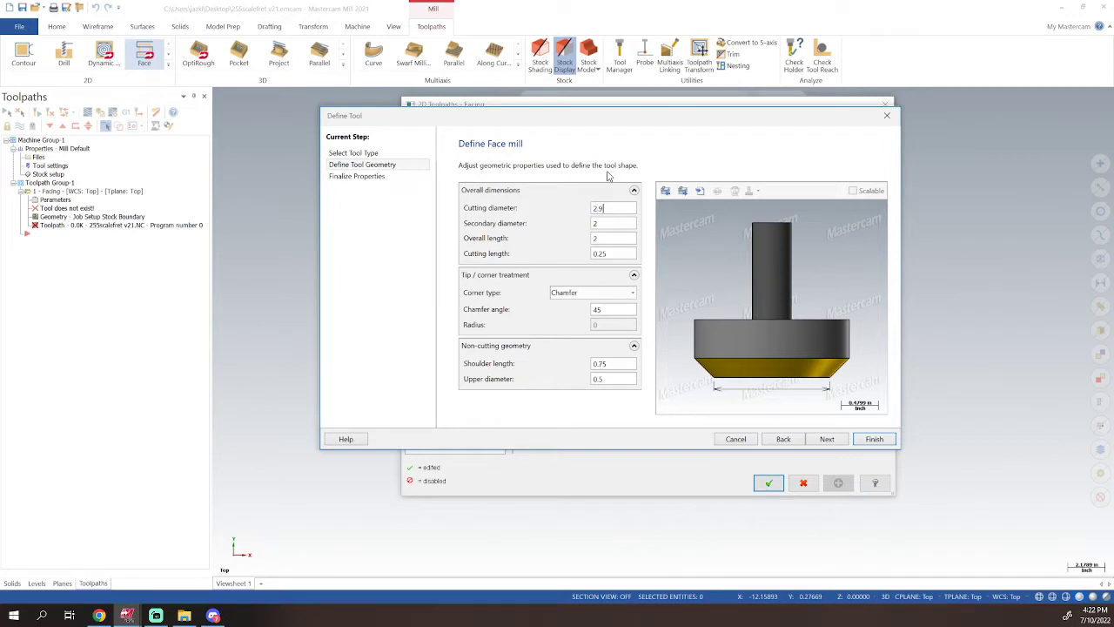
key("Tab")
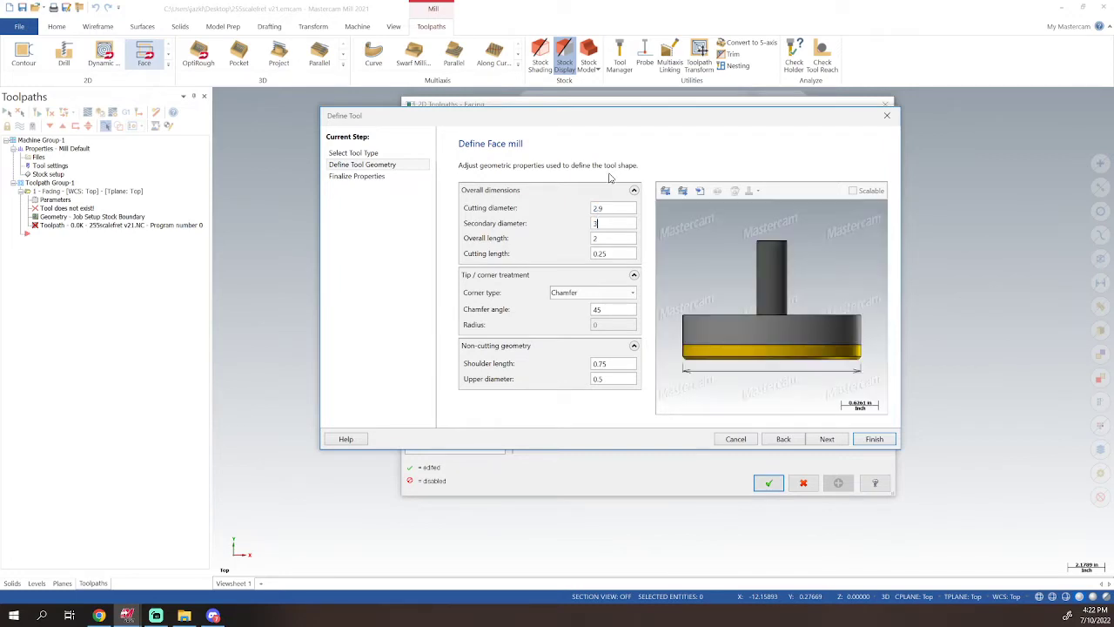
left_click(608, 239)
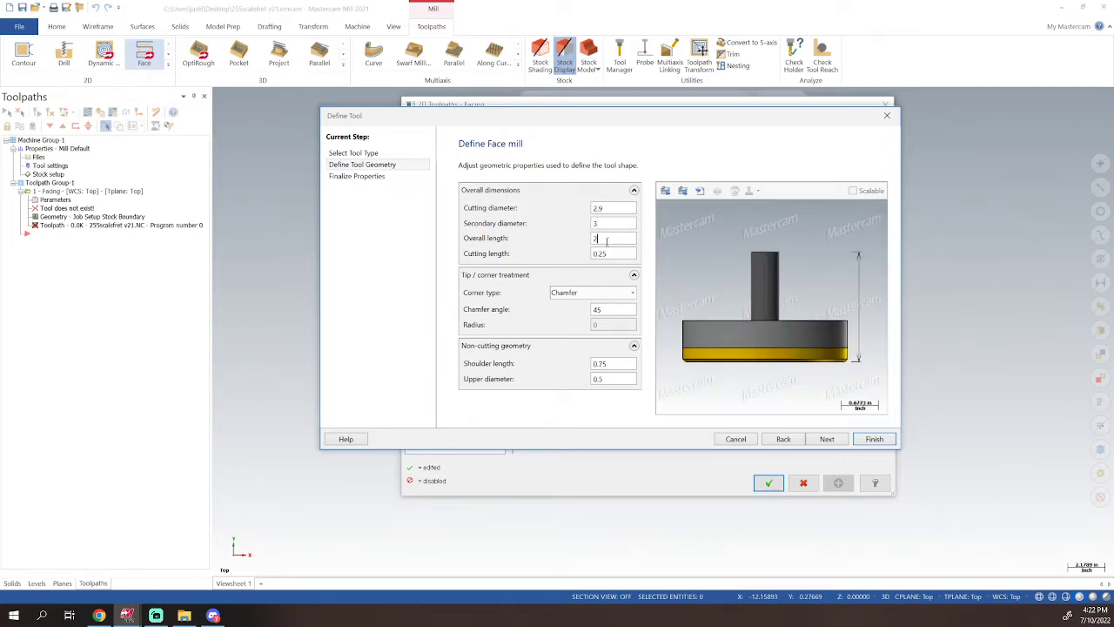
left_click(610, 223)
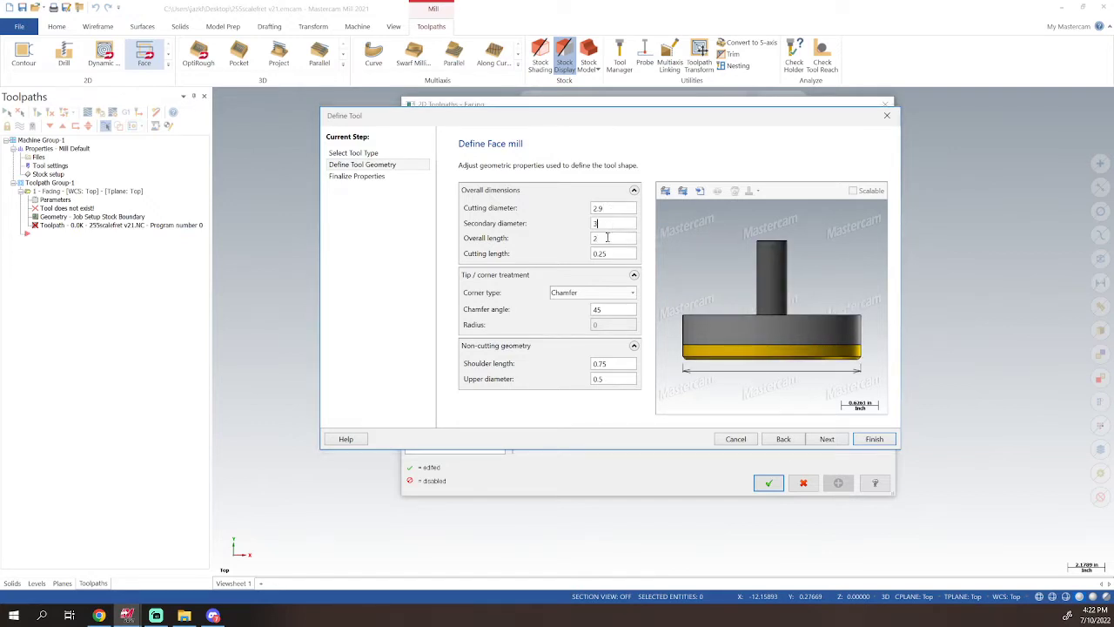
left_click(608, 238)
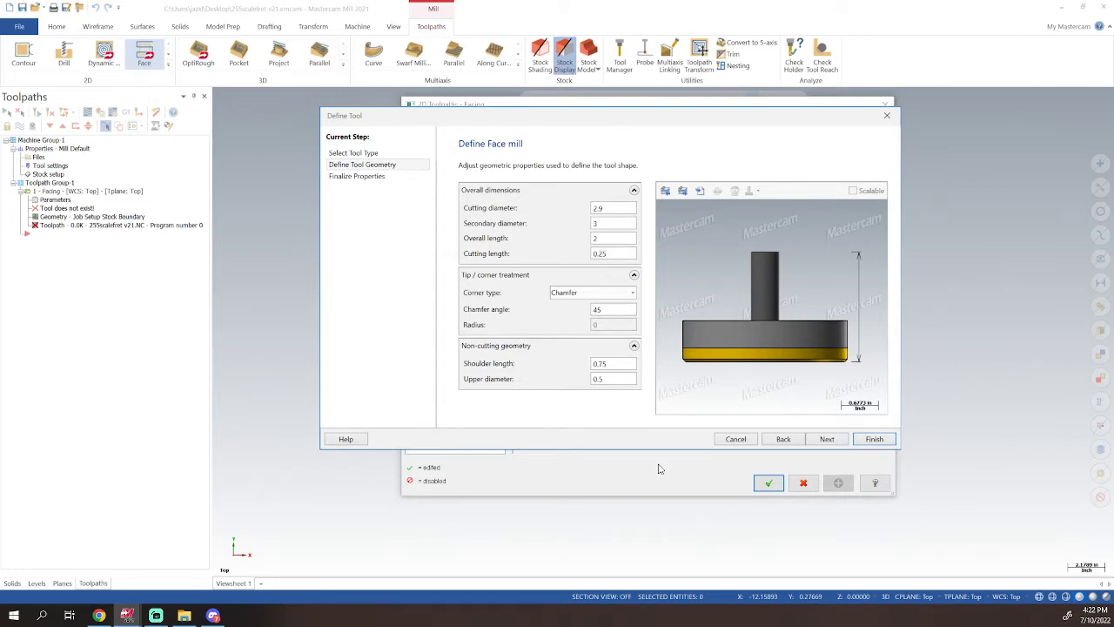
left_click(874, 439)
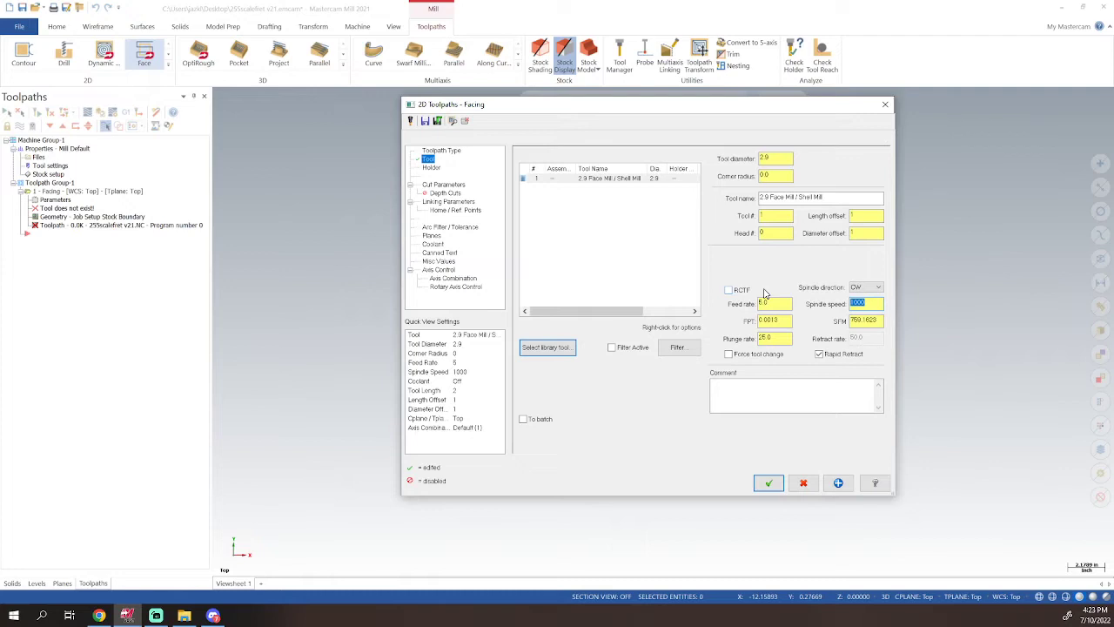
- Set the face mill's spindle speed to 3500 and its feed rate to 60
type("35")
left_click(771, 303)
type("60")
key("Tab")
left_click(767, 303)
left_click(766, 338)
- In the facing cut parameters, choose the Zigzag style with 90% along overlap and 0 stock to leave on floors
left_click(446, 187)
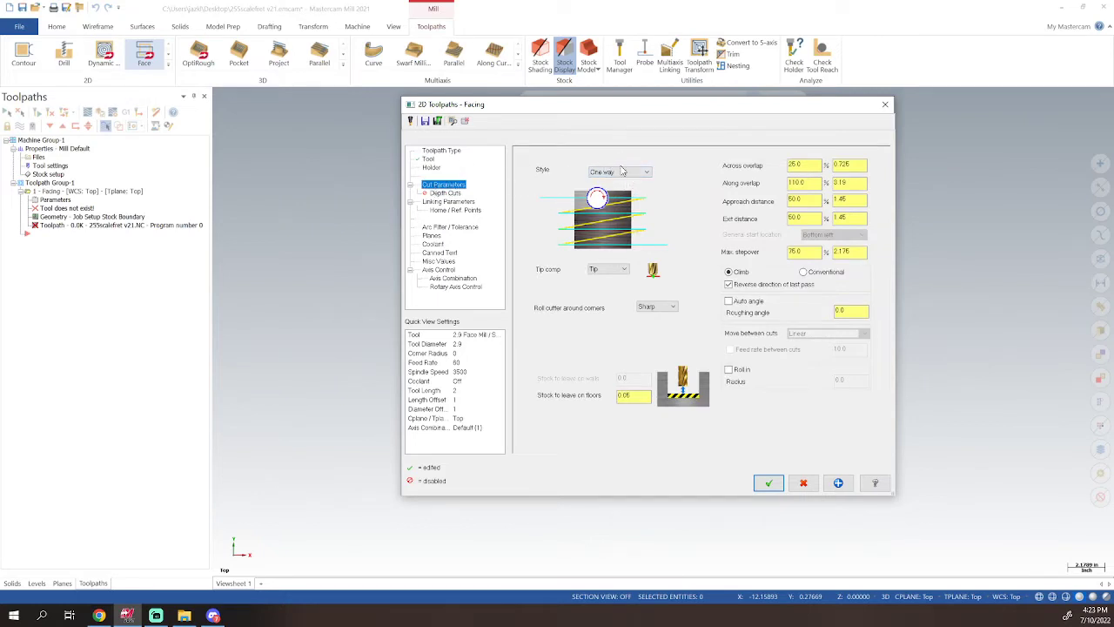
left_click(626, 174)
left_click(614, 182)
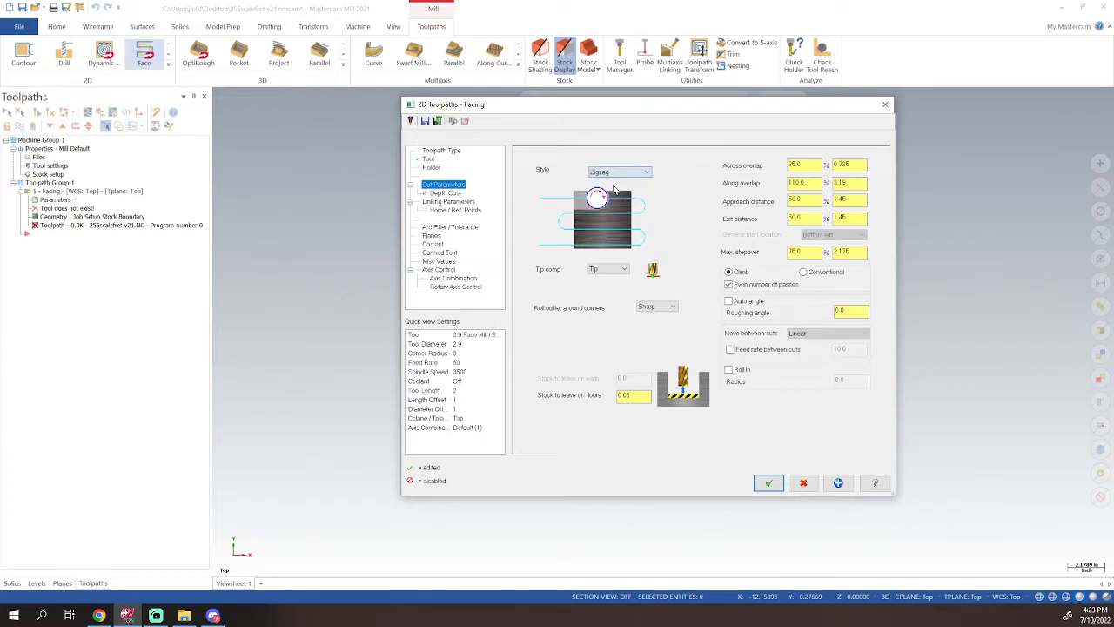
left_click(792, 182)
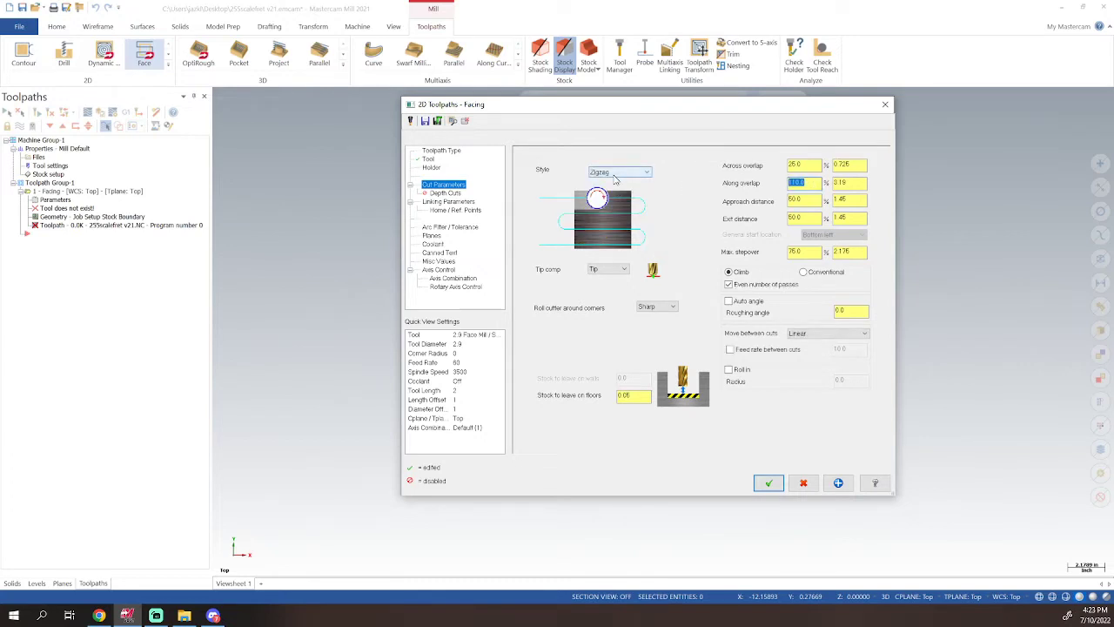
type("90")
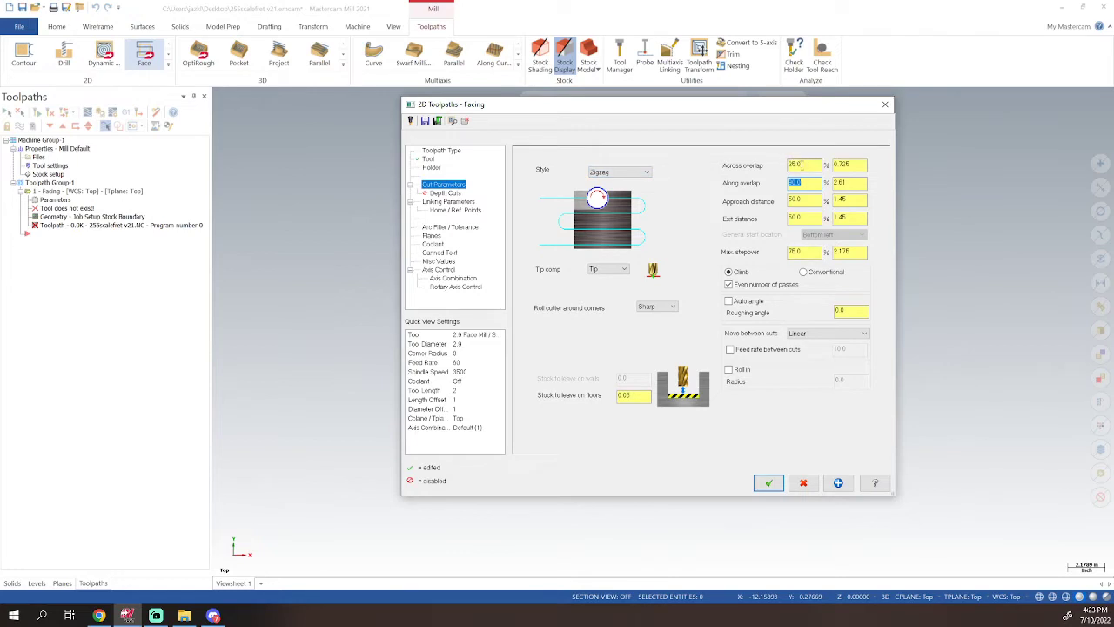
left_click(801, 164)
double_click(649, 397)
type("0")
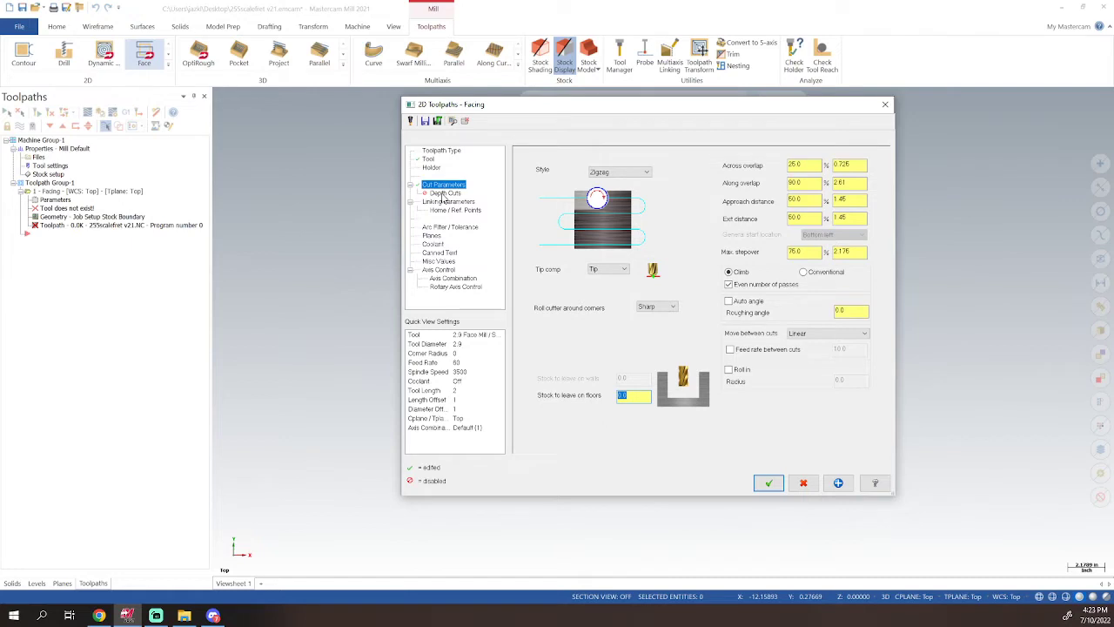
- In the linking parameters, set the feed plane to 0.1 and make the retract and feed plane heights absolute
left_click(444, 201)
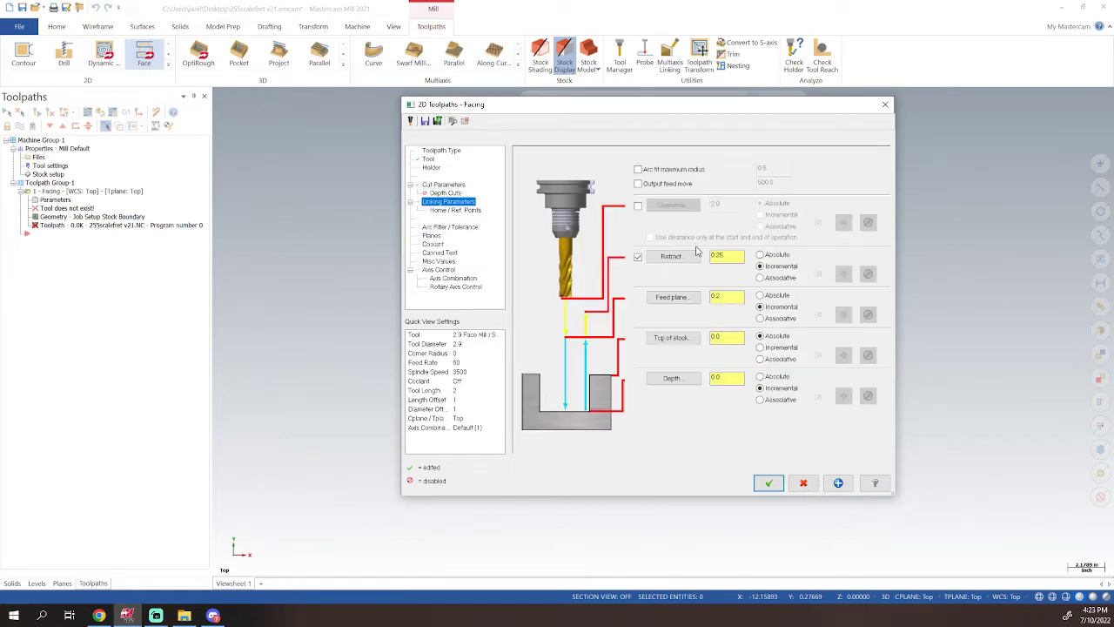
left_click_drag(732, 256, 686, 259)
left_click_drag(725, 297, 695, 299)
type(".1")
left_click(773, 256)
left_click(772, 296)
double_click(728, 377)
- Review the facing operation's planes and coolant settings, keeping Top and Off, and accept the toolpath
left_click(431, 235)
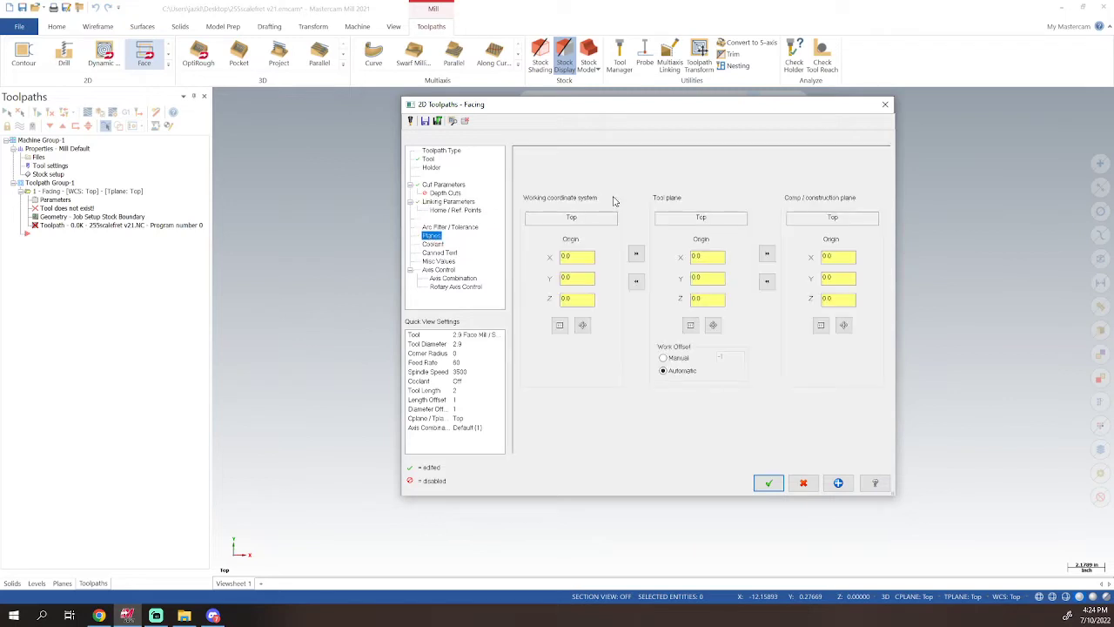
left_click_drag(563, 219, 593, 219)
left_click(590, 221)
left_click(431, 246)
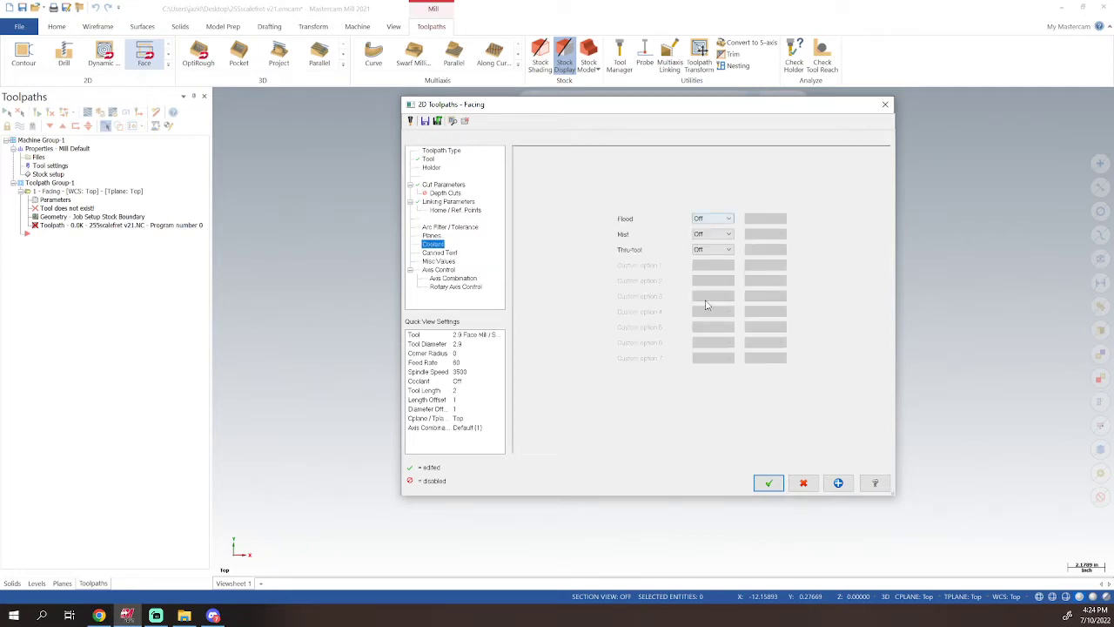
left_click(769, 482)
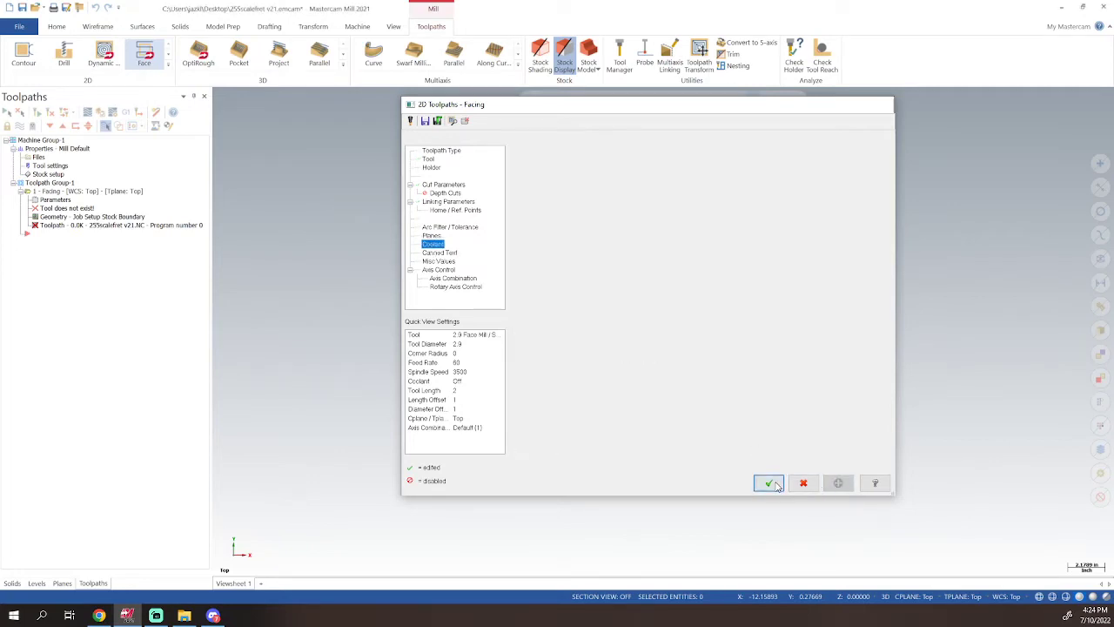
- Backplot the facing toolpath and watch the face mill's passes across the stock
middle_click_drag(689, 378, 644, 366)
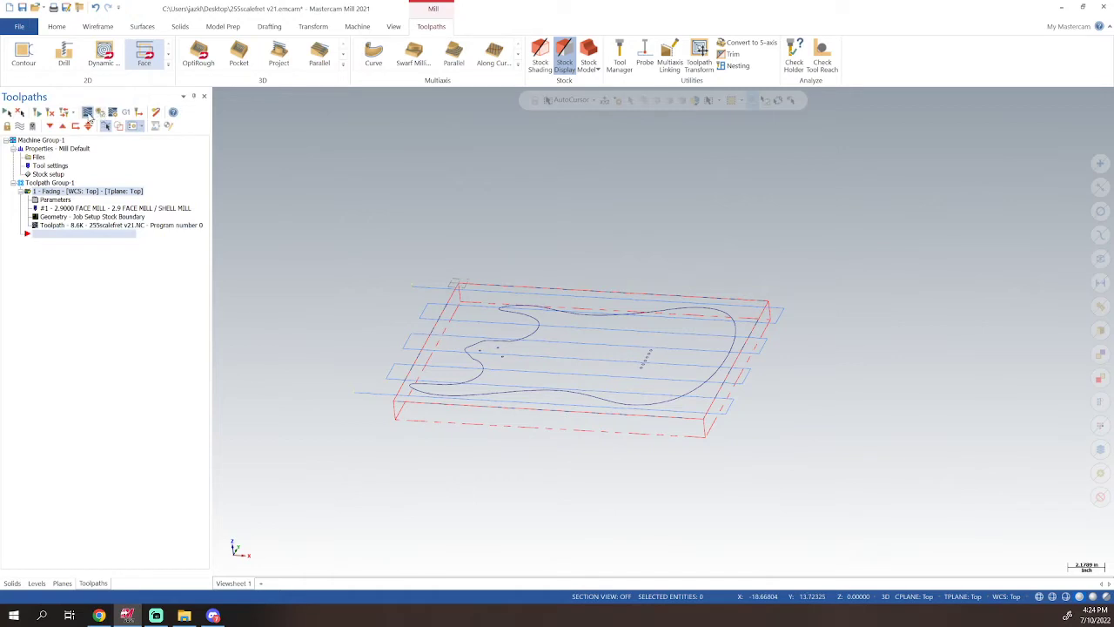
left_click(88, 113)
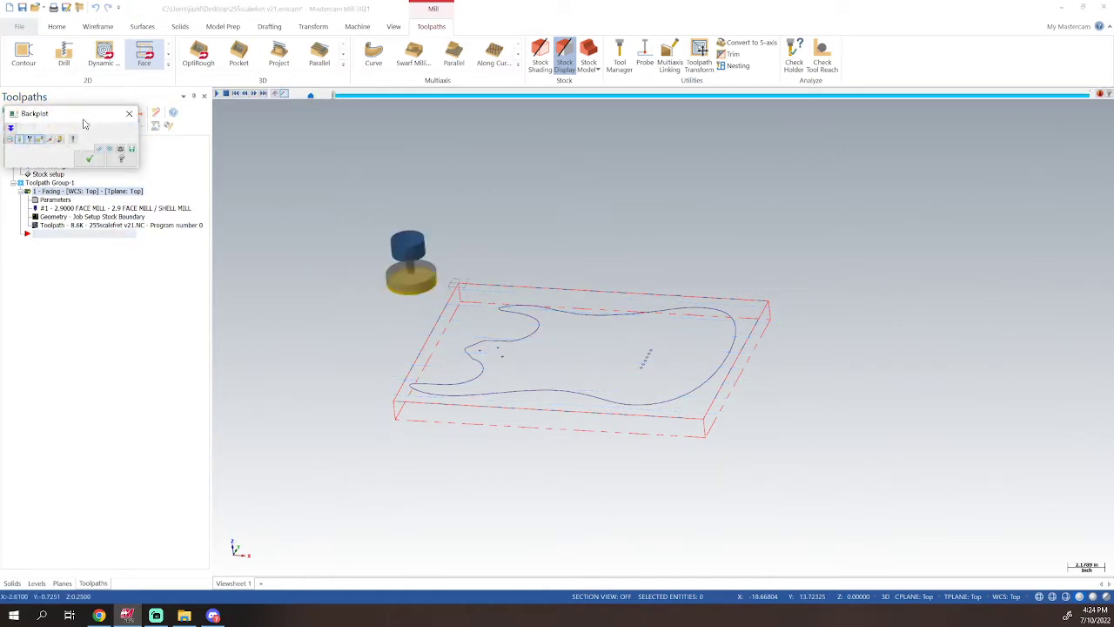
left_click_drag(83, 120, 127, 97)
left_click(217, 94)
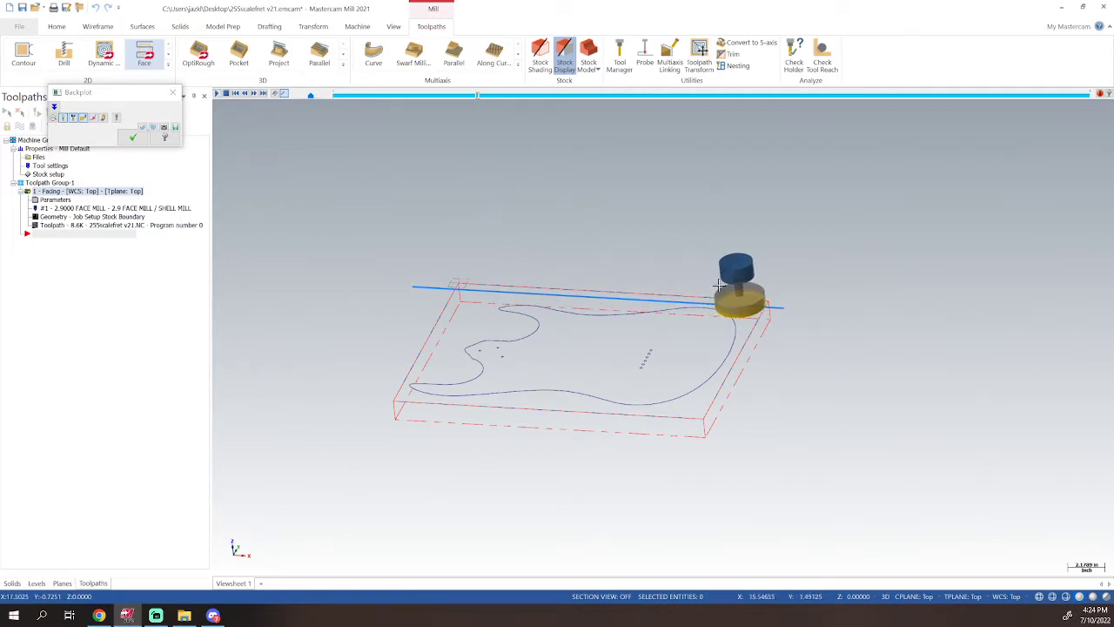
middle_click_drag(720, 238, 803, 209, "shift")
mouse_move(784, 247)
middle_mouse_down()
mouse_move(751, 284)
mouse_move(770, 252)
middle_mouse_up()
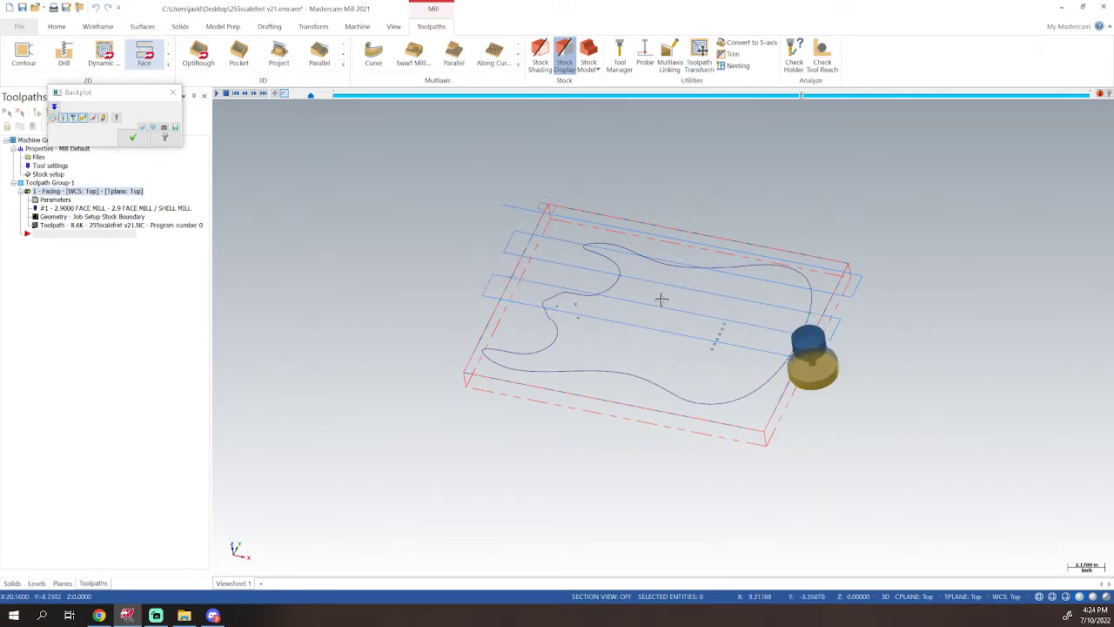
left_click(132, 136)
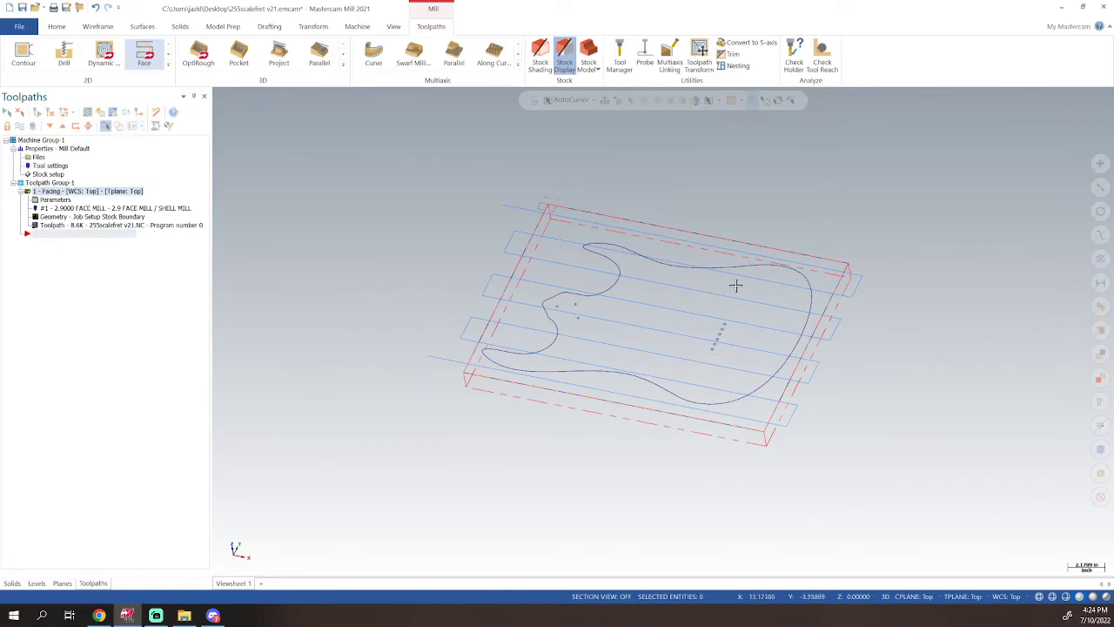
- Hide the facing operation's toolpath display so only the stock and body wireframe are shown
middle_click_drag(737, 287, 737, 308)
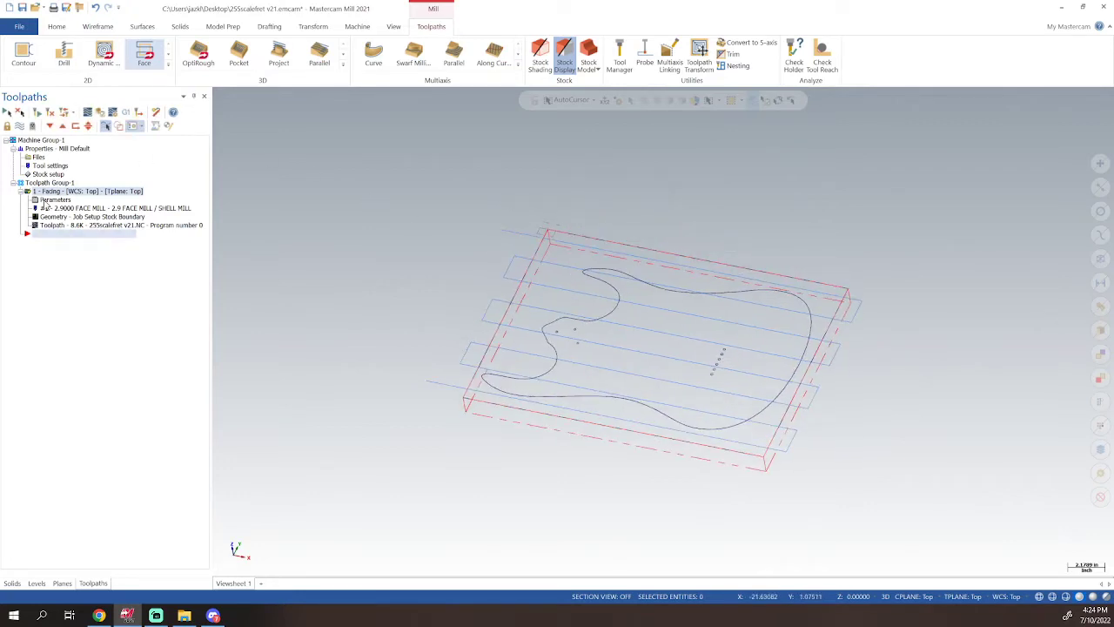
left_click(21, 129)
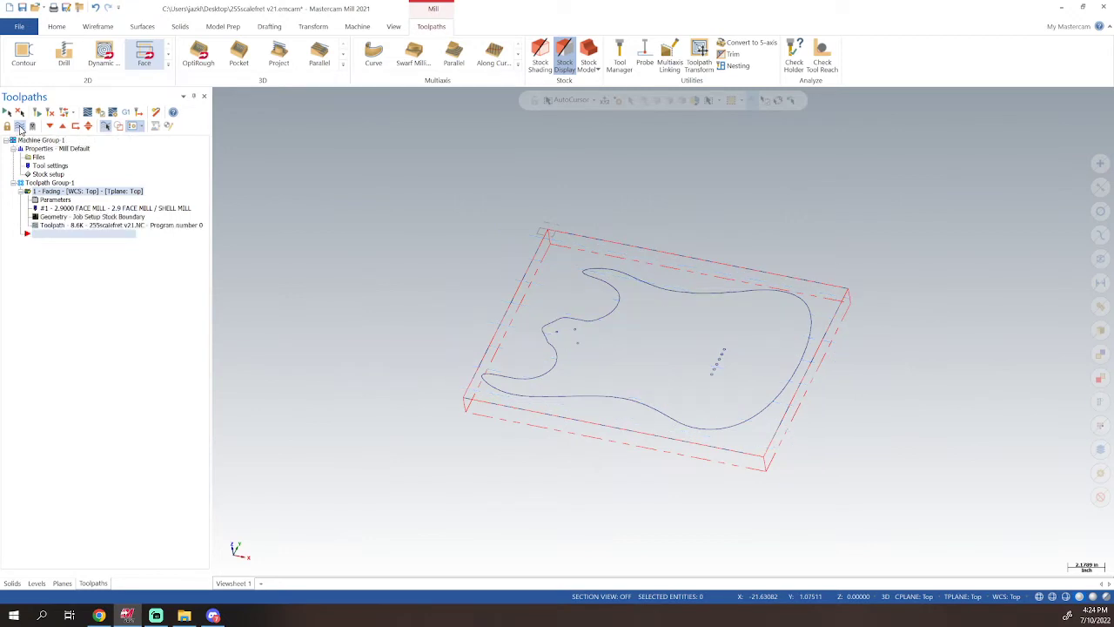
middle_click_drag(782, 253, 766, 212)
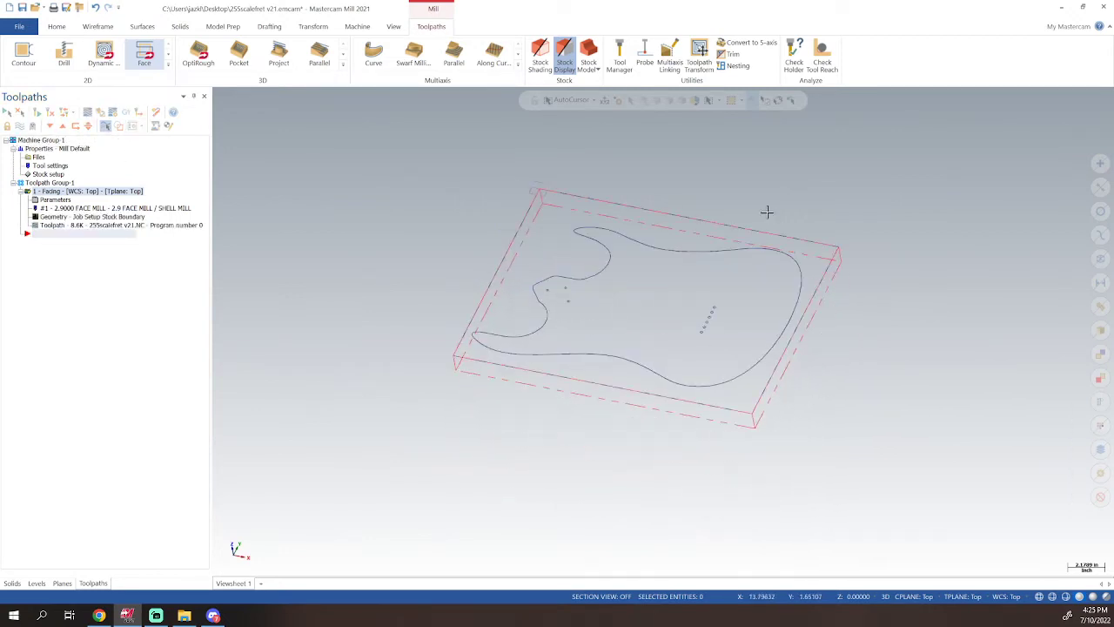
- Start a 2D Contour toolpath and chain the guitar body's outline as its geometry
left_click(24, 57)
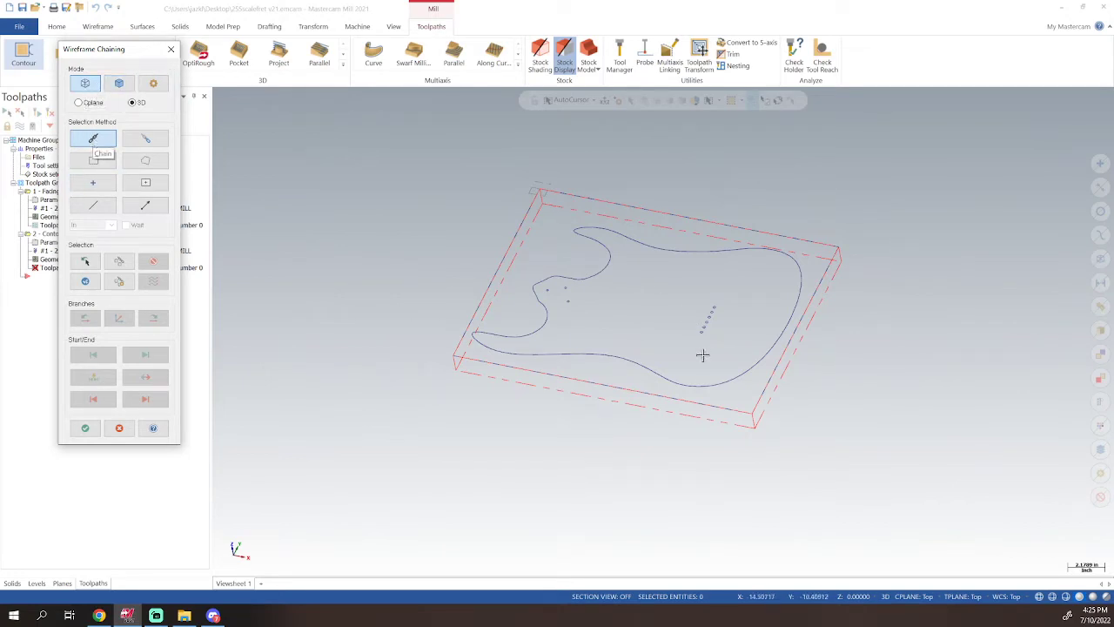
middle_click_drag(607, 374, 590, 393)
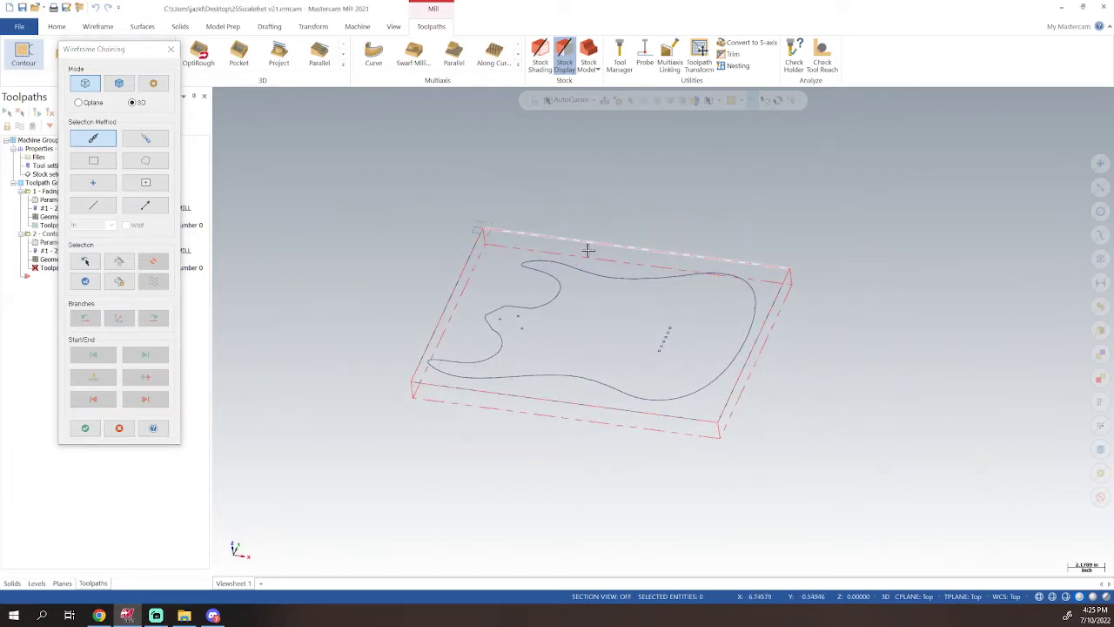
left_click(623, 392)
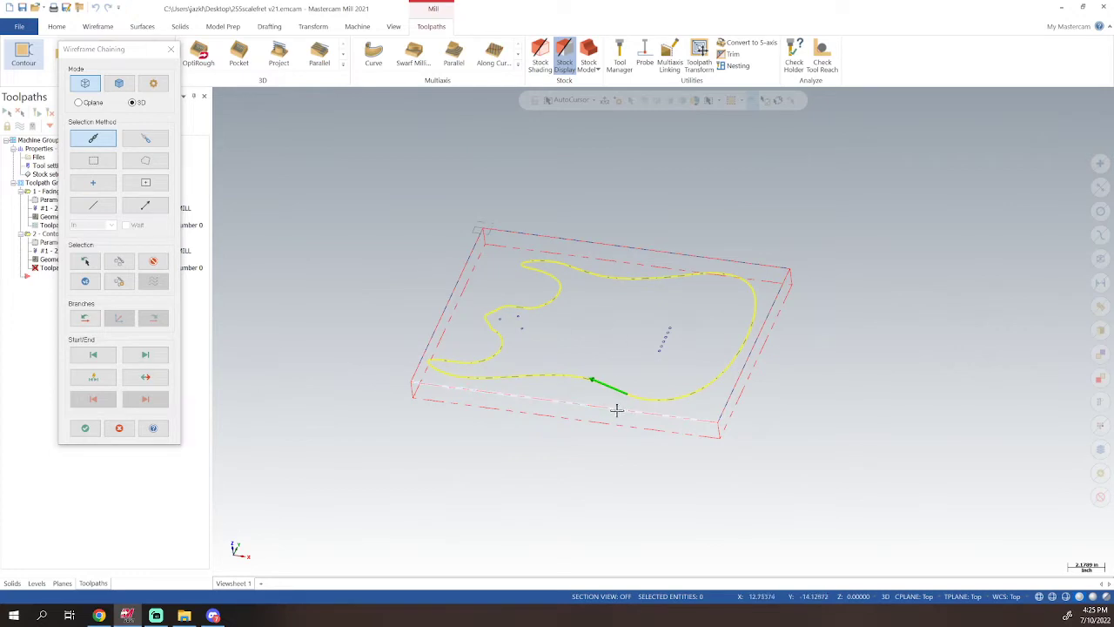
middle_click_drag(639, 304, 651, 326)
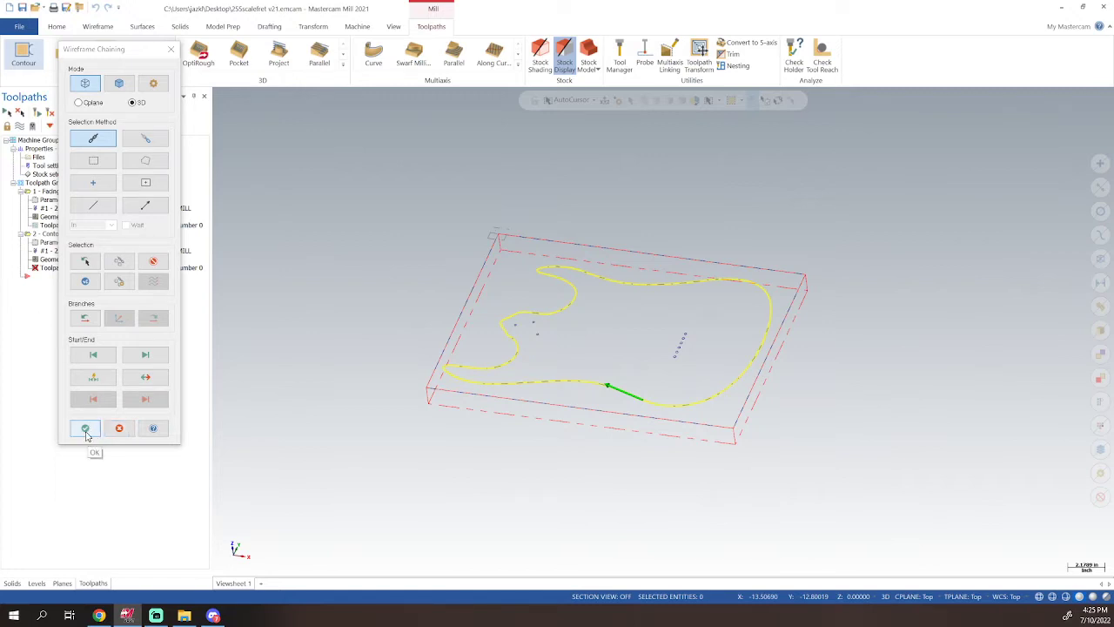
left_click(86, 430)
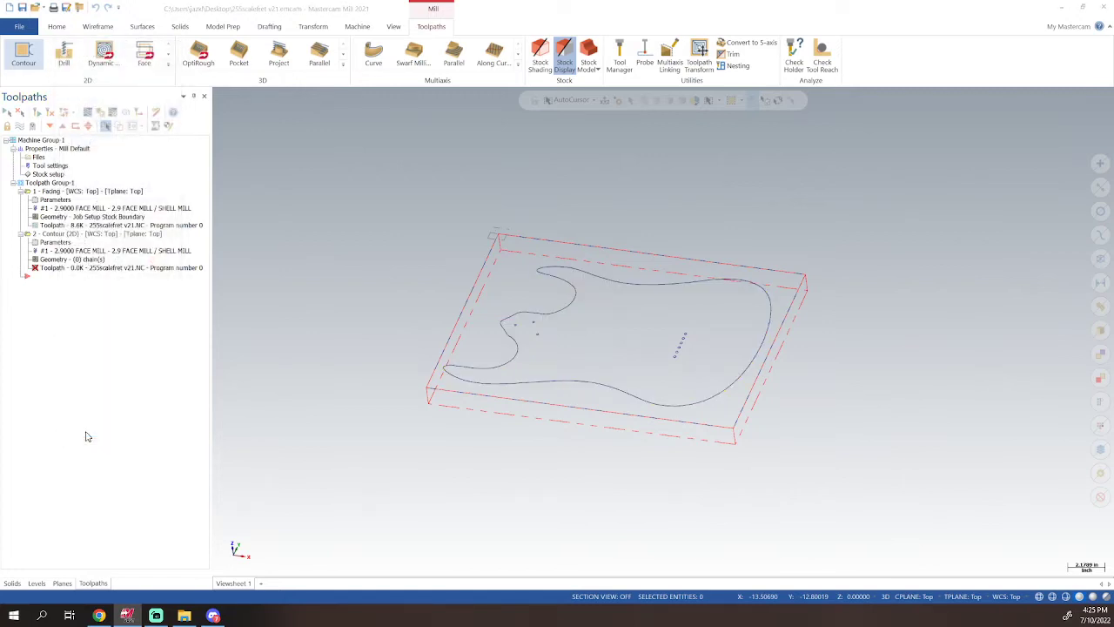
- Create a 0.5 flat endmill for the contour with a 1.5 cutting length and 1.5 shoulder length
left_click(429, 158)
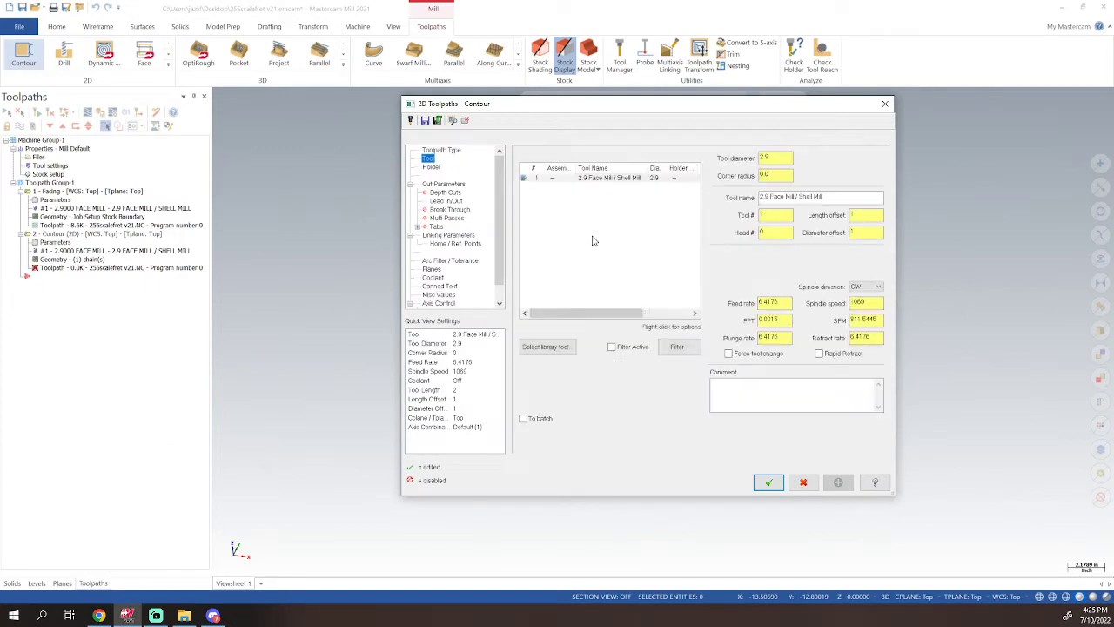
right_click(592, 242)
left_click(629, 262)
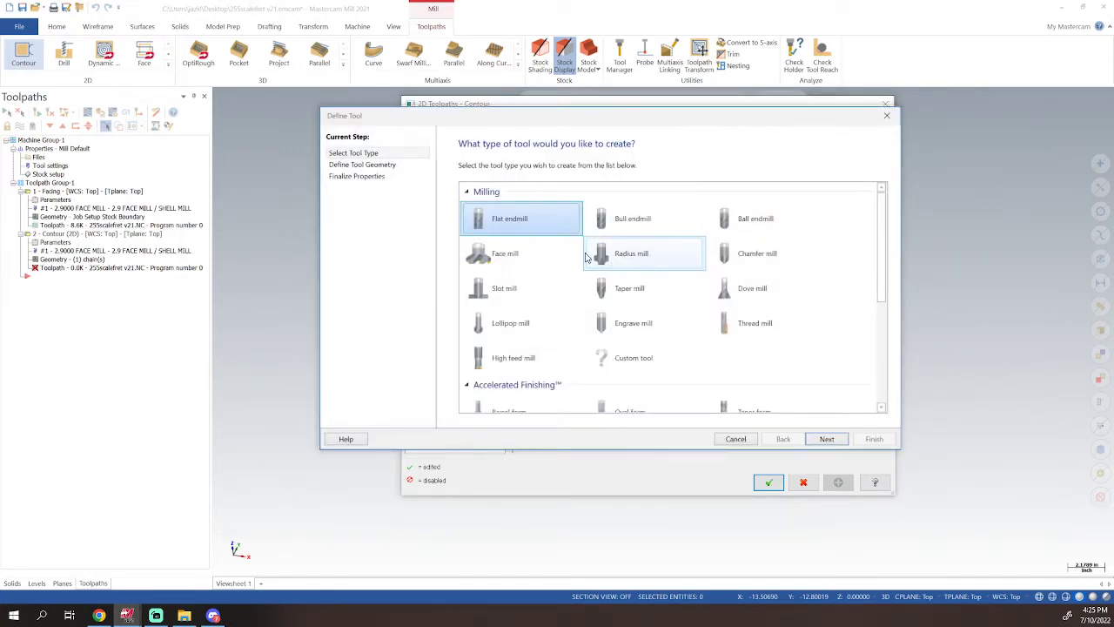
double_click(511, 222)
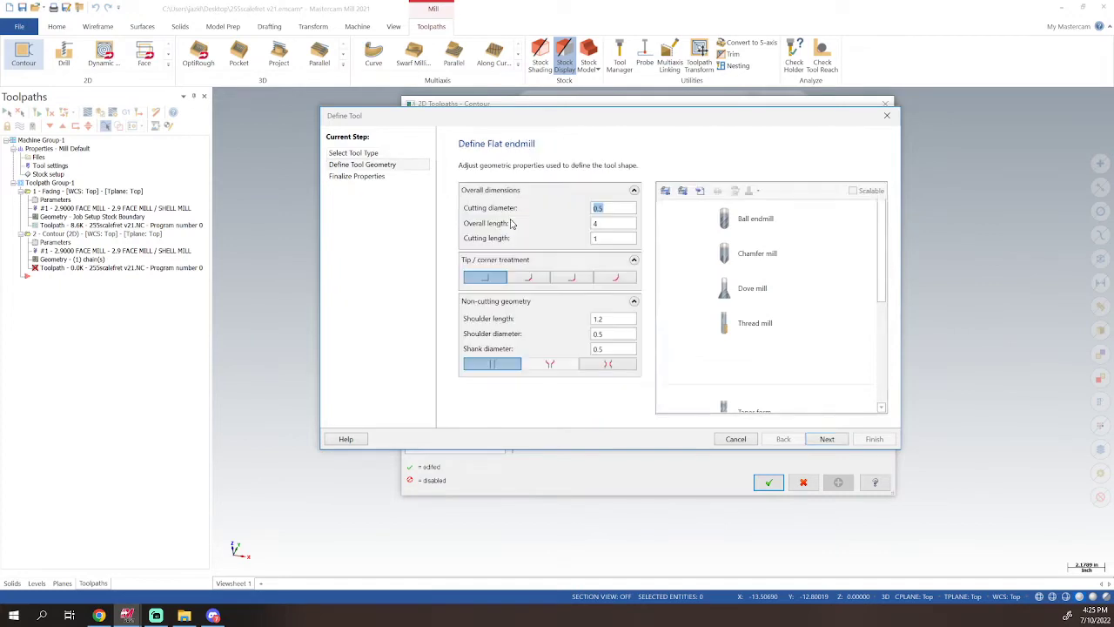
left_click(609, 238)
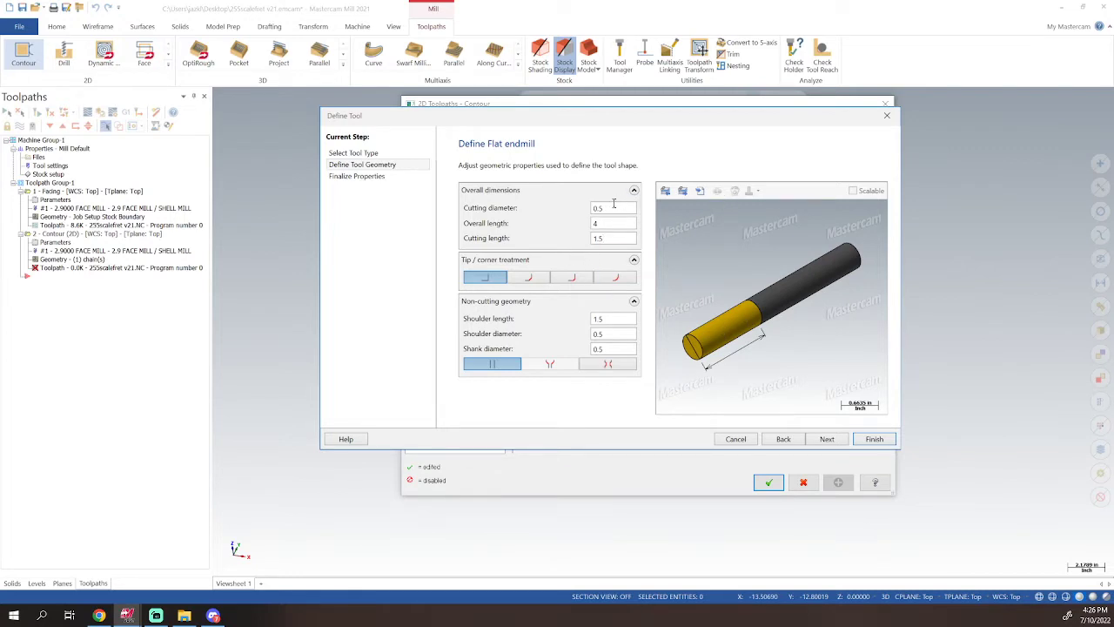
left_click(875, 440)
- Set the flat endmill's feed rate to 90 and its spindle speed to 12000
left_click_drag(785, 307, 681, 302)
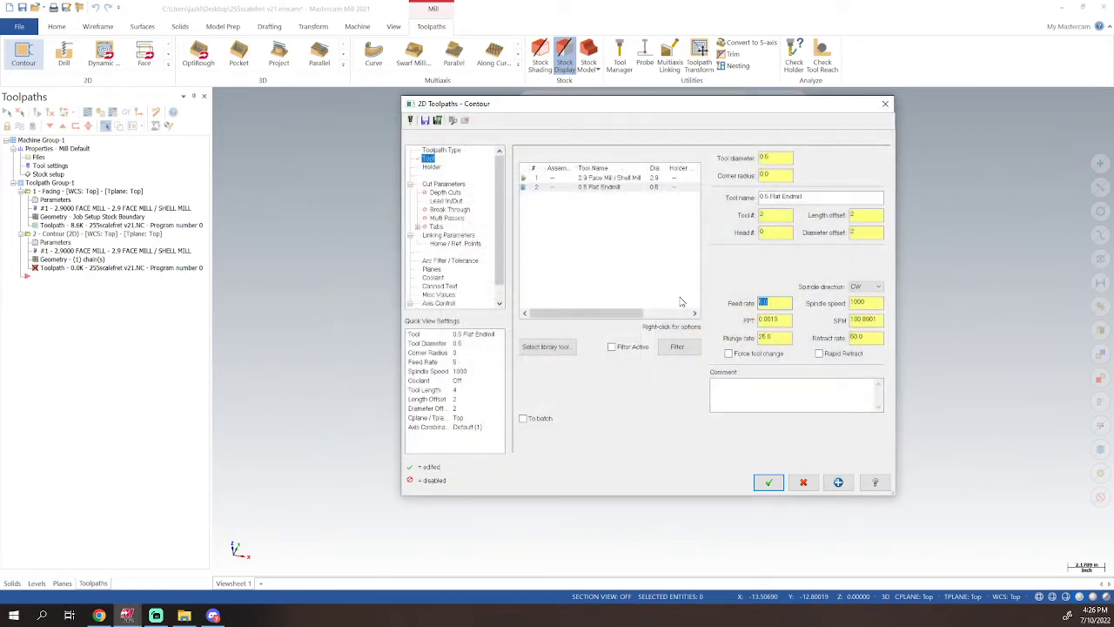
type("90")
key("Tab")
key("Tab")
key("Tab")
key("Tab")
type("12000")
left_click(785, 338)
left_click(871, 302)
- In the contour cut parameters, set Wear compensation, keeping Left direction, 2D contour type and 0 stock to leave on walls and floors
left_click(448, 185)
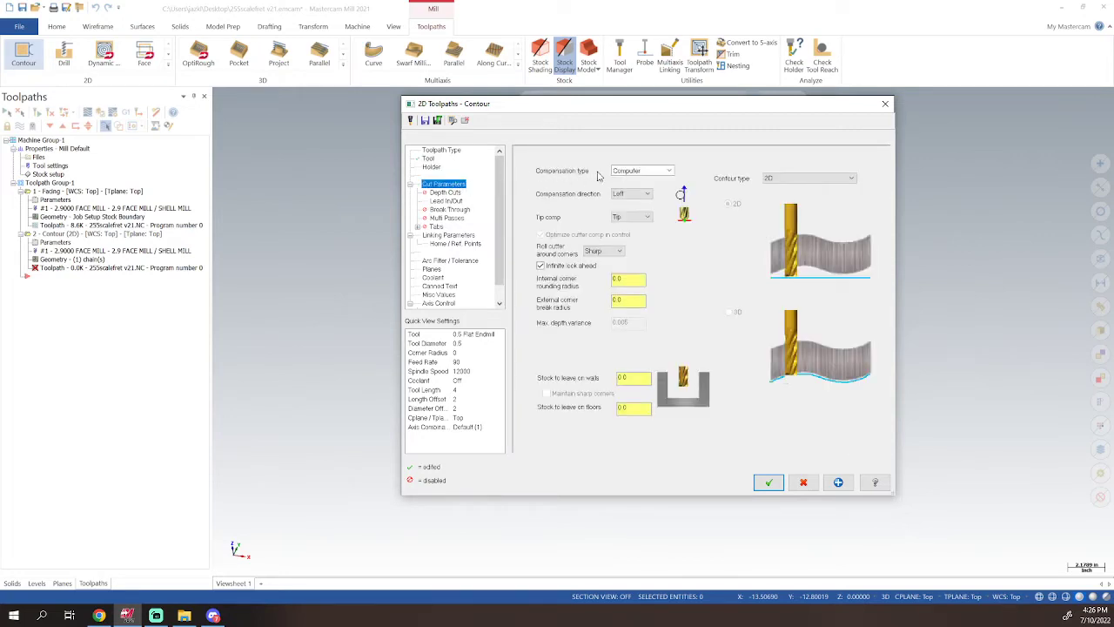
left_click(655, 172)
left_click(640, 199)
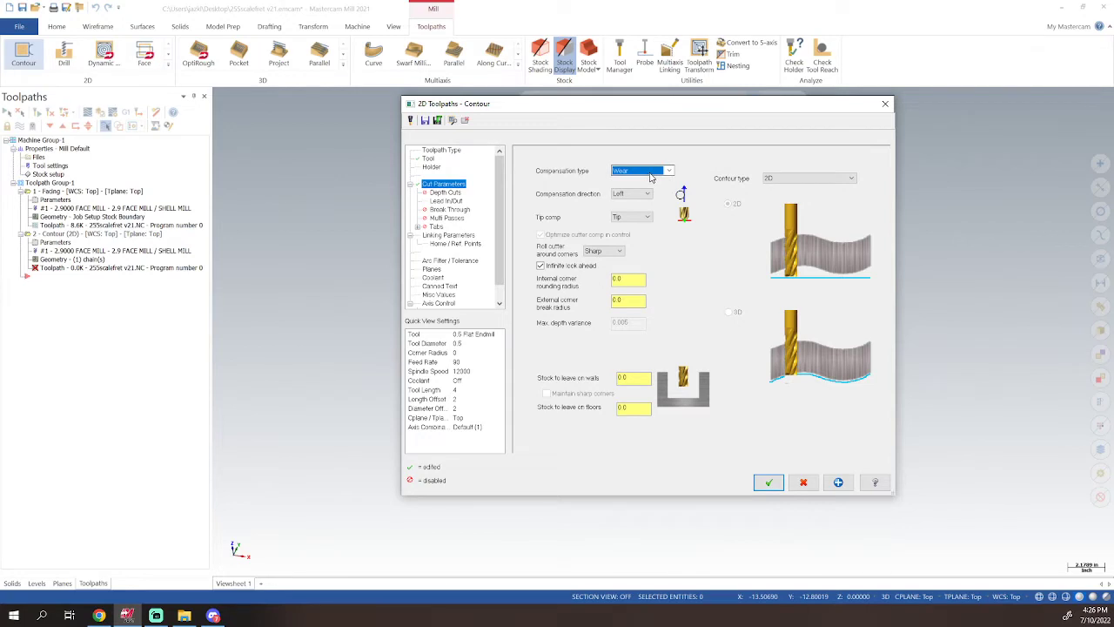
left_click(785, 180)
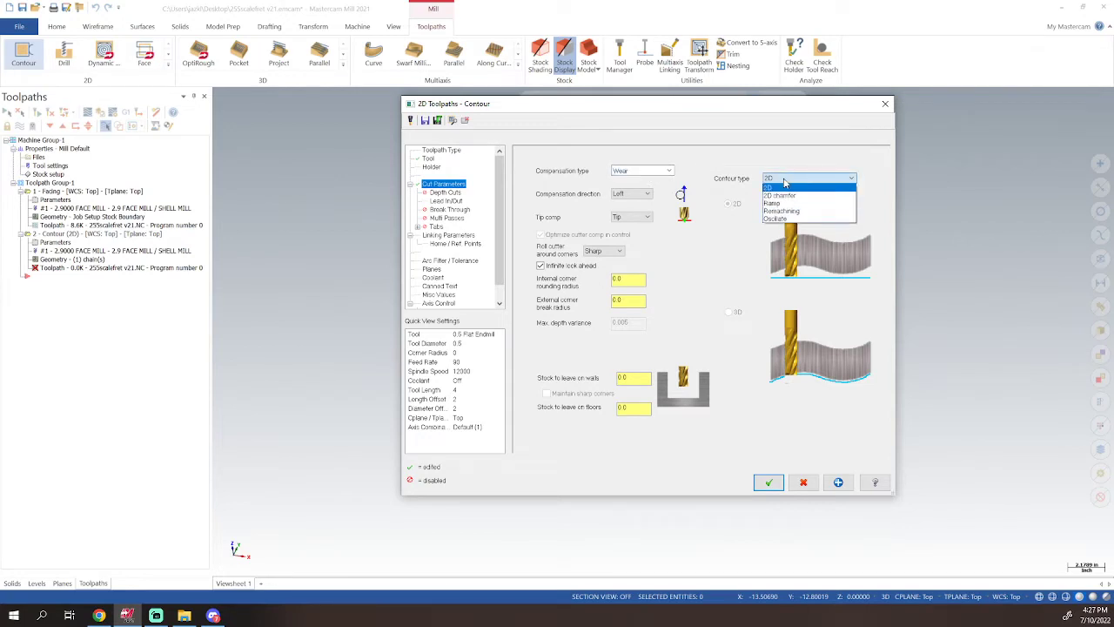
left_click(784, 182)
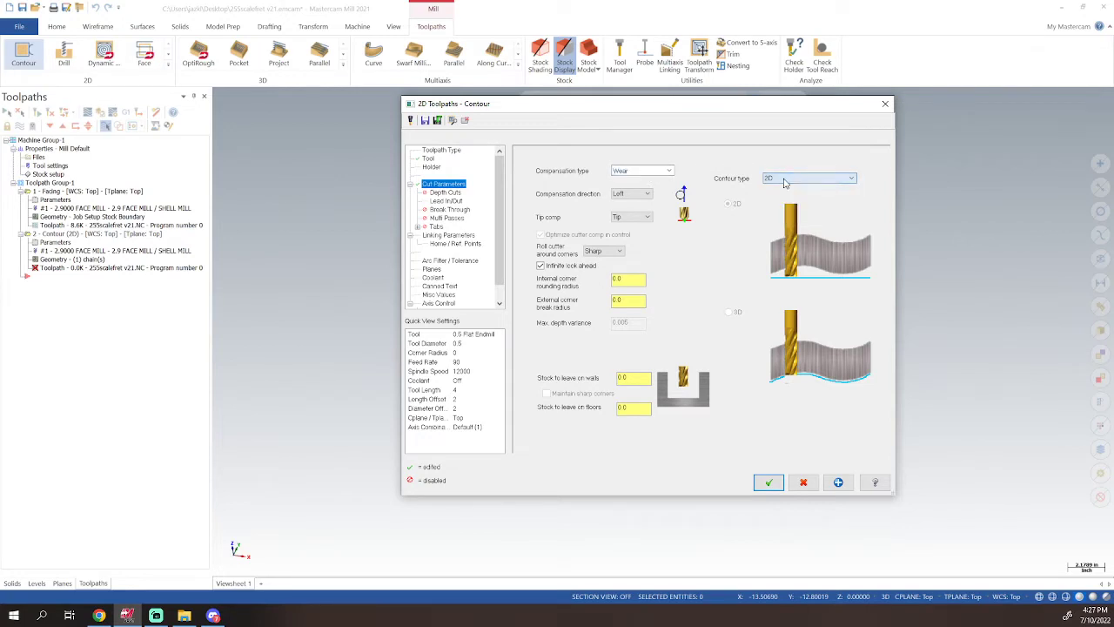
left_click(633, 194)
left_click(633, 203)
left_click(640, 380)
left_click(641, 409)
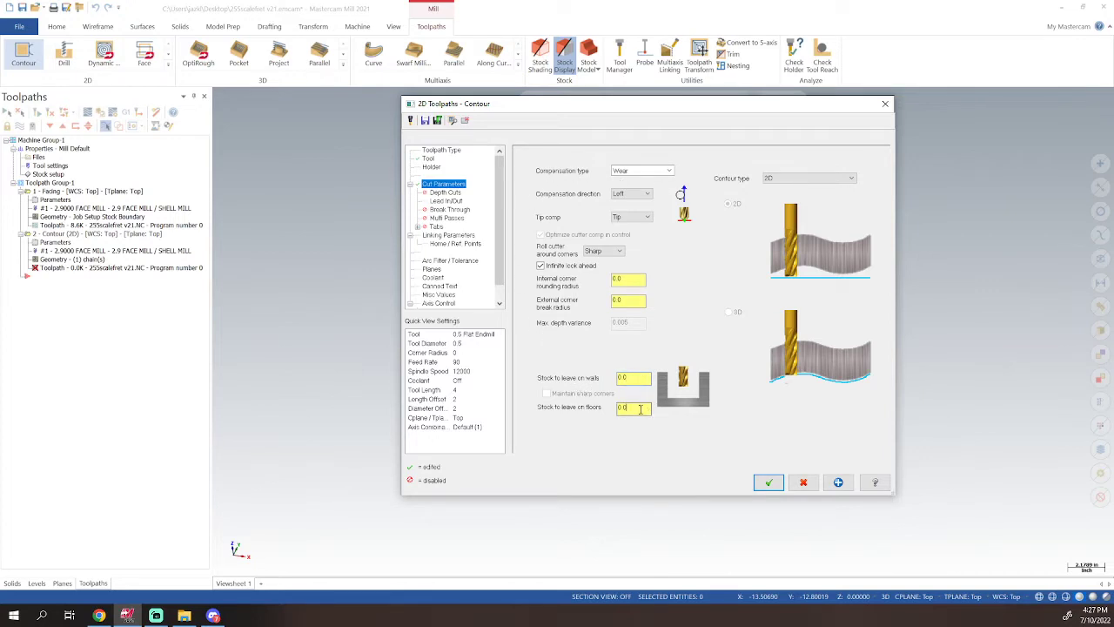
- Review the lead in/out settings and enable depth cuts with a 0.5 max rough step and 0.0 finish step
left_click(448, 201)
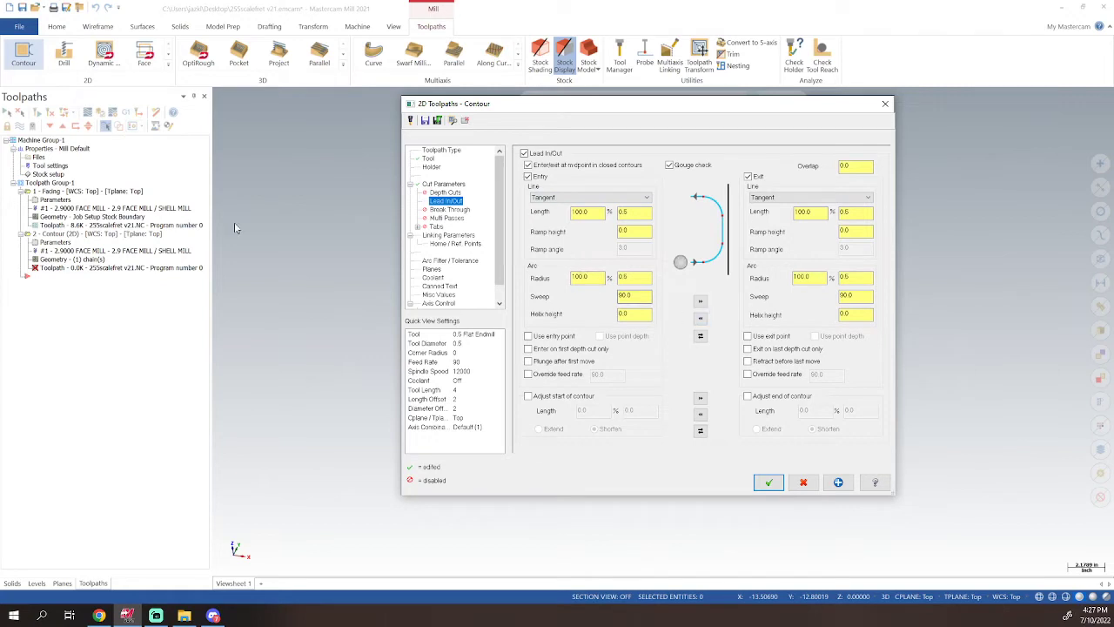
left_click(446, 192)
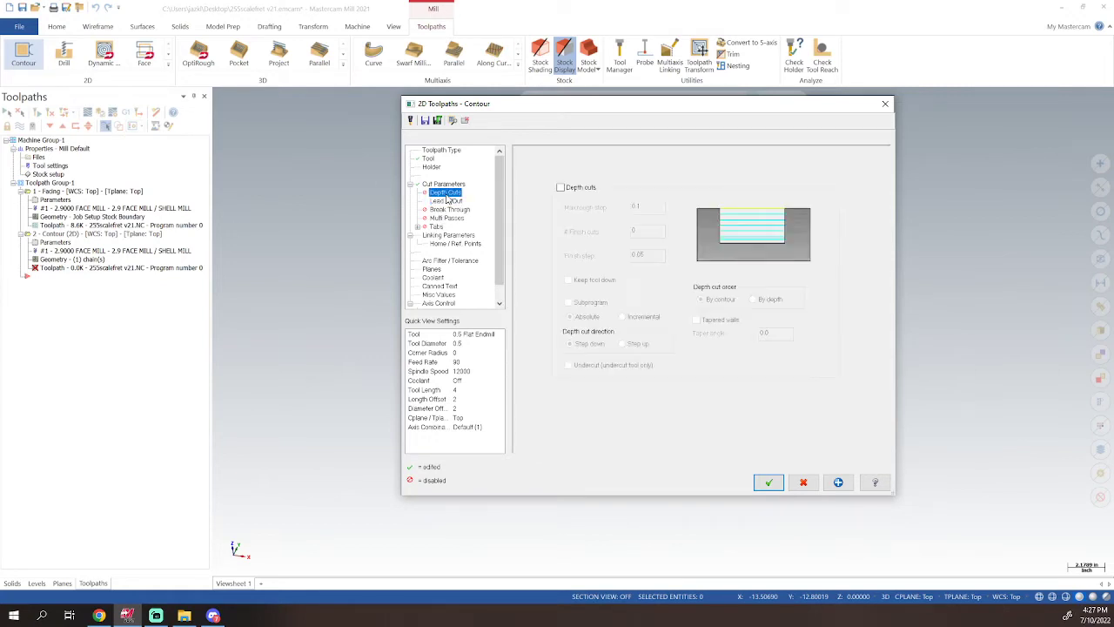
left_click(561, 188)
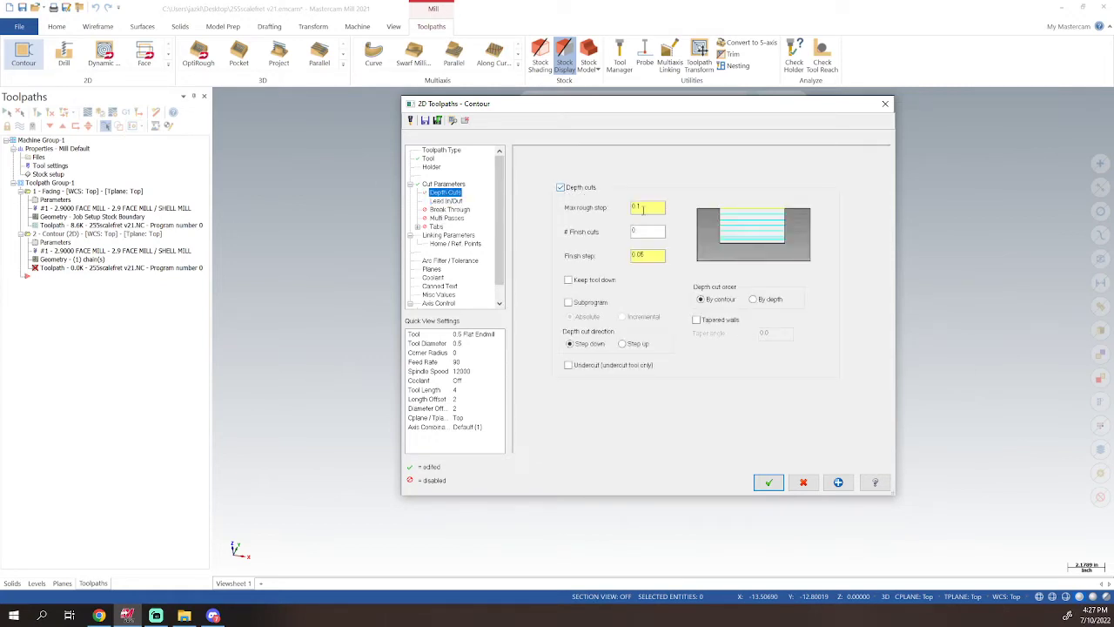
key("BackSpace")
key("Tab")
key("Tab")
type("0.0")
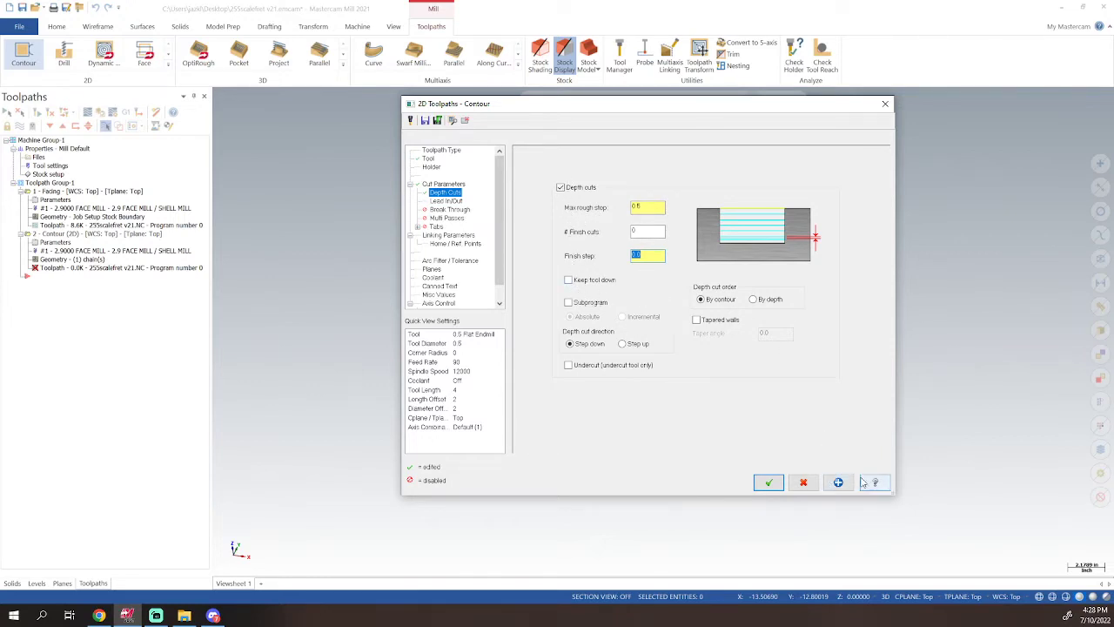
- Link the contour with absolute retract, a 0.1 absolute feed plane and a -1.3 absolute depth, and accept the toolpath
left_click(454, 240)
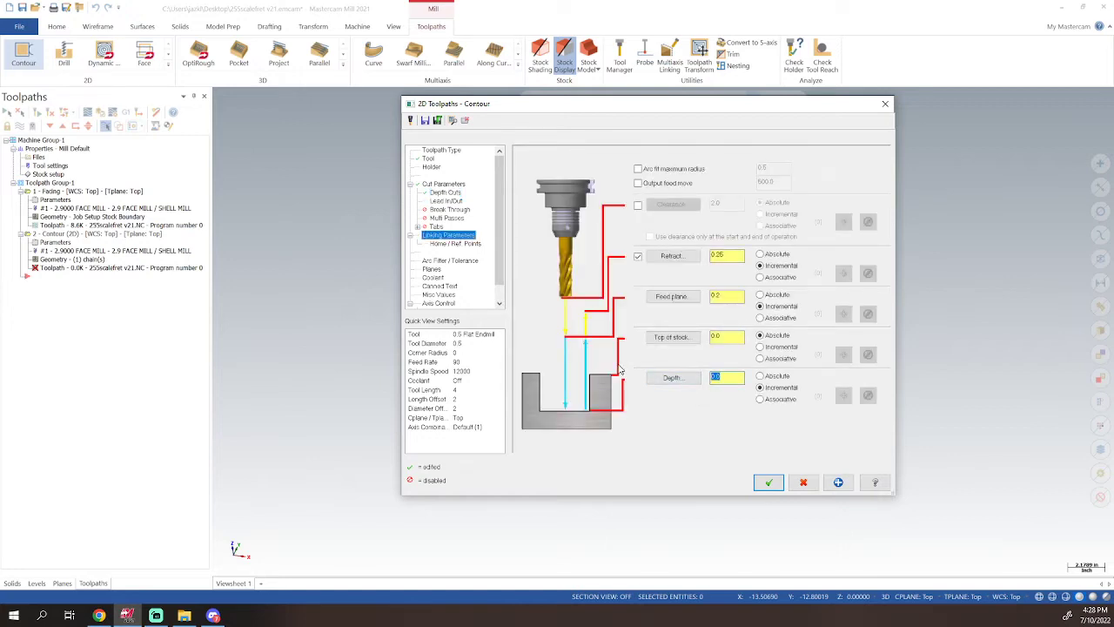
type("-1.3")
left_click(725, 296)
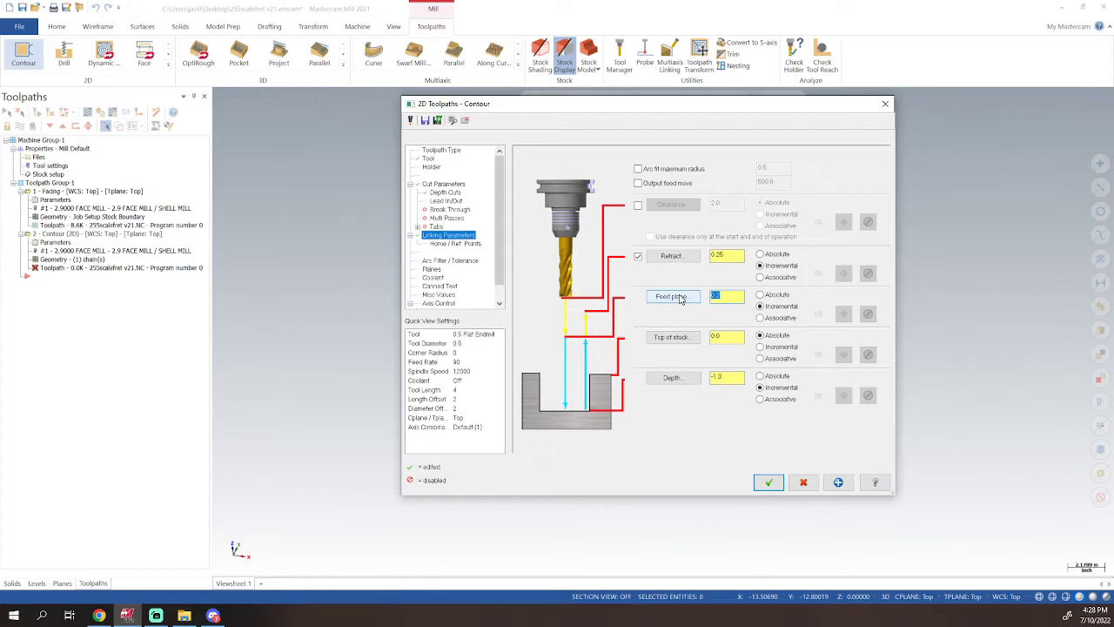
type("0.1")
left_click(780, 296)
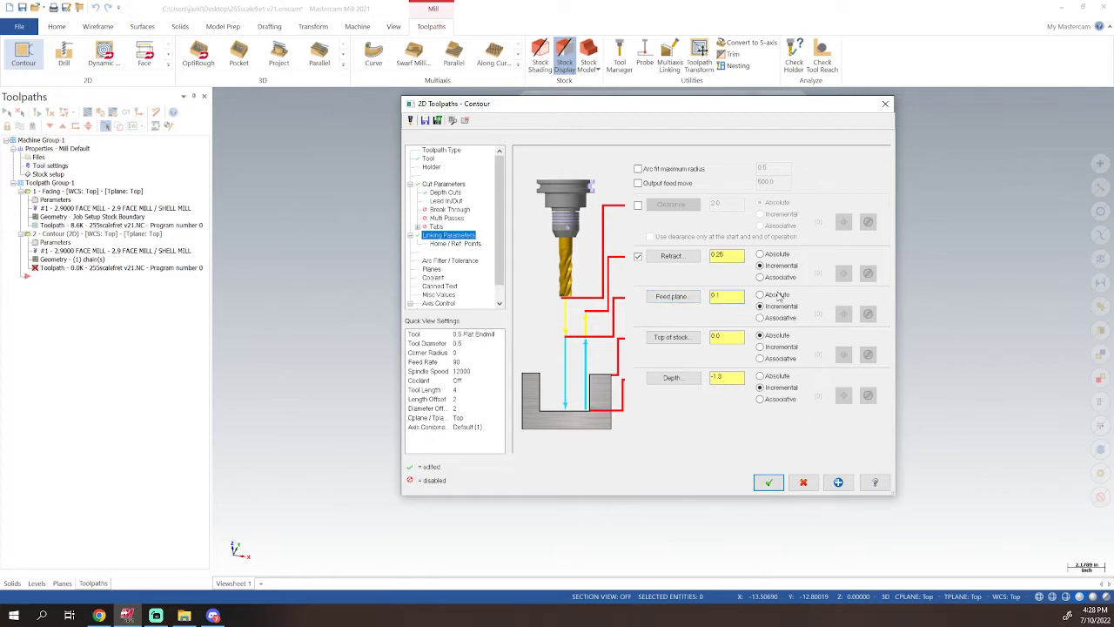
left_click(776, 255)
left_click(838, 481)
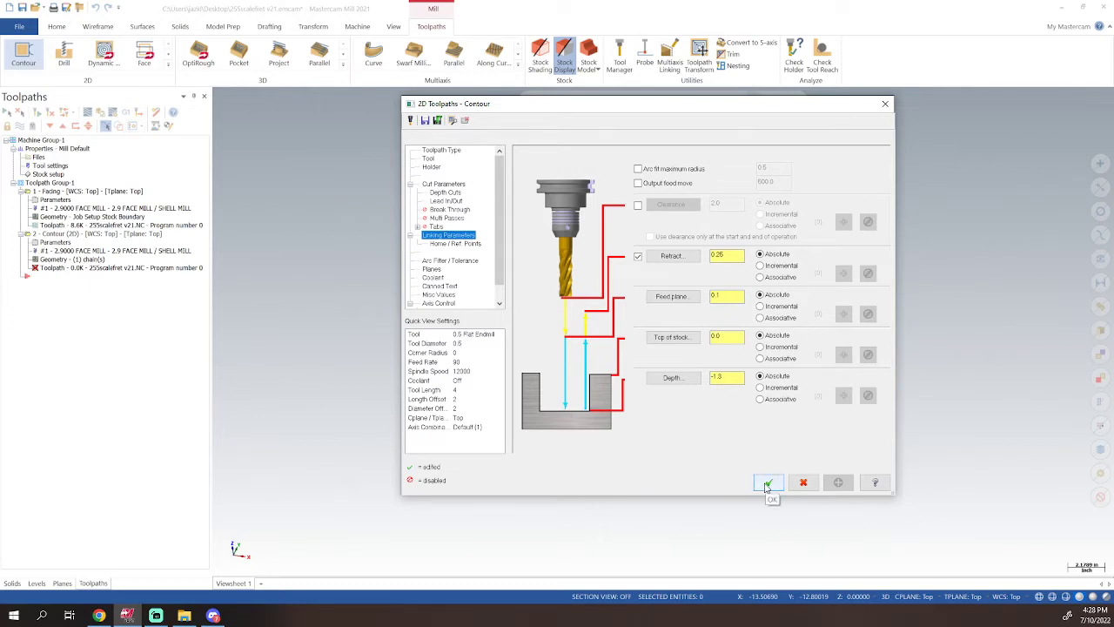
left_click(767, 486)
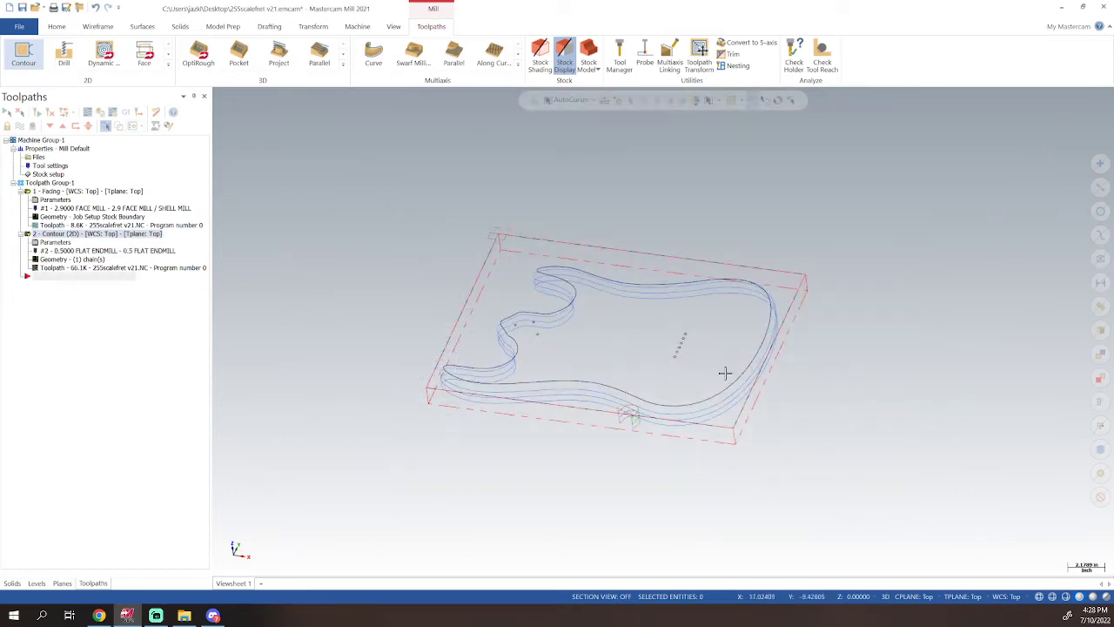
- Examine the contour toolpath's depth passes and its lead-in and lead-out arcs beside the body outline
middle_click_drag(687, 327, 709, 428)
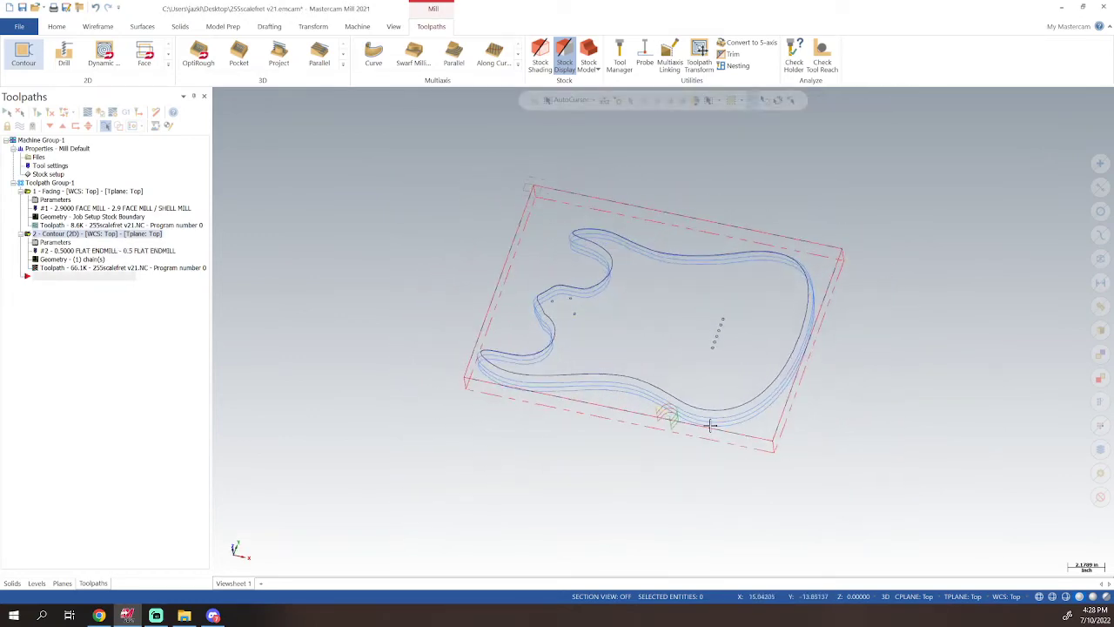
scroll(688, 444, "up", 5)
scroll(729, 430, "up", 4)
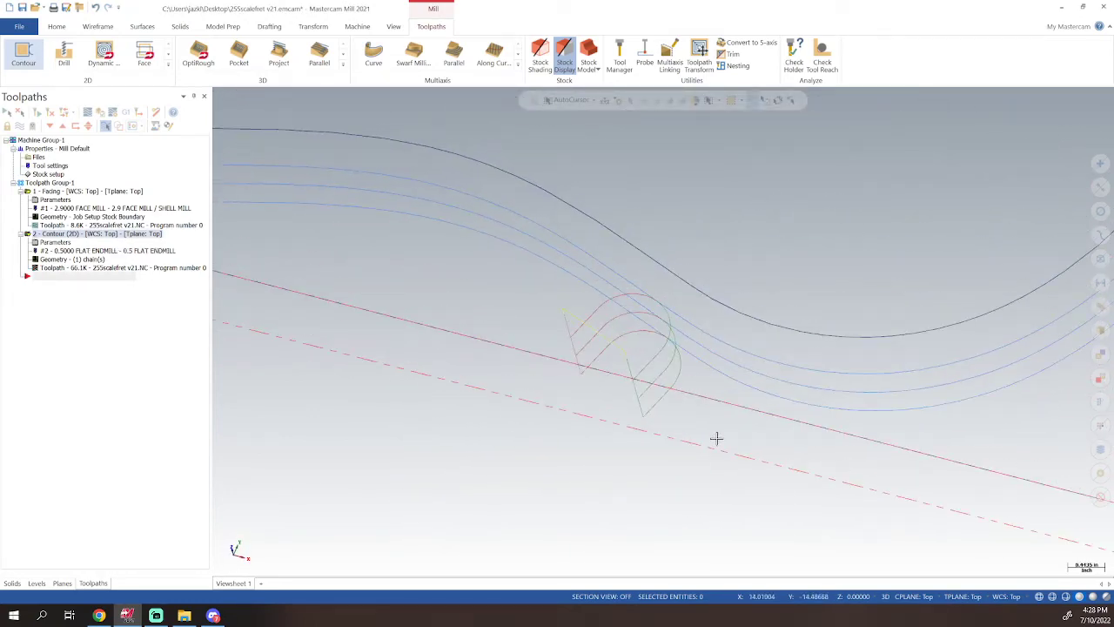
middle_click_drag(692, 372, 693, 397)
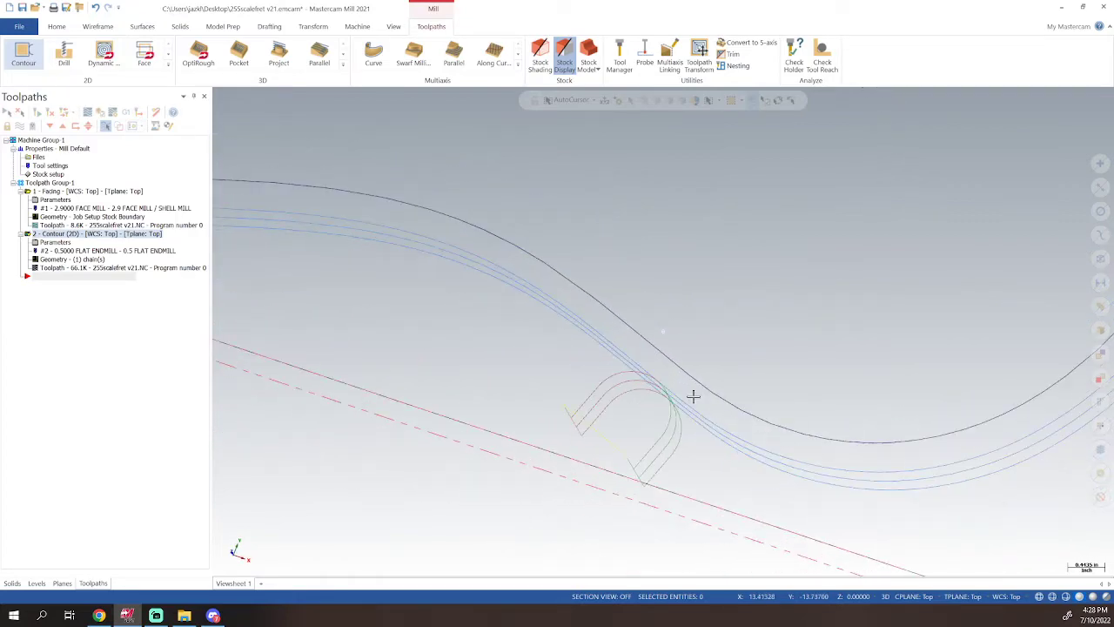
- Edit the outline contour's lead in/out settings to add an overlap, accept the parameters and regenerate the toolpath
scroll(694, 394, "down", 8)
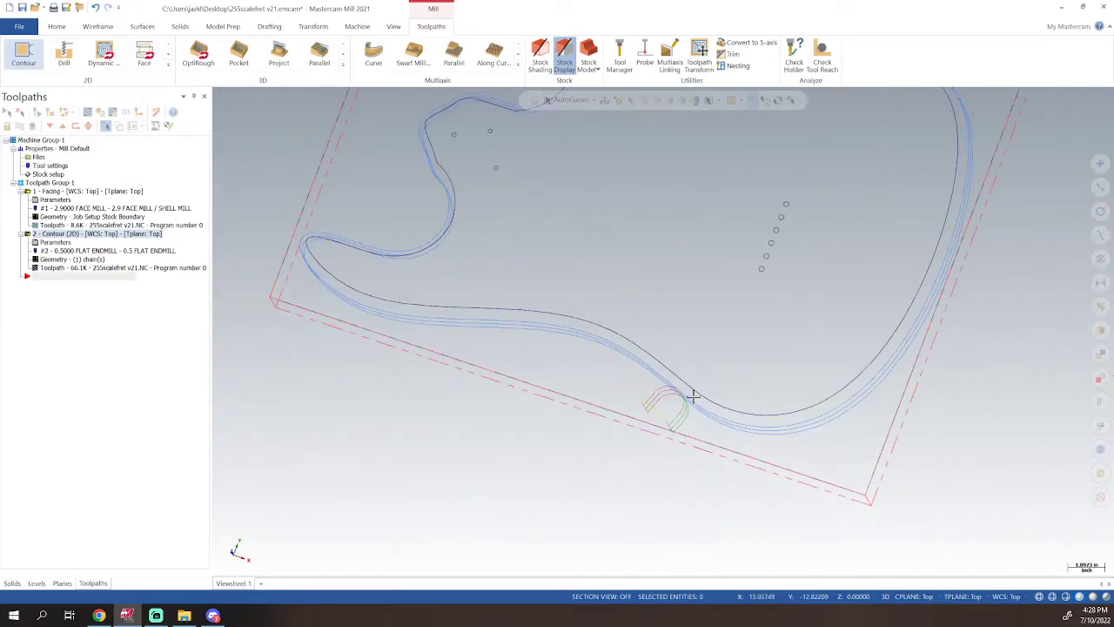
mouse_move(689, 393)
middle_mouse_down("ctrl")
mouse_move(703, 356)
mouse_move(710, 388)
middle_mouse_up("ctrl")
scroll(691, 421, "down", 4)
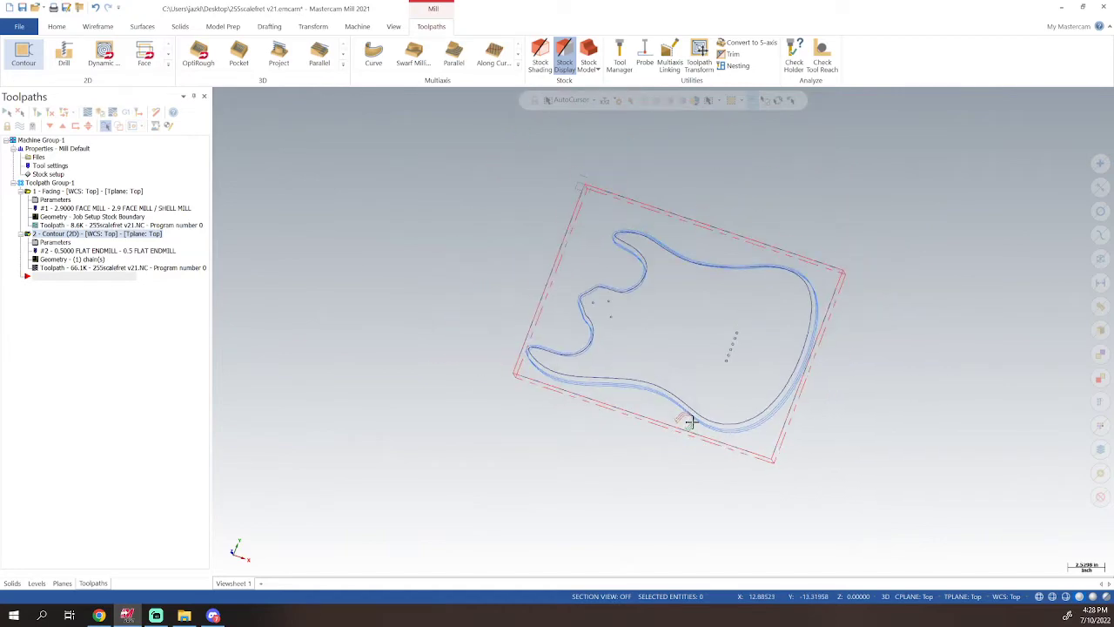
scroll(693, 424, "up", 5)
left_click(55, 244)
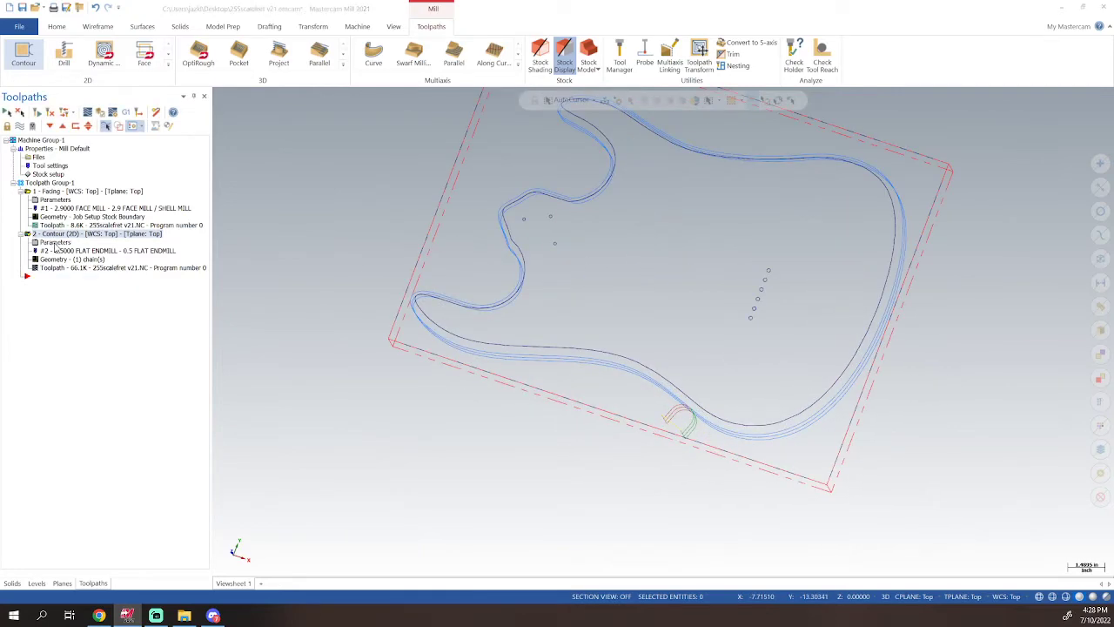
left_click(444, 200)
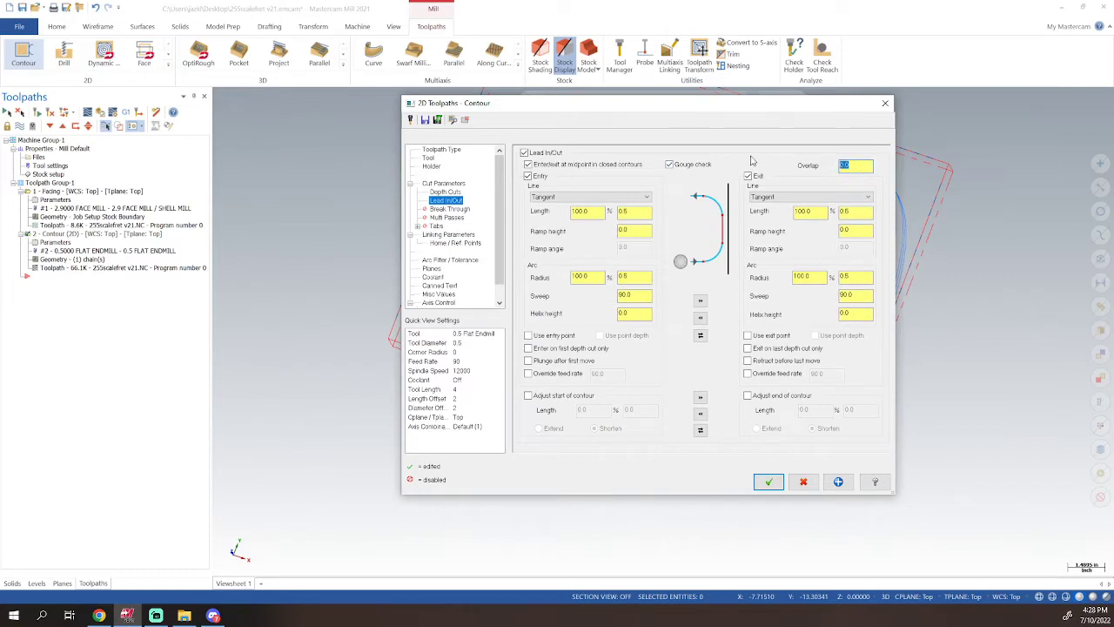
type("1")
left_click(838, 481)
left_click(780, 483)
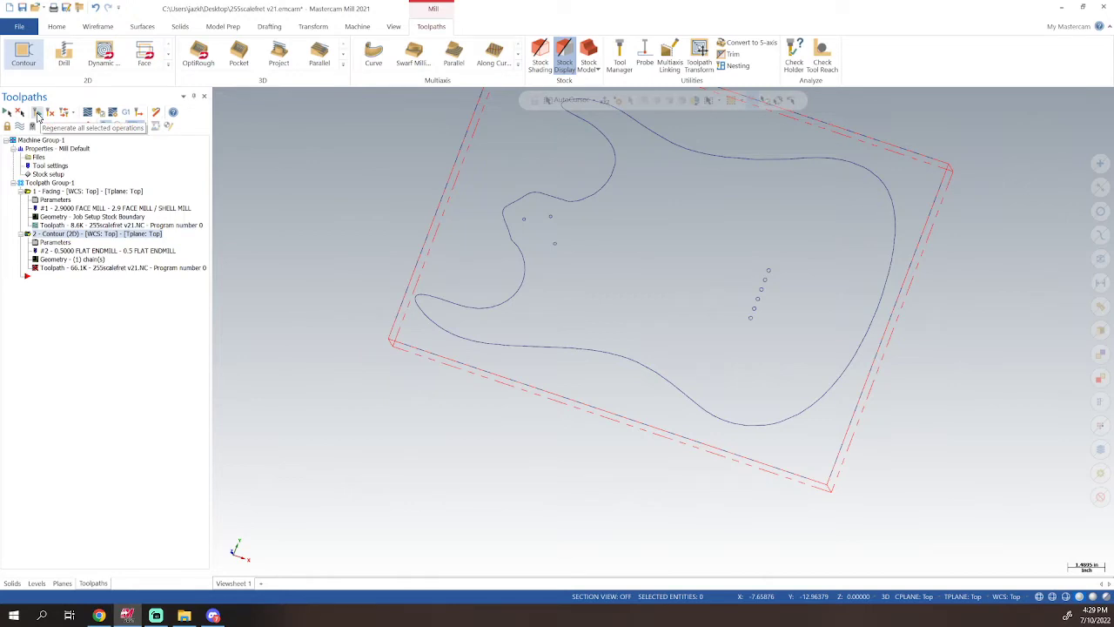
left_click(38, 114)
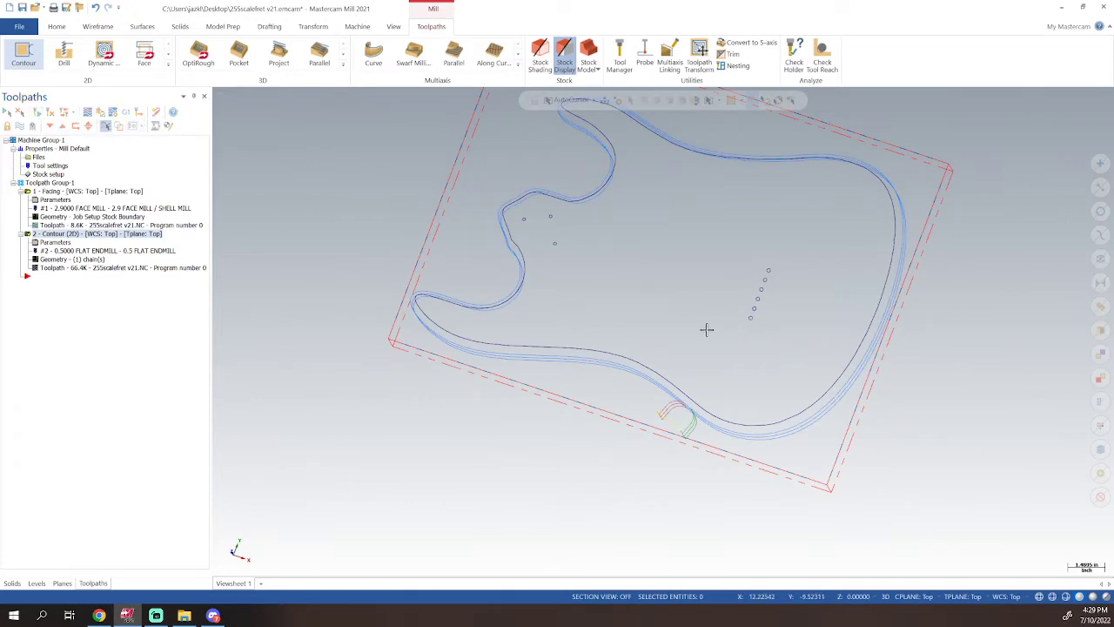
- Backplot the 2D contour toolpath and examine its depth passes around the guitar body outline
middle_click_drag(706, 326, 624, 345)
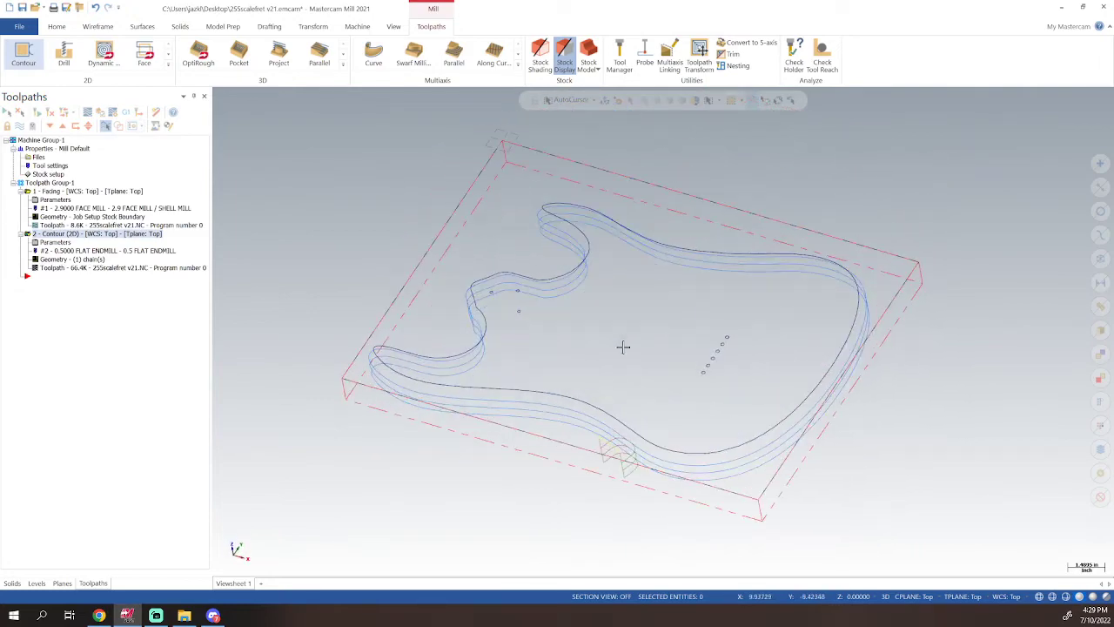
left_click(63, 112)
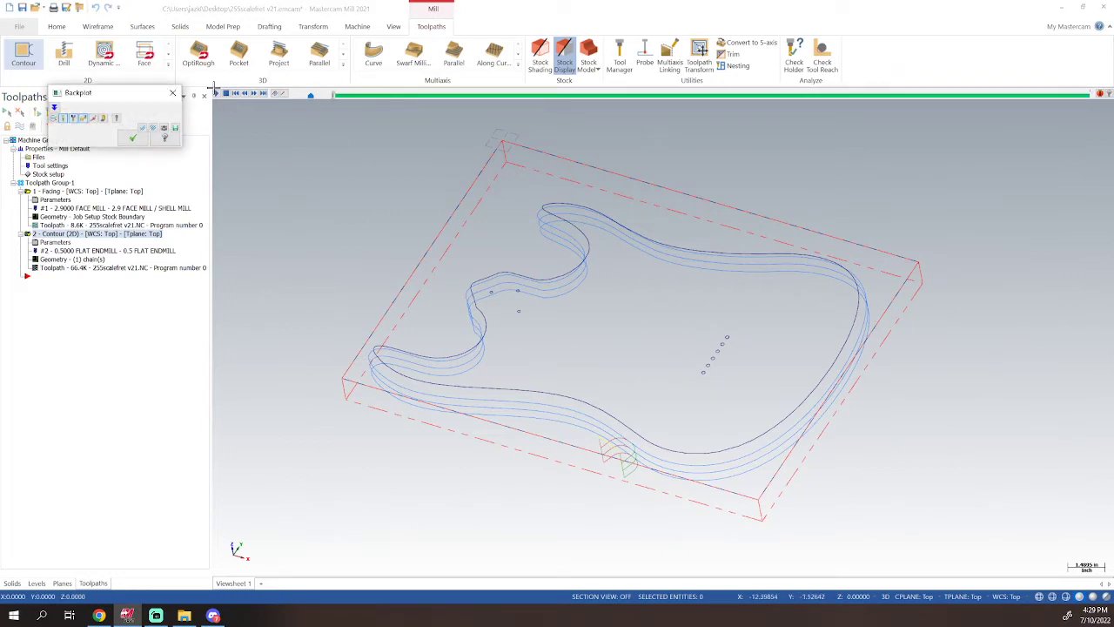
left_click(219, 94)
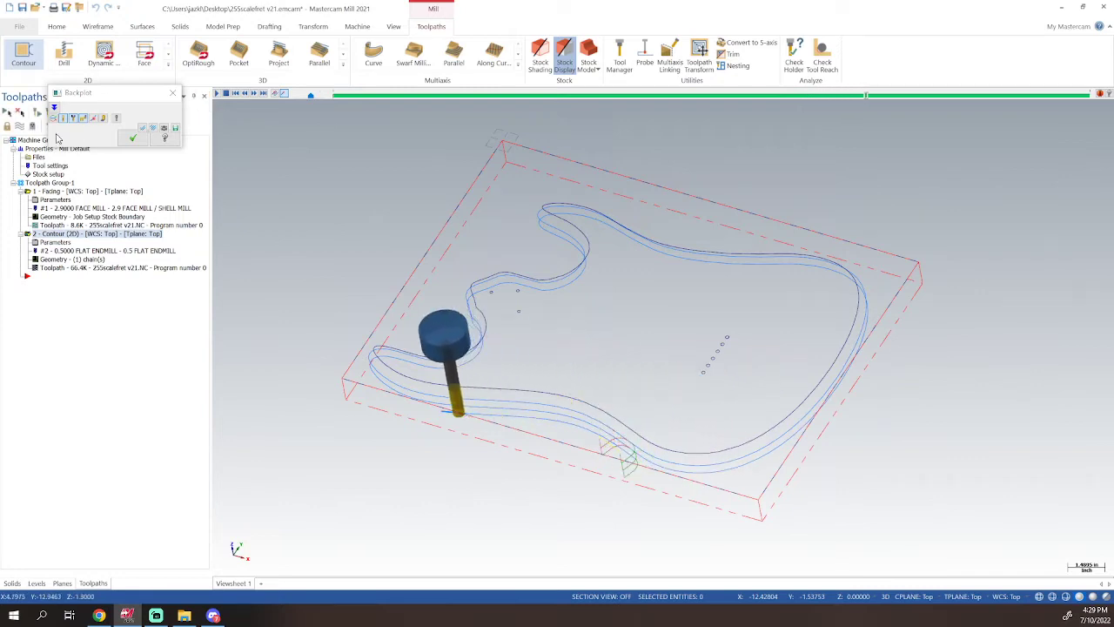
left_click(132, 139)
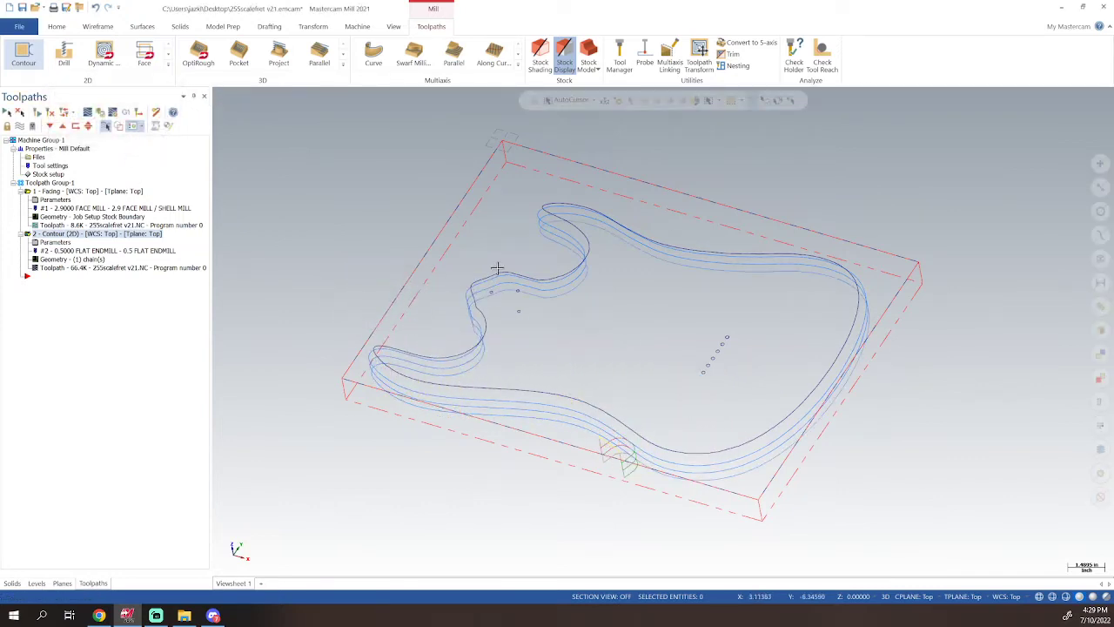
scroll(704, 301, "down", 1)
scroll(689, 311, "up", 3)
mouse_move(663, 337)
middle_mouse_down("shift")
mouse_move(656, 323)
mouse_move(653, 349)
middle_mouse_up("shift")
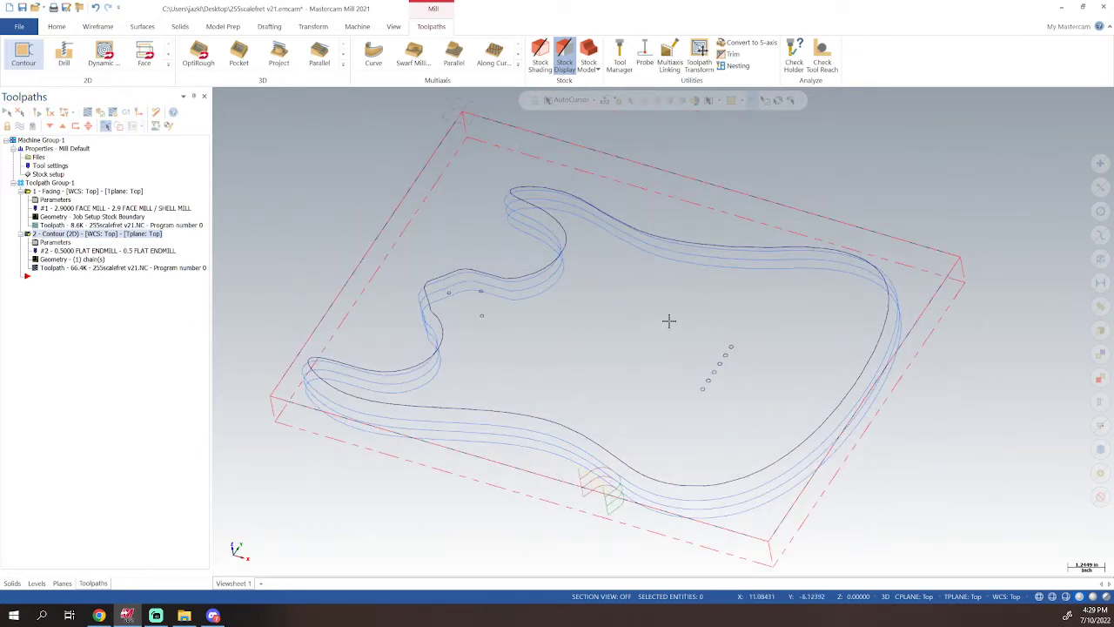
middle_click_drag(669, 321, 626, 290)
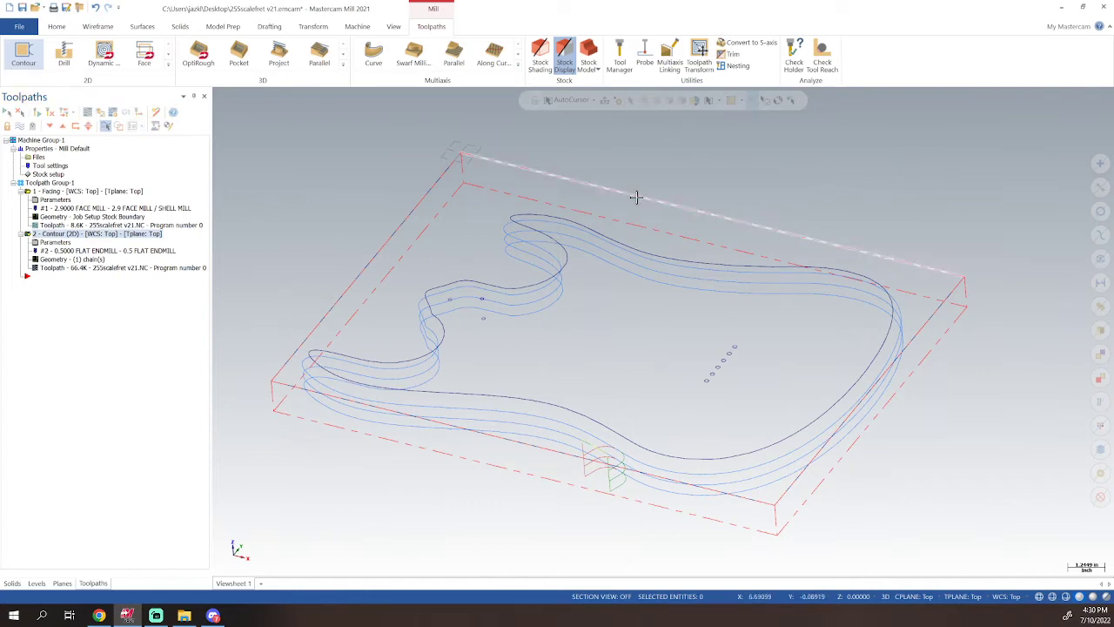
mouse_move(635, 194)
middle_mouse_down()
mouse_move(629, 221)
mouse_move(648, 192)
middle_mouse_up()
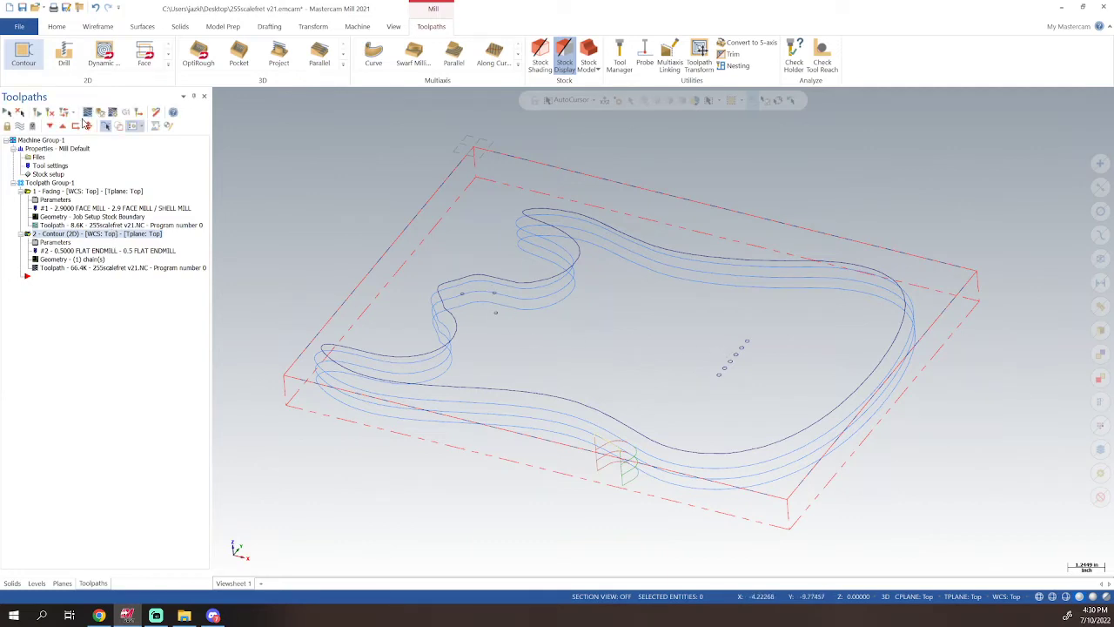
- Create a Drill toolpath on the three small holes near the neck end of the body, keeping the selected order
left_click(68, 56)
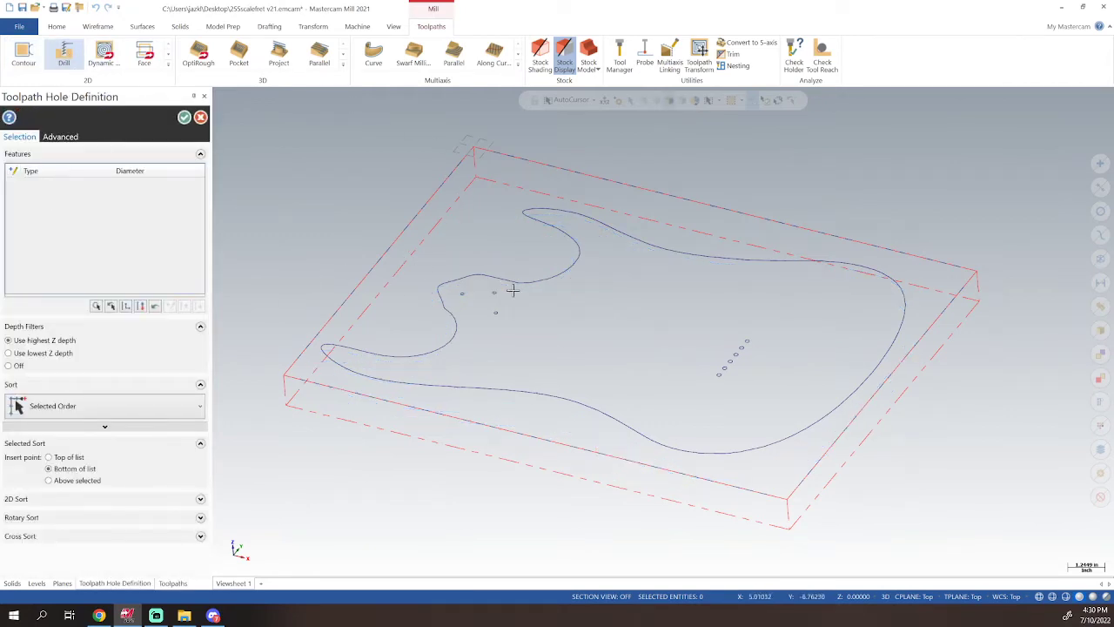
scroll(491, 292, "up", 2)
scroll(491, 292, "up", 3)
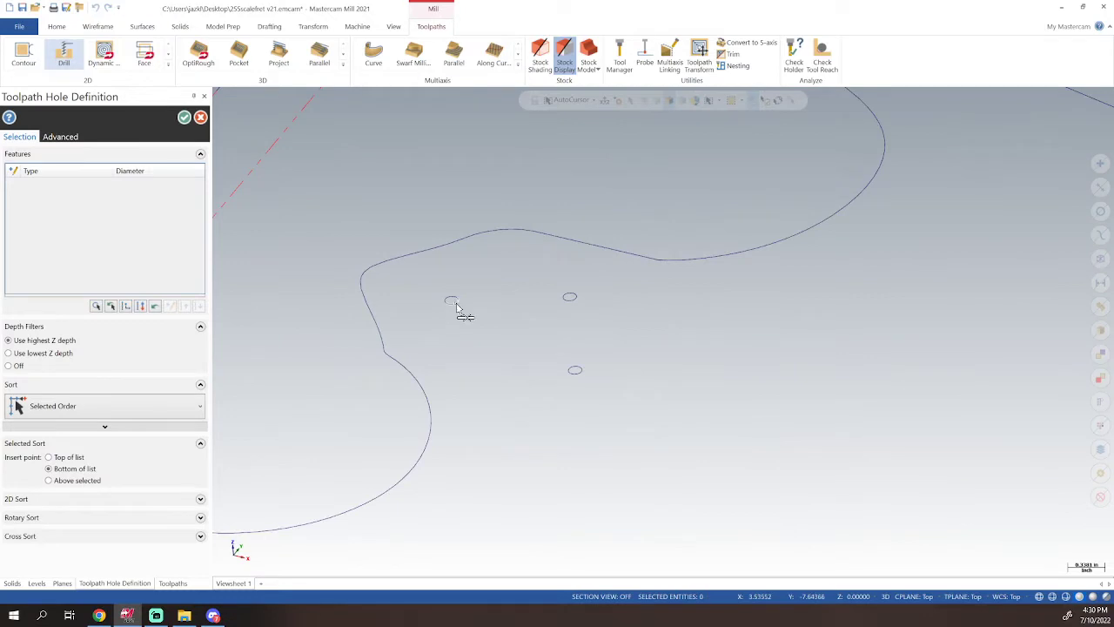
left_click(453, 301)
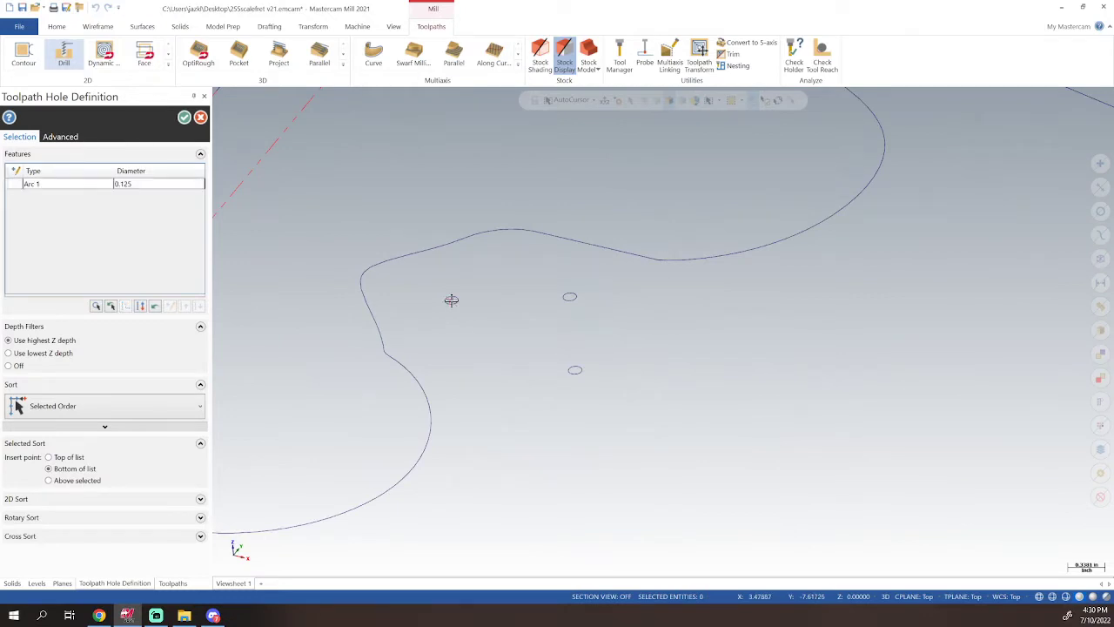
left_click(570, 298)
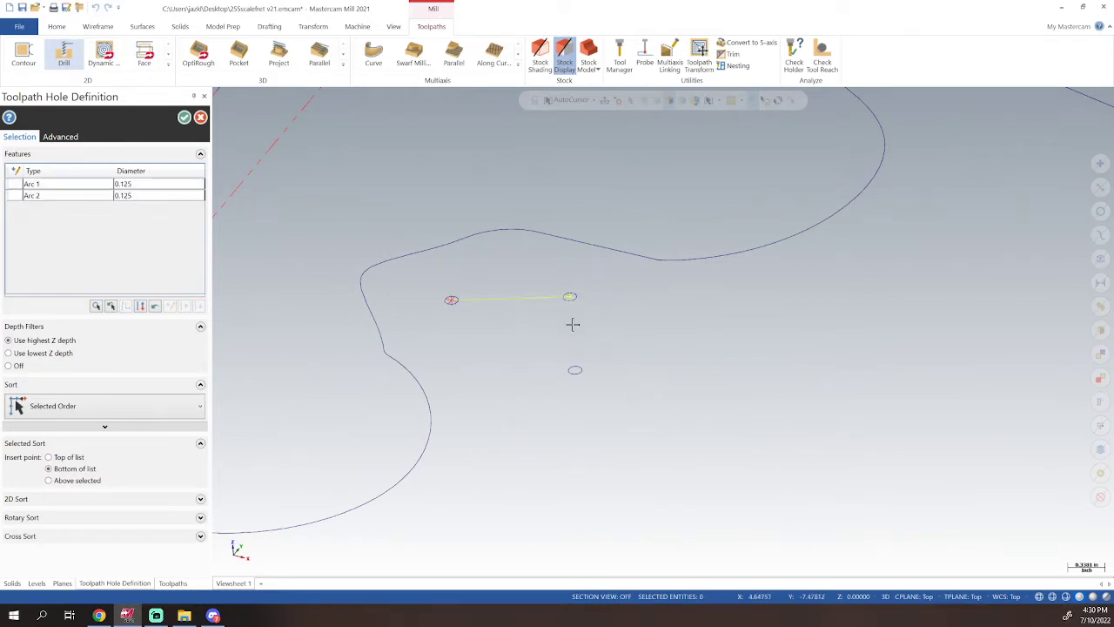
left_click(577, 374)
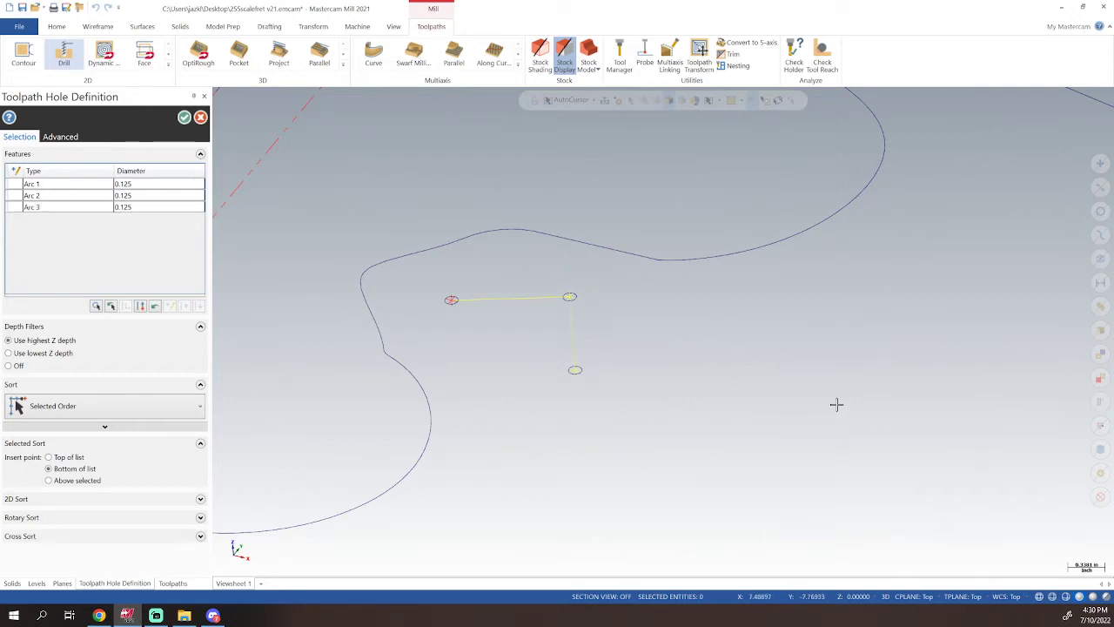
scroll(669, 296, "down", 2)
middle_click_drag(669, 296, 665, 321)
scroll(665, 322, "down", 2)
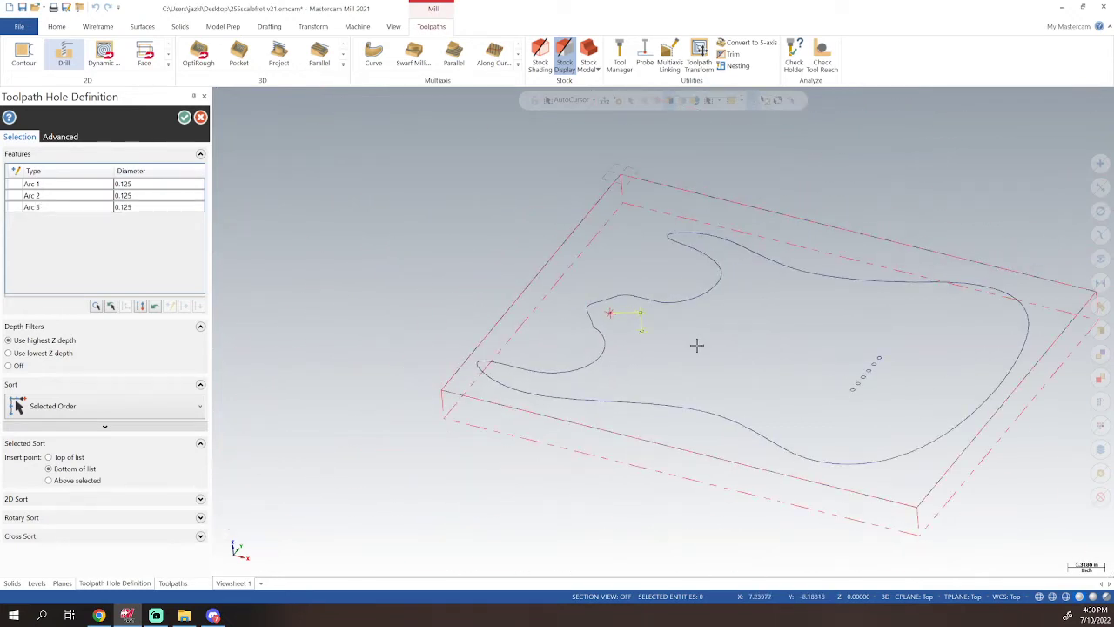
scroll(697, 346, "down", 1)
scroll(849, 382, "up", 2)
scroll(839, 351, "up", 2)
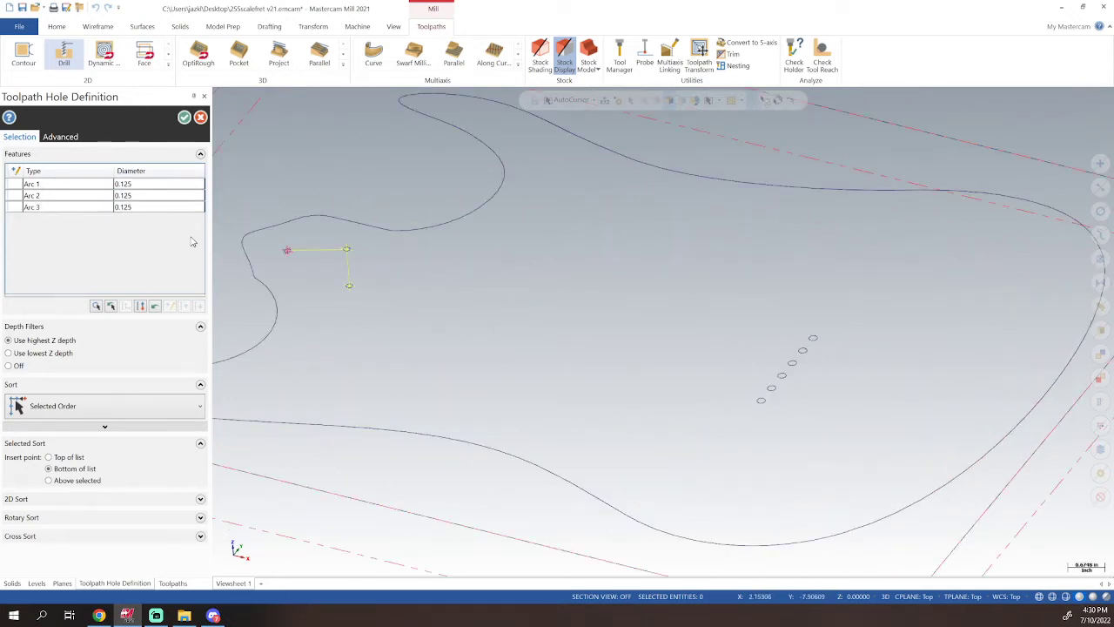
left_click(183, 117)
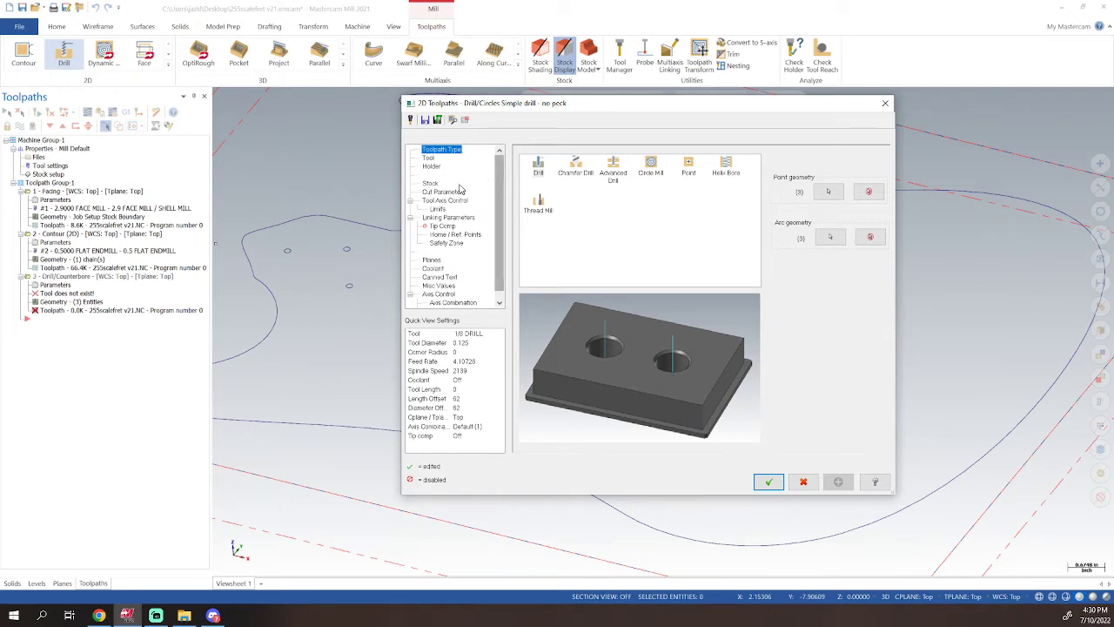
- In the drill toolpath's tool settings, set the spindle speed to 1500
left_click(428, 157)
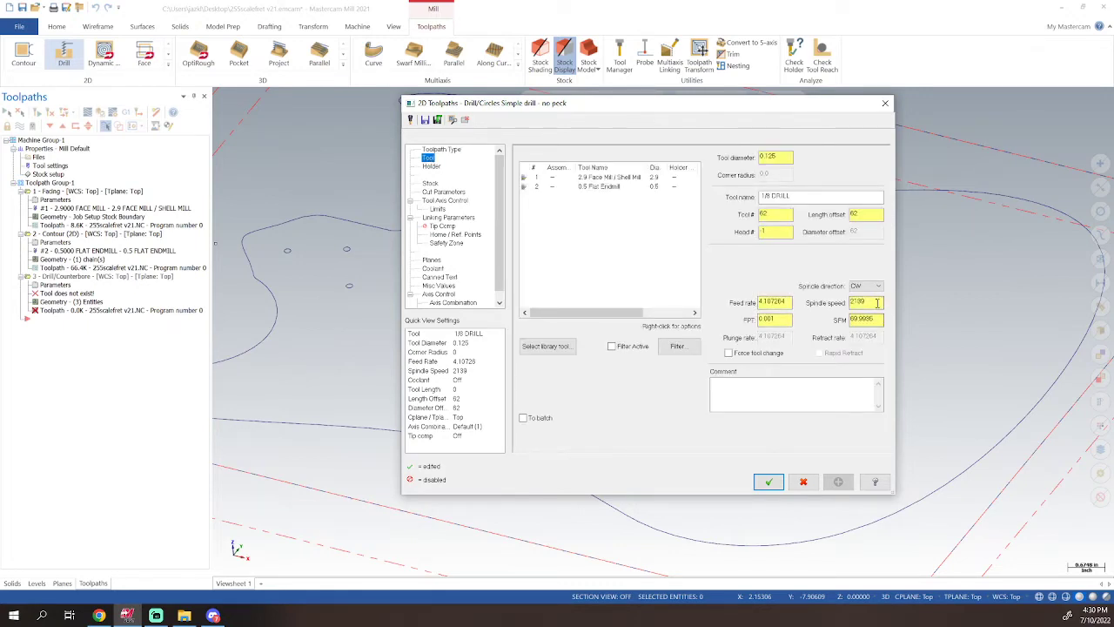
left_click_drag(876, 302, 763, 300)
type("1500")
- Create a new Drill tool using the standard 1/8 Heavy Duty Jobber size
right_click(636, 238)
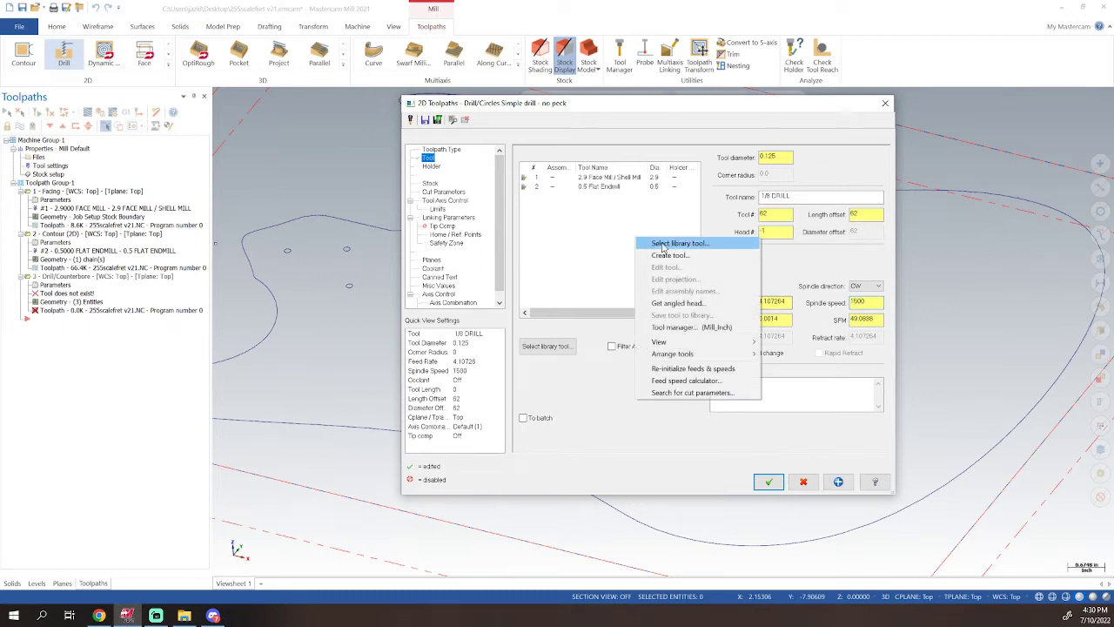
left_click(659, 253)
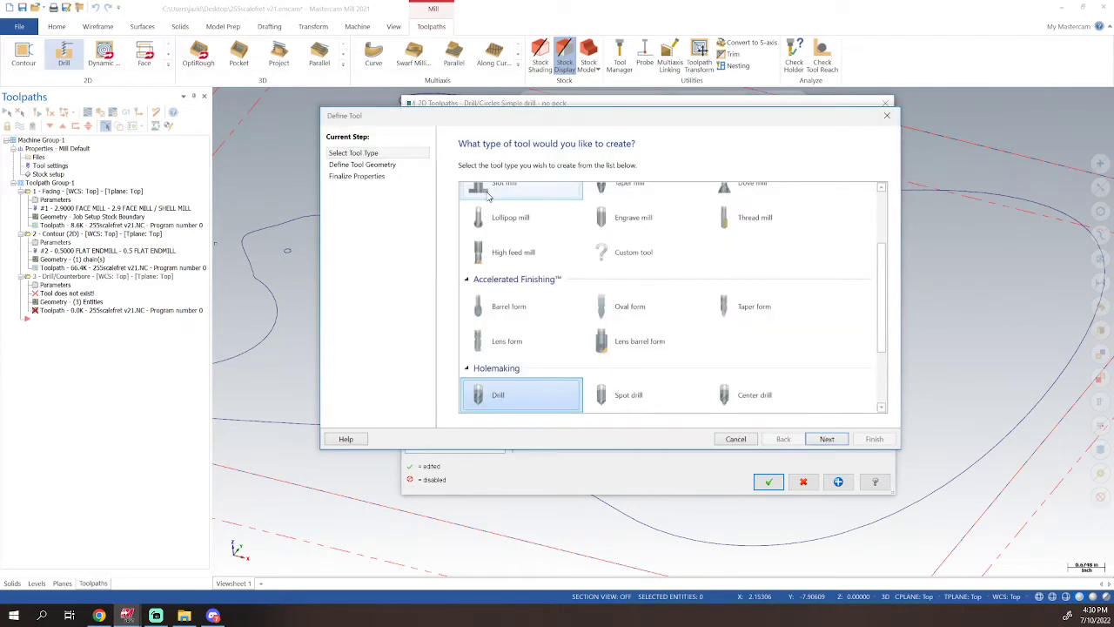
double_click(501, 395)
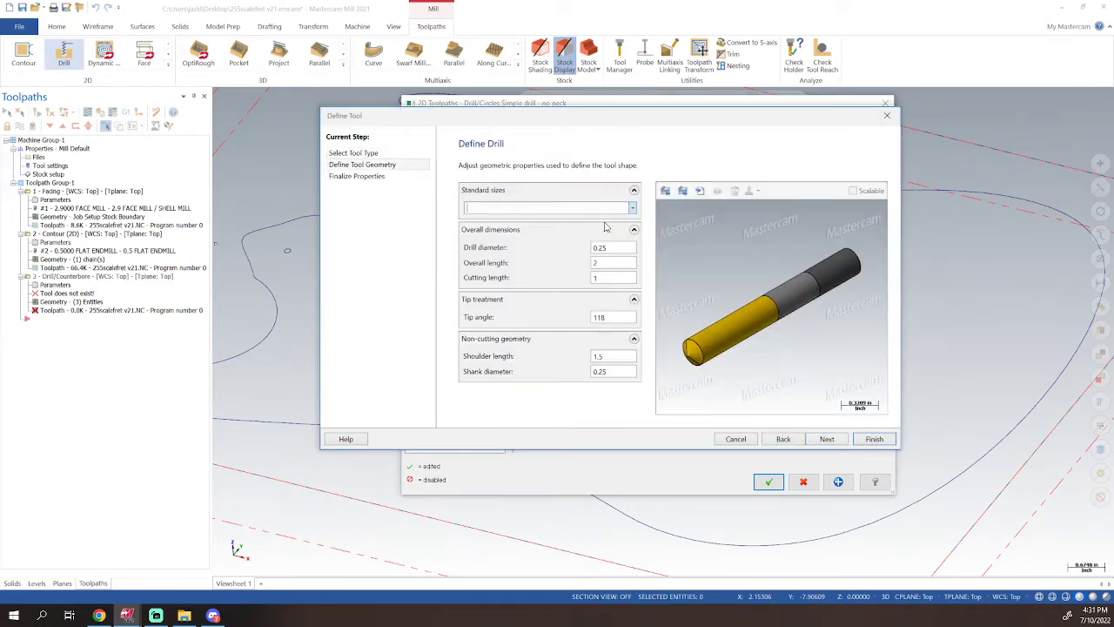
left_click(633, 211)
scroll(512, 261, "up", 2)
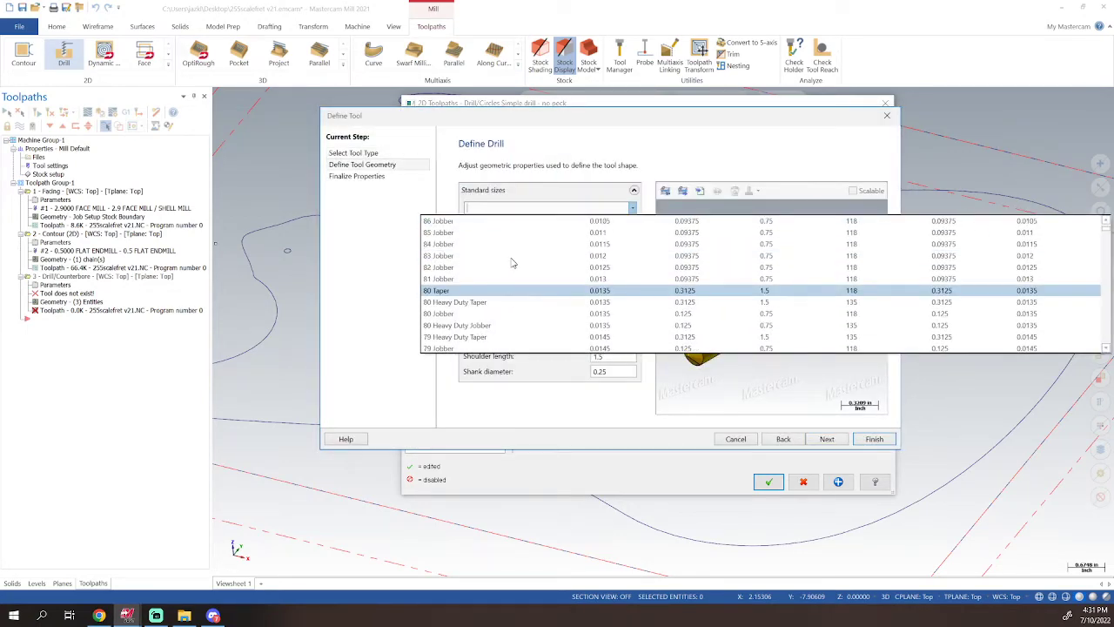
scroll(541, 270, "down", 1)
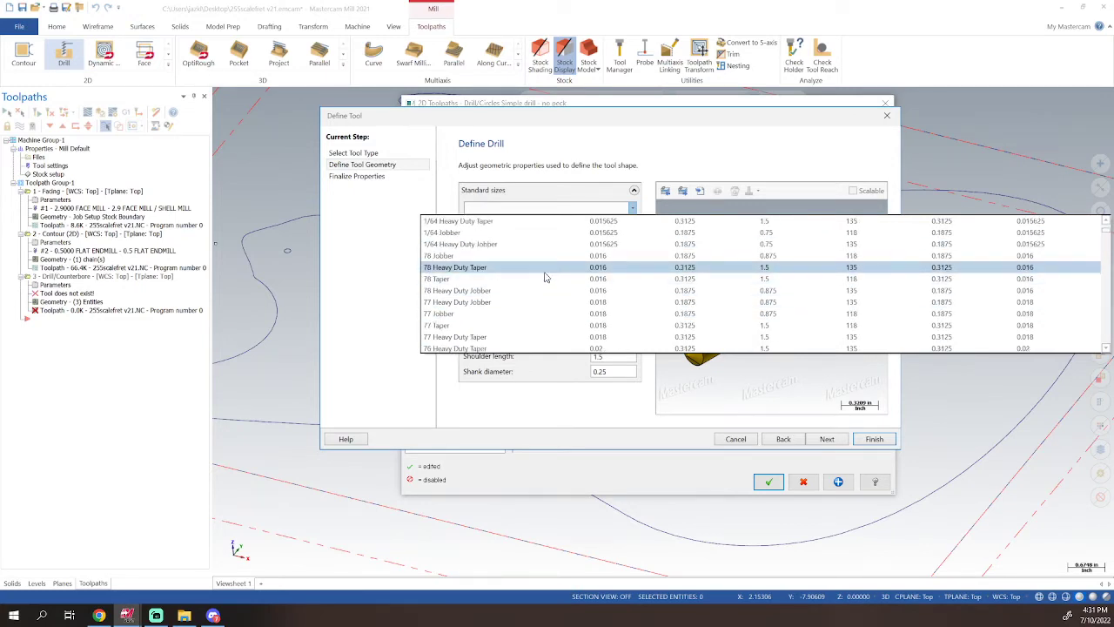
scroll(546, 317, "down", 9)
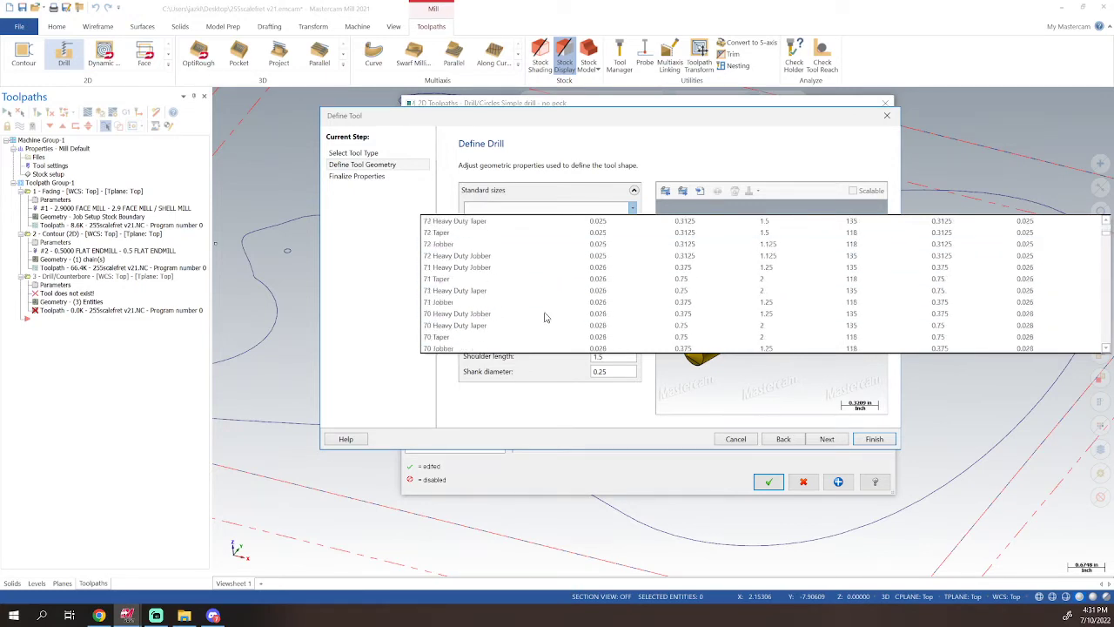
scroll(546, 316, "down", 20)
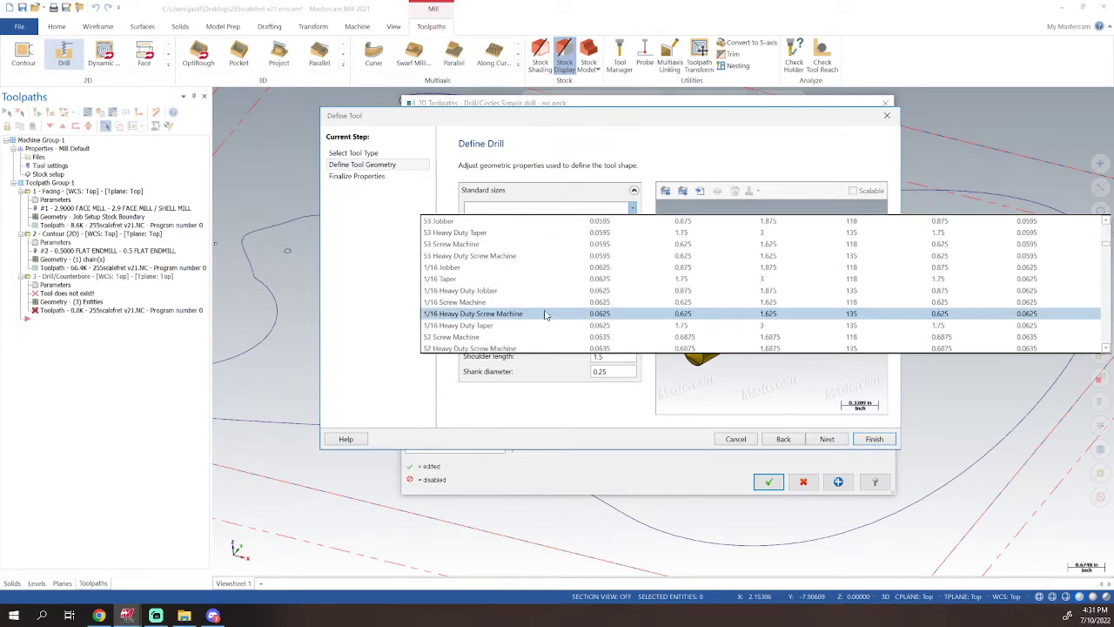
scroll(546, 315, "down", 20)
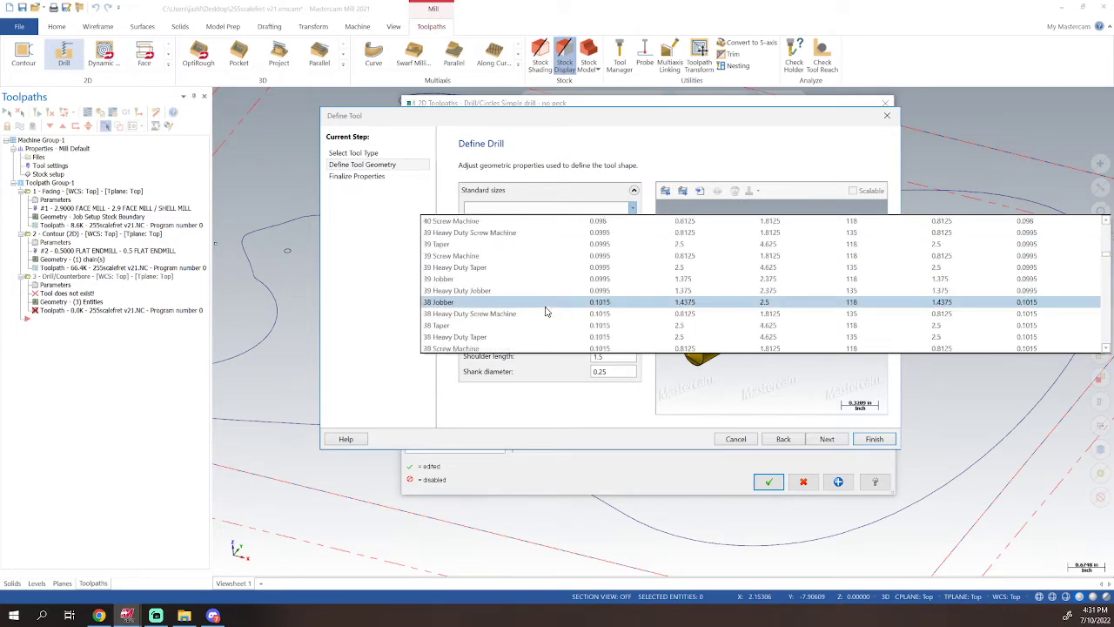
scroll(546, 313, "down", 16)
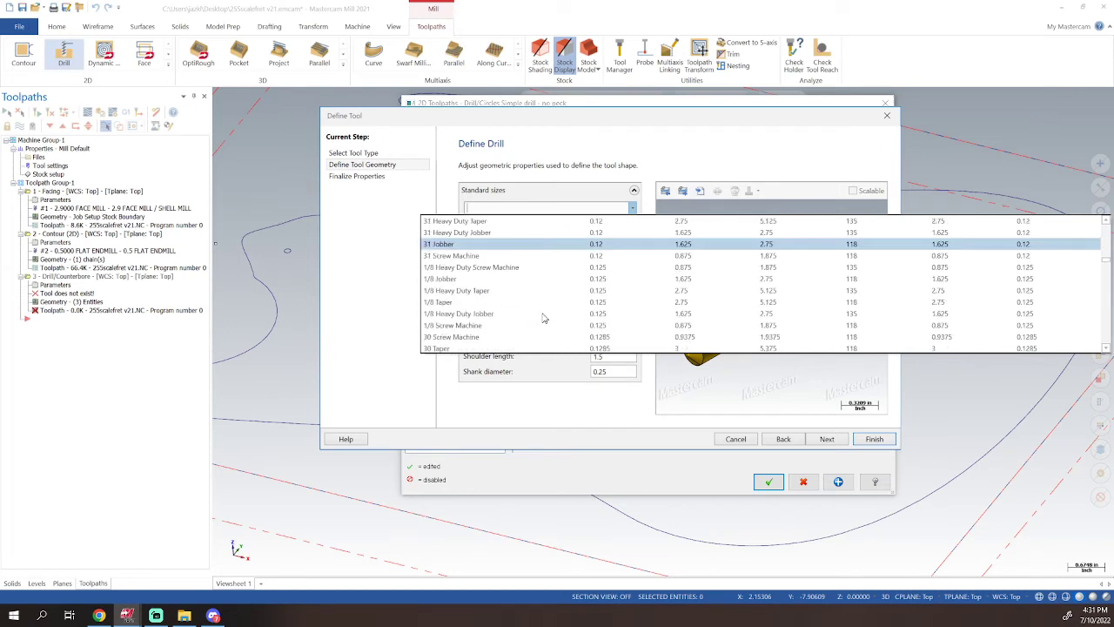
scroll(542, 318, "down", 3)
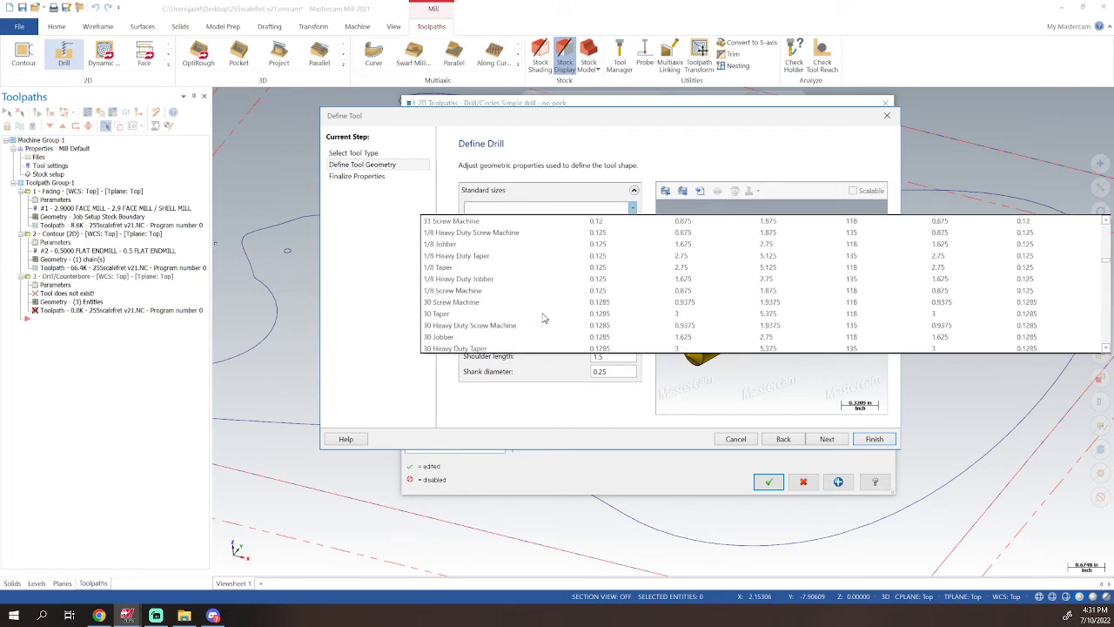
left_click(482, 280)
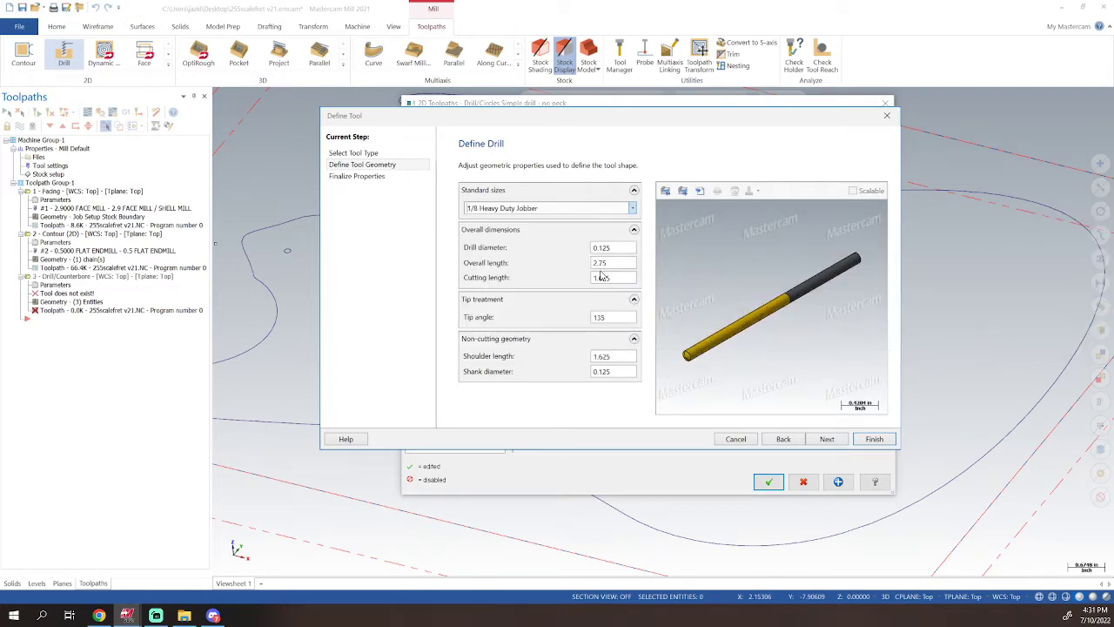
left_click(885, 442)
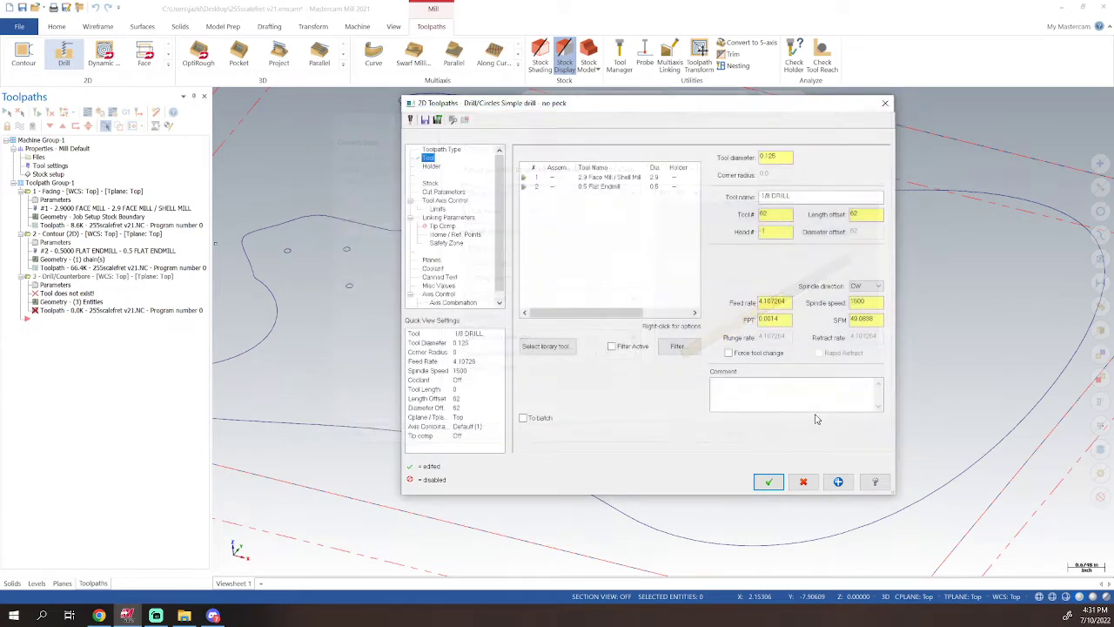
- Set the feed rate of the 1/8 Heavy Duty Jobber drill to 25
double_click(875, 302)
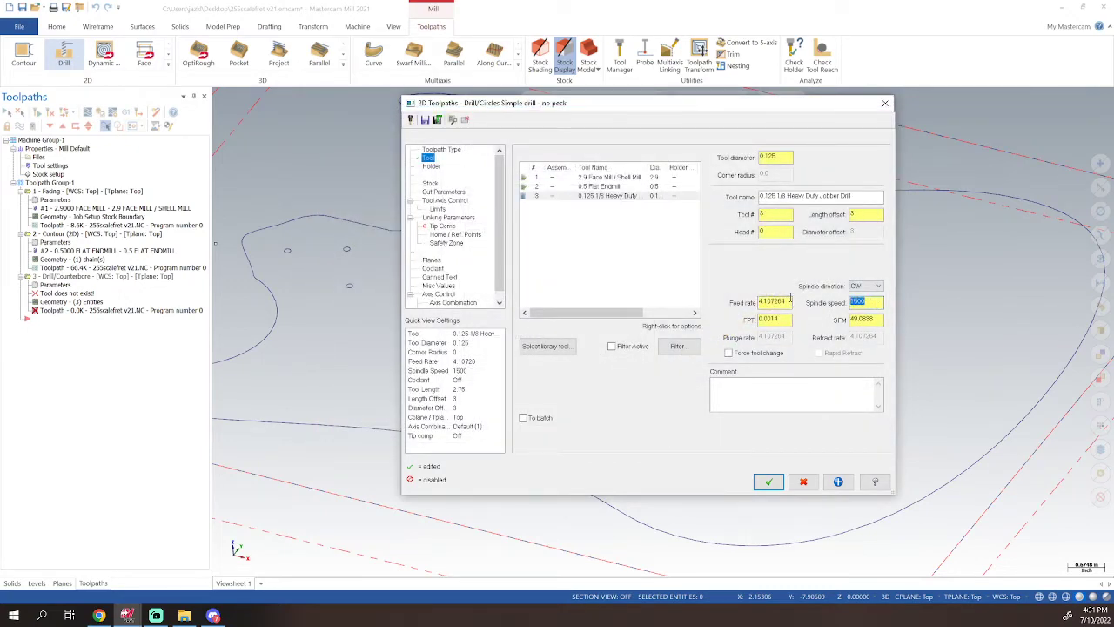
double_click(774, 302)
type("25")
- In the cut parameters, change the drilling cycle to Peck Drill with a peck of 0.25
left_click(444, 192)
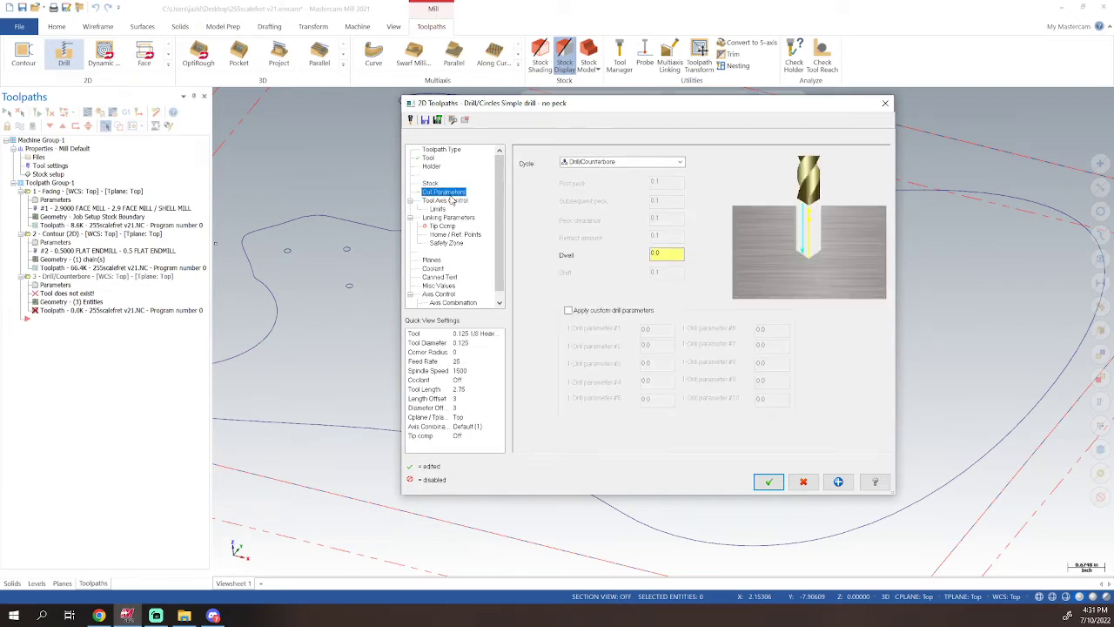
left_click(615, 164)
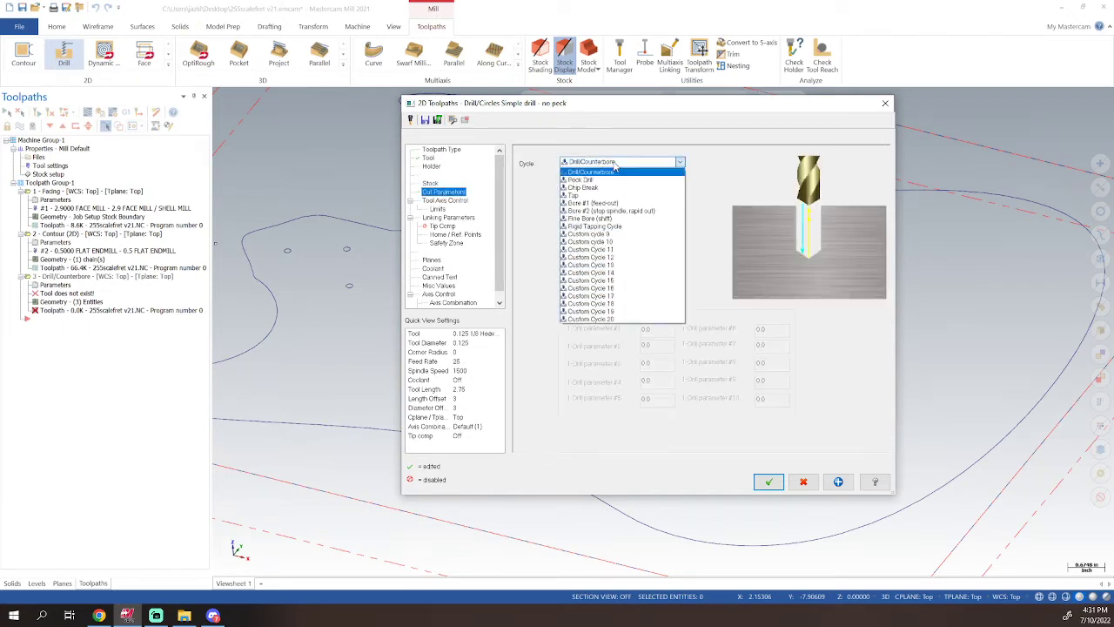
left_click(592, 180)
key("Tab")
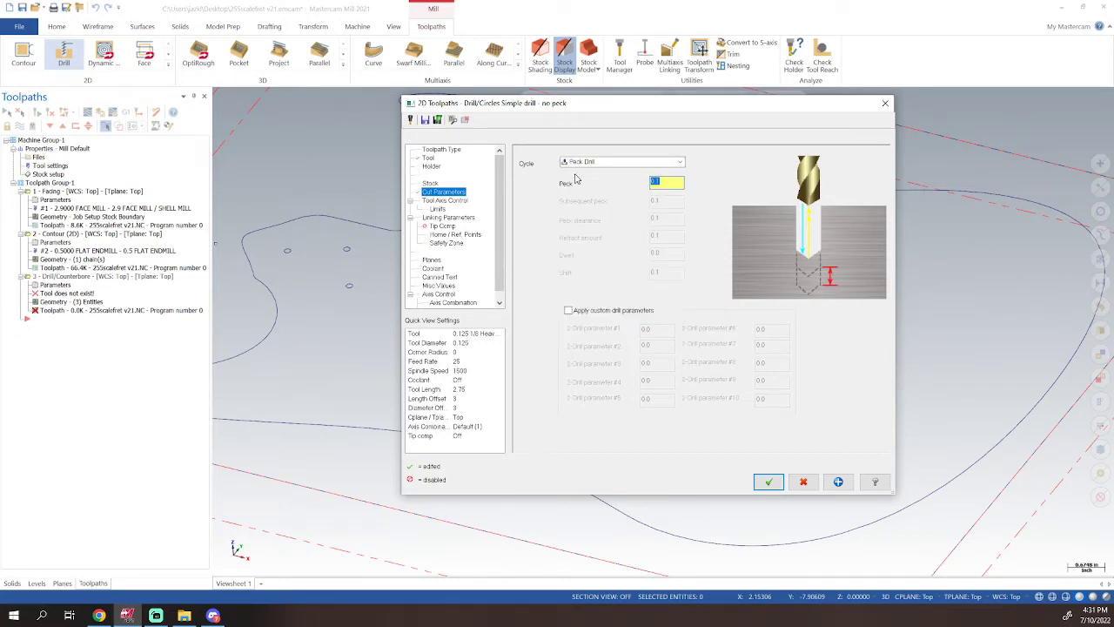
type(".25")
key("Return")
key("BackSpace")
type(".25")
key("Return")
- In the linking parameters, set the drilling depth to -1.4 and the retract height to 0.1
left_click(444, 201)
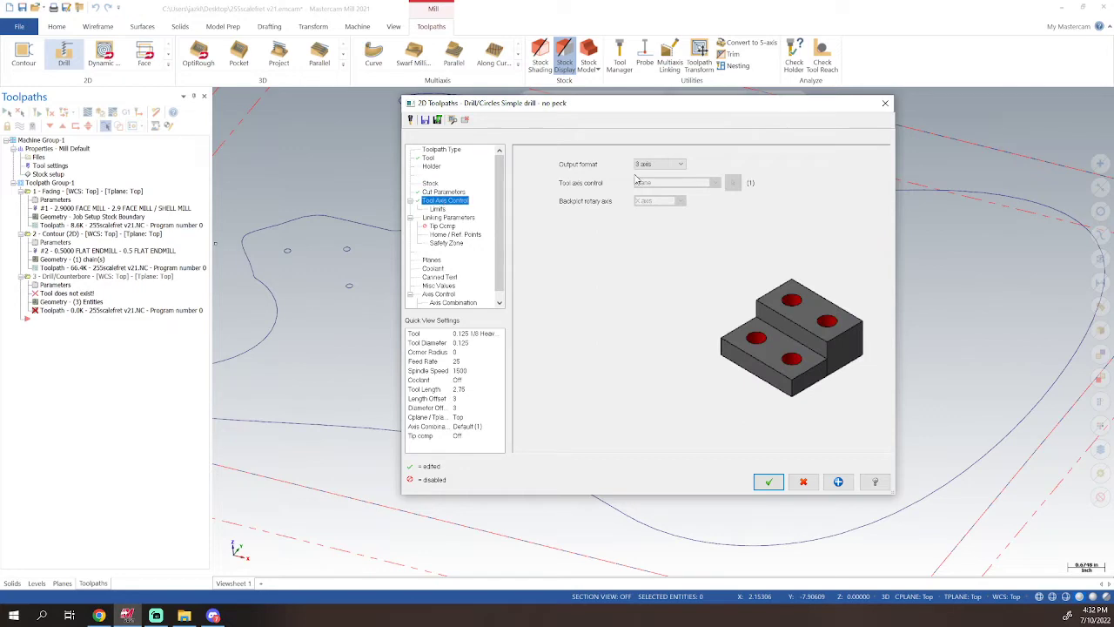
left_click(446, 218)
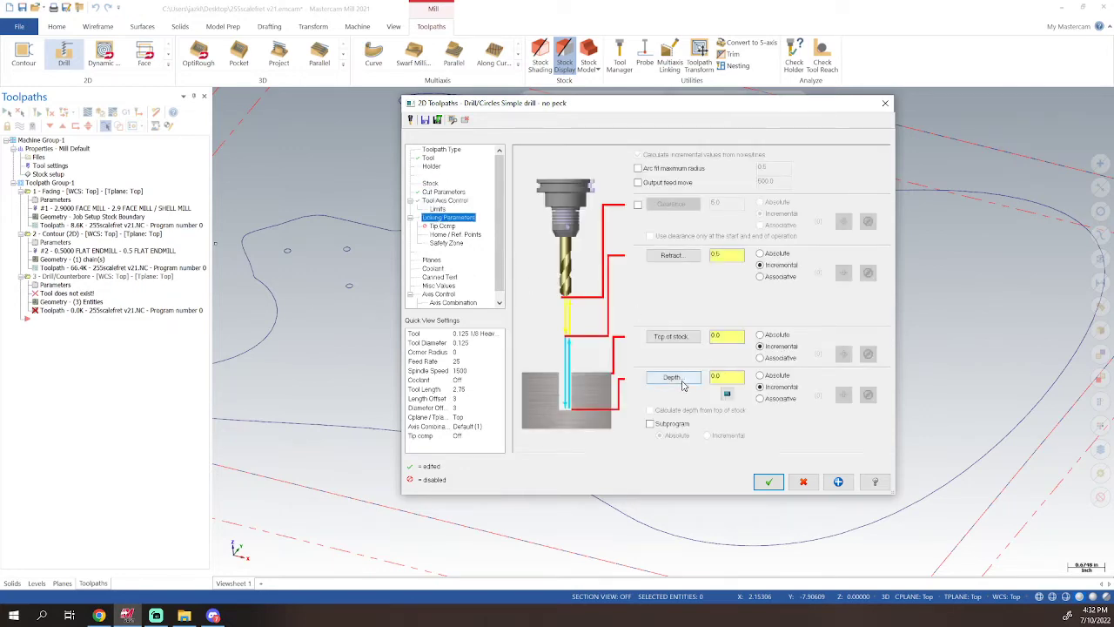
left_click_drag(734, 377, 530, 374)
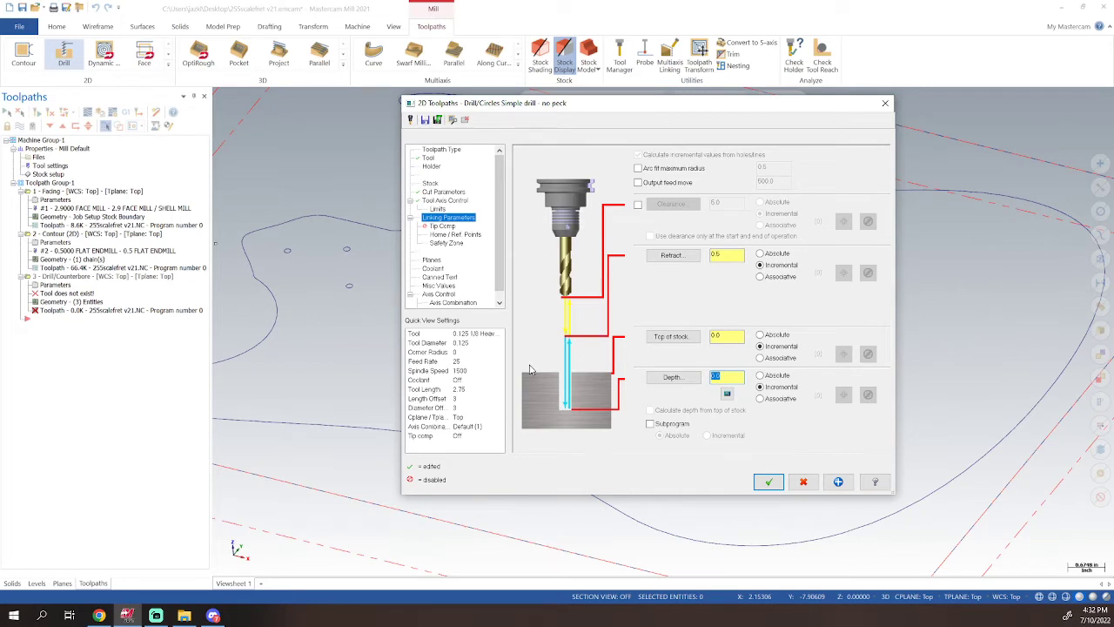
type("-1.4")
left_click(728, 255)
left_click_drag(721, 254, 676, 258)
type(".4")
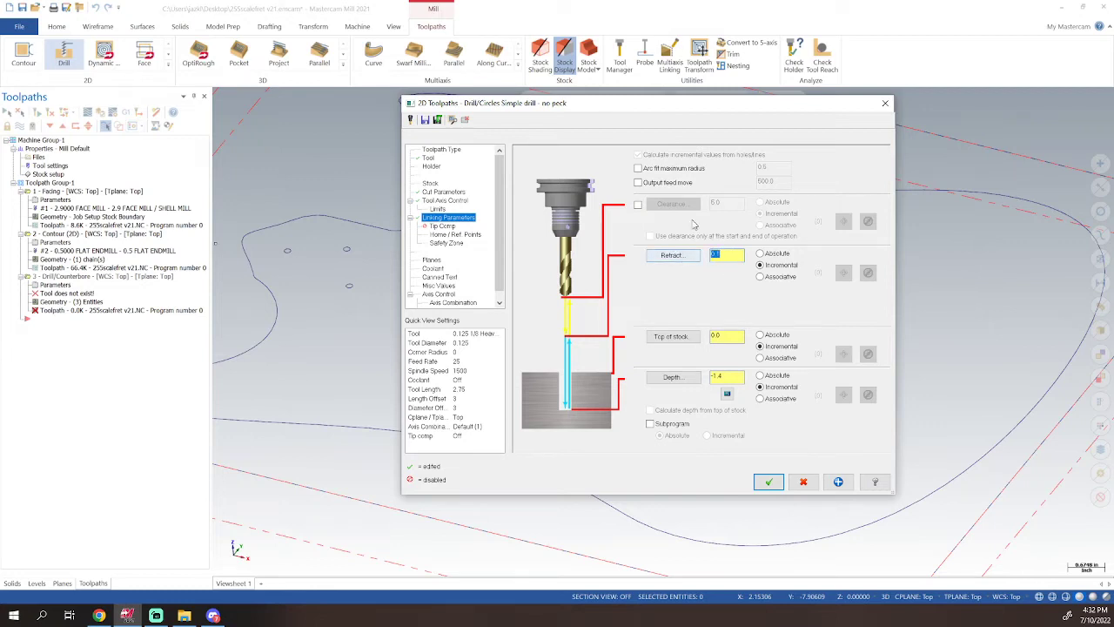
- Enable a 0.25 clearance, make clearance, retract and top of stock absolute, and generate the peck drill toolpath
left_click(638, 204)
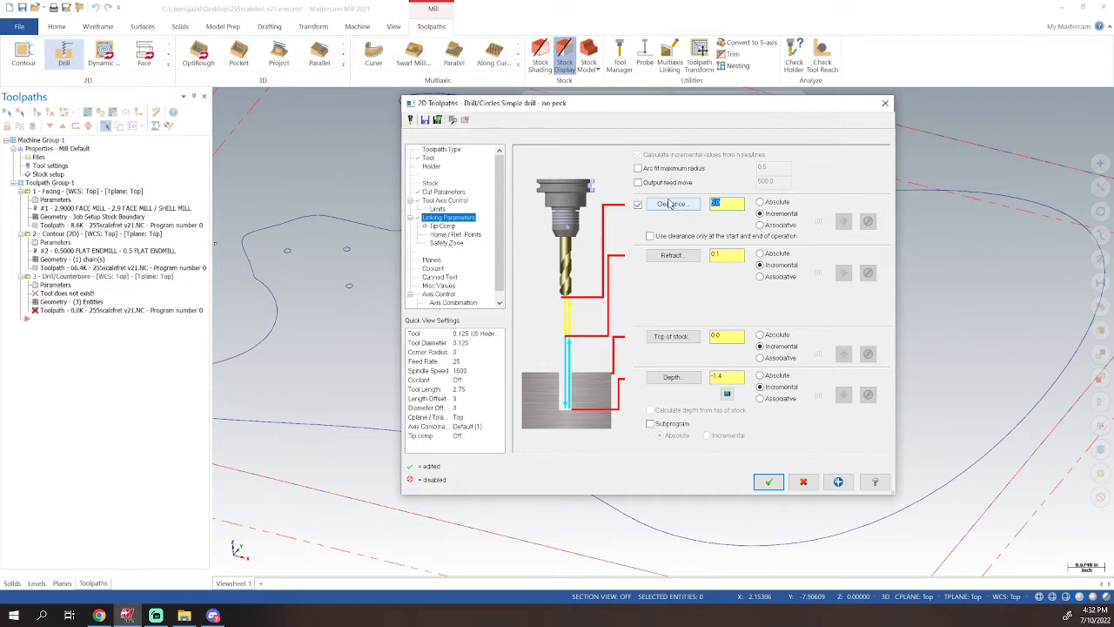
type(".25")
key("Return")
left_click(781, 254)
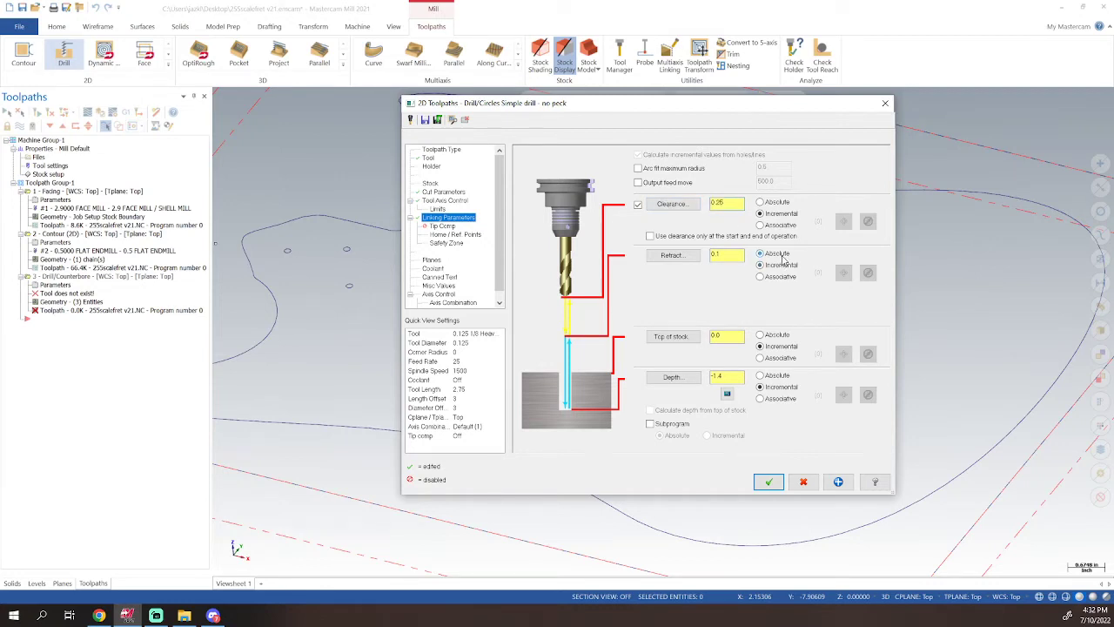
left_click(771, 205)
left_click(839, 484)
left_click(769, 481)
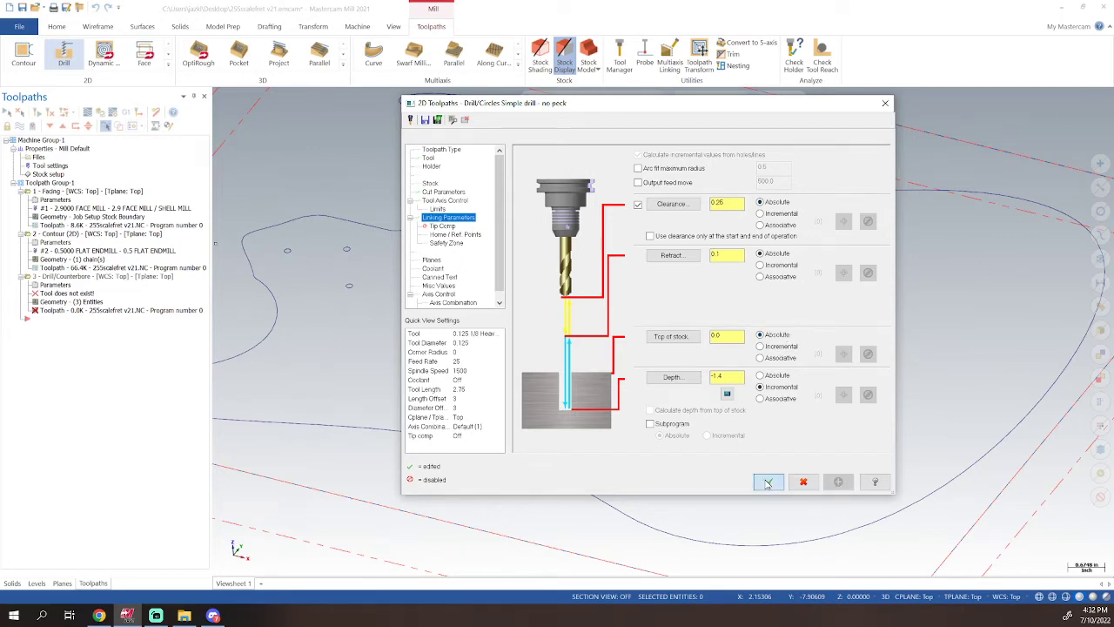
- Cancel the extra hole definition and discard the additional peck drill operation that has no holes
middle_click_drag(483, 295, 523, 316)
scroll(526, 331, "down", 5)
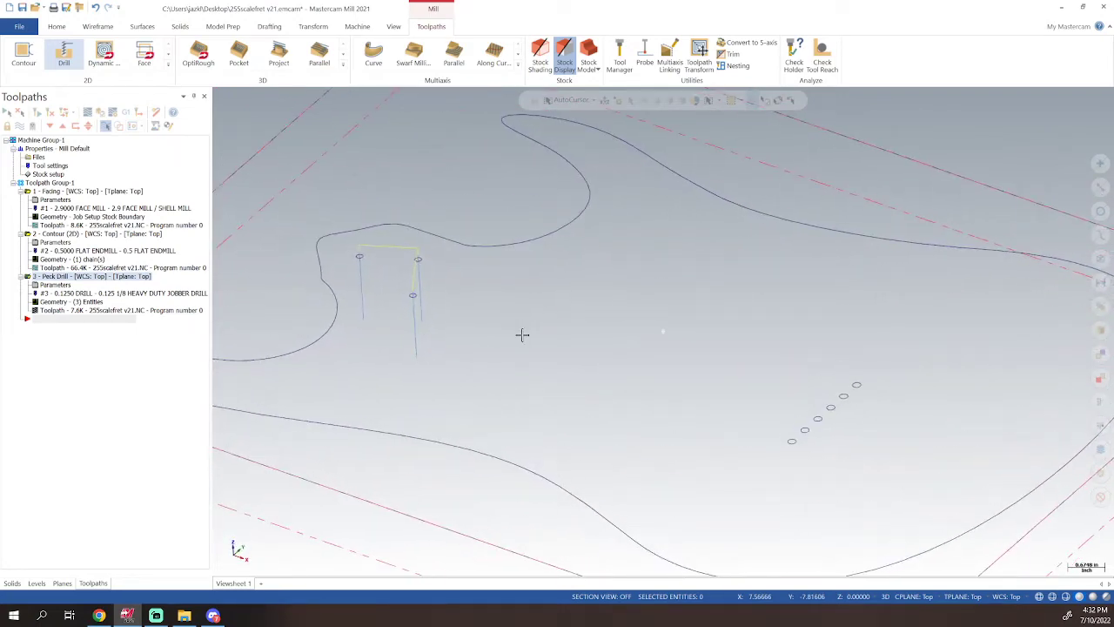
scroll(701, 374, "up", 5)
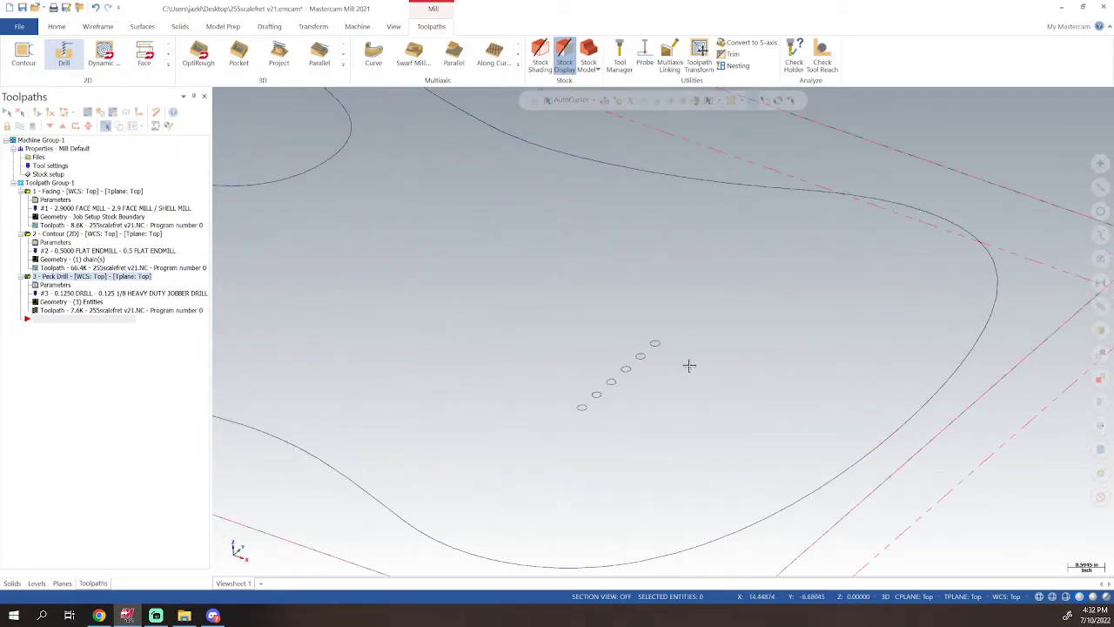
left_click(57, 28)
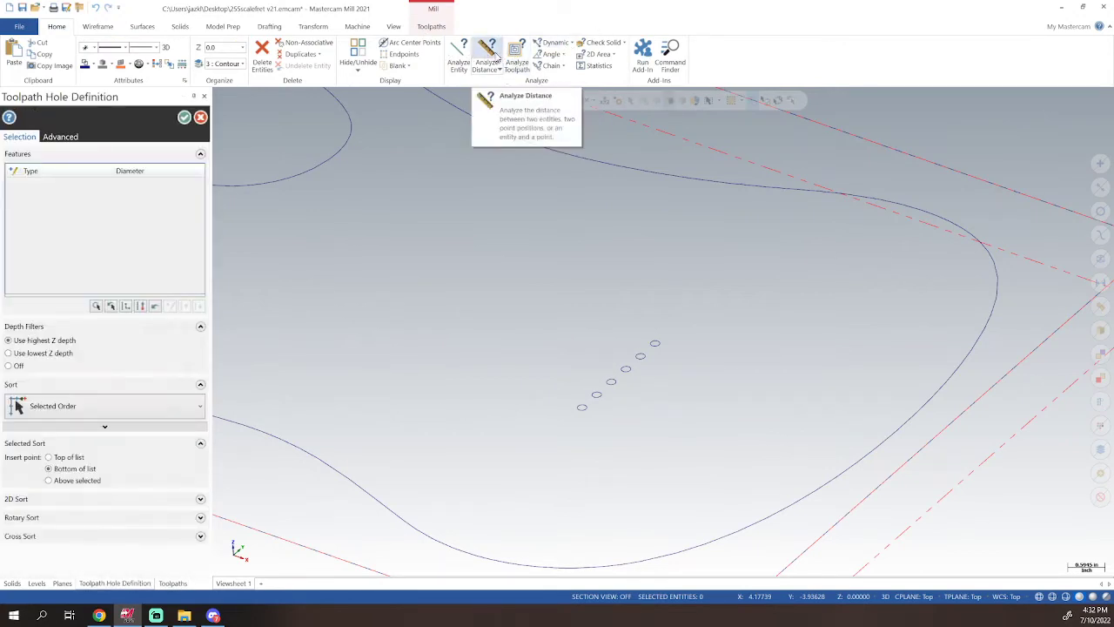
left_click(200, 117)
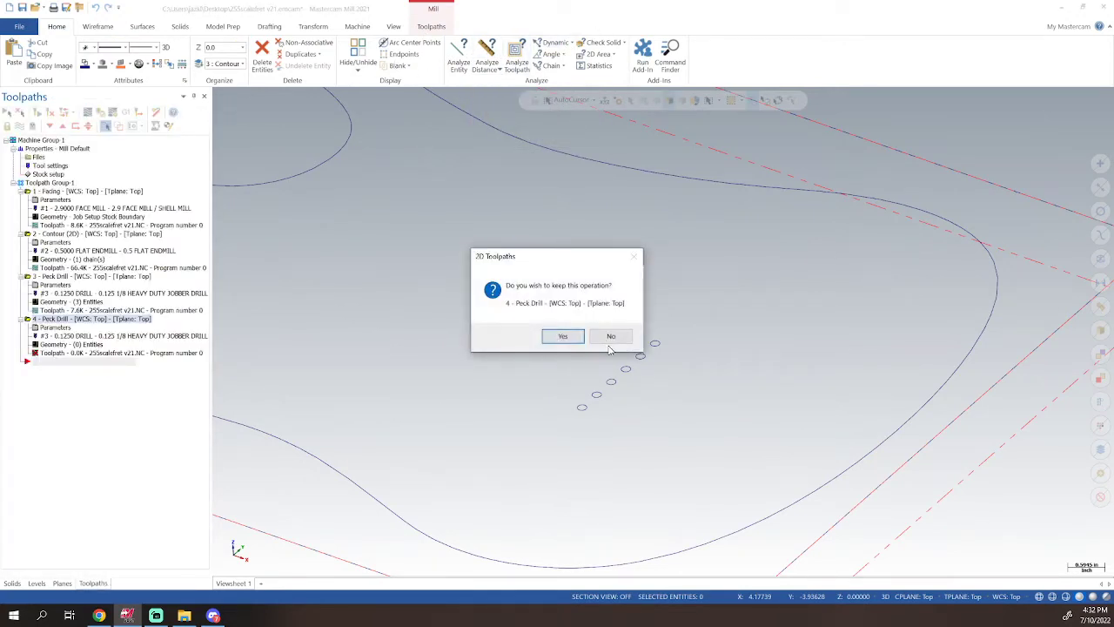
left_click(610, 339)
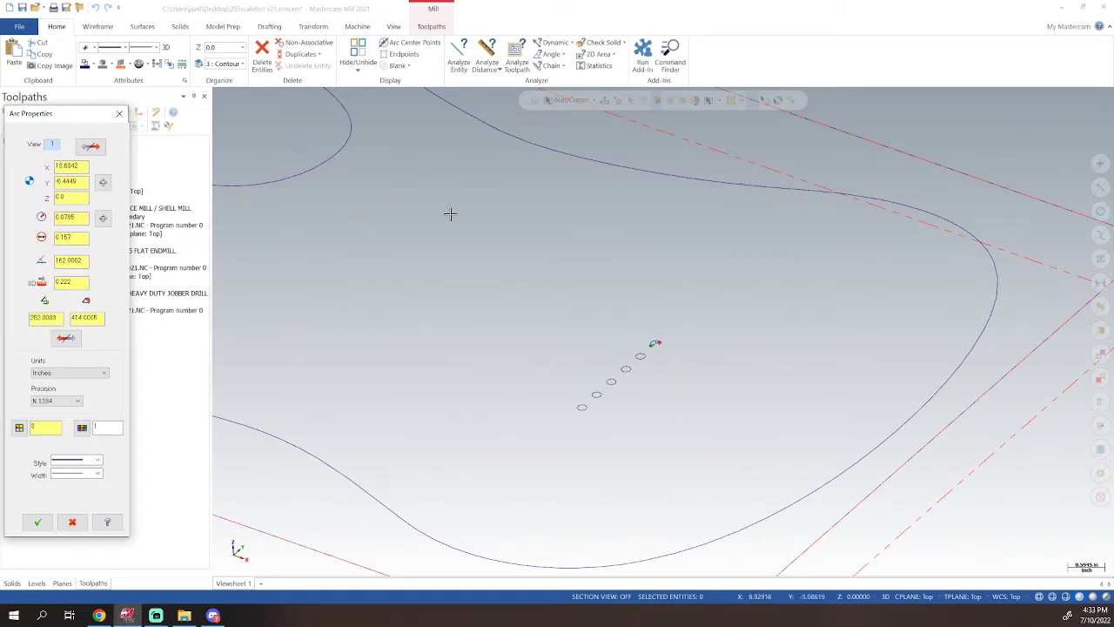
- Check the diameter of the end hole in the six-hole row in its arc properties
left_click_drag(35, 116, 515, 99)
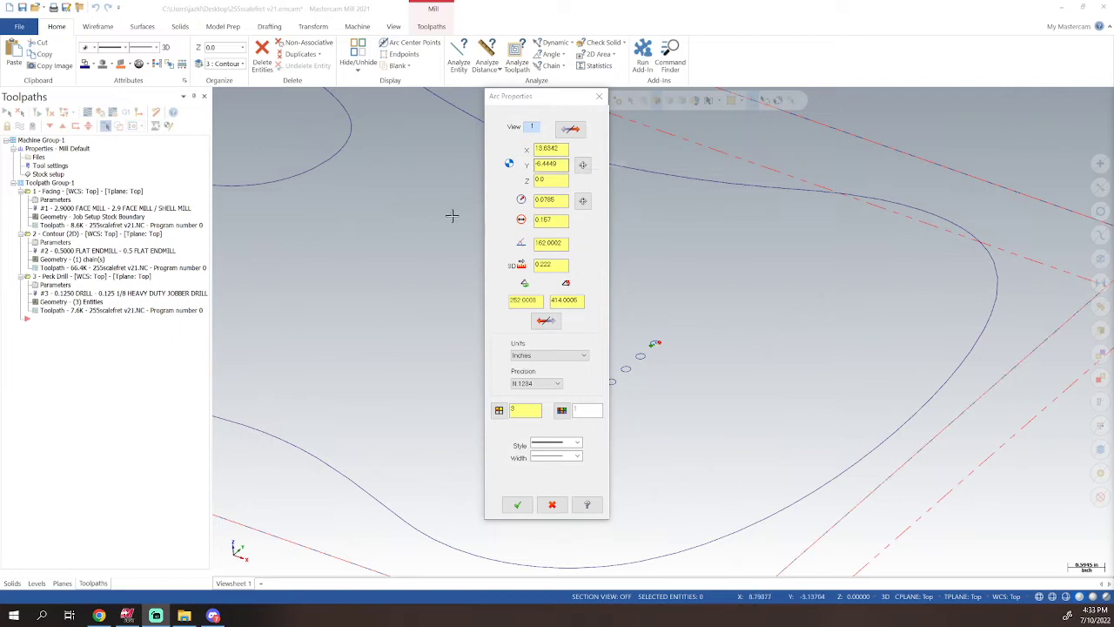
double_click(544, 221)
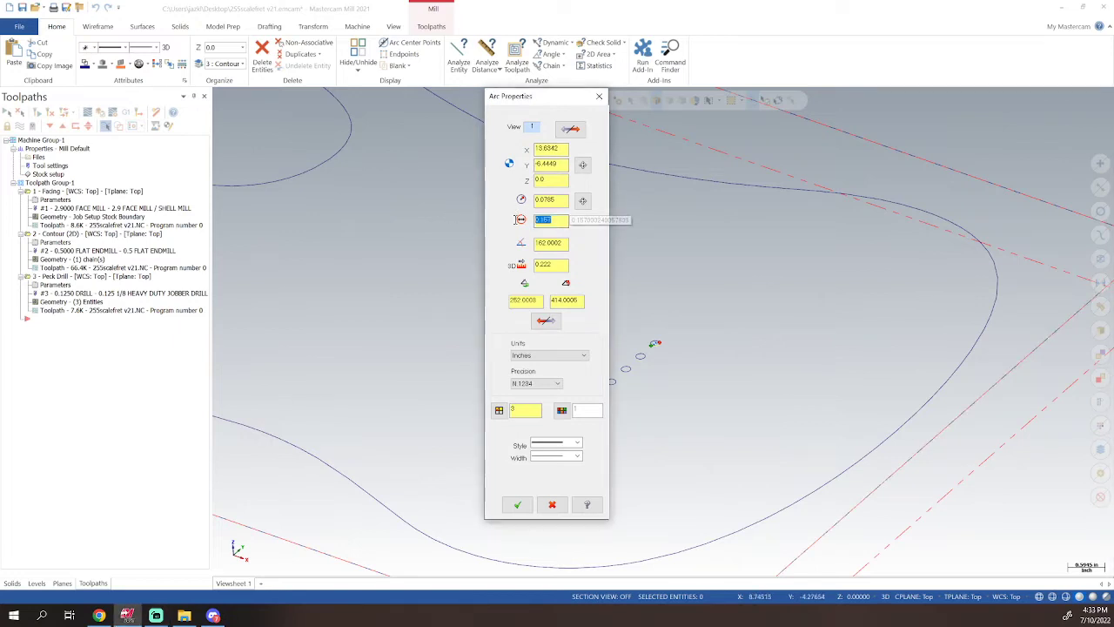
left_click(599, 96)
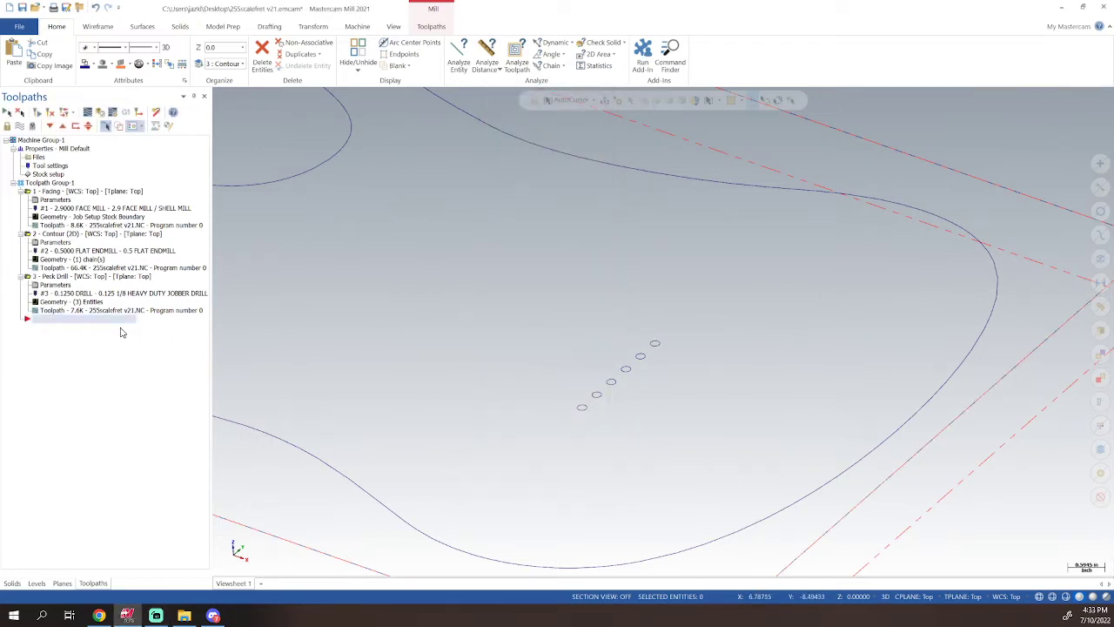
- Start a new Drill toolpath for the row of six holes
left_click(431, 26)
left_click(63, 54)
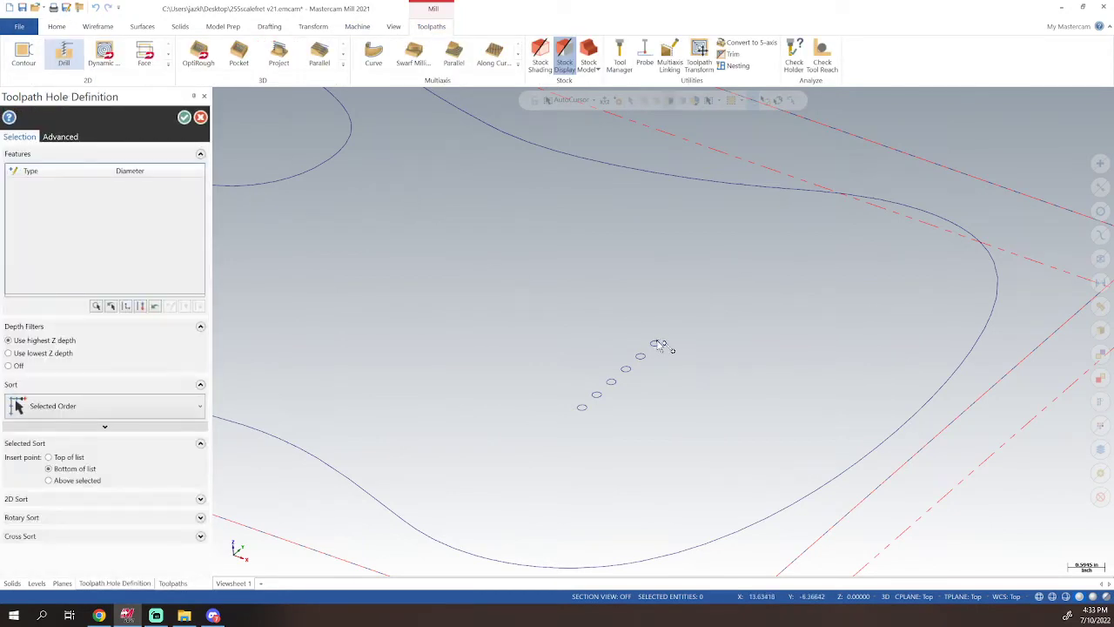
scroll(657, 349, "down", 3)
scroll(657, 348, "up", 5)
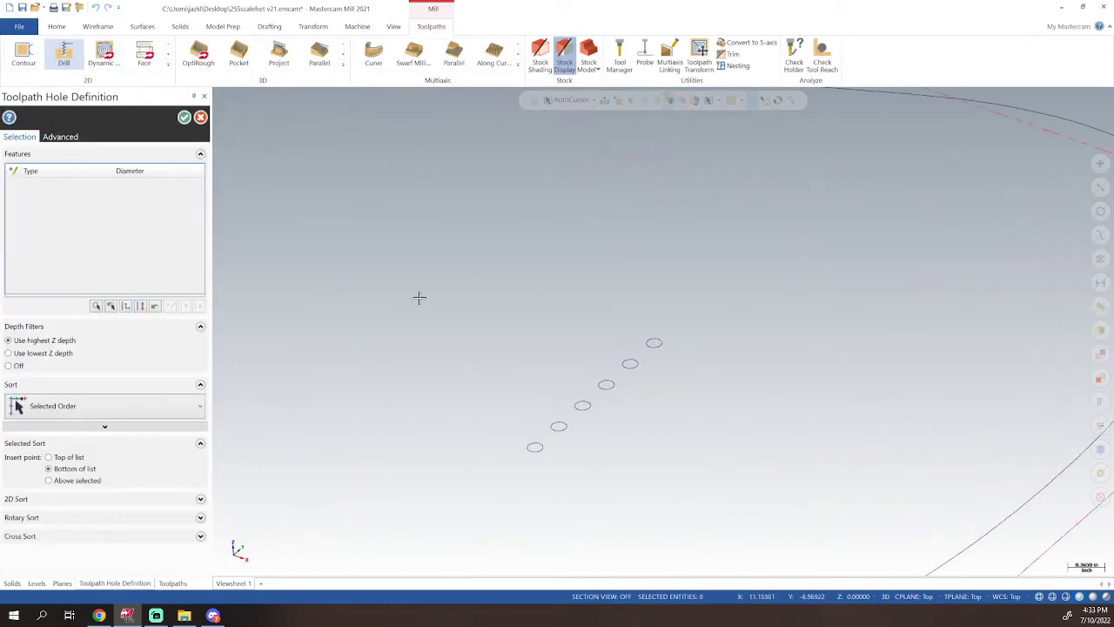
left_click_drag(415, 297, 694, 503)
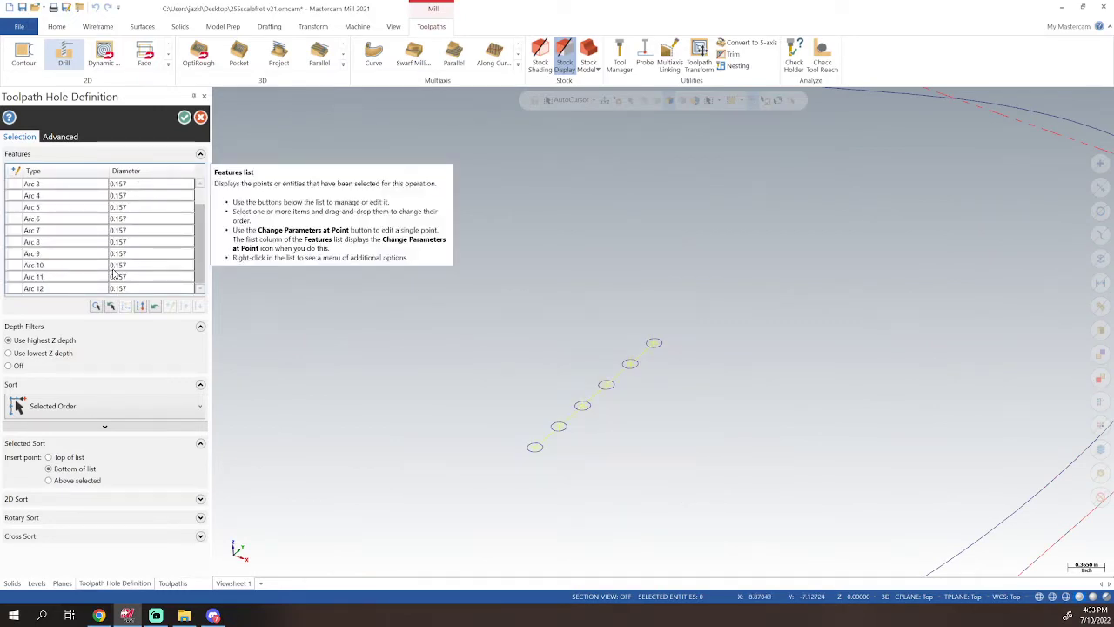
scroll(119, 287, "up", 1)
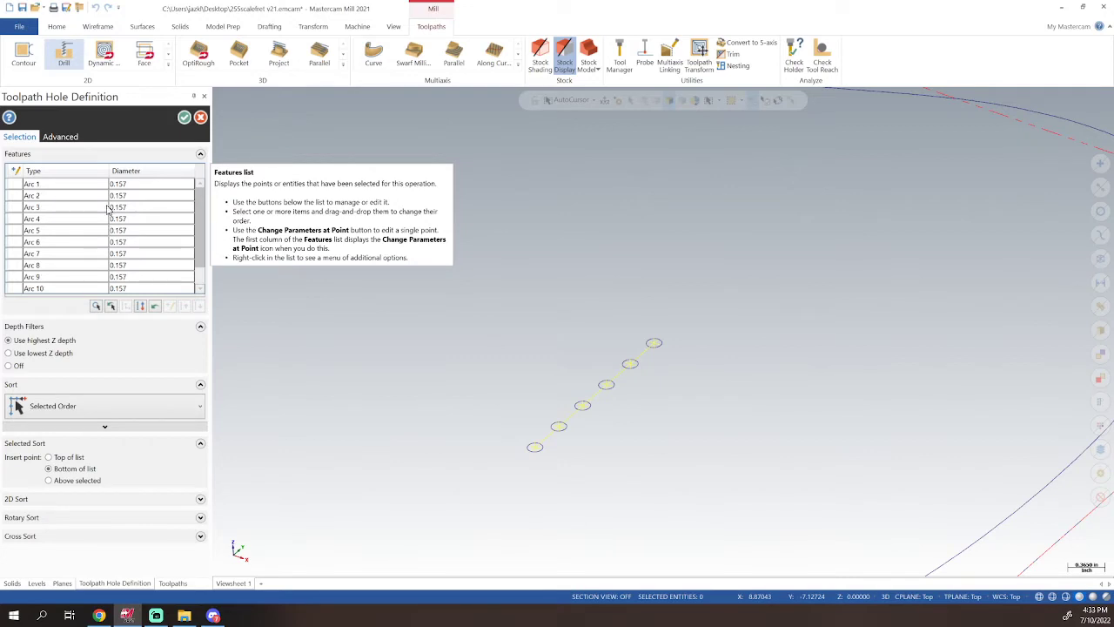
scroll(87, 193, "down", 1)
scroll(71, 240, "up", 1)
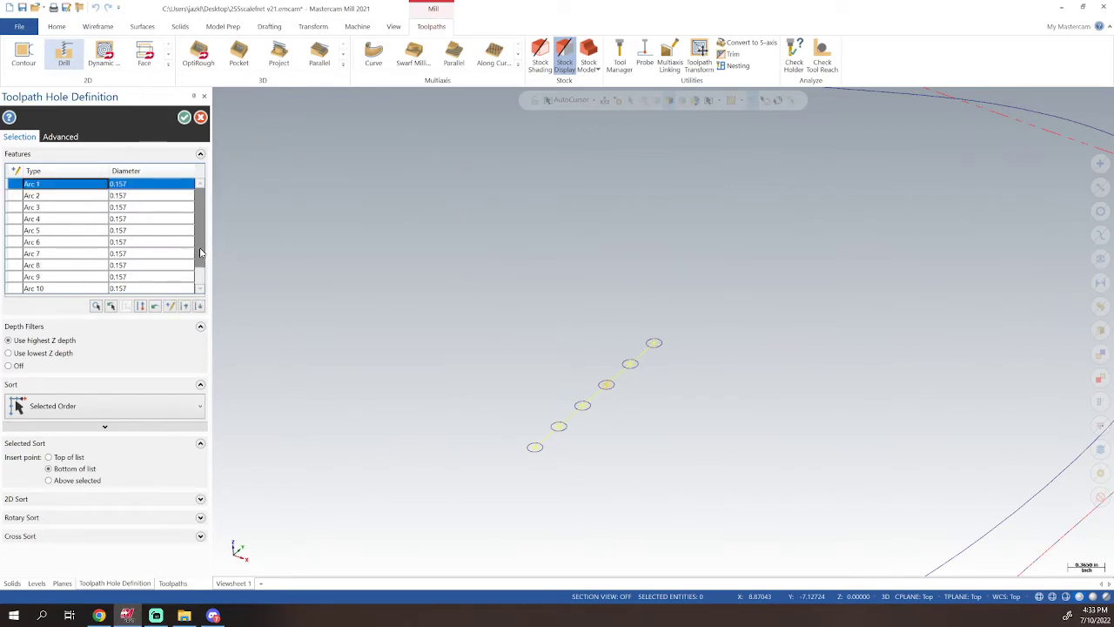
left_click_drag(200, 254, 203, 300)
left_click(43, 288, "shift")
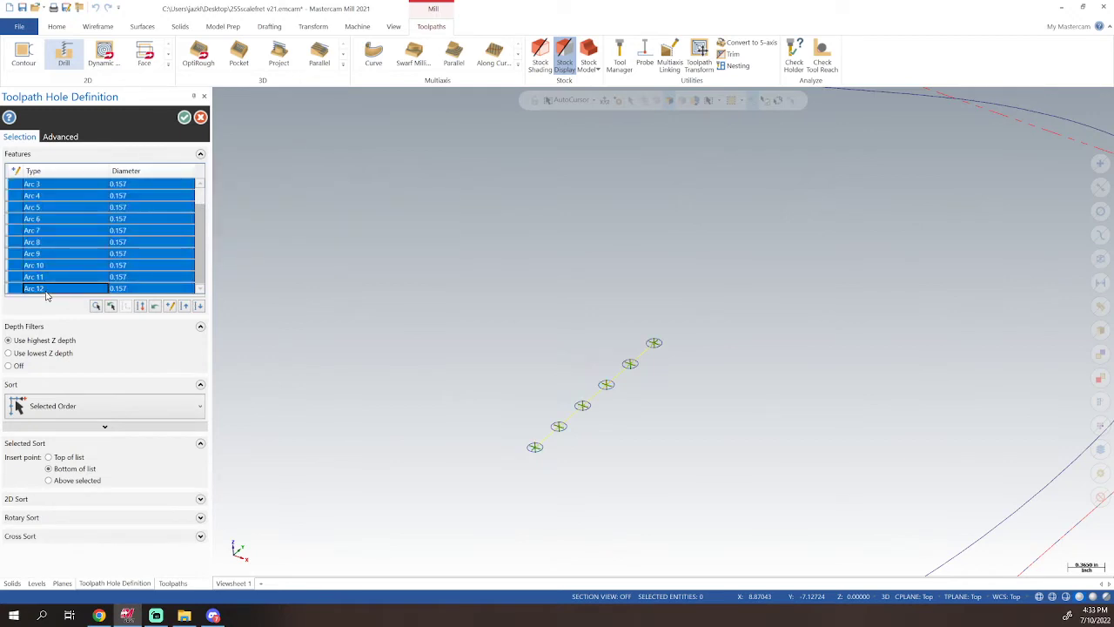
key("Delete")
- Select the six holes one by one along the row and accept them as the drilling geometry
left_click_drag(380, 285, 531, 455)
left_click(536, 448)
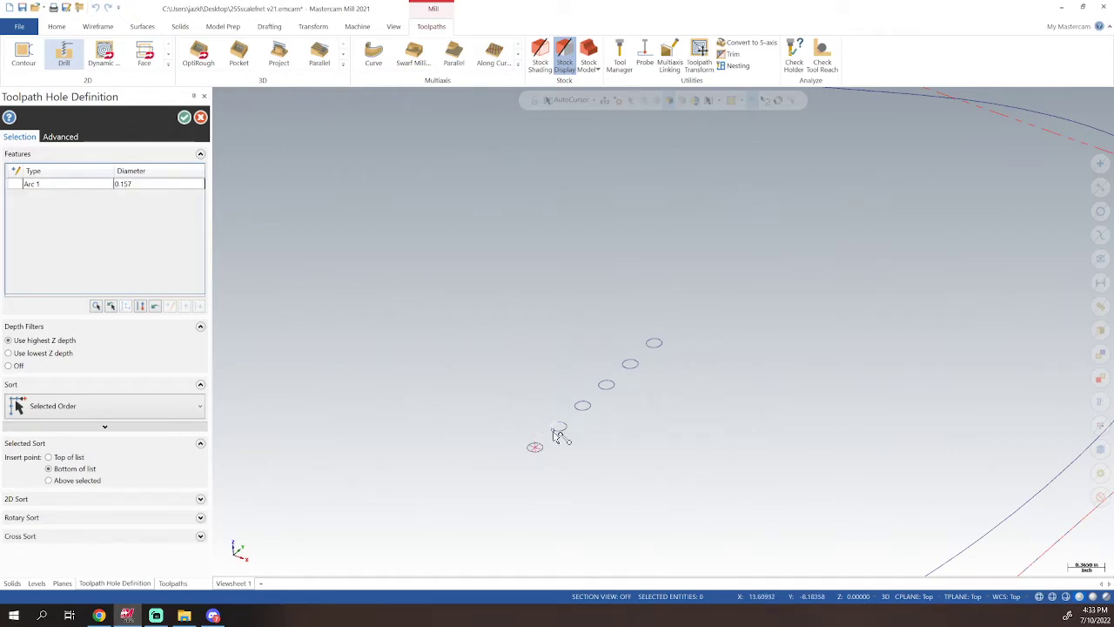
left_click(560, 428)
left_click(584, 405)
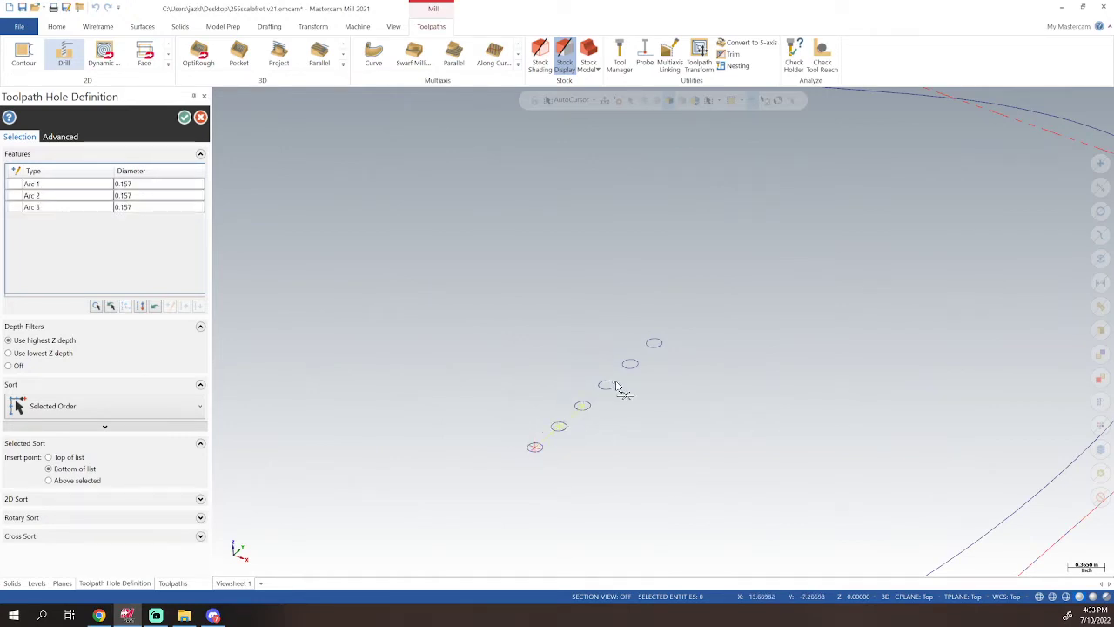
left_click(608, 387)
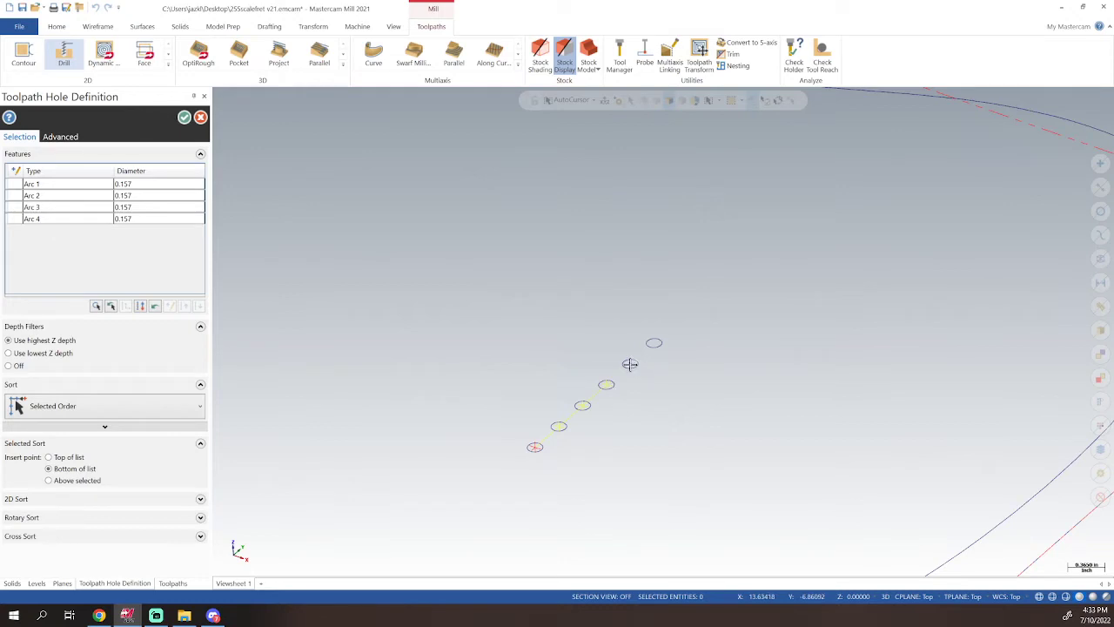
left_click(631, 364)
left_click(656, 345)
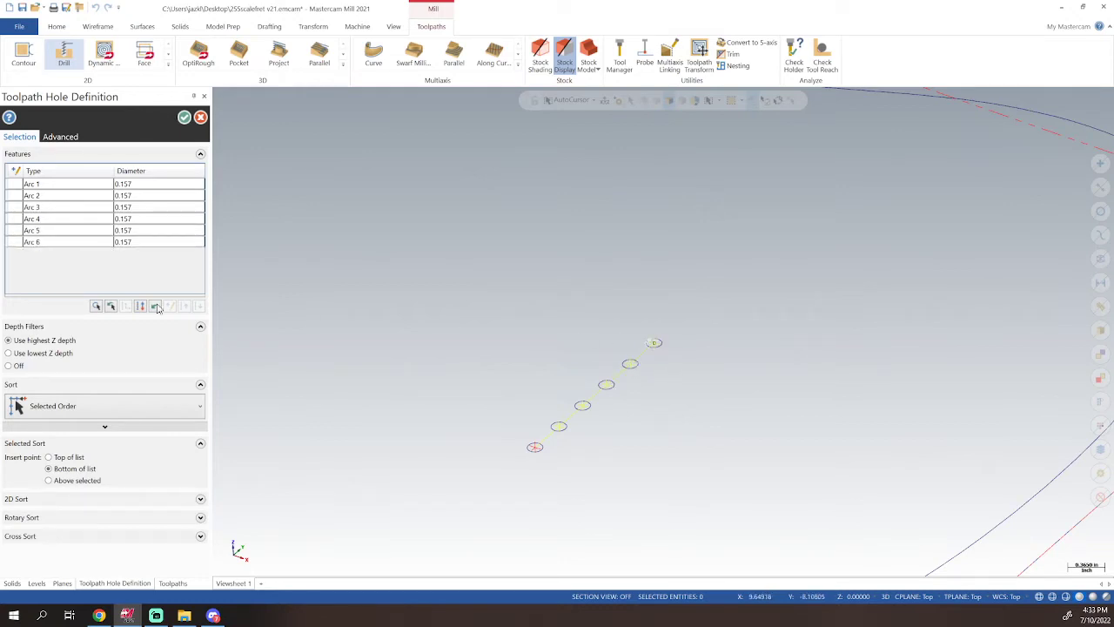
left_click(184, 118)
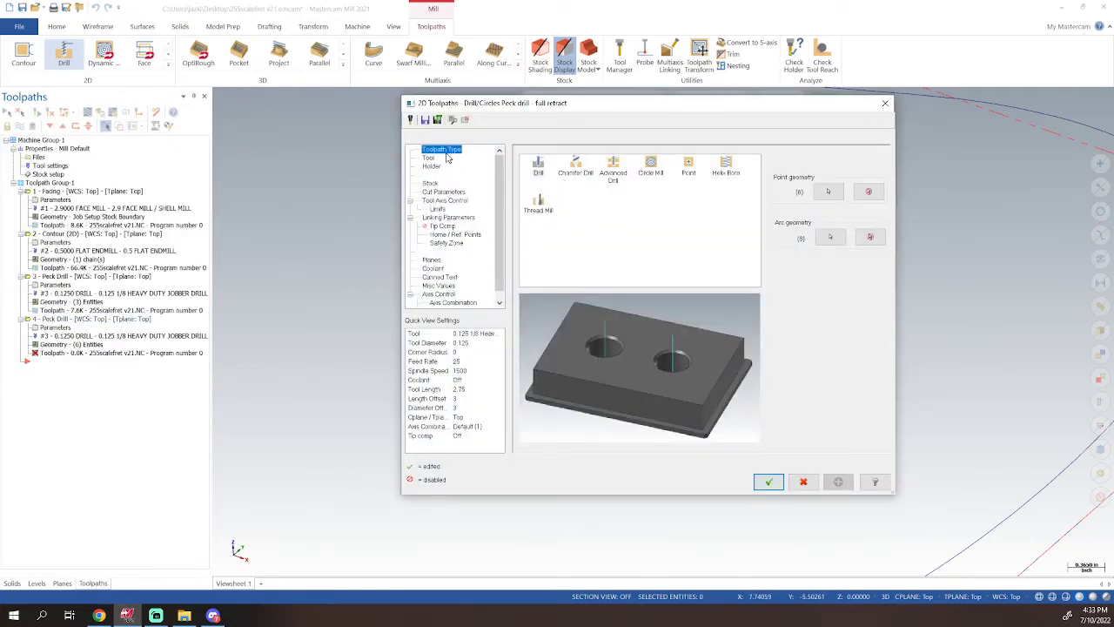
- Create a new drill tool from the standard size 22 Heavy Duty Jobber, 0.157 diameter, for the six-hole operation
left_click(429, 158)
right_click(573, 228)
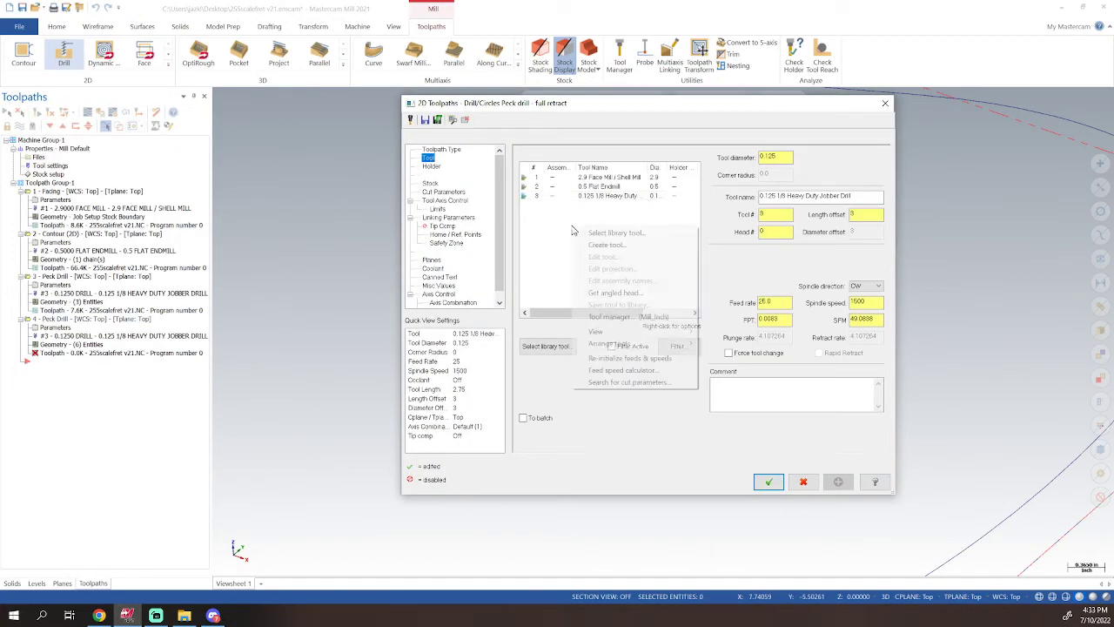
left_click(622, 247)
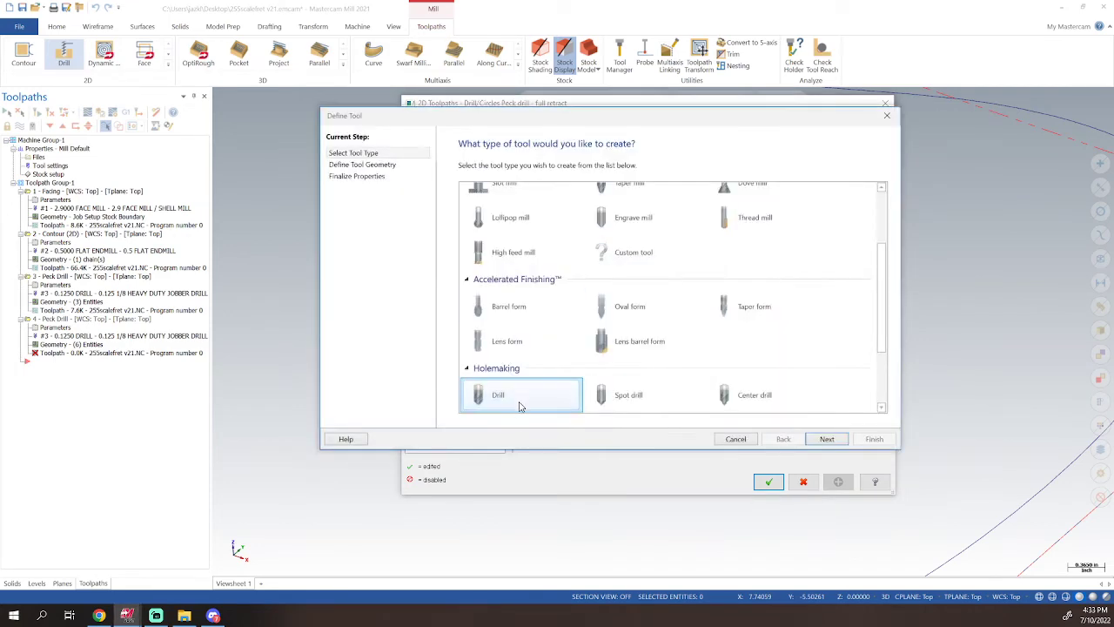
double_click(520, 398)
left_click(633, 209)
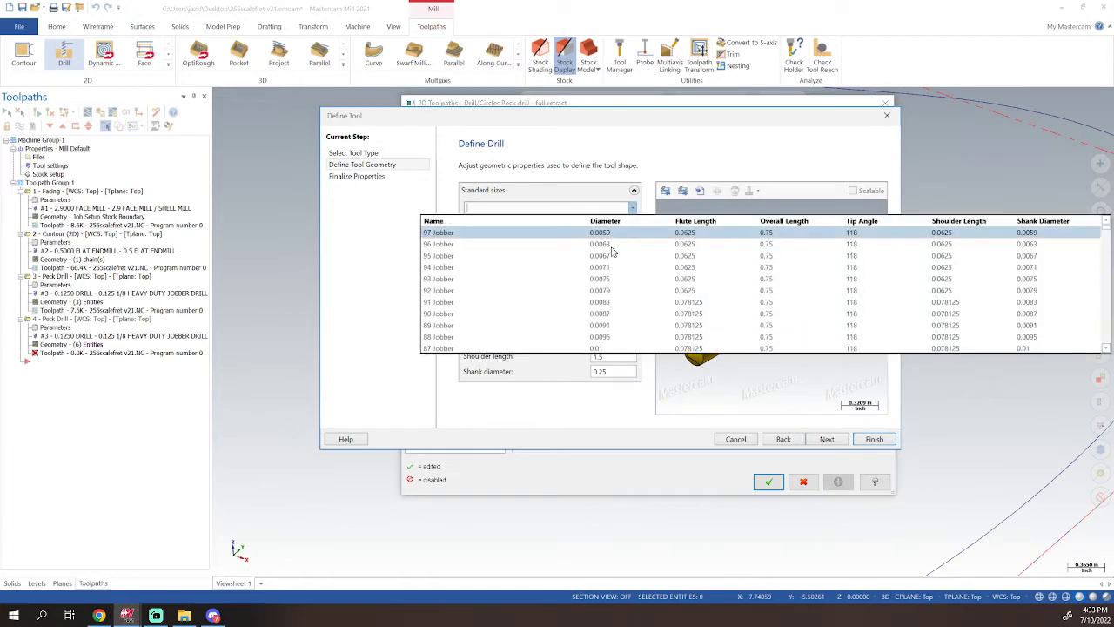
scroll(549, 306, "down", 20)
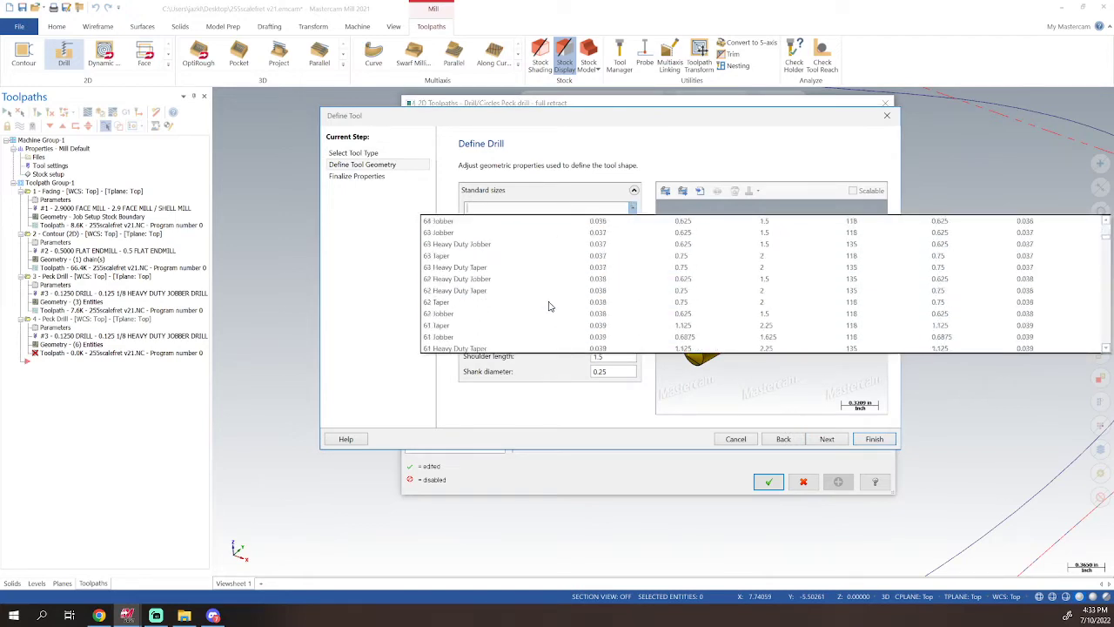
scroll(549, 306, "down", 20)
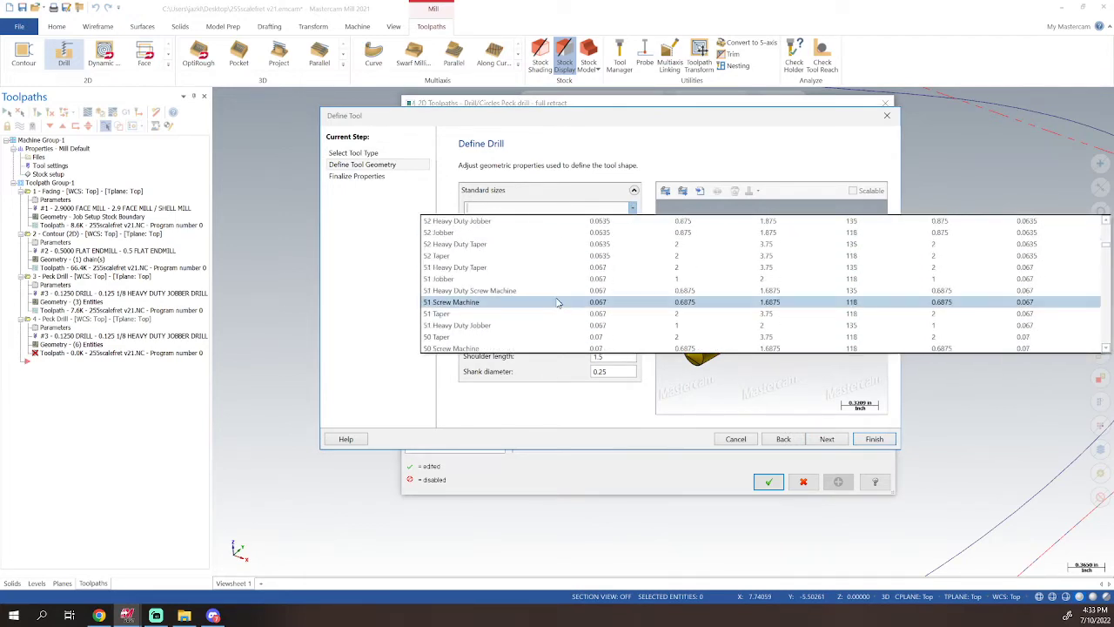
scroll(558, 302, "down", 2)
scroll(558, 302, "down", 20)
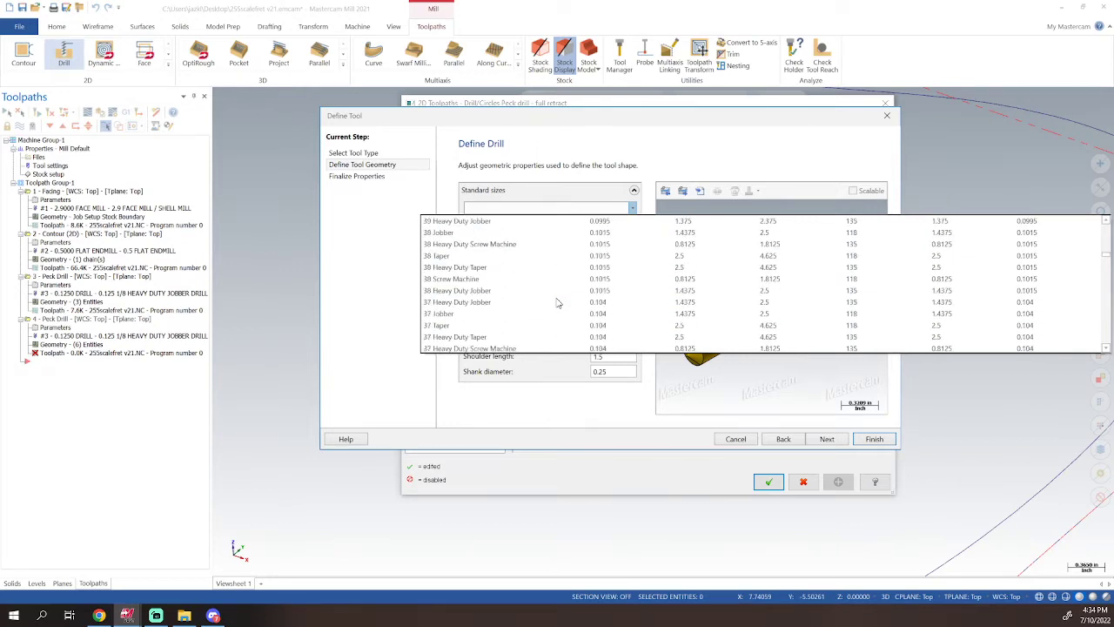
scroll(558, 302, "down", 15)
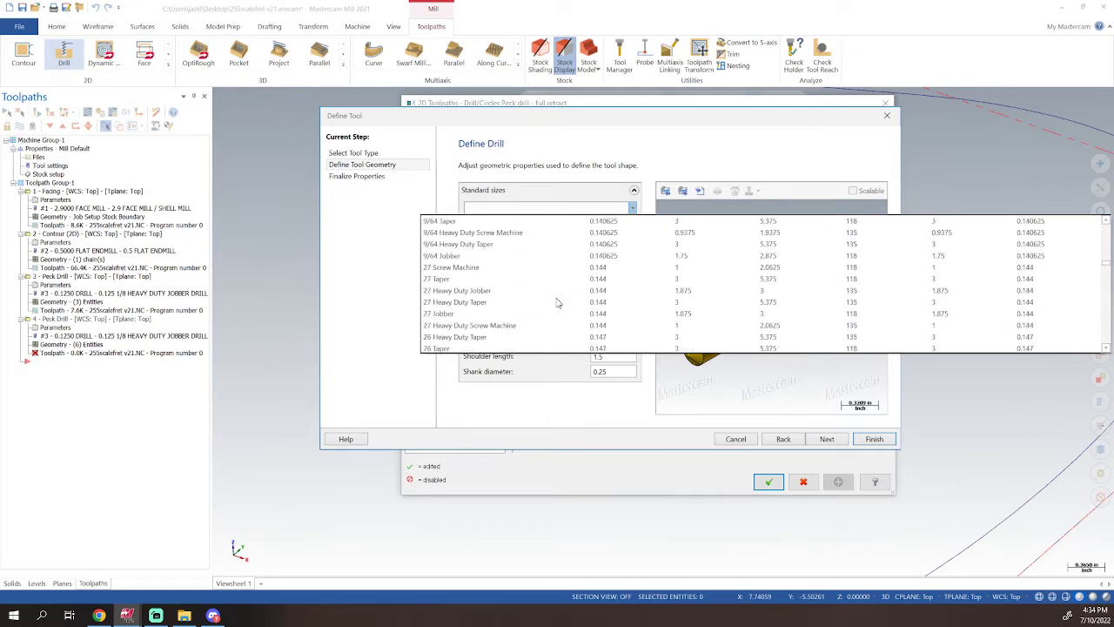
scroll(558, 302, "down", 10)
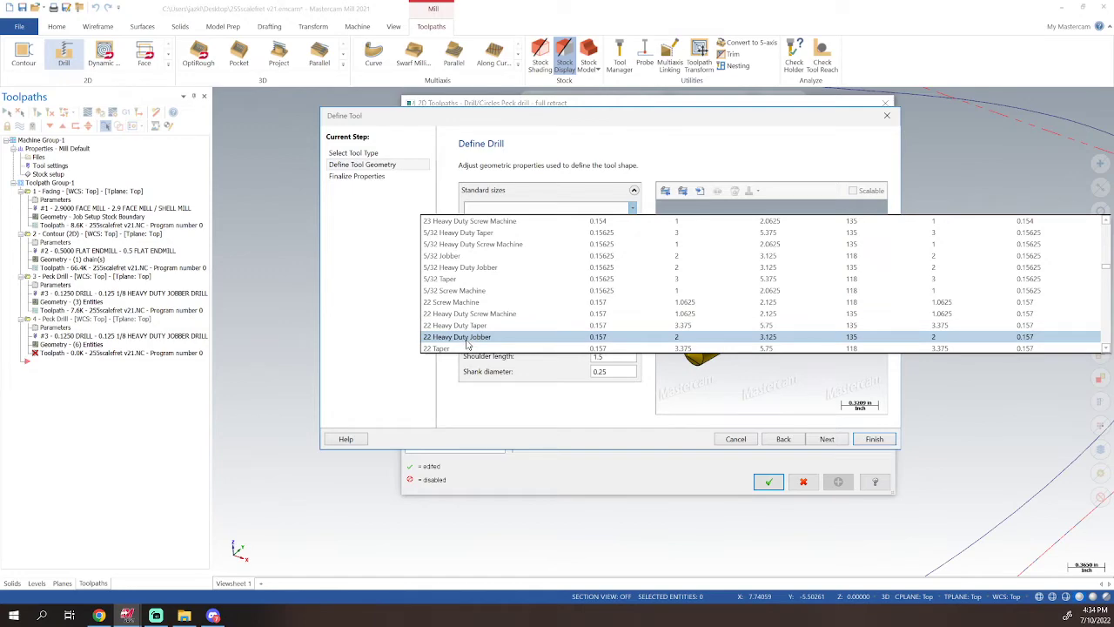
left_click(468, 340)
left_click(874, 439)
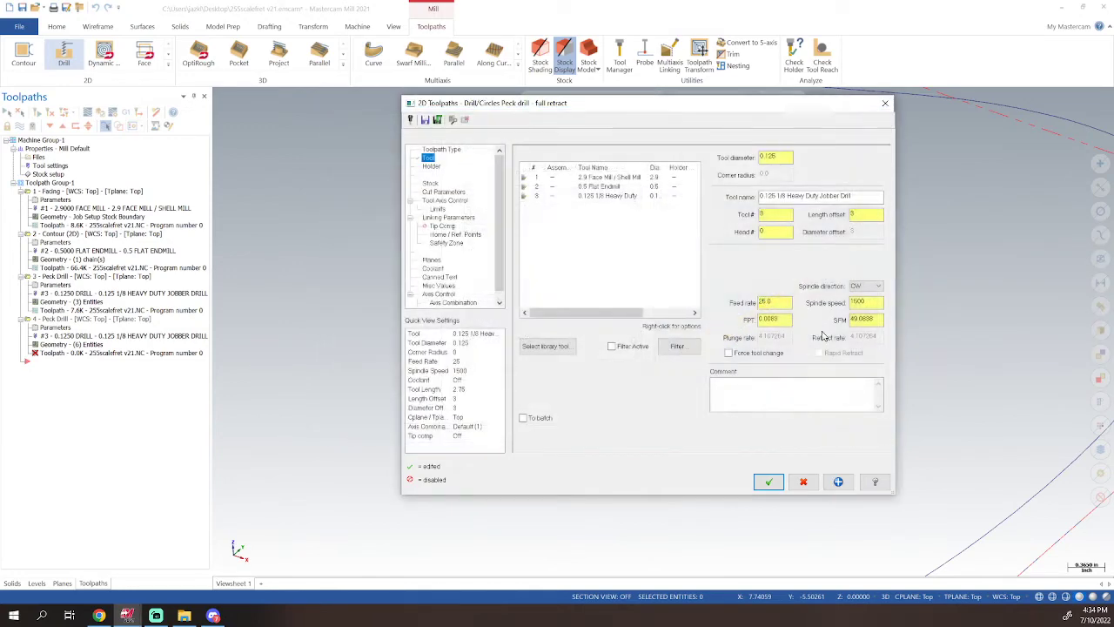
- Set the 0.157 drill's feed rate to 25 and its spindle speed to 2000
left_click_drag(788, 303, 636, 289)
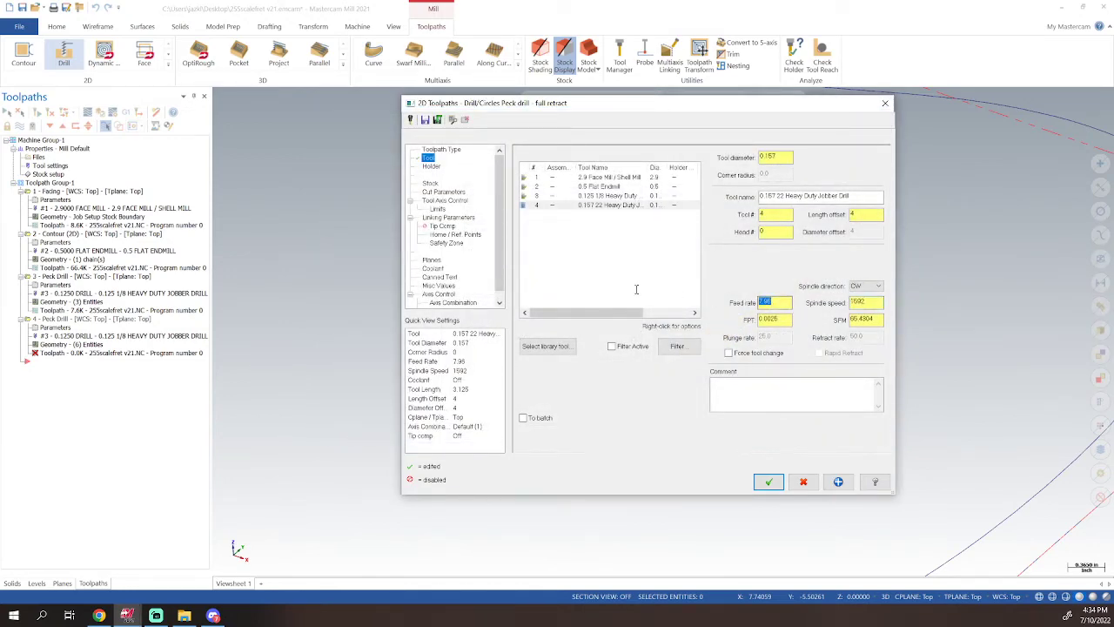
type("25")
key("Tab")
type("200")
key("Return")
type("2")
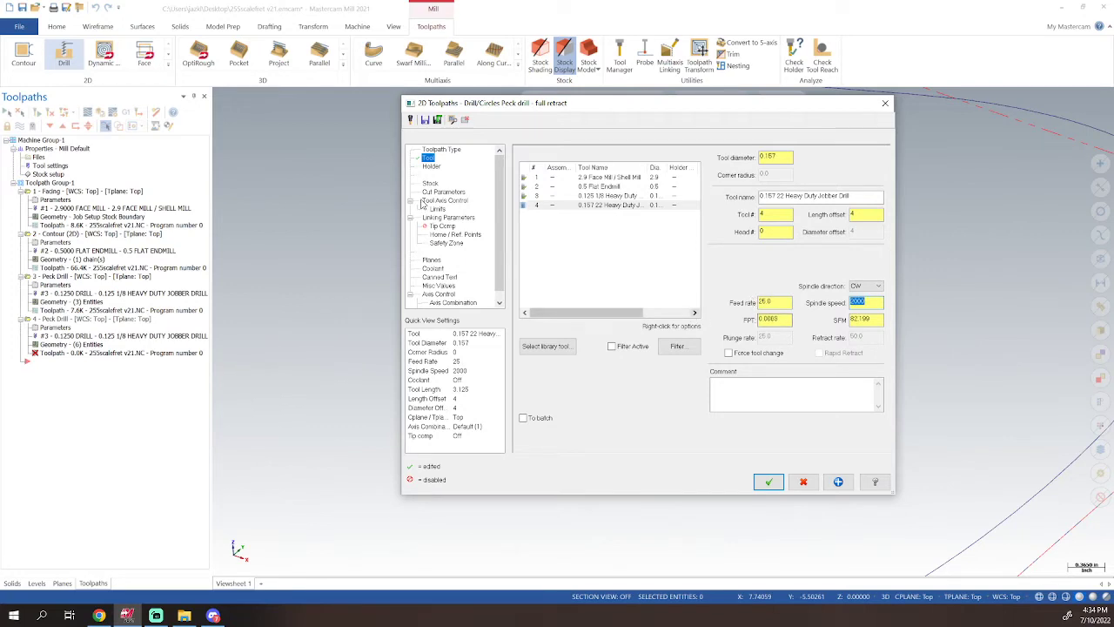
- Switch the drilling depth to absolute in the operation's linking parameters
left_click(452, 191)
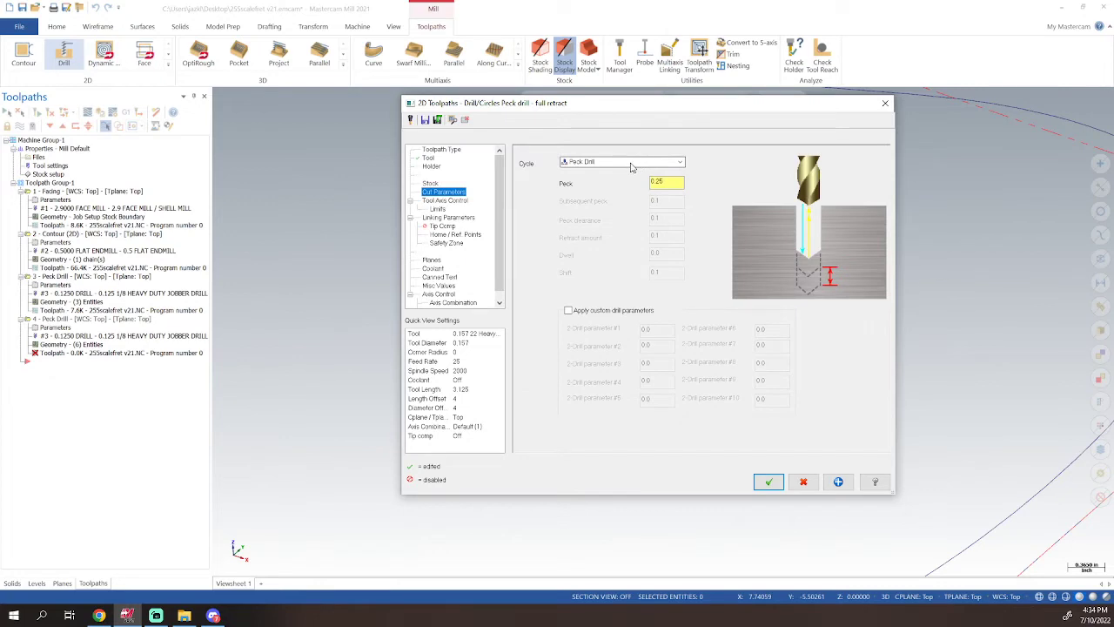
left_click(442, 201)
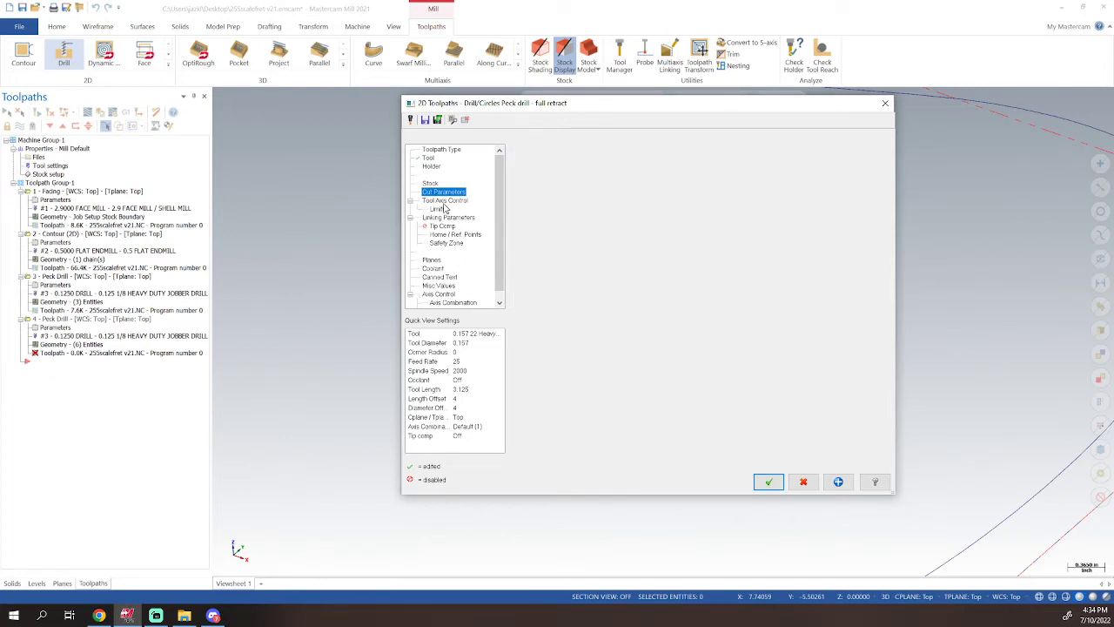
left_click(439, 218)
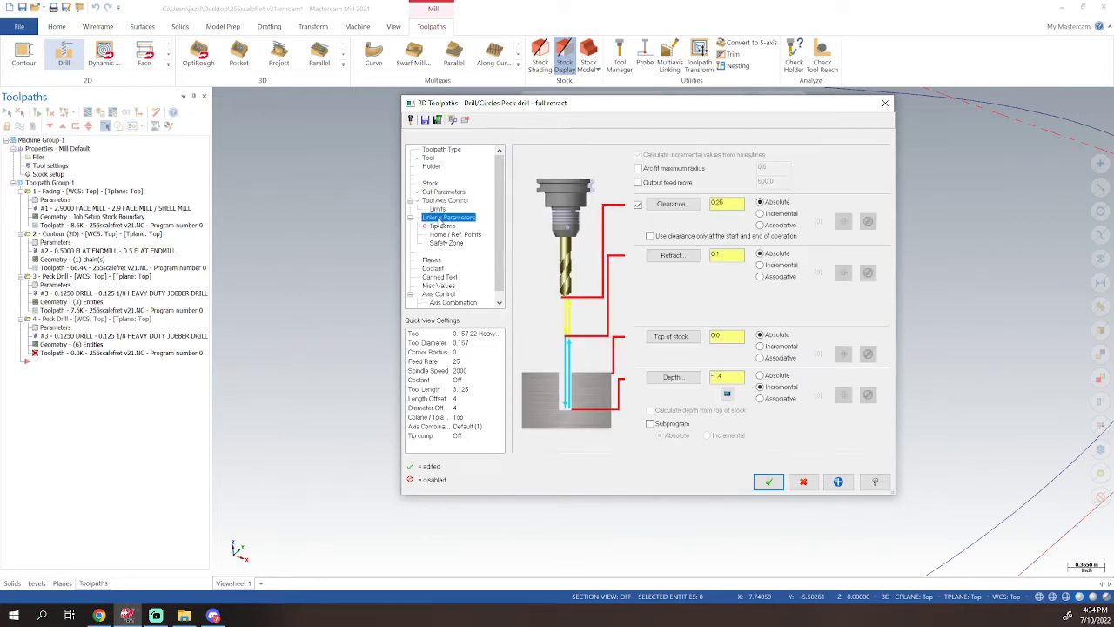
left_click(761, 376)
double_click(742, 376)
key("Return")
- Review the peck amount in the cut parameters and accept the operation to generate the six-hole peck drill toolpath
left_click(446, 192)
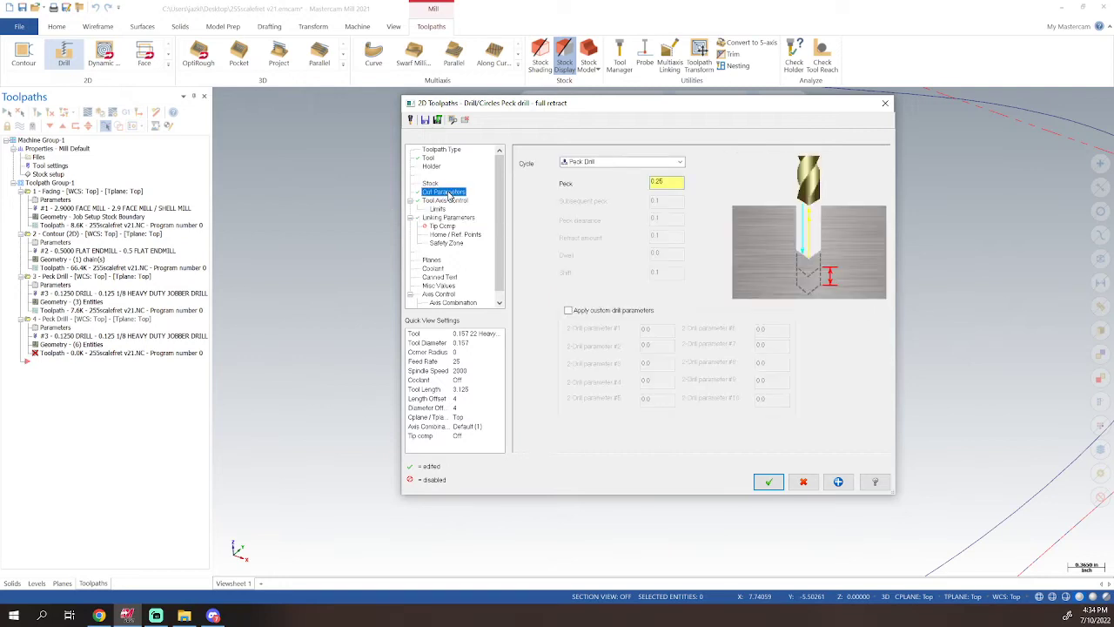
left_click_drag(675, 182, 584, 181)
left_click(769, 482)
scroll(481, 280, "down", 5)
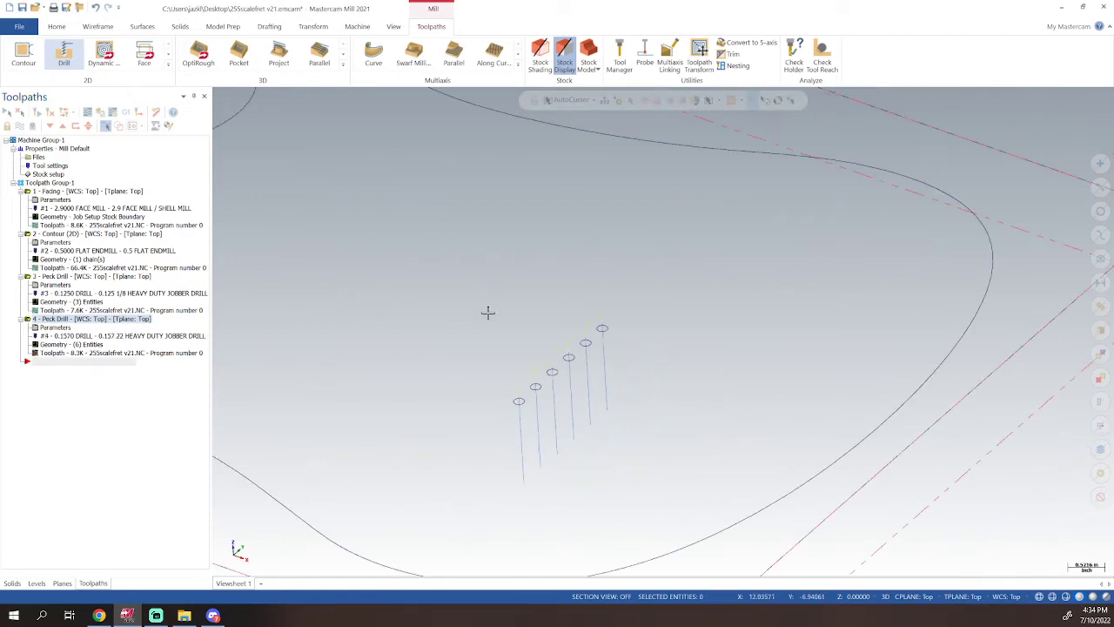
middle_click_drag(442, 297, 587, 395)
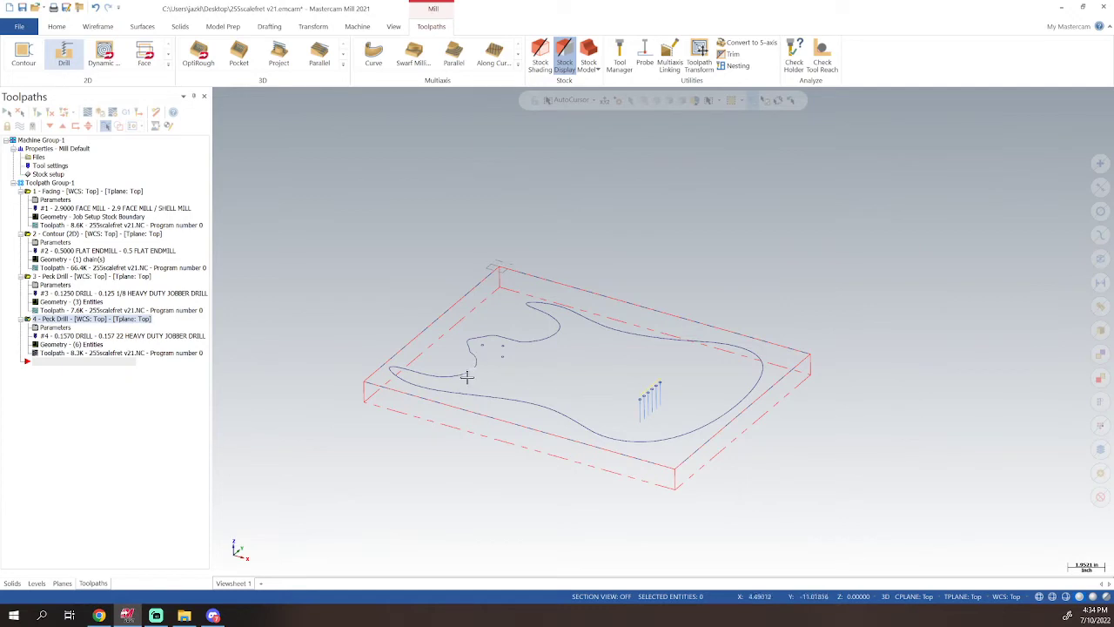
- Make Body4 the active, visible level and hide the ContourWireFrame level
left_click(37, 583)
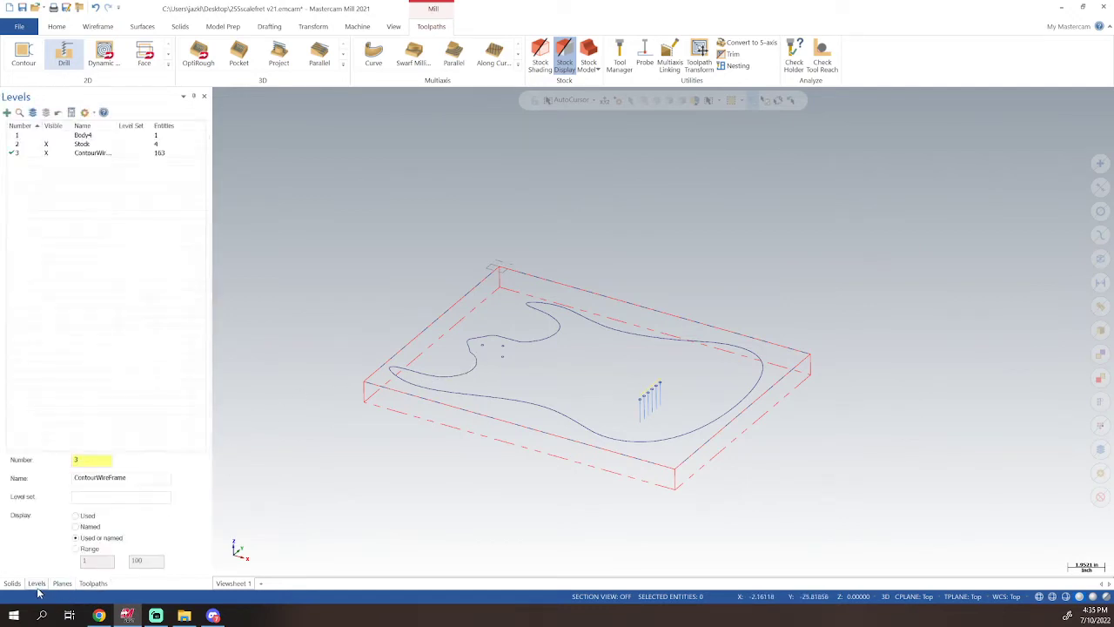
left_click(12, 136)
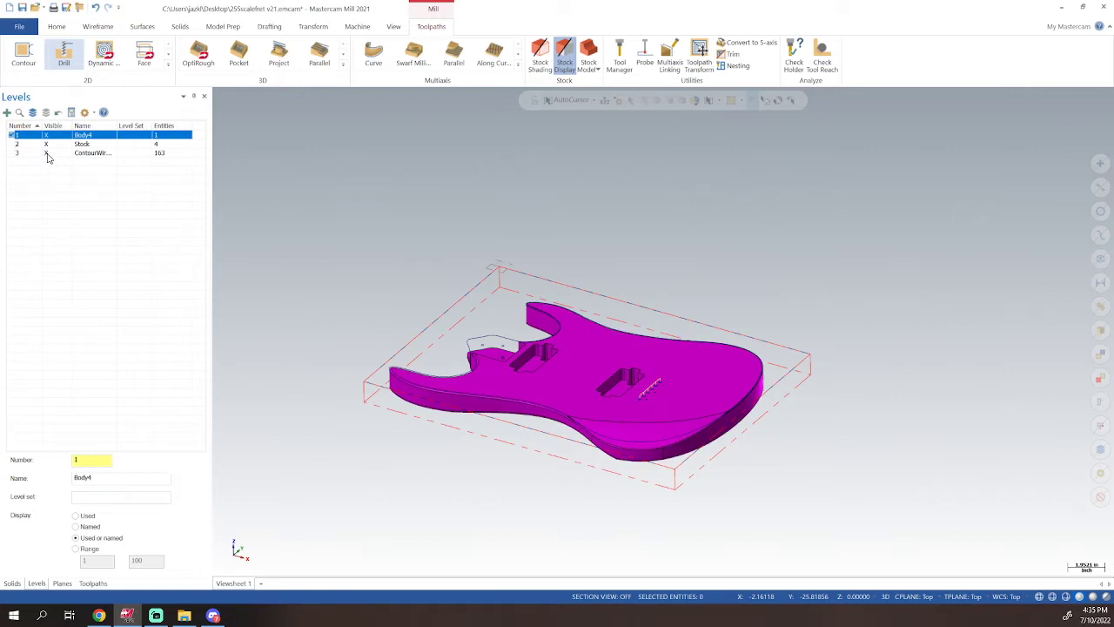
left_click(48, 154)
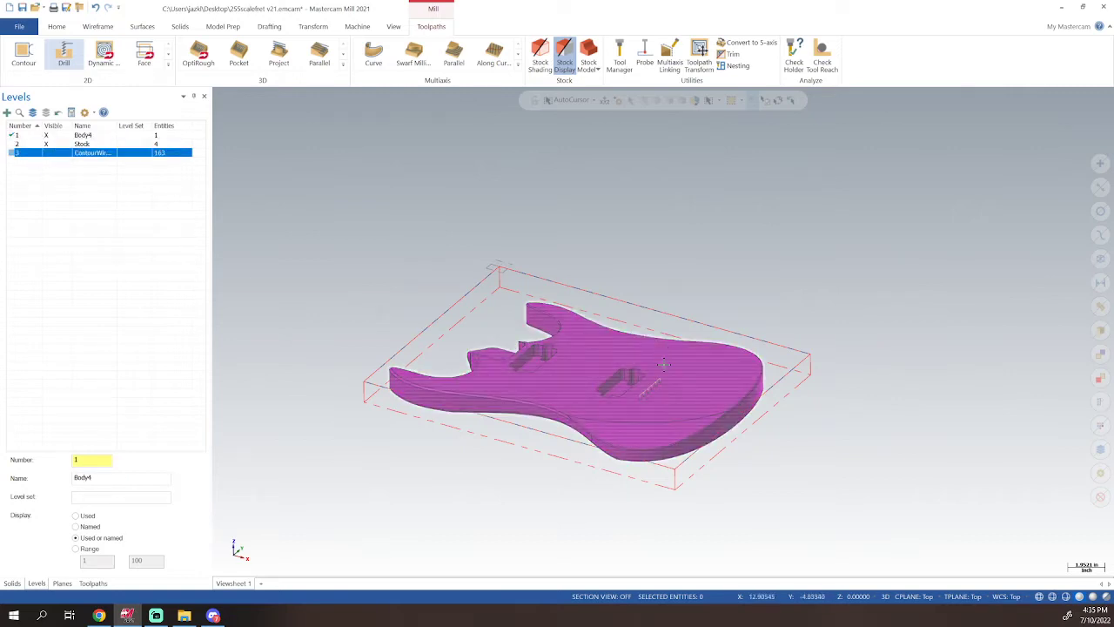
- Check the diameter of the end small hole beside the six-hole row in its arc edge properties
middle_click_drag(651, 335, 713, 369, "shift")
scroll(714, 369, "up", 5)
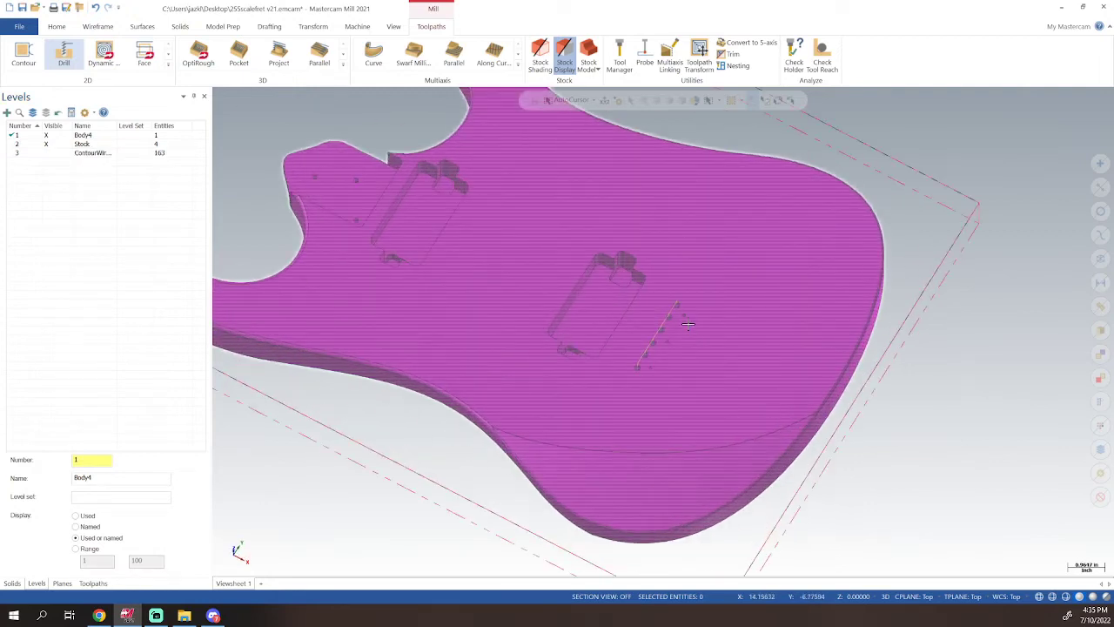
scroll(662, 365, "down", 5)
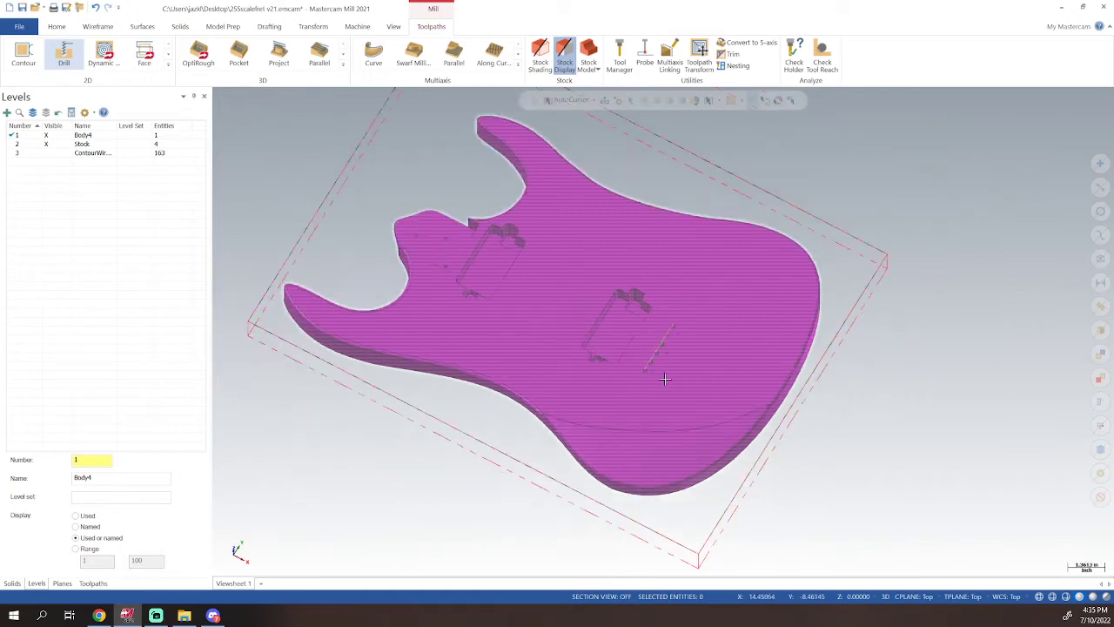
scroll(679, 364, "up", 6)
middle_click_drag(683, 365, 676, 323, "shift")
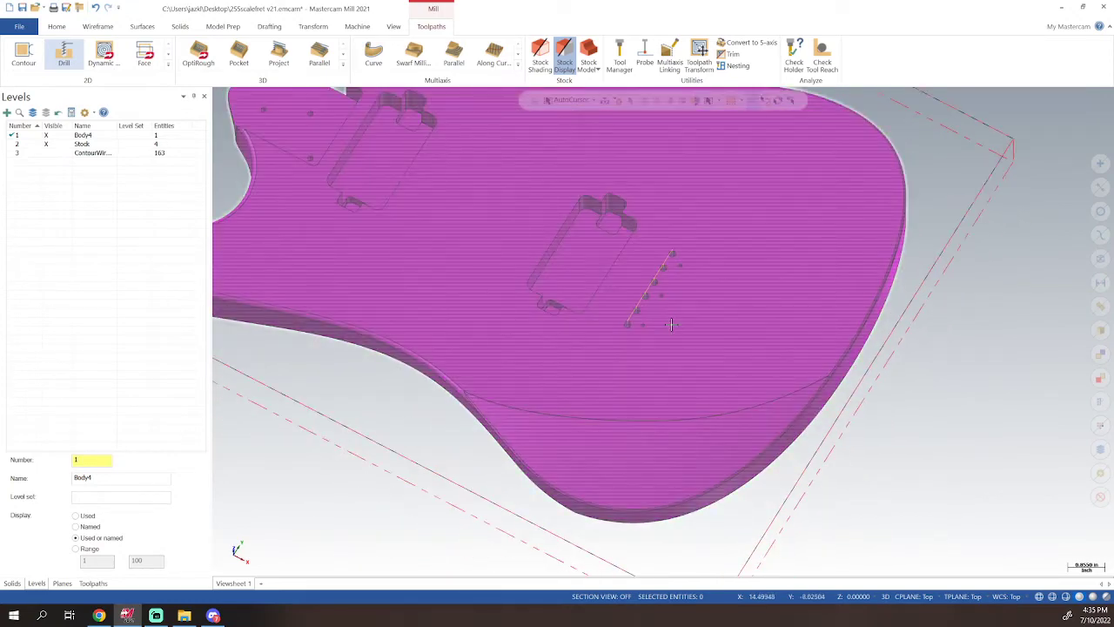
scroll(669, 323, "down", 2)
scroll(669, 323, "up", 4)
scroll(669, 323, "up", 1)
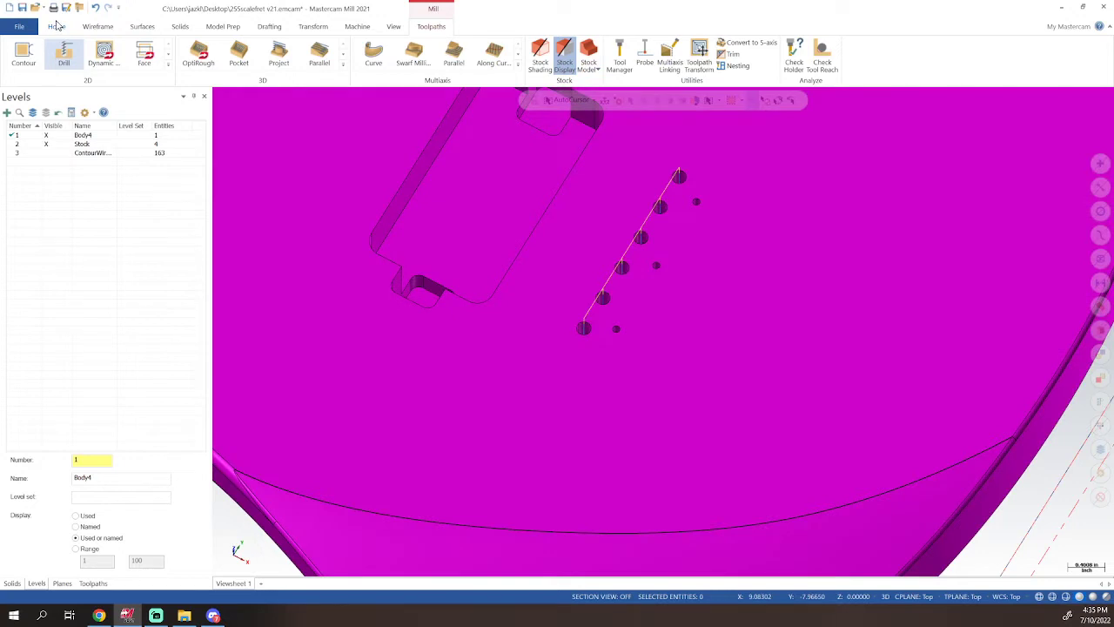
left_click(56, 26)
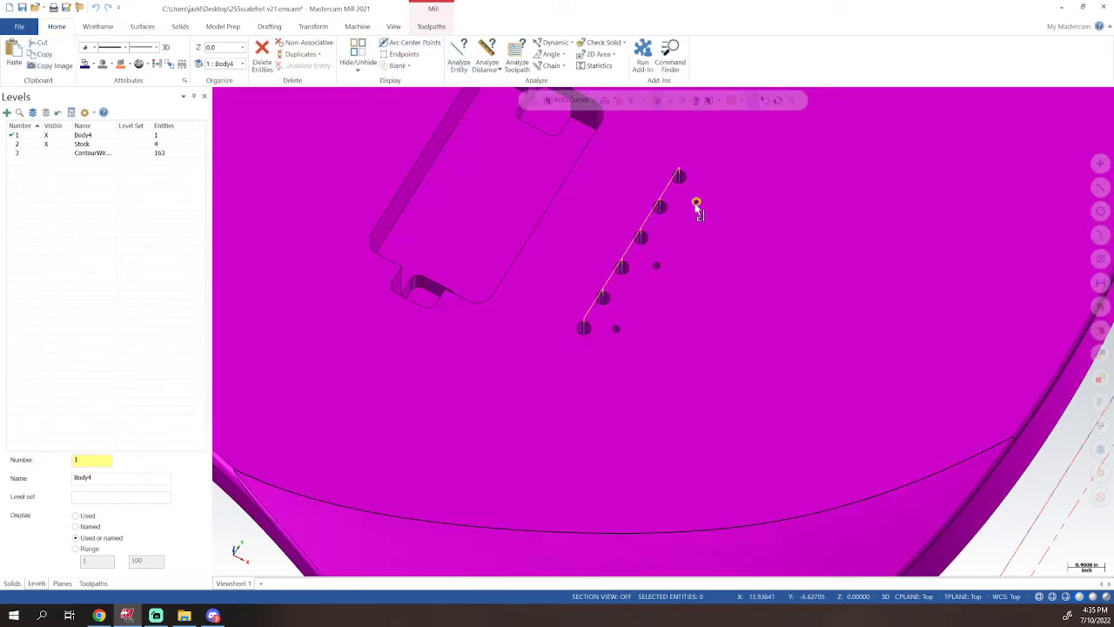
left_click(698, 209)
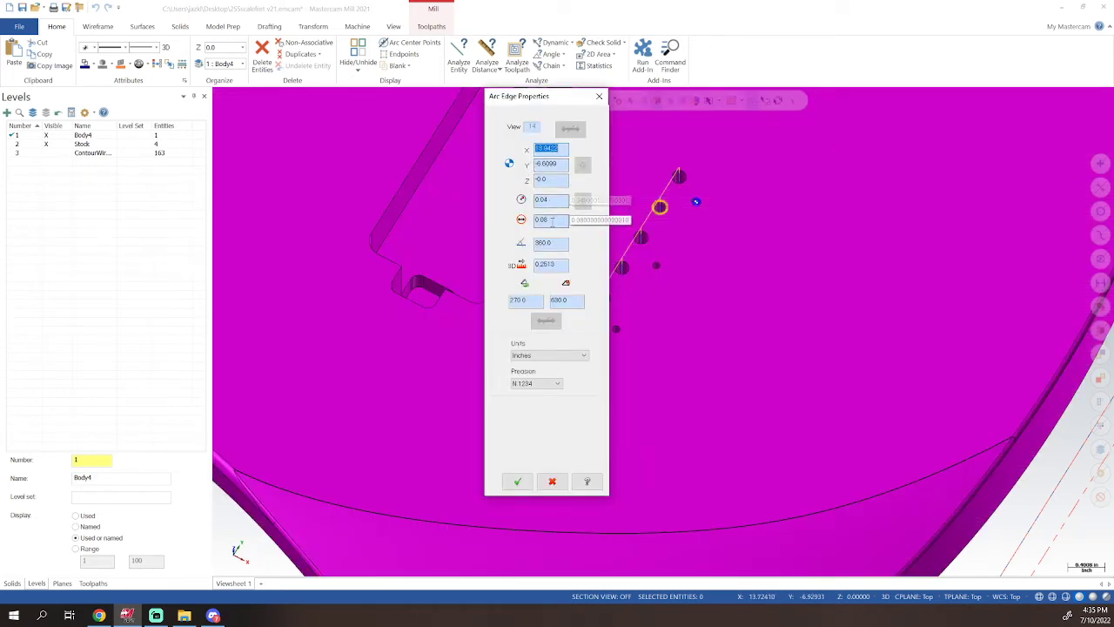
left_click(599, 96)
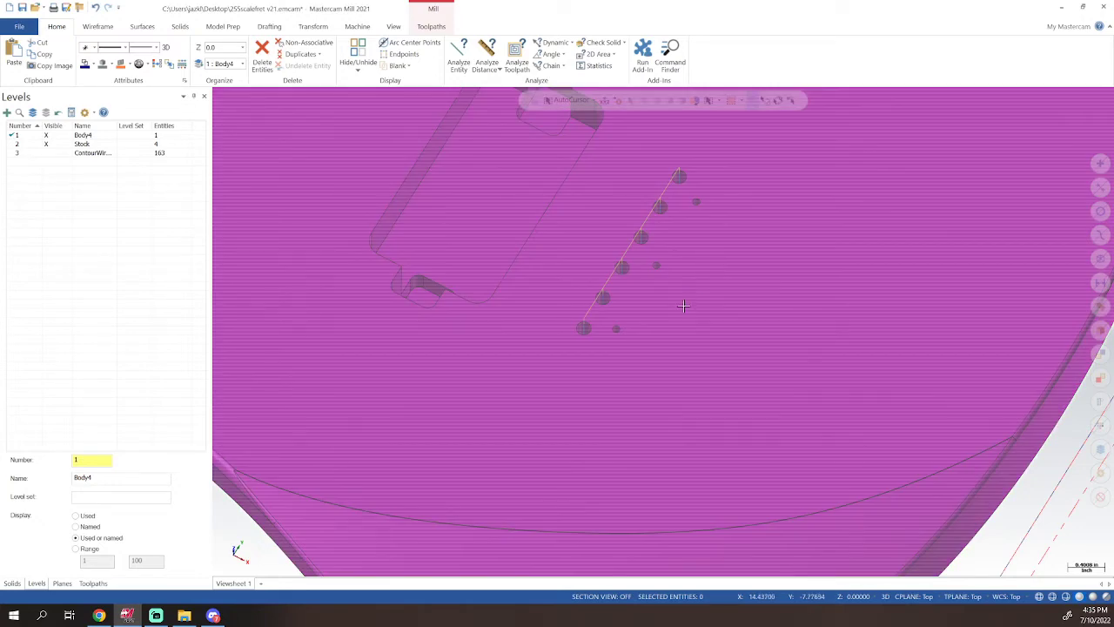
- Start a new Drill toolpath for the three small holes beside the six-hole row
scroll(681, 319, "down", 2)
scroll(680, 322, "down", 3)
scroll(684, 298, "up", 2)
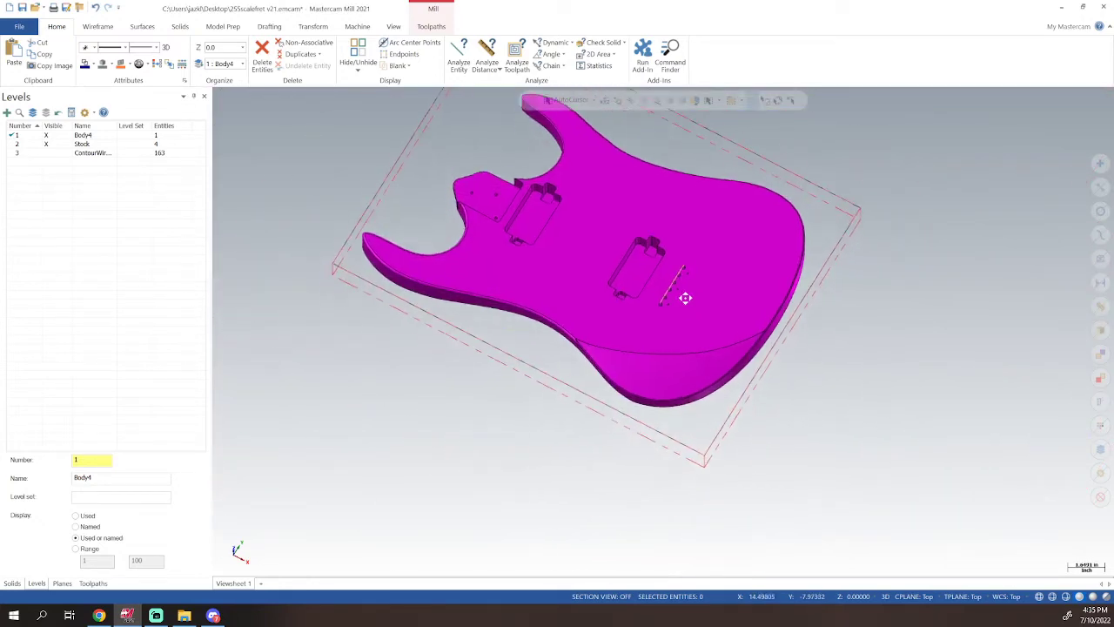
left_click(96, 584)
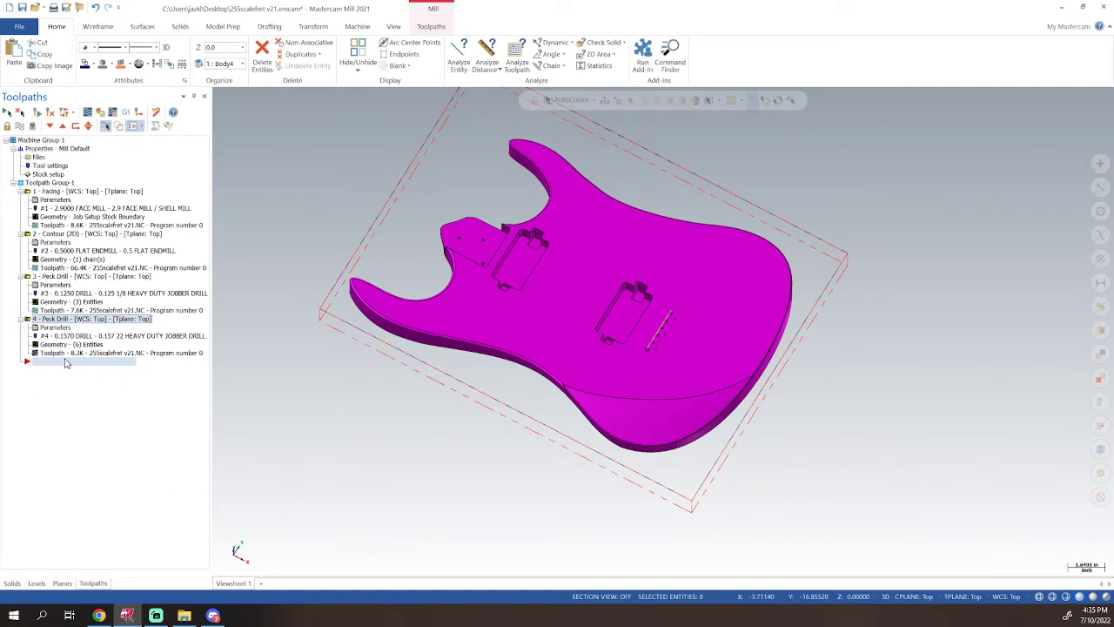
left_click(431, 28)
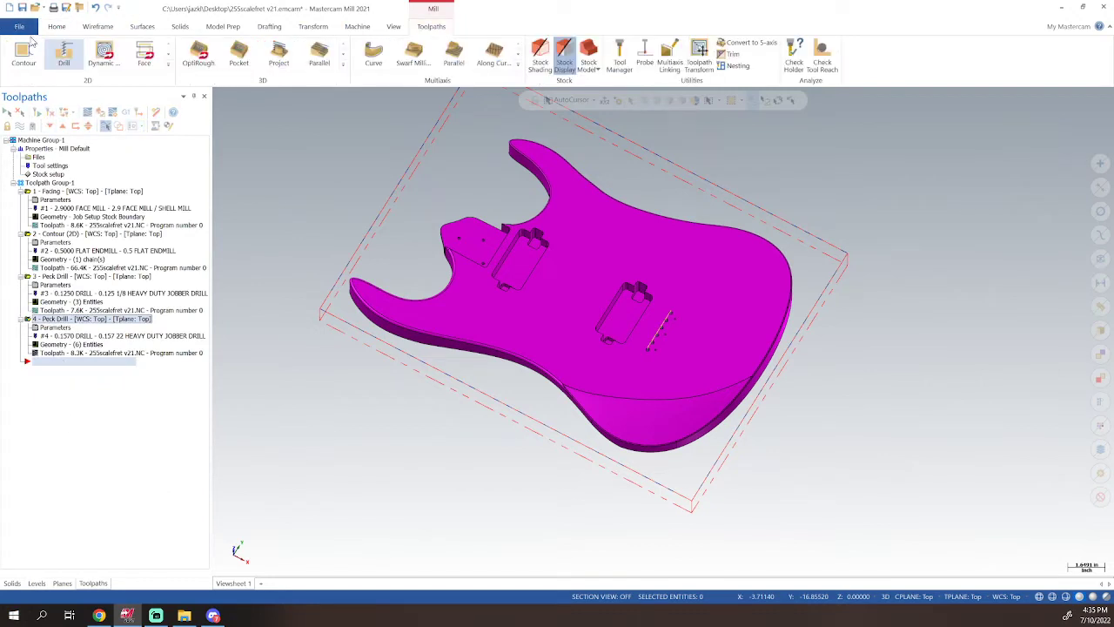
left_click(63, 54)
middle_click_drag(658, 304, 688, 328)
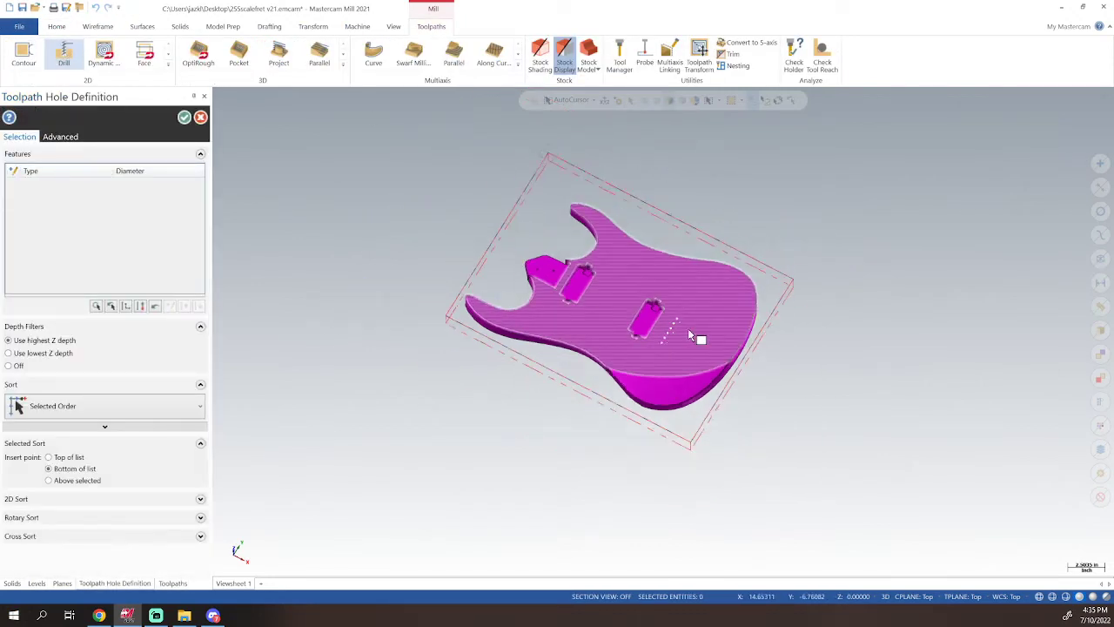
scroll(688, 328, "up", 8)
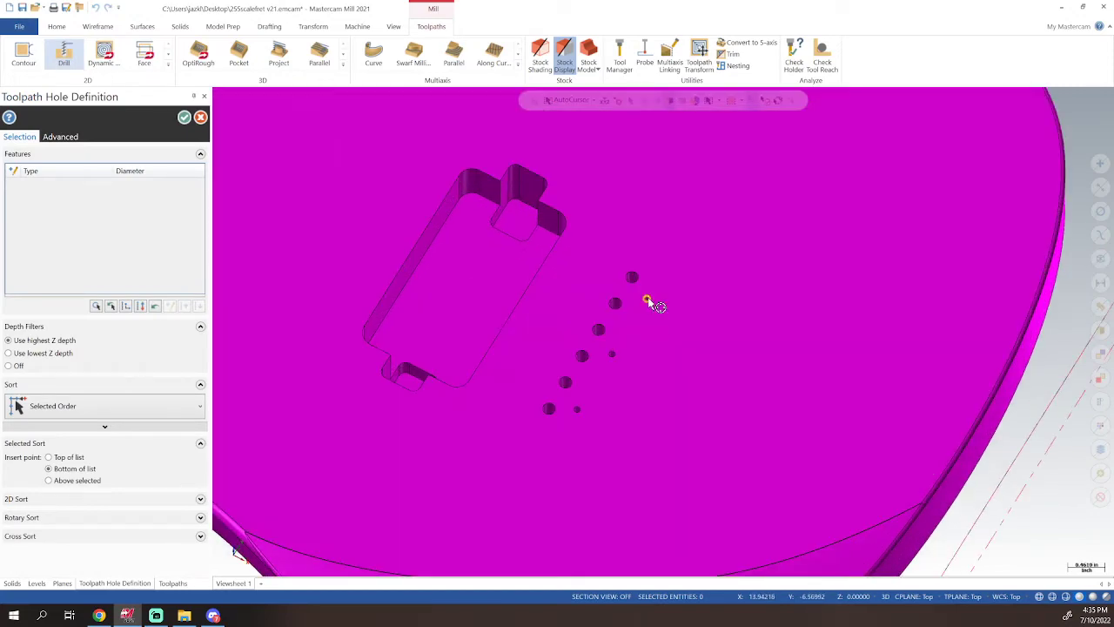
left_click(648, 300)
scroll(643, 309, "up", 5)
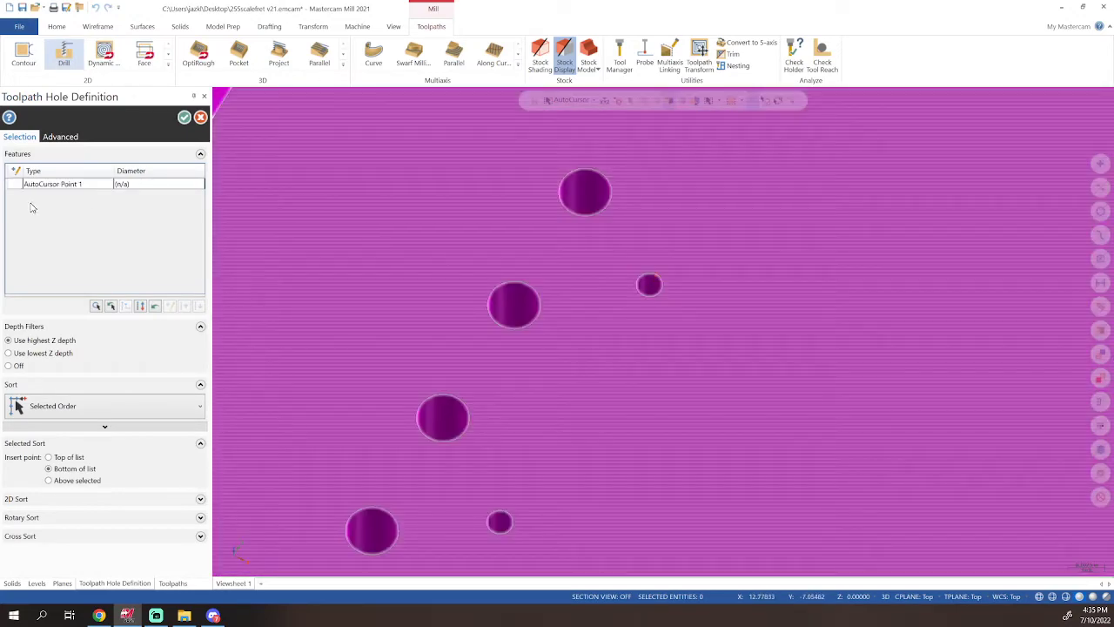
left_click(62, 190)
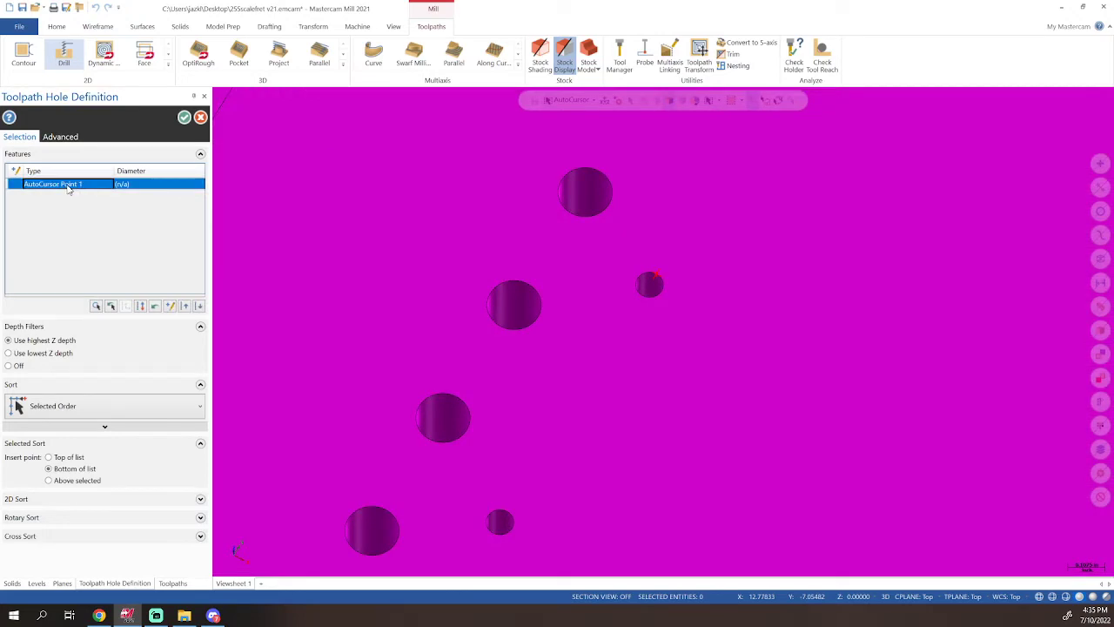
key("Delete")
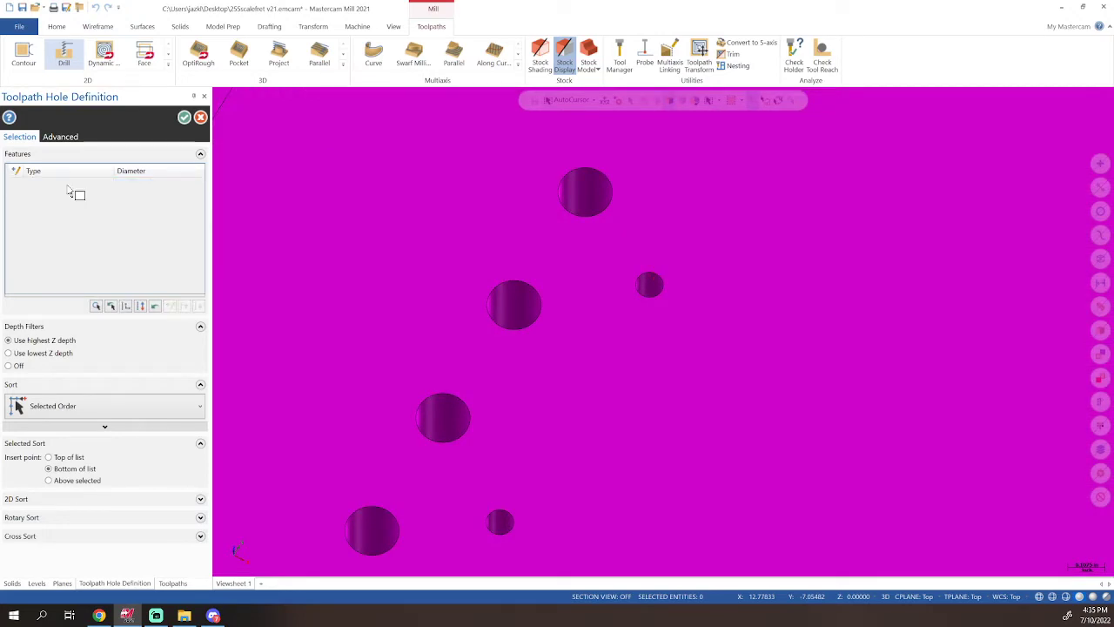
- Select the three small 0.08 holes beside the six-hole row as drill features and accept the hole selection
left_click(649, 283)
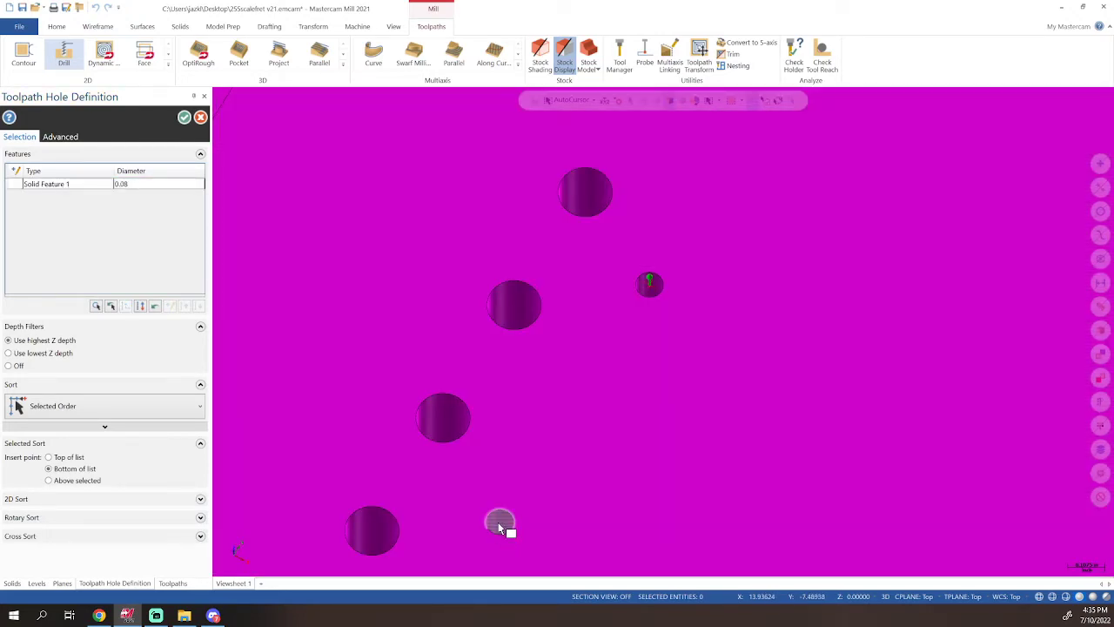
left_click(499, 523)
middle_click_drag(512, 424, 685, 90)
left_click(524, 424)
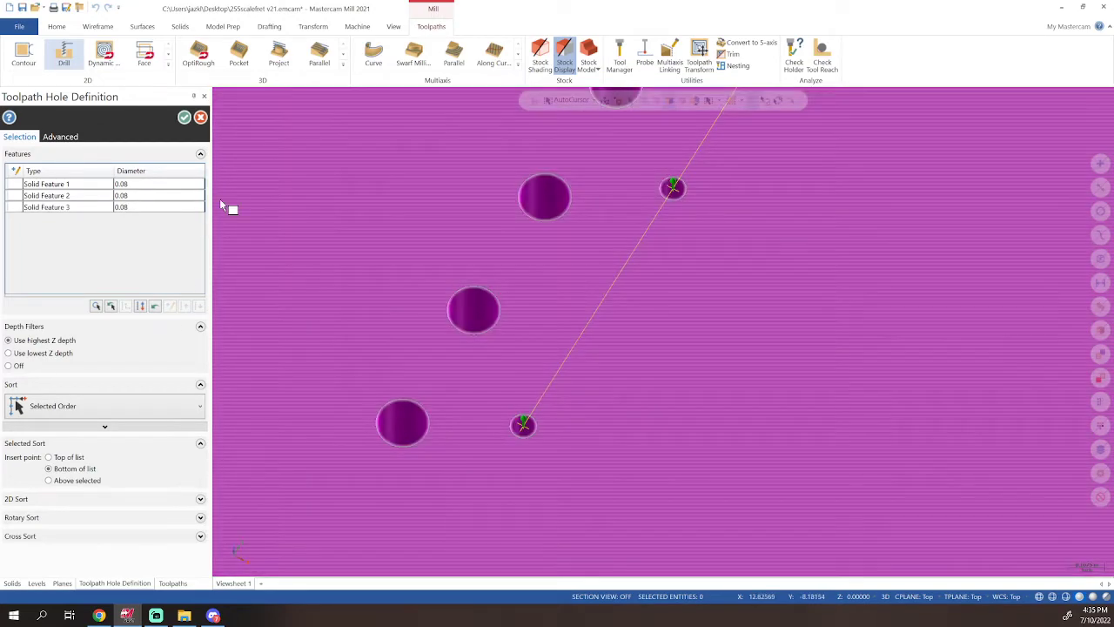
left_click(183, 117)
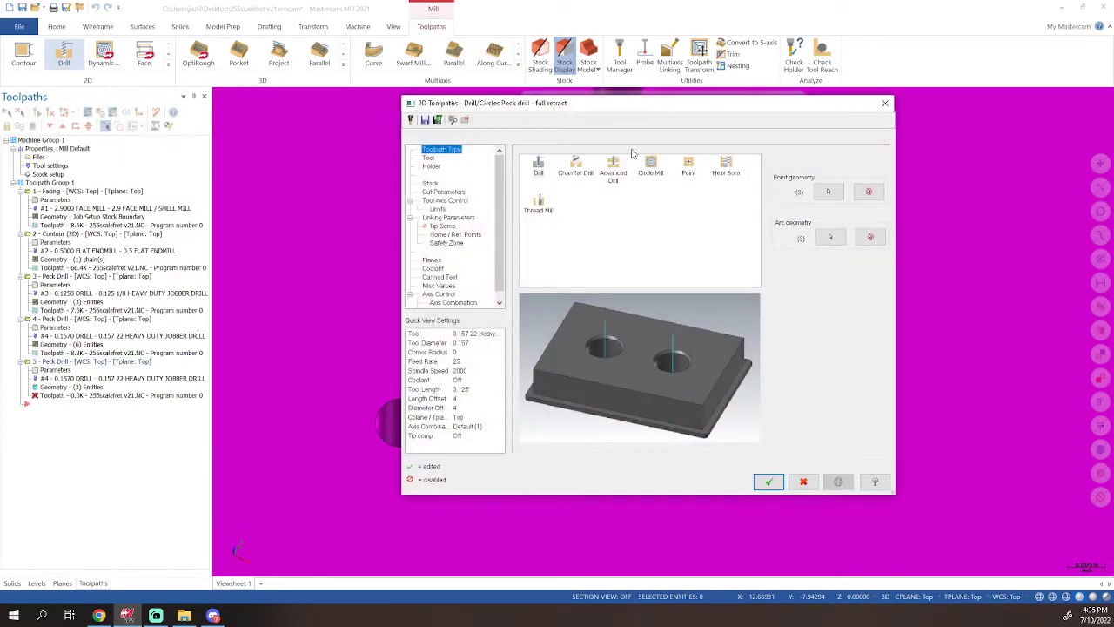
- Create a new drill tool for the operation using the 46 Jobber standard size with 0.081 diameter
left_click(429, 158)
right_click(622, 228)
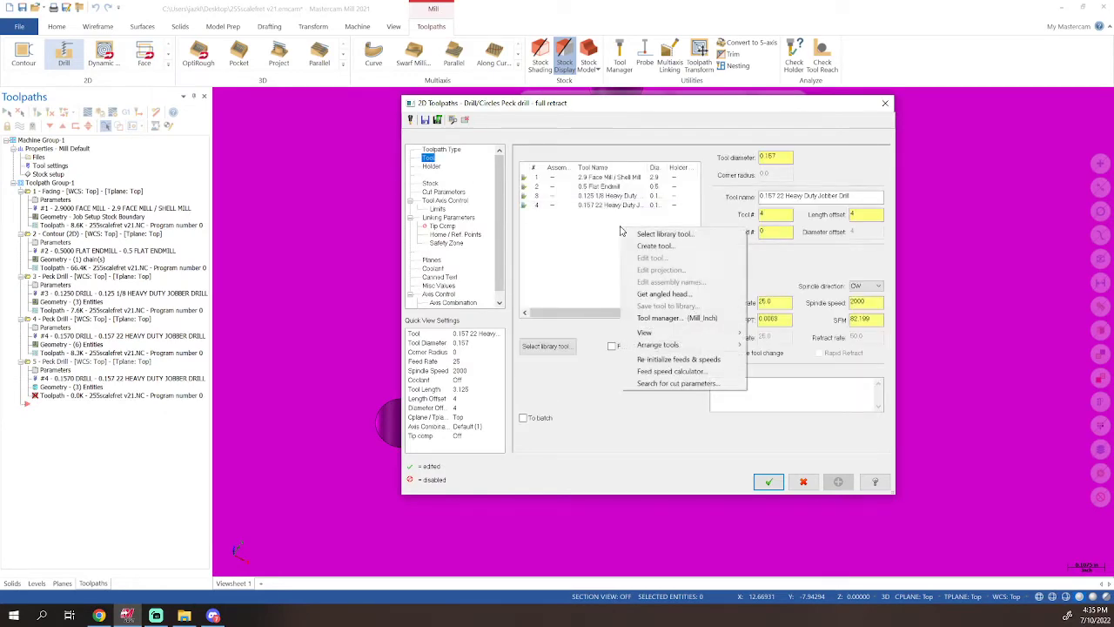
left_click(669, 249)
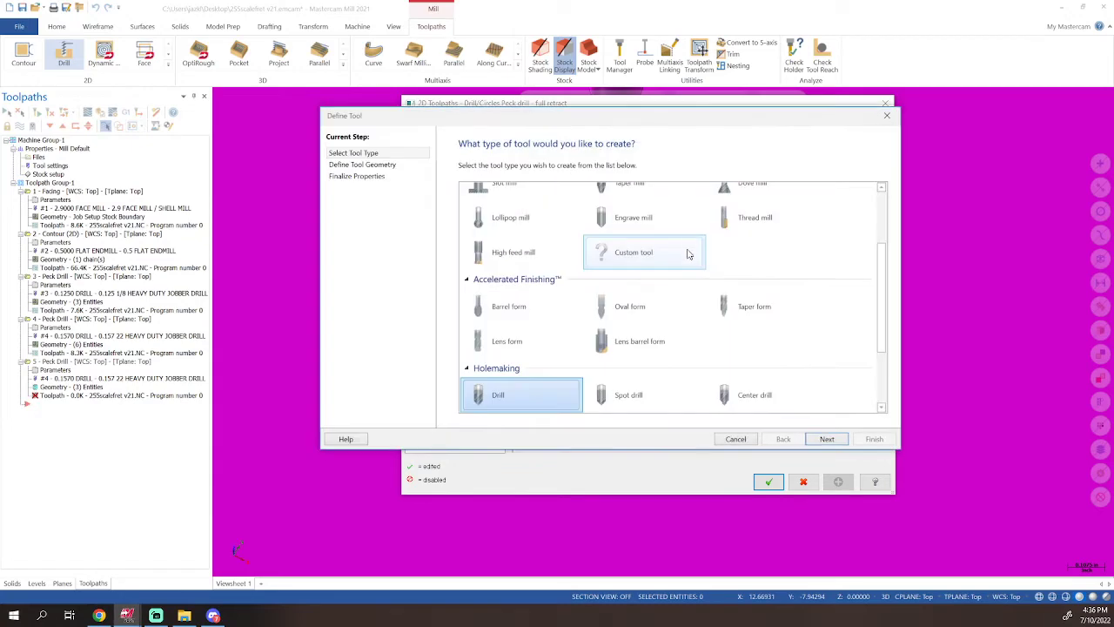
double_click(527, 396)
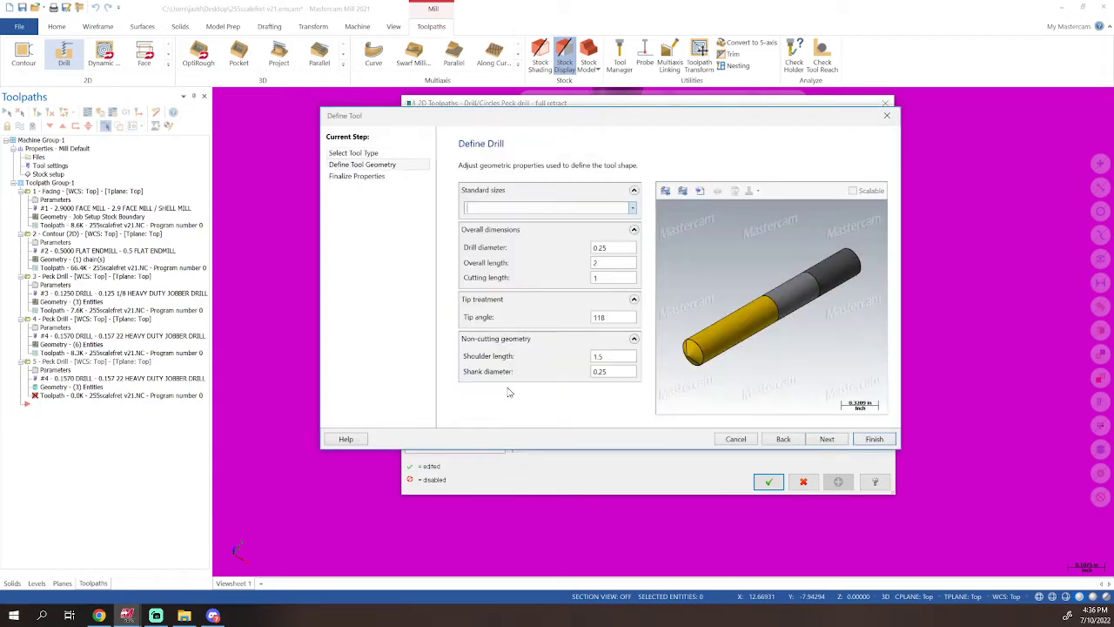
left_click(632, 206)
scroll(547, 325, "down", 6)
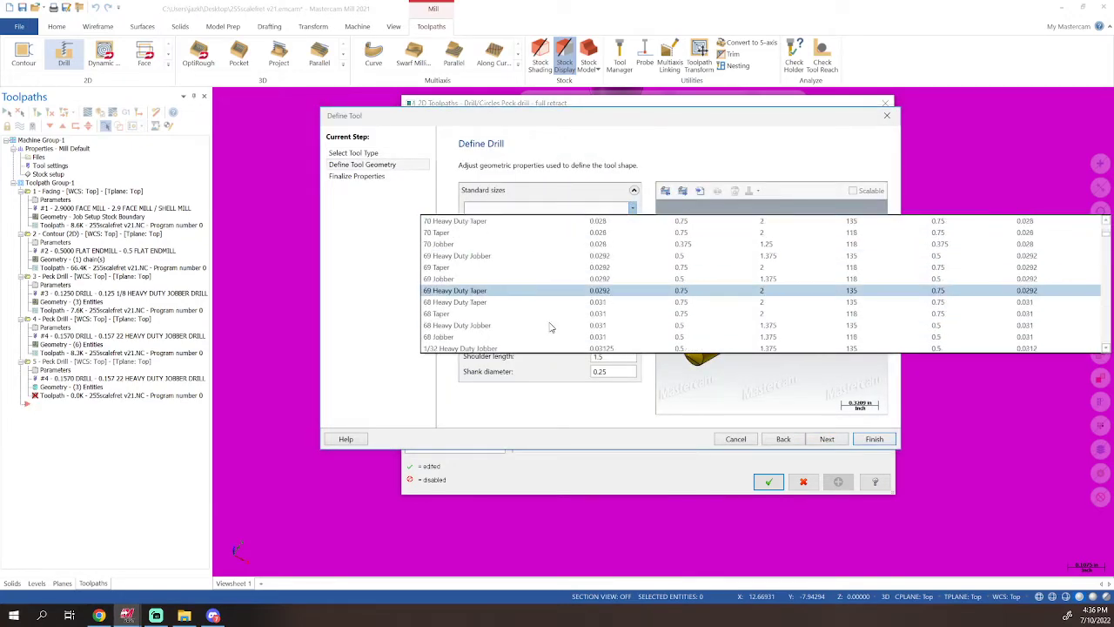
scroll(551, 327, "down", 10)
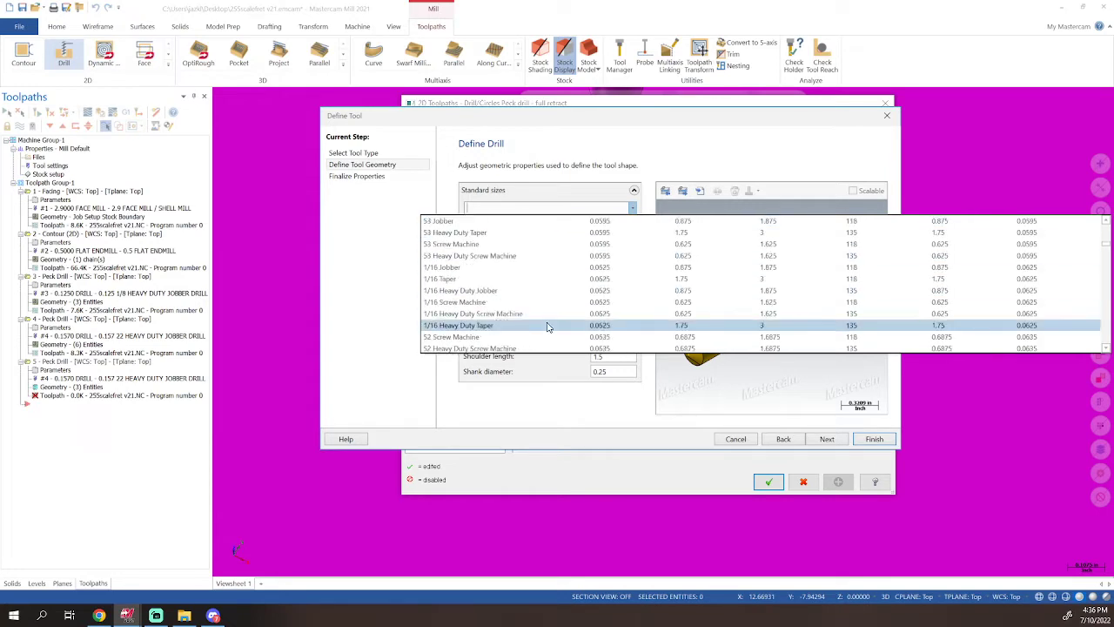
scroll(545, 313, "down", 10)
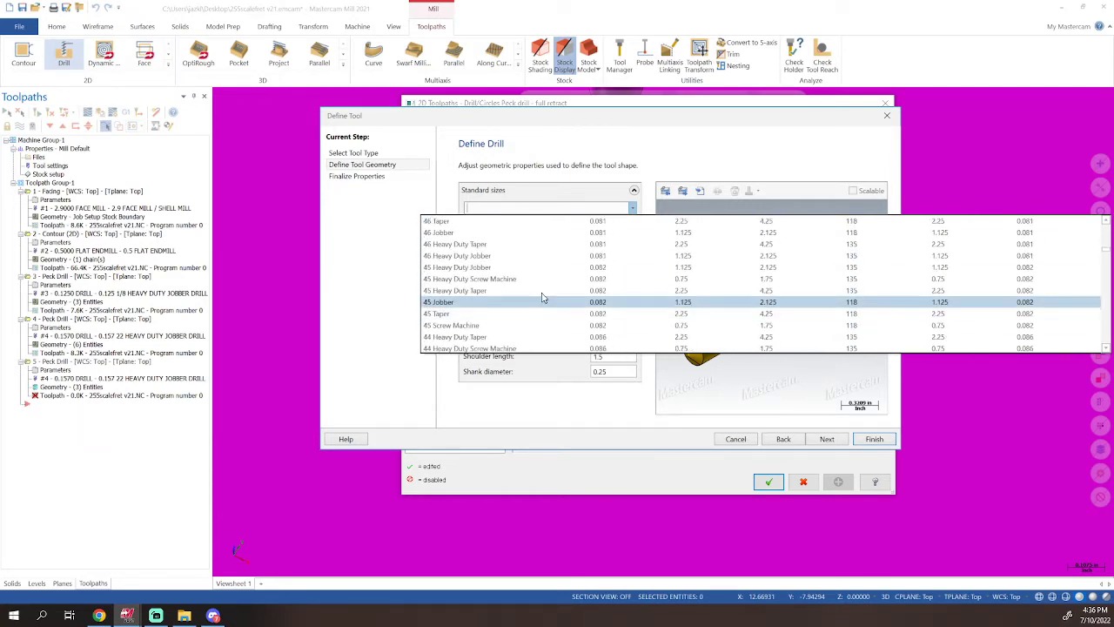
scroll(550, 261, "up", 1)
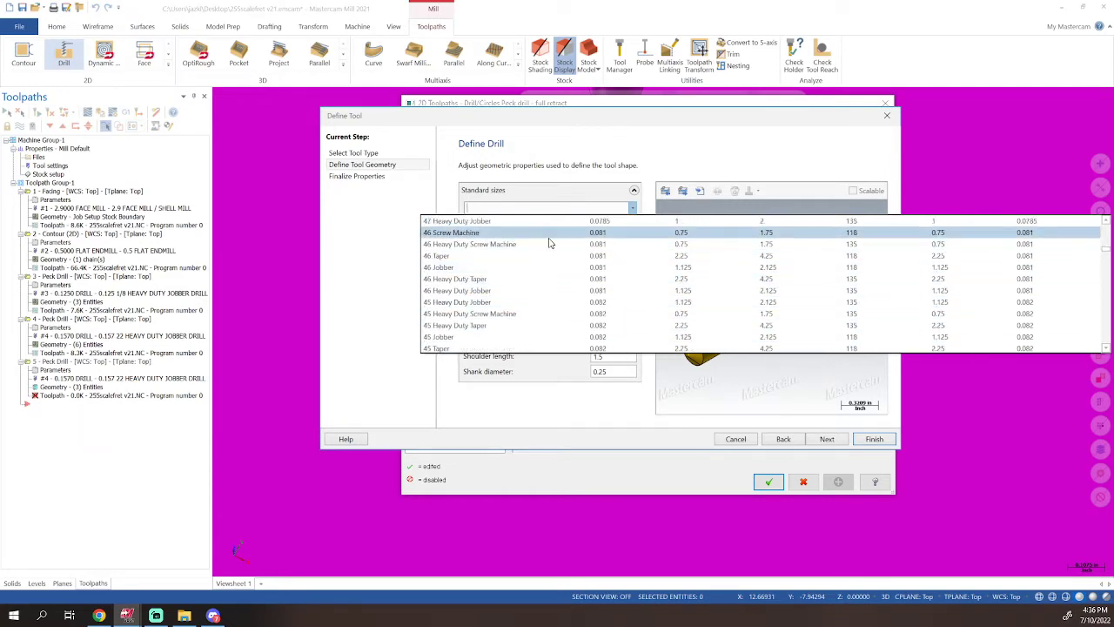
scroll(550, 243, "up", 1)
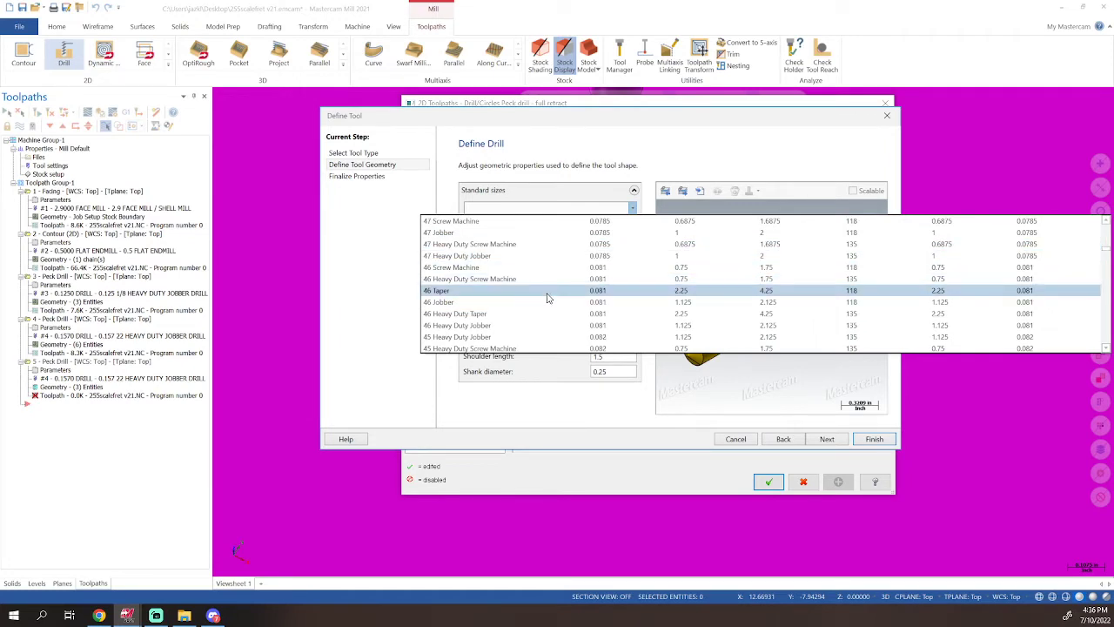
left_click(547, 306)
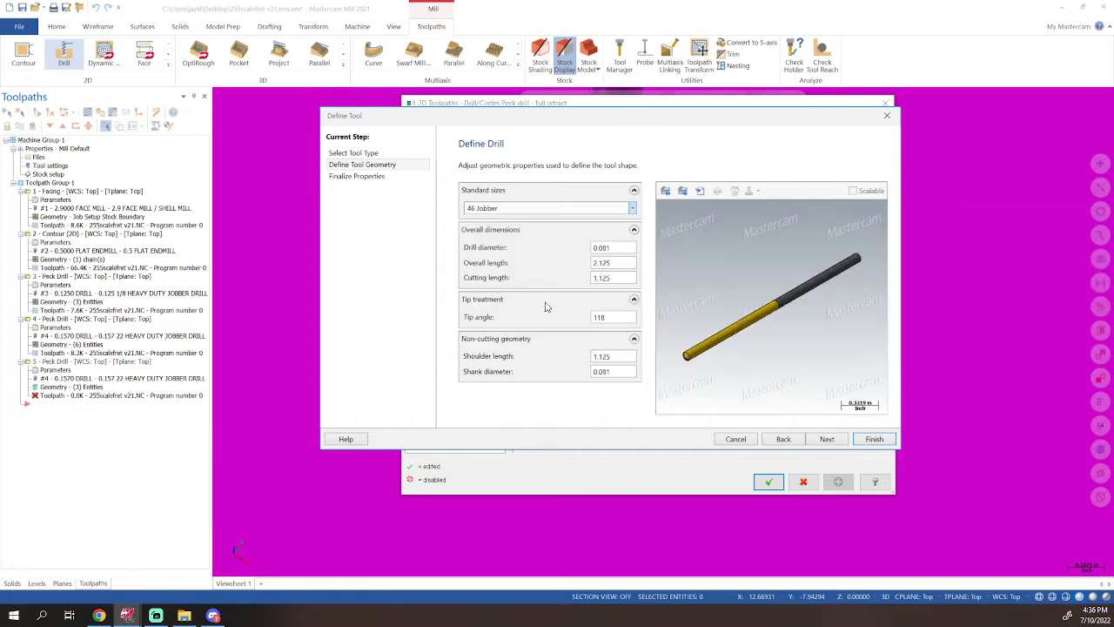
left_click(874, 438)
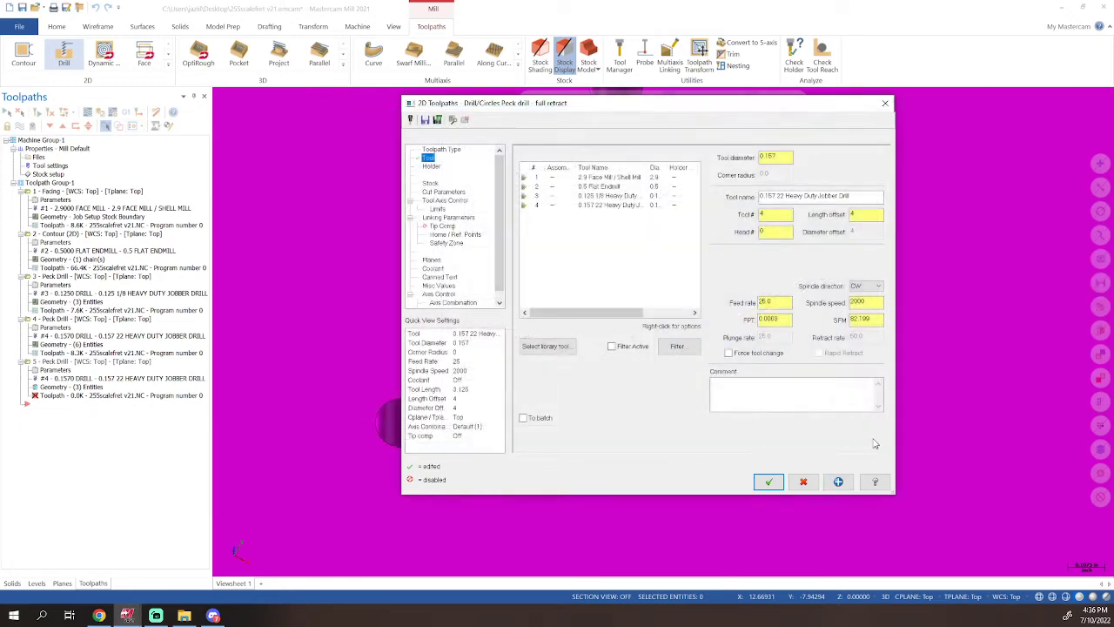
- Keep the Peck Drill cycle in the cut parameters and set the peck amount to 0.1
left_click(444, 192)
left_click(663, 164)
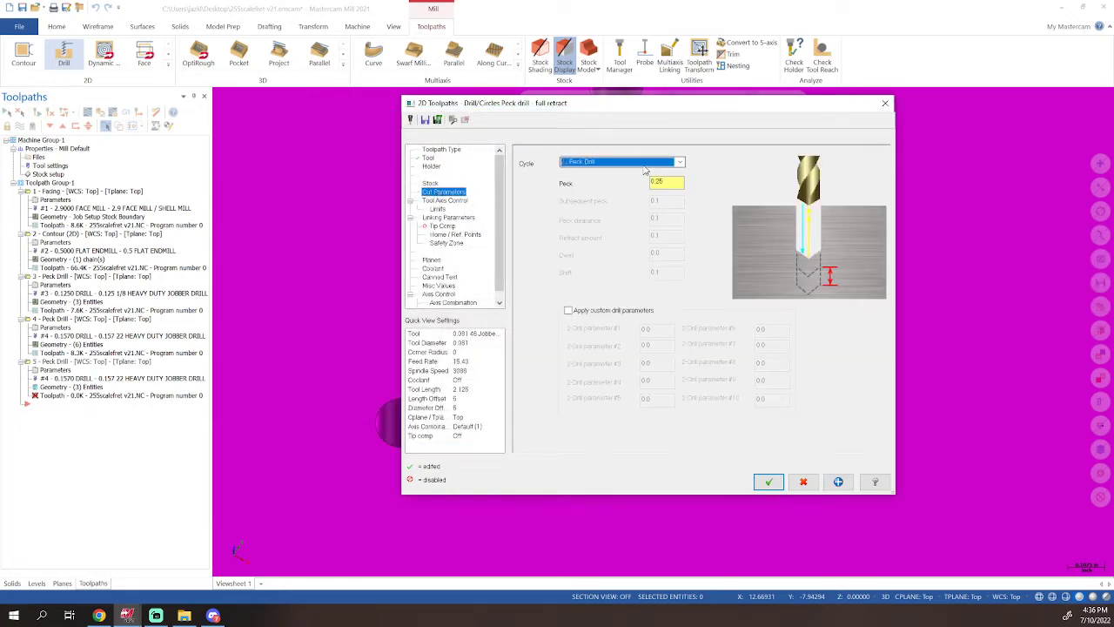
left_click(613, 180)
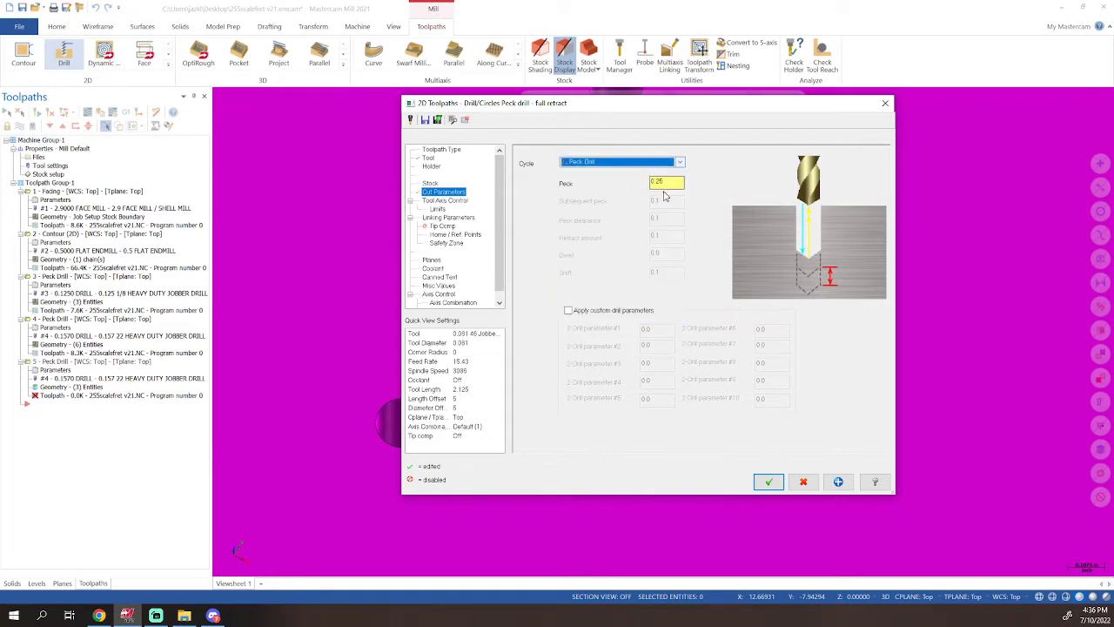
type("1")
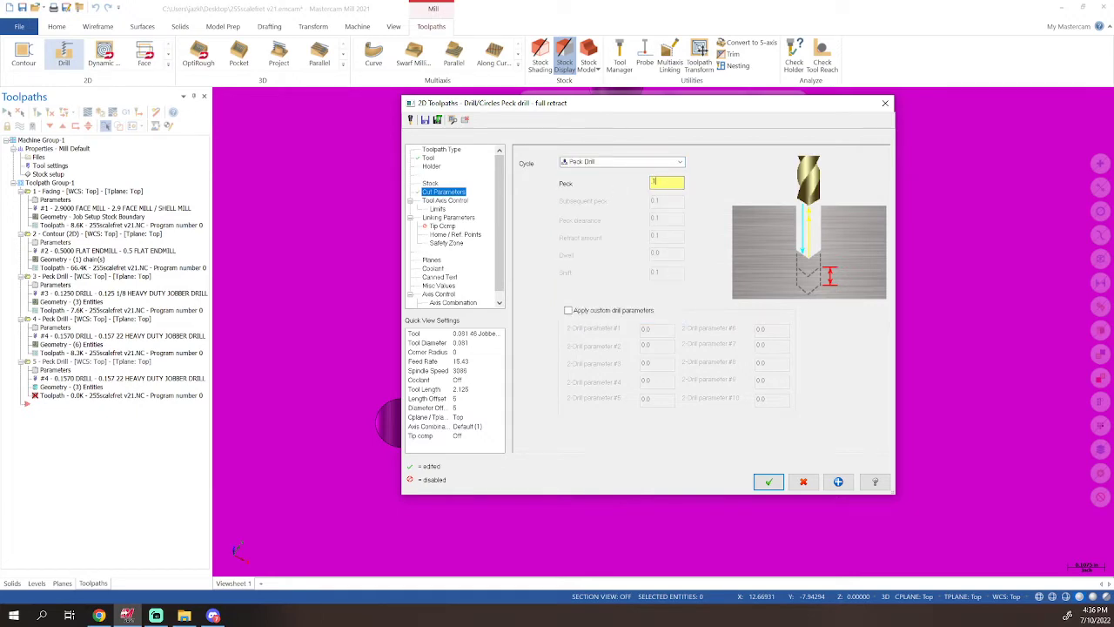
key("Return")
- Review the linking parameters and accept the operation to generate the three-hole peck drill toolpath
left_click(436, 210)
left_click(449, 218)
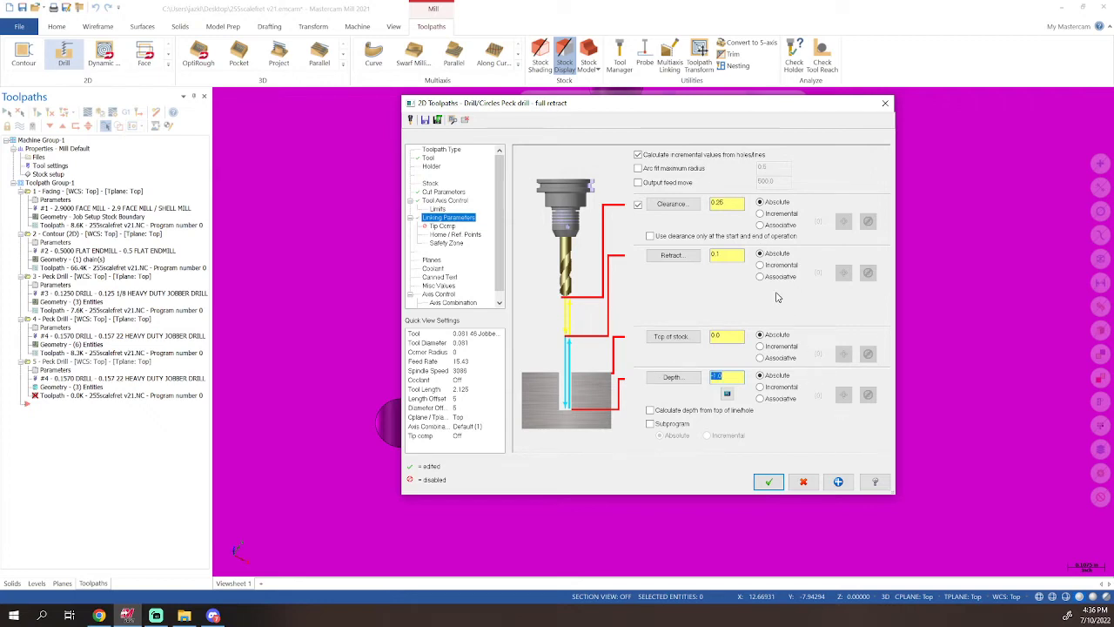
left_click(770, 481)
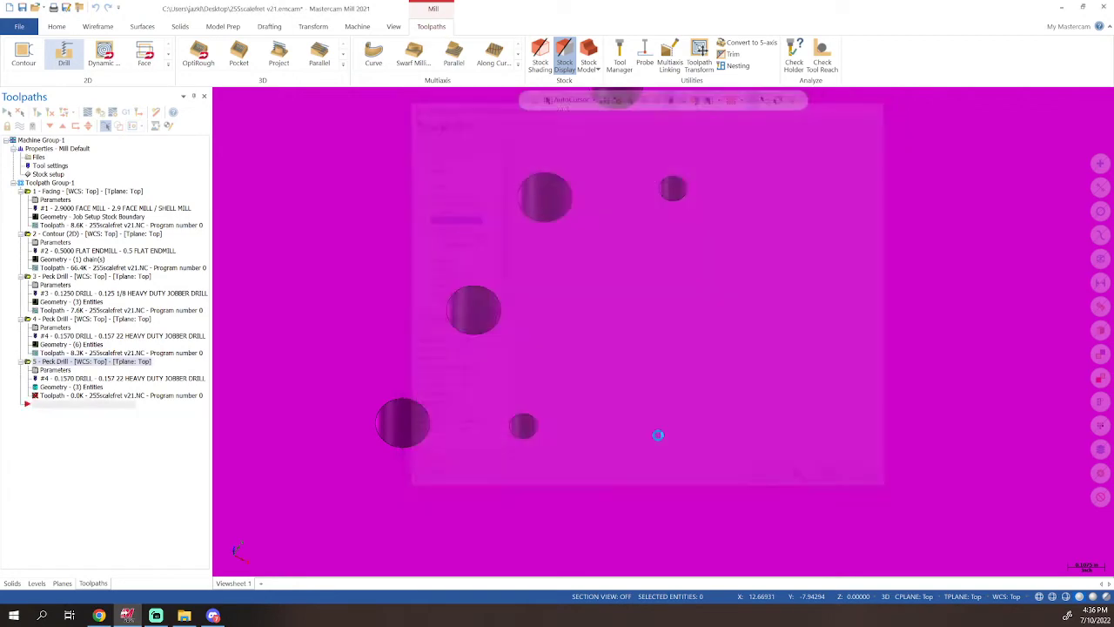
- Select Toolpath Group-1 and display the toolpaths of all its operations on the guitar body
scroll(510, 315, "down", 5)
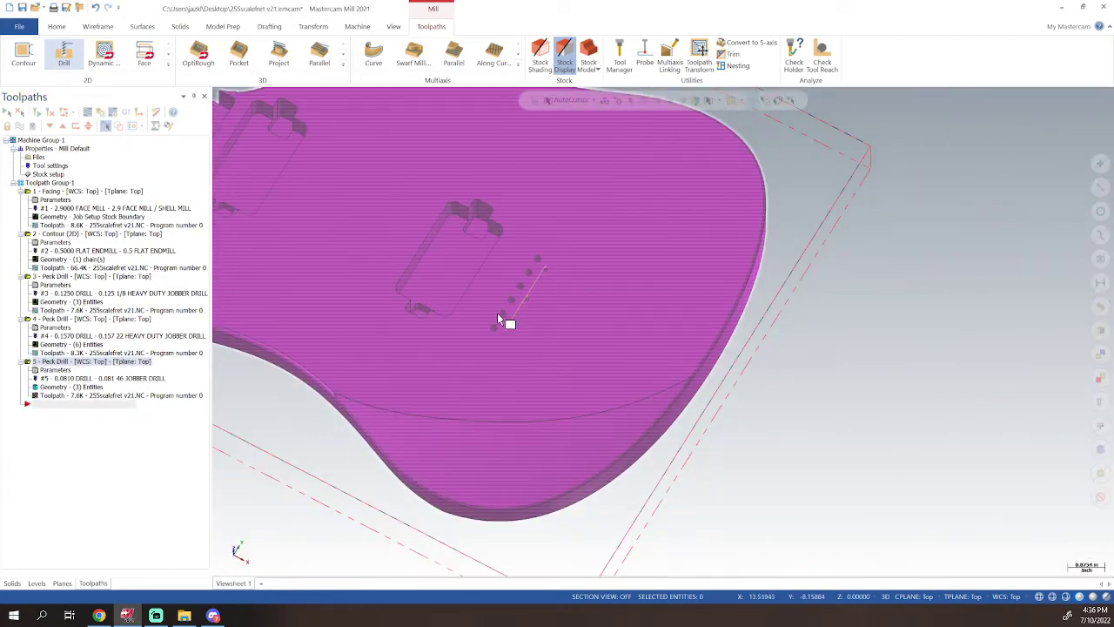
middle_click_drag(407, 233, 634, 276)
scroll(635, 276, "down", 2)
left_click(33, 182)
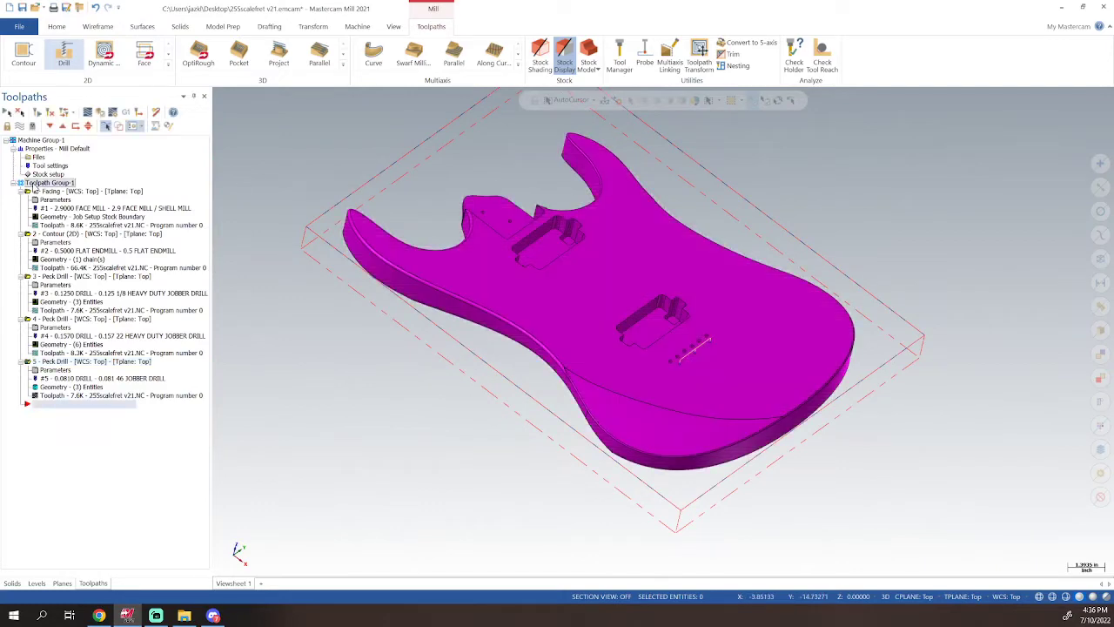
left_click(20, 126)
left_click(20, 127)
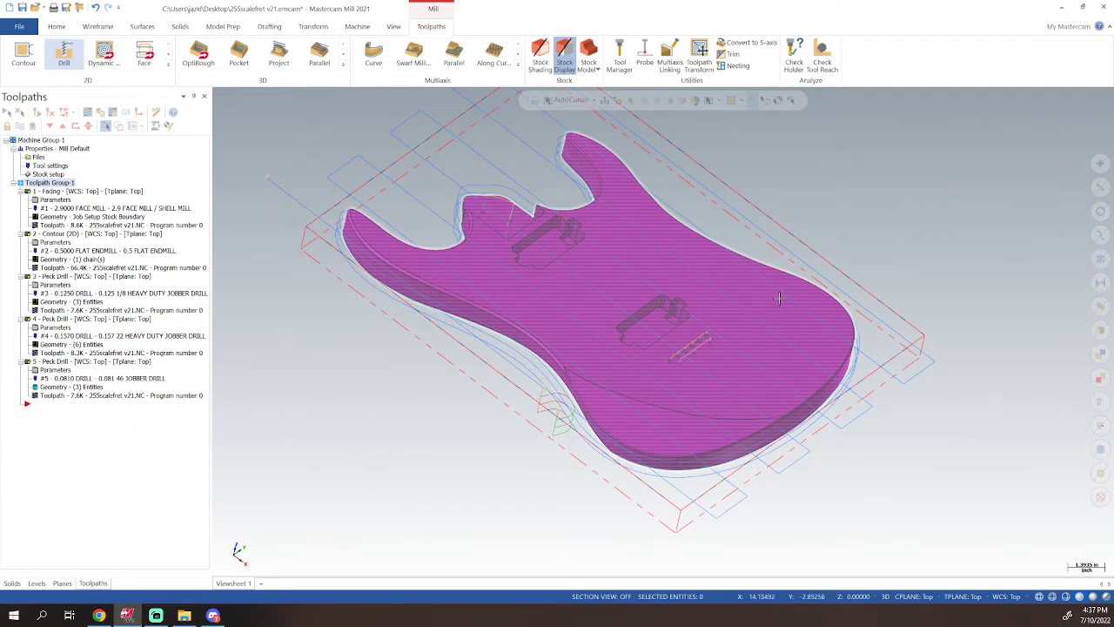
- Inspect the displayed toolpaths around the body and holes, and hide them for the whole group
scroll(484, 206, "down", 2)
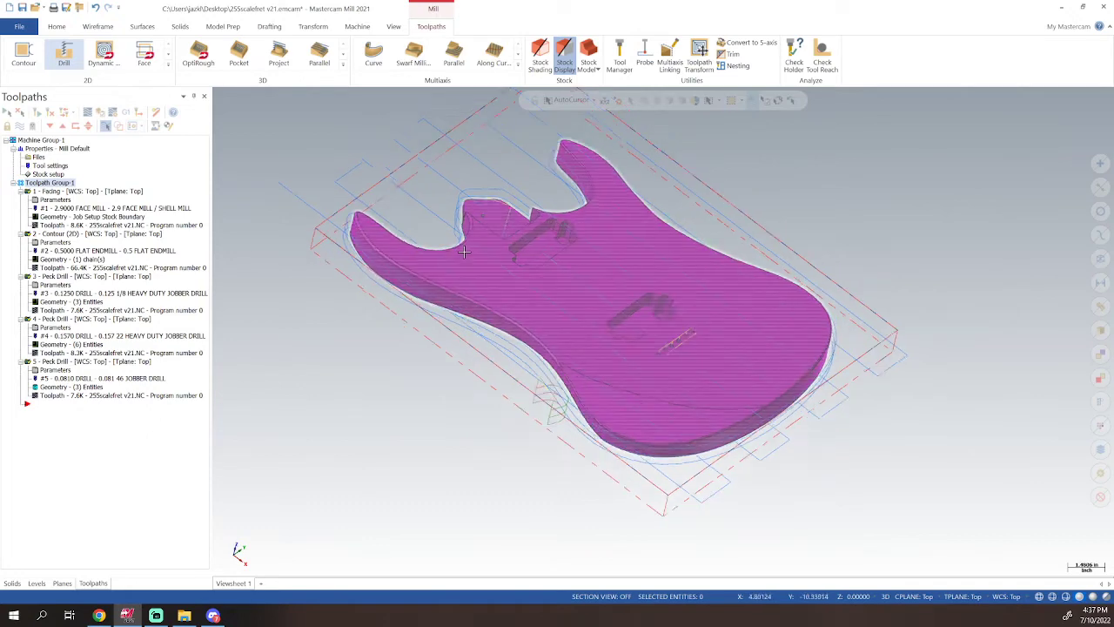
scroll(532, 215, "up", 3)
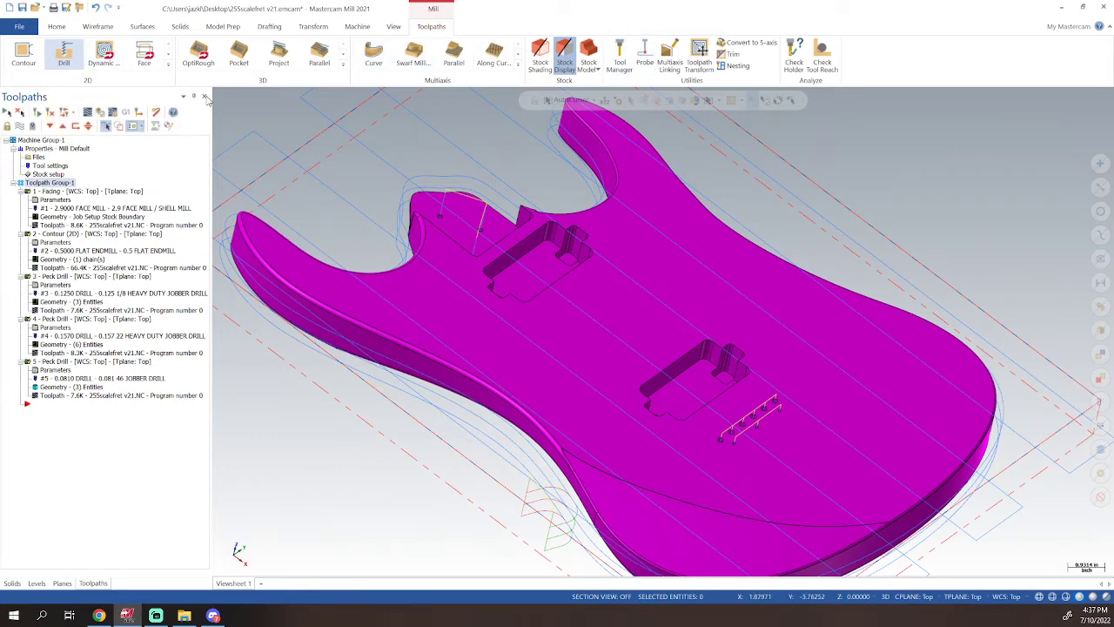
left_click(19, 126)
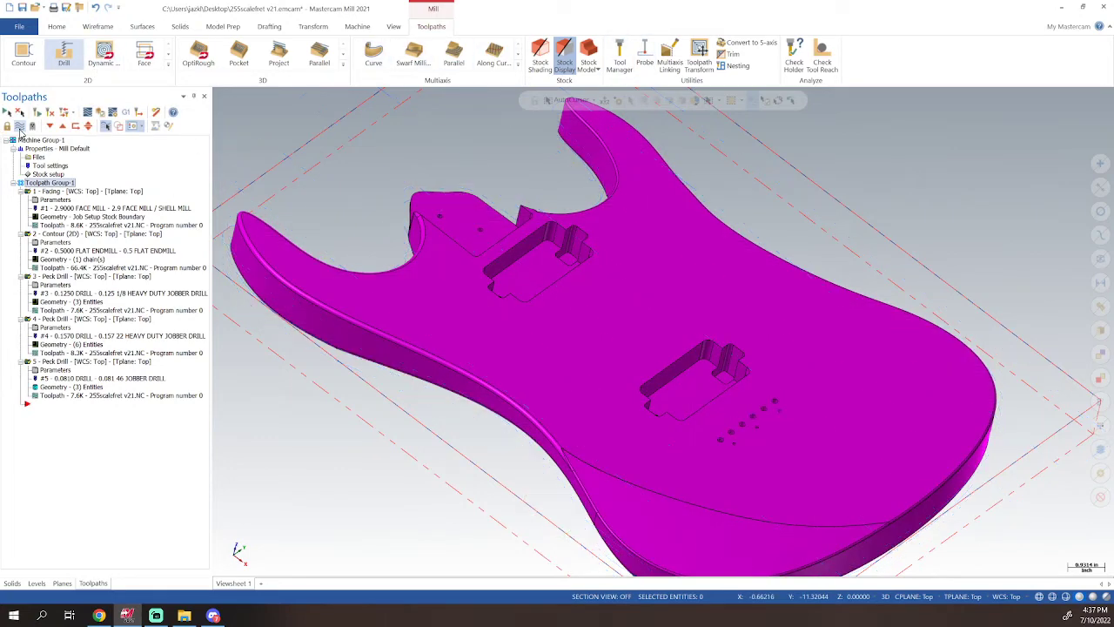
- Analyze the rounded corner edge of the main pickup pocket near the neck joint to check its radius
scroll(746, 249, "down", 5)
middle_click_drag(616, 251, 775, 409)
scroll(619, 373, "down", 2)
scroll(553, 350, "up", 4)
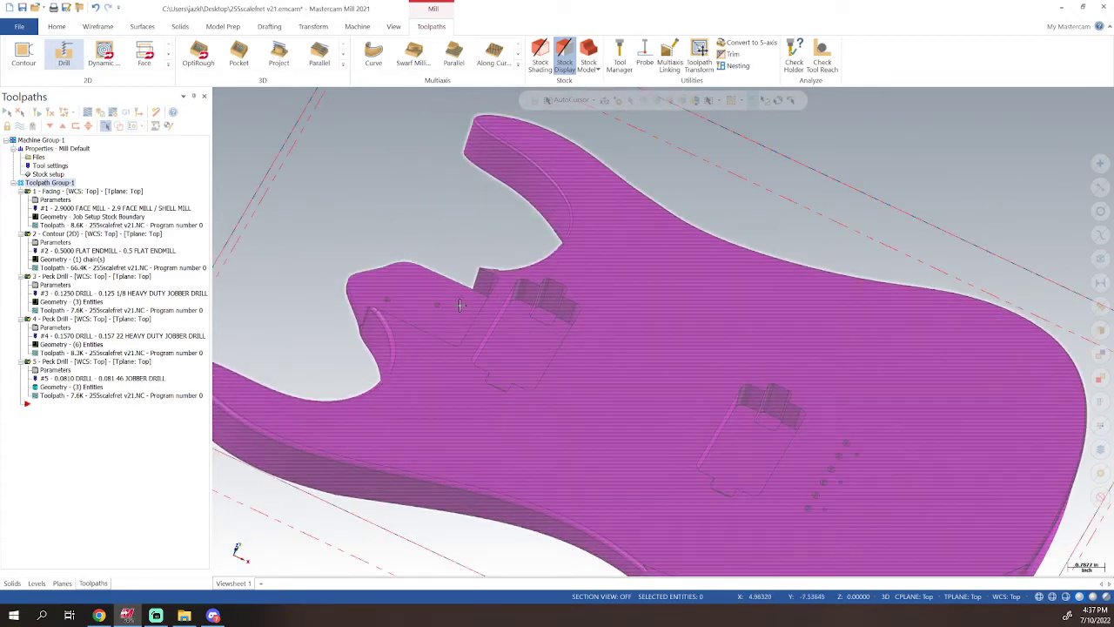
mouse_move(529, 320)
middle_mouse_down("shift")
mouse_move(528, 336)
mouse_move(585, 273)
middle_mouse_up("shift")
scroll(595, 225, "up", 4)
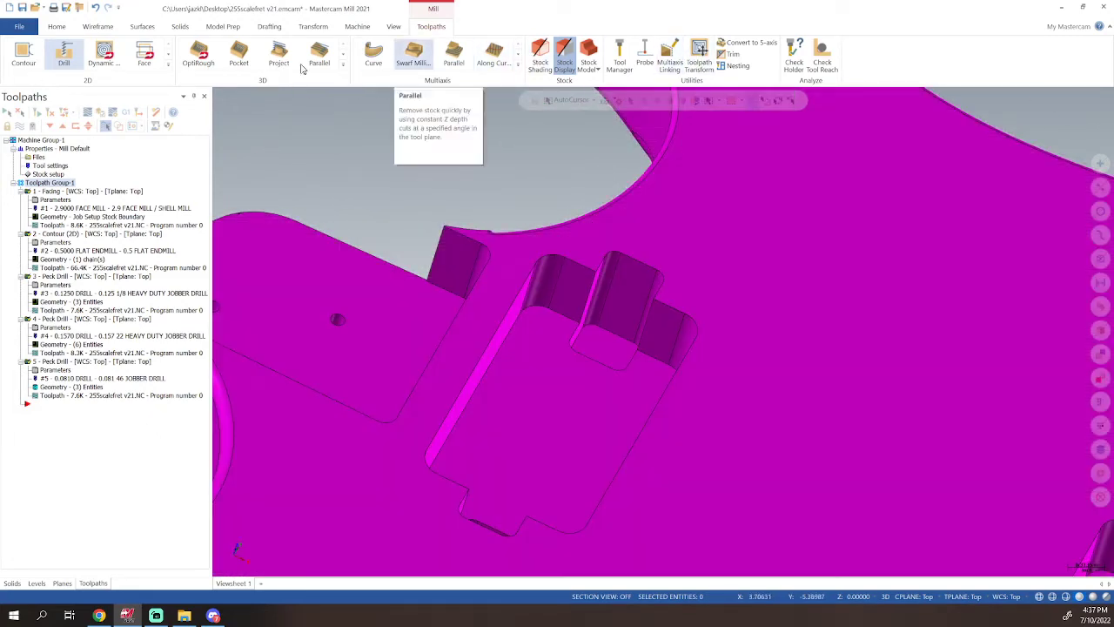
left_click(57, 26)
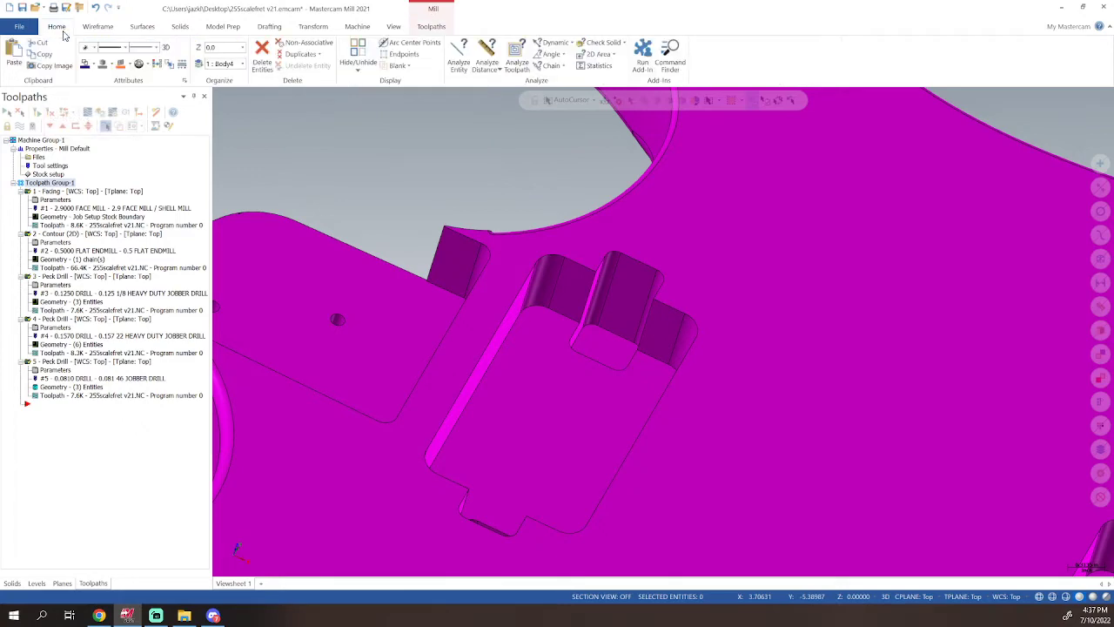
left_click(461, 61)
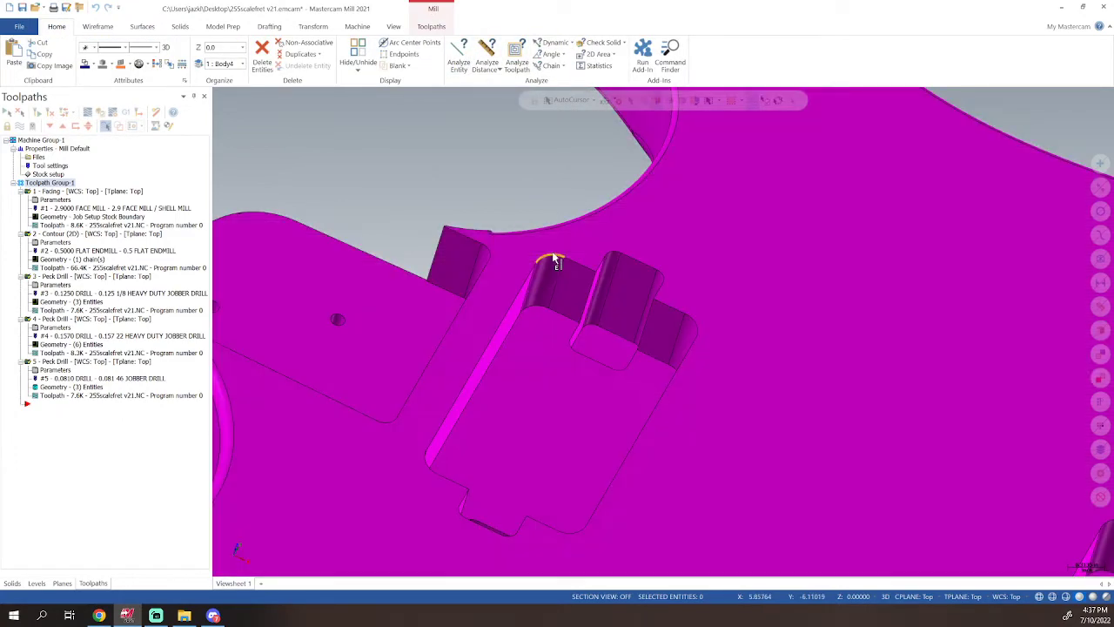
left_click(554, 258)
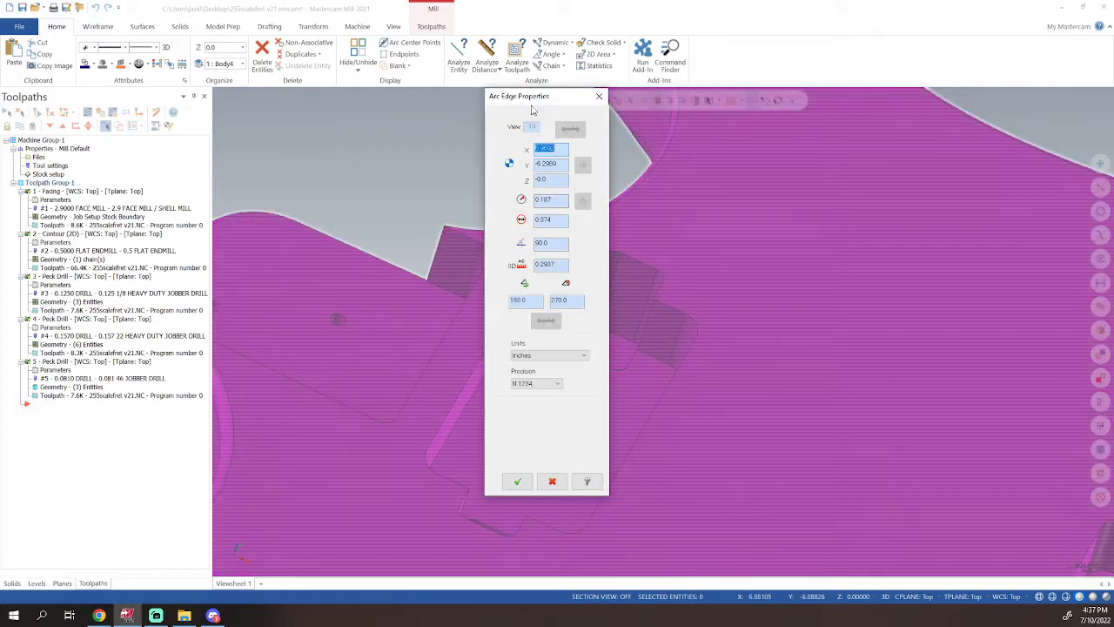
left_click_drag(533, 109, 813, 128)
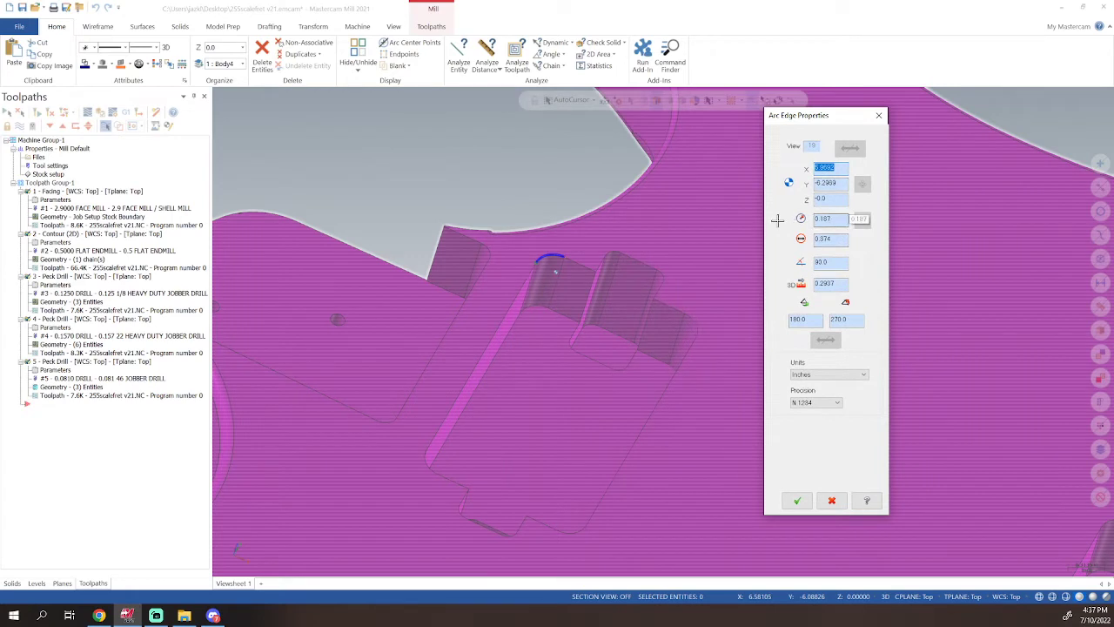
left_click(823, 218)
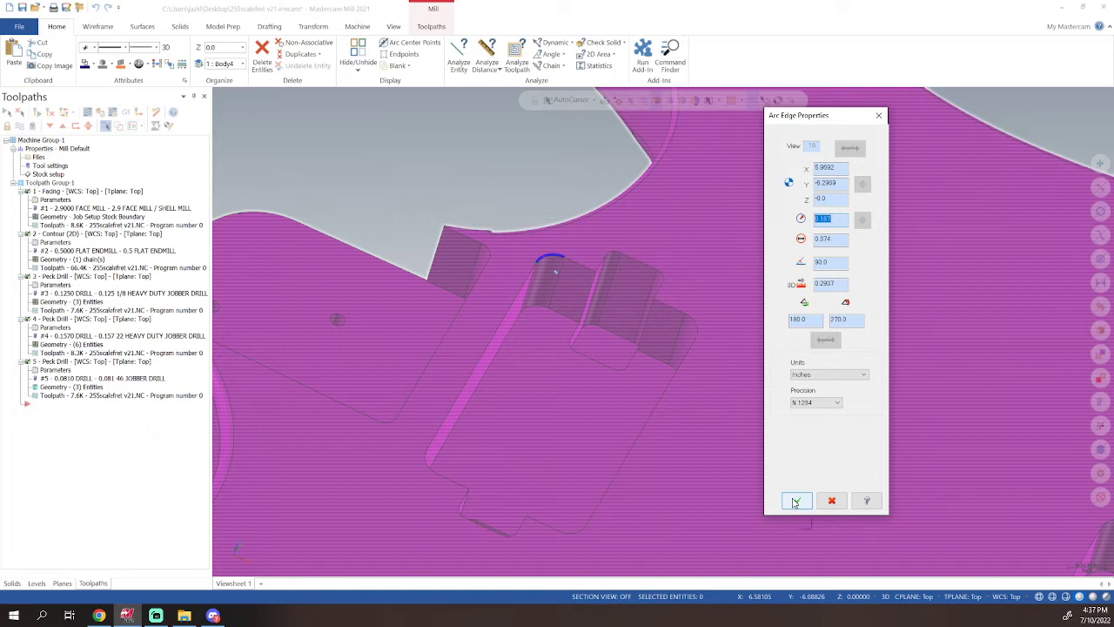
left_click(795, 502)
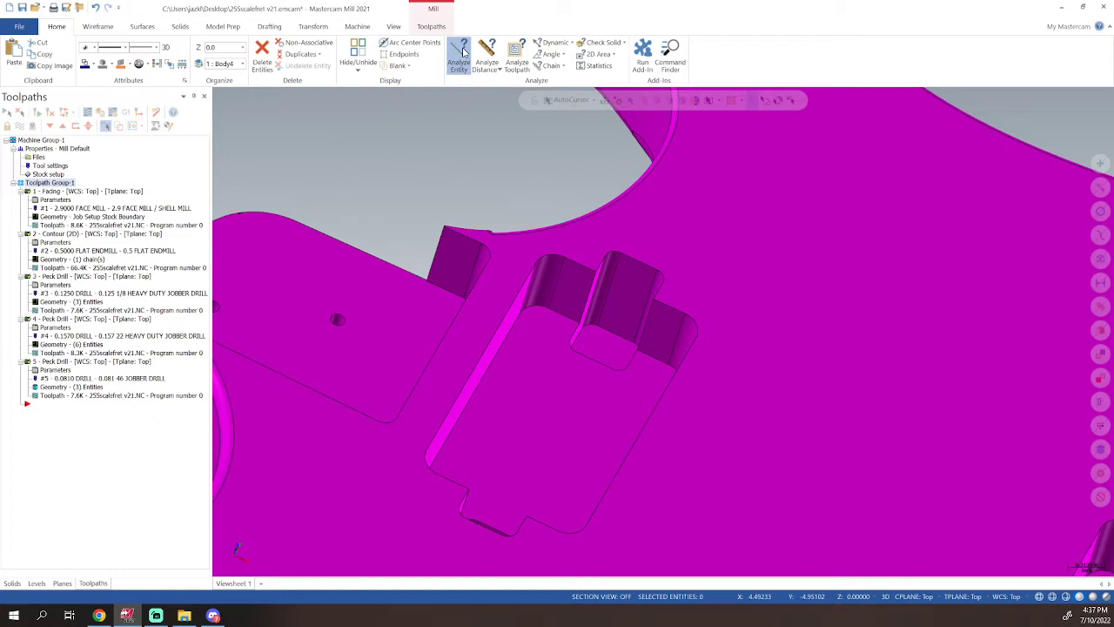
- Analyze the corner edge of the small tab extending from the same pickup pocket to check its radius
left_click(463, 53)
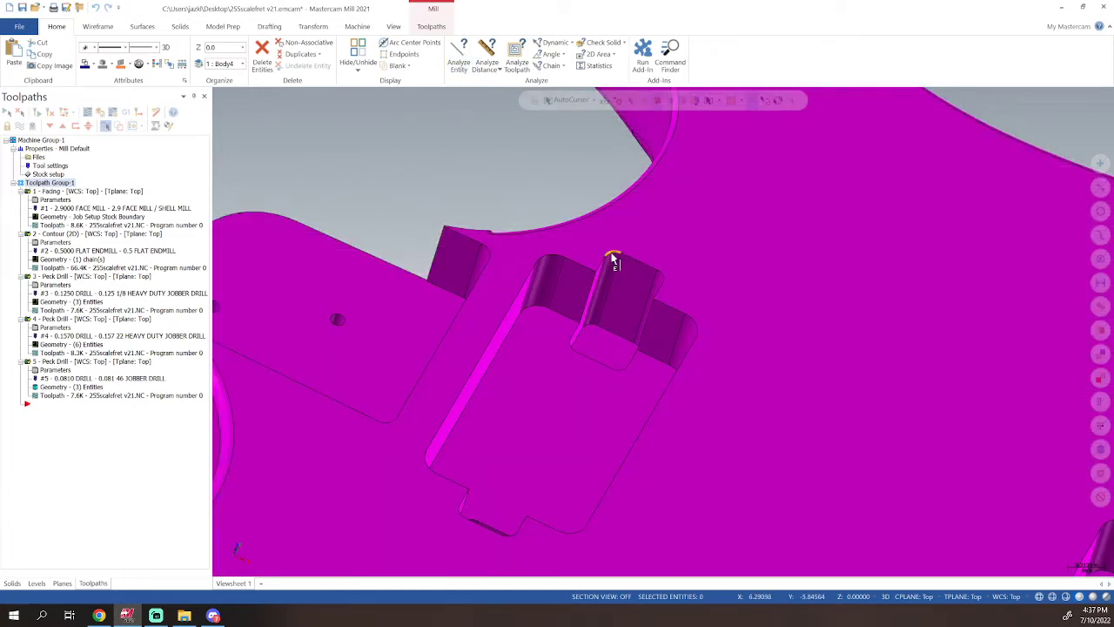
left_click(614, 258)
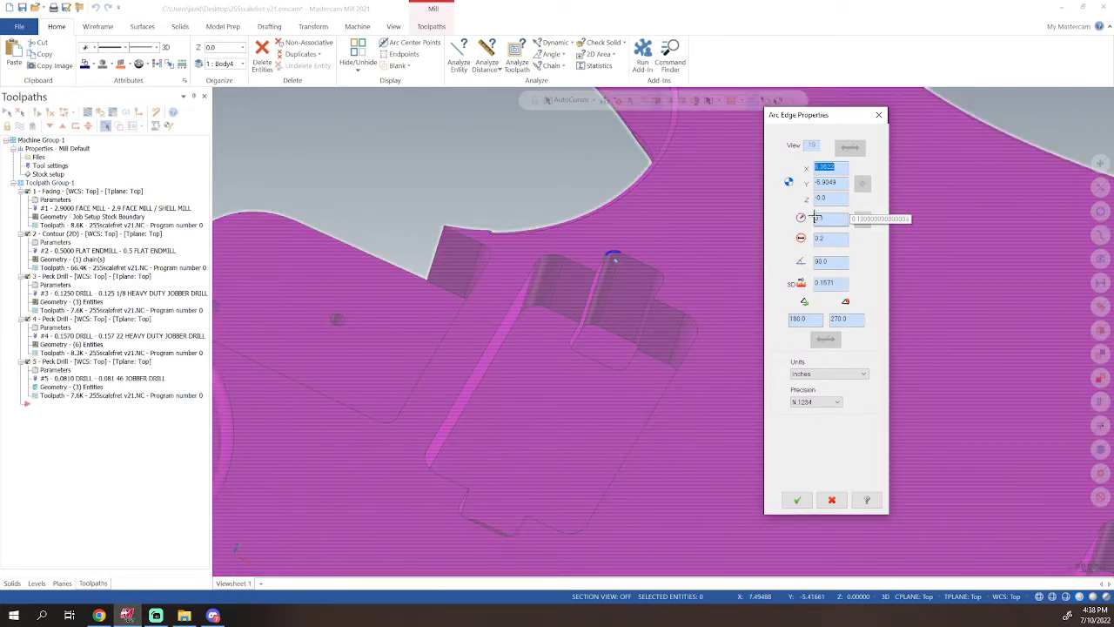
left_click(815, 216)
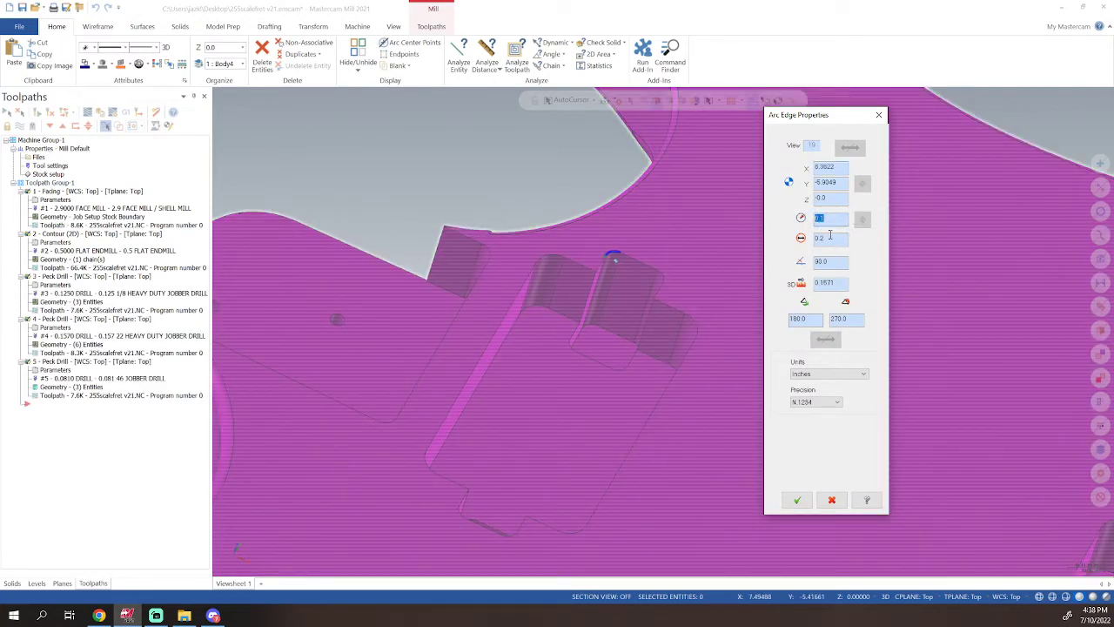
- Close the arc analysis and start a 2D Pocket toolpath with solid chaining for the two pickup pockets
left_click(798, 500)
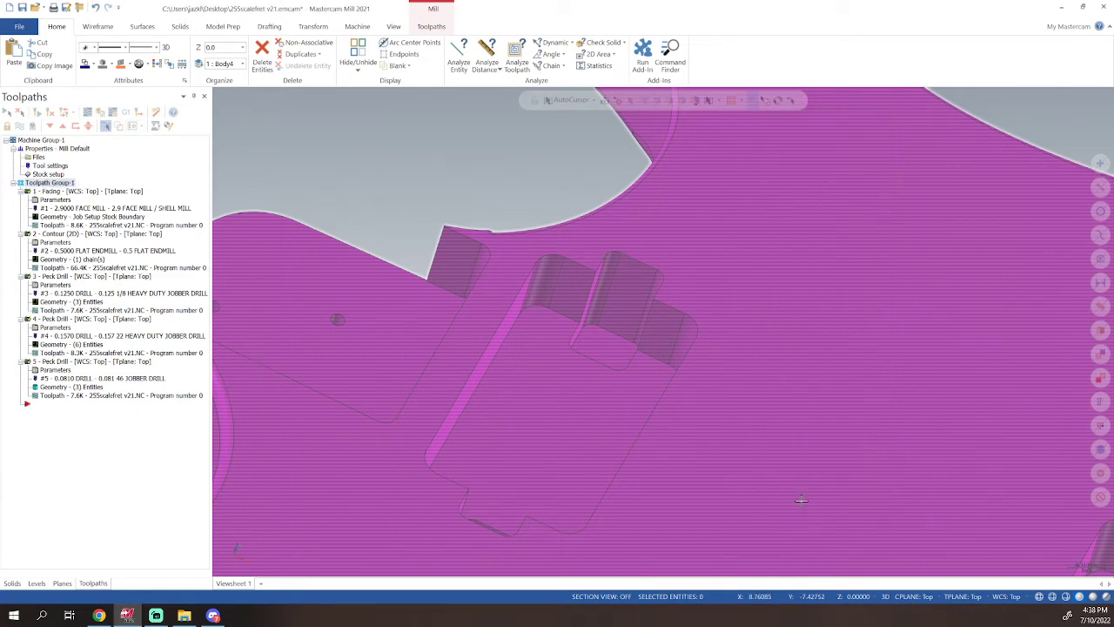
scroll(679, 274, "down", 5)
scroll(675, 286, "down", 3)
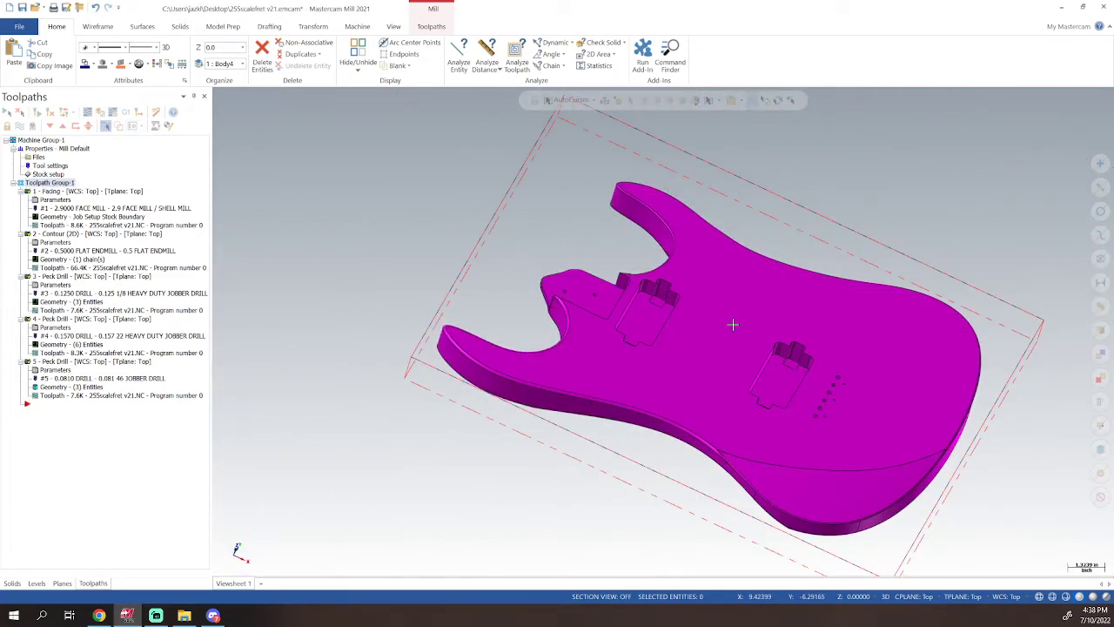
mouse_move(734, 323)
middle_mouse_down()
mouse_move(741, 366)
mouse_move(764, 383)
mouse_move(740, 351)
mouse_move(758, 455)
mouse_move(778, 348)
mouse_move(797, 387)
mouse_move(766, 431)
mouse_move(716, 456)
mouse_move(731, 409)
mouse_move(722, 396)
mouse_move(741, 380)
mouse_move(667, 386)
mouse_move(864, 354)
mouse_move(849, 387)
middle_mouse_up()
scroll(836, 409, "up", 5)
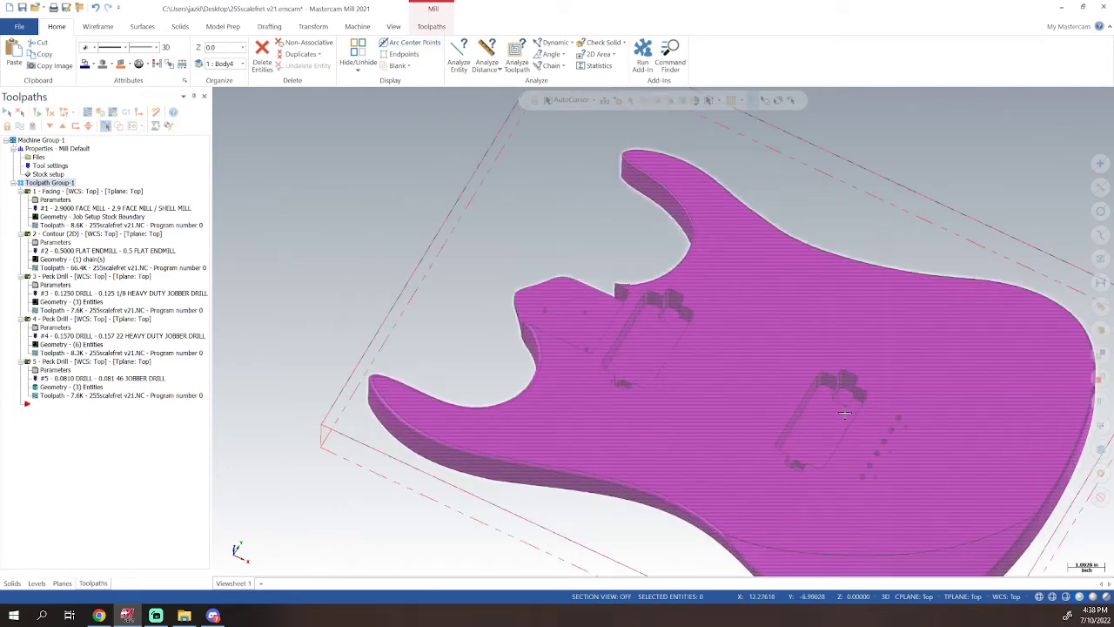
middle_click_drag(824, 429, 827, 376)
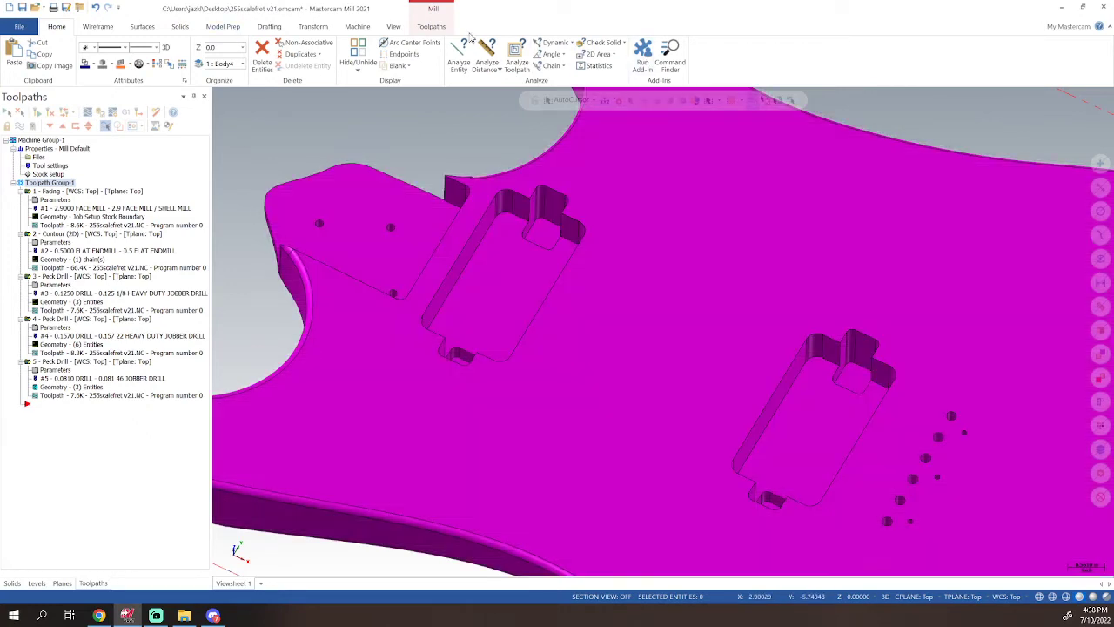
left_click(427, 27)
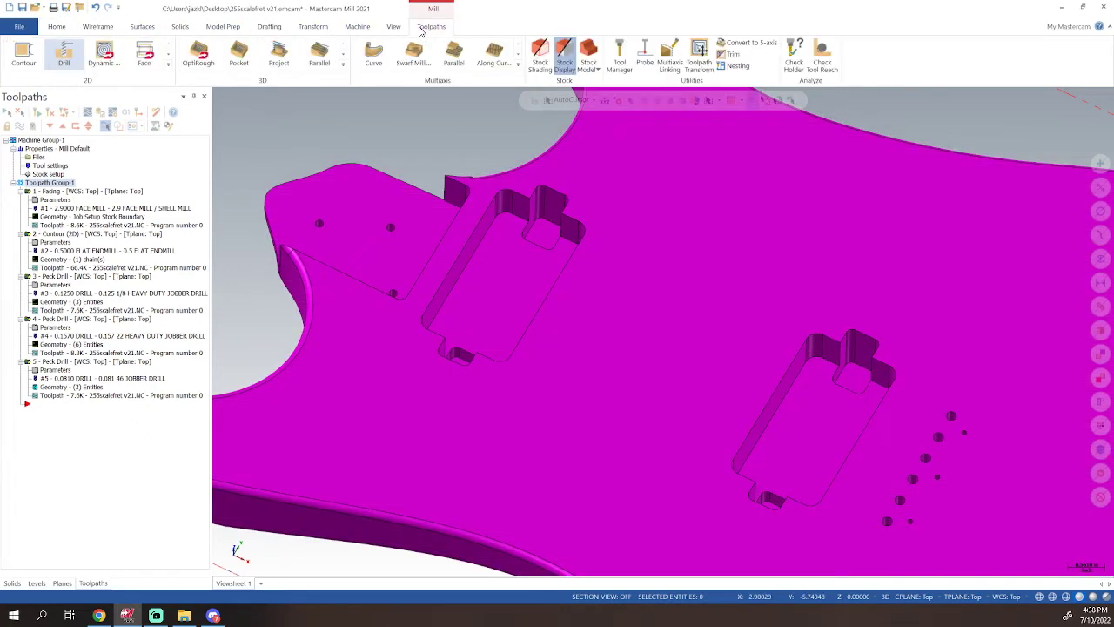
left_click(169, 67)
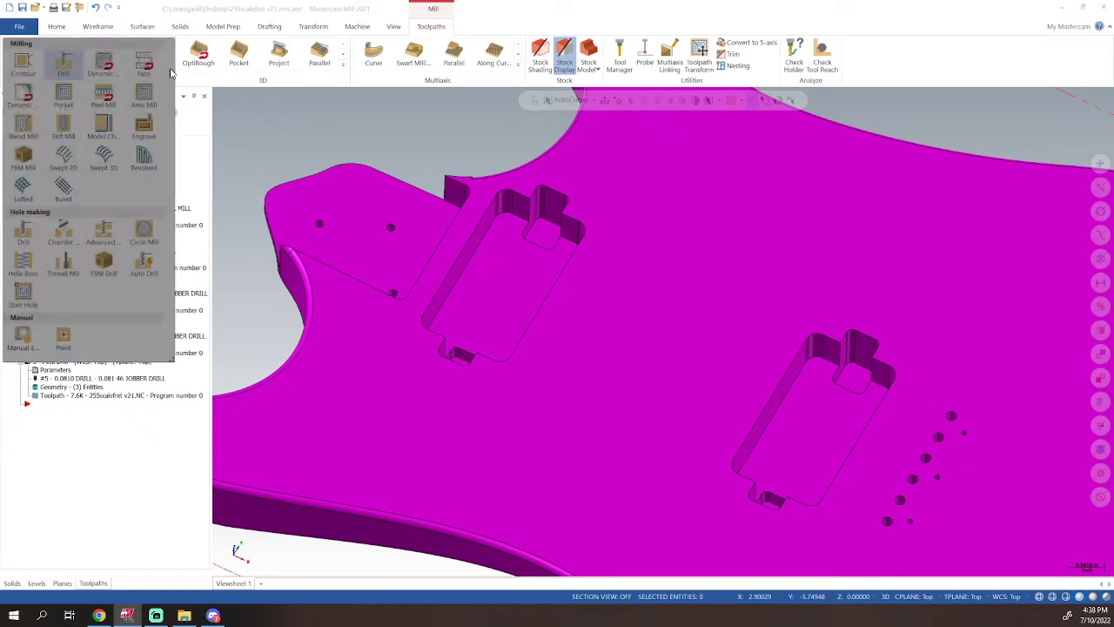
left_click(68, 97)
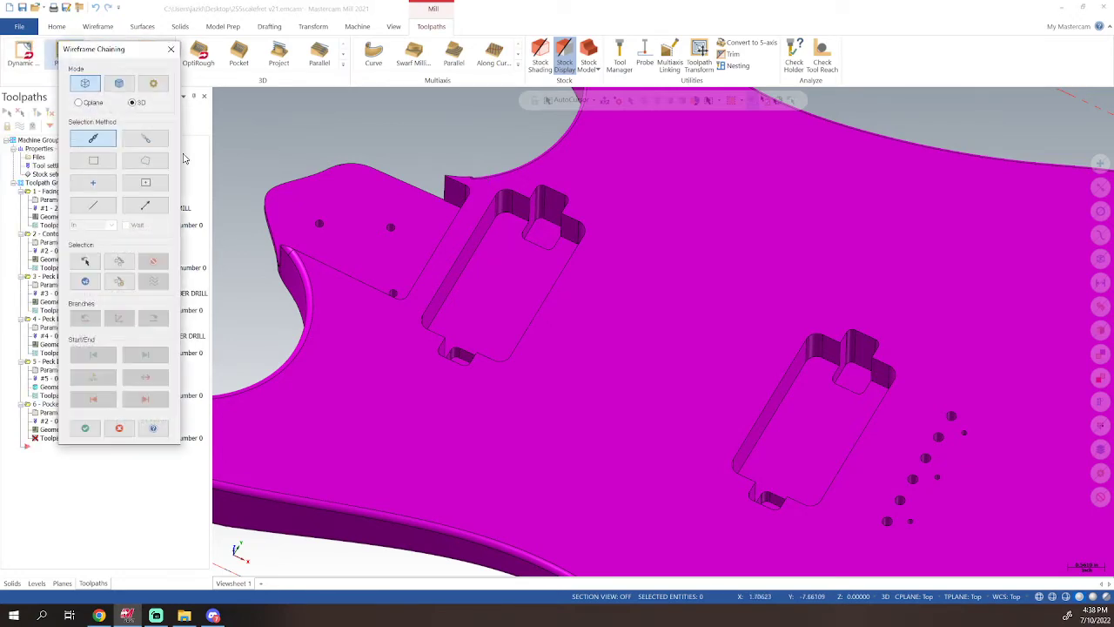
left_click(122, 85)
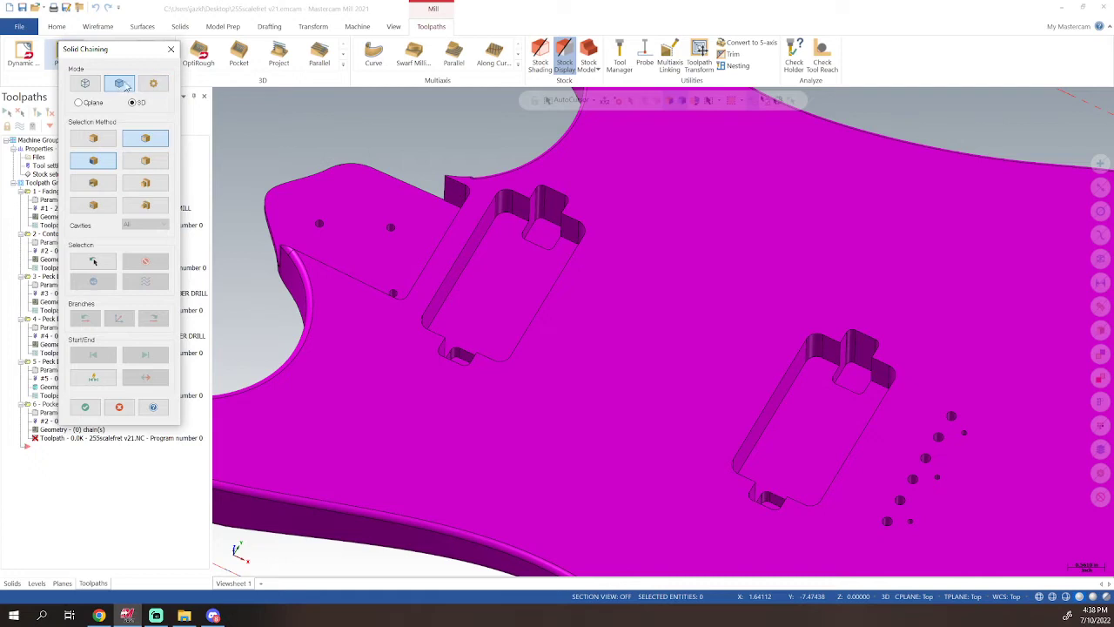
- Chain the upper edge outlines of both pickup pockets as the geometry of the Pocket toolpath
left_click_drag(113, 50, 186, 58)
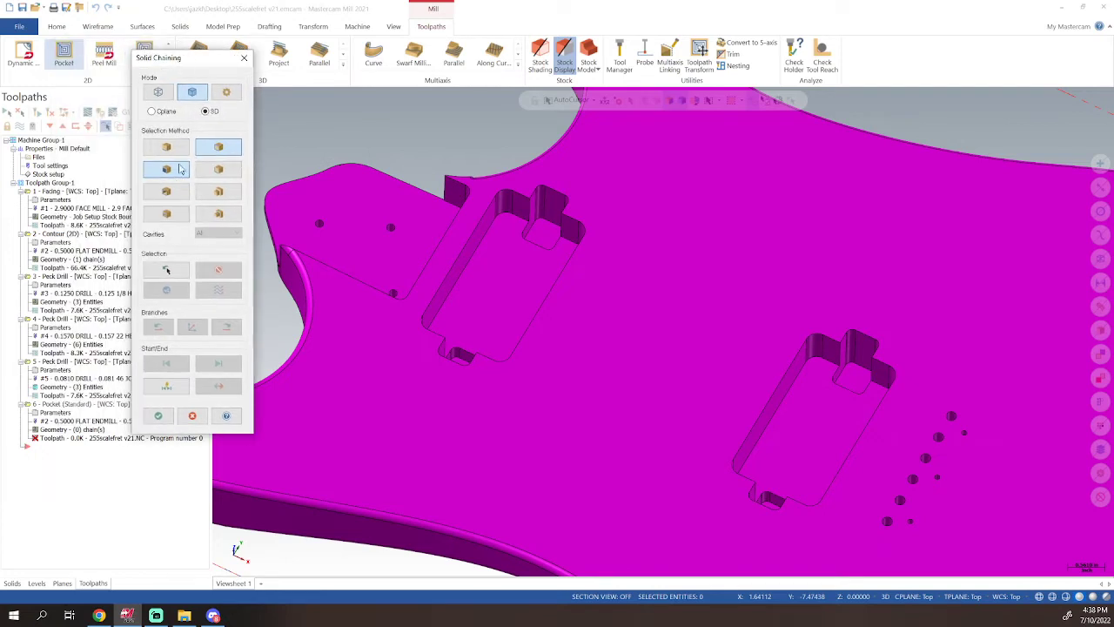
left_click(222, 149)
left_click(168, 171)
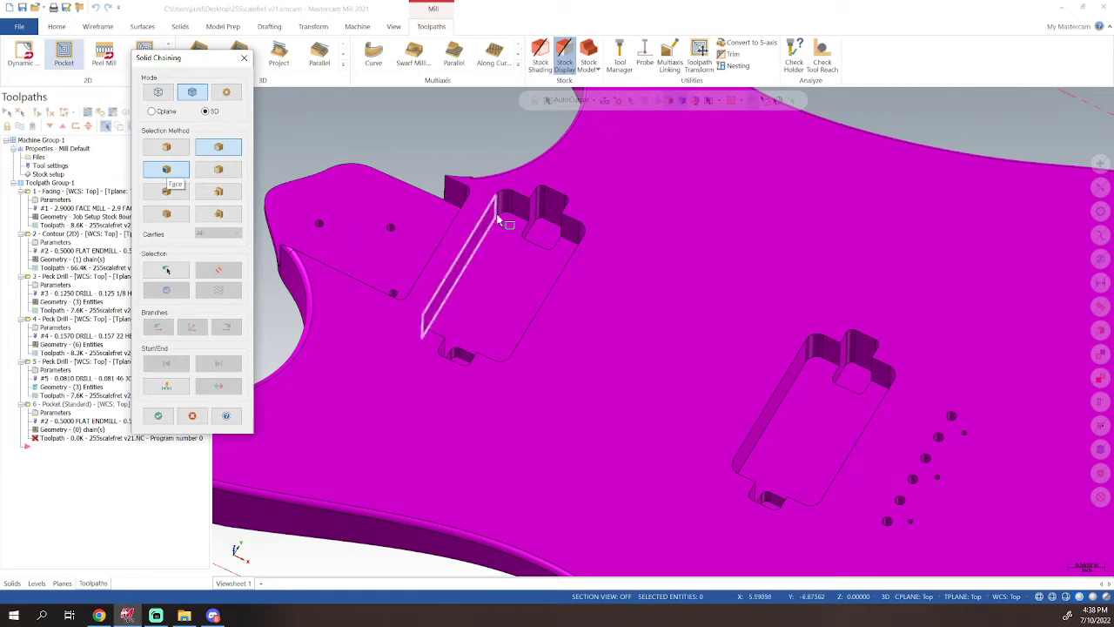
scroll(516, 297, "down", 2)
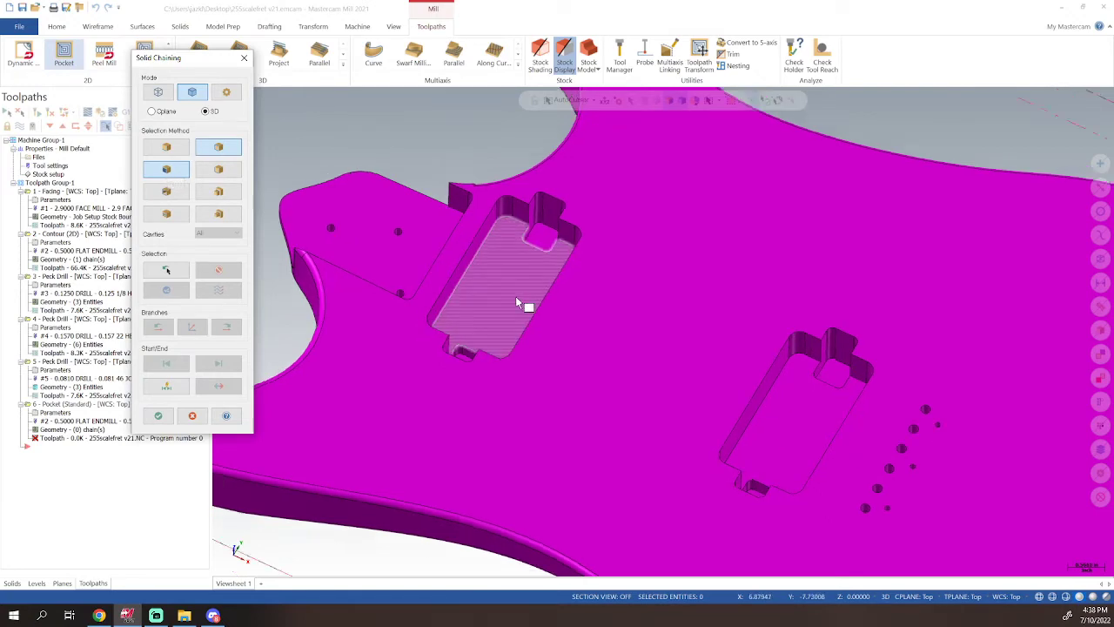
scroll(509, 258, "up", 3)
middle_click_drag(514, 251, 462, 248)
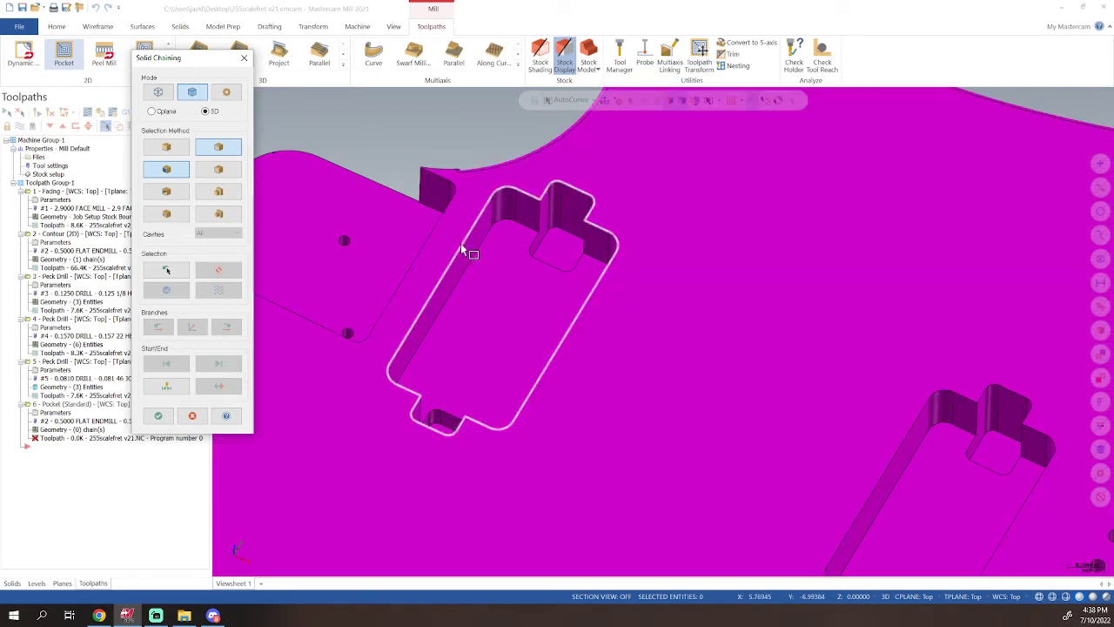
left_click(462, 250)
middle_click_drag(622, 286, 915, 416)
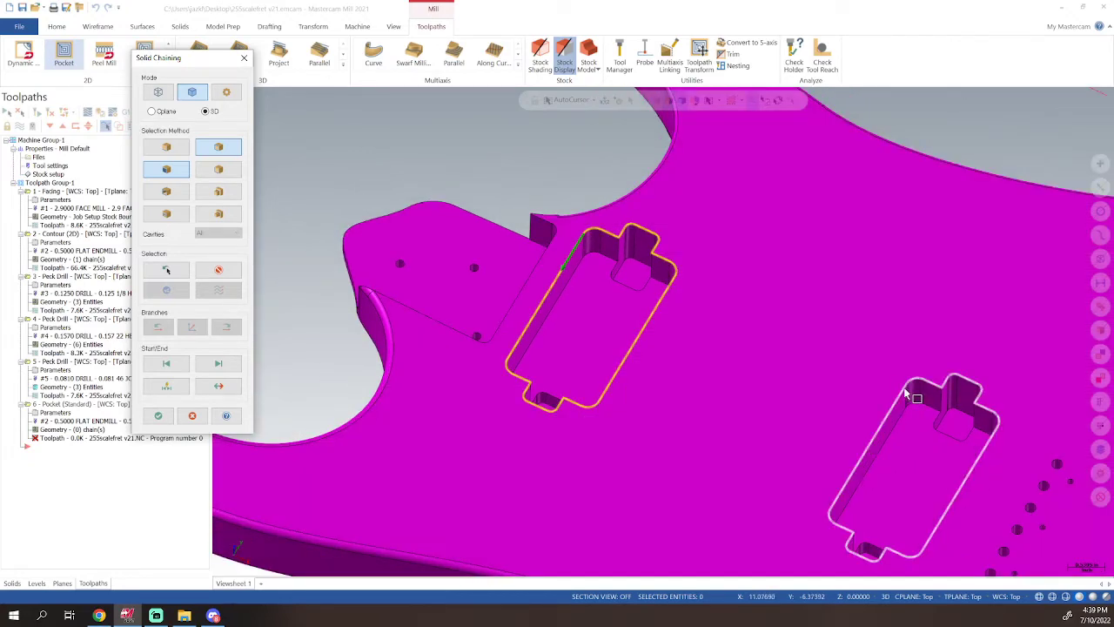
left_click(911, 397)
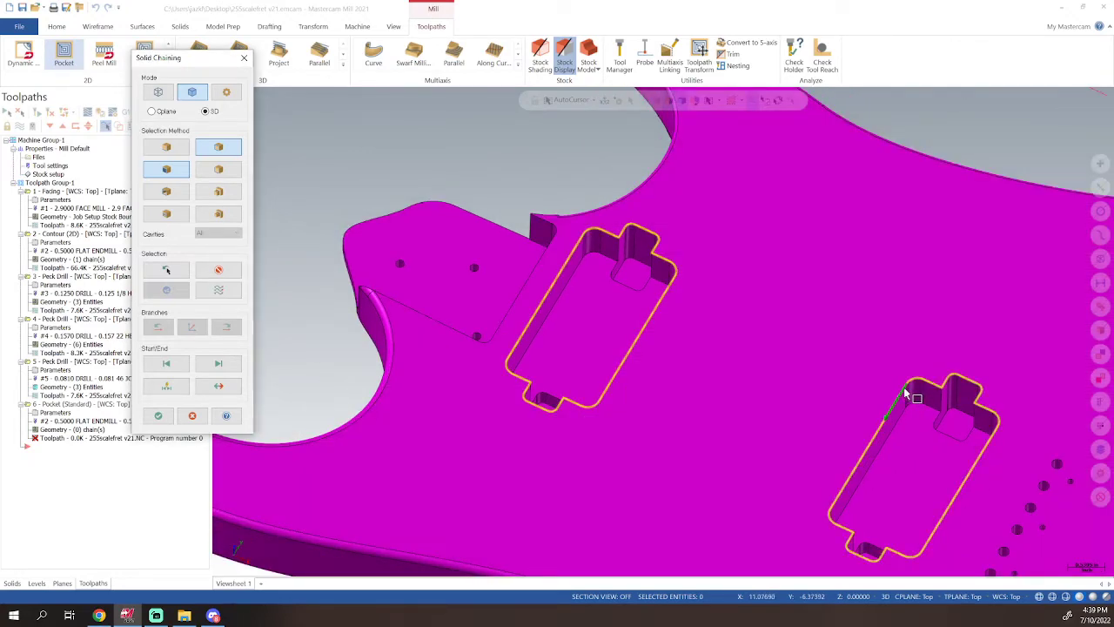
left_click(158, 416)
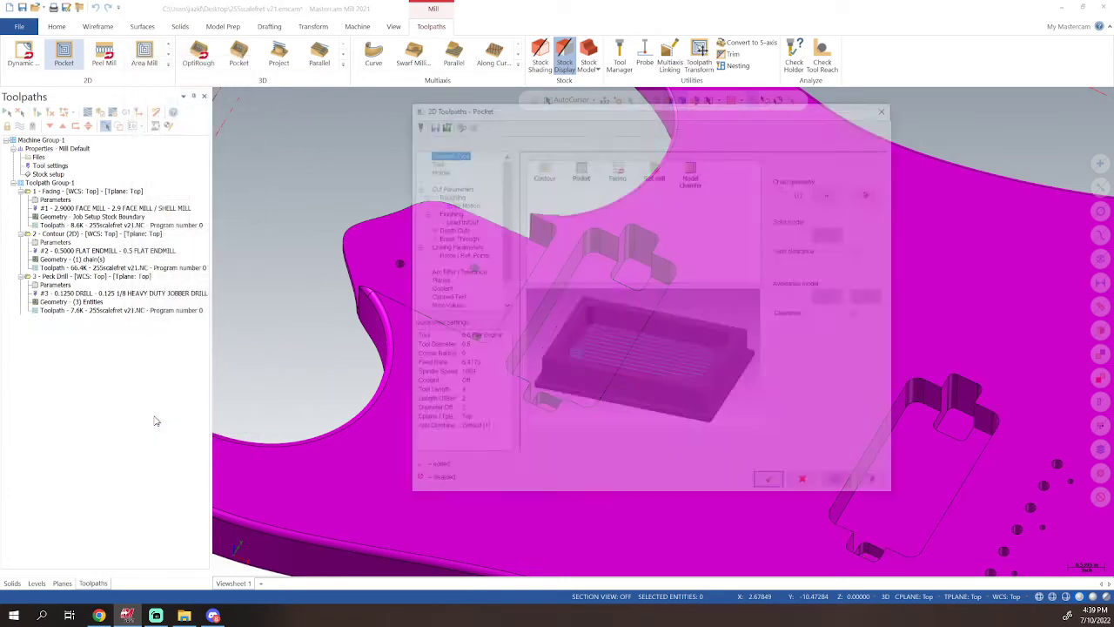
- Choose the 0.5 Flat Endmill for the pocket, with spindle speed 12000 and feed rate 60
left_click(429, 157)
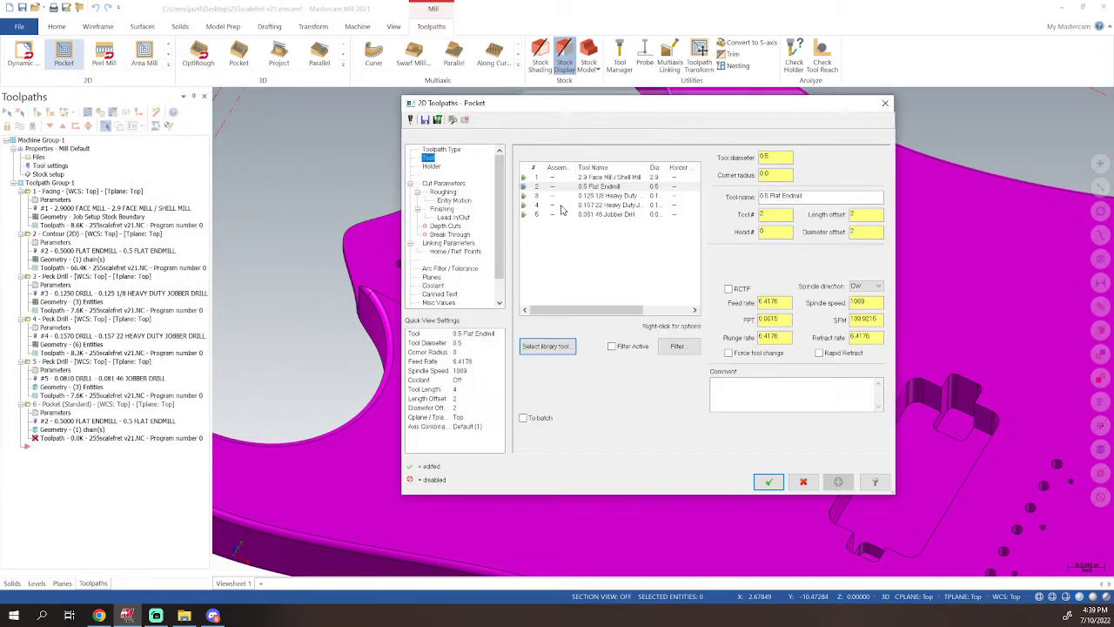
left_click(572, 189)
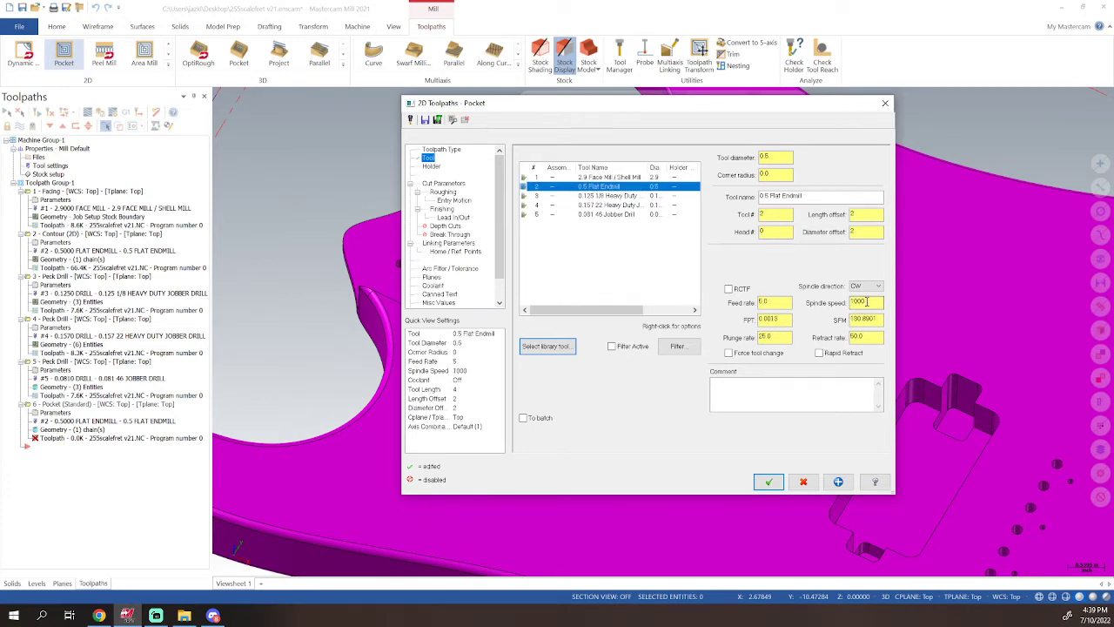
left_click_drag(873, 302, 768, 296)
type("12")
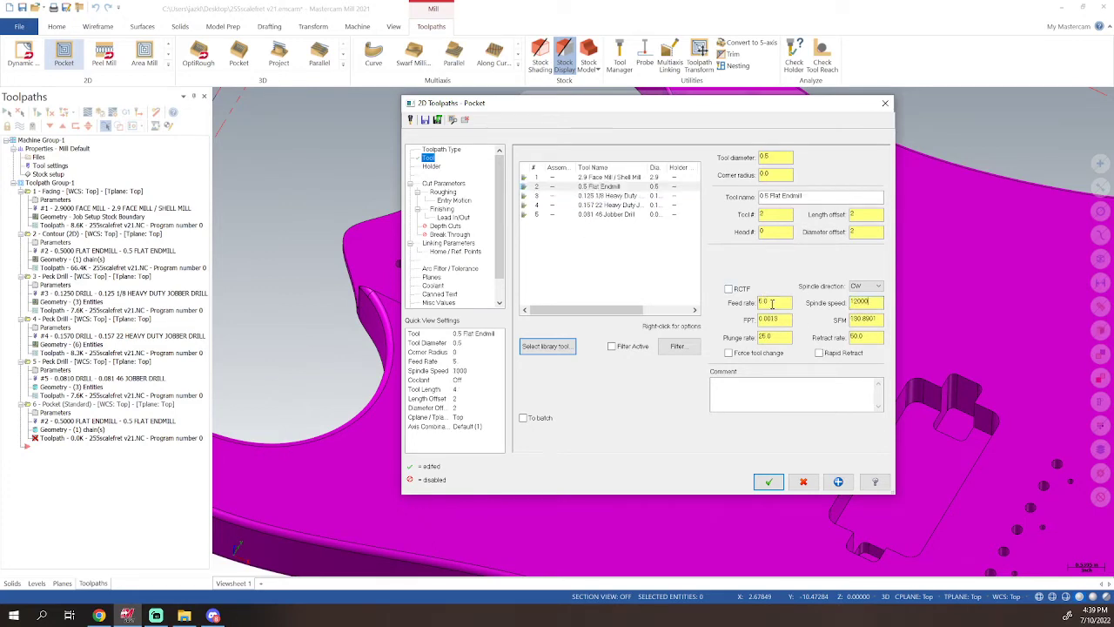
double_click(772, 303)
type("60")
key("Return")
- Set the pocket's stock to leave on walls and floors to 0 in the cut parameters
left_click(441, 185)
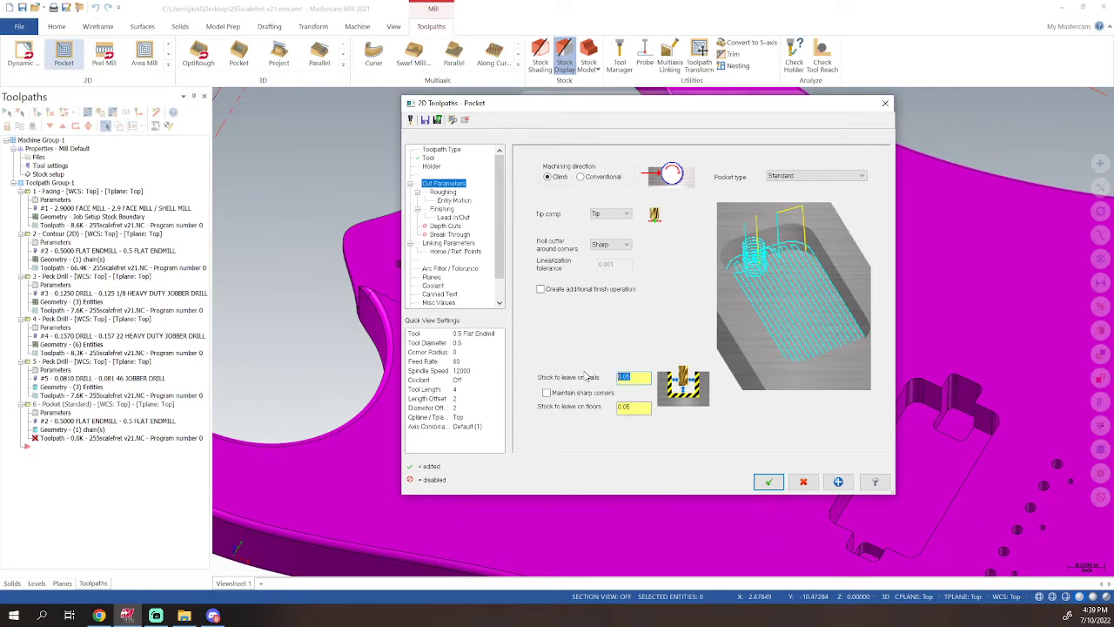
key("BackSpace")
key("Tab")
key("BackSpace")
type("0")
key("Return")
left_click(633, 380)
- Set the pocket's roughing cutting method to Parallel Spiral after trying Zigzag and Constant Overlap Spiral
left_click(443, 191)
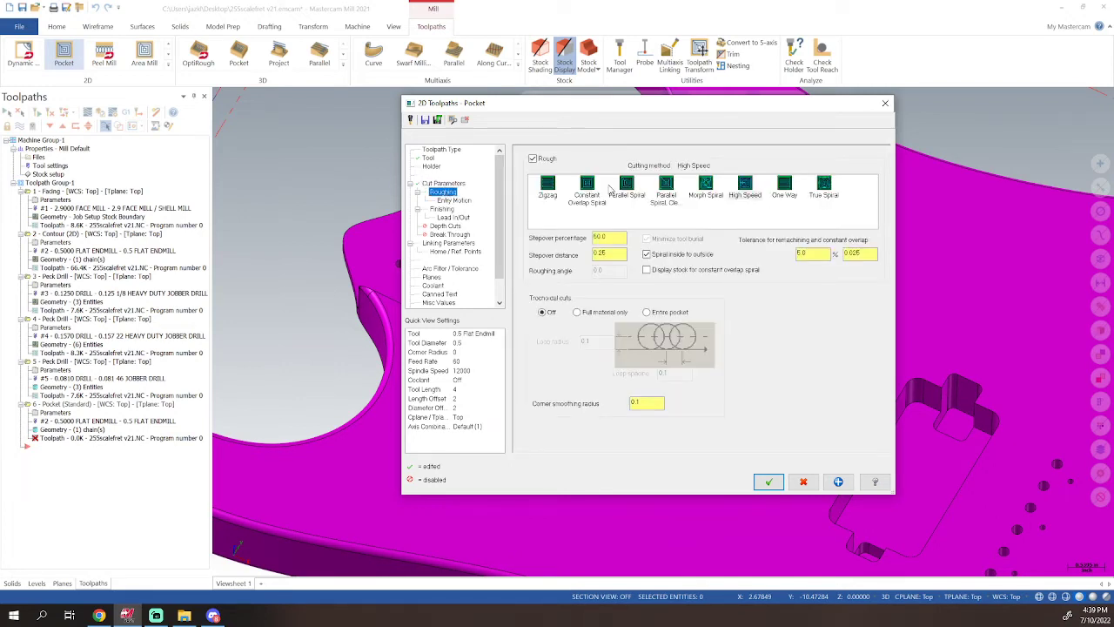
left_click(546, 185)
left_click(587, 185)
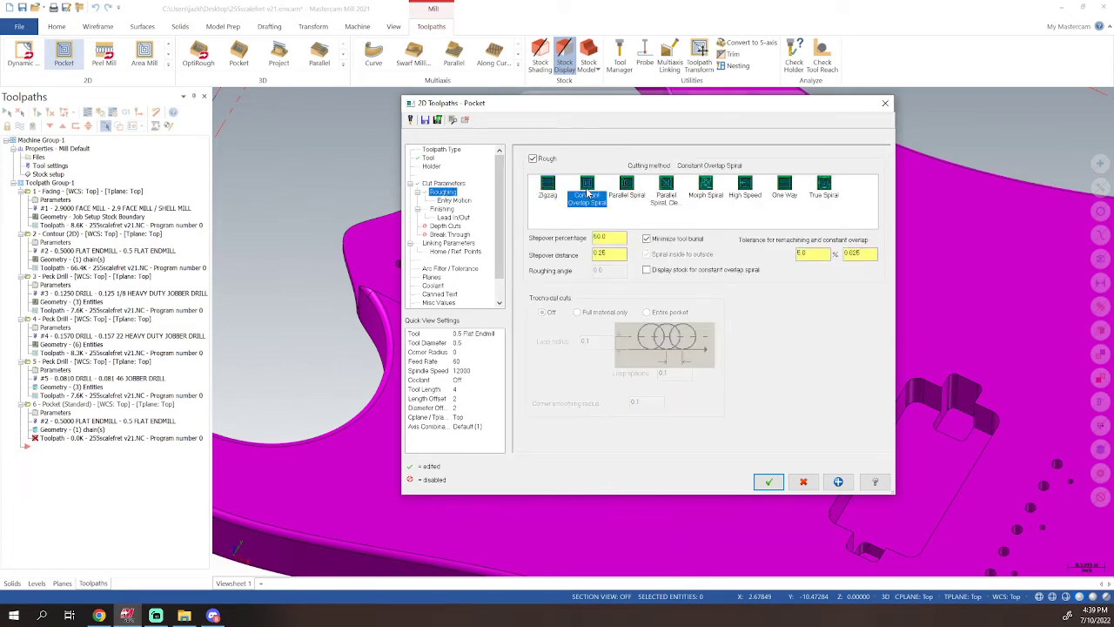
left_click(628, 193)
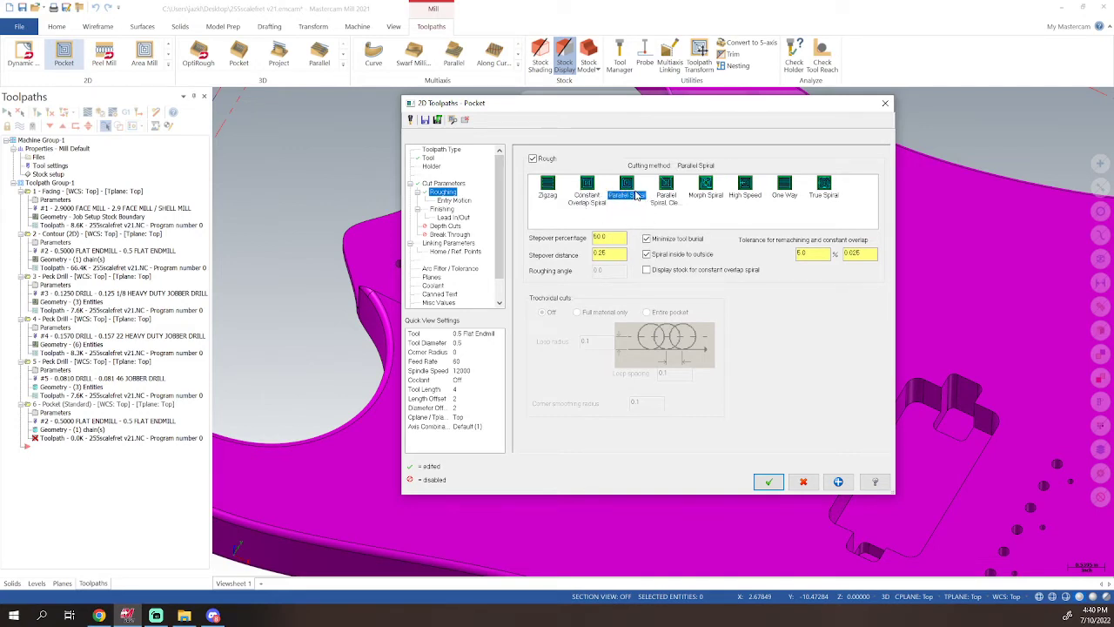
- Turn off the roughing entry motion and disable the finish pass of the pocket
left_click(454, 200)
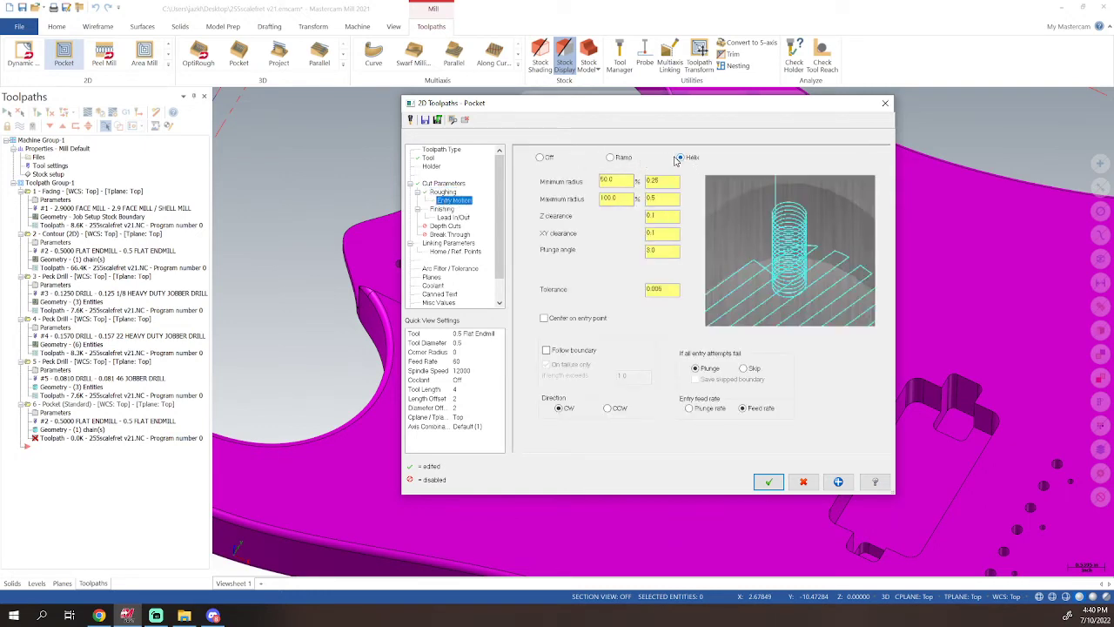
left_click(541, 158)
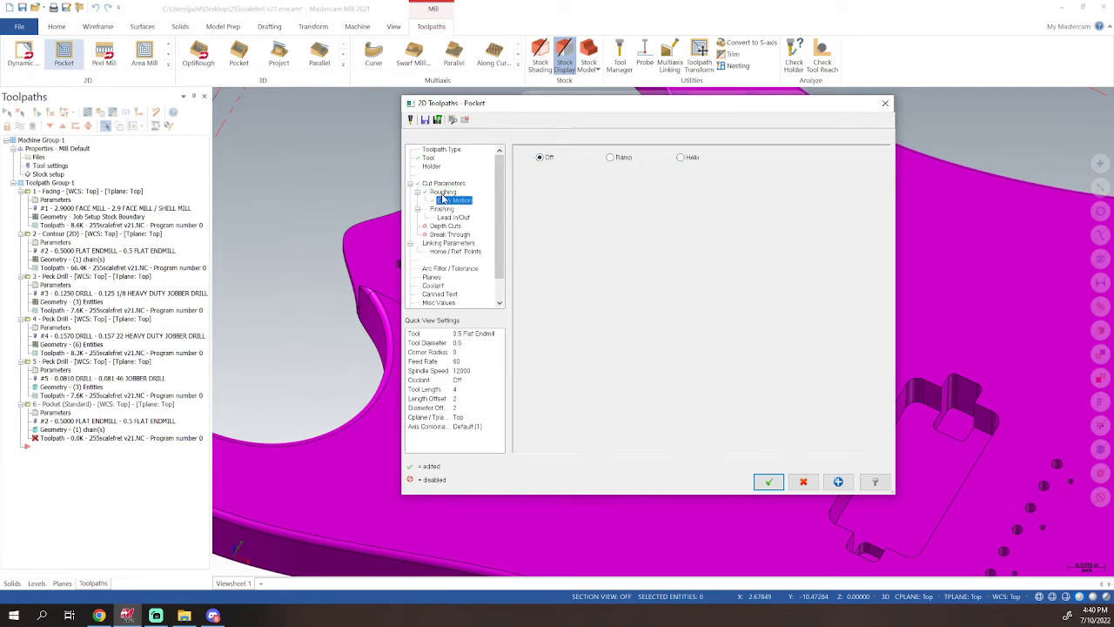
left_click(444, 212)
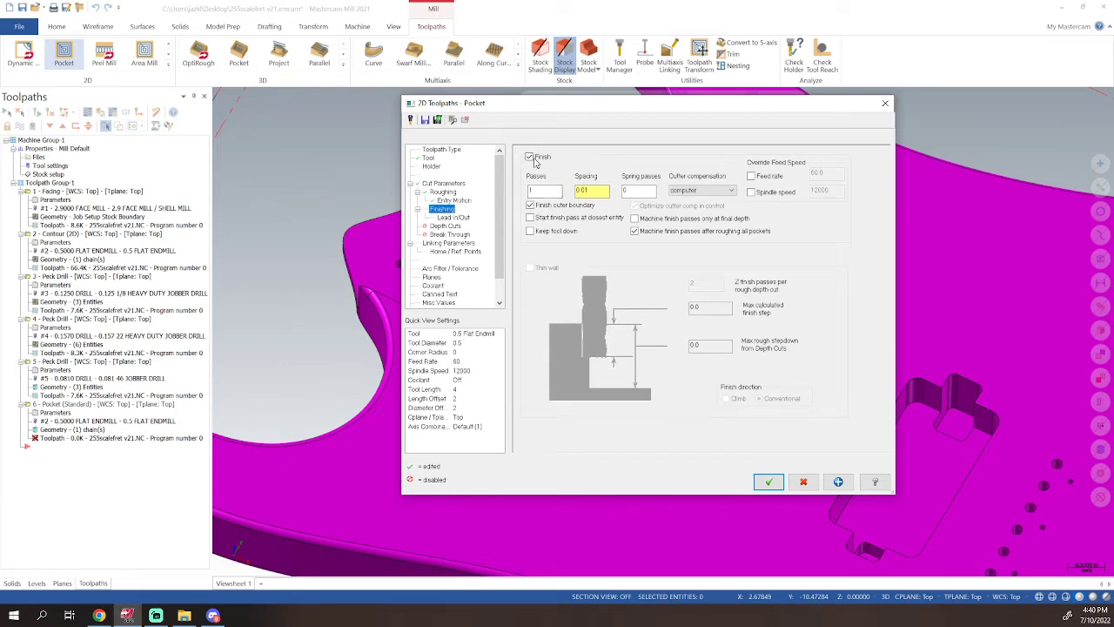
left_click(530, 157)
left_click(464, 218)
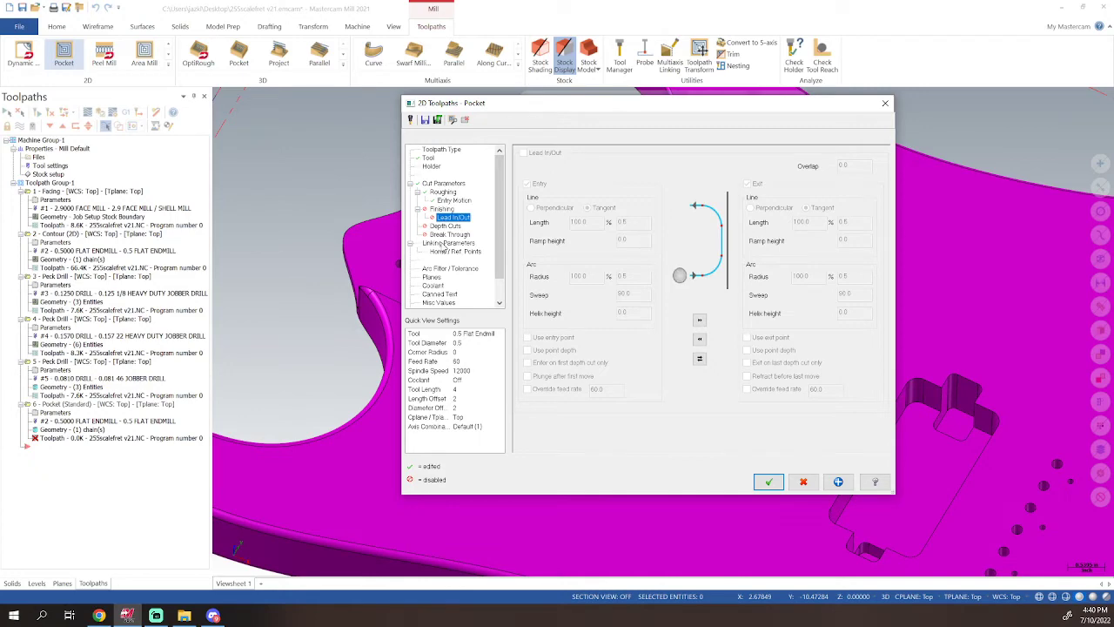
- Pick the pocket depth from the pickup cavity floor, set a 0.1 feed plane and absolute linking heights, and generate the toolpath
left_click(444, 244)
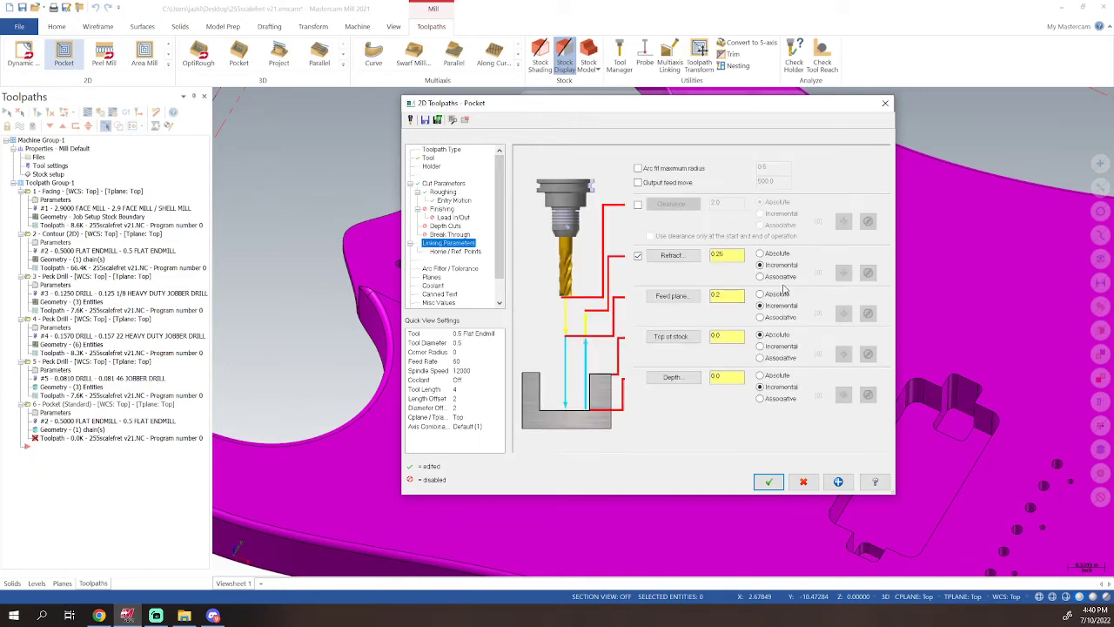
left_click(671, 377)
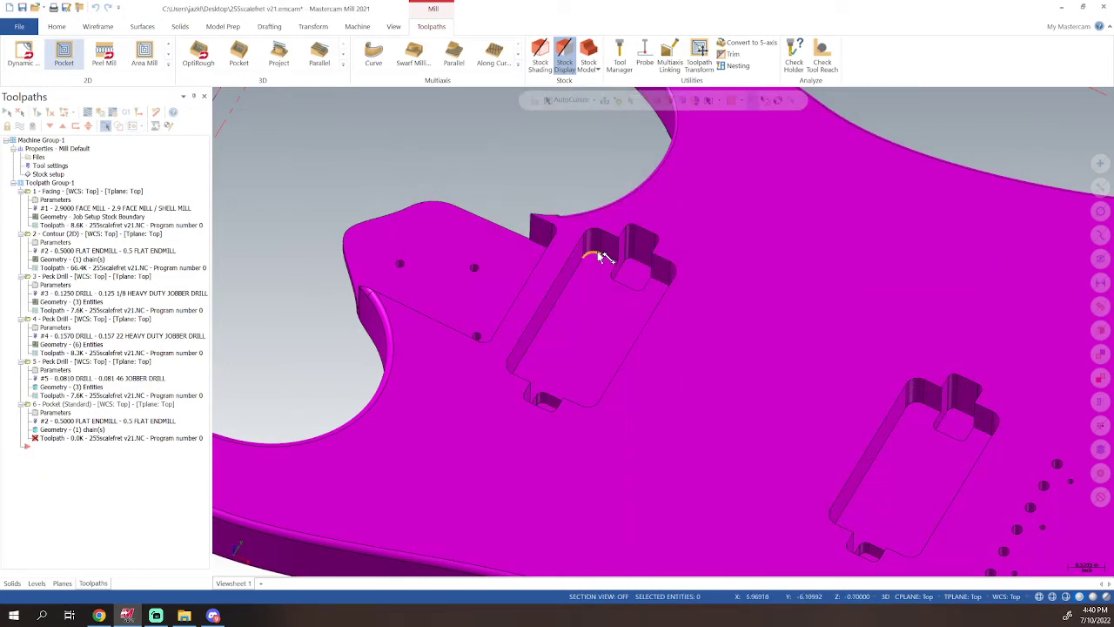
left_click(606, 259)
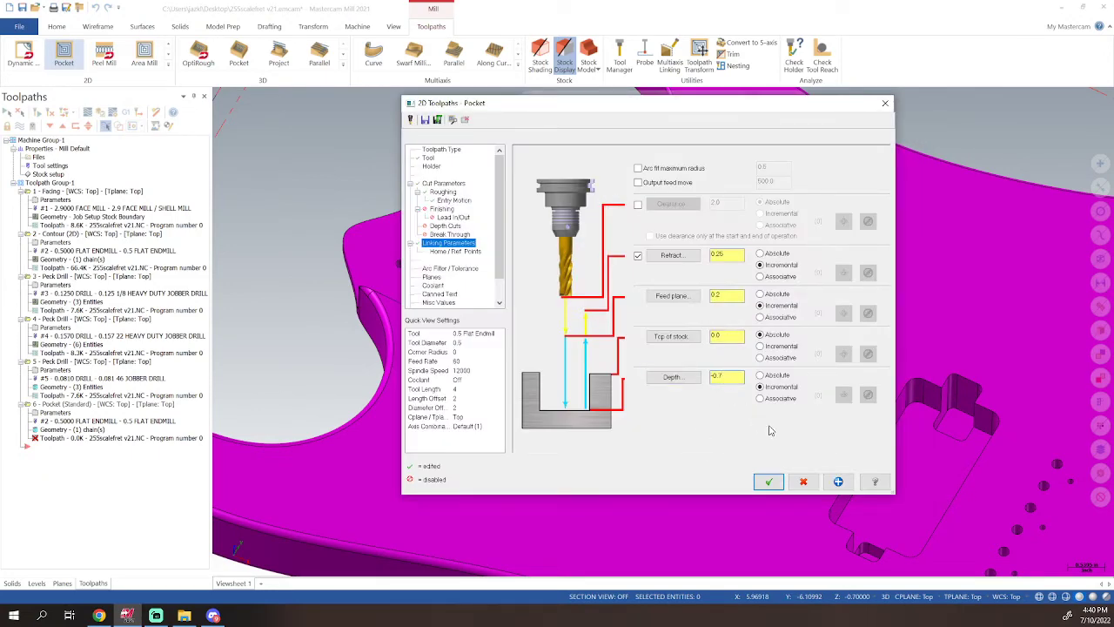
left_click(723, 296)
type("0.1")
left_click(777, 377)
left_click(769, 480)
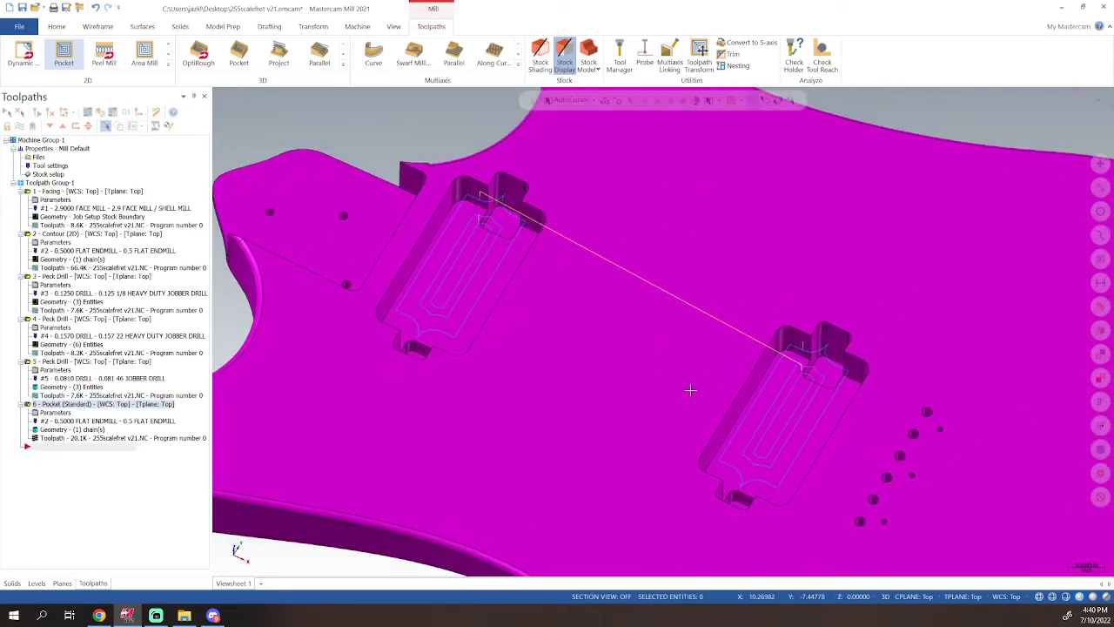
- Set the pickup pocket's depth to -0.7 by picking a point on the cavity floor, and regenerate the toolpath
middle_click_drag(691, 390, 670, 353)
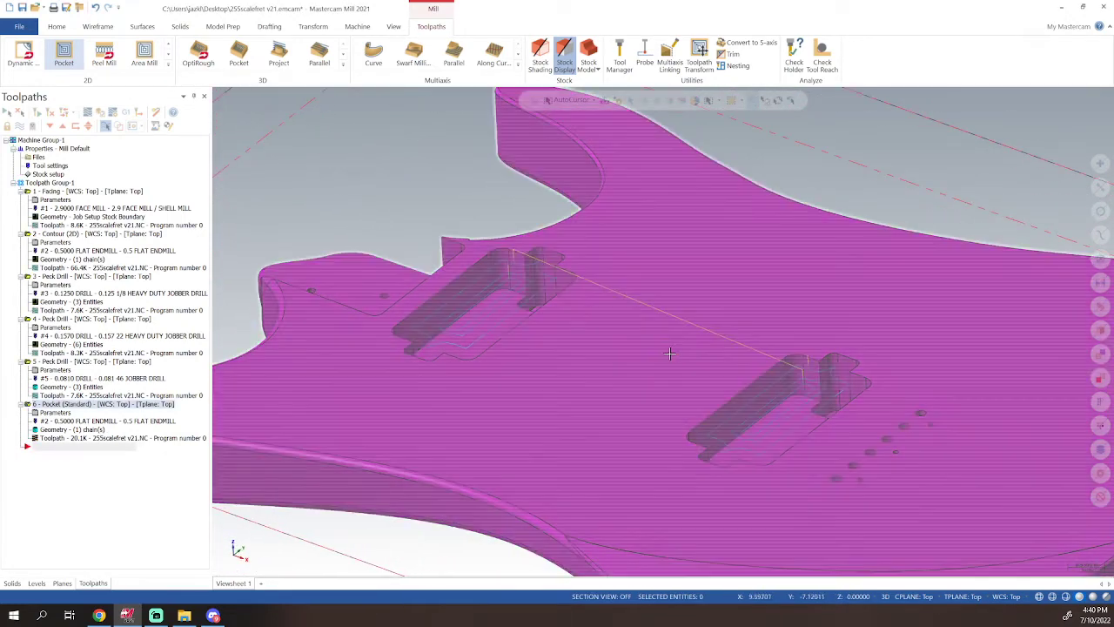
middle_click_drag(563, 337, 580, 376, "shift")
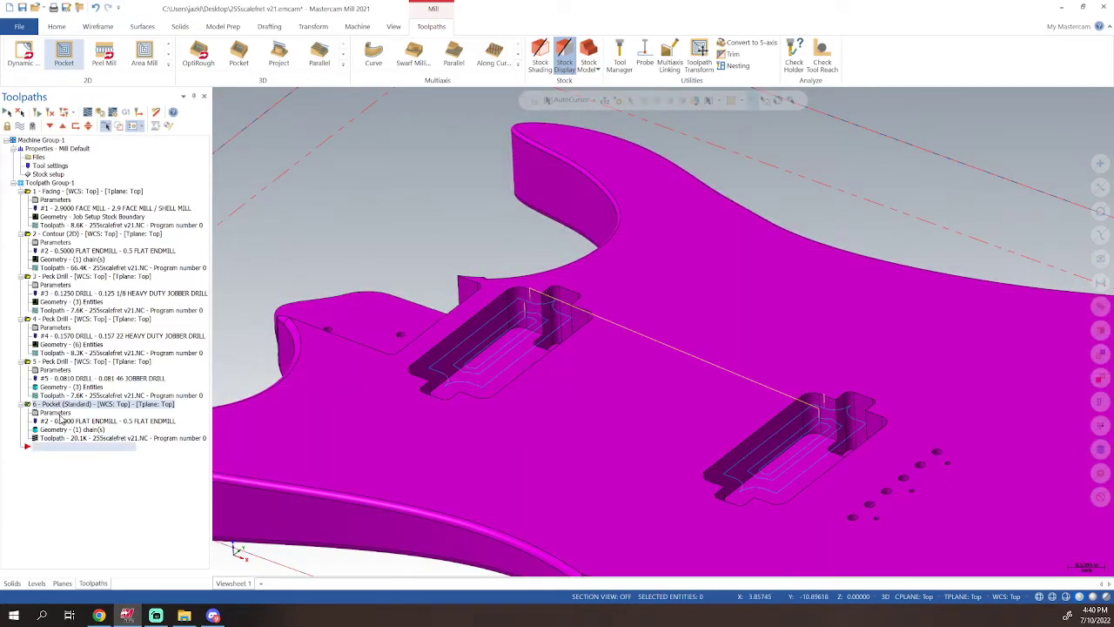
left_click(58, 414)
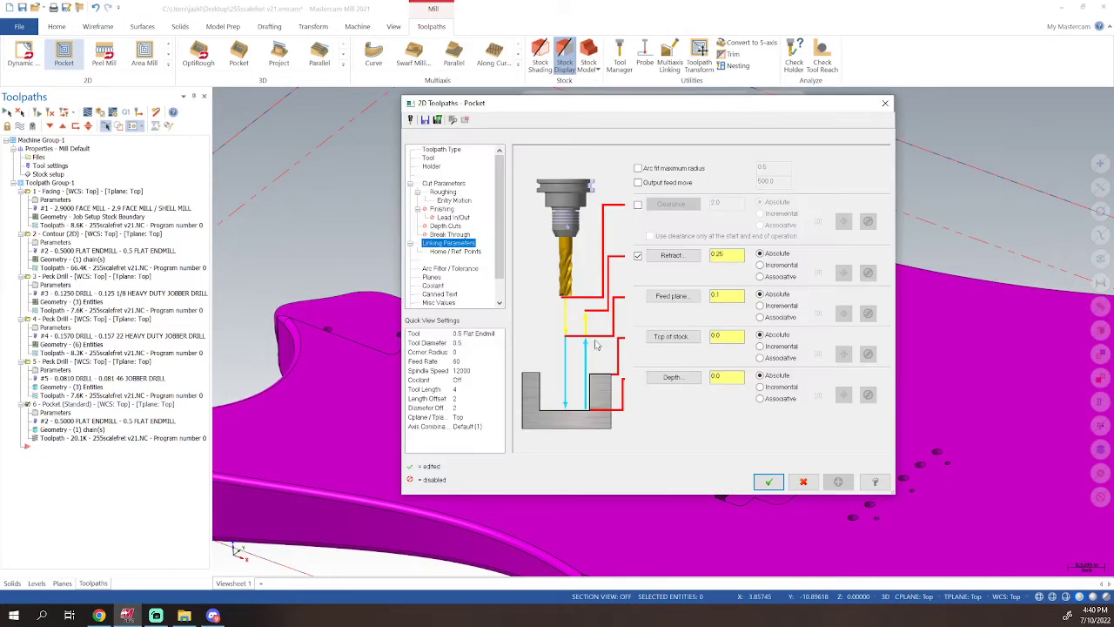
left_click(672, 377)
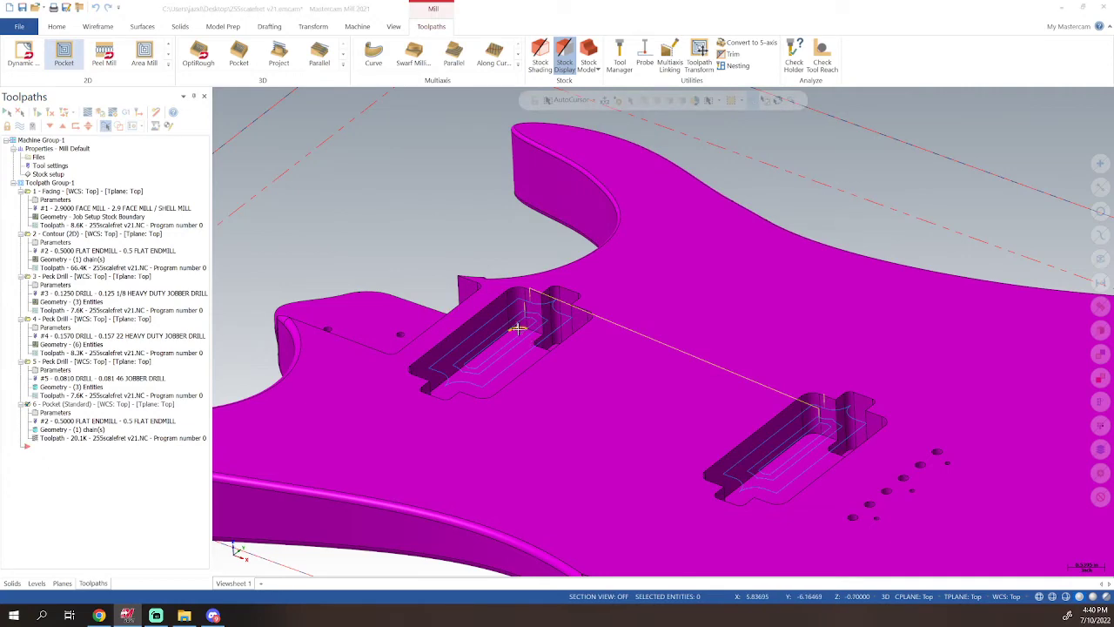
left_click(520, 335)
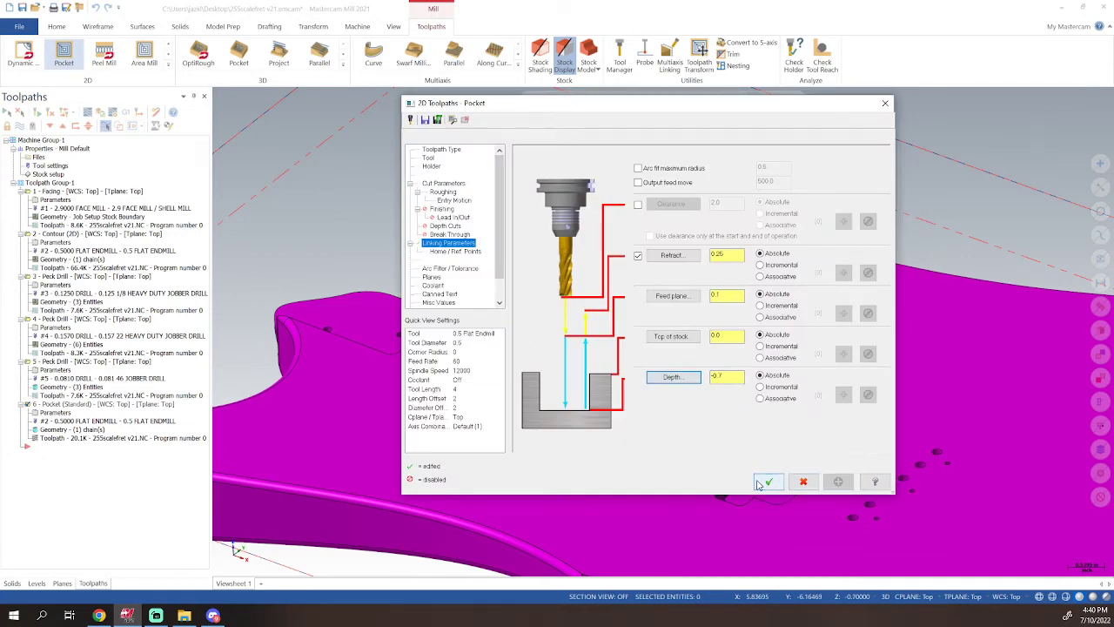
left_click(768, 481)
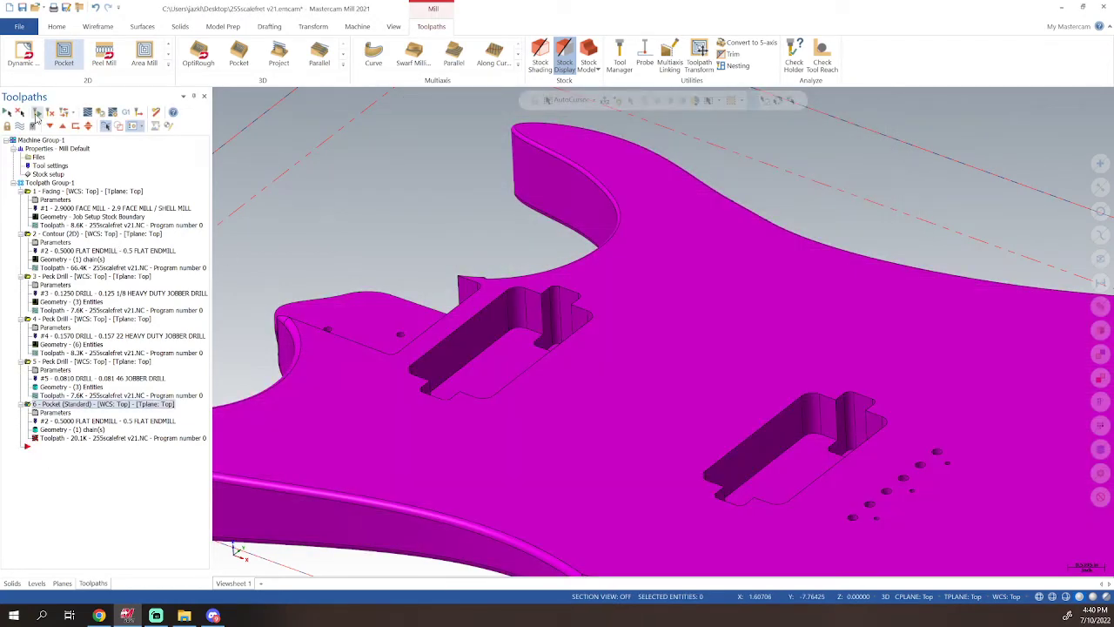
left_click(37, 113)
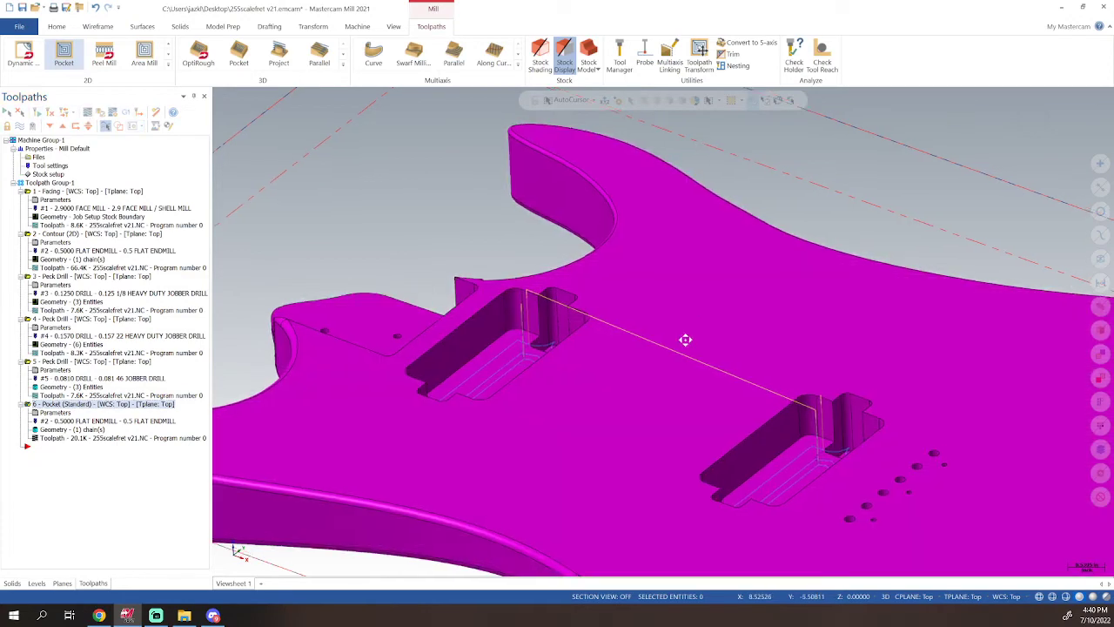
- Save the part on the Desktop as a Mastercam Educ file named guitarbodysavior
middle_click_drag(685, 339, 585, 331)
scroll(785, 347, "down", 3)
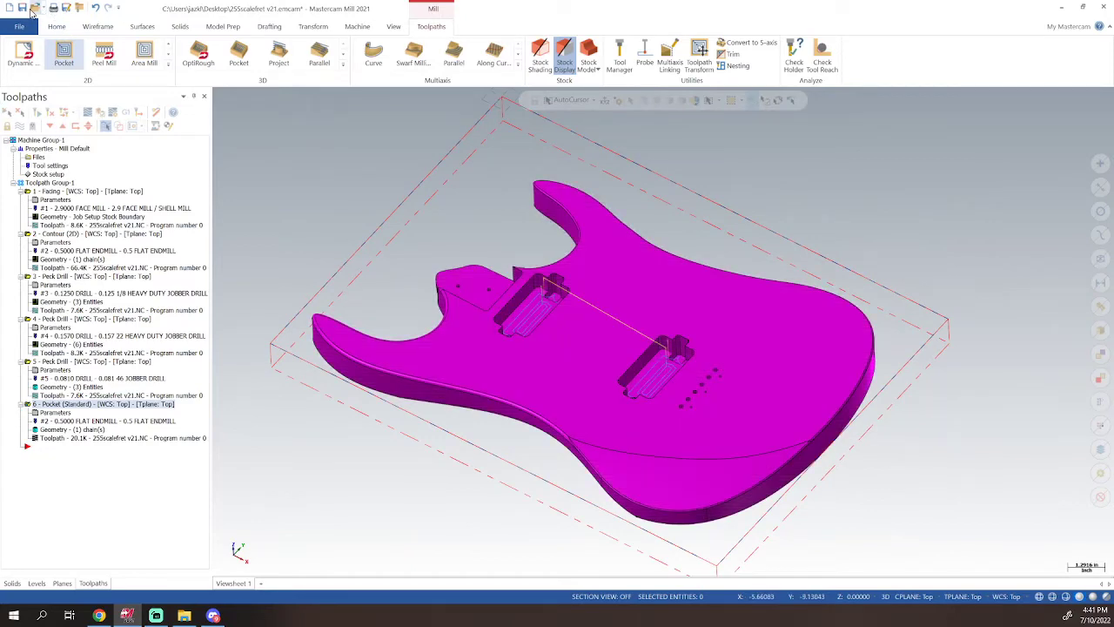
left_click(32, 10)
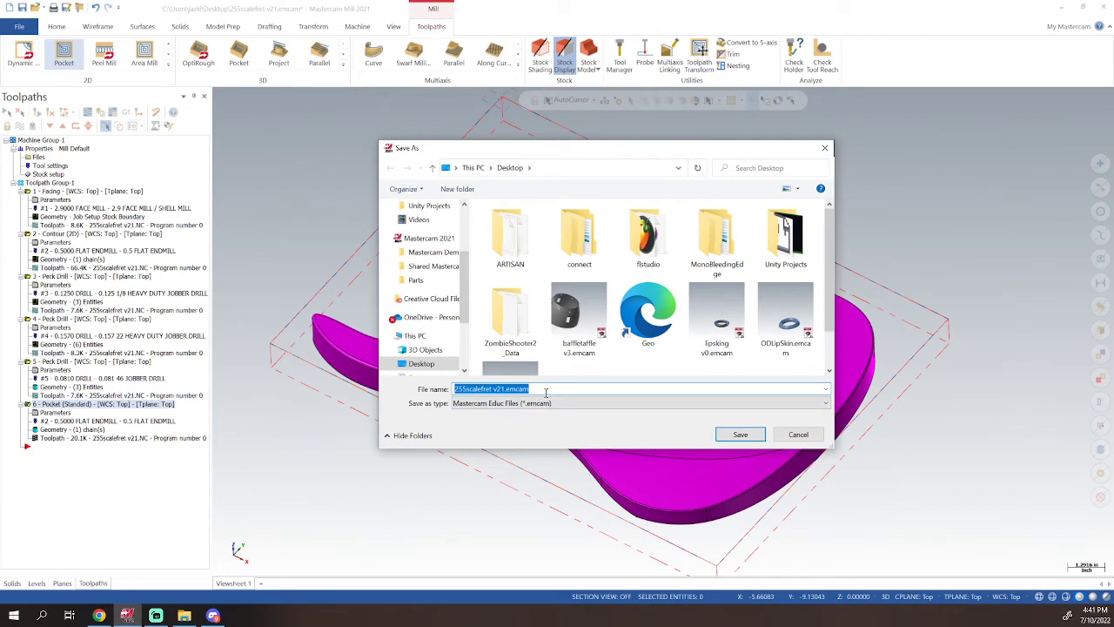
type("guitarbodysavior")
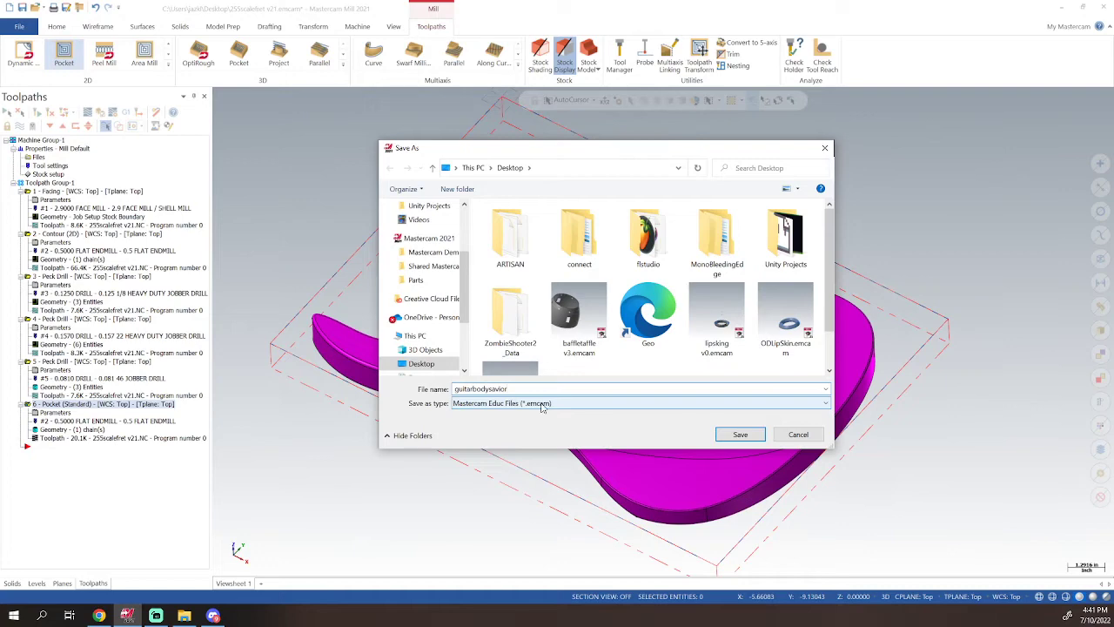
key("Return")
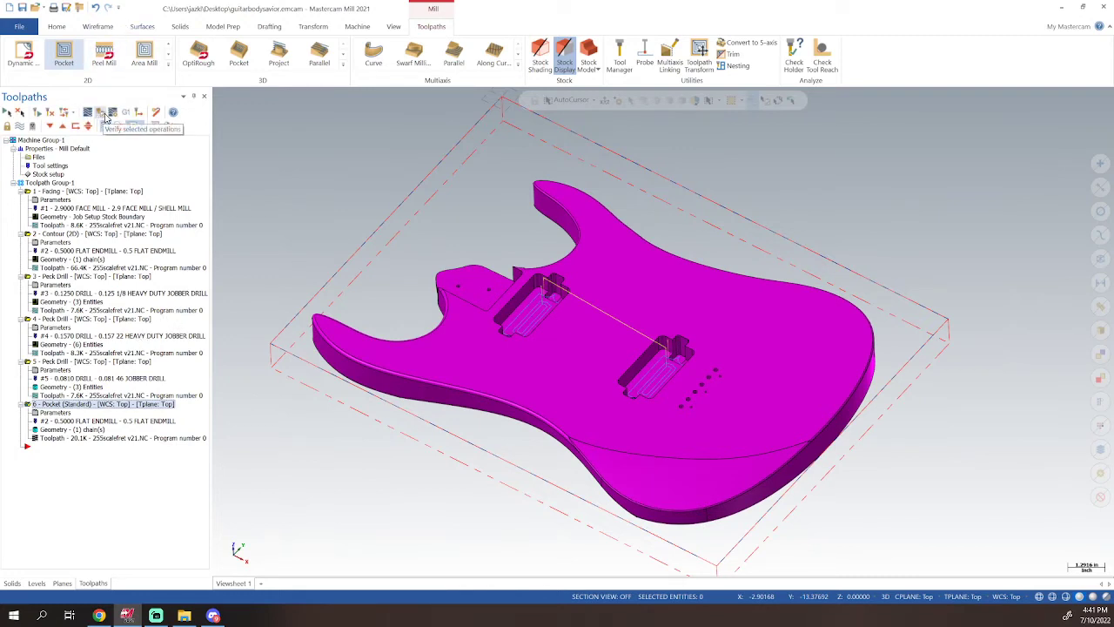
- Verify the pickup pocket operation by simulating the cut in the stock, and close the simulator
left_click(99, 118)
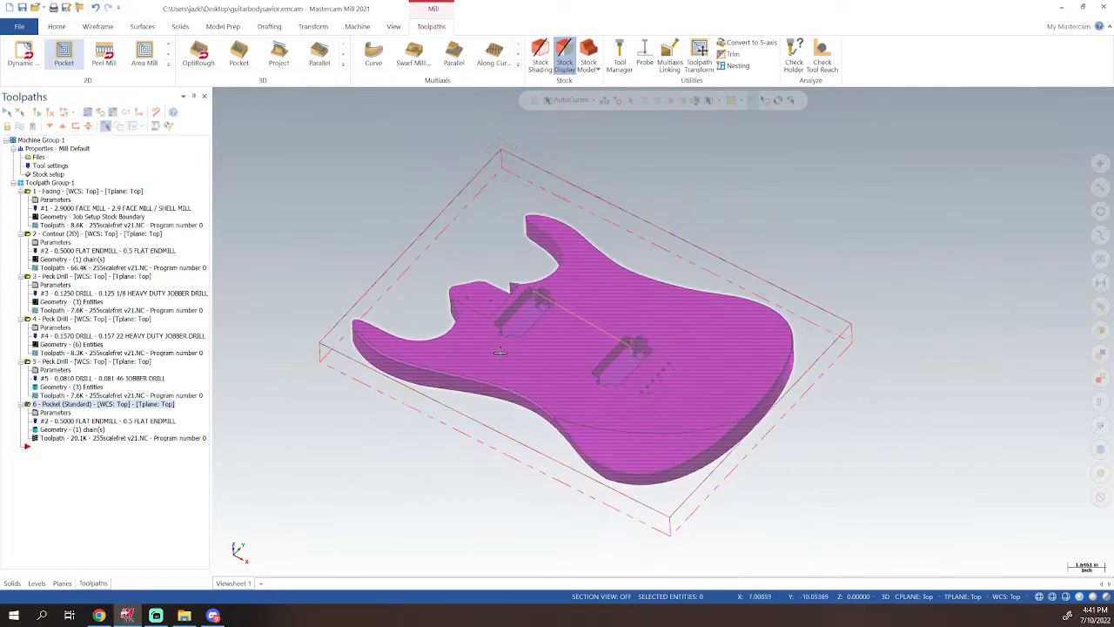
scroll(620, 359, "up", 3)
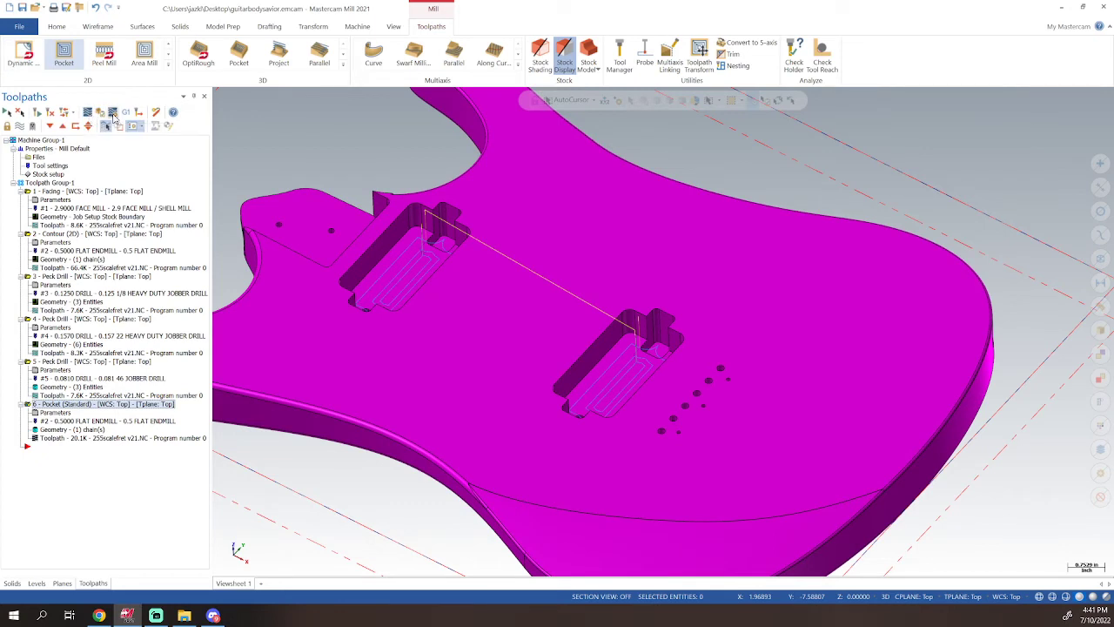
left_click(100, 116)
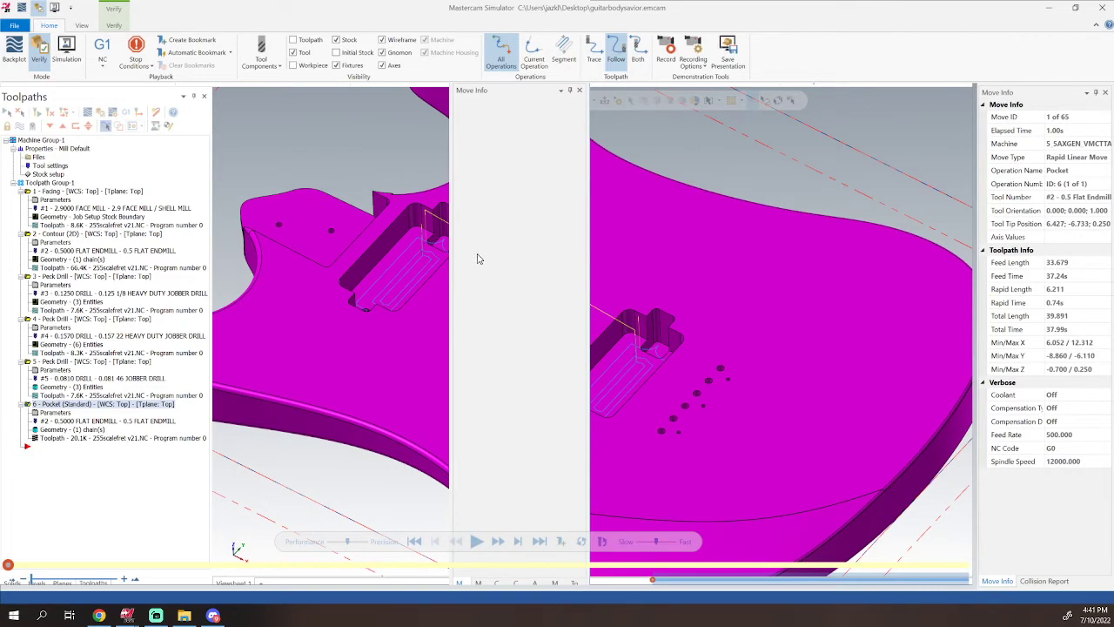
scroll(343, 311, "down", 4)
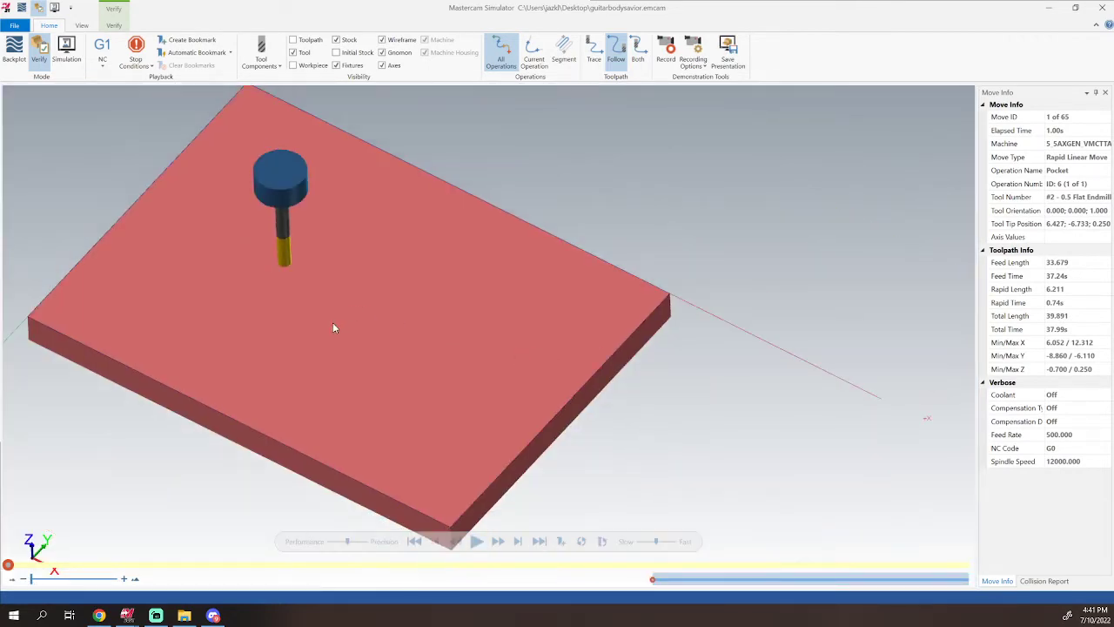
scroll(335, 345, "up", 2)
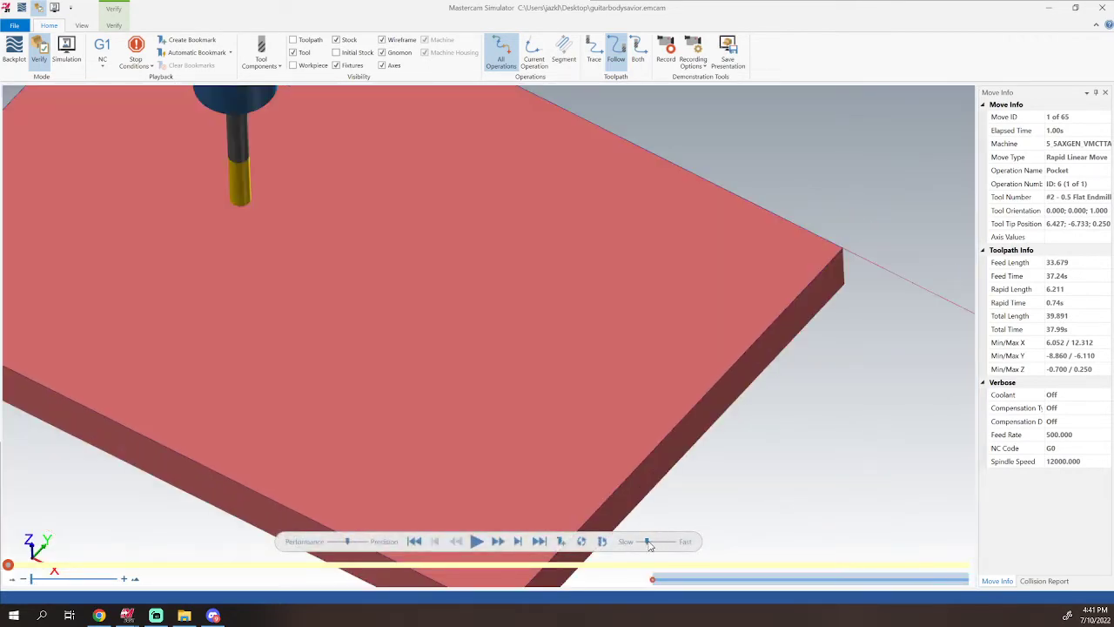
left_click(477, 541)
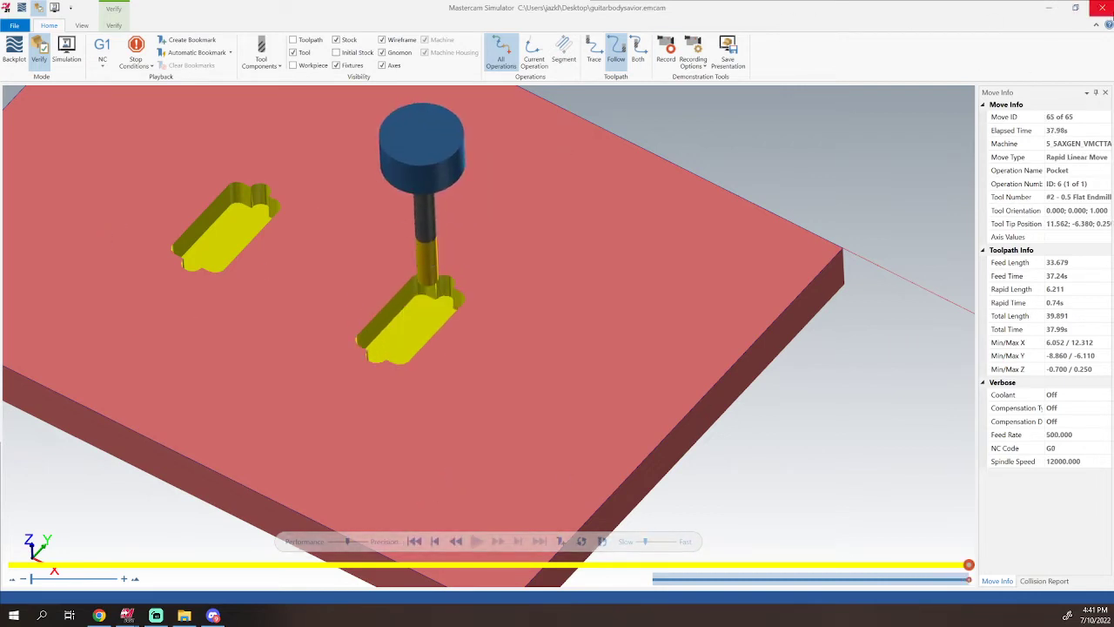
left_click(1100, 8)
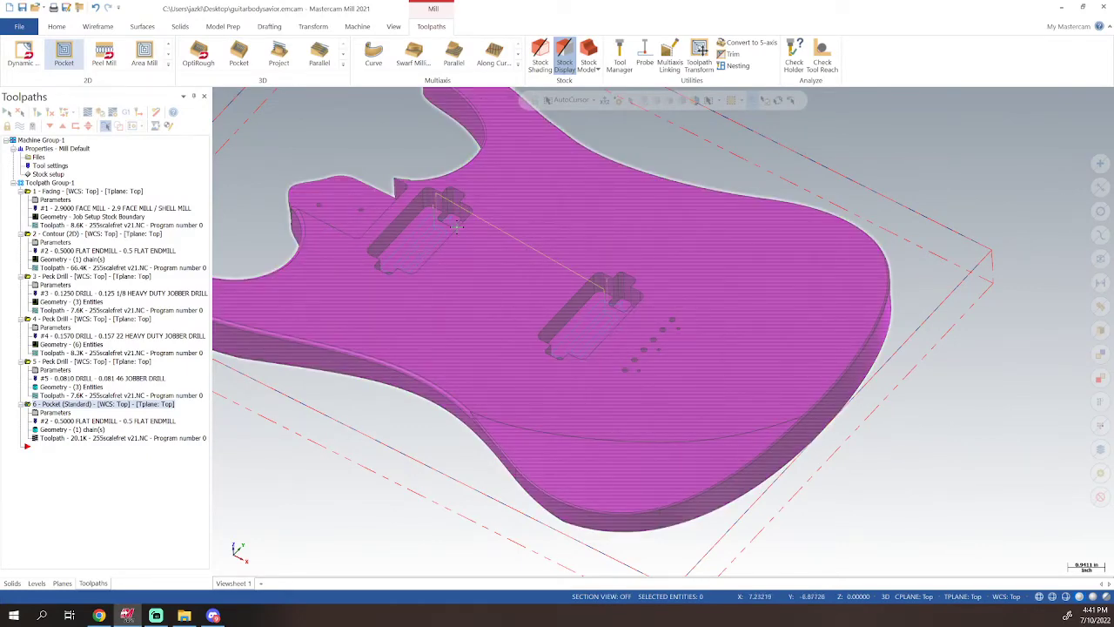
- Start a second standard pocket toolpath with solid chaining for the neck pocket
middle_click_drag(484, 226, 622, 322)
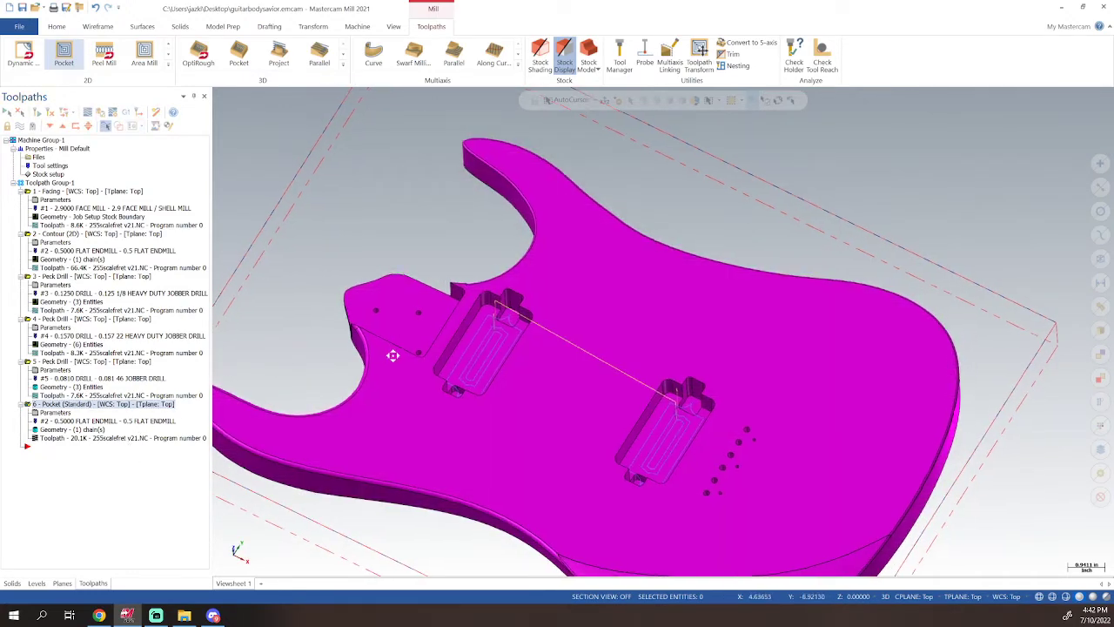
middle_click_drag(391, 356, 468, 319)
middle_click_drag(535, 343, 582, 395, "shift")
mouse_move(707, 405)
middle_mouse_down()
mouse_move(798, 313)
mouse_move(736, 391)
mouse_move(759, 391)
mouse_move(642, 438)
mouse_move(701, 344)
middle_mouse_up()
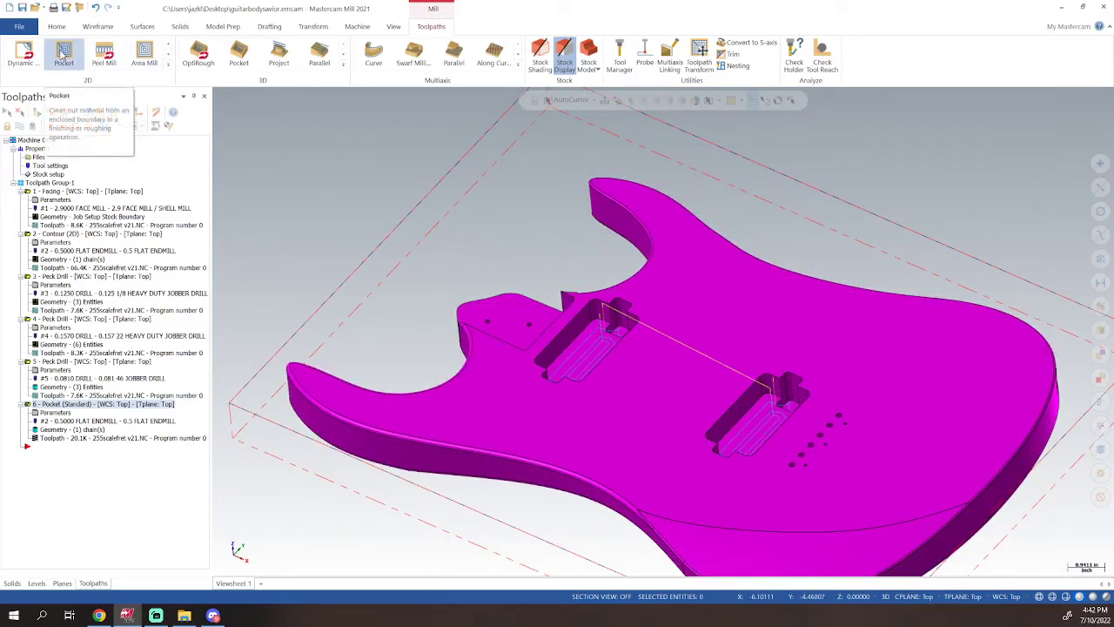
left_click(63, 54)
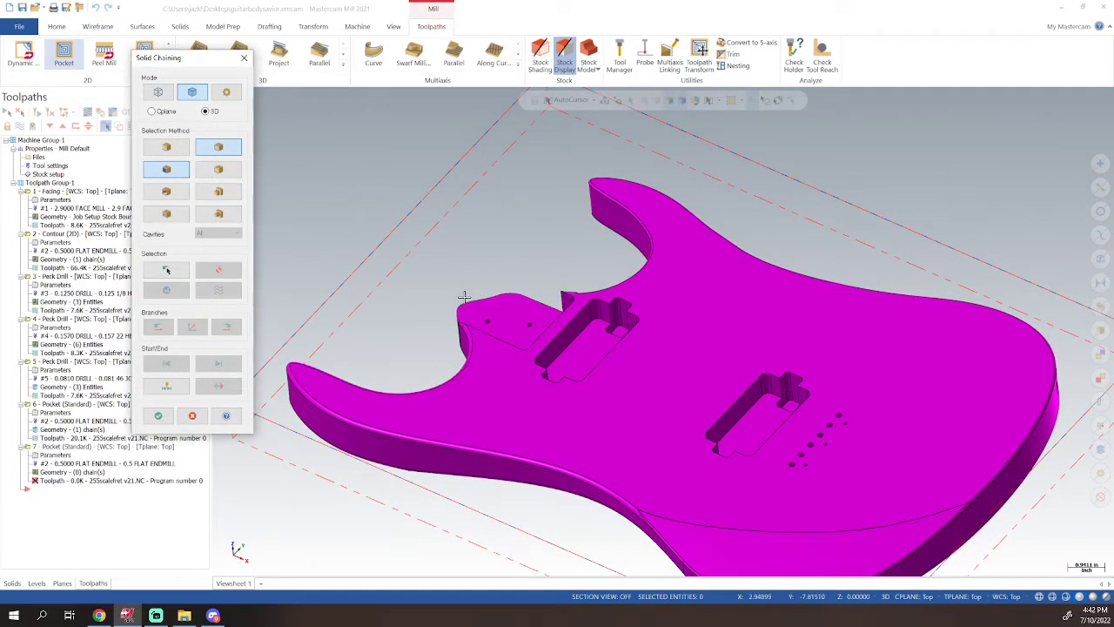
middle_click_drag(638, 291, 821, 428)
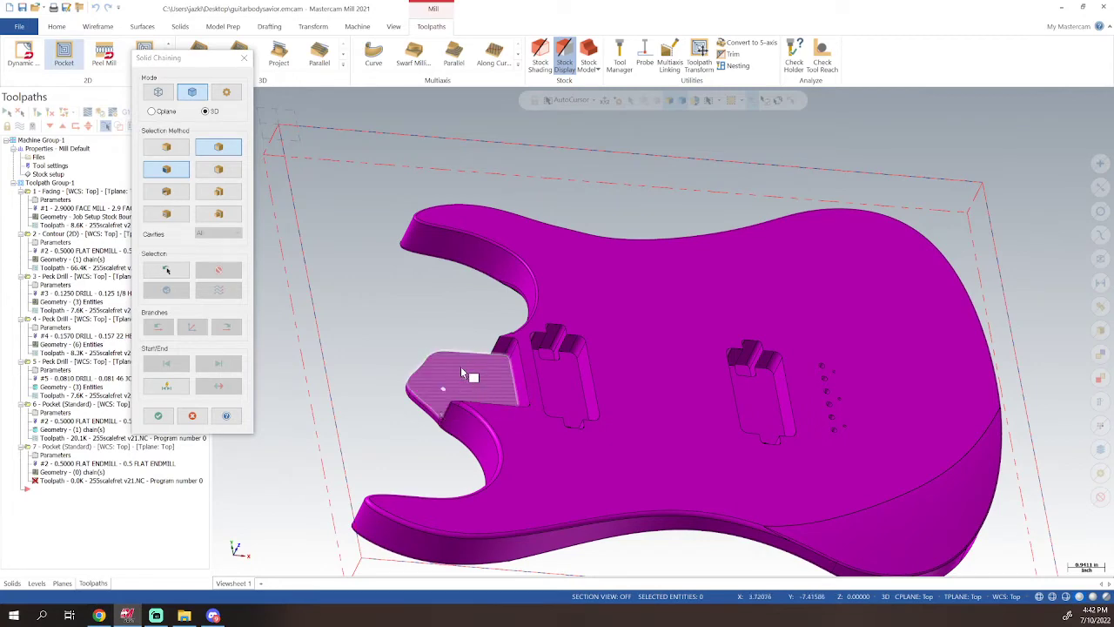
- Try to chain the neck pocket's top edge with edge selection, from its lower straight side around to its upper open corner
middle_click_drag(496, 359, 488, 423)
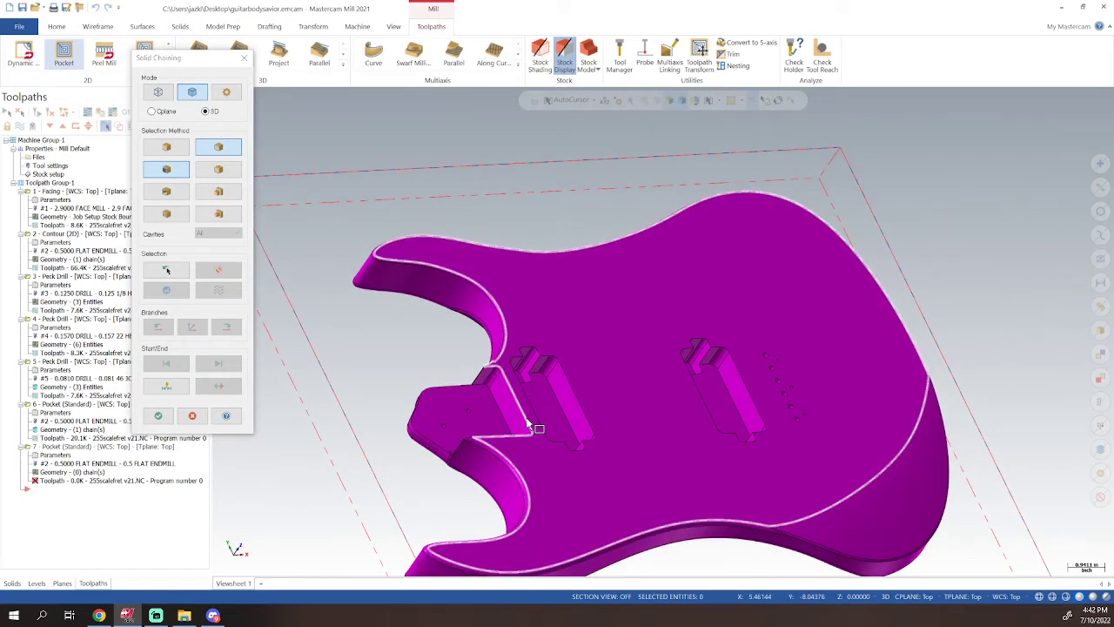
scroll(463, 426, "up", 10)
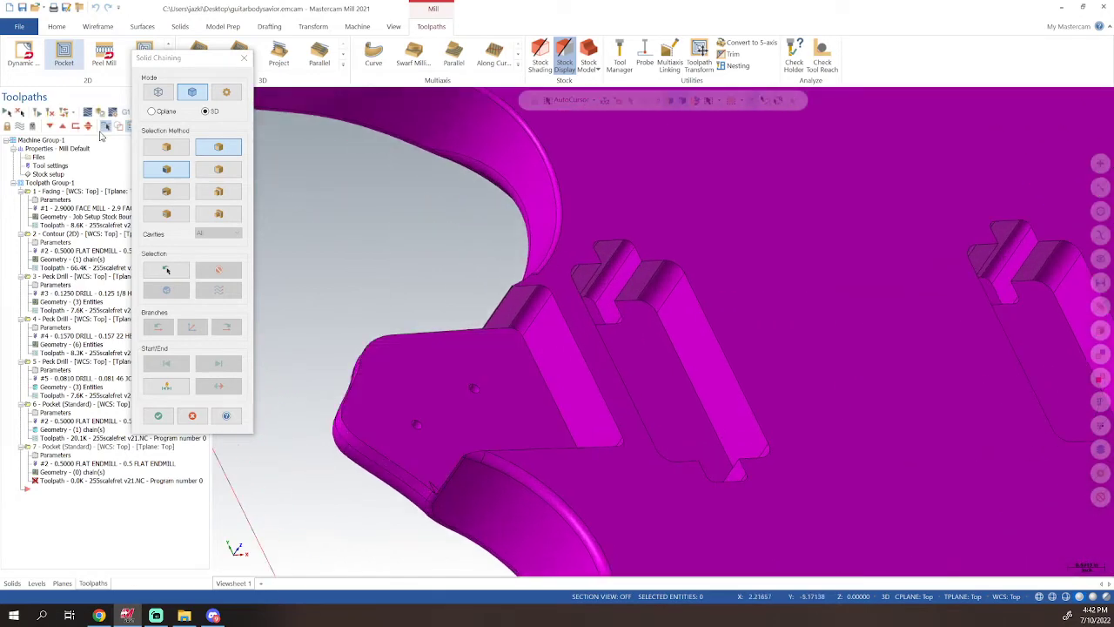
left_click(227, 172)
scroll(483, 448, "down", 2)
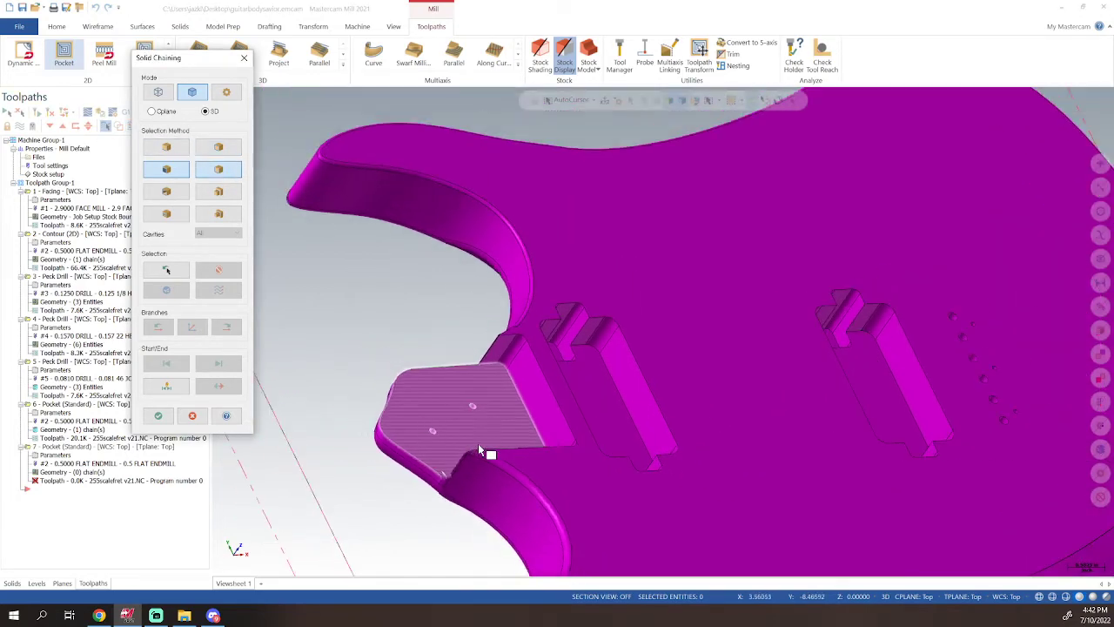
scroll(485, 445, "up", 3)
middle_click_drag(485, 448, 527, 428)
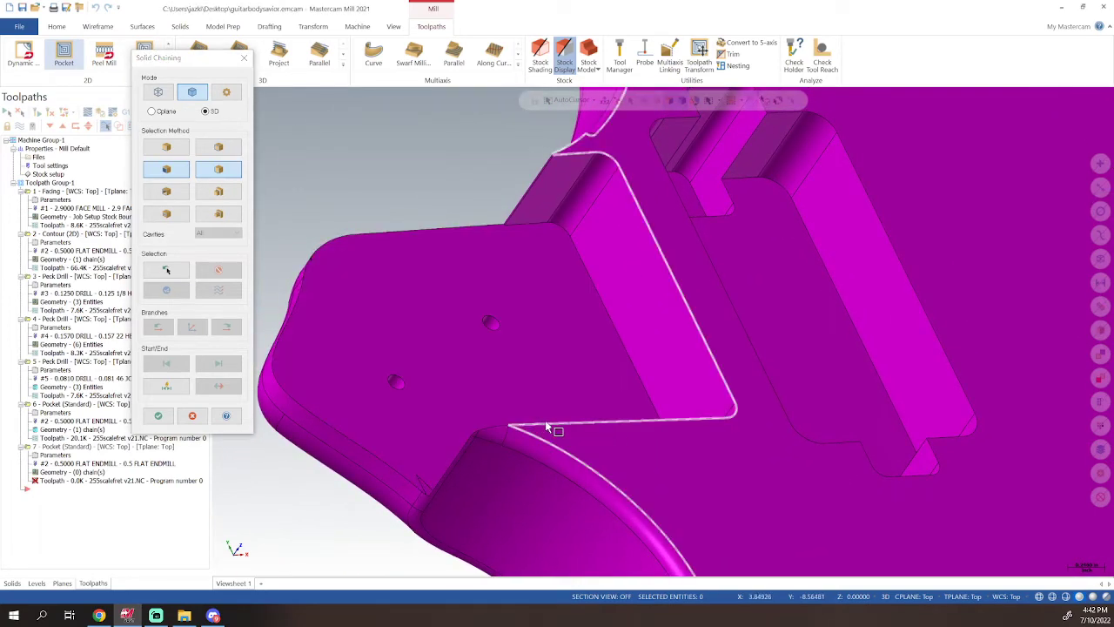
left_click(546, 425)
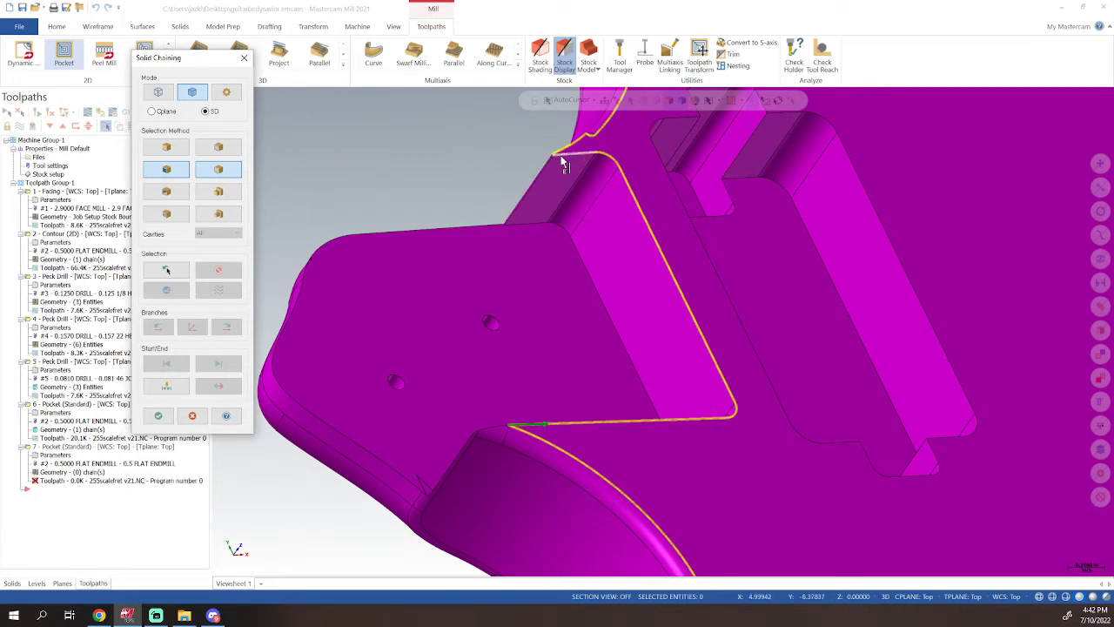
scroll(563, 160, "up", 6)
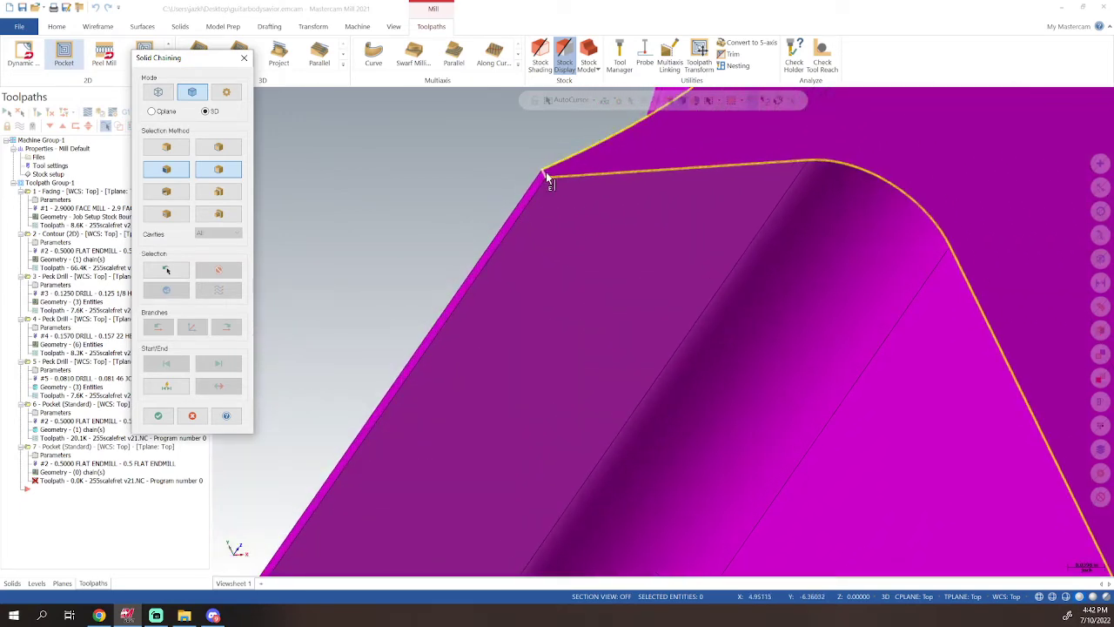
left_click(544, 173)
scroll(522, 266, "down", 2)
scroll(521, 266, "down", 5)
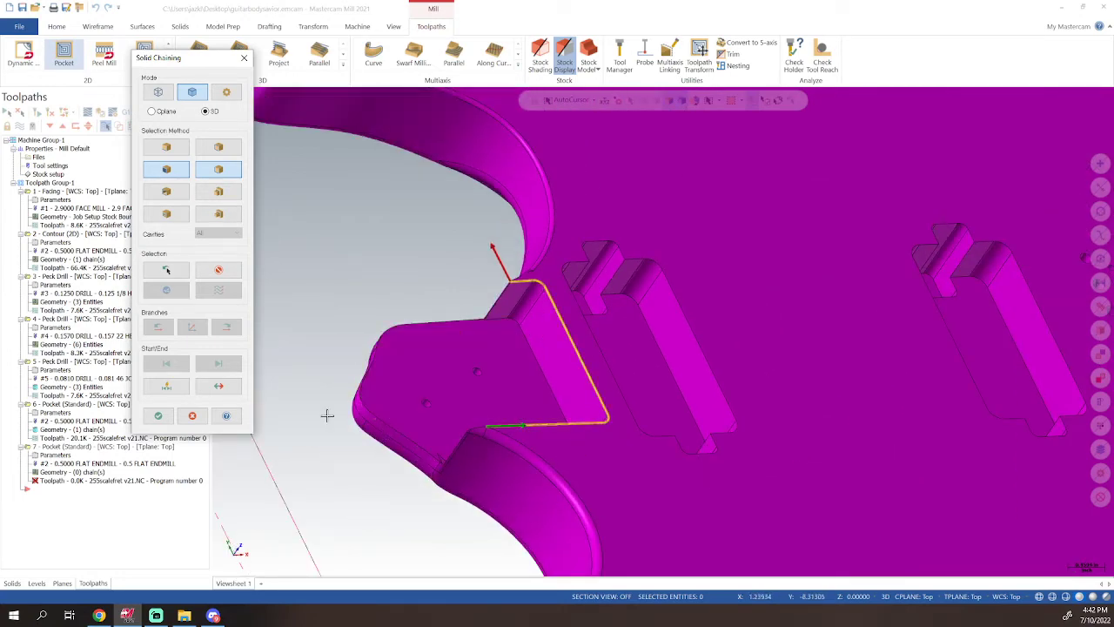
- Clear the selected neck pocket chain
scroll(473, 439, "down", 1)
scroll(472, 440, "up", 6)
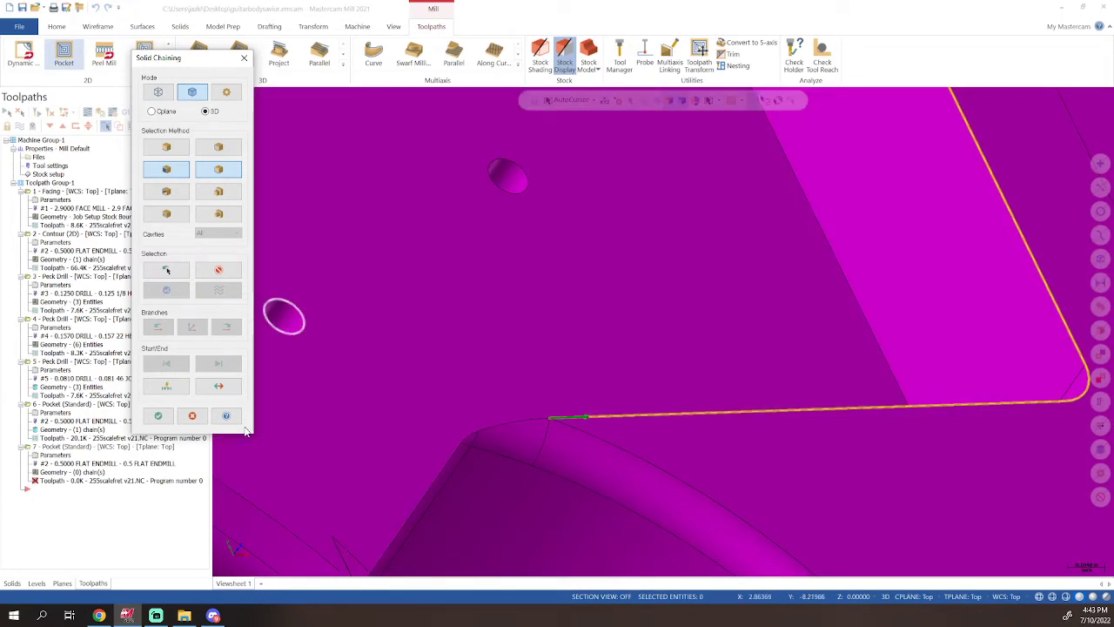
left_click(218, 270)
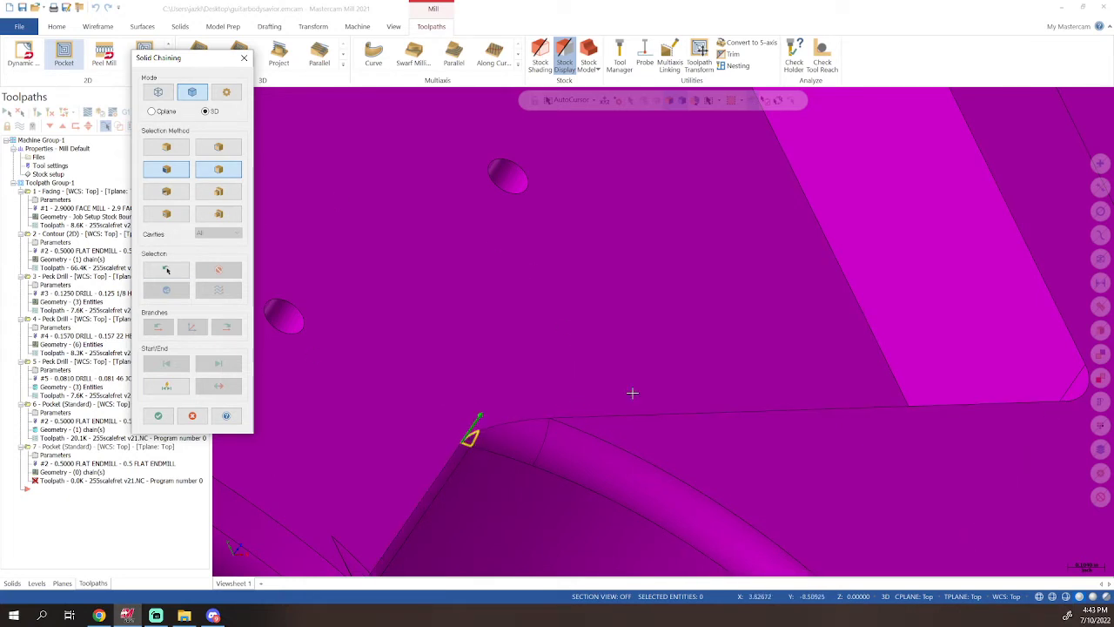
- Chain the short rounded edge at the neck pocket's lower open corner
middle_click_drag(632, 391, 726, 259)
scroll(725, 255, "up", 2)
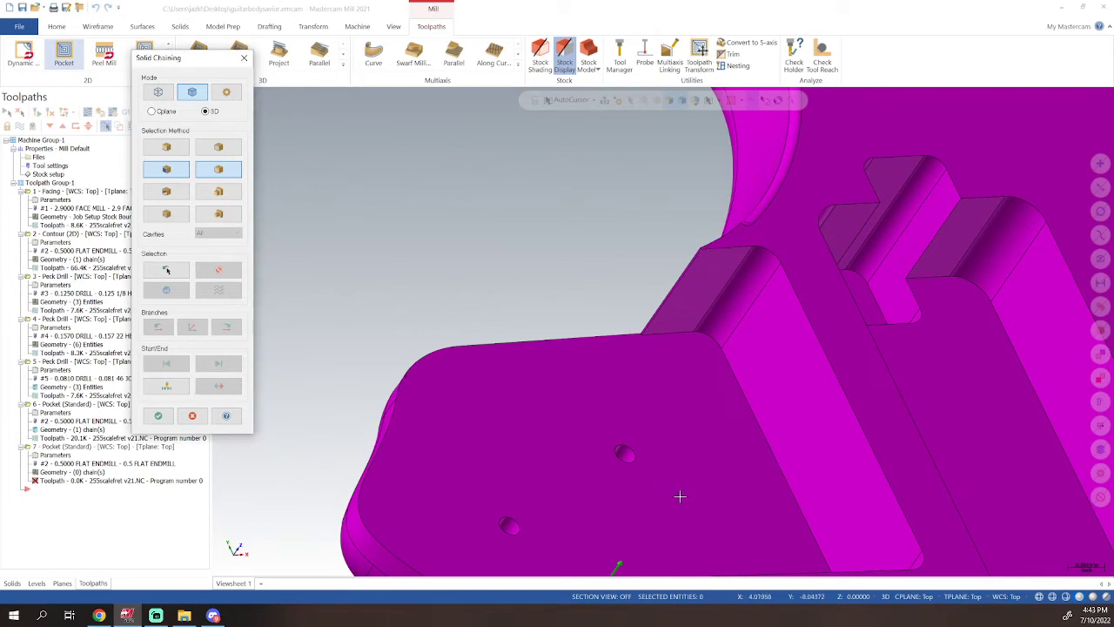
middle_click_drag(680, 497, 584, 443)
scroll(582, 429, "up", 3)
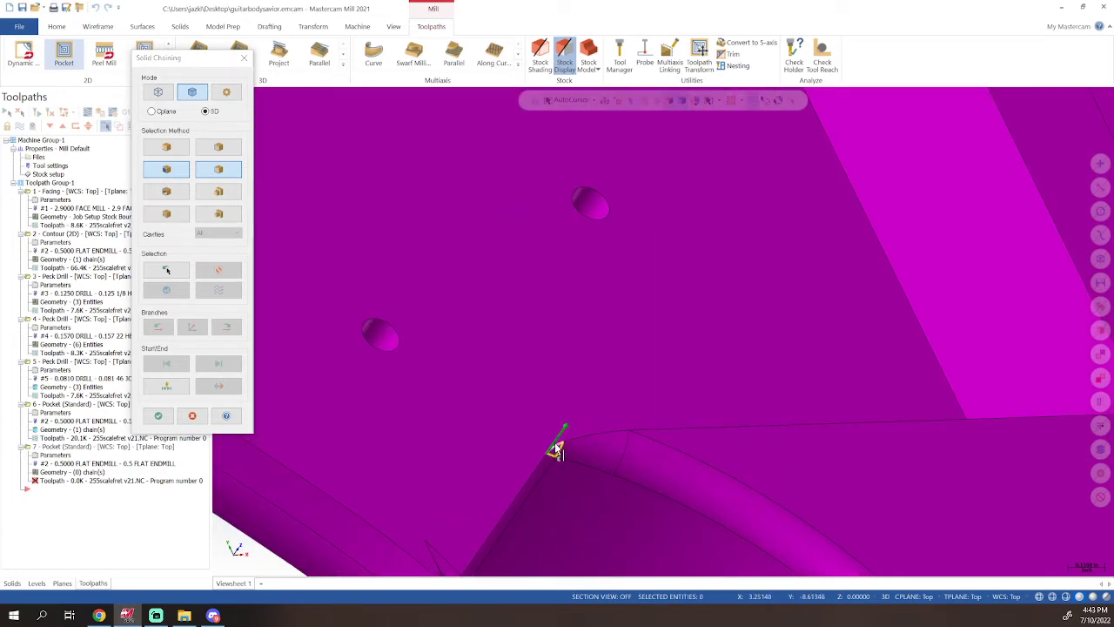
left_click(557, 450)
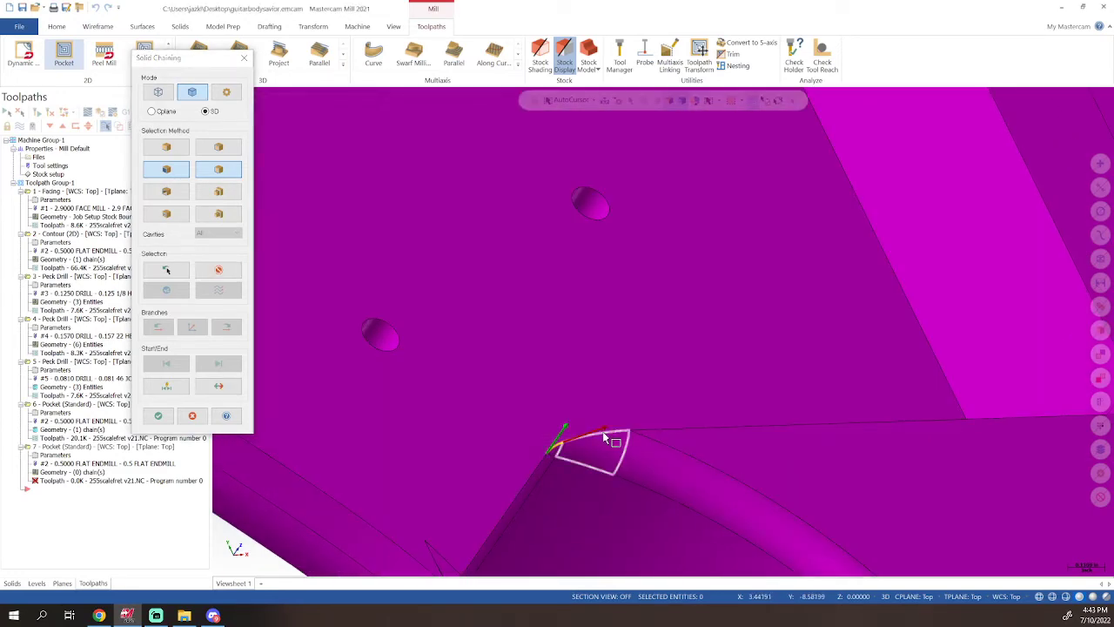
left_click(607, 440)
left_click(603, 438)
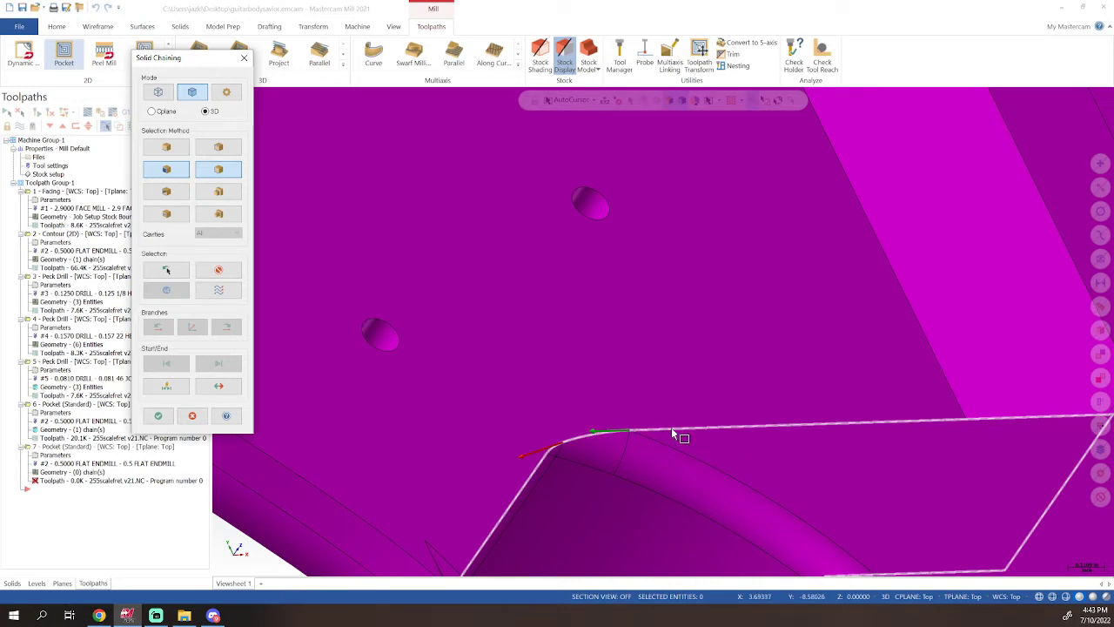
- Continue the chain along the pocket's straight sides to the upper open corner and accept it as the pocket geometry
left_click(678, 434)
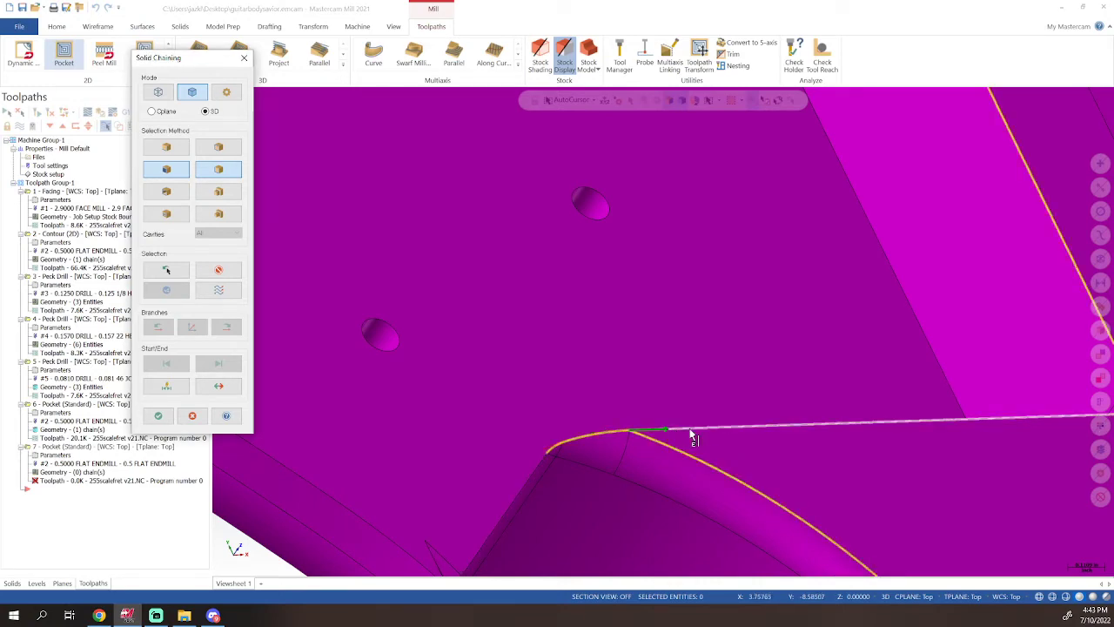
scroll(749, 404, "down", 3)
middle_click_drag(749, 223, 724, 416, "shift")
scroll(716, 304, "up", 5)
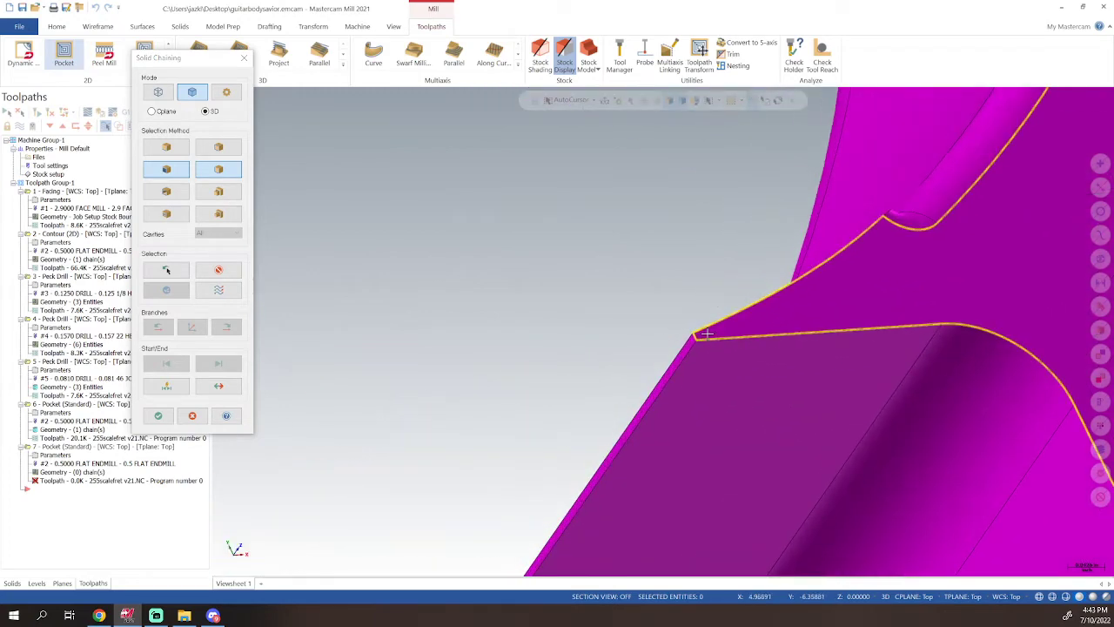
left_click(696, 338)
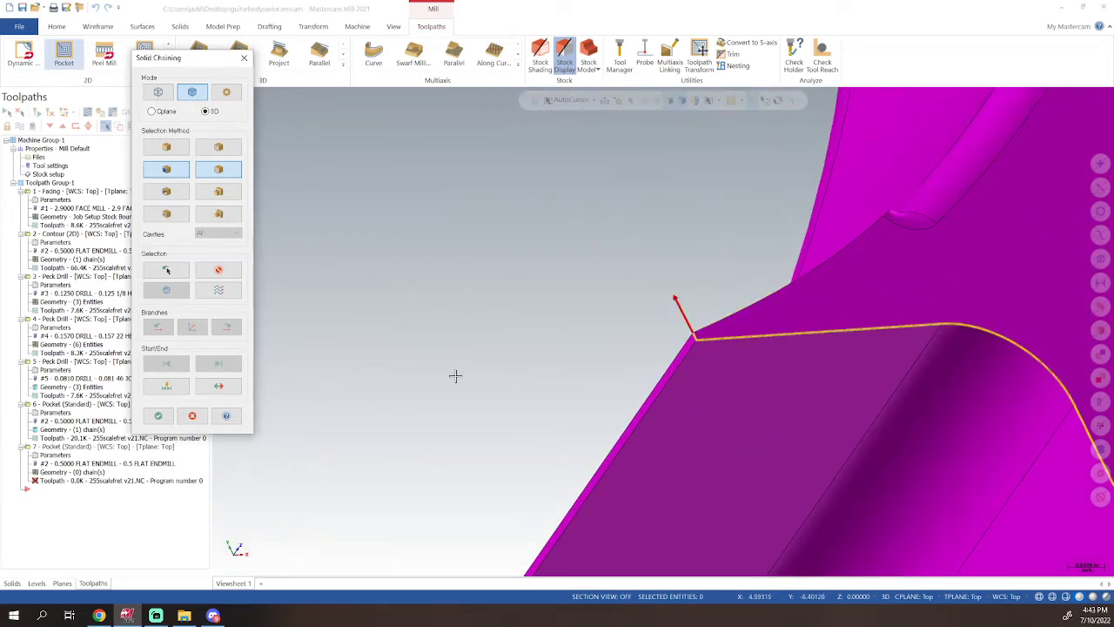
scroll(473, 381, "up", 3)
scroll(474, 381, "down", 5)
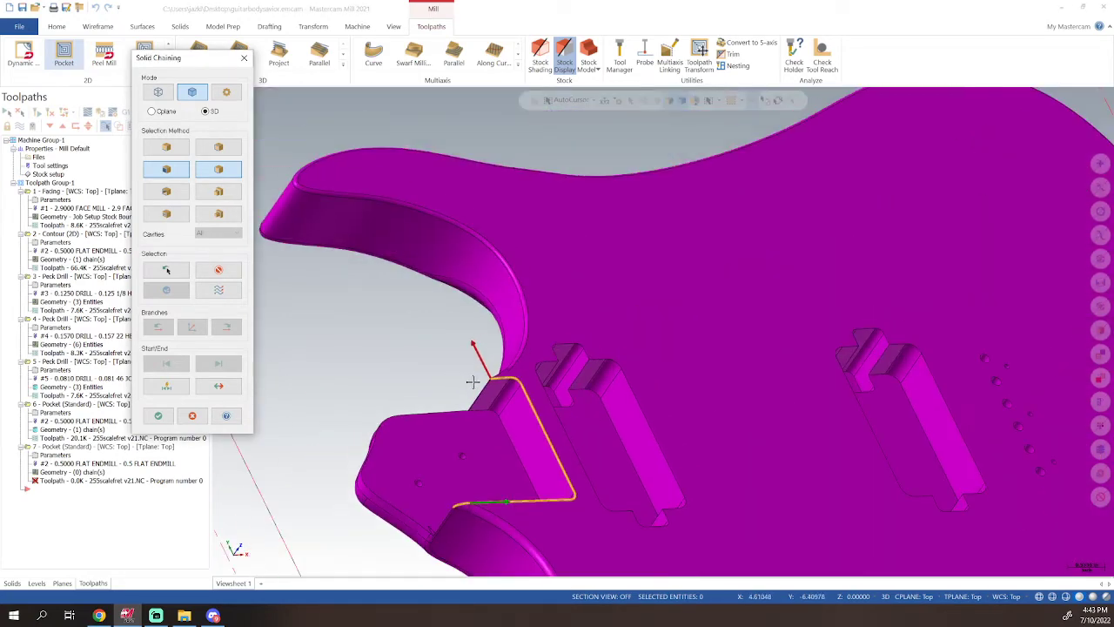
middle_click_drag(510, 465, 545, 442)
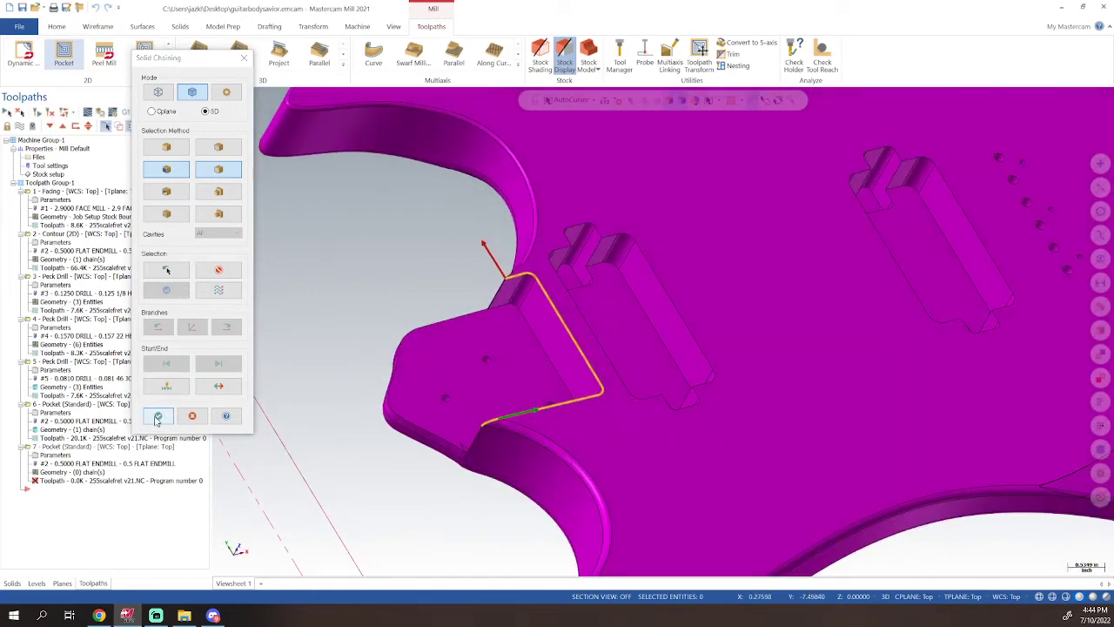
left_click(158, 417)
- Select the 0.5 Flat Endmill with a feed rate of 60 and a spindle speed of 12000
left_click(429, 158)
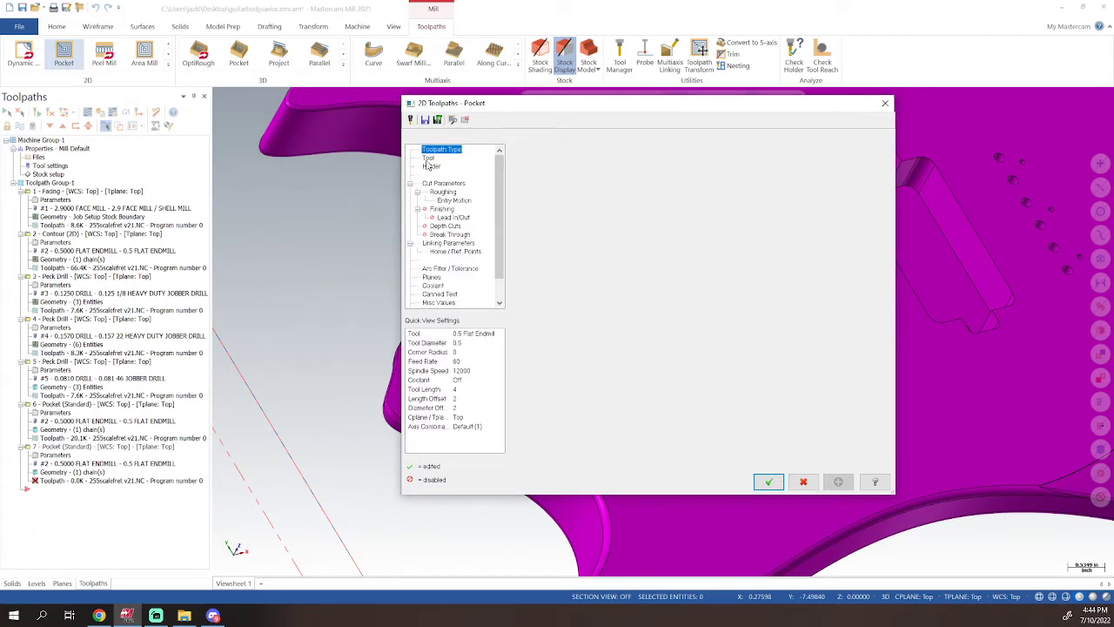
left_click(574, 193)
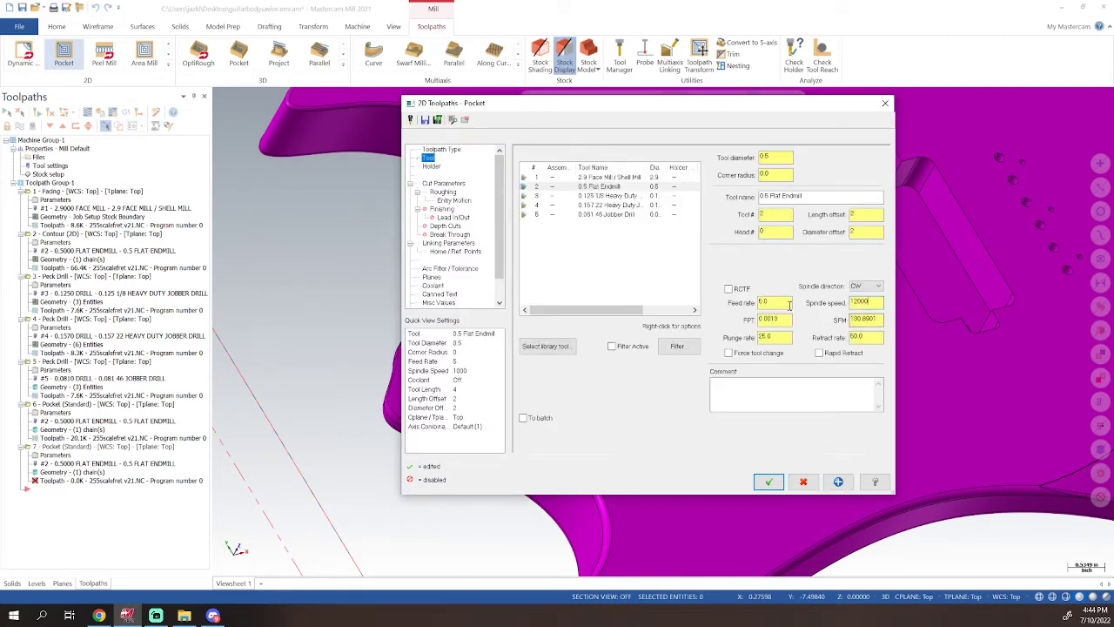
double_click(790, 304)
- Set the pocket type to Open with 0.0 stock to leave on the walls
left_click(444, 183)
left_click(834, 178)
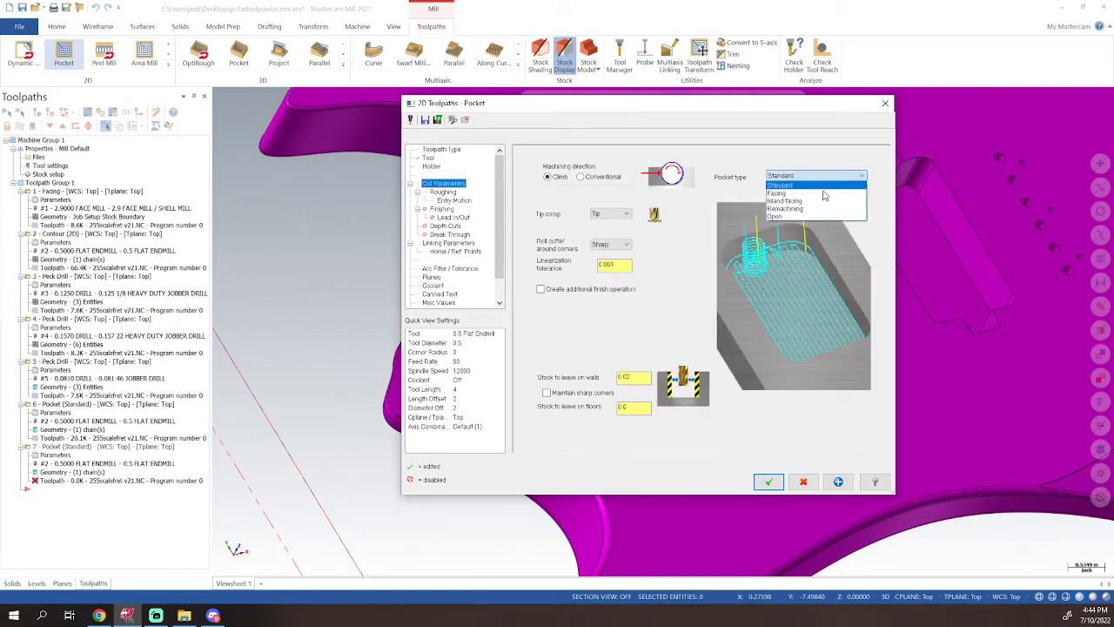
left_click(813, 216)
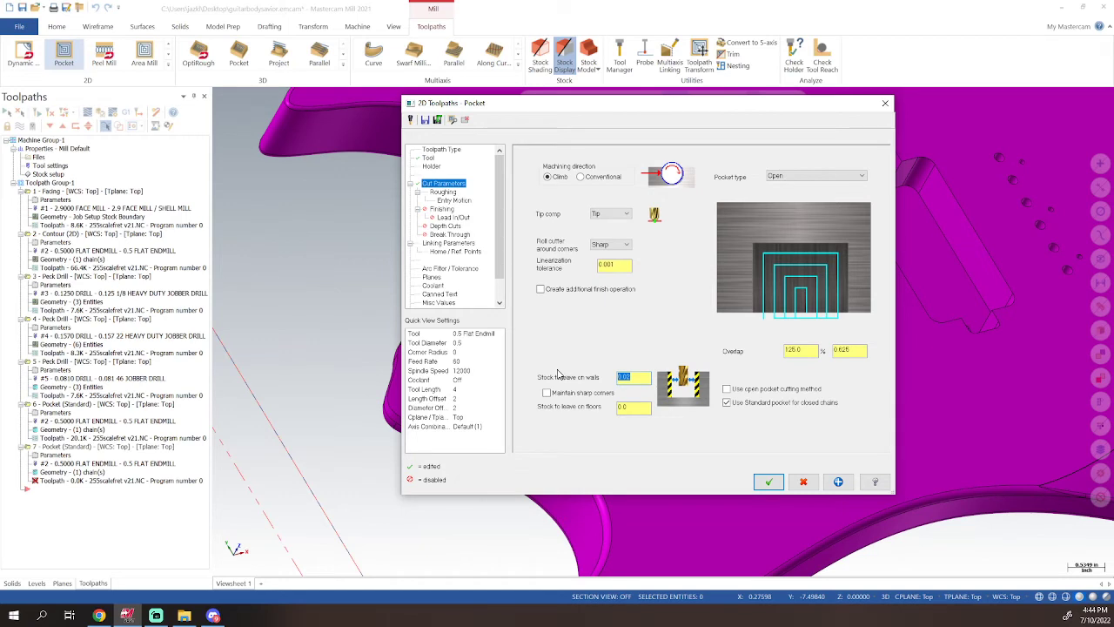
key("Return")
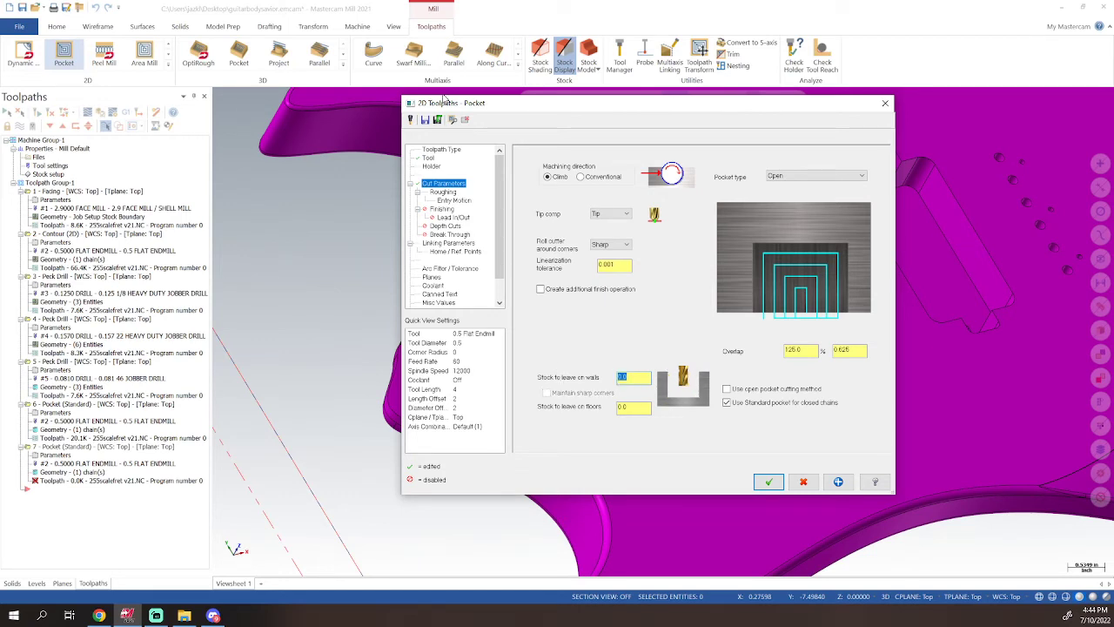
- Enable finishing with 1 pass at 0.02 spacing and set cutter compensation to wear
left_click(443, 211)
left_click(529, 157)
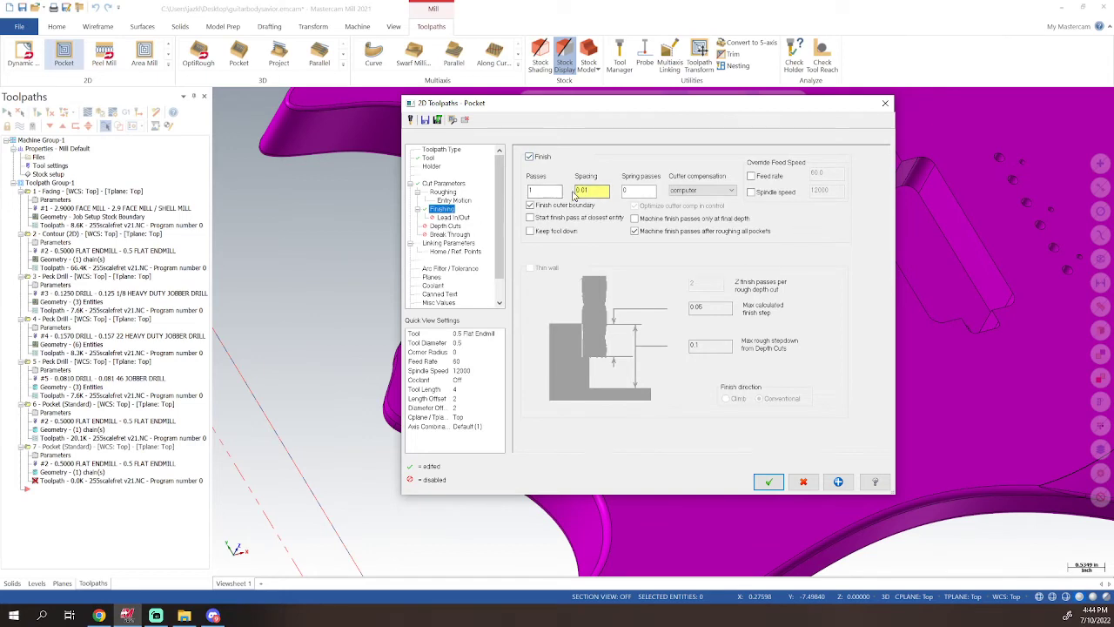
left_click(553, 191)
left_click(638, 190)
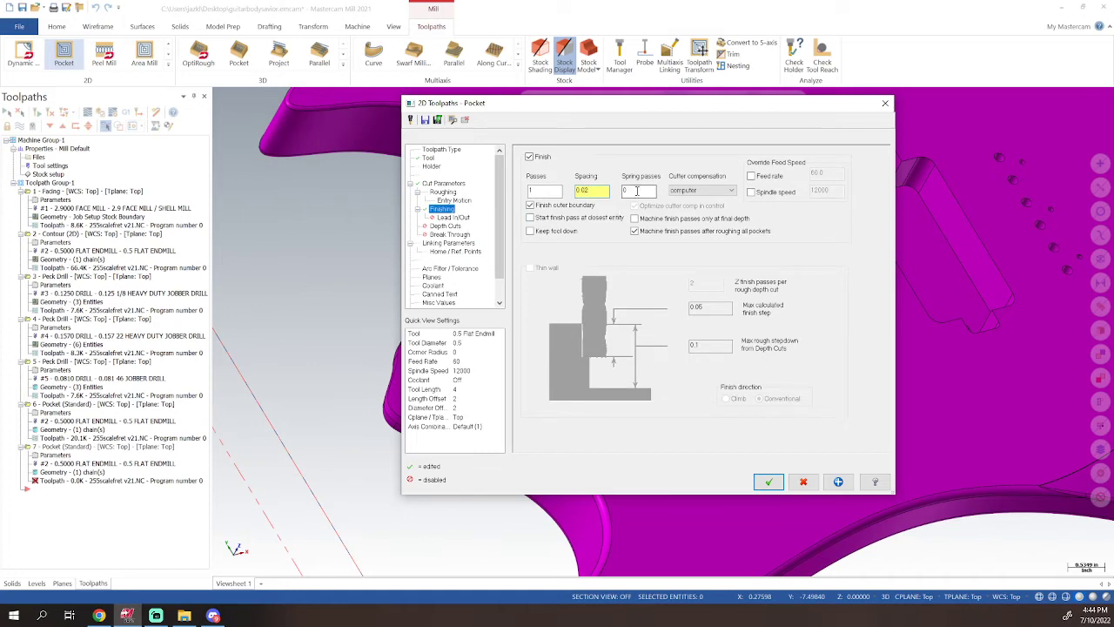
left_click(712, 193)
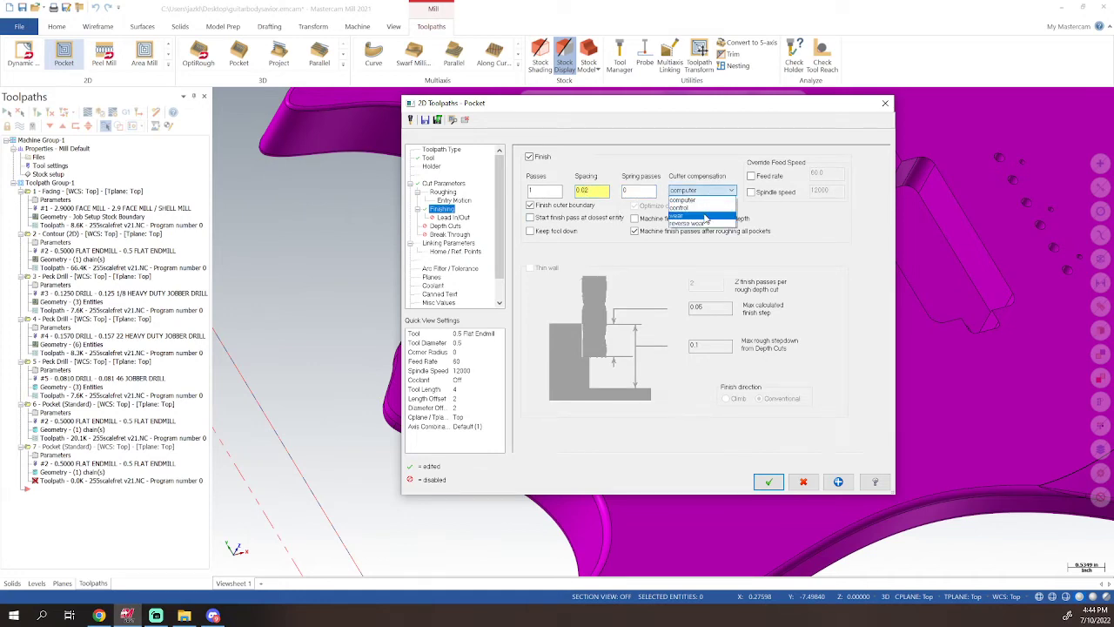
left_click(706, 216)
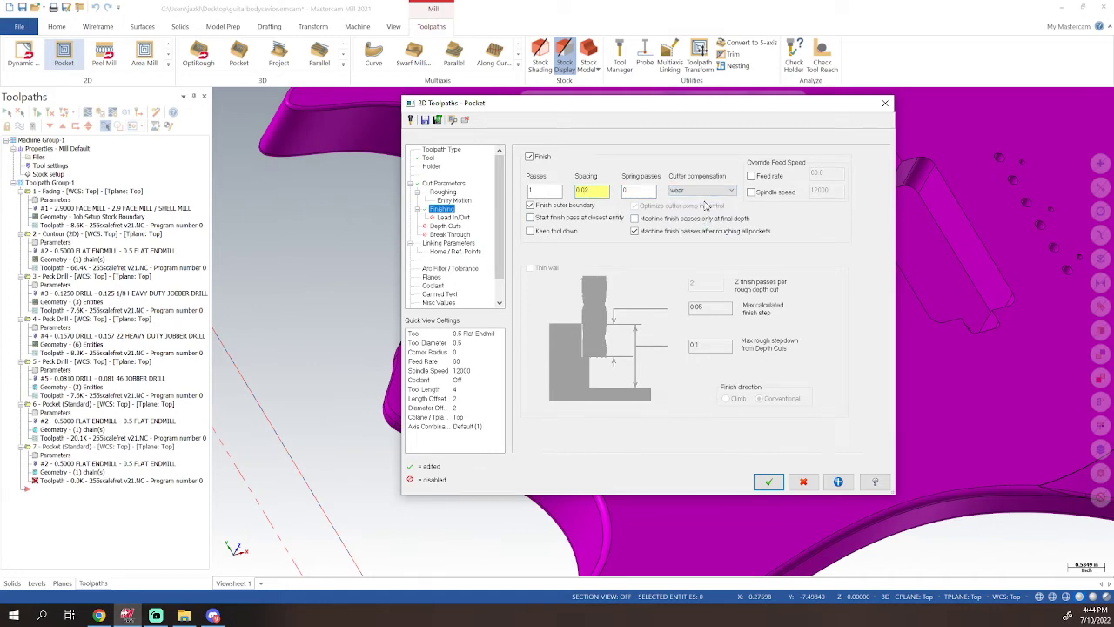
- Set the absolute pocket depth to -0.75 by picking it from the model
left_click(446, 227)
left_click(447, 235)
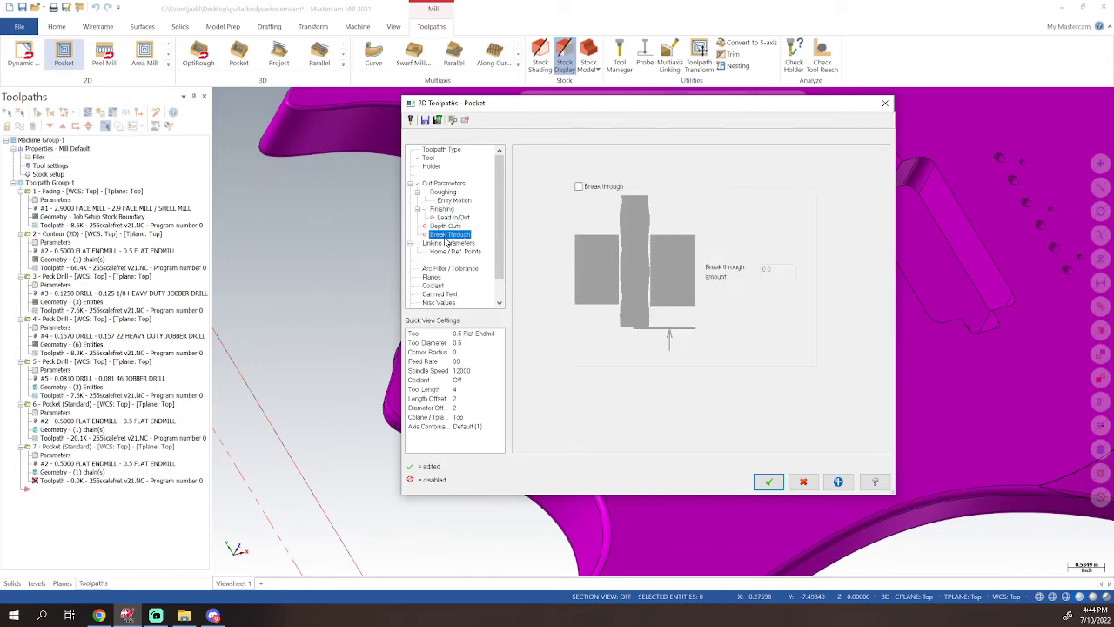
left_click(445, 243)
left_click(684, 379)
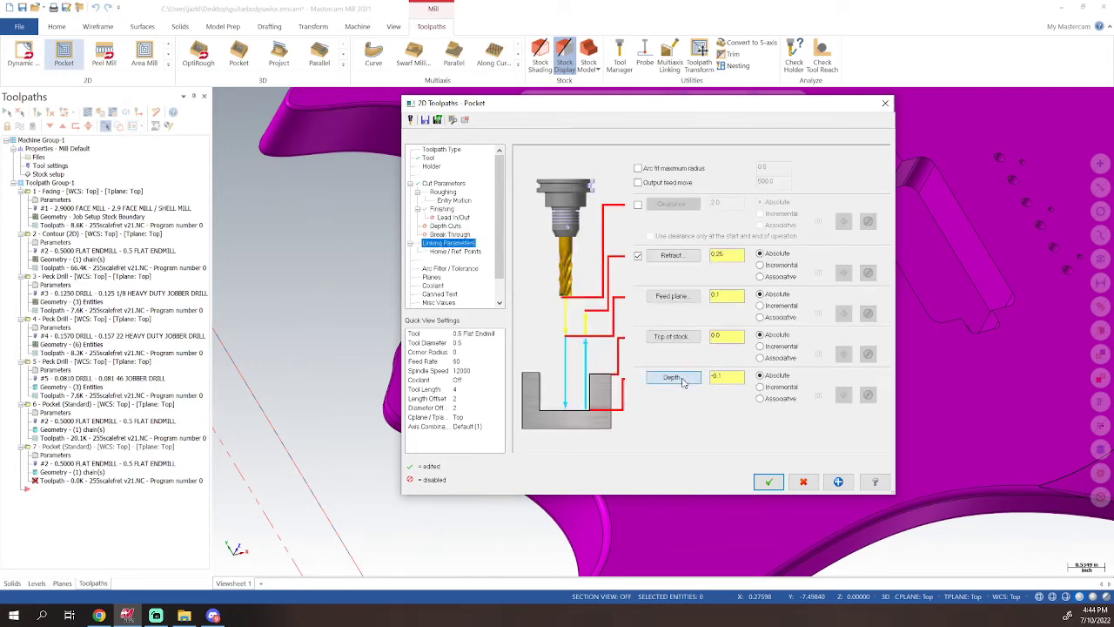
left_click(520, 314)
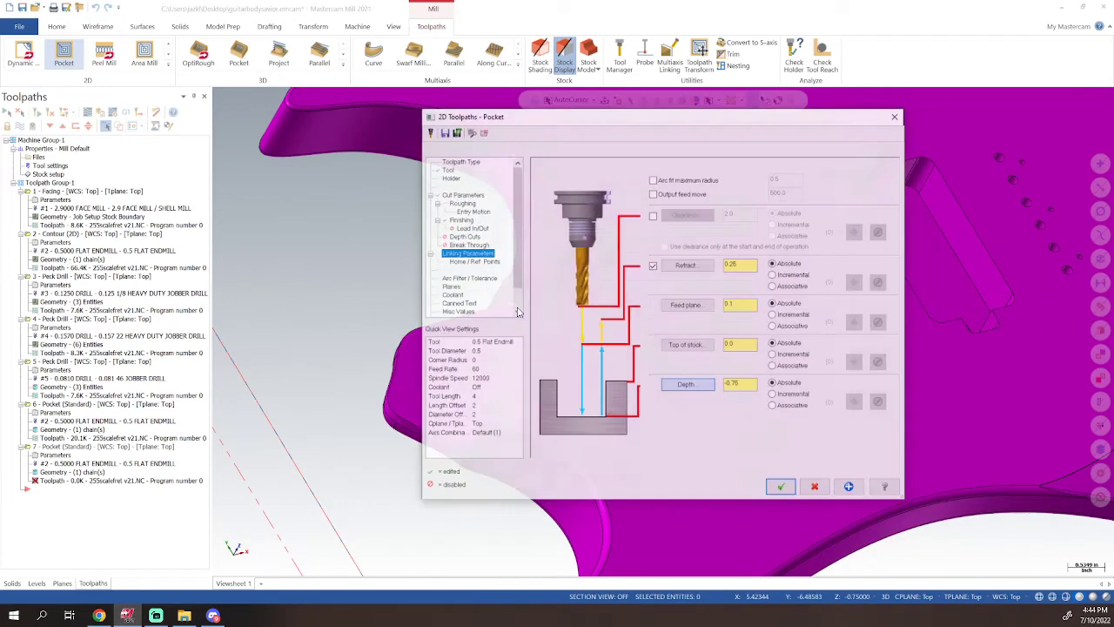
- Try to generate the open pocket toolpath, and discard the operation
left_click(769, 481)
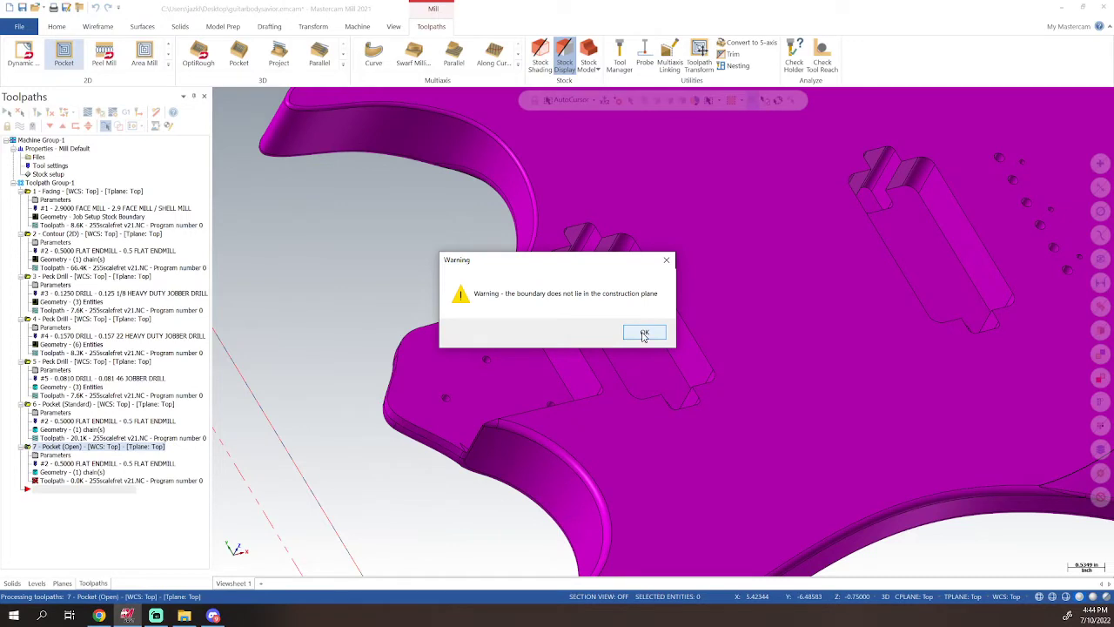
left_click(644, 336)
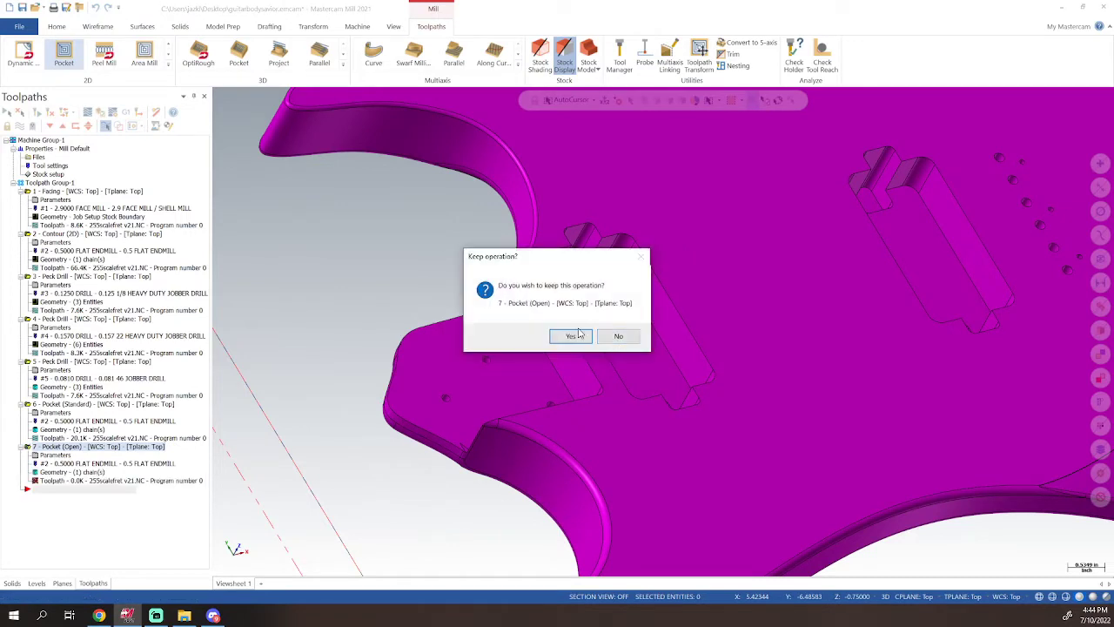
left_click(626, 339)
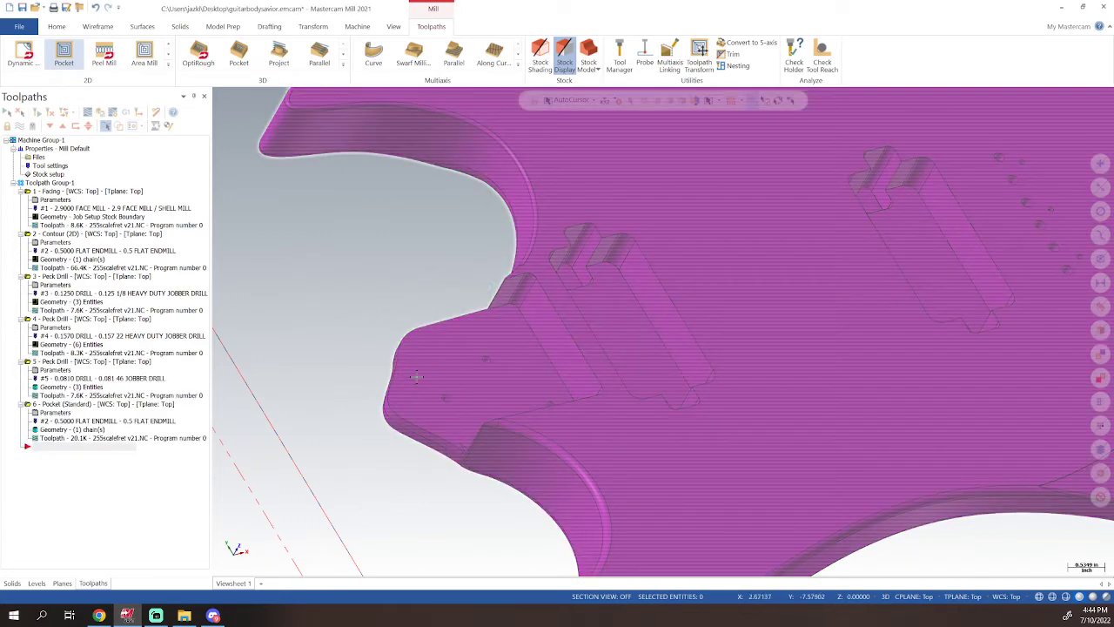
middle_click_drag(542, 381, 485, 418, "shift")
scroll(510, 448, "down", 2)
scroll(510, 448, "up", 5)
scroll(542, 426, "down", 2)
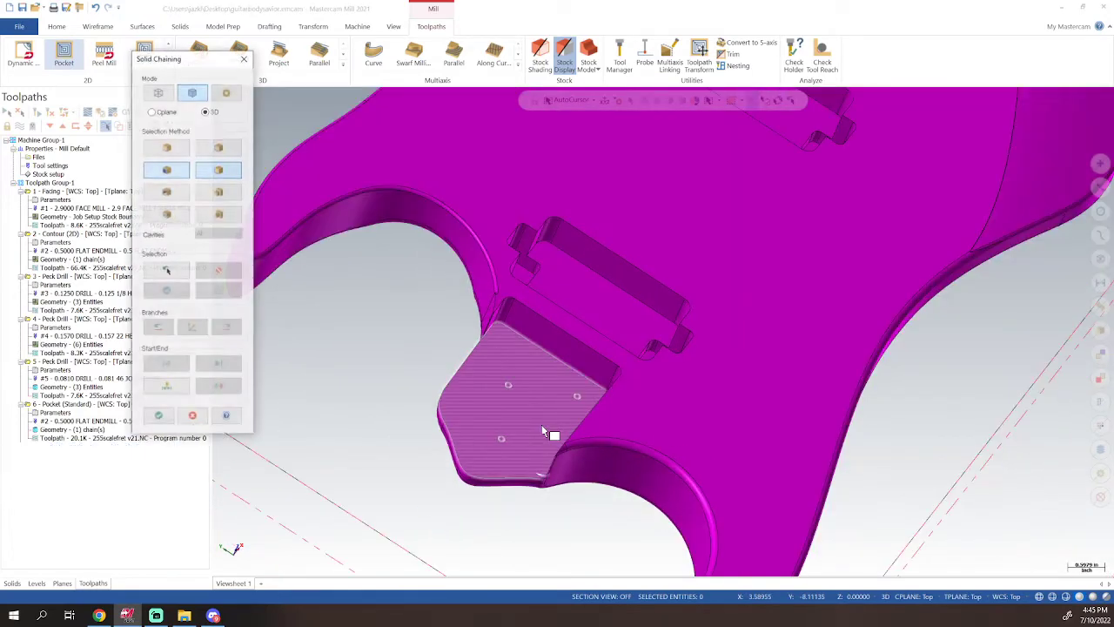
left_click(243, 61)
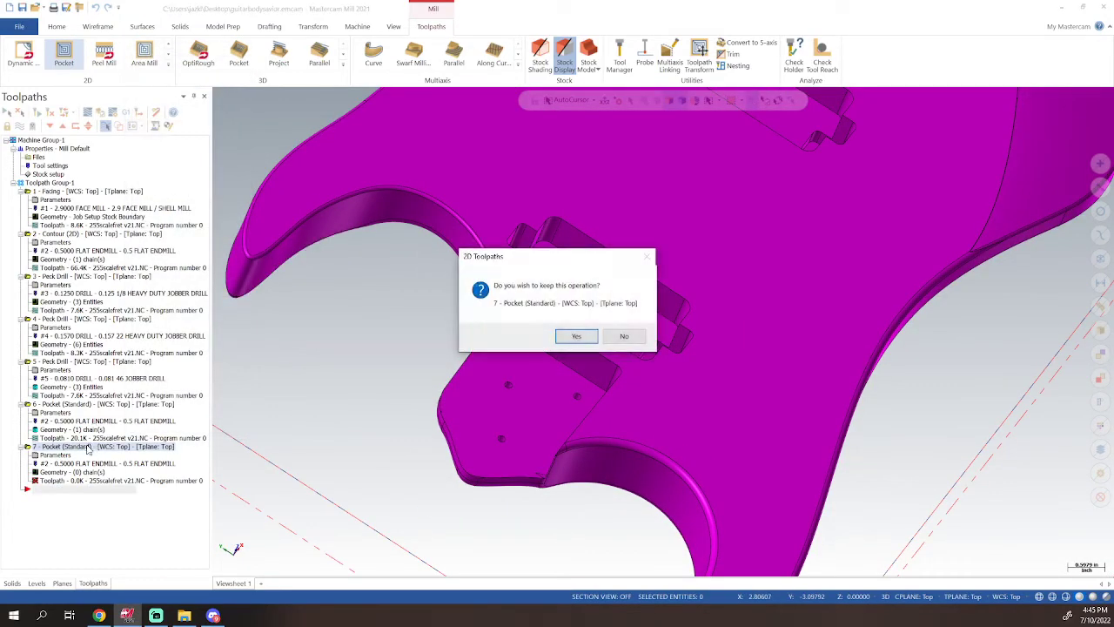
left_click(625, 337)
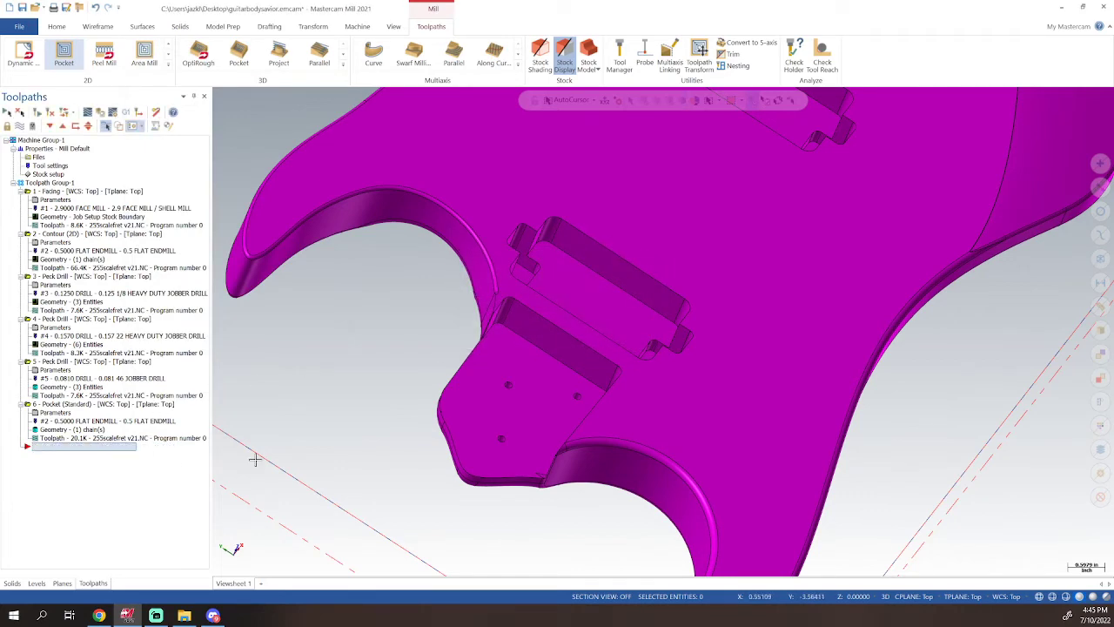
- Examine the neck pocket's floor edges and the small corner geometry at its open end
scroll(648, 396, "up", 2)
scroll(631, 409, "down", 2)
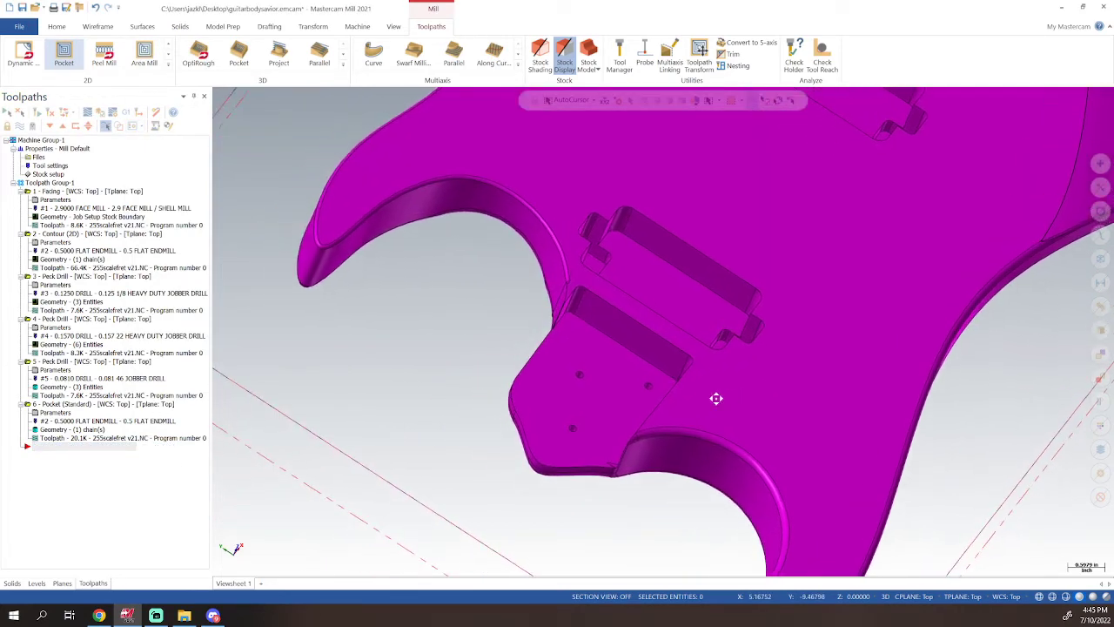
scroll(660, 386, "up", 2)
middle_click_drag(660, 386, 547, 483)
scroll(555, 482, "up", 7)
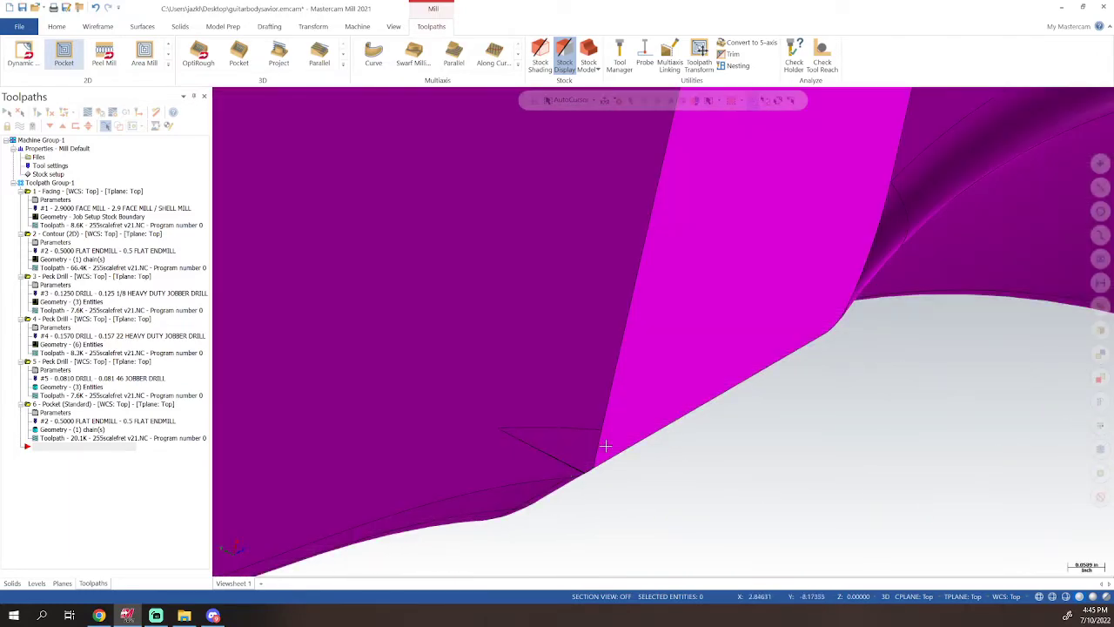
mouse_move(631, 412)
middle_mouse_down("shift")
mouse_move(622, 344)
mouse_move(692, 492)
mouse_move(693, 404)
mouse_move(661, 528)
middle_mouse_up("shift")
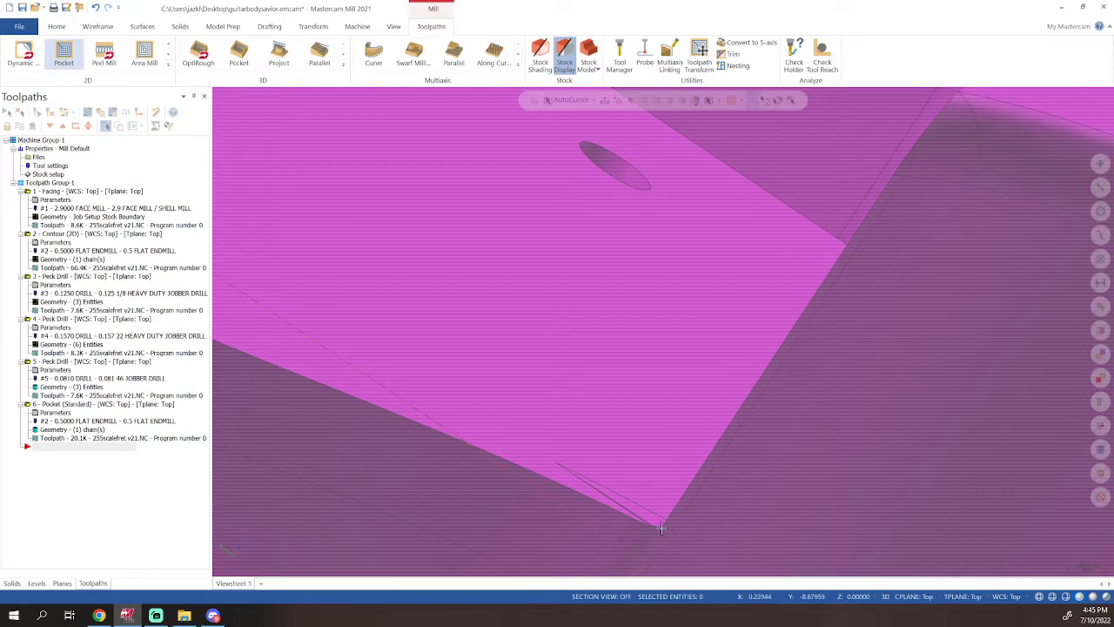
scroll(635, 415, "down", 6)
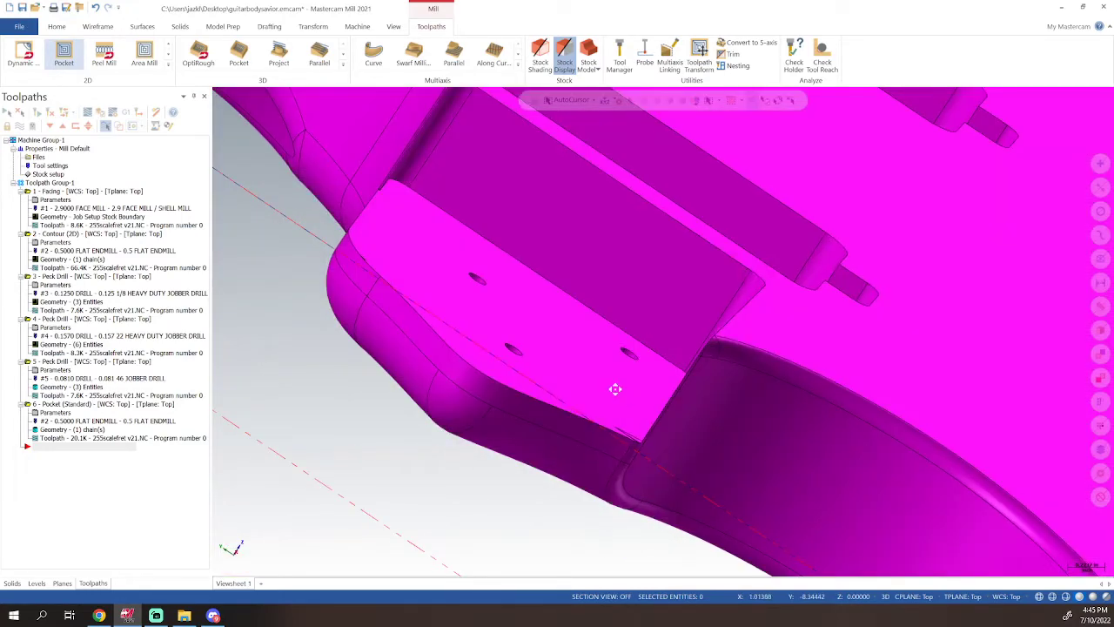
middle_click_drag(615, 388, 455, 356, "shift")
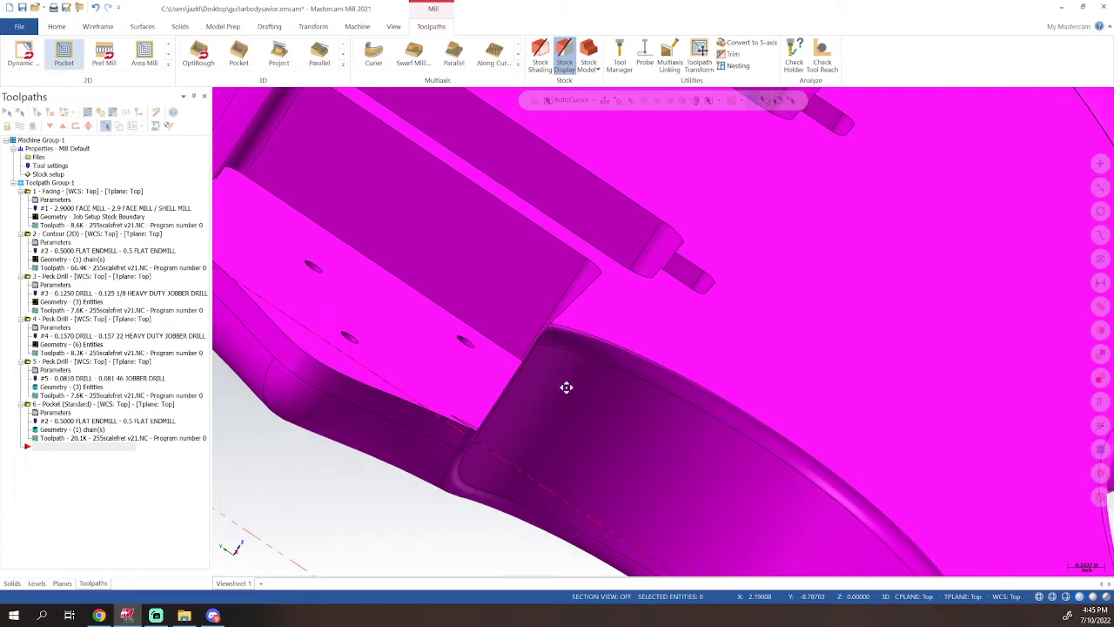
middle_click_drag(567, 386, 662, 383)
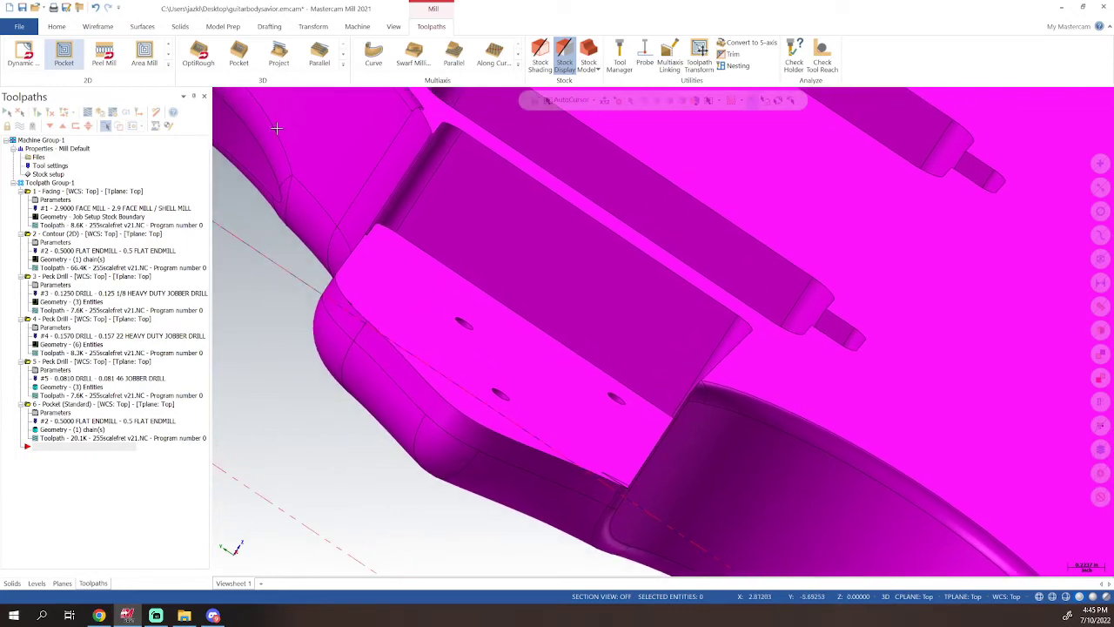
- Create level 4 as the main level and name it NeckPocket
left_click(102, 28)
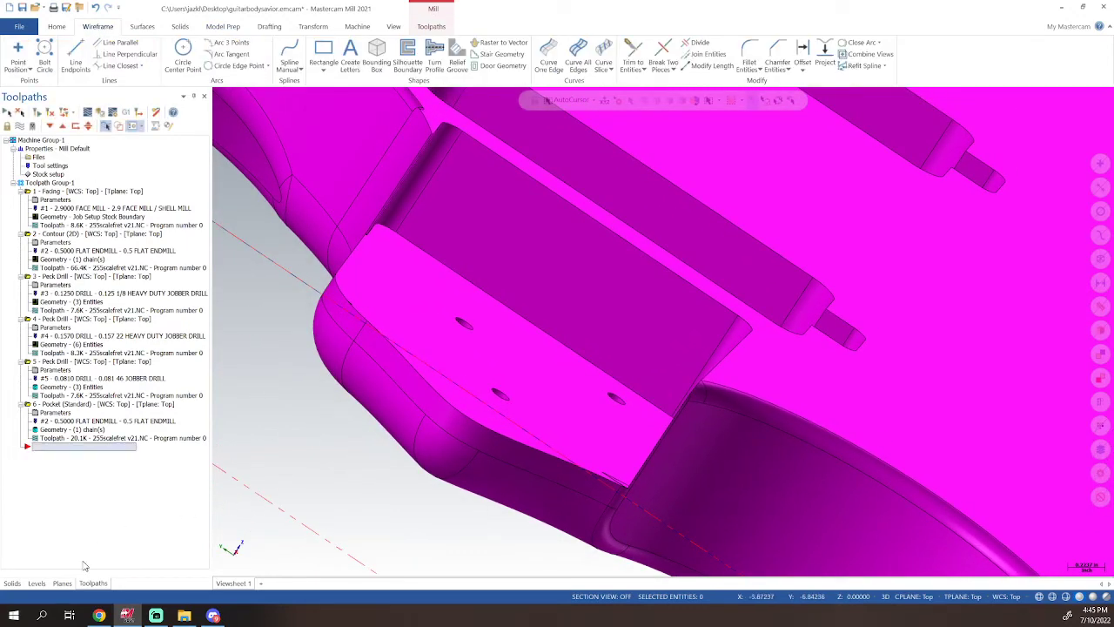
left_click(37, 584)
left_click(94, 459)
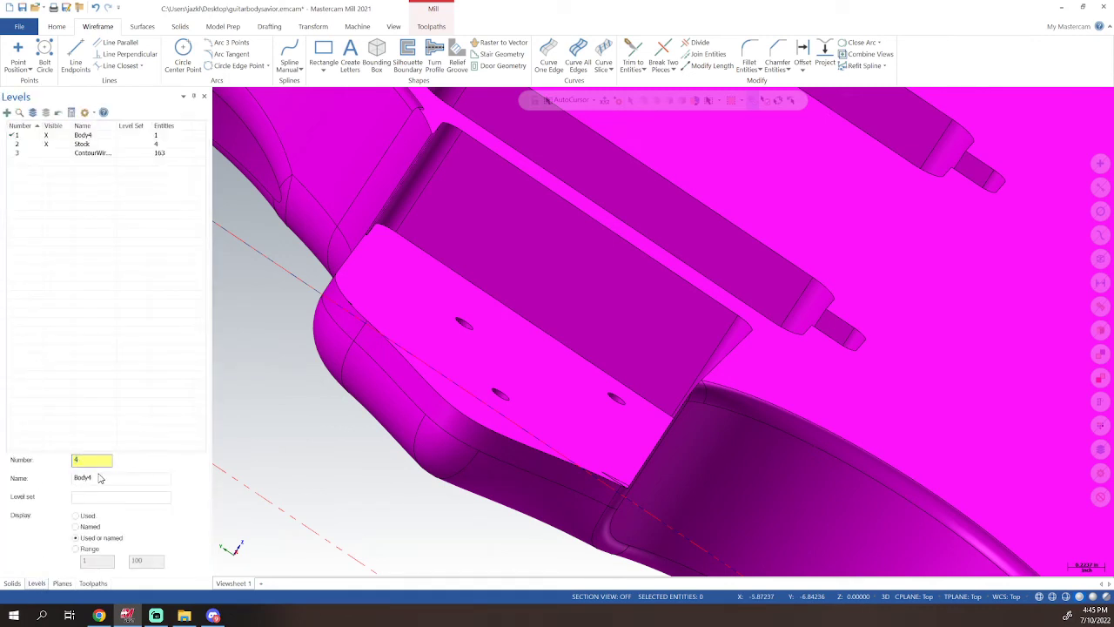
left_click(99, 477)
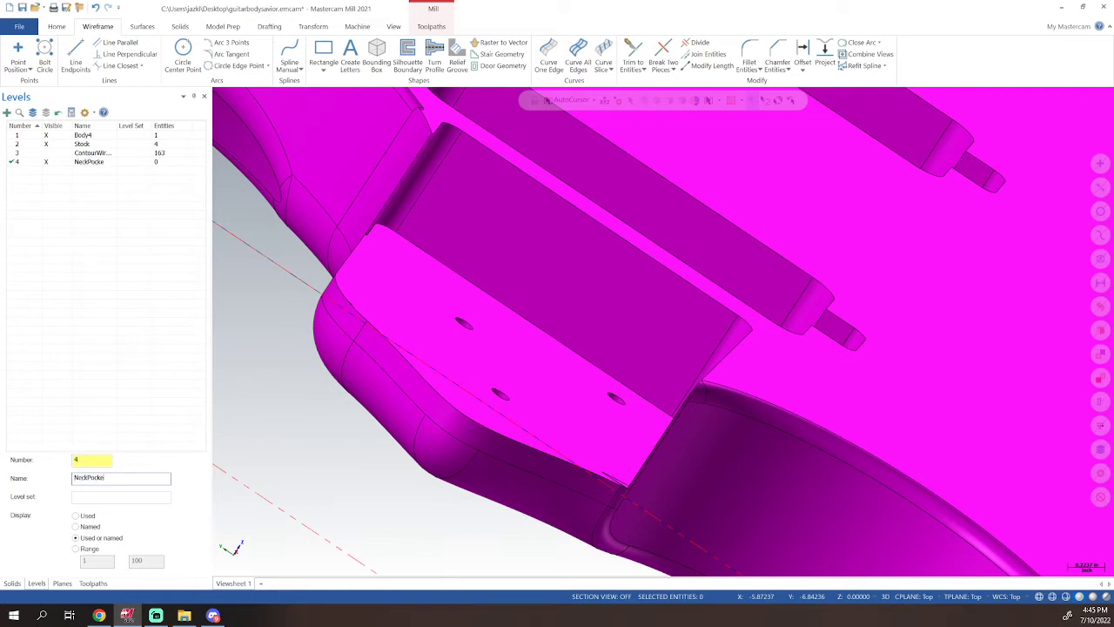
key("Return")
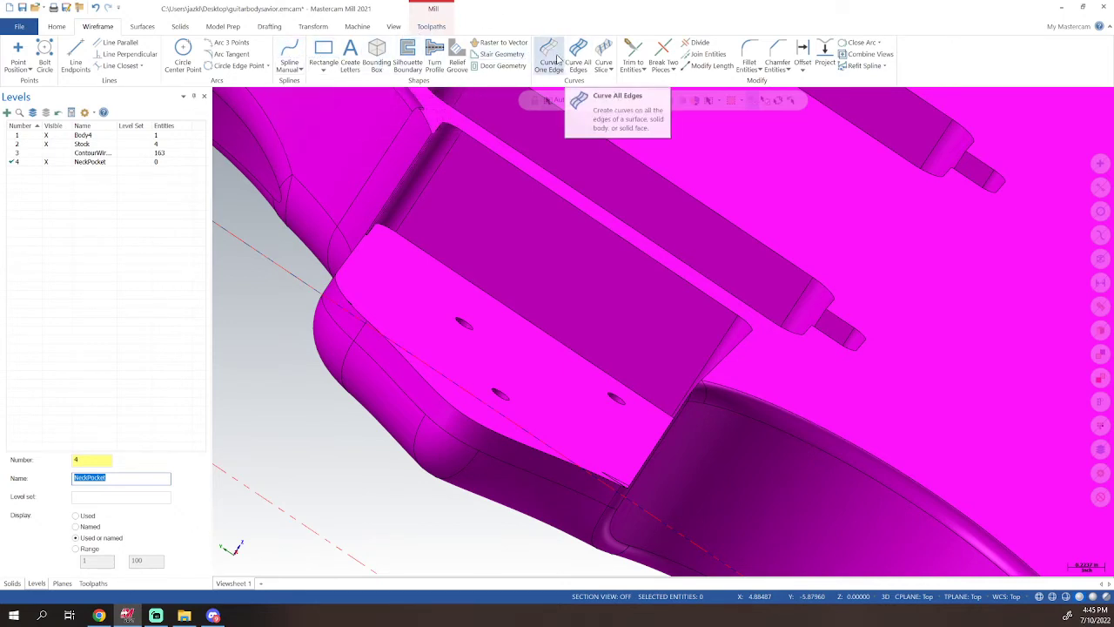
- Create edge curves along the base of the neck pocket walls, including both corner arcs and the tiny edge at the open end
left_click(550, 58)
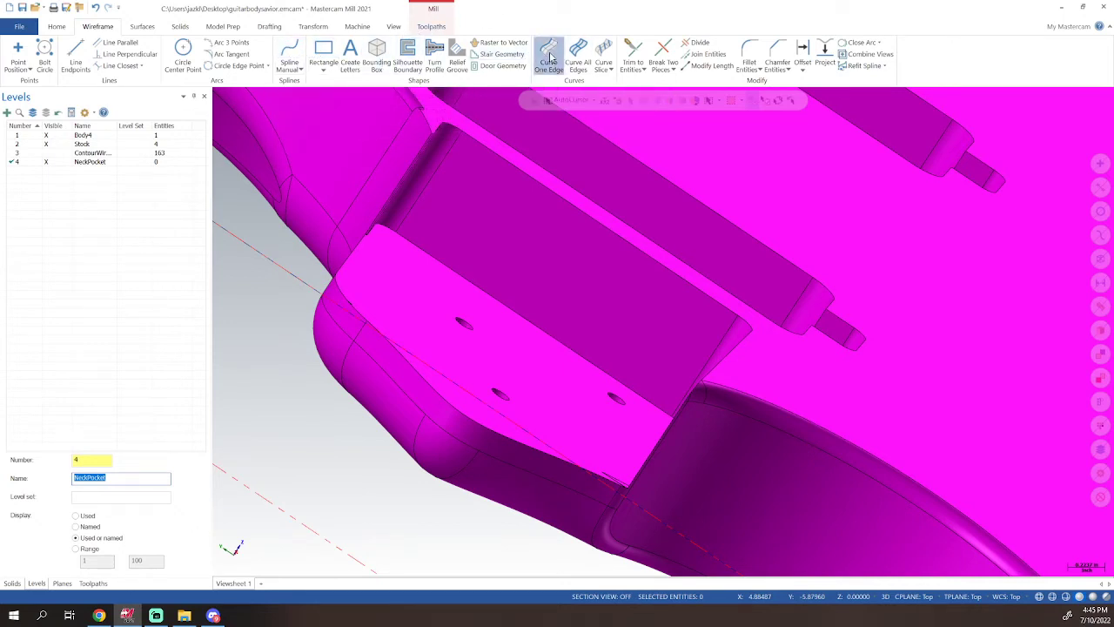
middle_click_drag(647, 282, 592, 344)
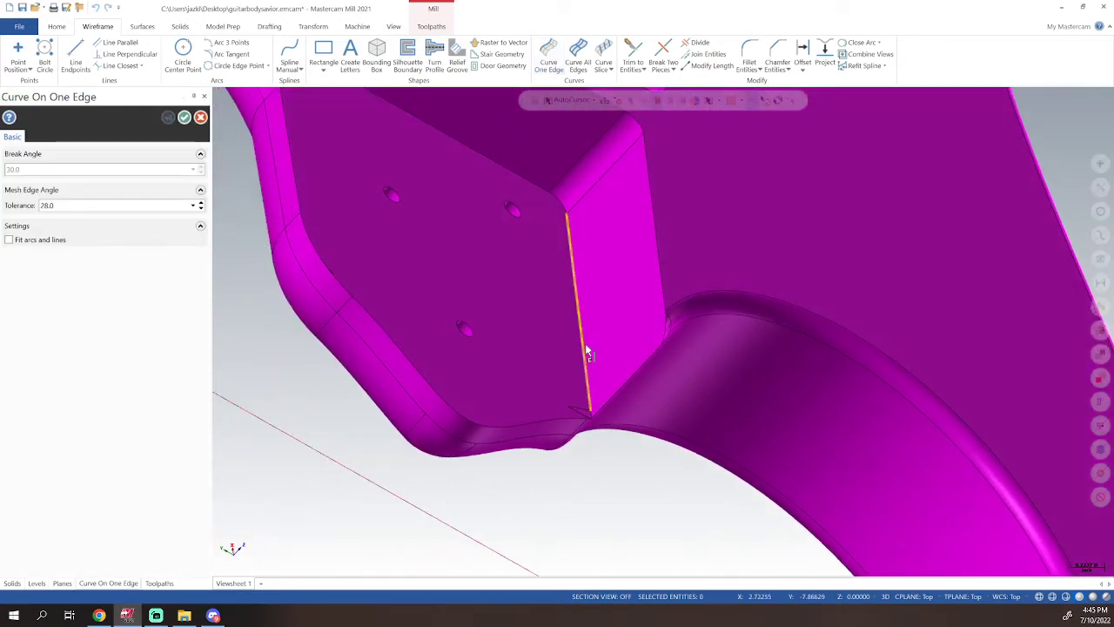
left_click(588, 348)
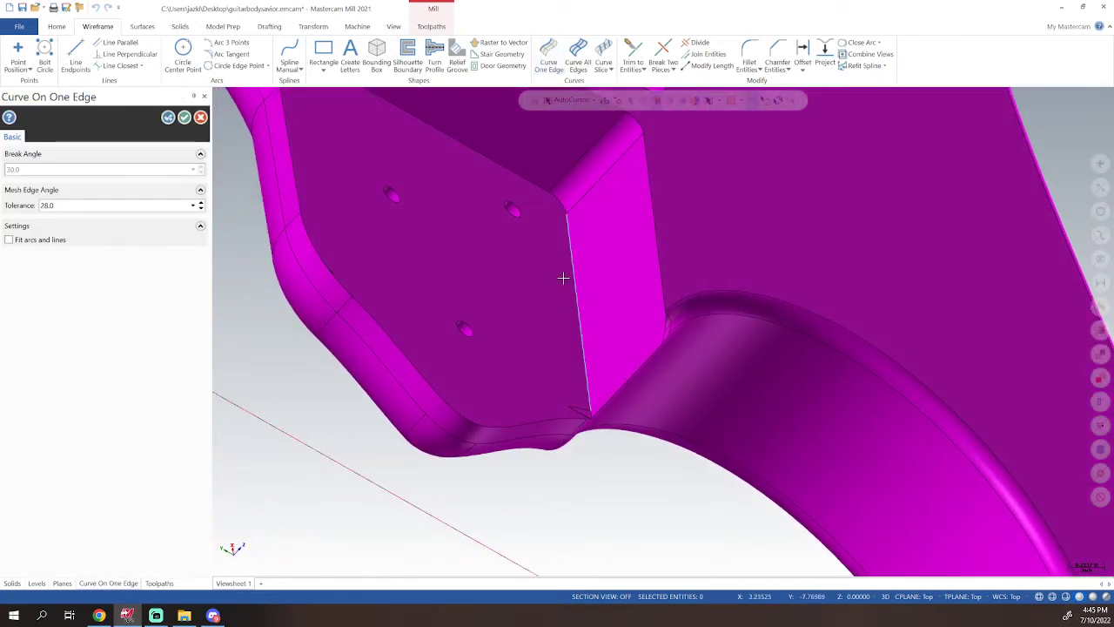
left_click(520, 183)
middle_click_drag(624, 303, 744, 275)
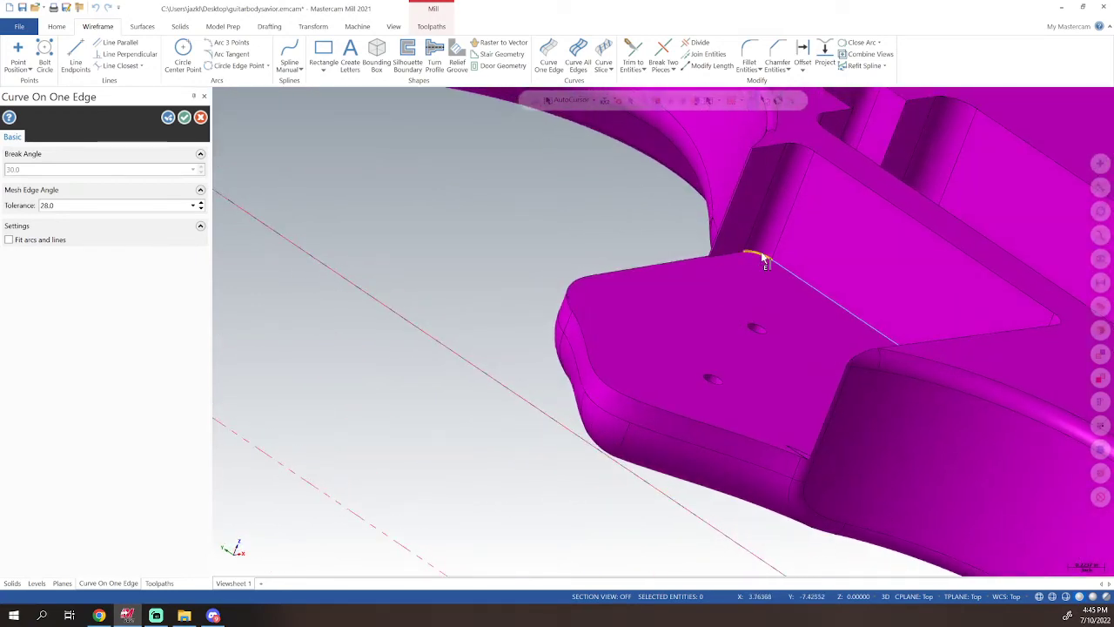
scroll(726, 269, "up", 2)
scroll(725, 268, "up", 3)
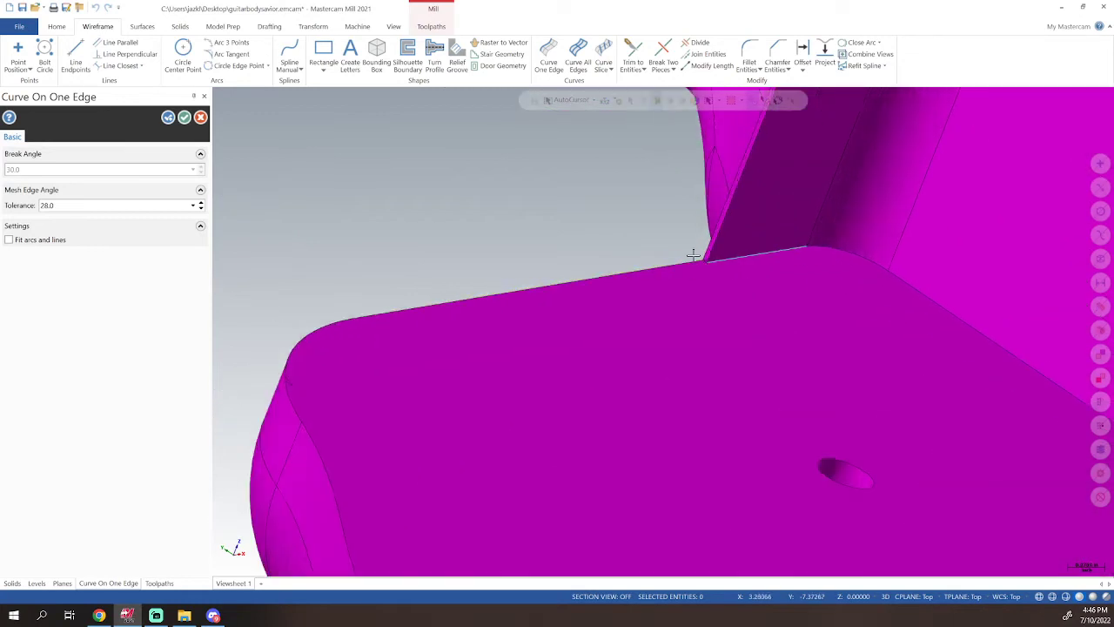
scroll(712, 266, "up", 4)
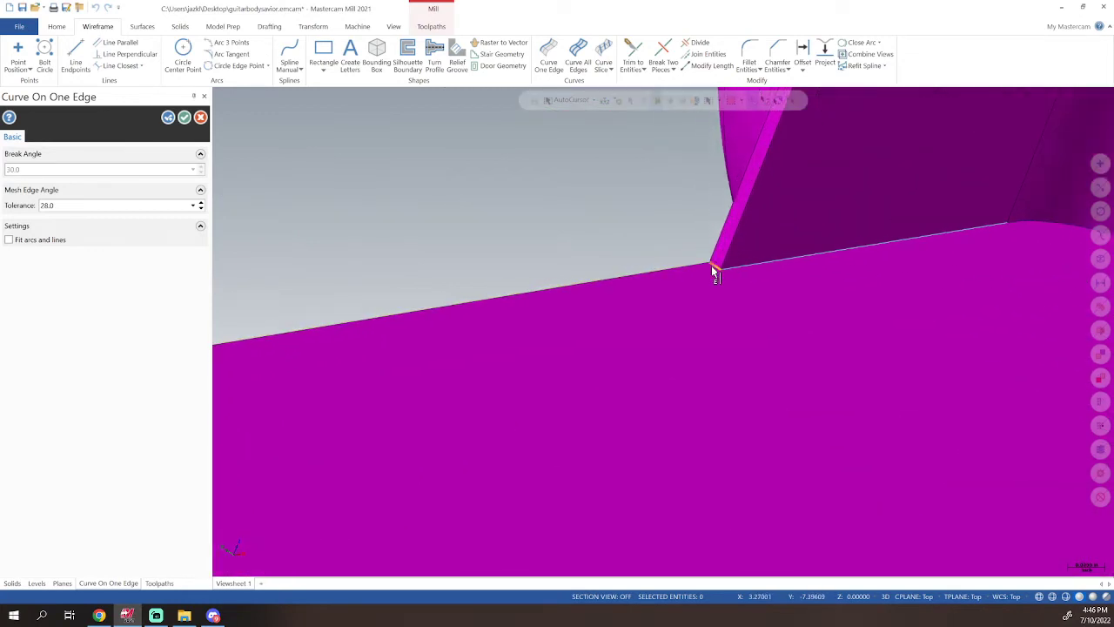
scroll(719, 272, "down", 4)
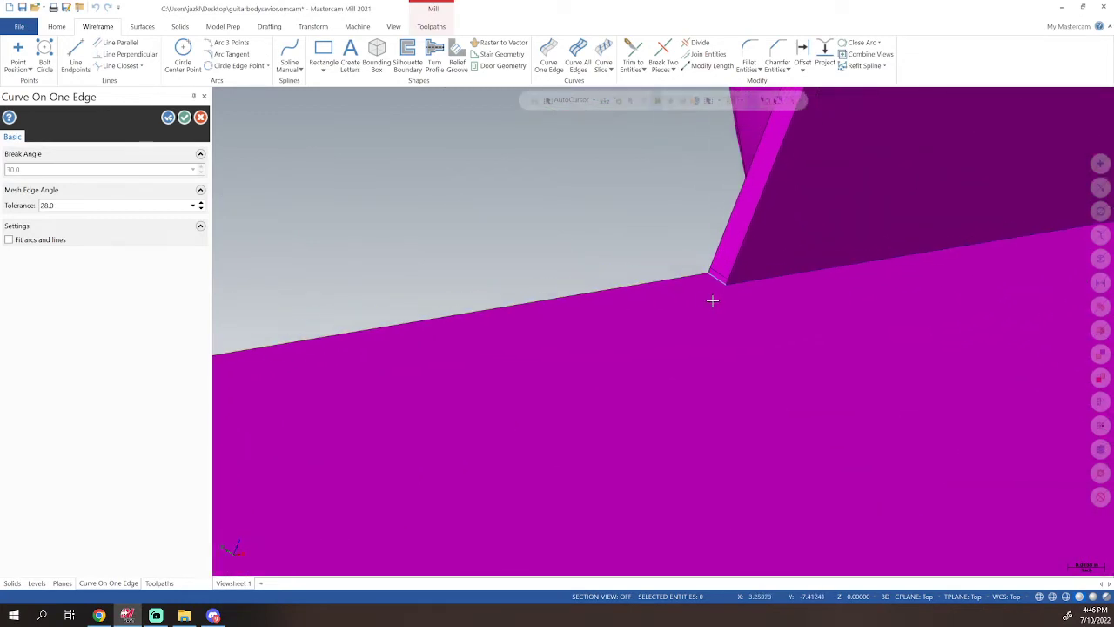
scroll(717, 304, "down", 5)
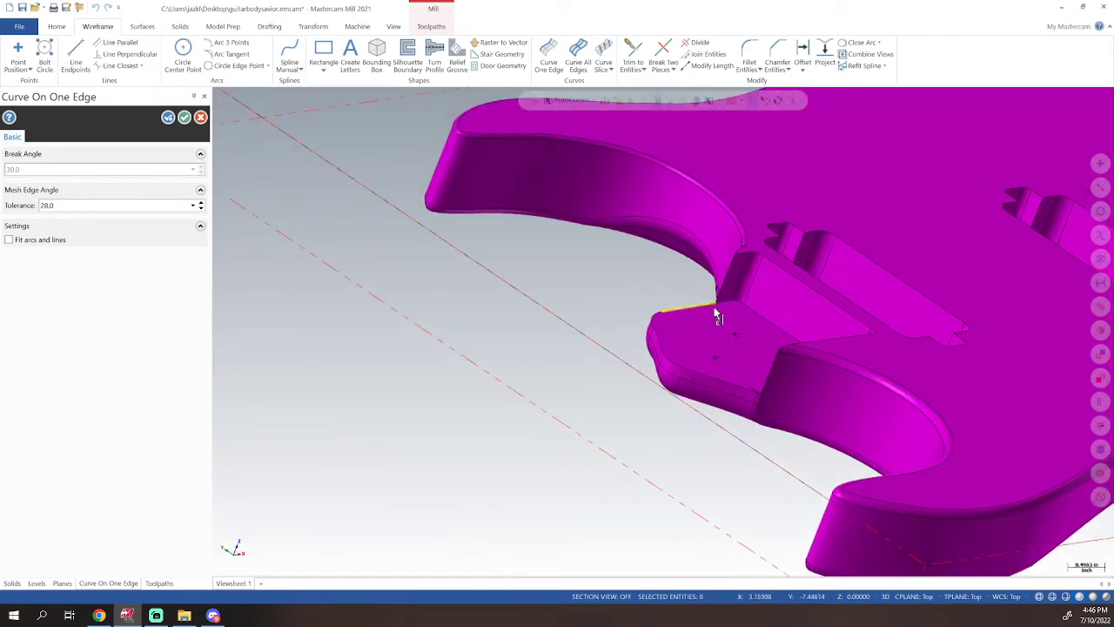
middle_click_drag(716, 310, 782, 400)
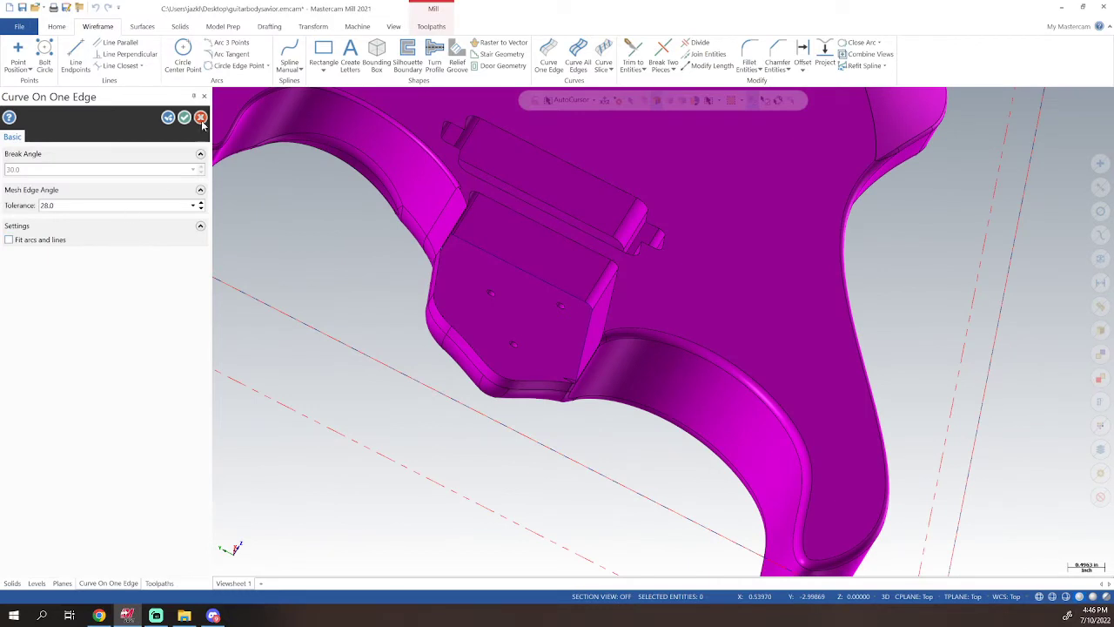
left_click(185, 120)
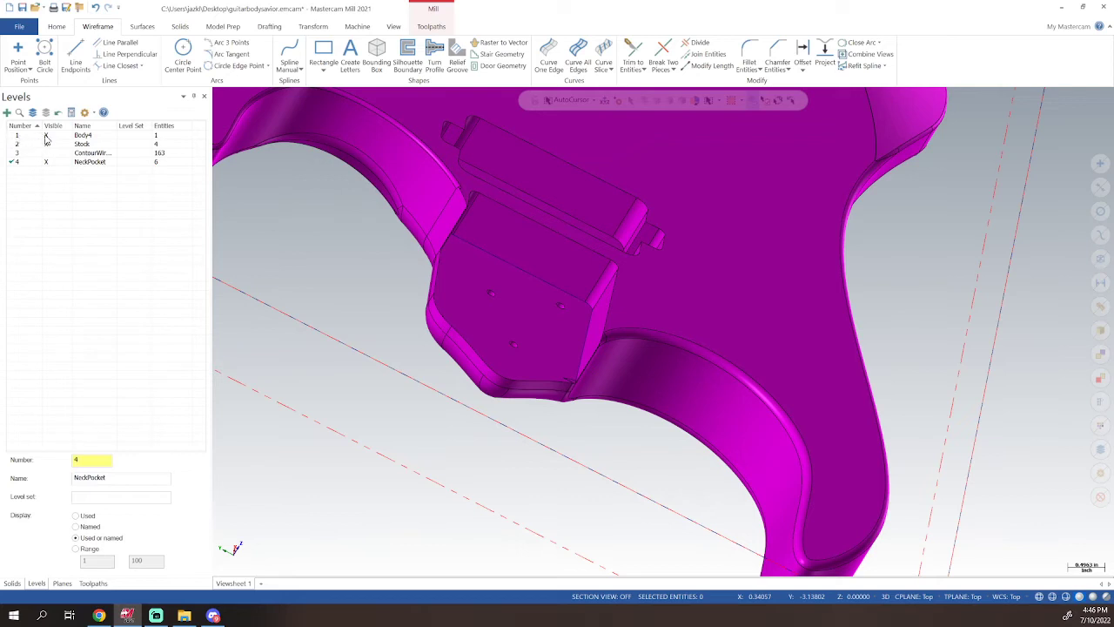
- Hide the Body4 level and lengthen the open end of the neck pocket's longer side line by 0.25
left_click(46, 137)
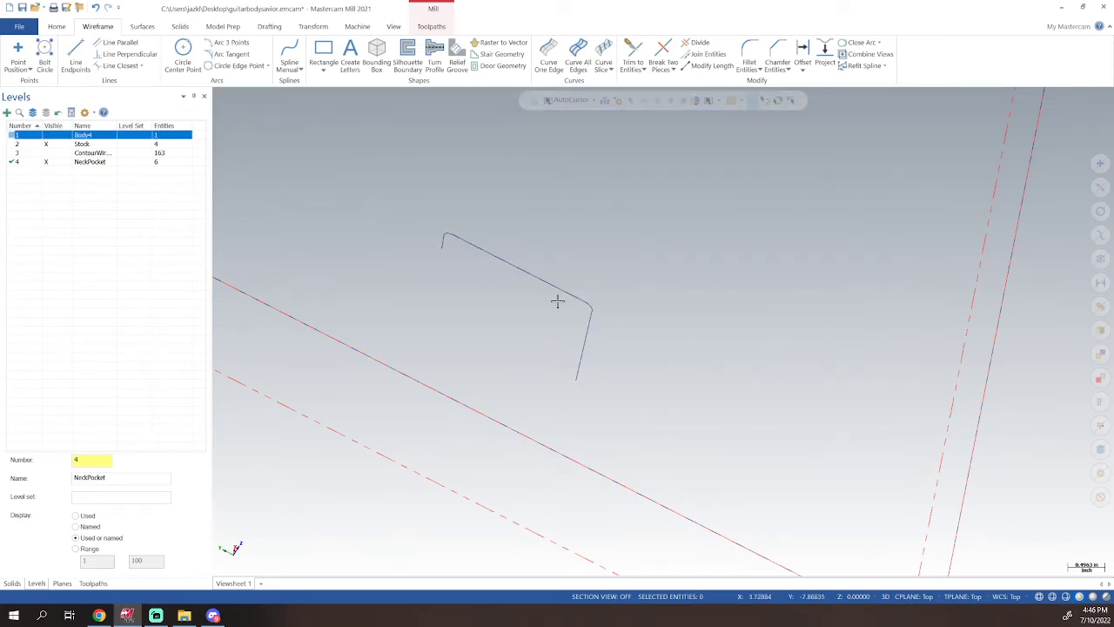
middle_click_drag(557, 301, 634, 440)
scroll(626, 434, "up", 4)
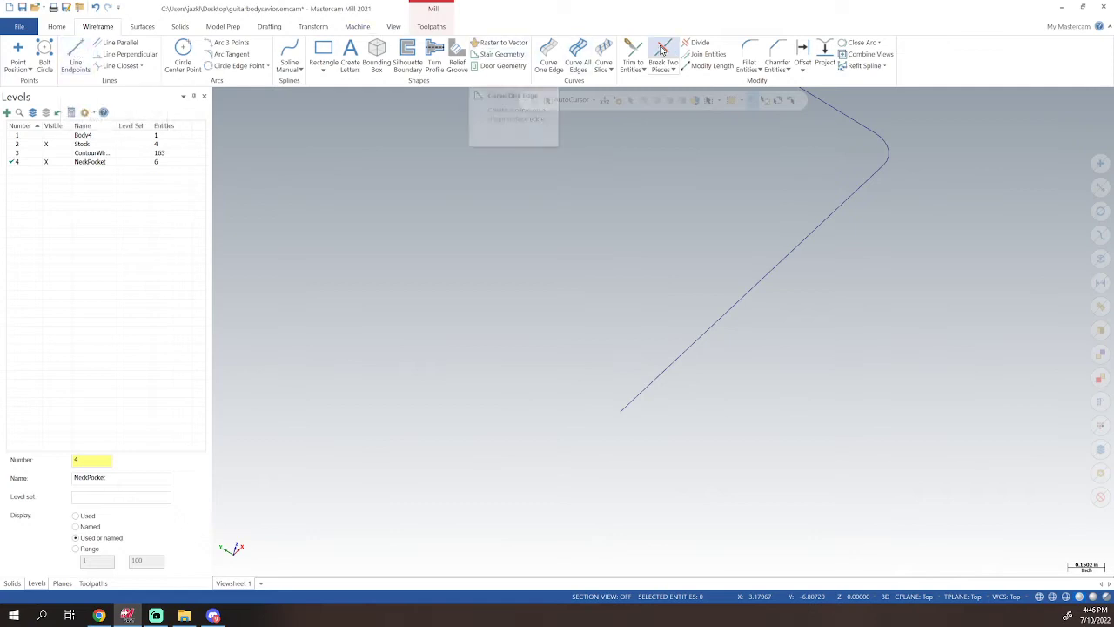
left_click(709, 66)
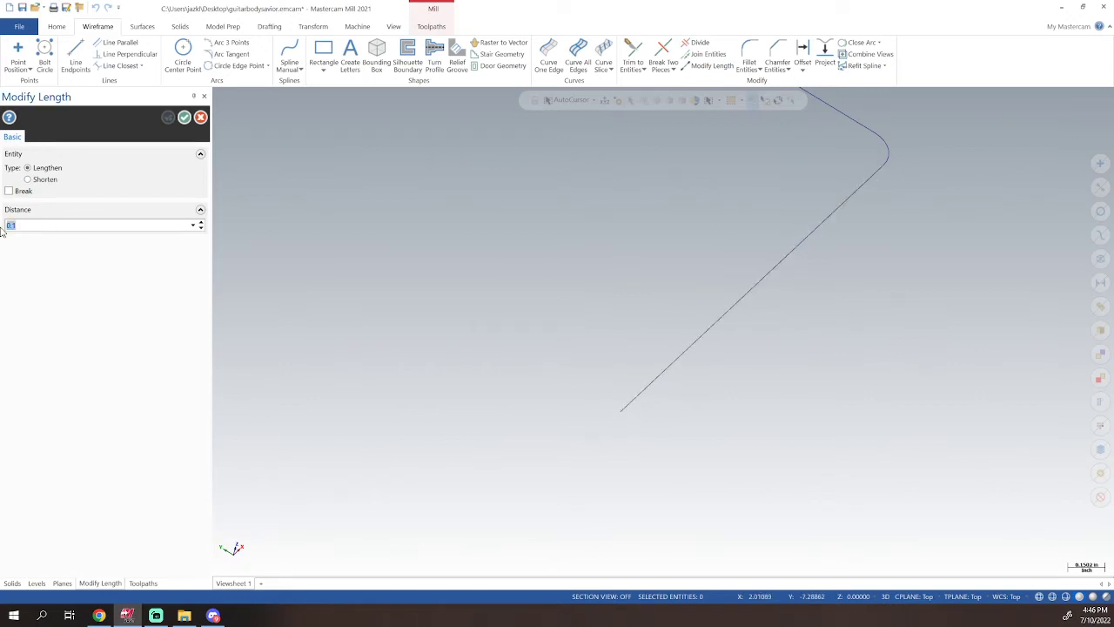
key("Tab")
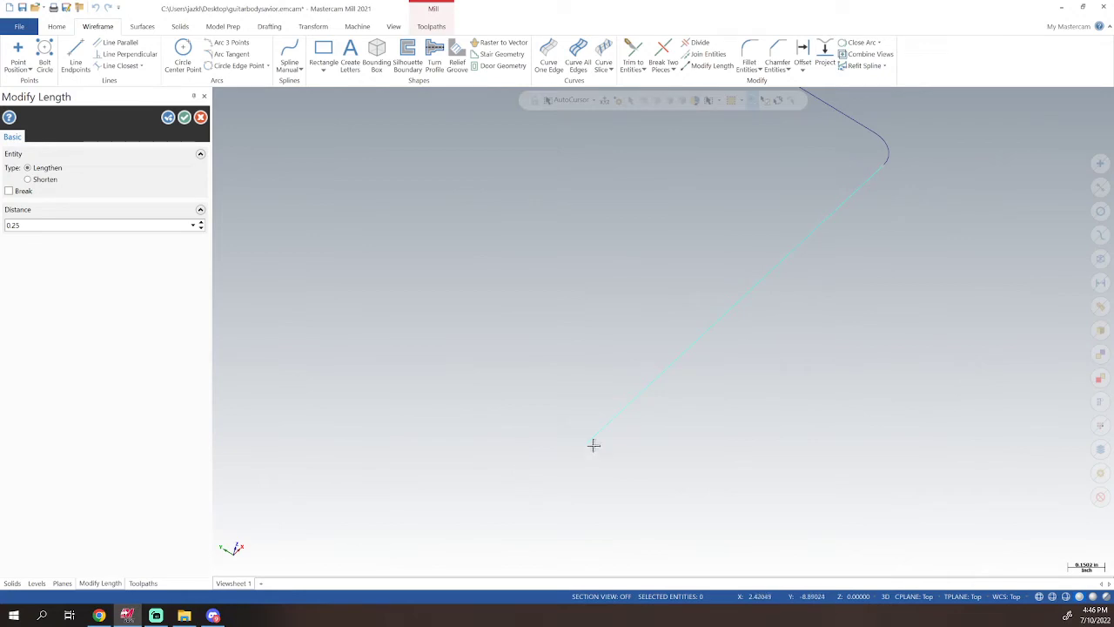
left_click(183, 118)
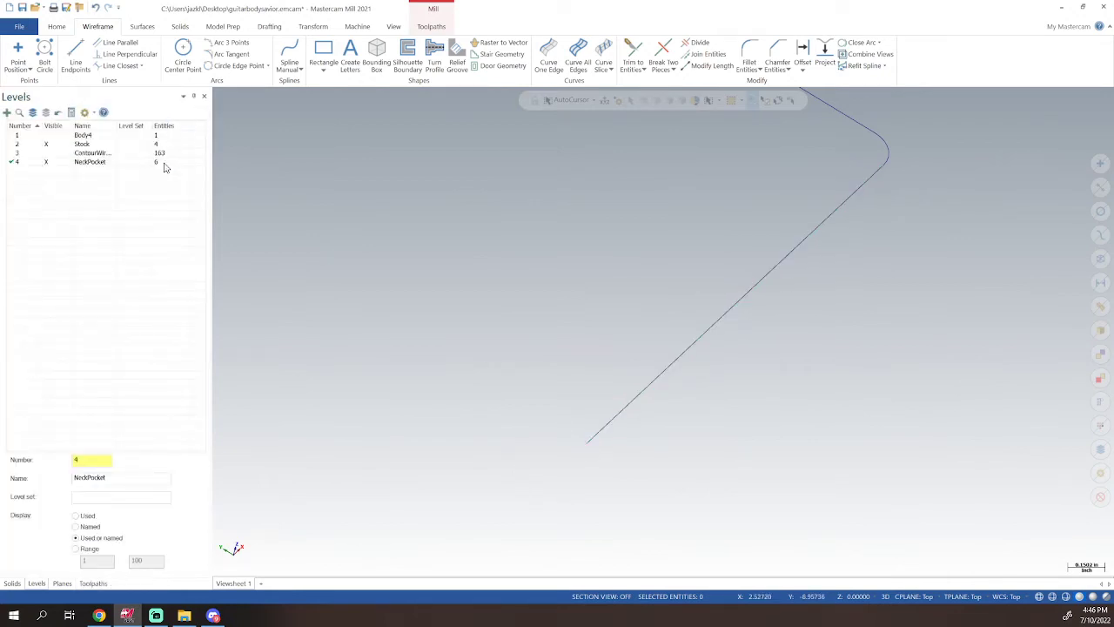
- Start a new pocket toolpath and select the neck pocket wireframe as a partial chain from the lengthened line to the opposite open end
left_click(91, 583)
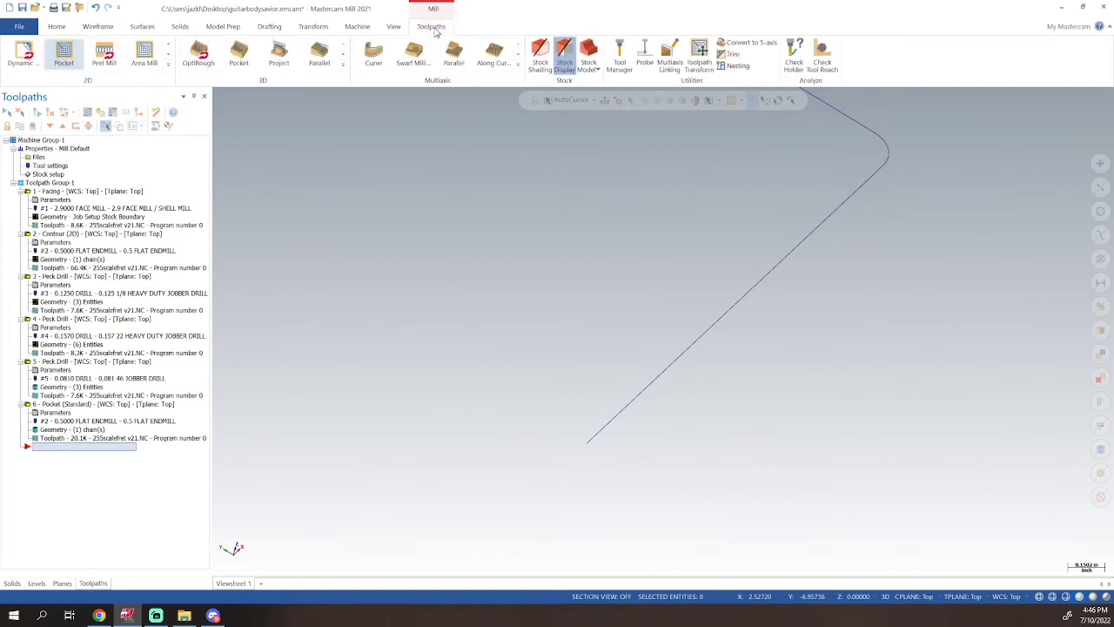
left_click(64, 54)
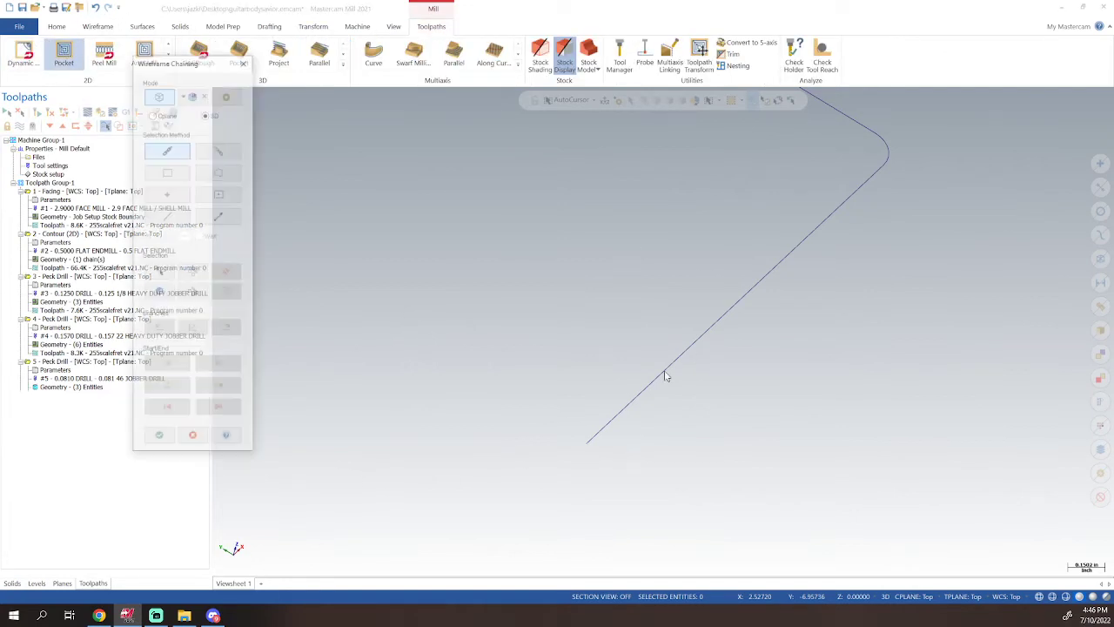
scroll(462, 314, "down", 6)
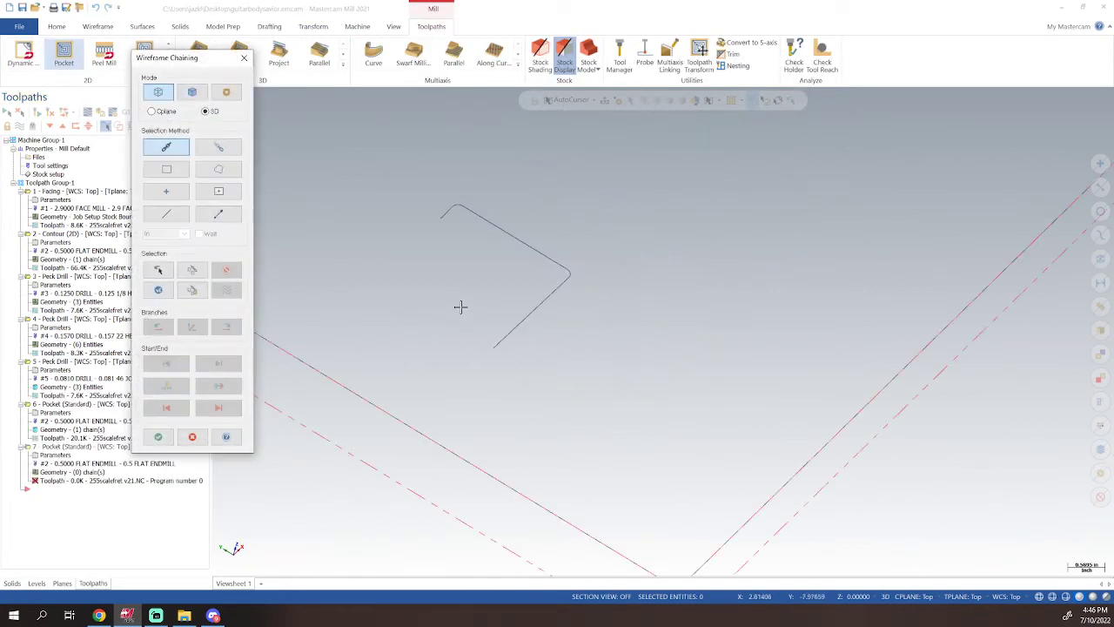
left_click(218, 147)
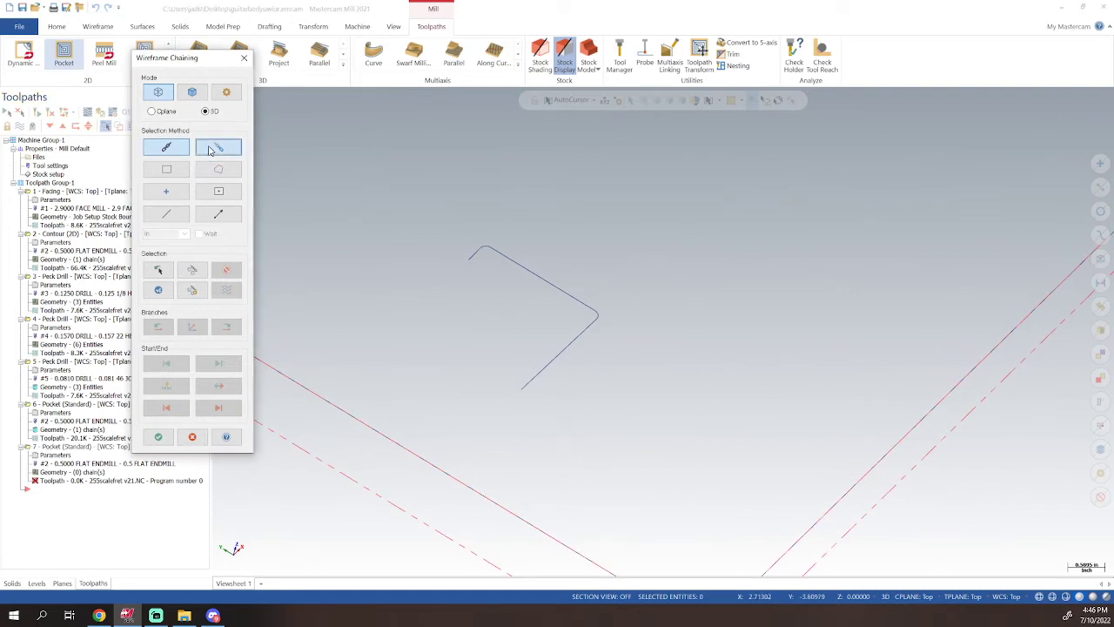
left_click(525, 385)
scroll(465, 254, "up", 5)
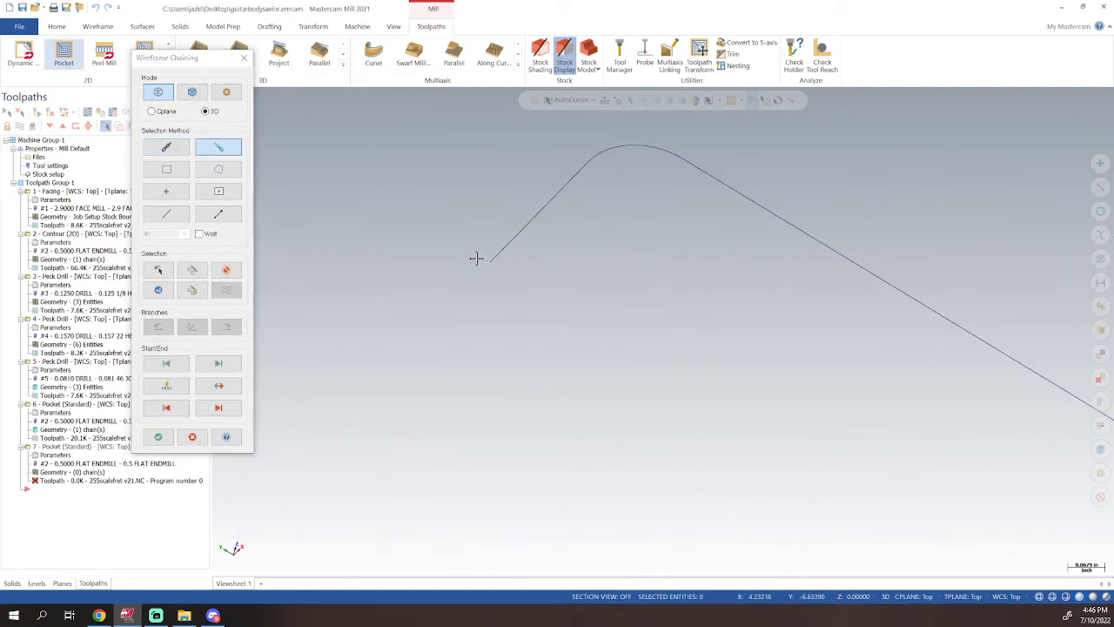
left_click(487, 256)
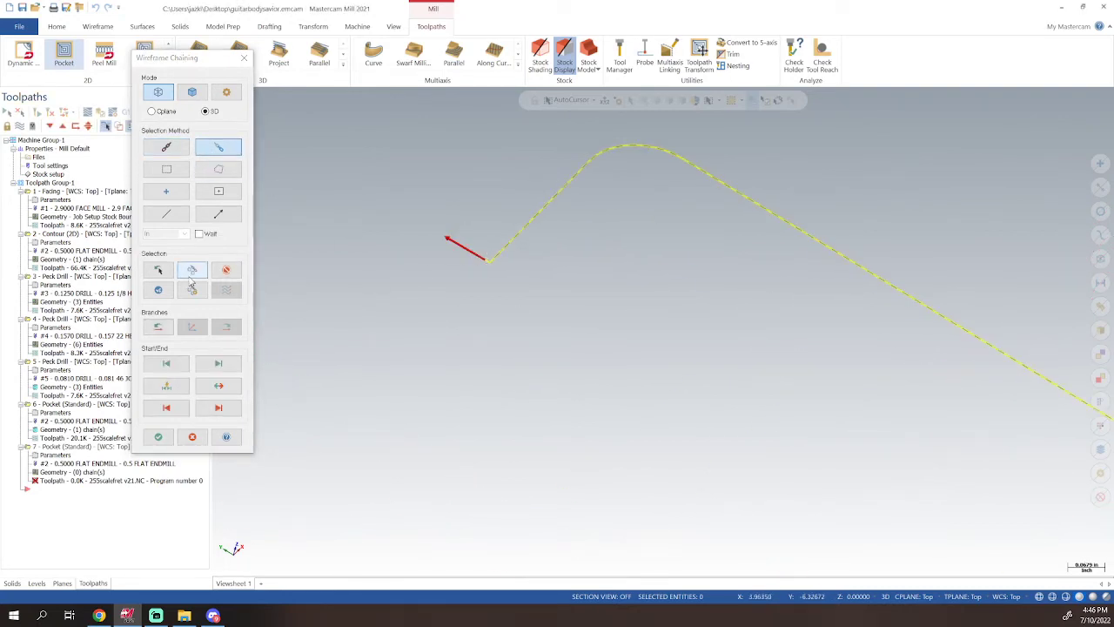
left_click(157, 436)
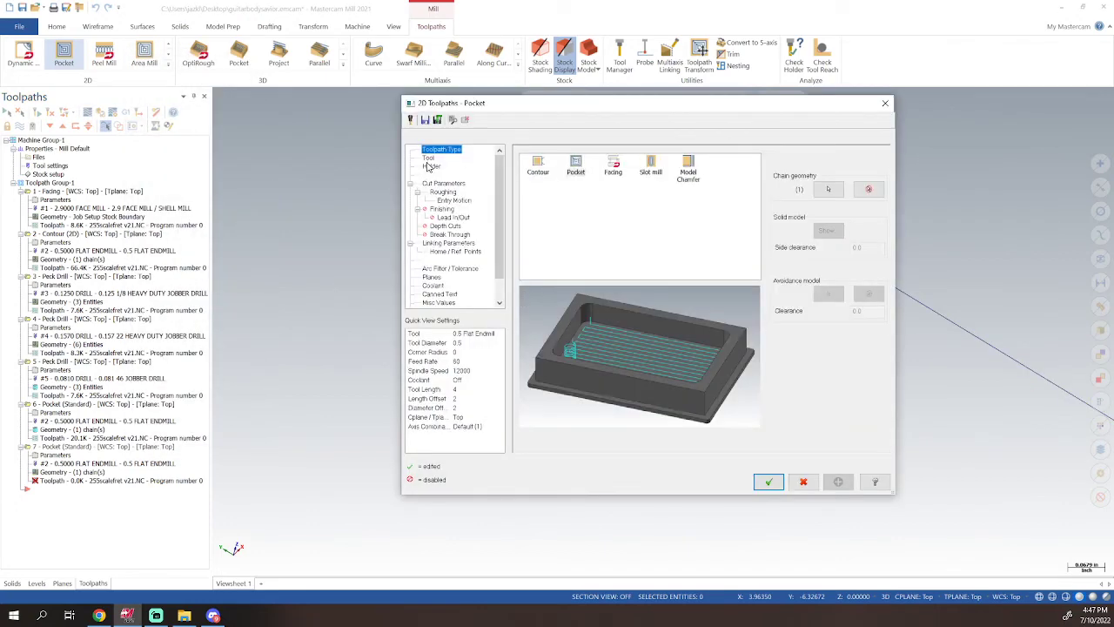
- Select the 0.5 Flat Endmill for the pocket, with a spindle speed of 12000 and a feed rate of 60
left_click(428, 158)
left_click(596, 189)
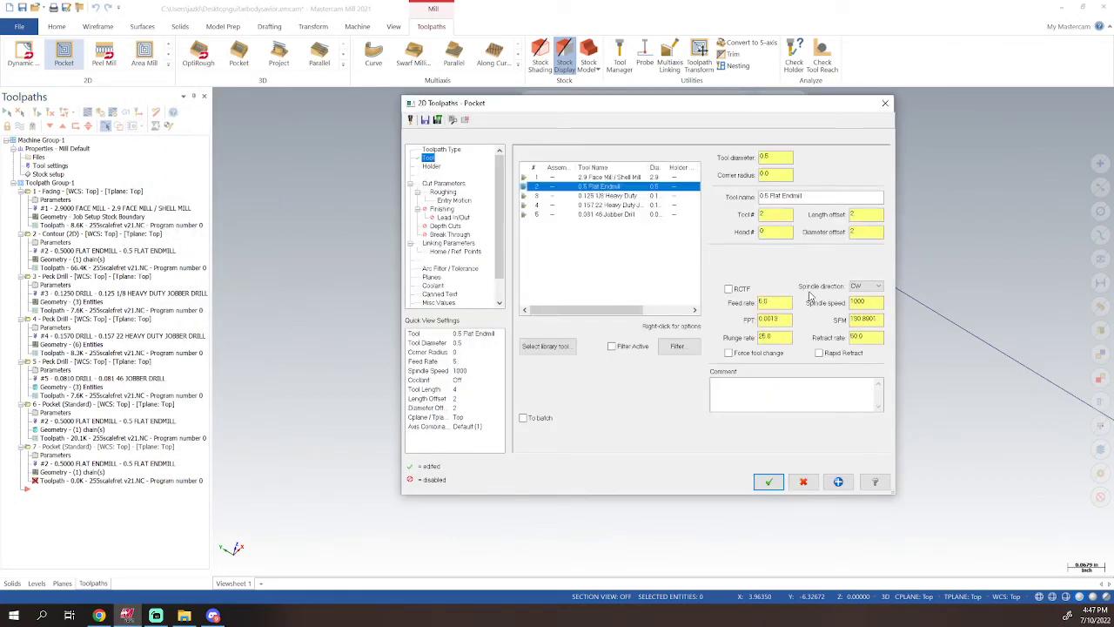
left_click_drag(874, 302, 747, 308)
type("12")
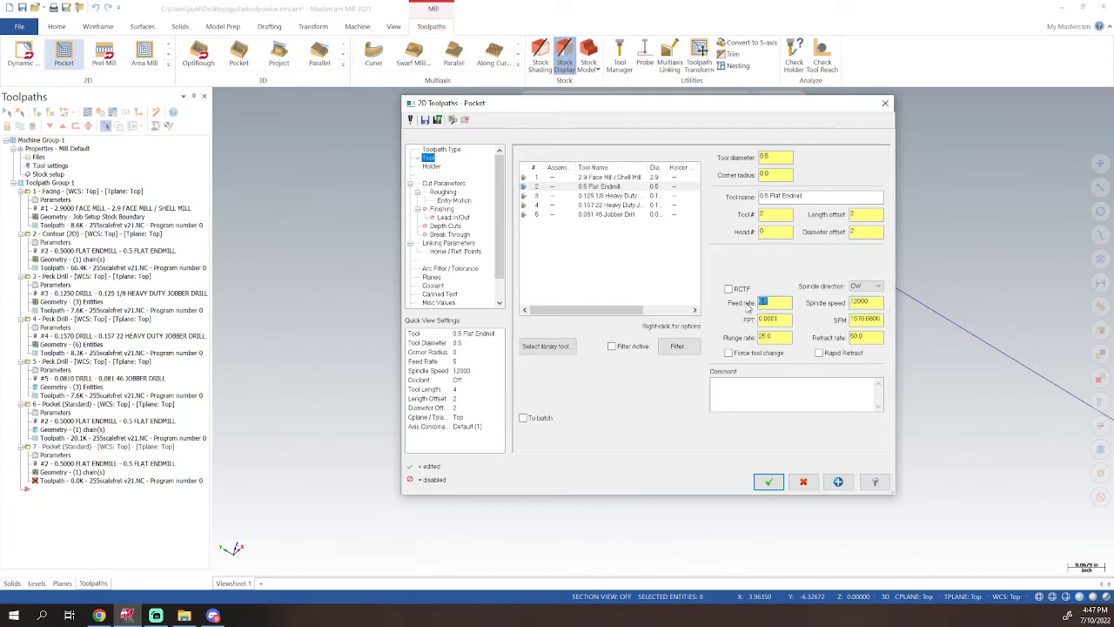
- Set the pocket type to Open and the stock to leave on walls to 0
left_click(433, 184)
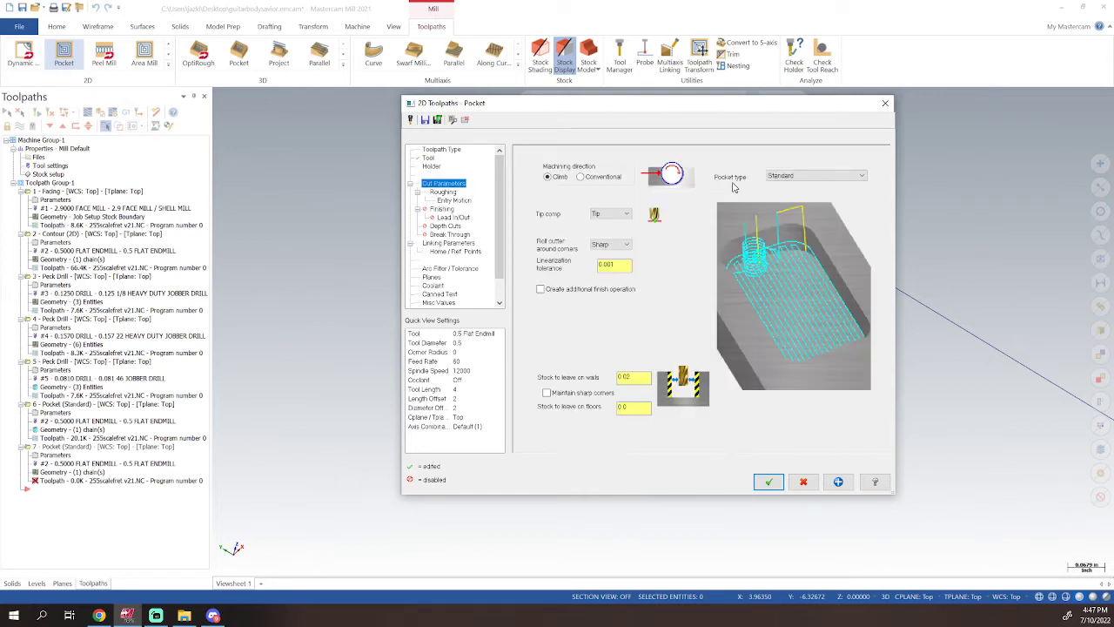
left_click(810, 176)
left_click(790, 222)
left_click(793, 176)
left_click(777, 216)
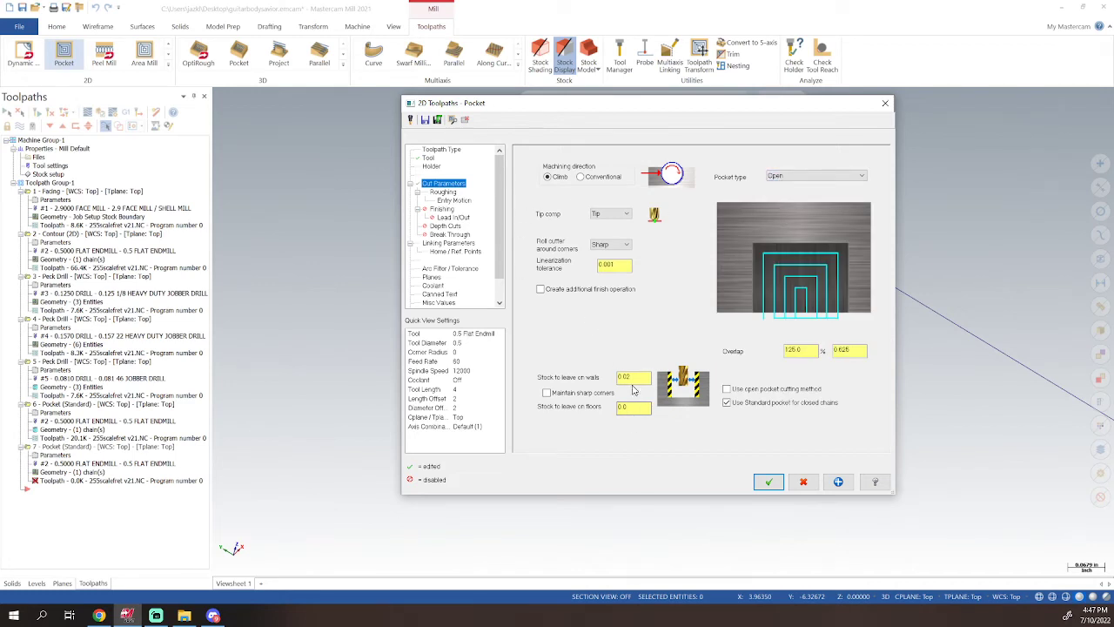
left_click_drag(632, 378, 575, 385)
type("0")
key("Tab")
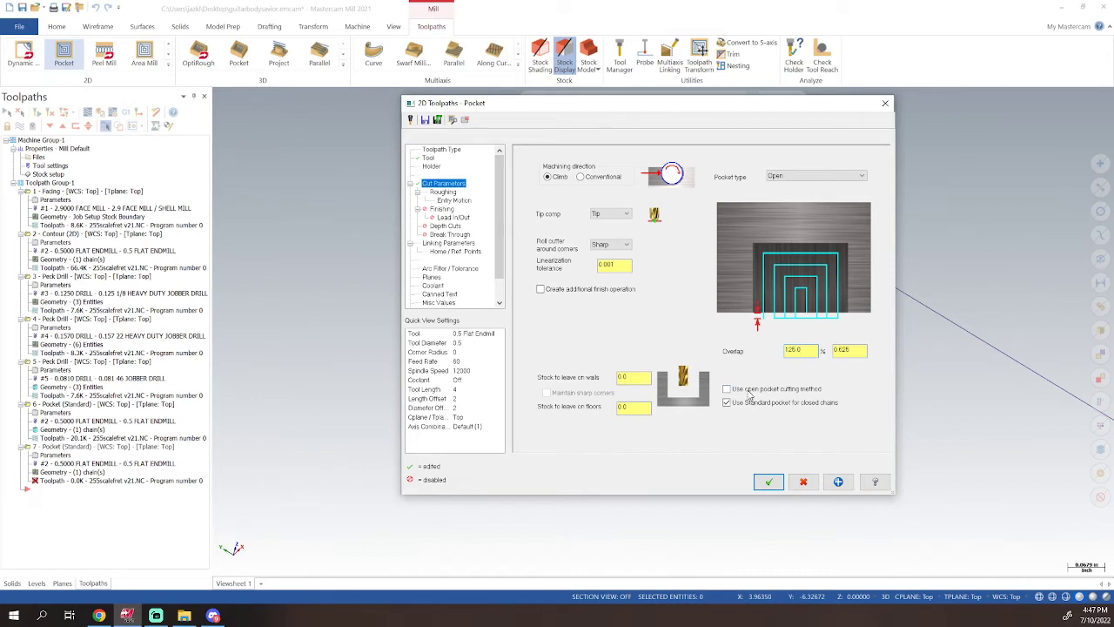
- Turn off the open pocket cutting method and rough the pocket with Parallel Spiral
left_click(443, 191)
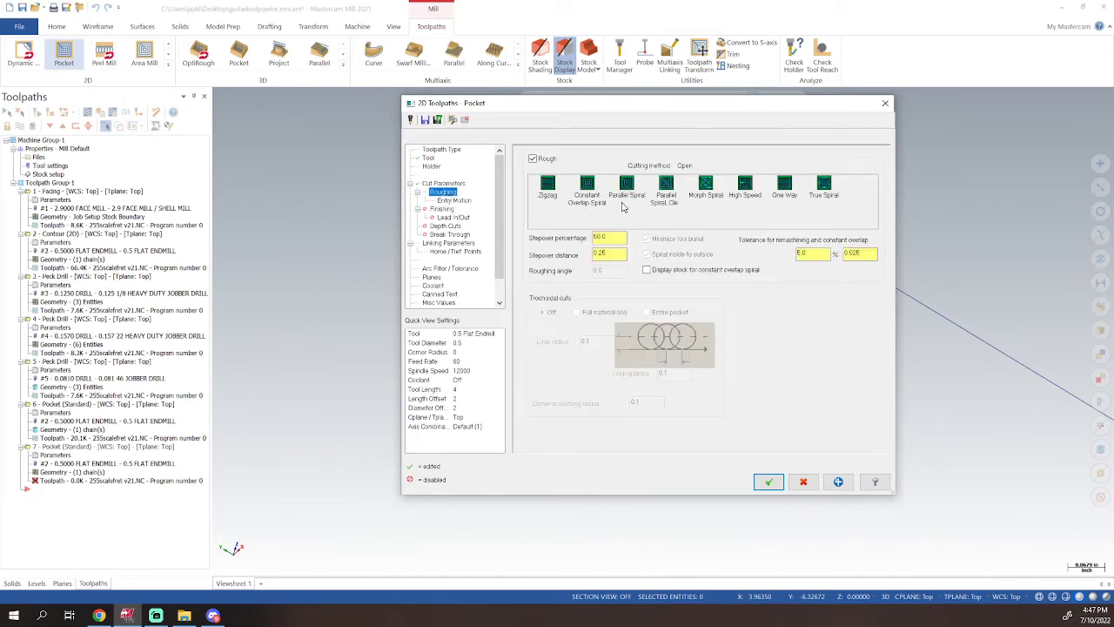
left_click(440, 184)
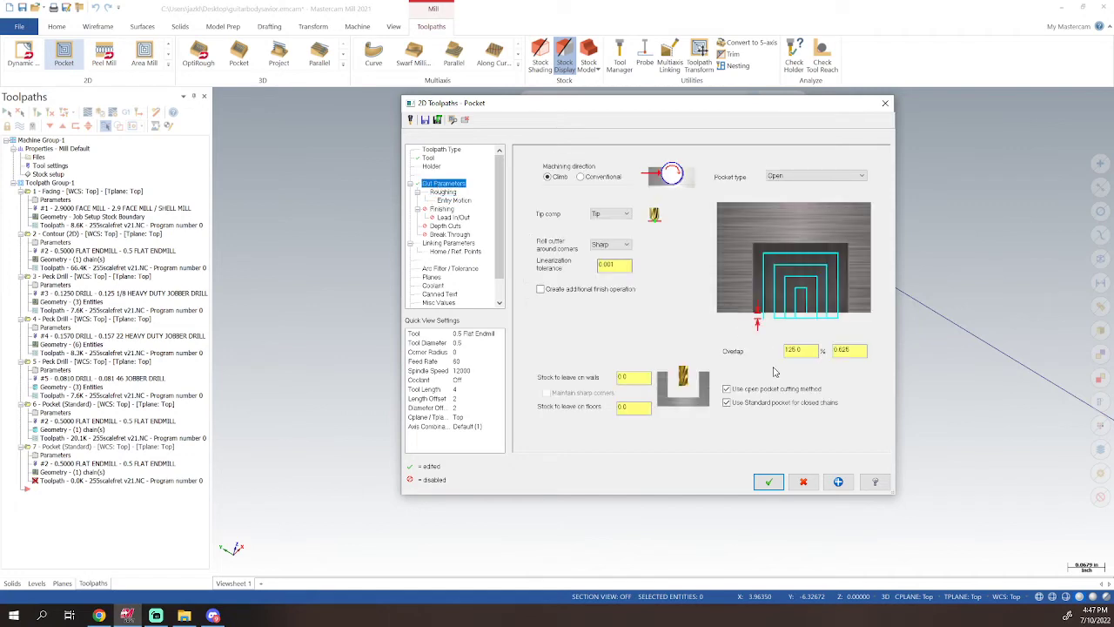
left_click(446, 192)
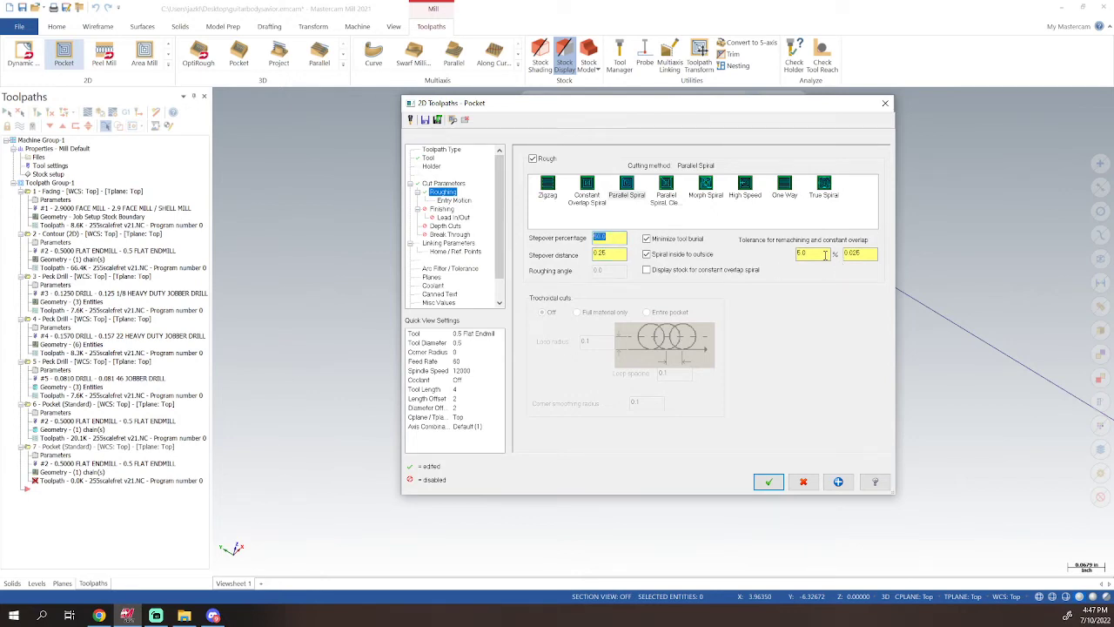
- Enable one finish pass with 0.01 spacing, change its cutter compensation type, and accept the toolpath with an absolute depth of -0.75
left_click(443, 209)
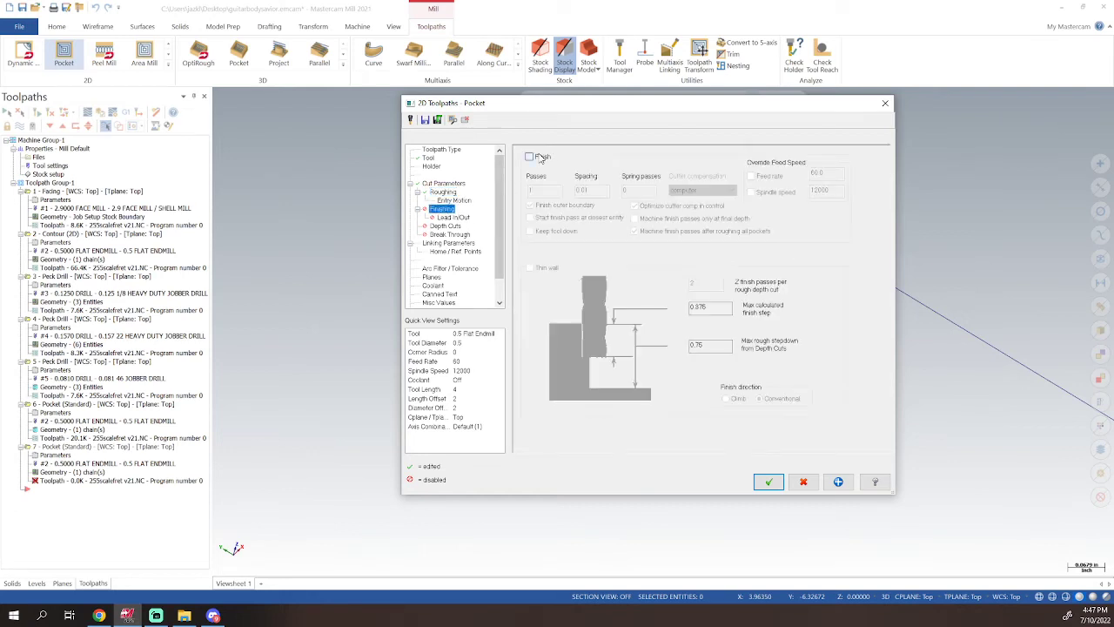
left_click(540, 157)
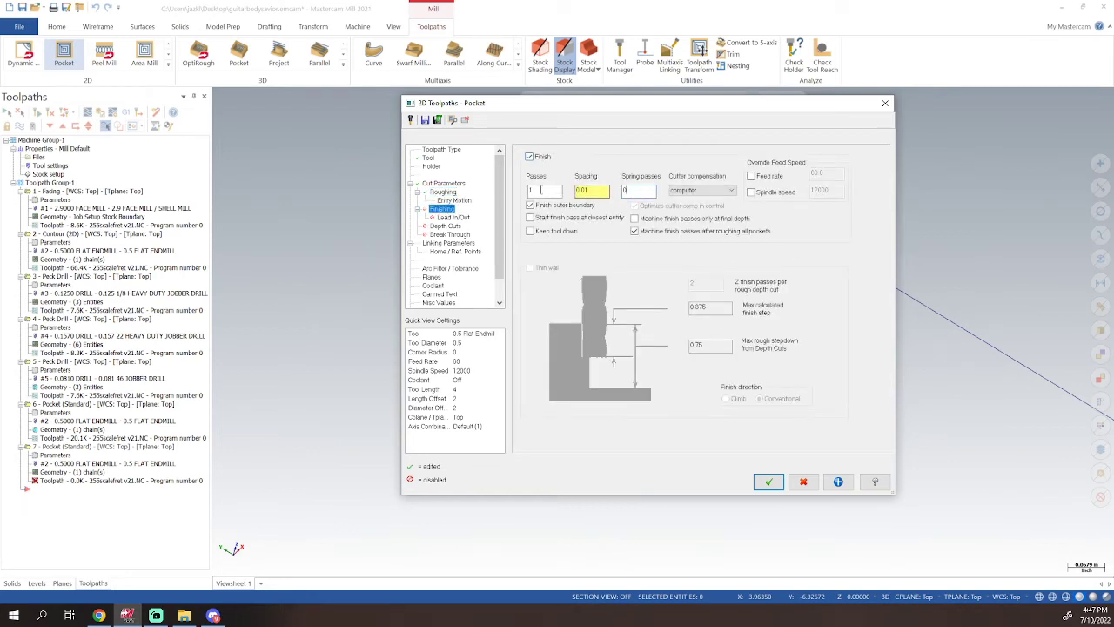
left_click(701, 190)
left_click(697, 215)
left_click(438, 247)
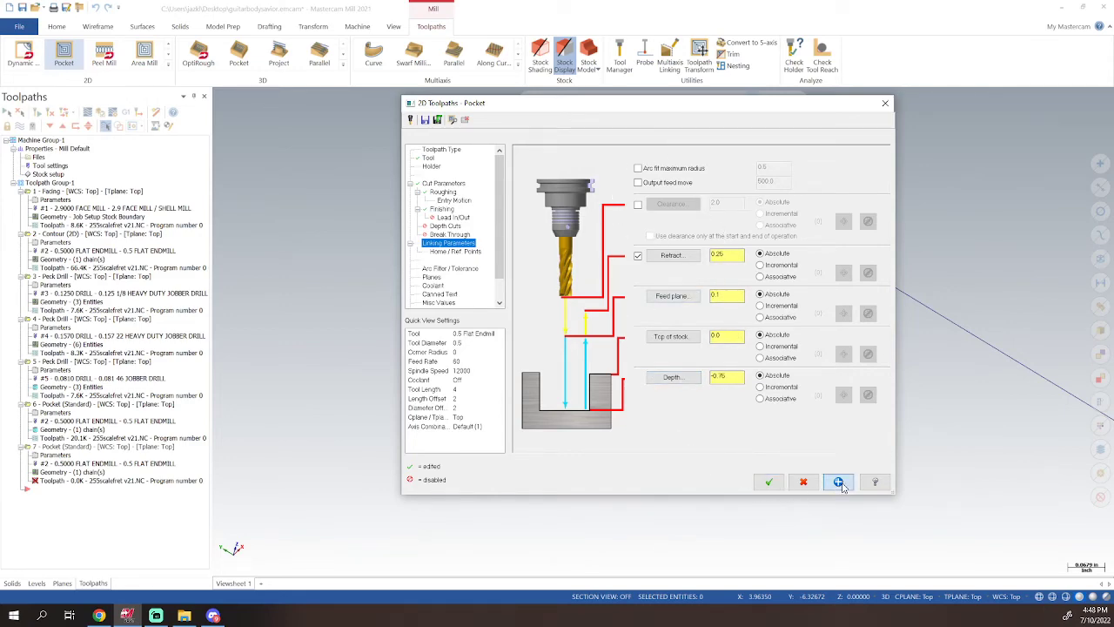
left_click(769, 481)
- Examine the generated open pocket toolpath against the neck pocket wireframe for coverage at the open end
scroll(765, 420, "down", 10)
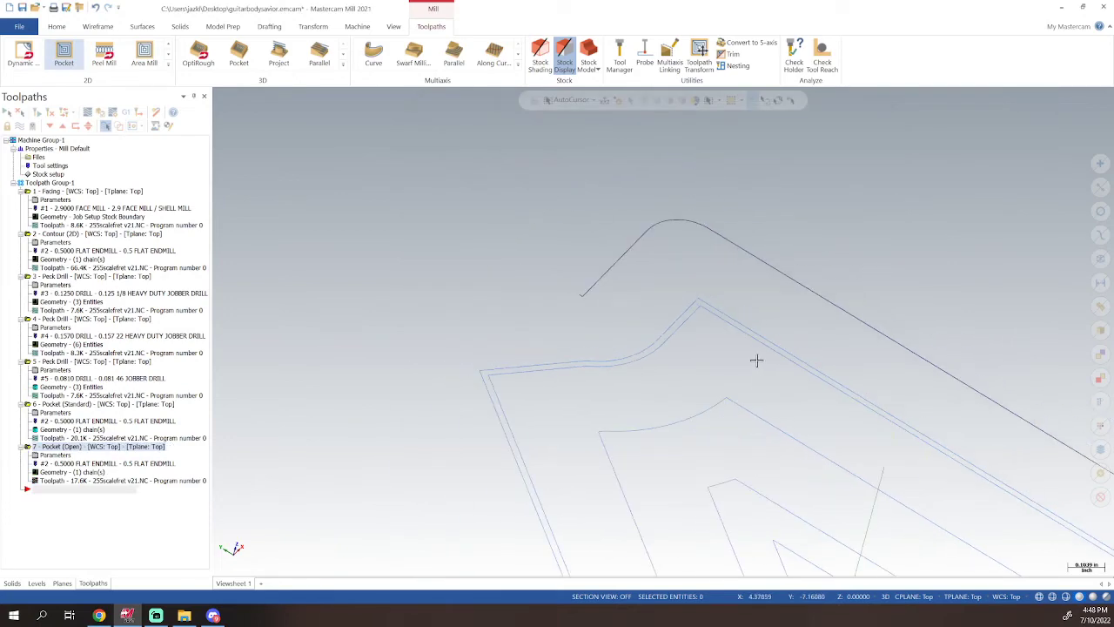
middle_click_drag(777, 393, 734, 438)
scroll(734, 438, "up", 10)
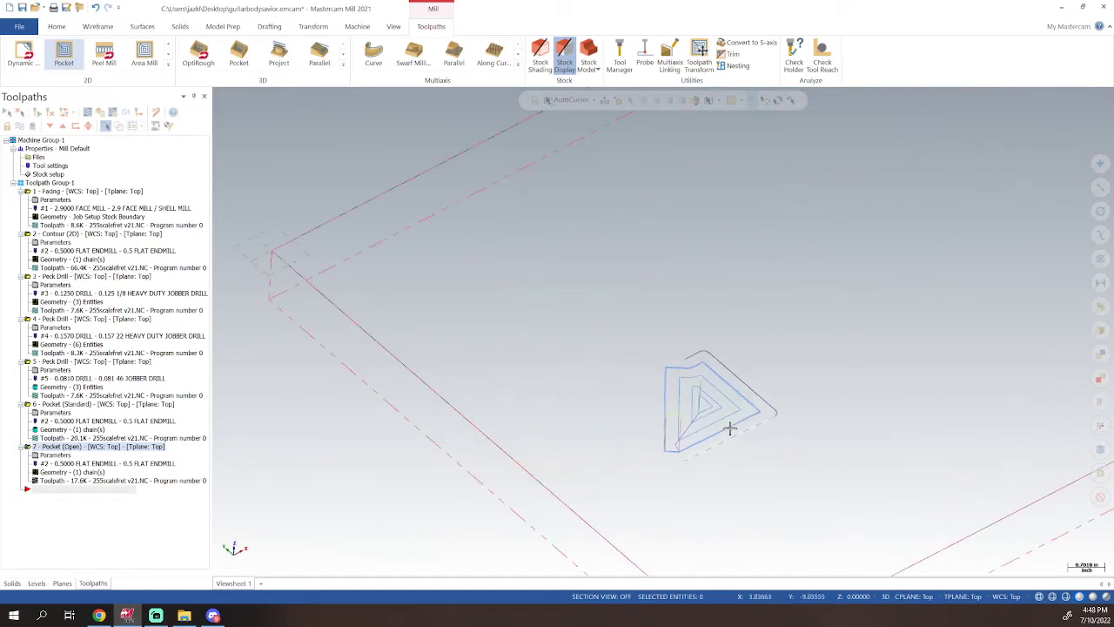
scroll(721, 417, "up", 1)
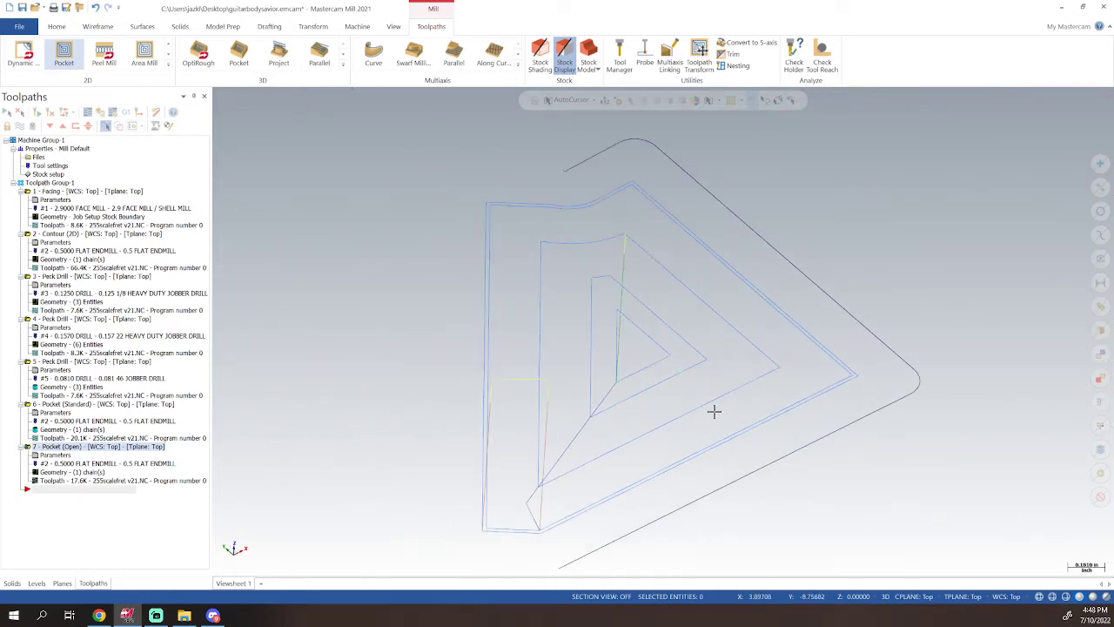
scroll(714, 411, "down", 8)
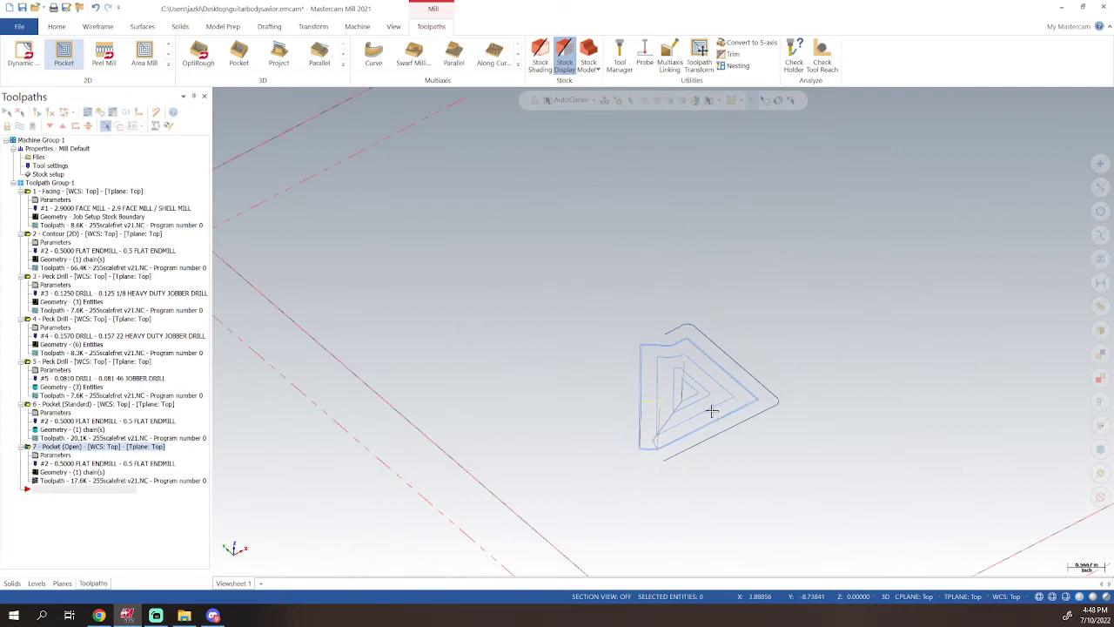
scroll(712, 411, "down", 2)
scroll(711, 410, "up", 8)
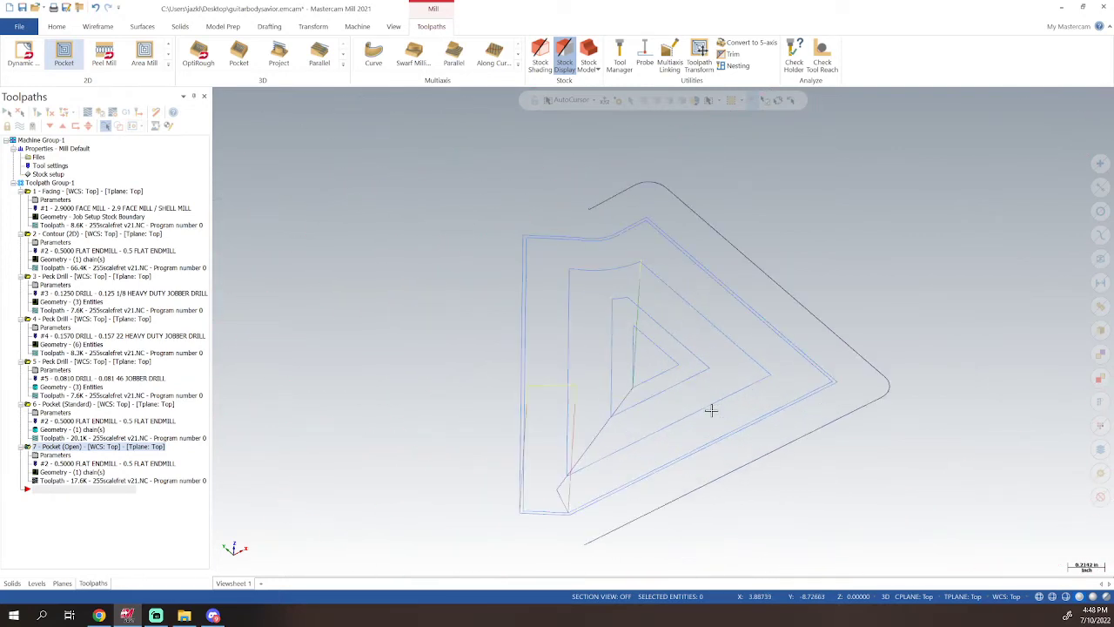
scroll(711, 410, "down", 5)
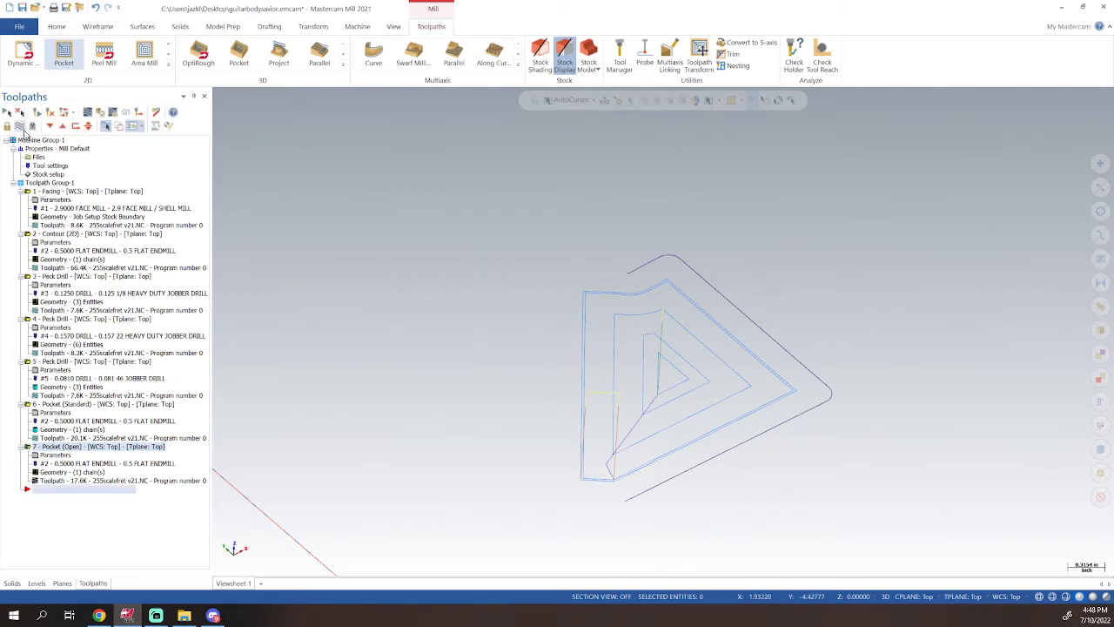
- Show the Body4 level and compare the pocket toolpath with the neck pocket floor on the solid
left_click(63, 584)
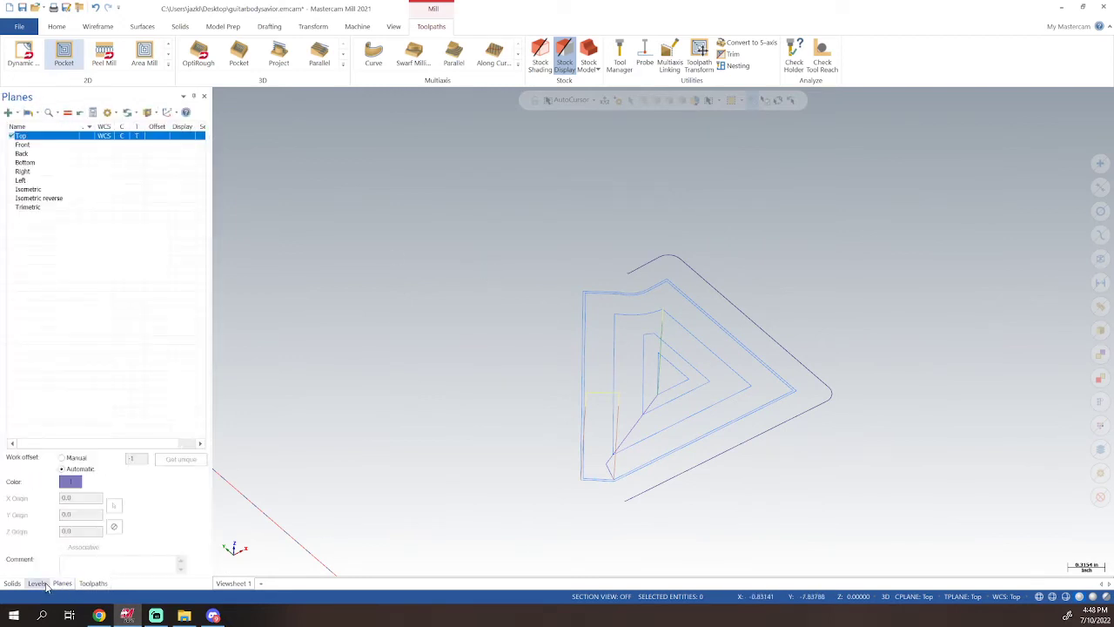
left_click(36, 584)
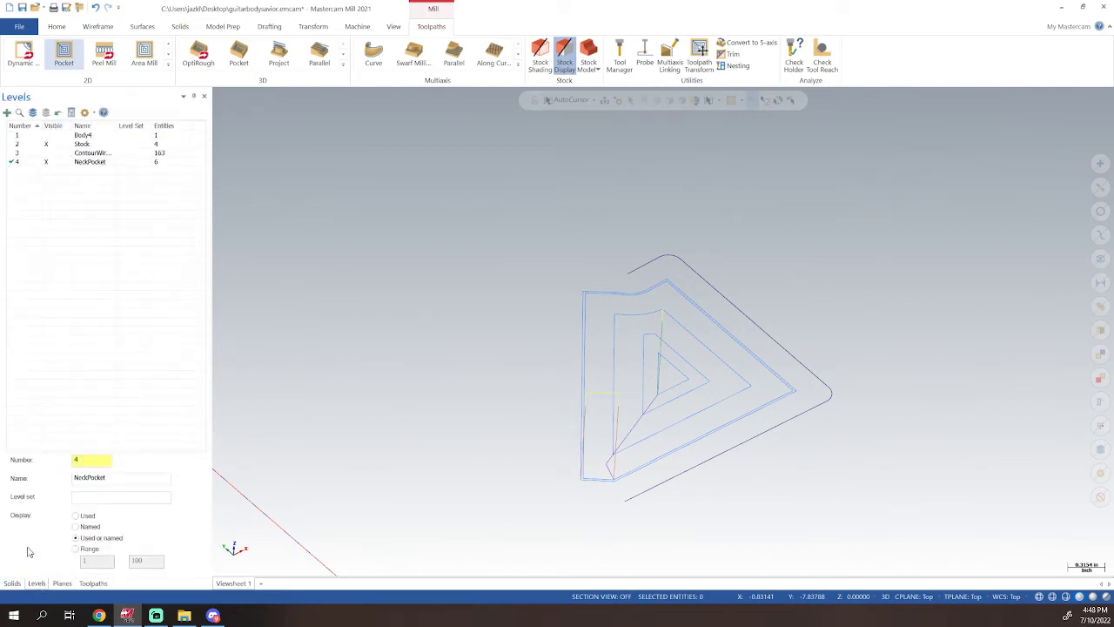
left_click(12, 583)
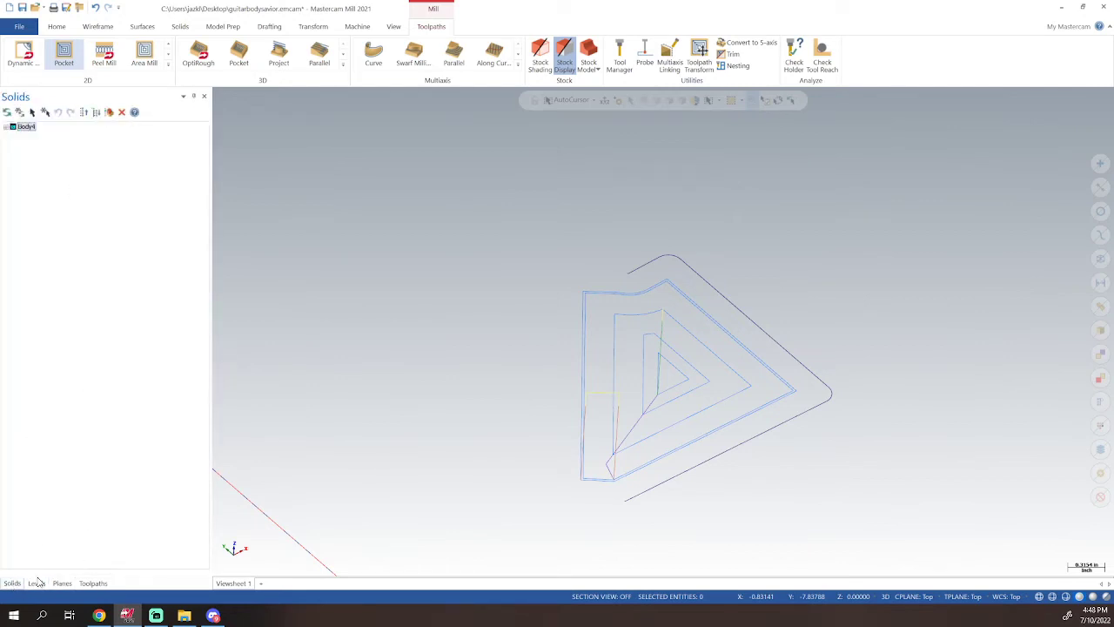
left_click(38, 583)
left_click(49, 135)
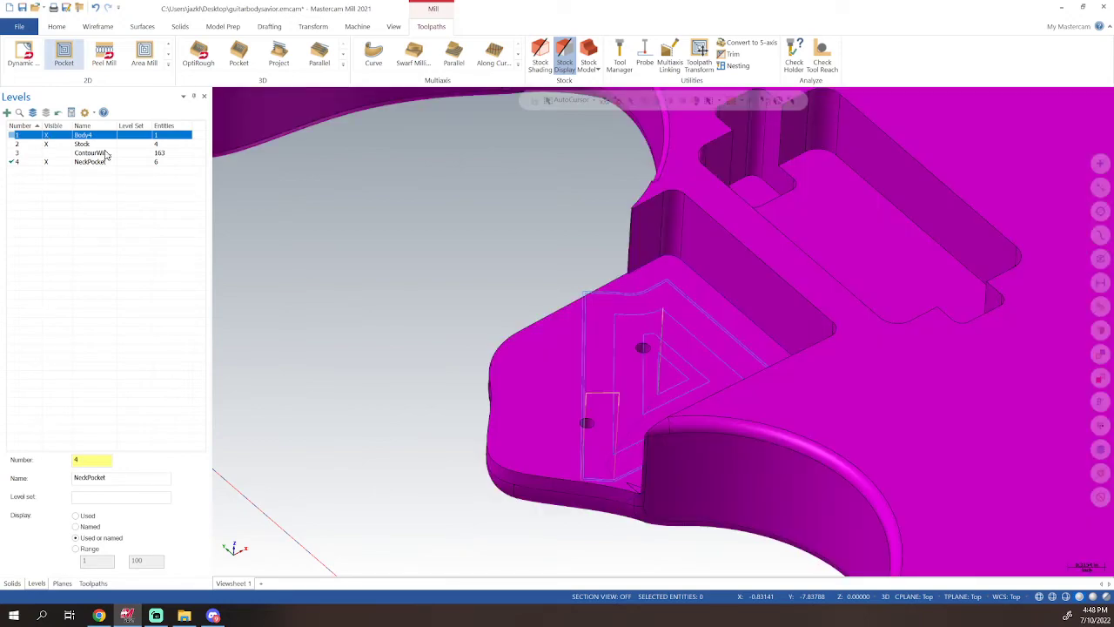
scroll(594, 363, "down", 2)
scroll(596, 364, "up", 3)
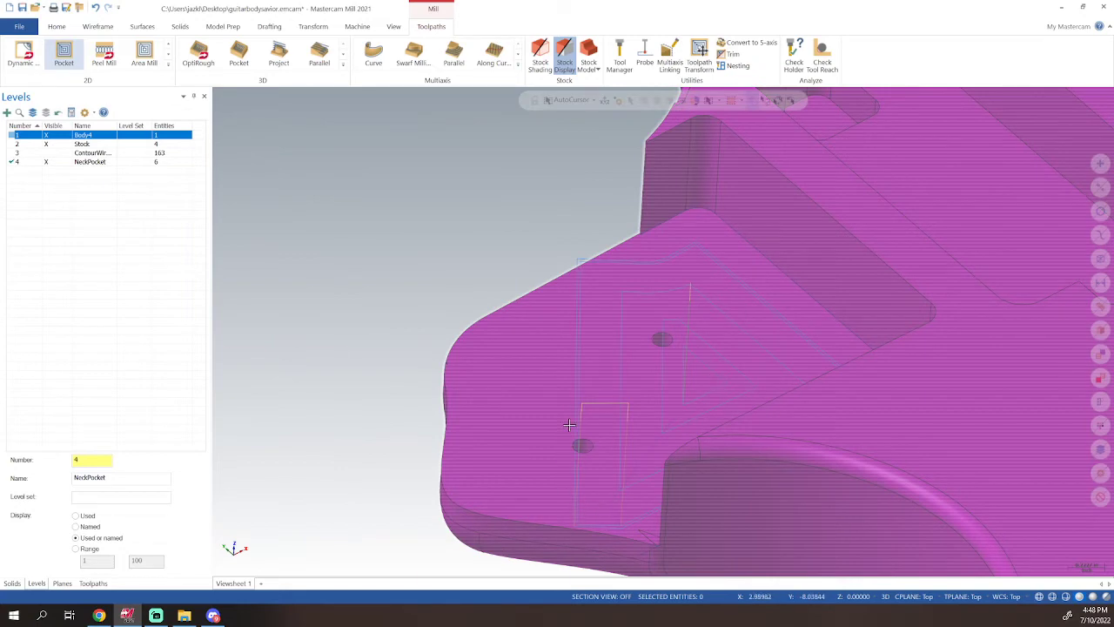
middle_click_drag(520, 432, 572, 428)
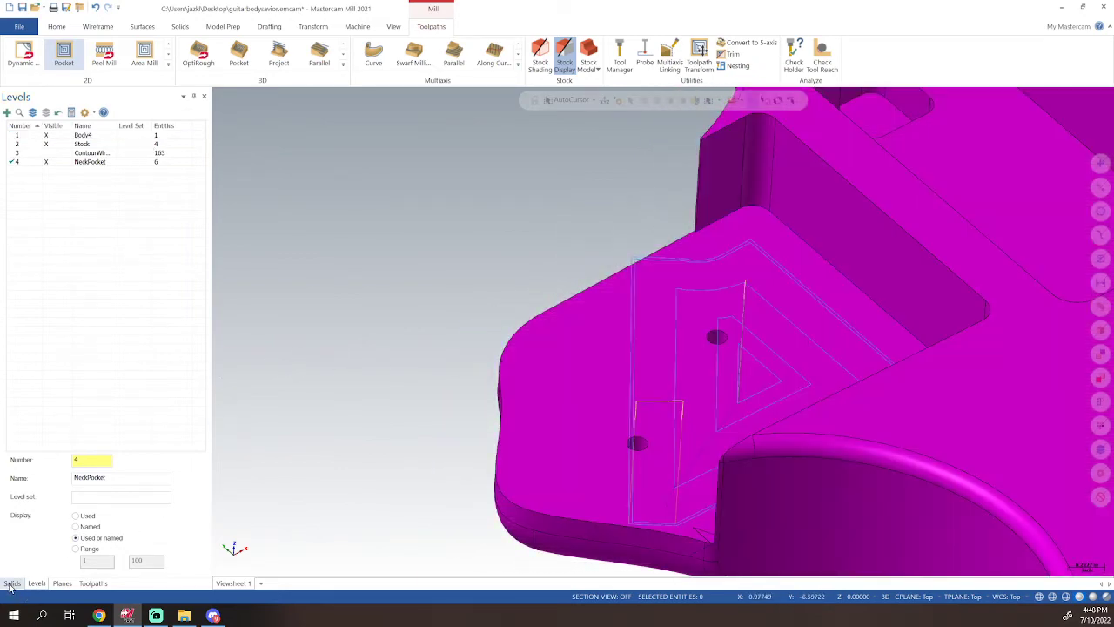
- Increase the open pocket's overlap distance so the cut extends past the neck end of the body, and regenerate the toolpath
left_click(93, 583)
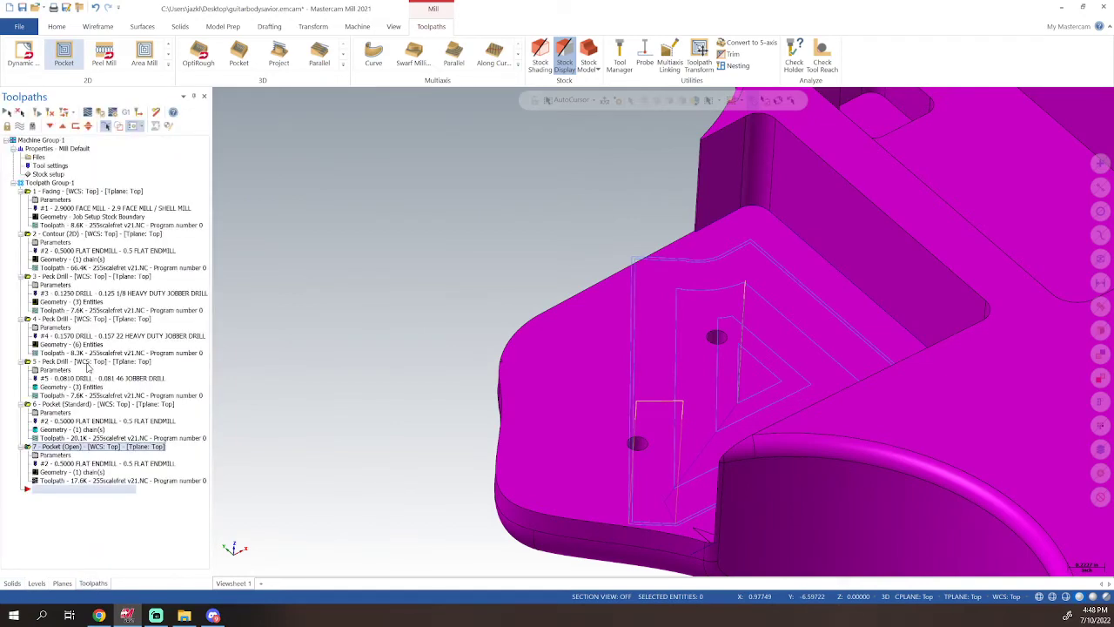
left_click(54, 455)
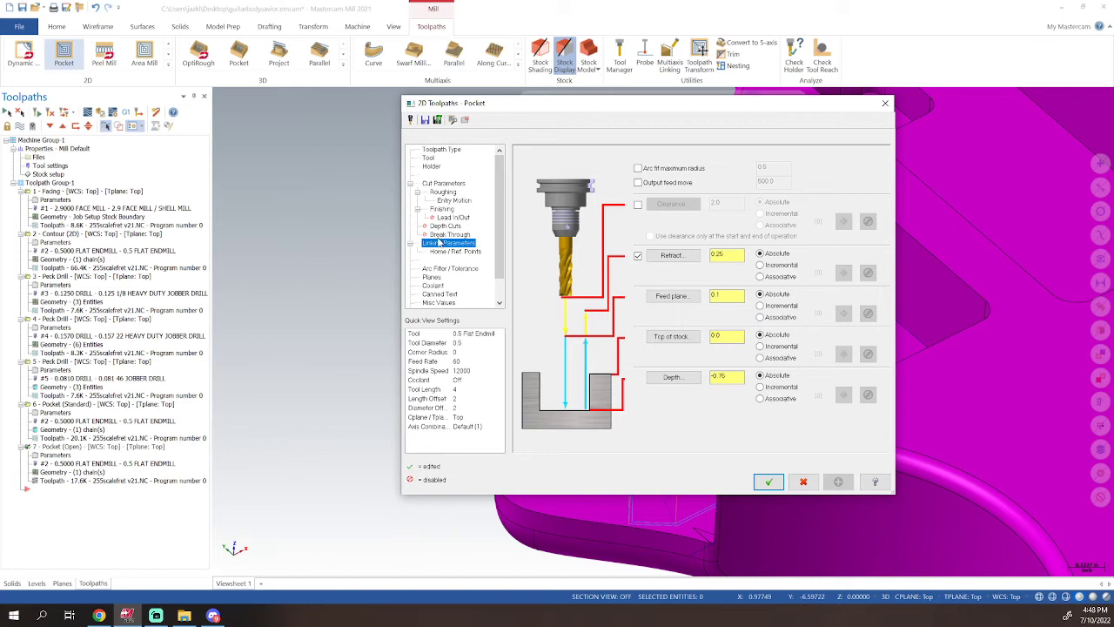
left_click(445, 184)
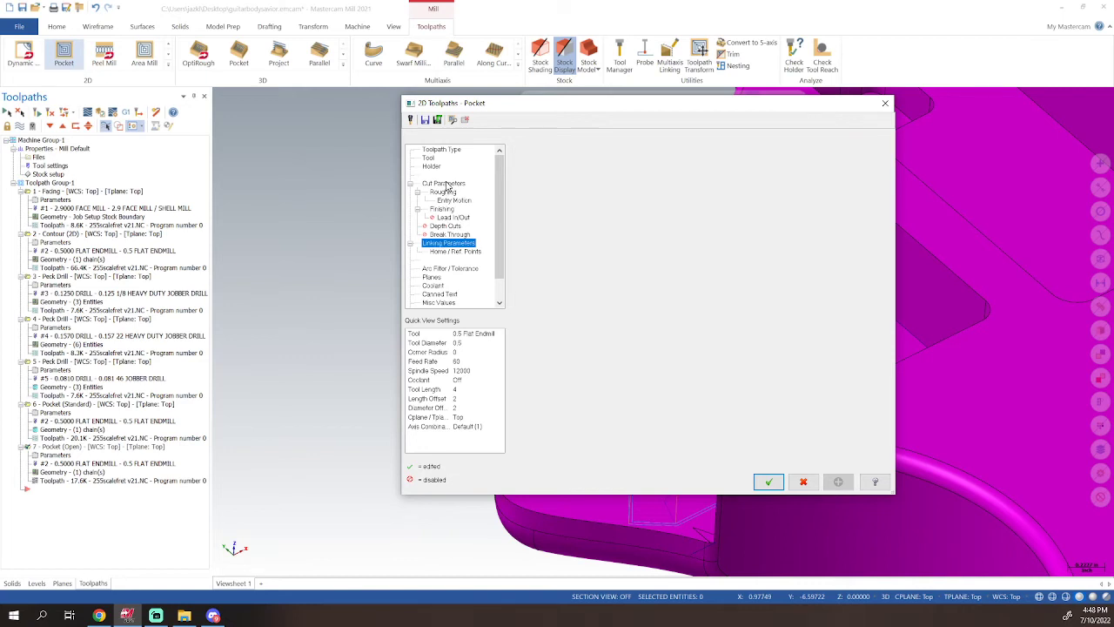
double_click(808, 353)
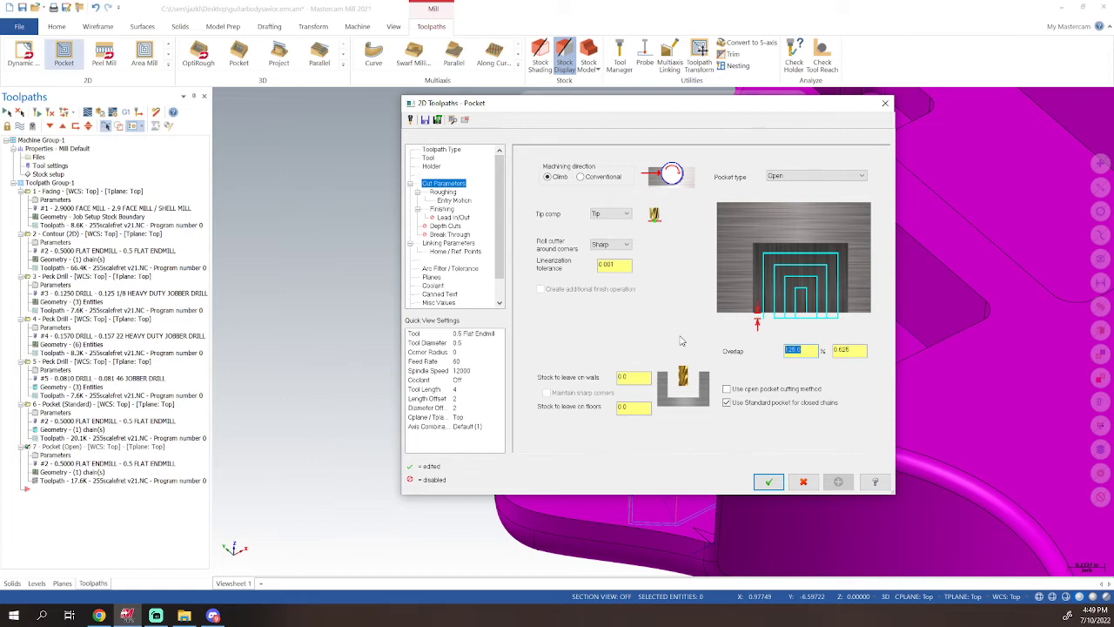
double_click(838, 350)
type("1")
left_click(769, 482)
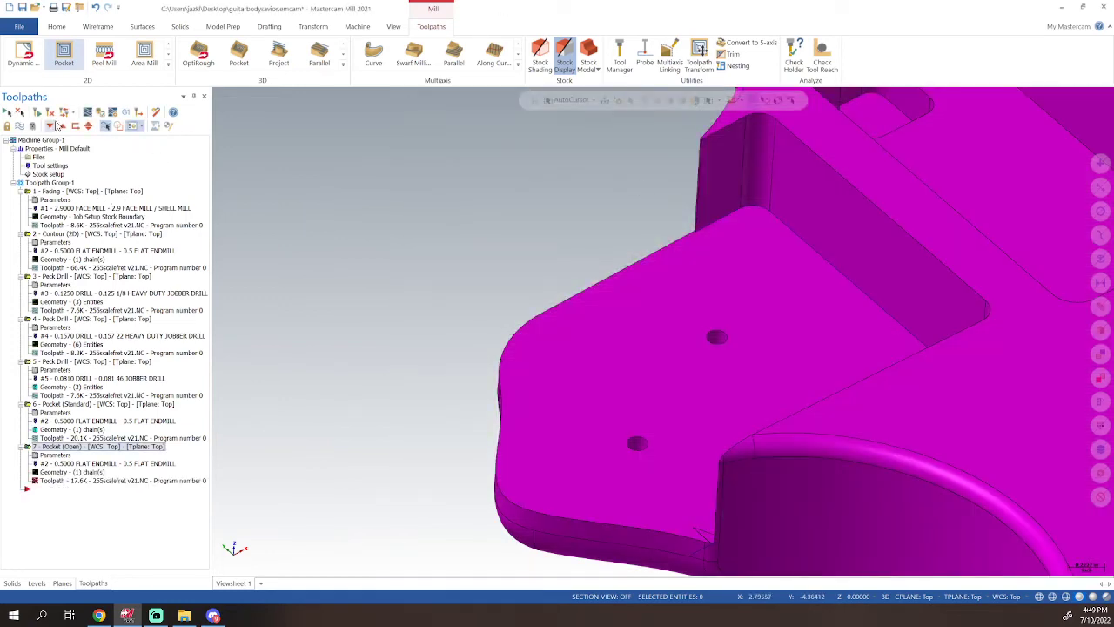
left_click(51, 125)
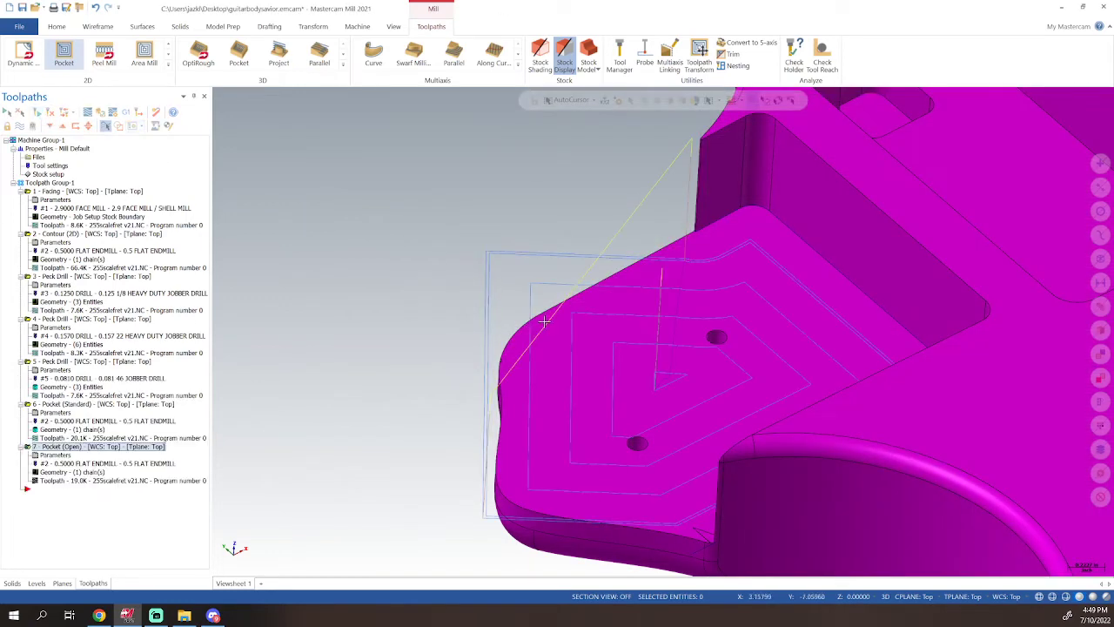
- Display the toolpaths of all operations in Toolpath Group-1 on the guitar body and save the file
scroll(544, 322, "down", 3)
scroll(545, 321, "up", 5)
scroll(545, 321, "down", 4)
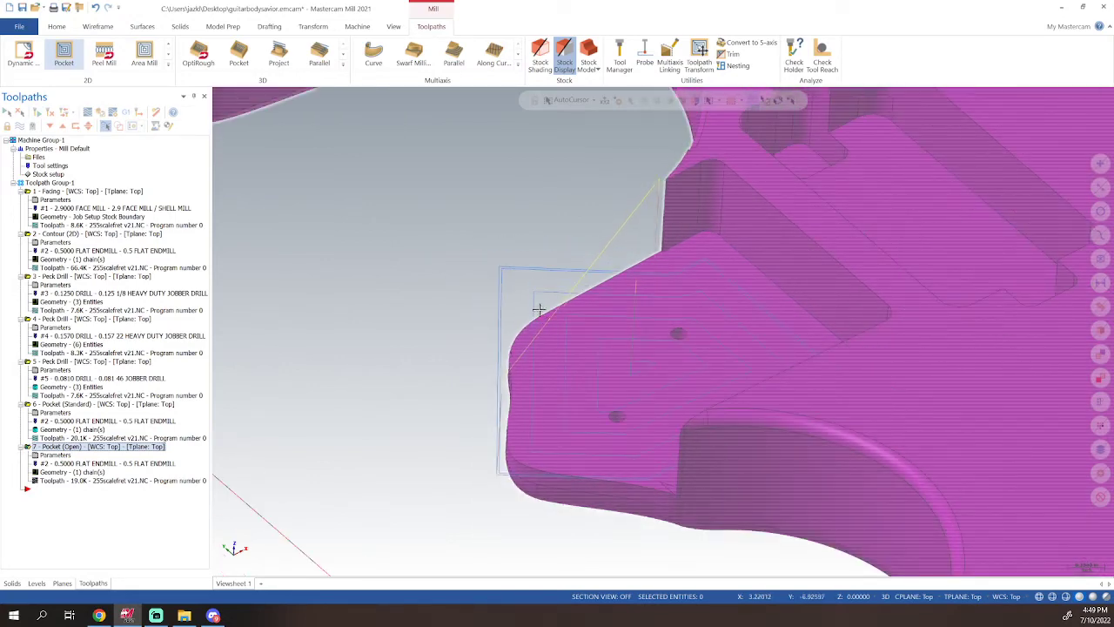
middle_click_drag(675, 365, 588, 386, "shift")
scroll(587, 386, "down", 5)
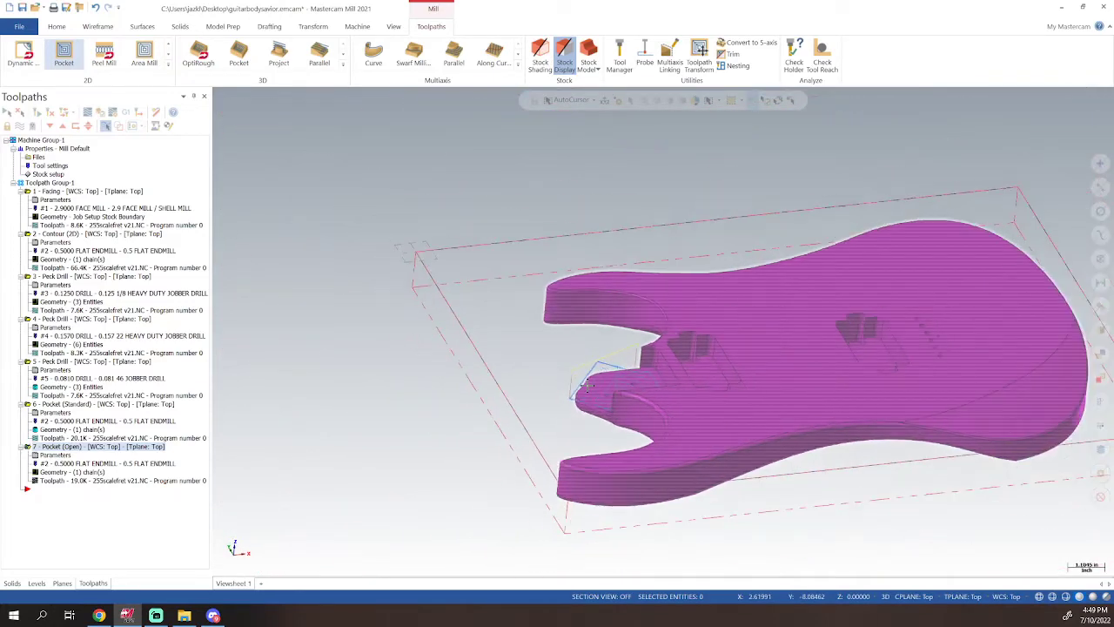
middle_click_drag(752, 322, 676, 371)
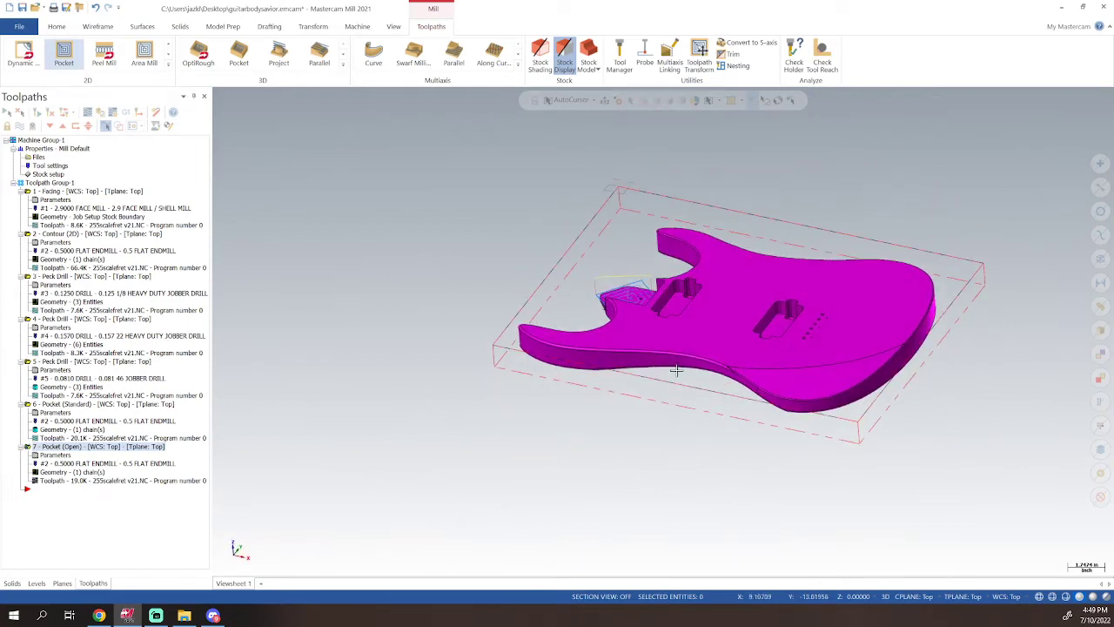
left_click(19, 126)
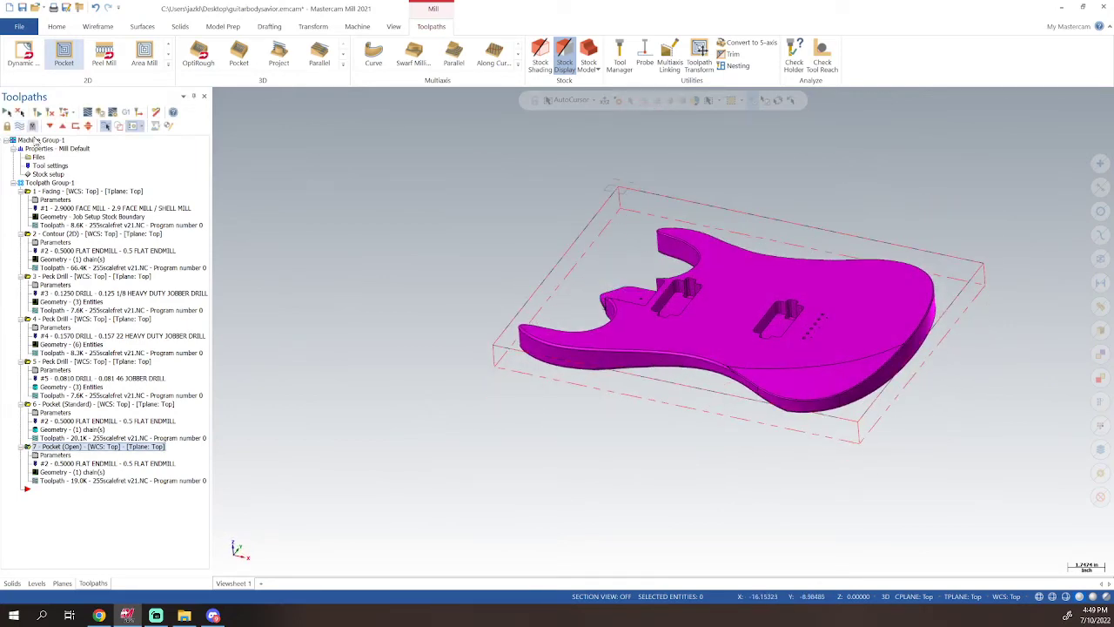
left_click(44, 184)
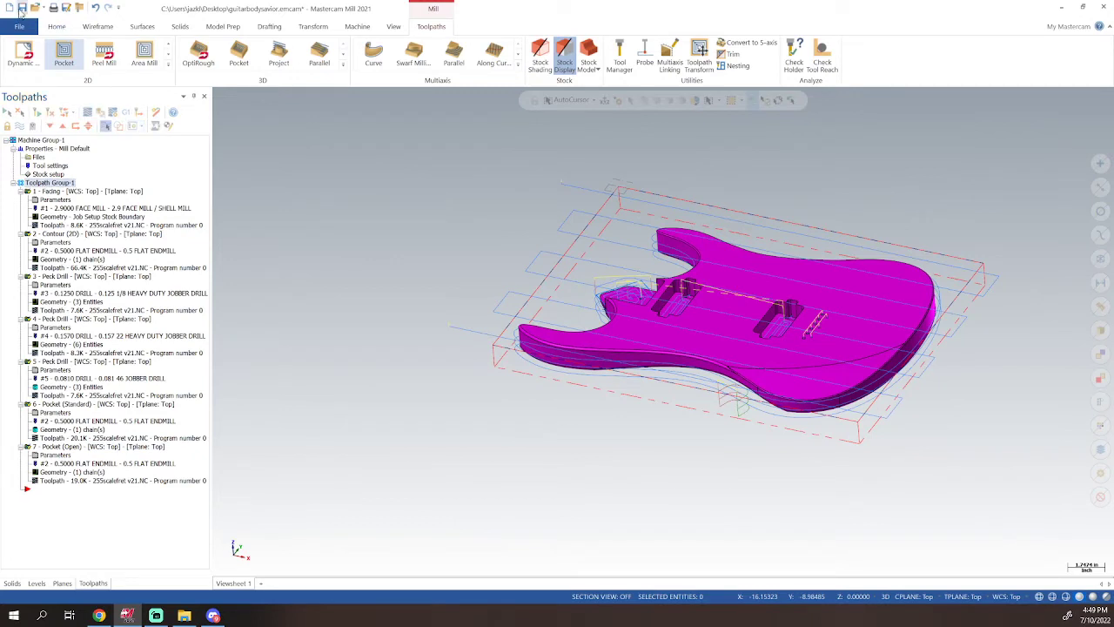
left_click(22, 9)
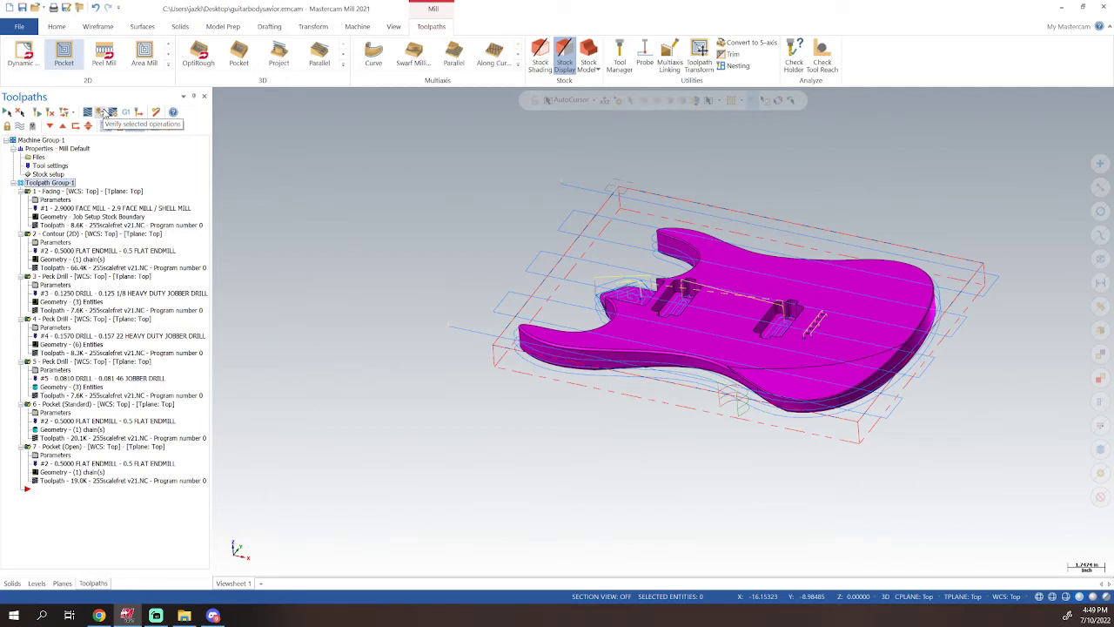
- Verify all seven operations in the simulator, play the cut through, and inspect the machined guitar body stock
left_click(101, 112)
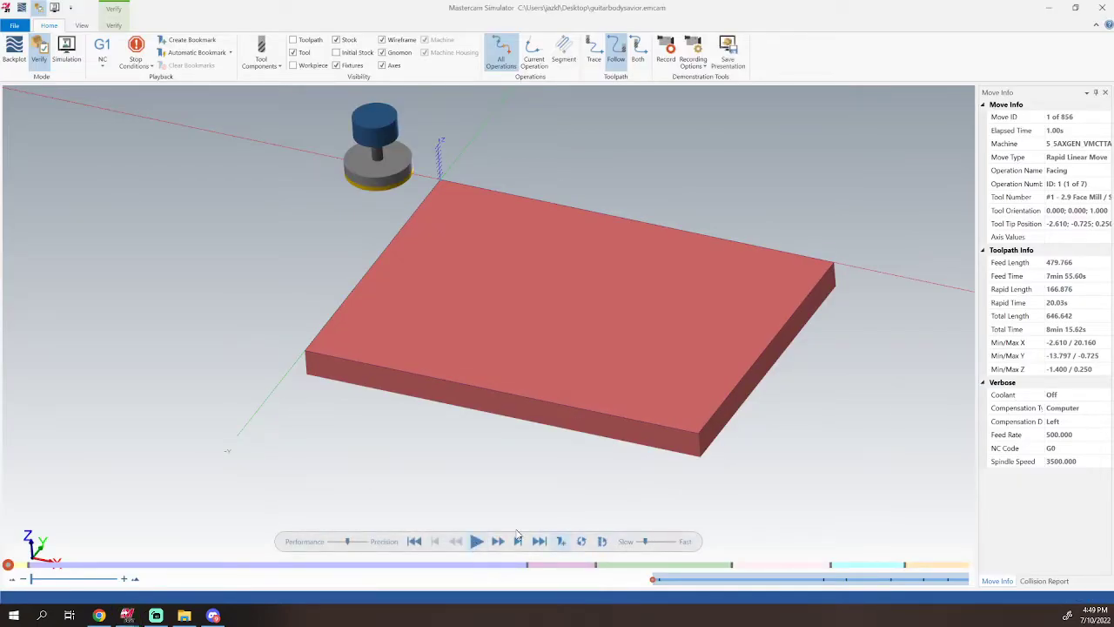
left_click(478, 541)
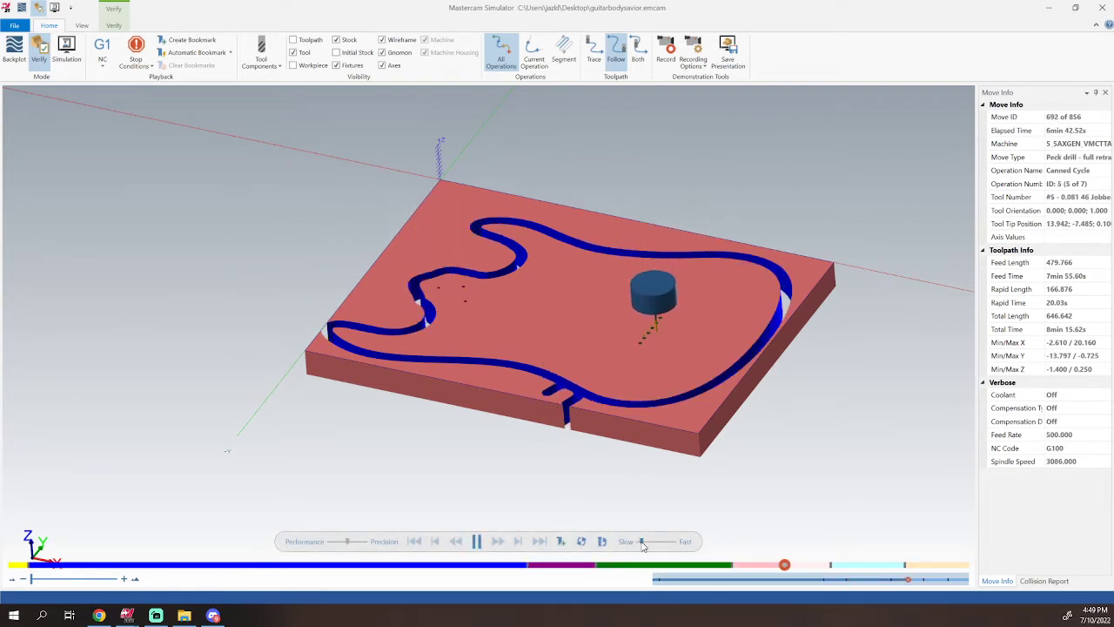
scroll(579, 289, "up", 3)
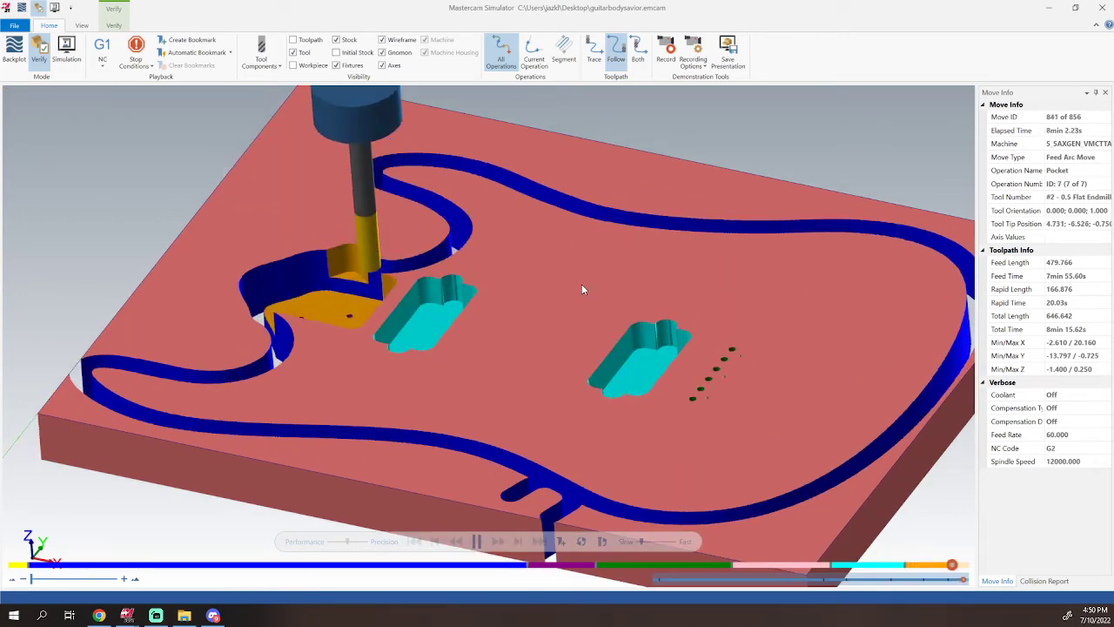
middle_click_drag(451, 334, 474, 327, "shift")
middle_click_drag(562, 366, 555, 388)
scroll(558, 380, "down", 5)
scroll(560, 381, "up", 5)
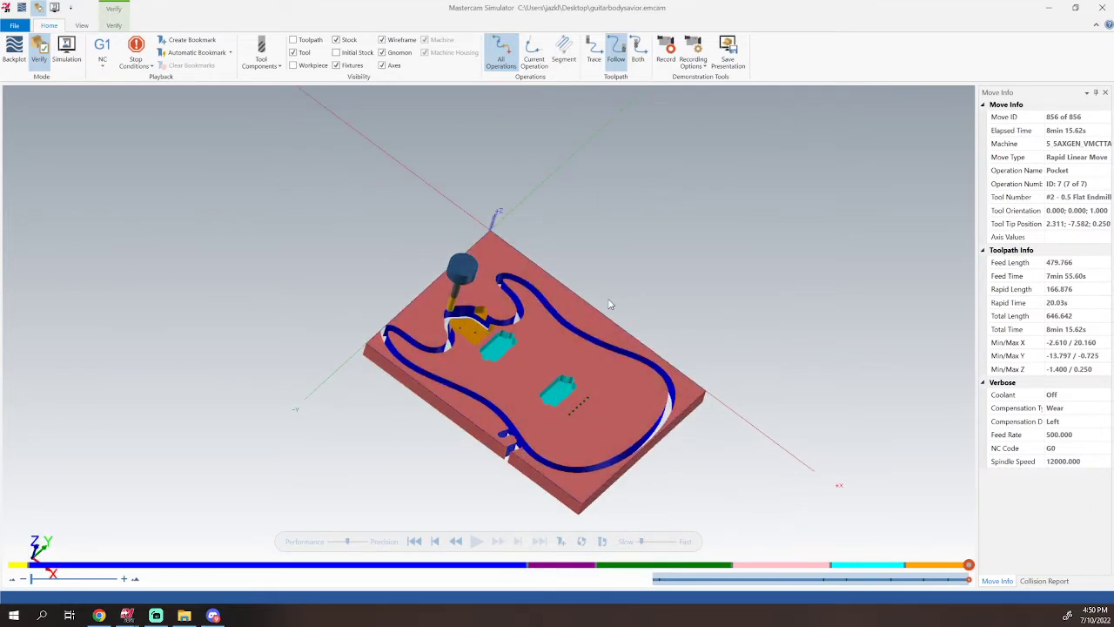
left_click(1101, 8)
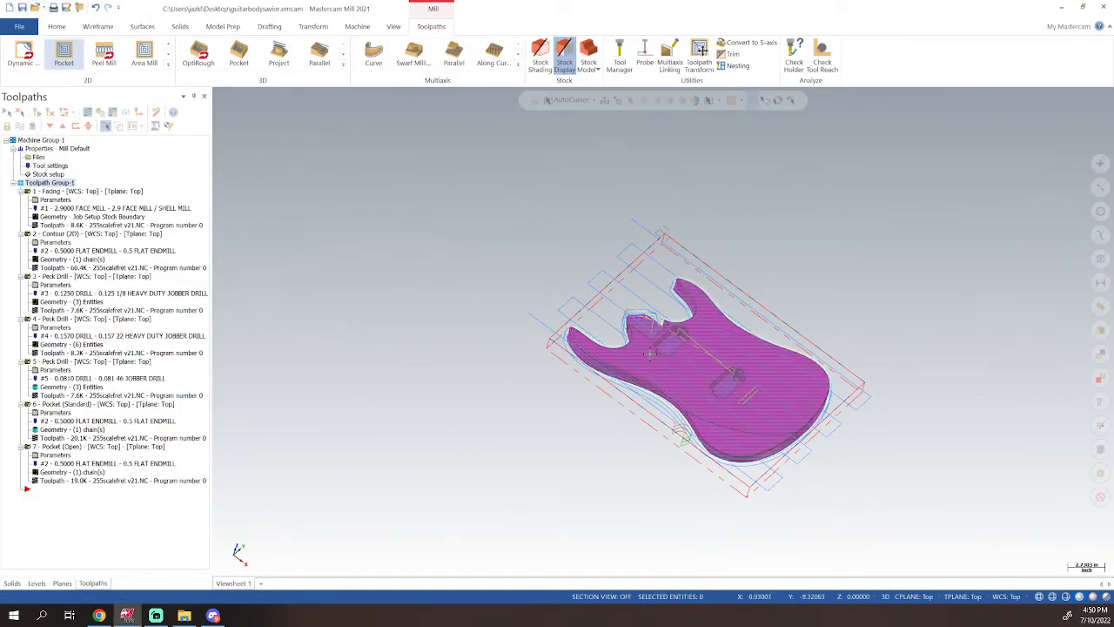
- Hide the displayed toolpaths of all operations and examine the inside corners of the pickup cavities on the solid
left_click(20, 126)
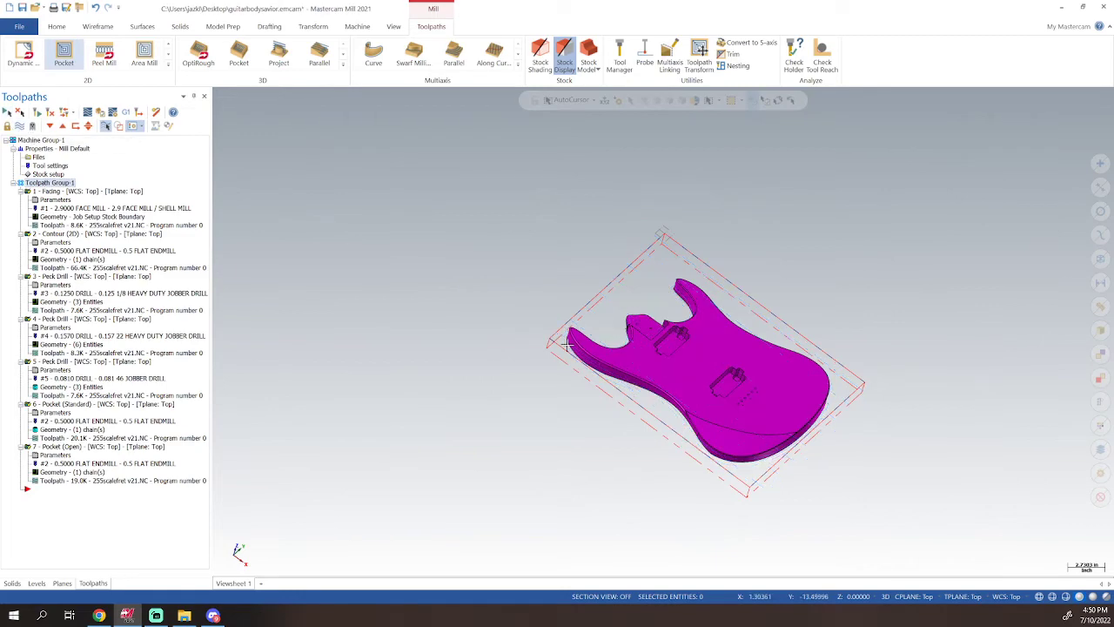
middle_click_drag(692, 331, 610, 324)
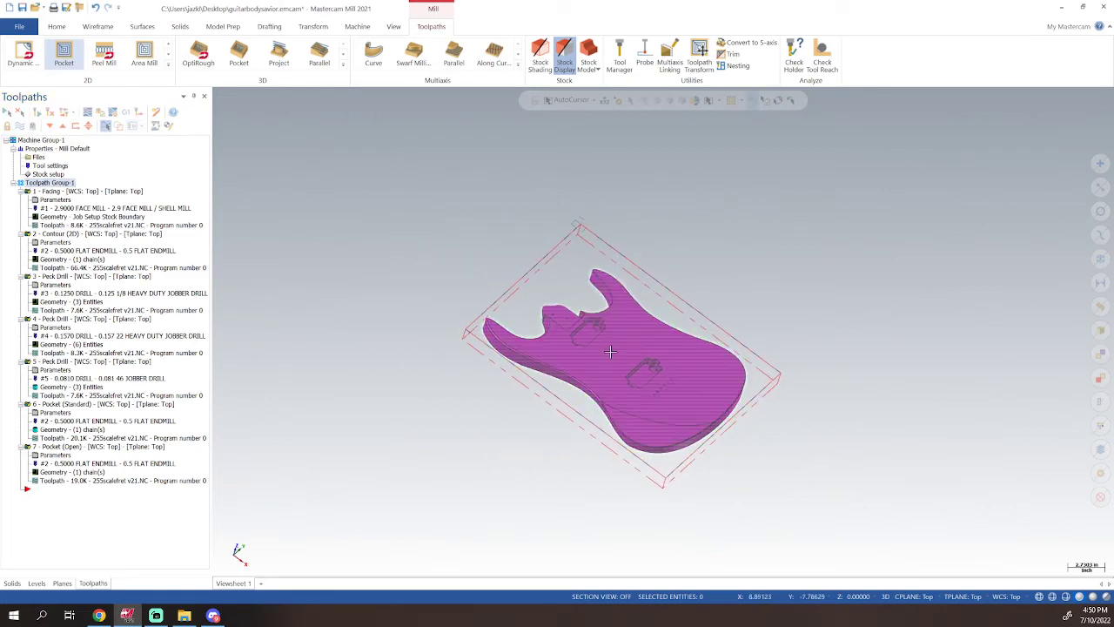
scroll(612, 352, "down", 2)
scroll(619, 349, "up", 5)
scroll(626, 349, "up", 1)
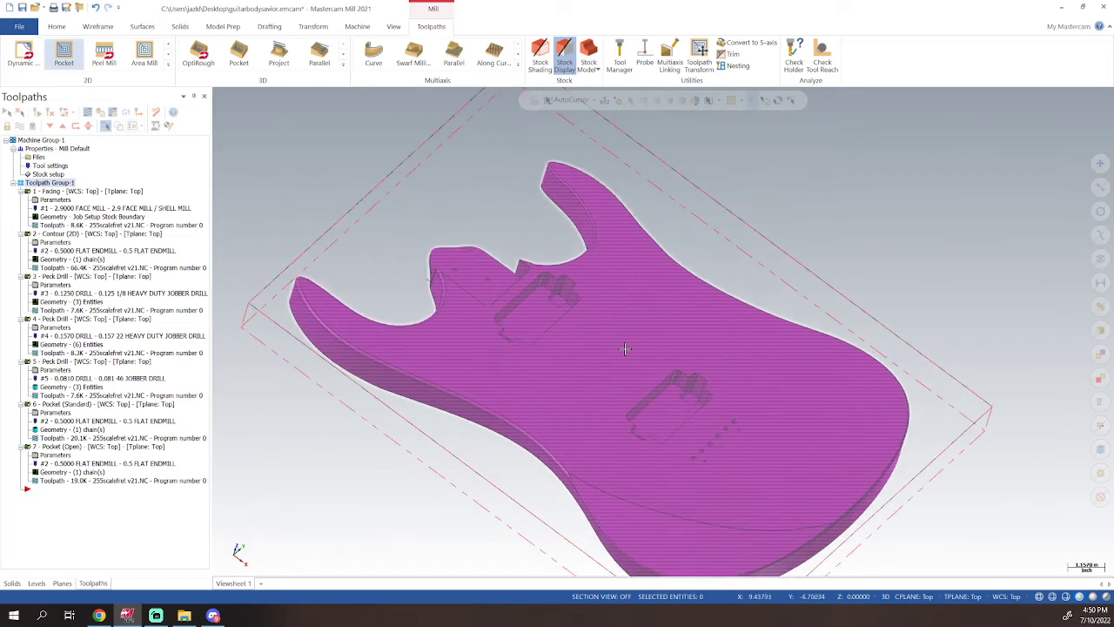
middle_click_drag(635, 417, 623, 450)
scroll(590, 372, "up", 5)
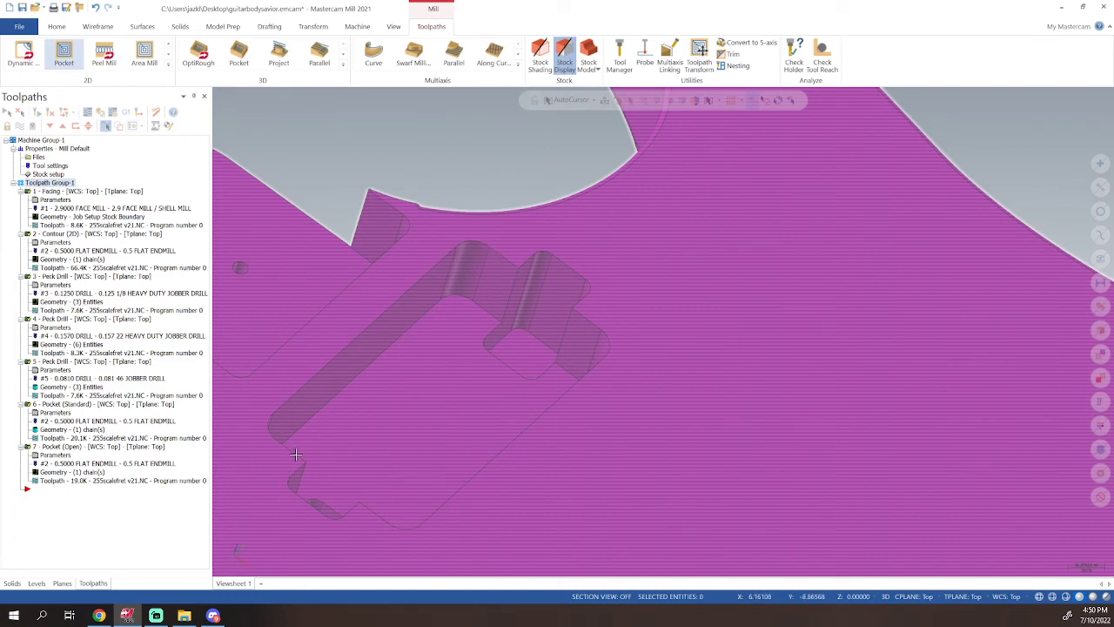
scroll(545, 391, "down", 5)
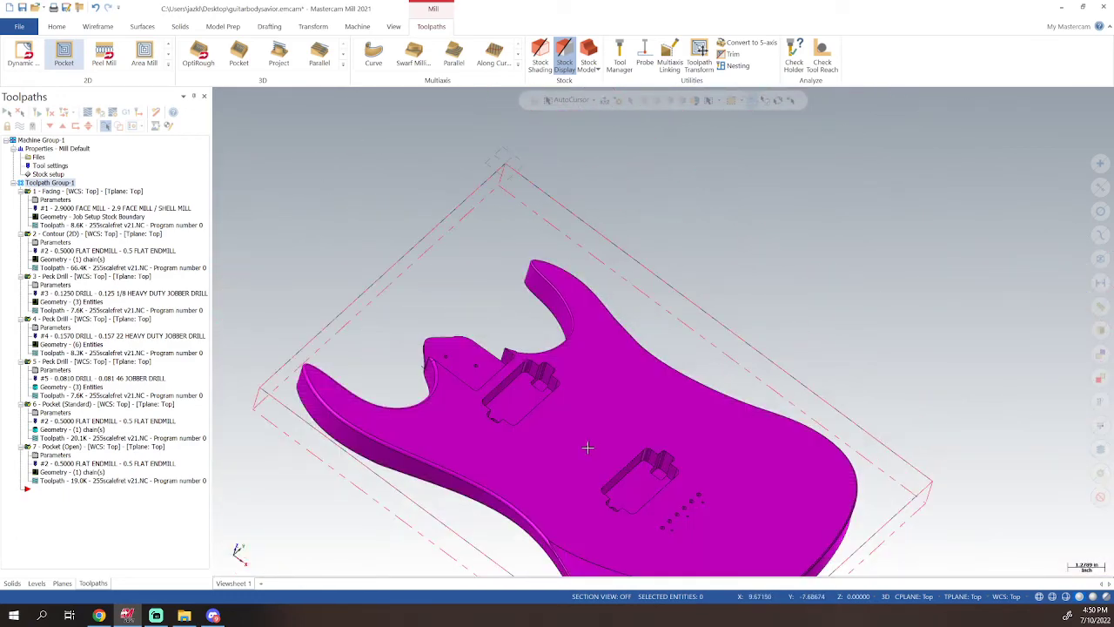
middle_click_drag(567, 378, 567, 393)
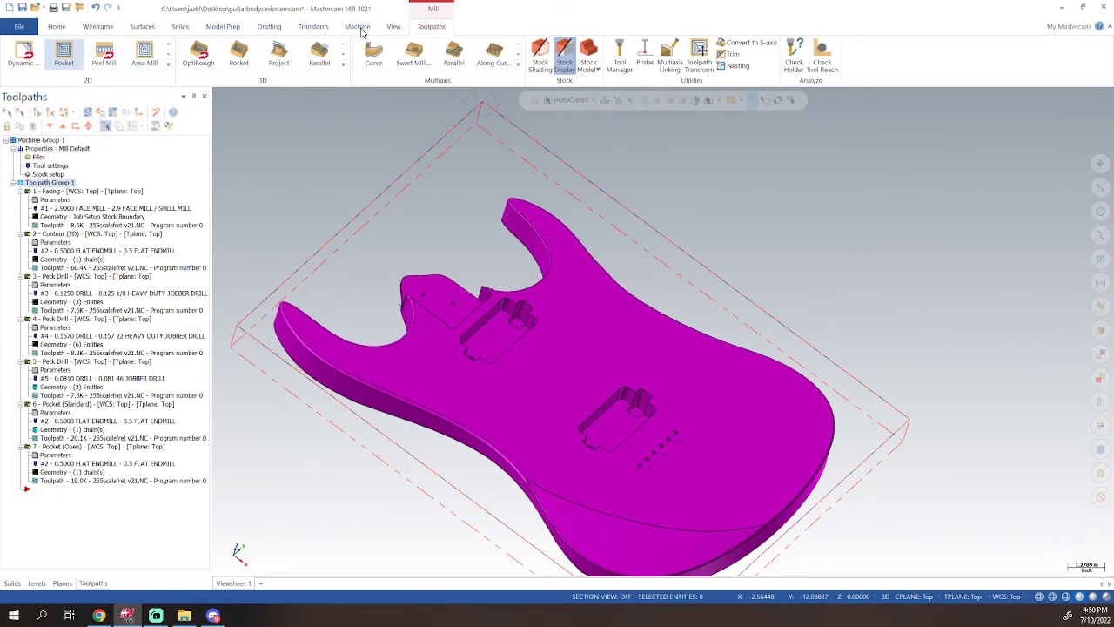
- Start a 2D Contour toolpath and chain the upper edge loops of both pickup cavities using solid loop selection
left_click(358, 27)
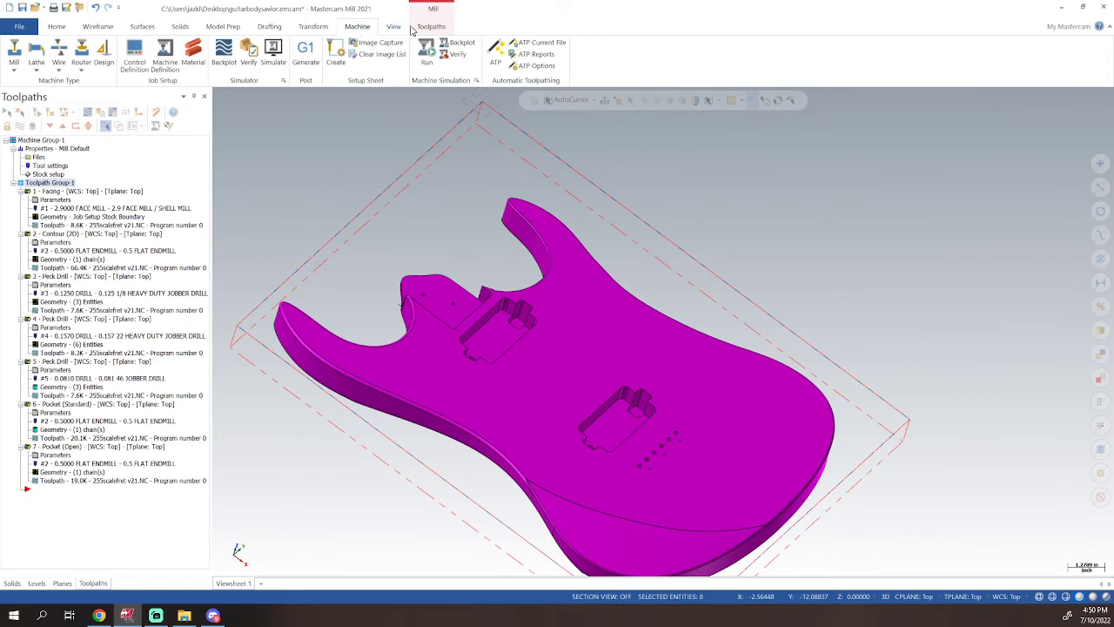
left_click(426, 27)
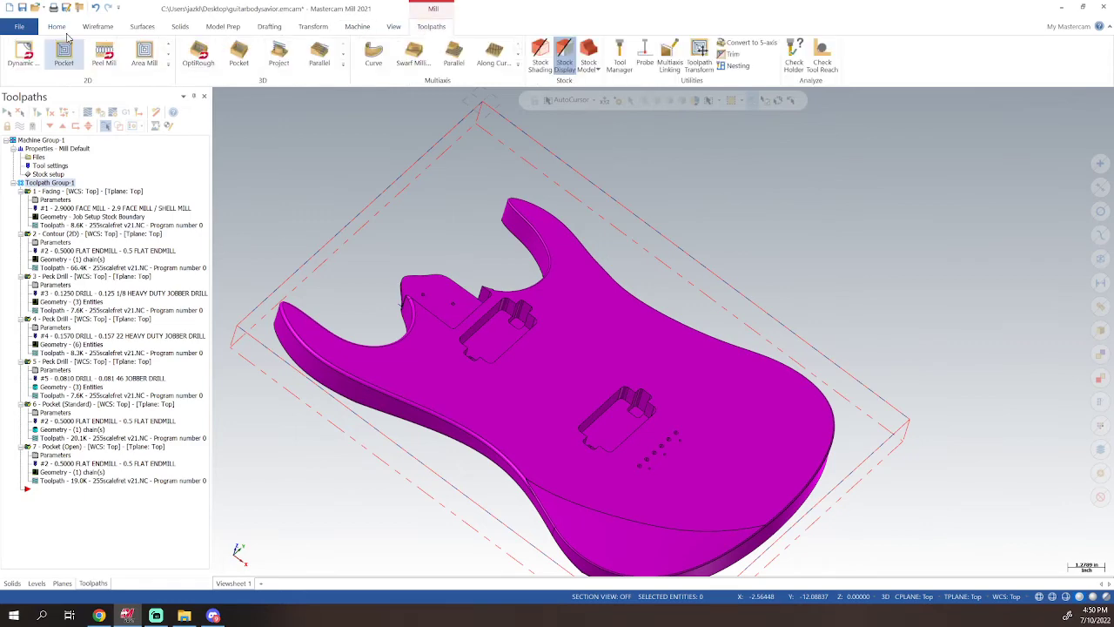
left_click(170, 71)
left_click(15, 65)
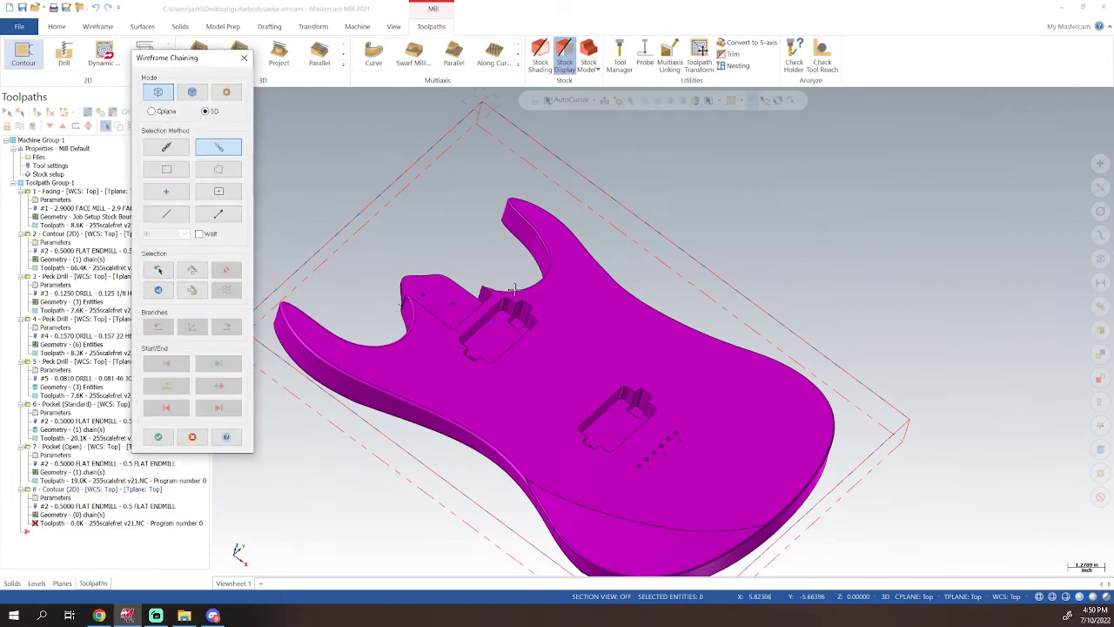
scroll(512, 289, "down", 3)
scroll(510, 296, "up", 6)
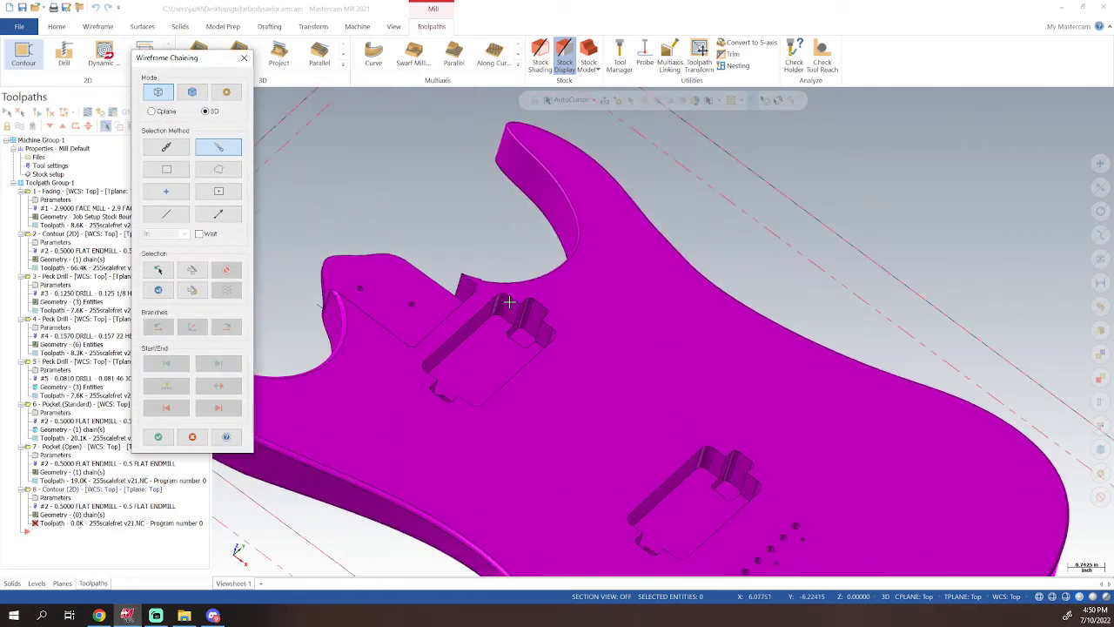
left_click(158, 150)
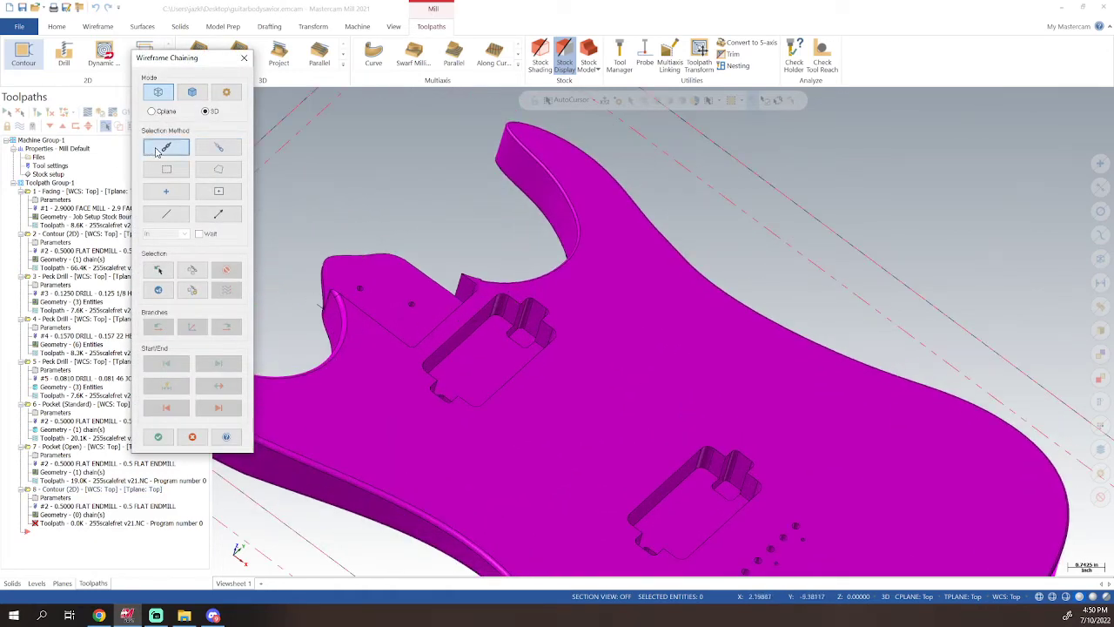
left_click(189, 93)
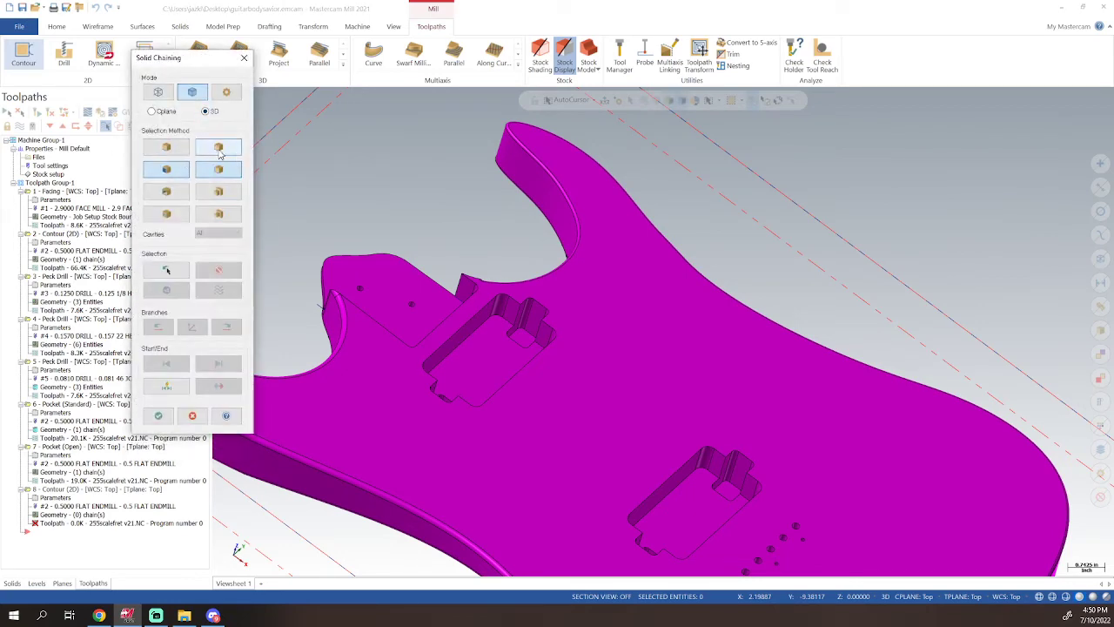
left_click(220, 150)
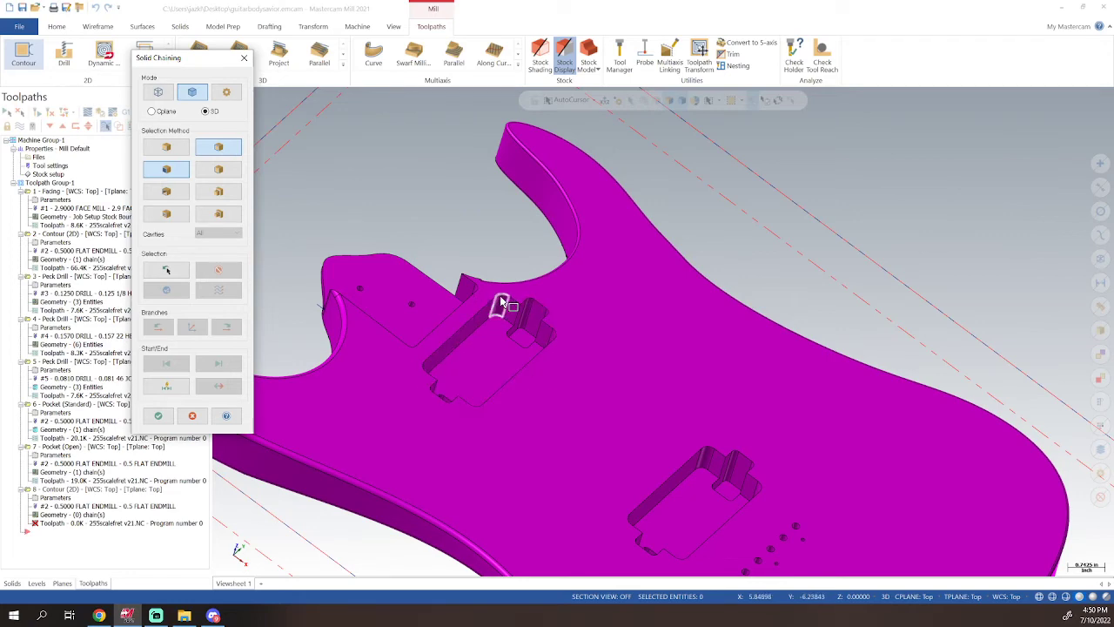
left_click(502, 302)
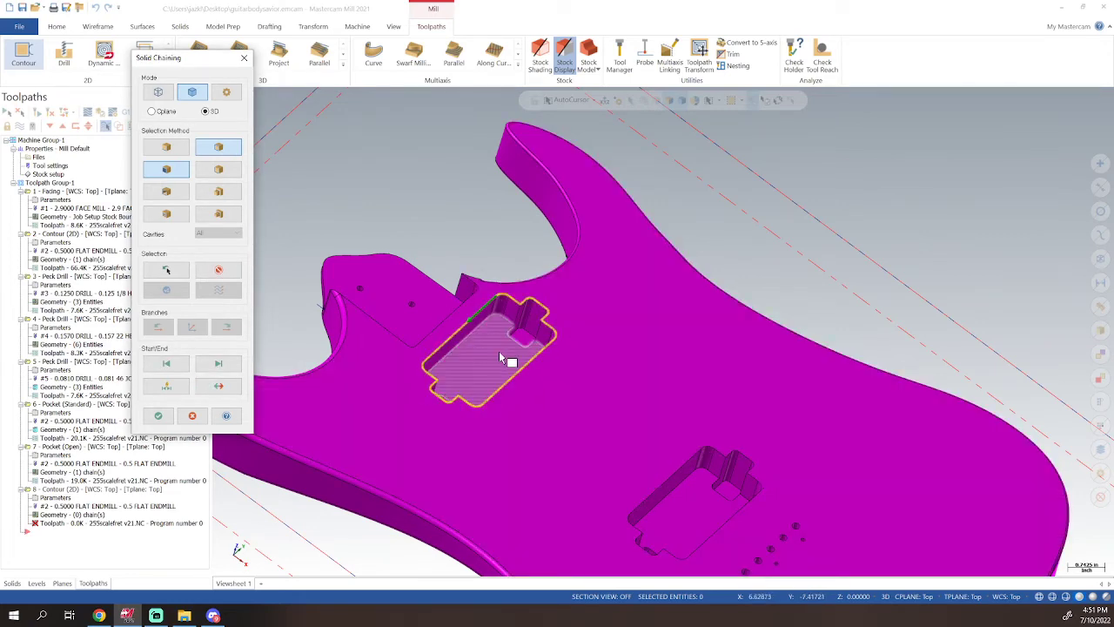
middle_click_drag(620, 413, 560, 415)
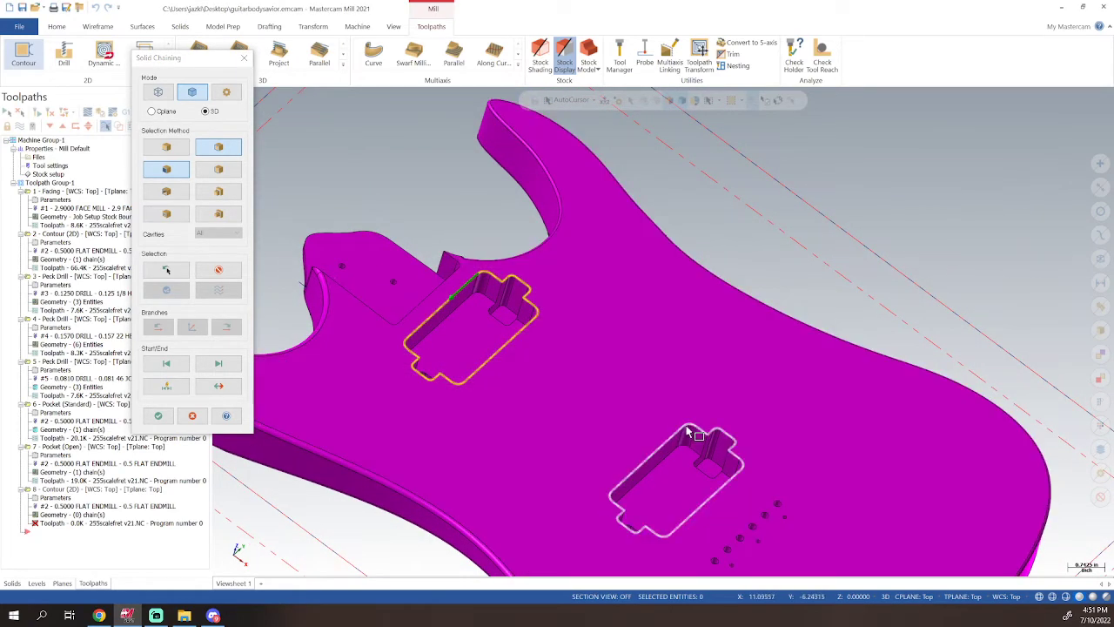
left_click(689, 435)
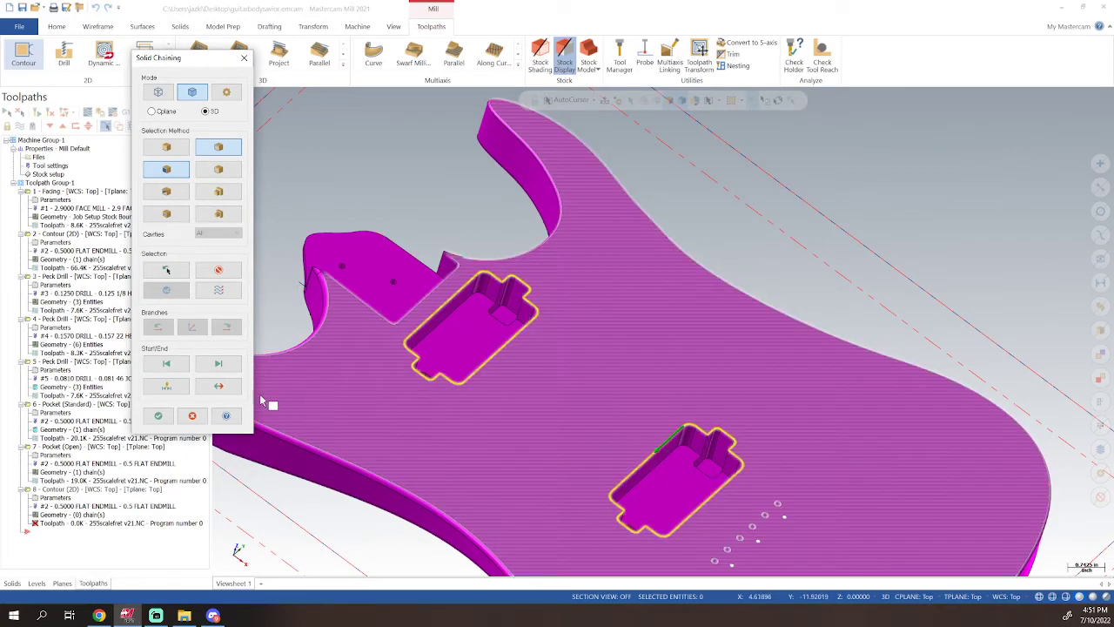
left_click(158, 415)
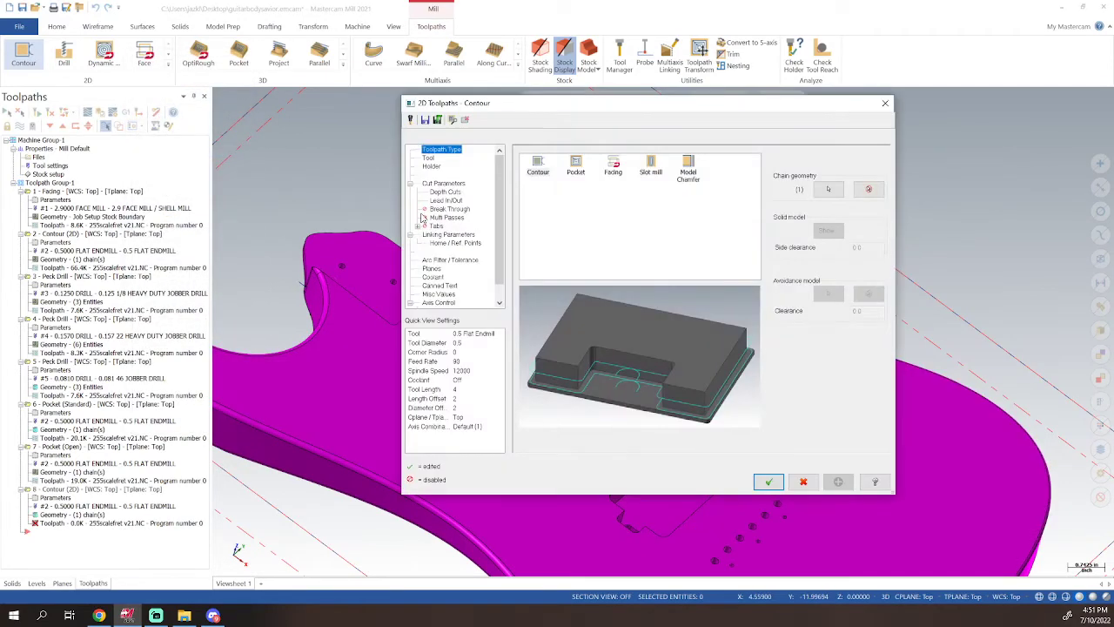
- Create a flat endmill with 0.25 cutting diameter for the contour, with spindle speed 12000 and feed rate 60
left_click(430, 158)
right_click(596, 247)
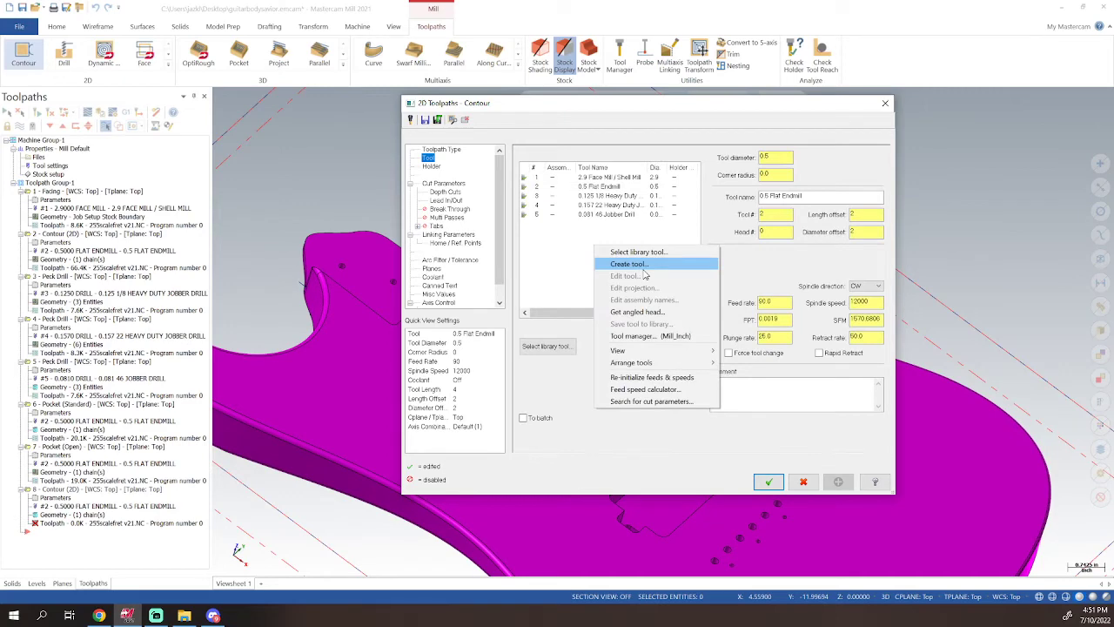
left_click(641, 265)
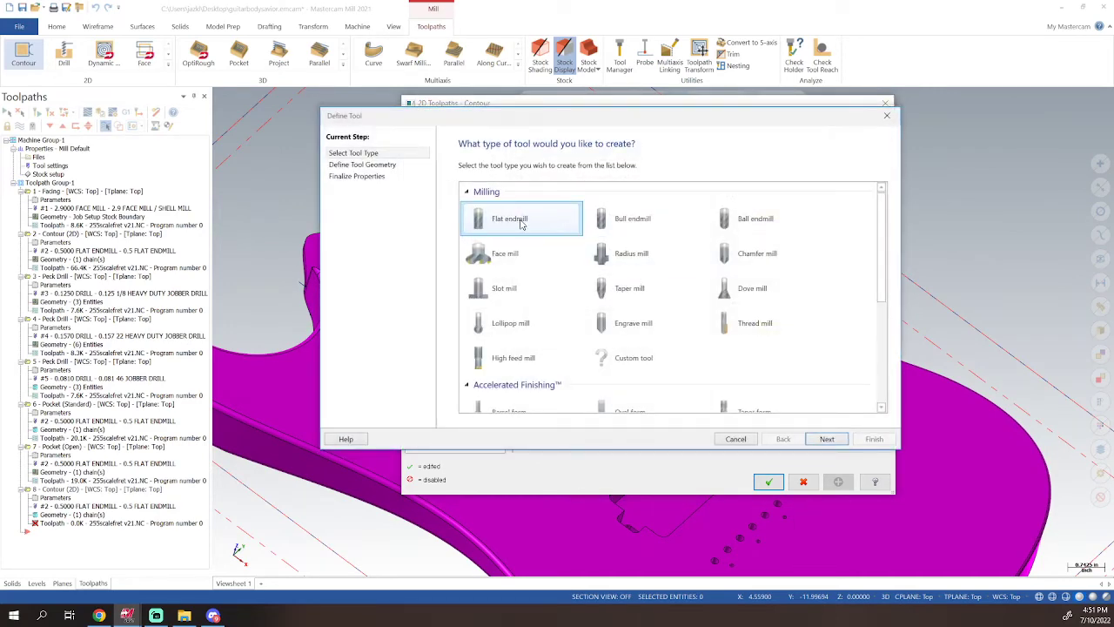
double_click(521, 224)
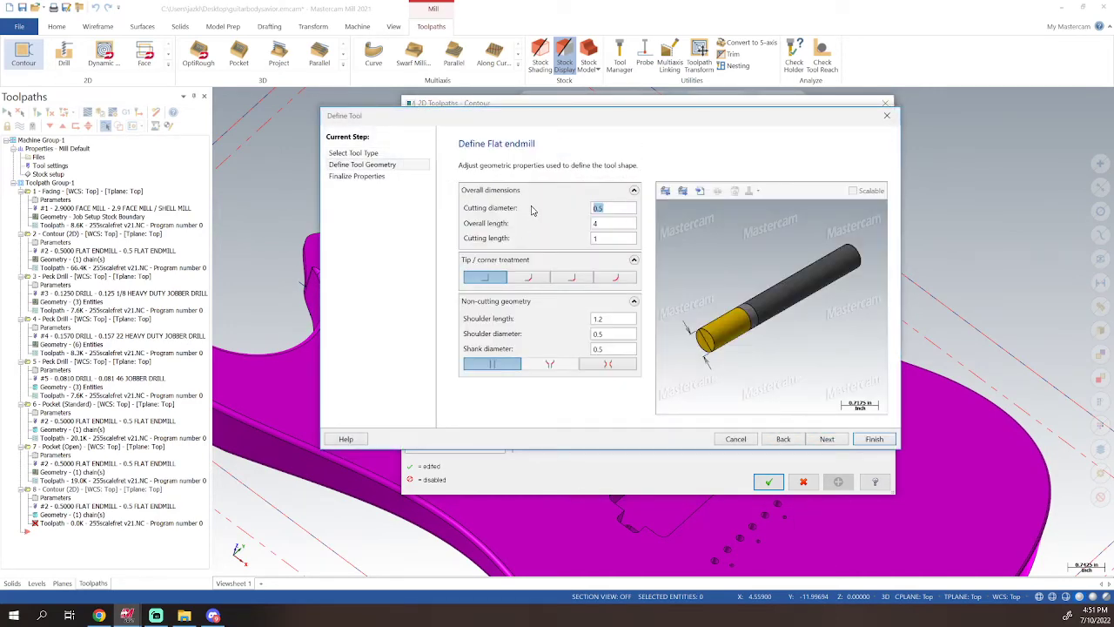
key("Tab")
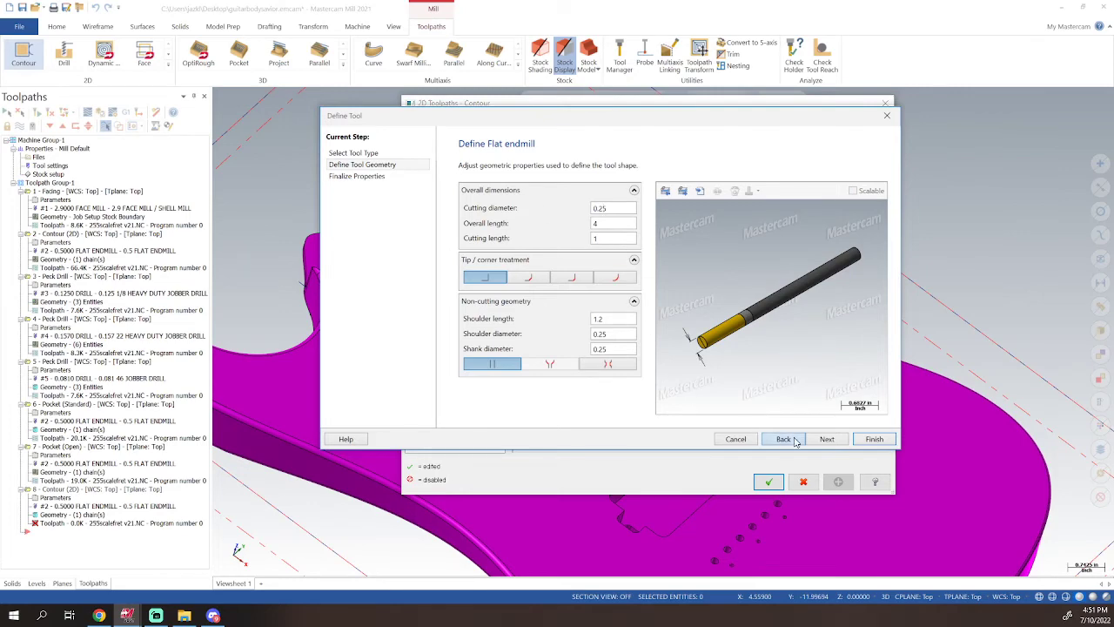
left_click(866, 439)
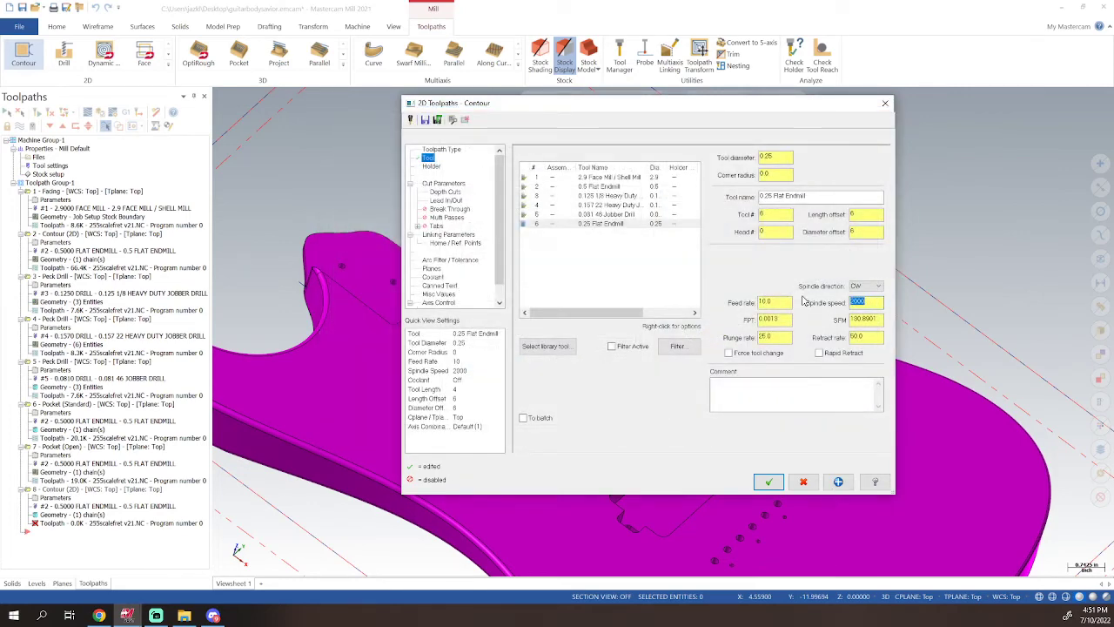
type("120")
- Turn off depth cuts for the pickup cavity contour and review its compensation and stock-to-leave parameters
left_click(450, 184)
left_click(445, 191)
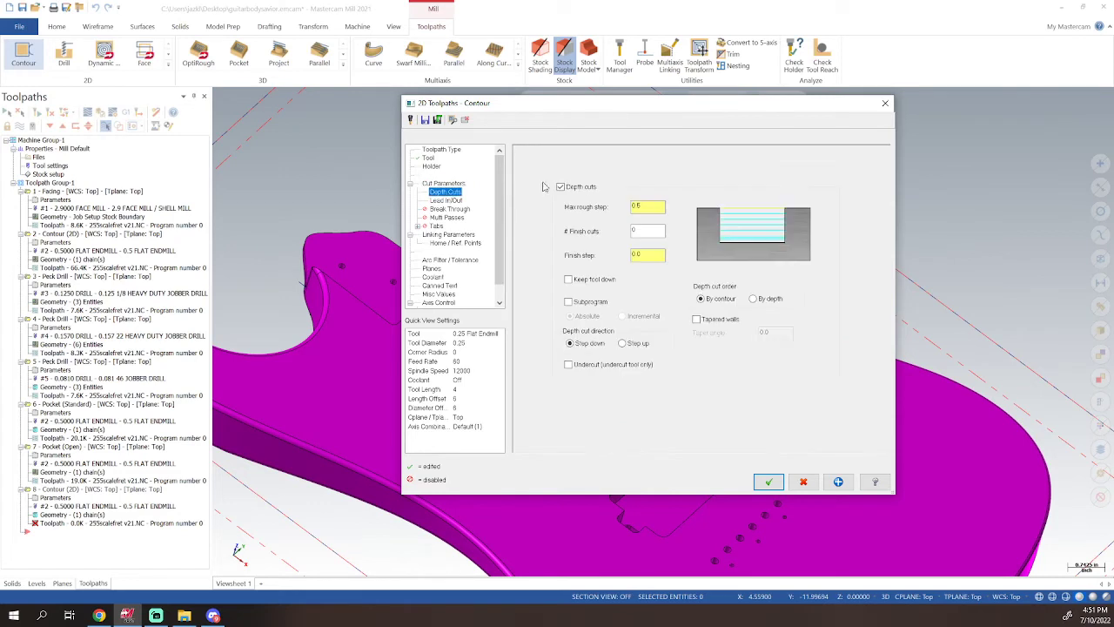
left_click(574, 191)
left_click(443, 184)
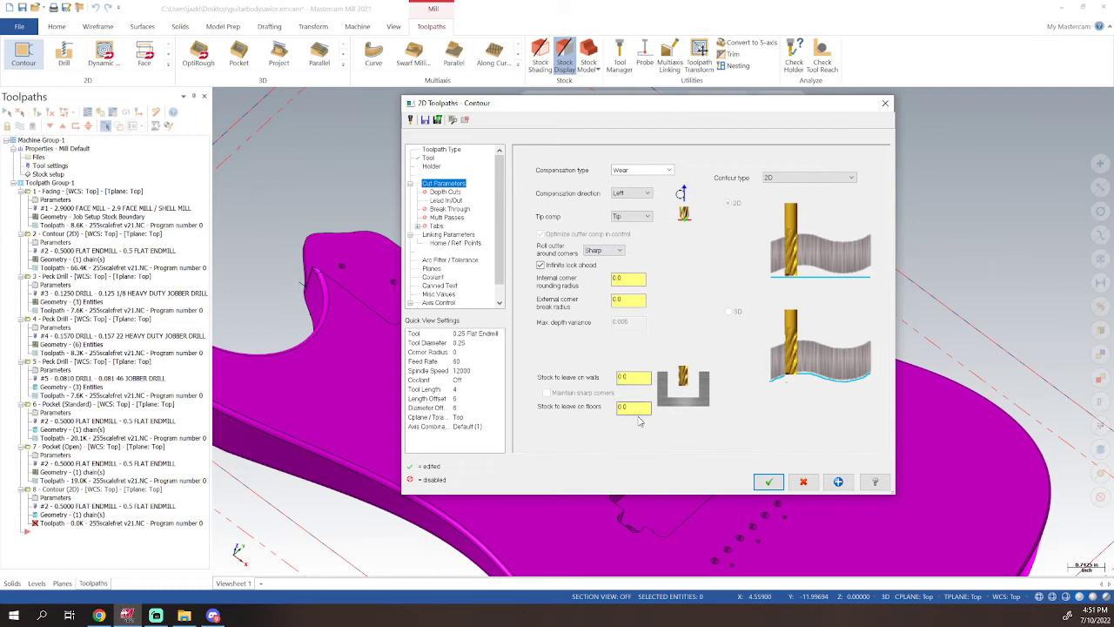
- Set the contour's absolute depth to -0.7 by picking a point in the neck-side pickup cavity, and generate the toolpath
left_click(449, 236)
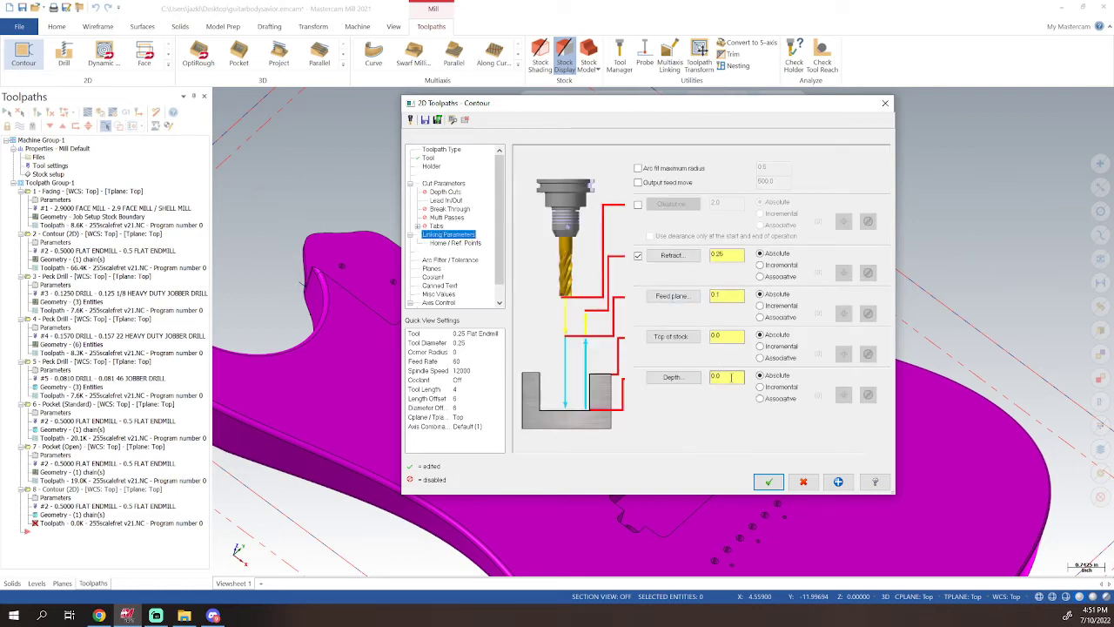
left_click(673, 378)
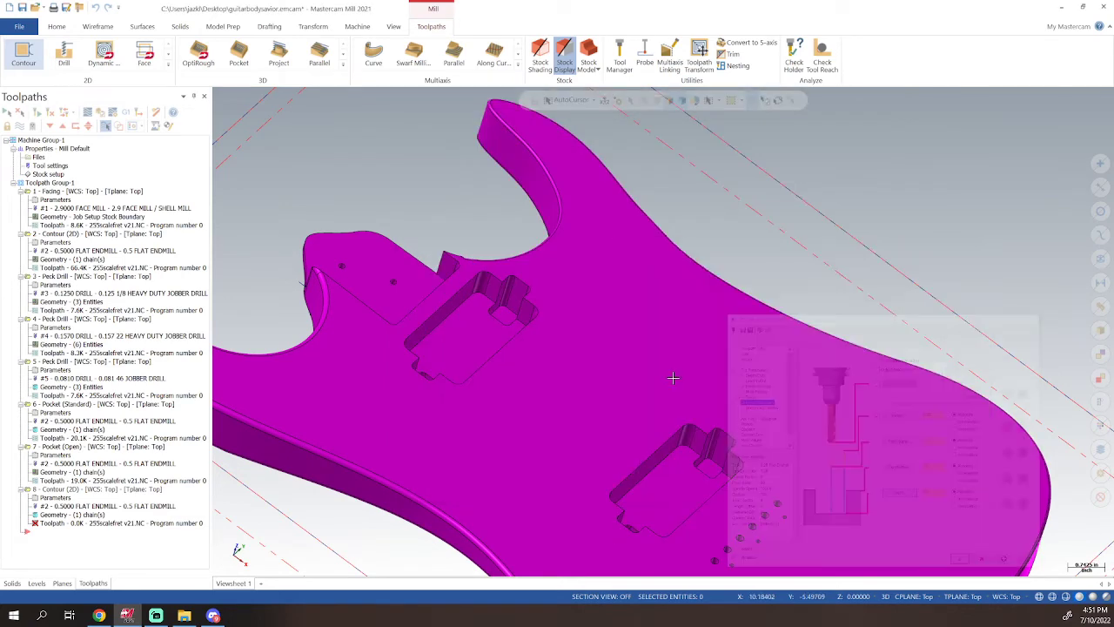
left_click(483, 294)
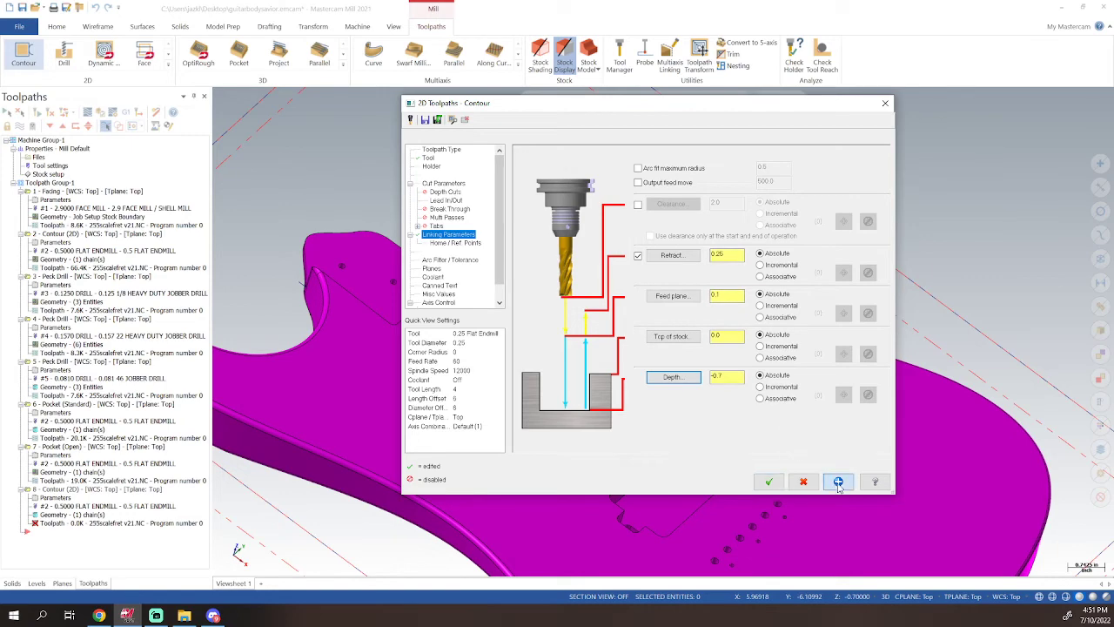
left_click(768, 482)
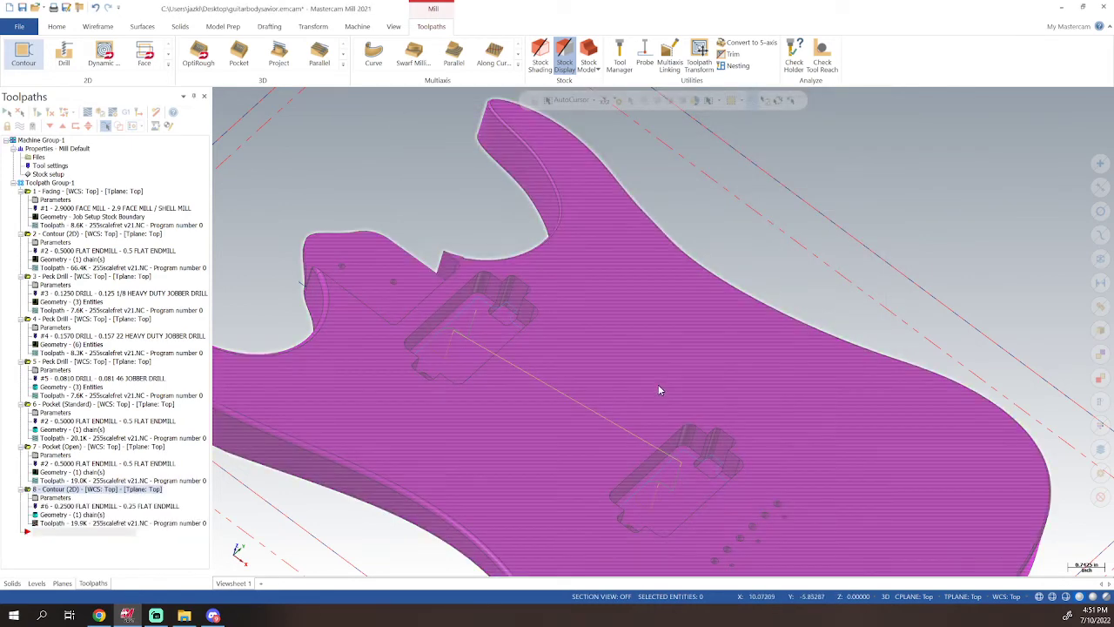
mouse_move(659, 390)
middle_mouse_down()
mouse_move(635, 298)
mouse_move(601, 323)
middle_mouse_up()
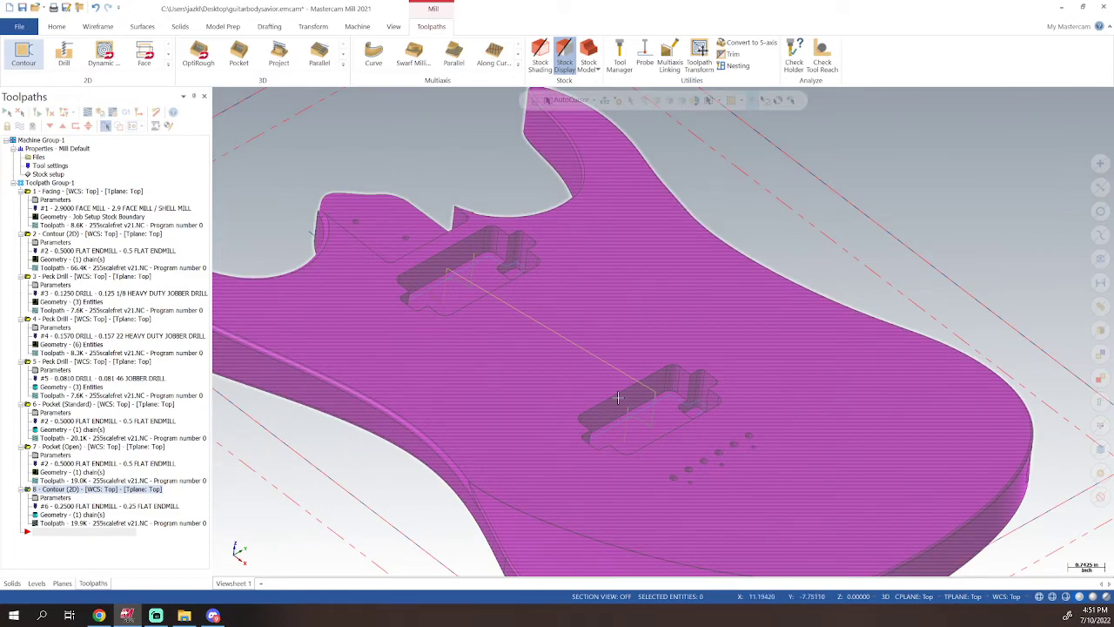
mouse_move(554, 320)
middle_mouse_down()
mouse_move(639, 361)
mouse_move(589, 376)
mouse_move(607, 455)
mouse_move(604, 438)
mouse_move(619, 442)
middle_mouse_up()
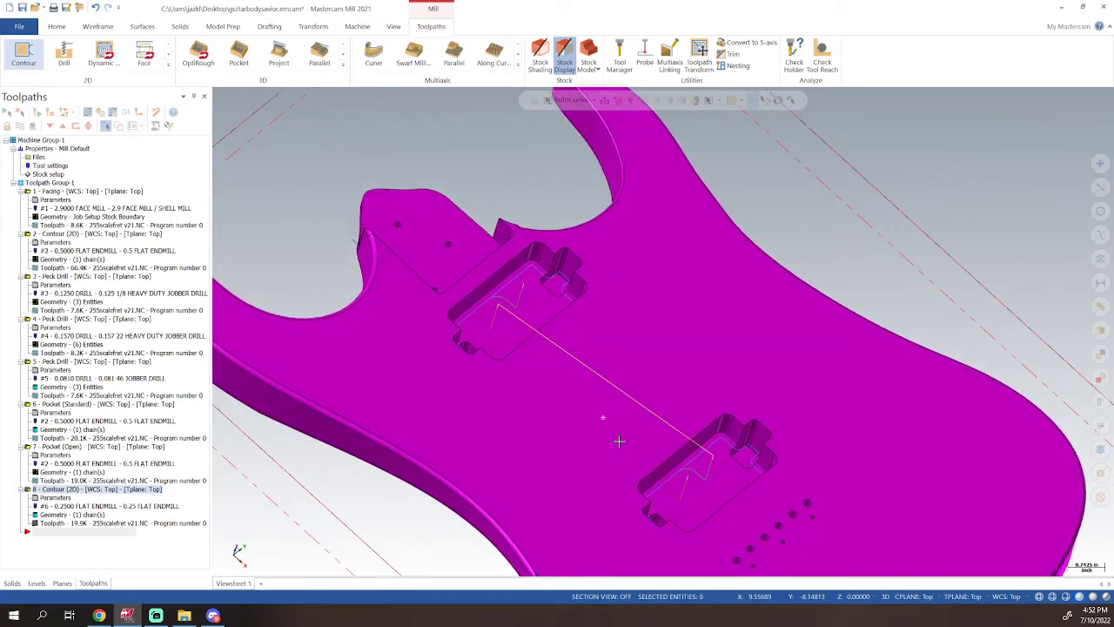
- Inspect the contour toolpath and the small corner recesses of both pickup cavities up close
scroll(610, 409, "down", 5)
scroll(551, 270, "up", 10)
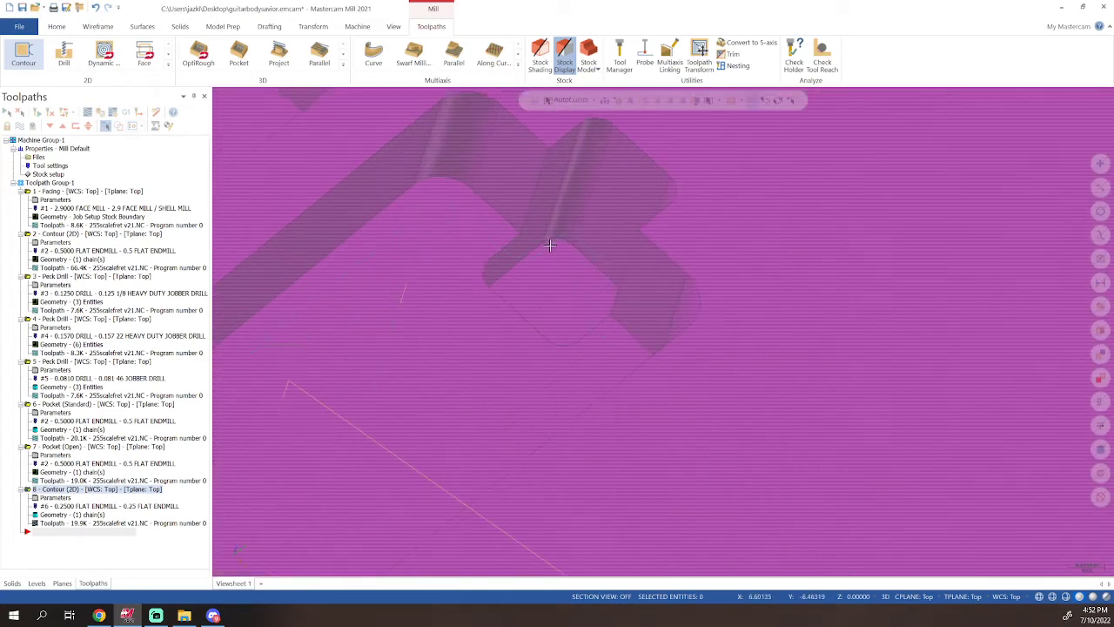
scroll(550, 246, "up", 4)
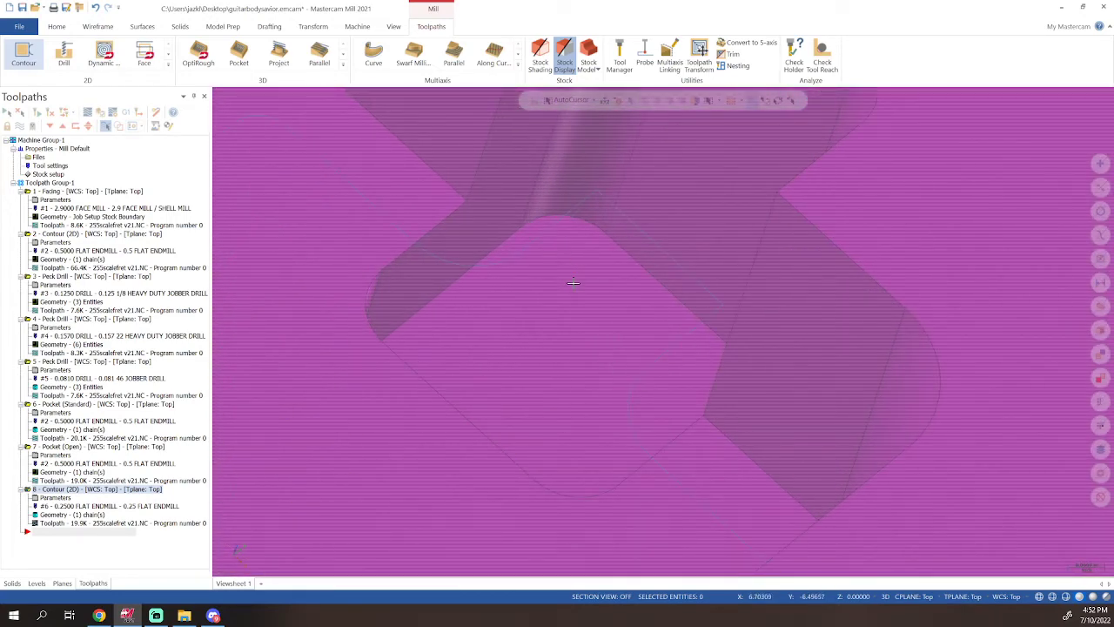
scroll(573, 282, "down", 6)
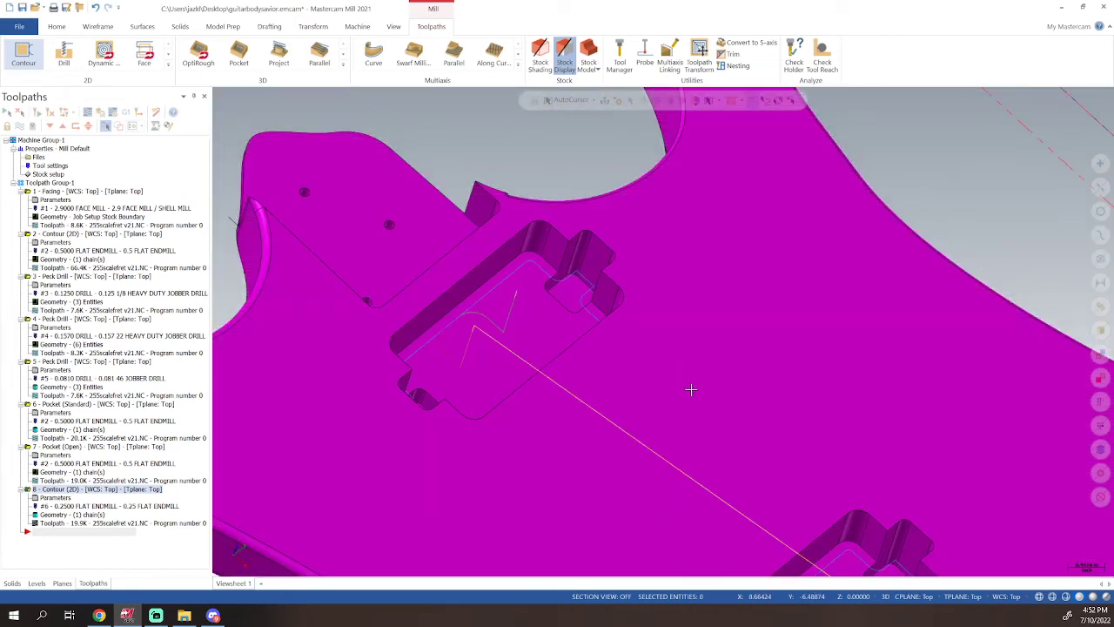
mouse_move(695, 415)
middle_mouse_down()
mouse_move(694, 354)
mouse_move(693, 414)
middle_mouse_up()
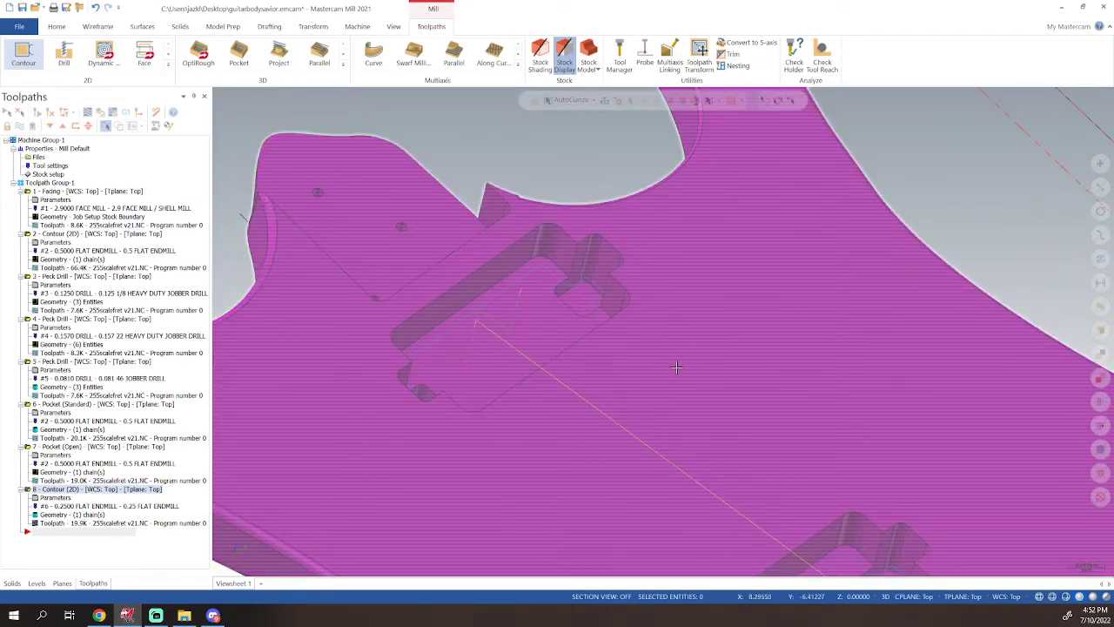
middle_click_drag(676, 368, 617, 312)
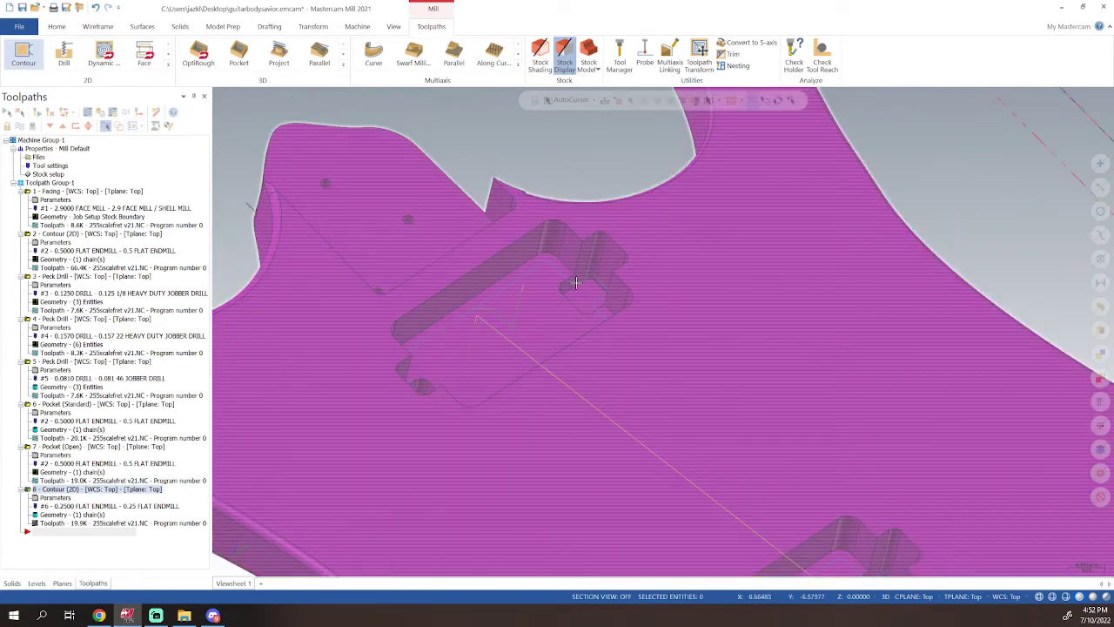
middle_click_drag(750, 416, 740, 340, "shift")
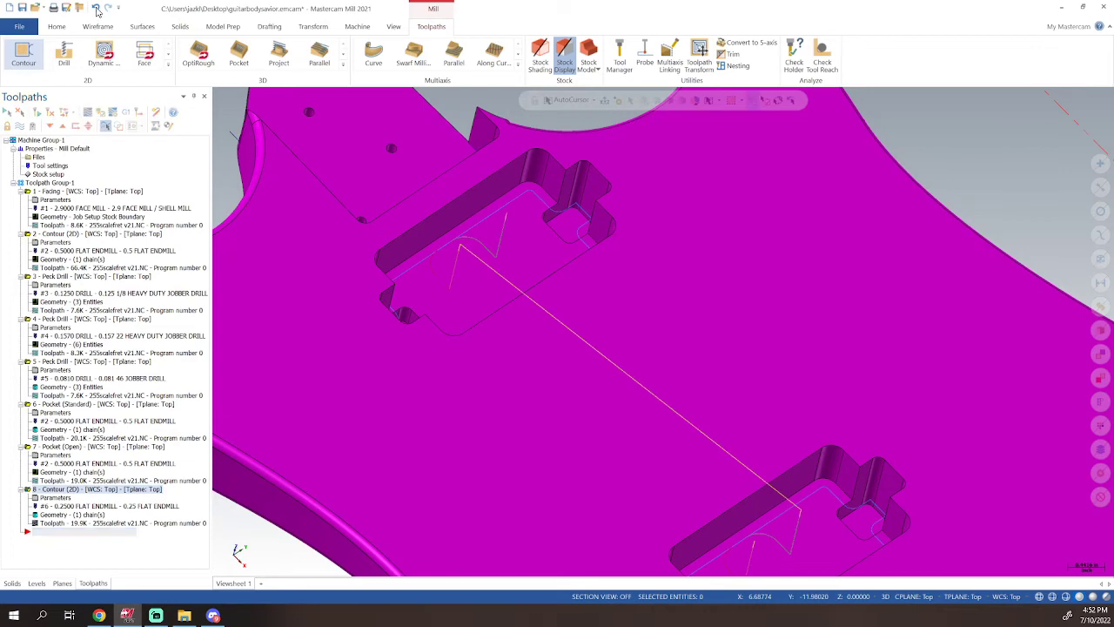
- Start a 2D Pocket toolpath and chain the floor faces of the four small end recesses in both pickup cavities
left_click(170, 67)
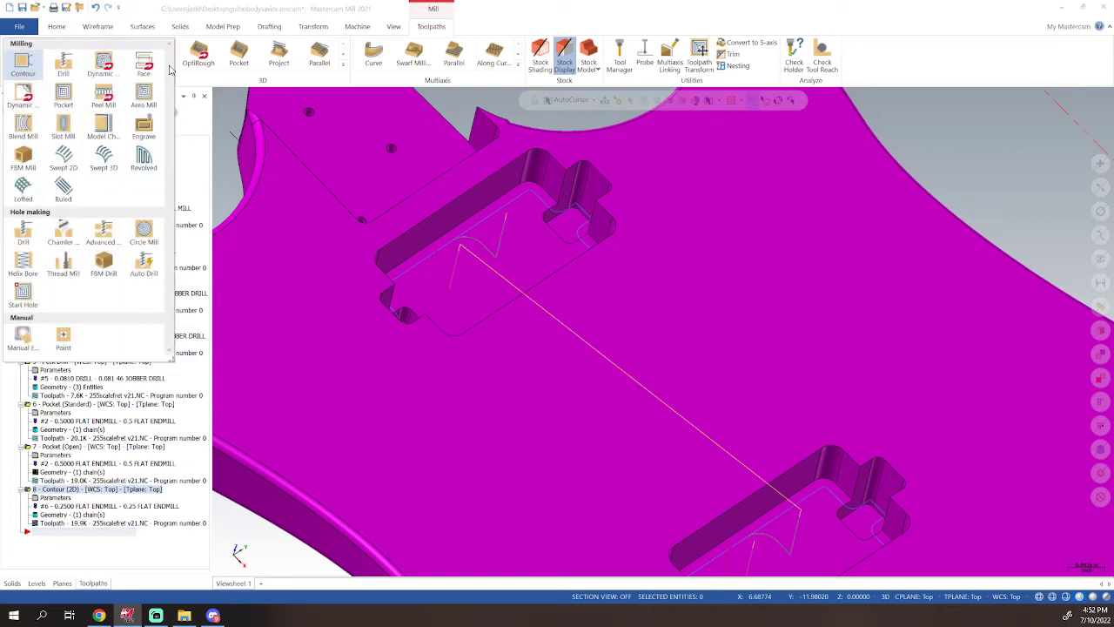
left_click(64, 96)
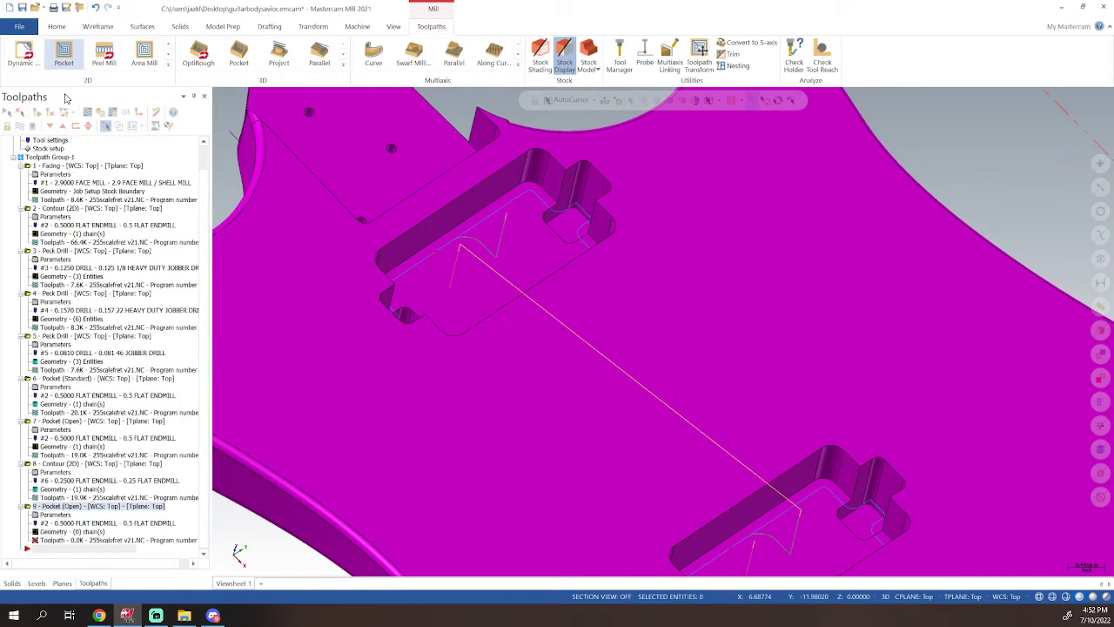
left_click(575, 227)
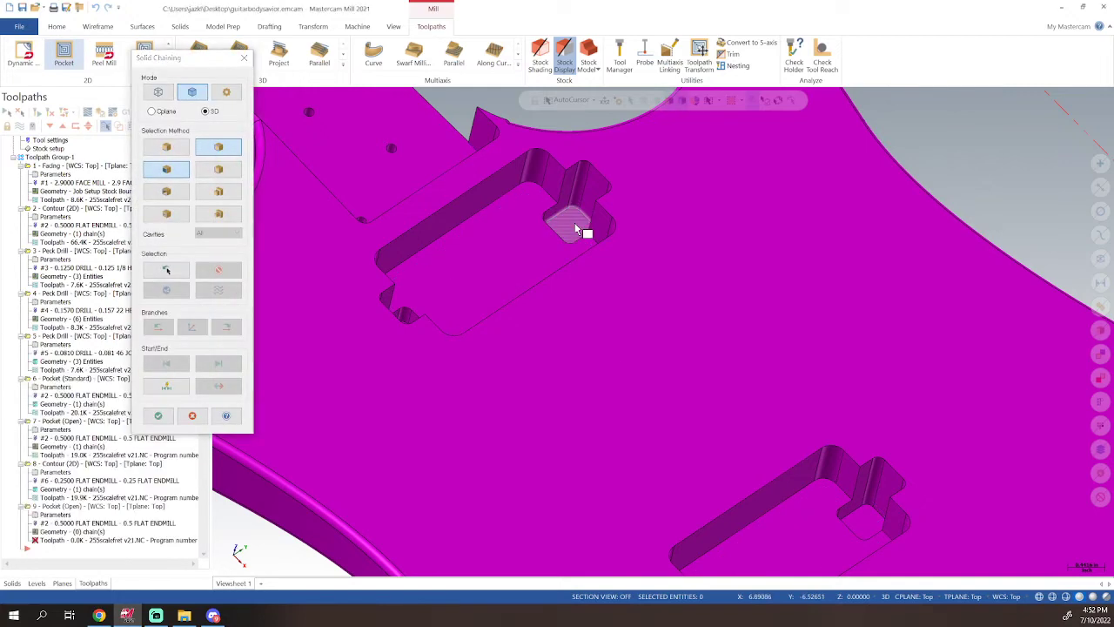
middle_click_drag(497, 257, 595, 189)
middle_click_drag(629, 327, 615, 354)
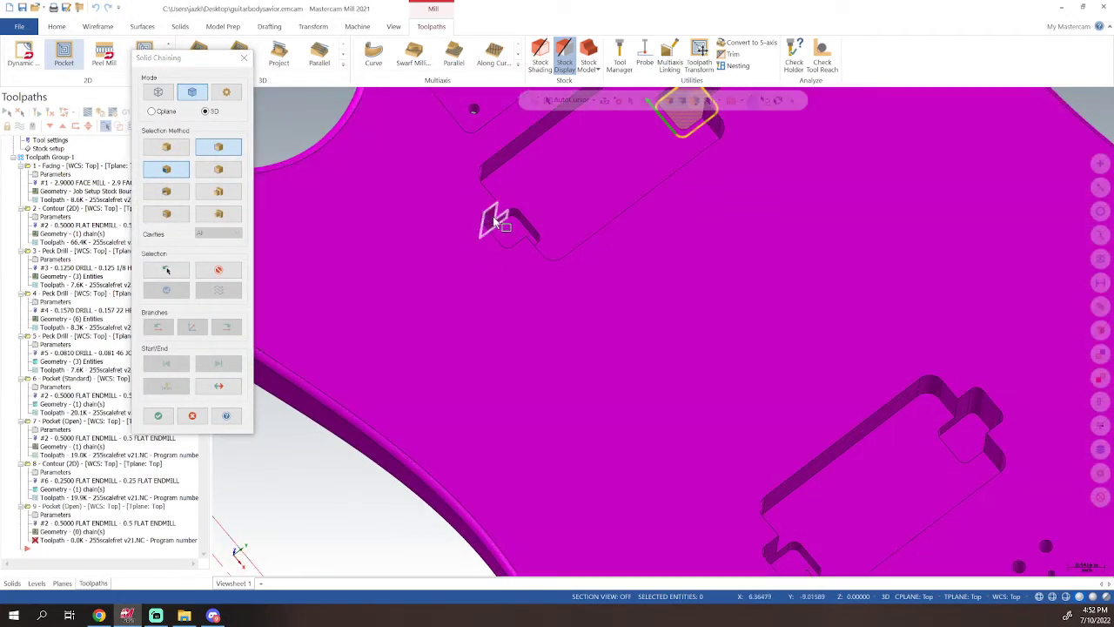
left_click(507, 235)
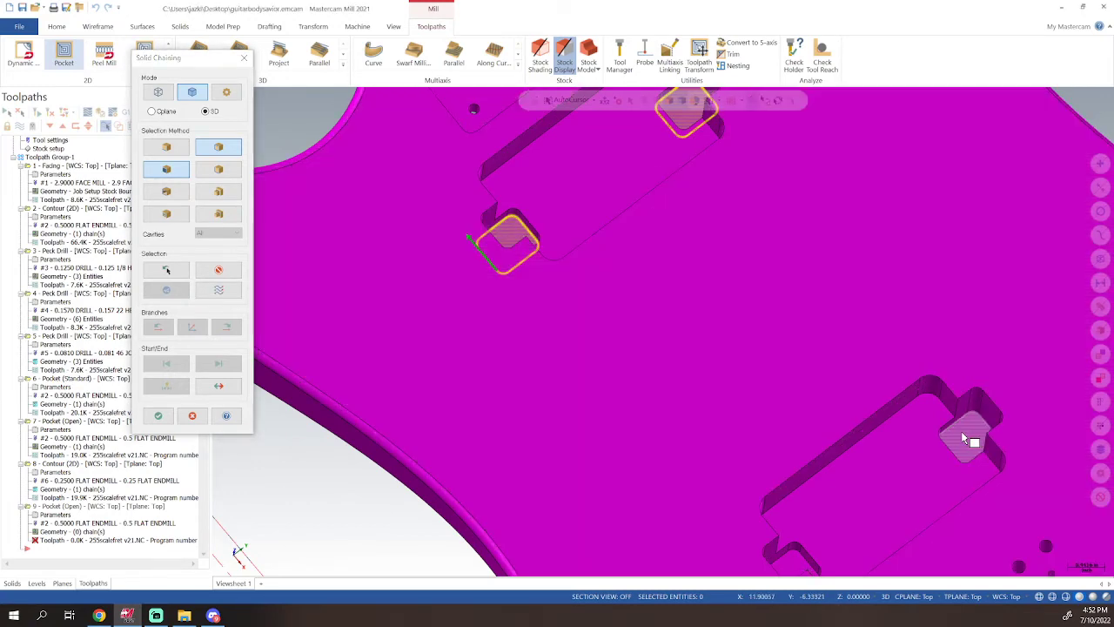
left_click(962, 430)
middle_click_drag(862, 491, 890, 317)
left_click(816, 400)
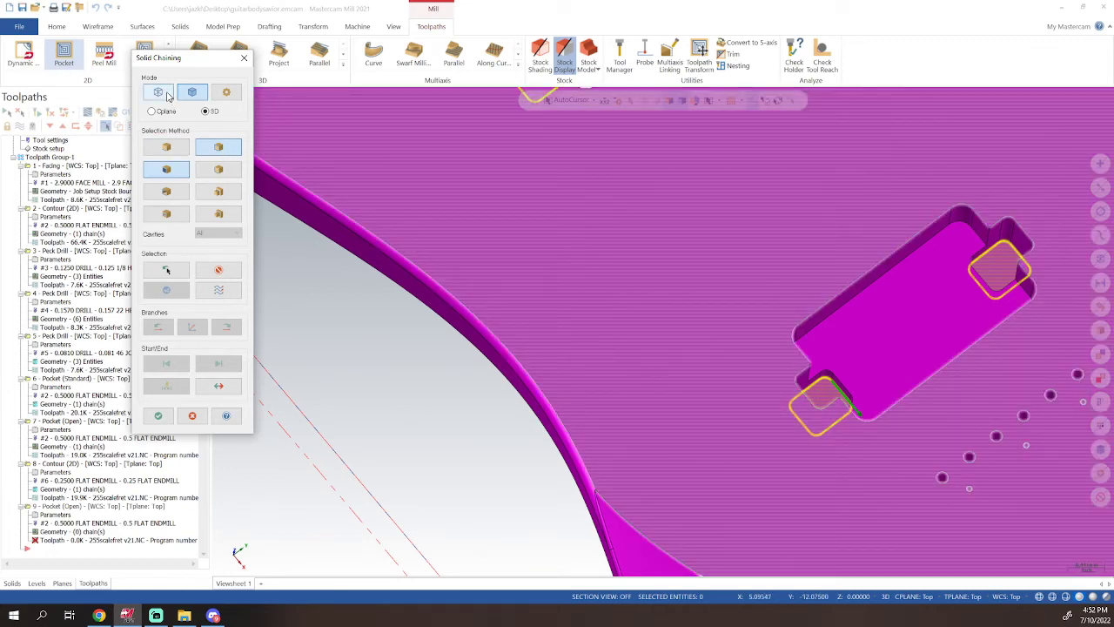
left_click(158, 417)
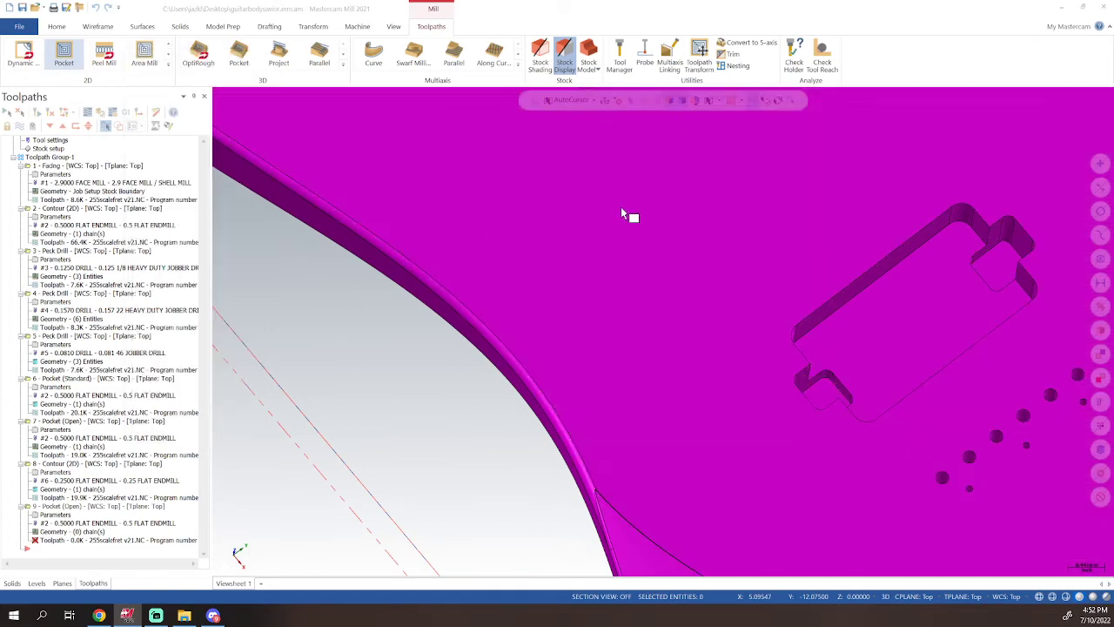
- Assign the 0.25 flat endmill to the pocket toolpath with spindle speed 12000 and feed rate 30
left_click(429, 158)
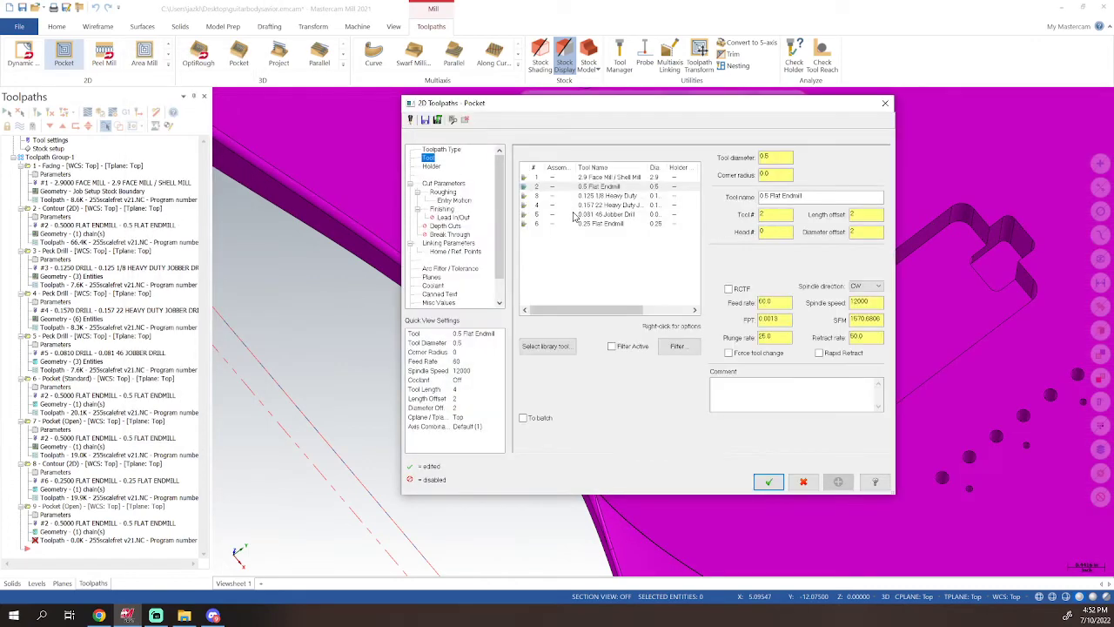
left_click(582, 224)
double_click(853, 301)
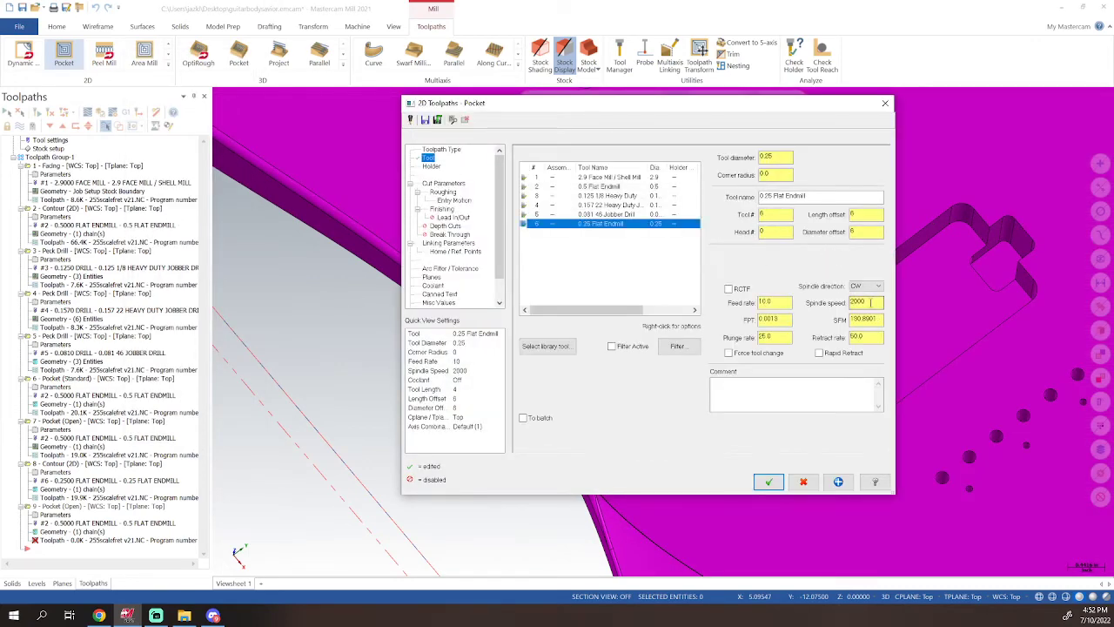
type("12")
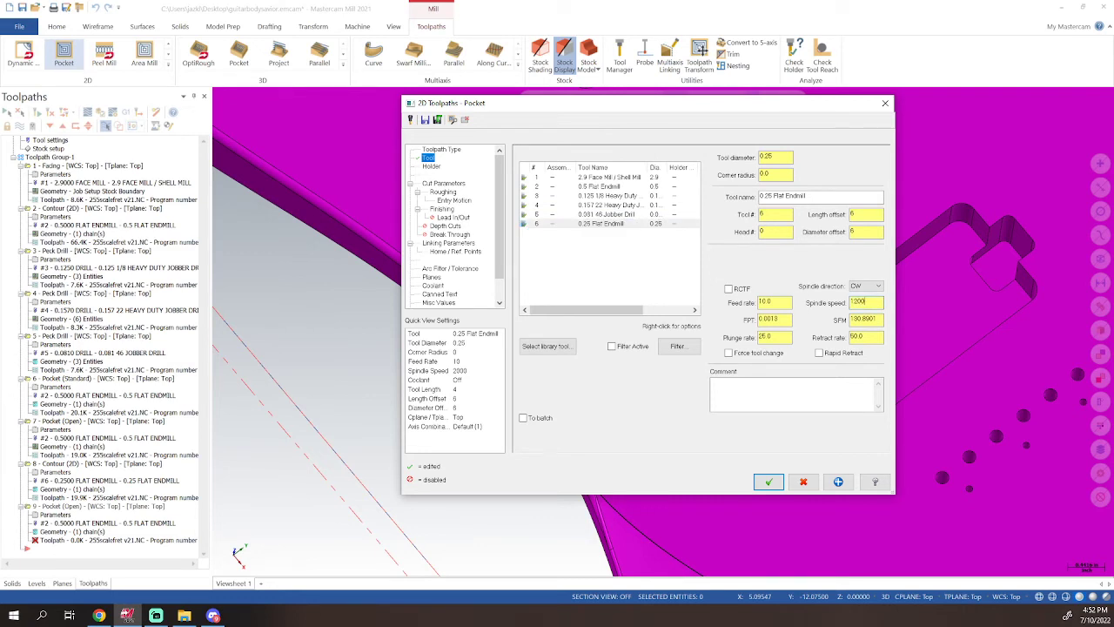
double_click(758, 301)
- Set the pocket type to Standard with Parallel Spiral roughing, and review the entry motion and finishing settings
left_click(454, 185)
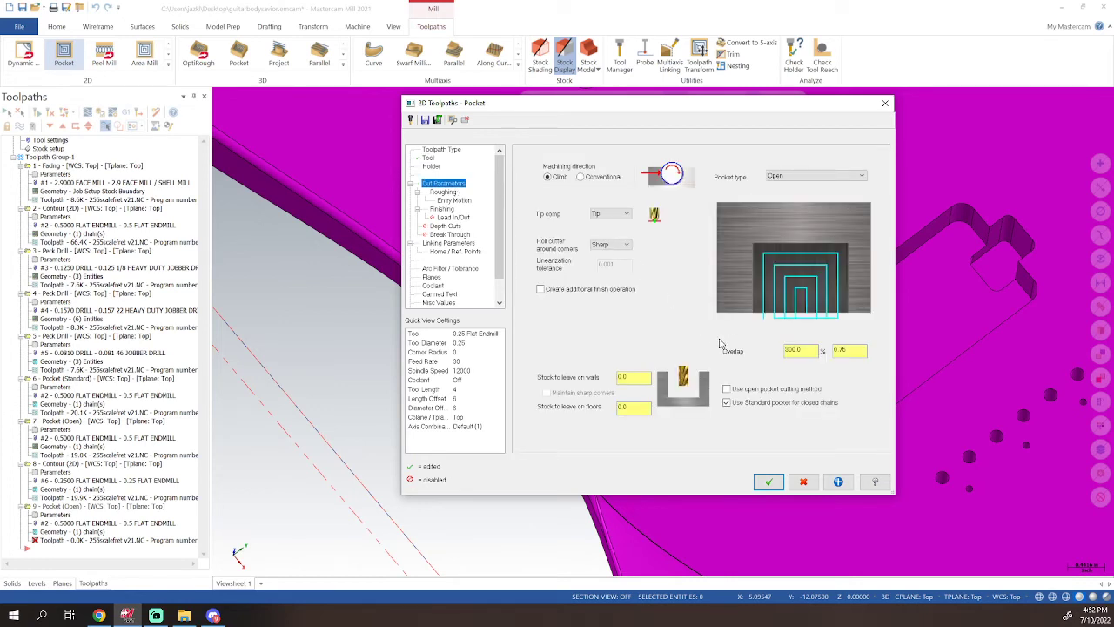
left_click(803, 177)
left_click(794, 186)
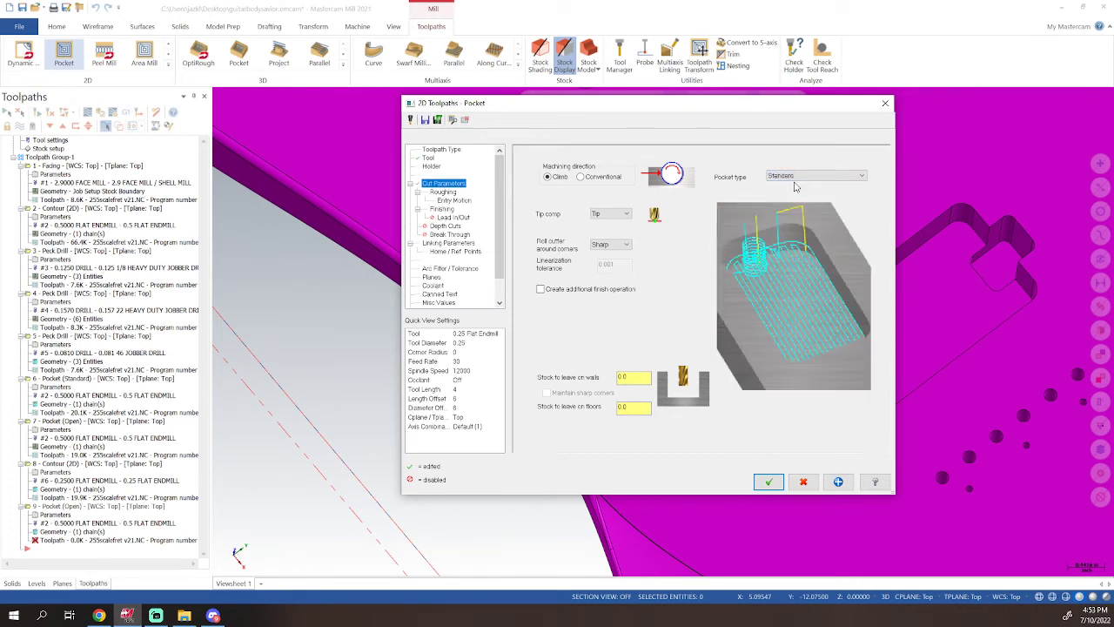
left_click(443, 192)
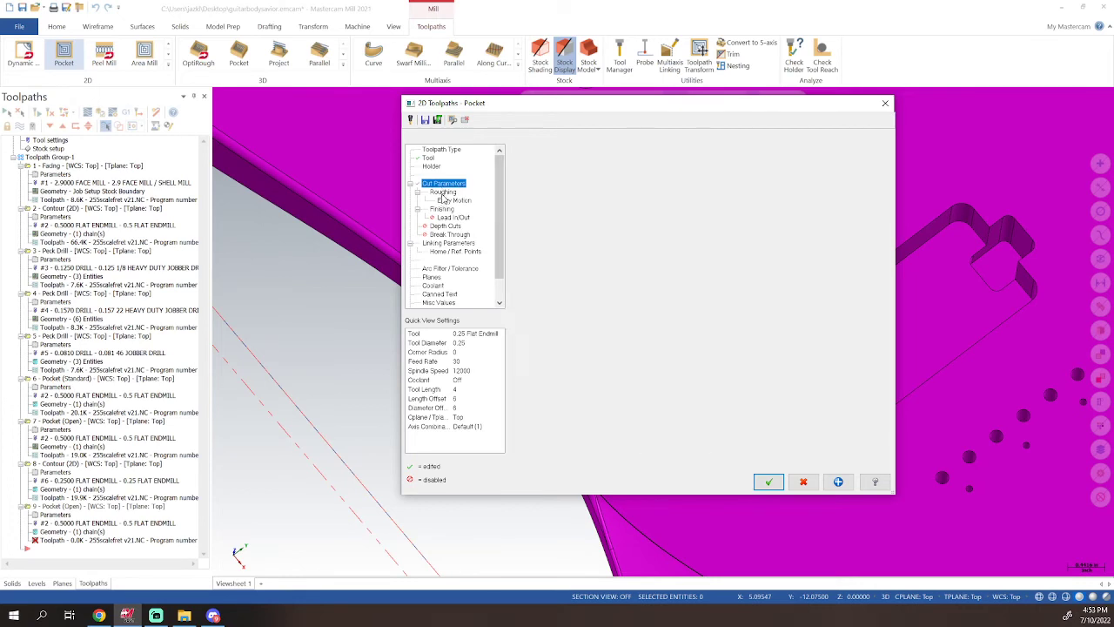
left_click(629, 188)
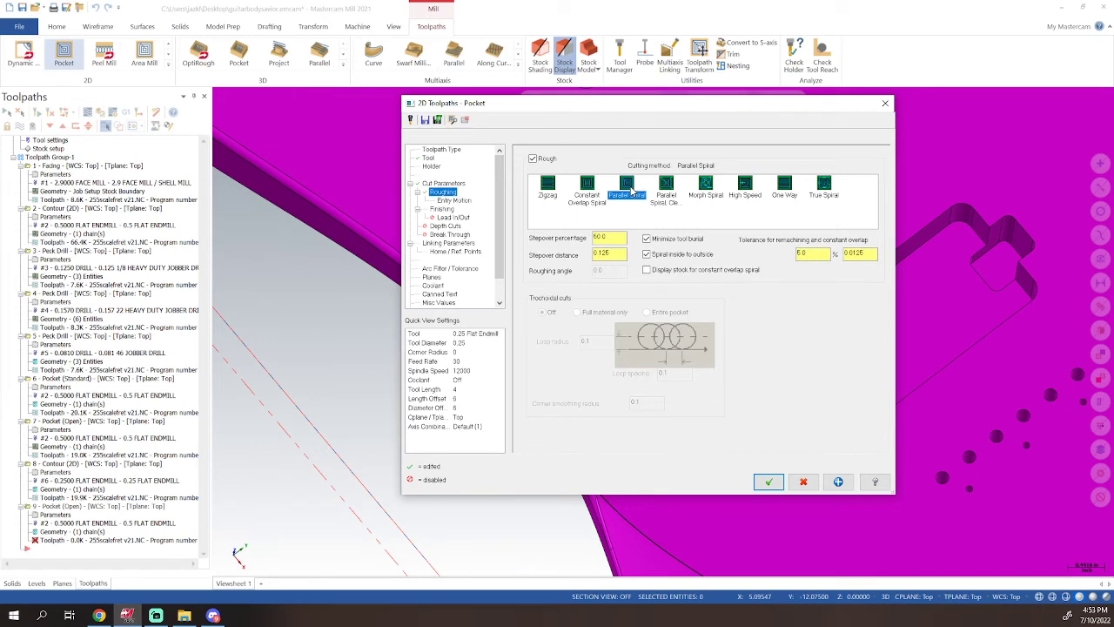
left_click(448, 202)
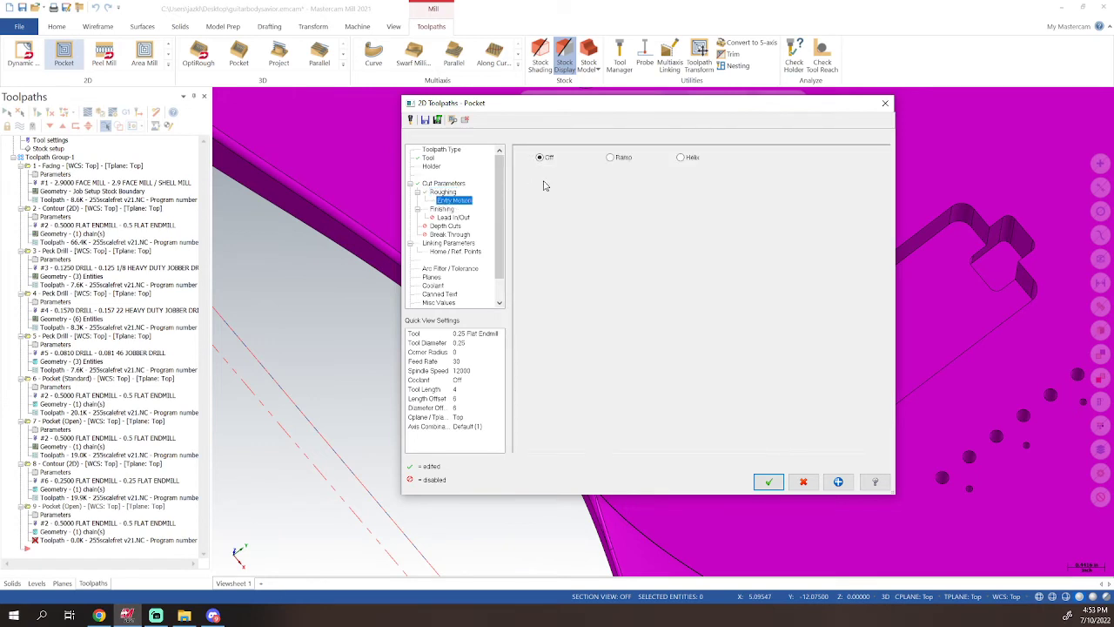
left_click(441, 209)
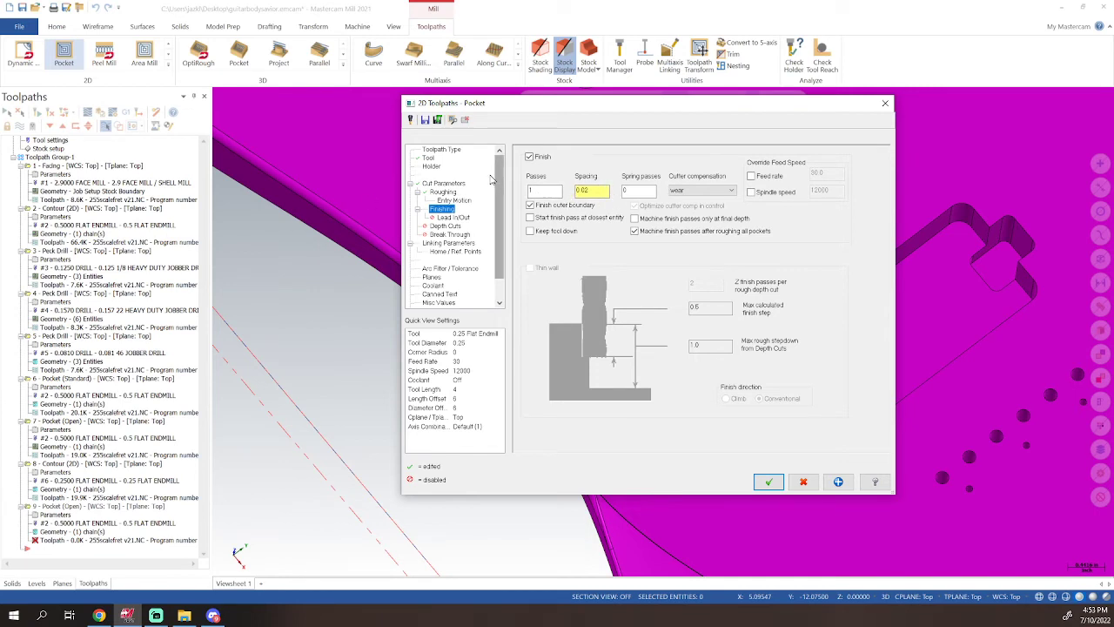
- Set the pocket's absolute depth to -1.0 by picking a point on the bridge-side cavity's end recess, and generate the toolpath
left_click(443, 244)
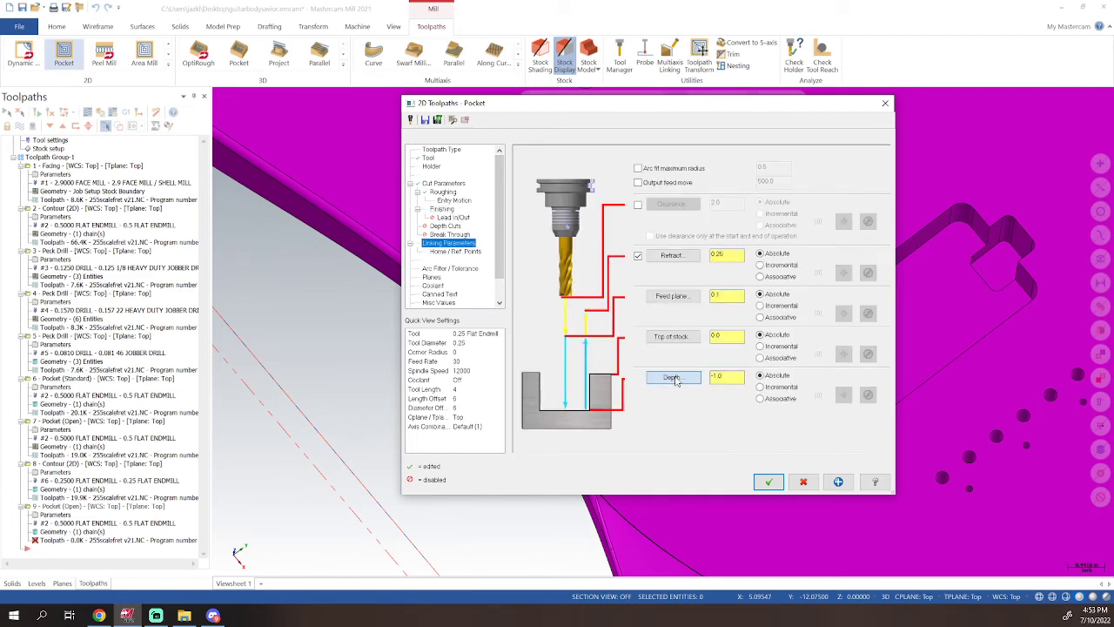
left_click(676, 381)
left_click(1008, 249)
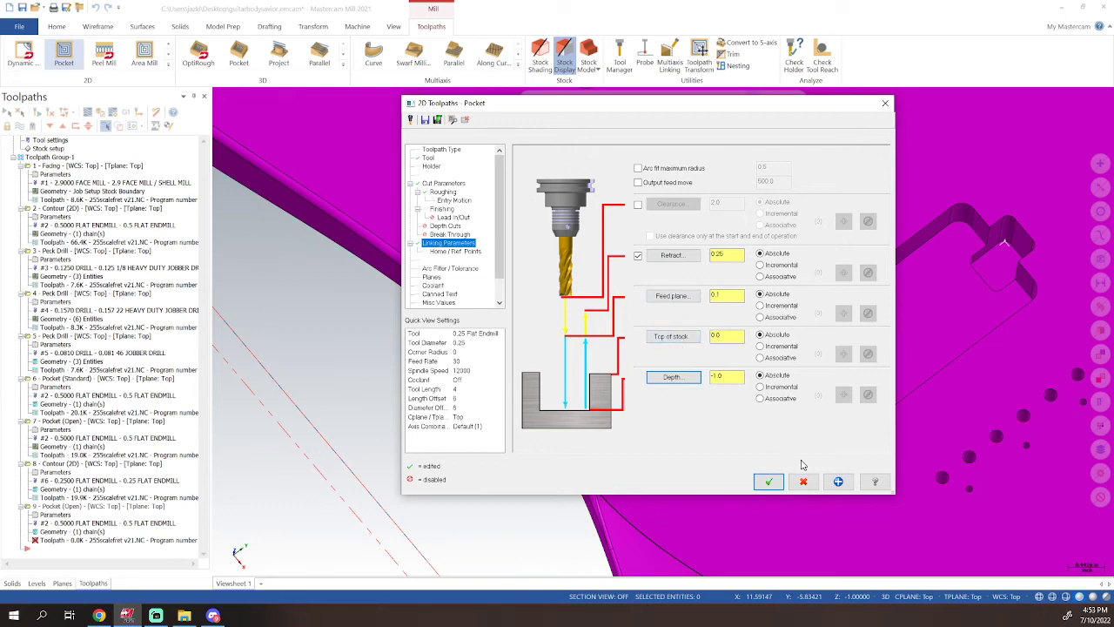
left_click(769, 481)
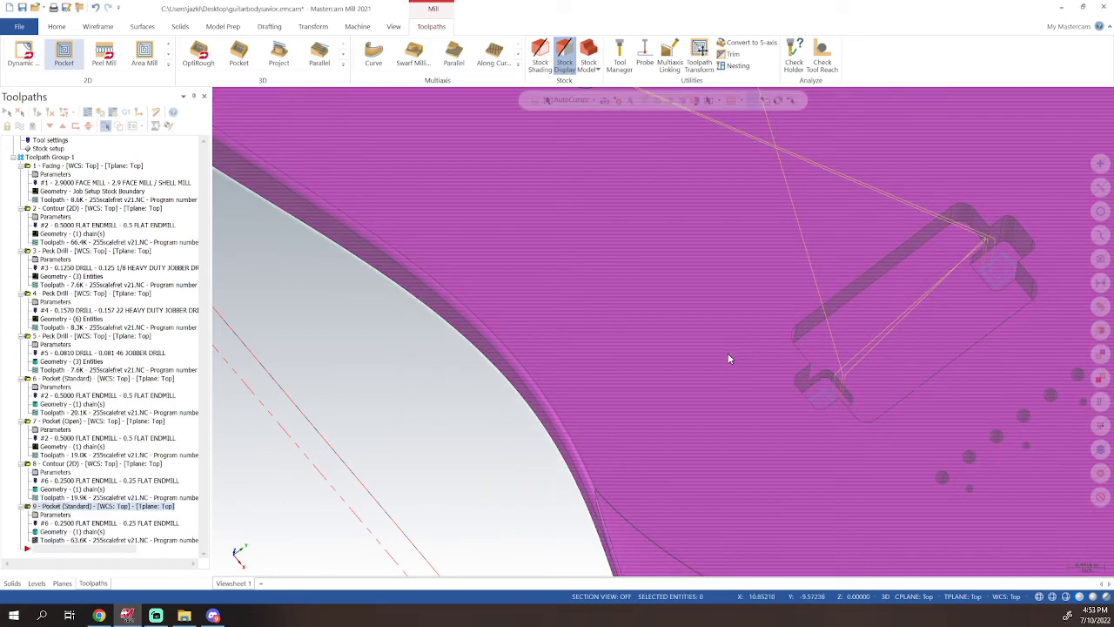
- Examine the new recess pocket toolpath in both pickup cavities and the whole guitar body from several angles
middle_click_drag(729, 356, 719, 395, "shift")
mouse_move(799, 368)
middle_mouse_down()
mouse_move(809, 287)
mouse_move(858, 301)
middle_mouse_up()
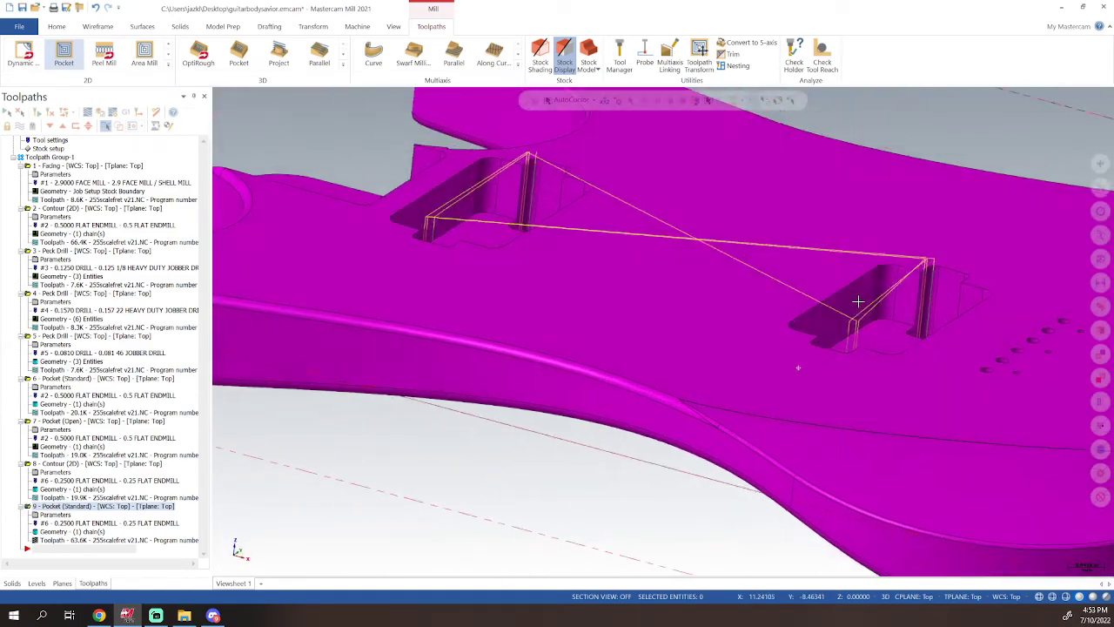
scroll(831, 305, "down", 4)
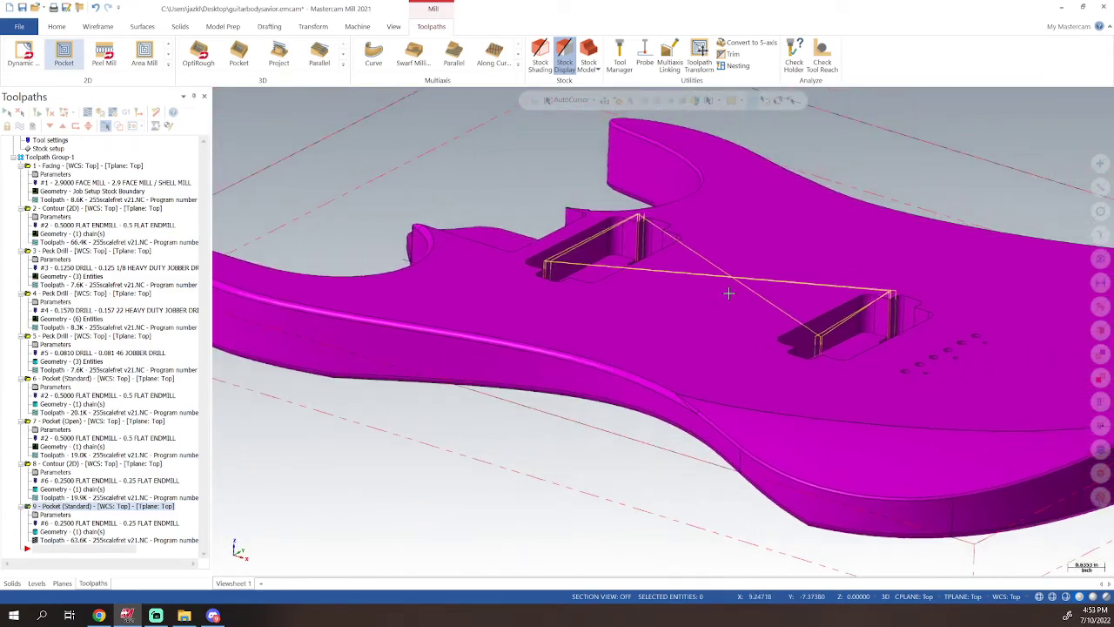
middle_click_drag(729, 294, 761, 391)
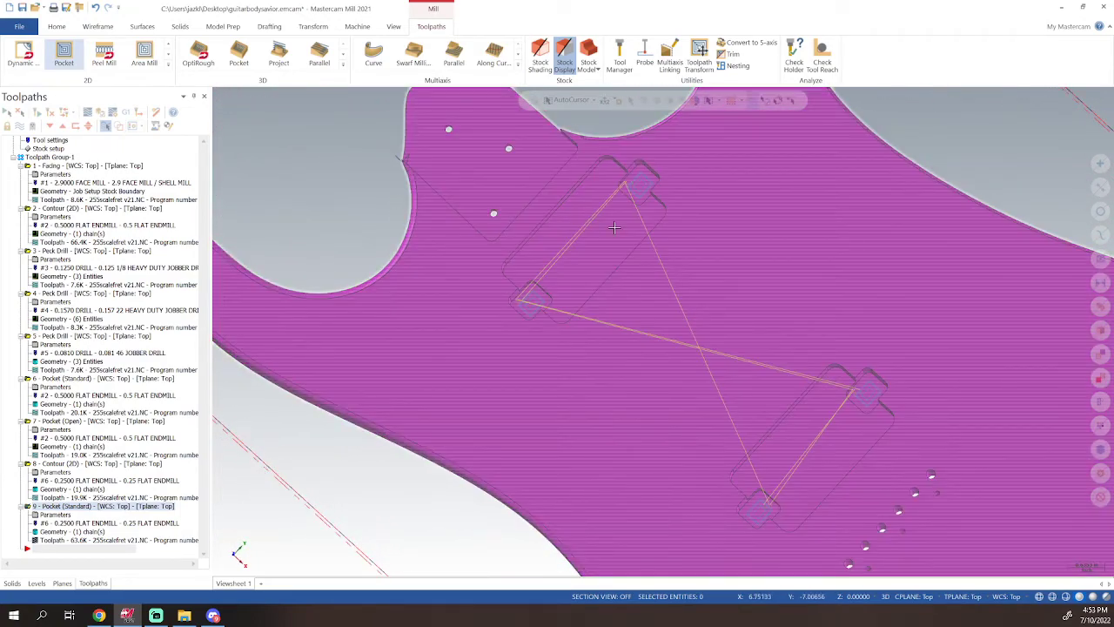
scroll(807, 438, "down", 5)
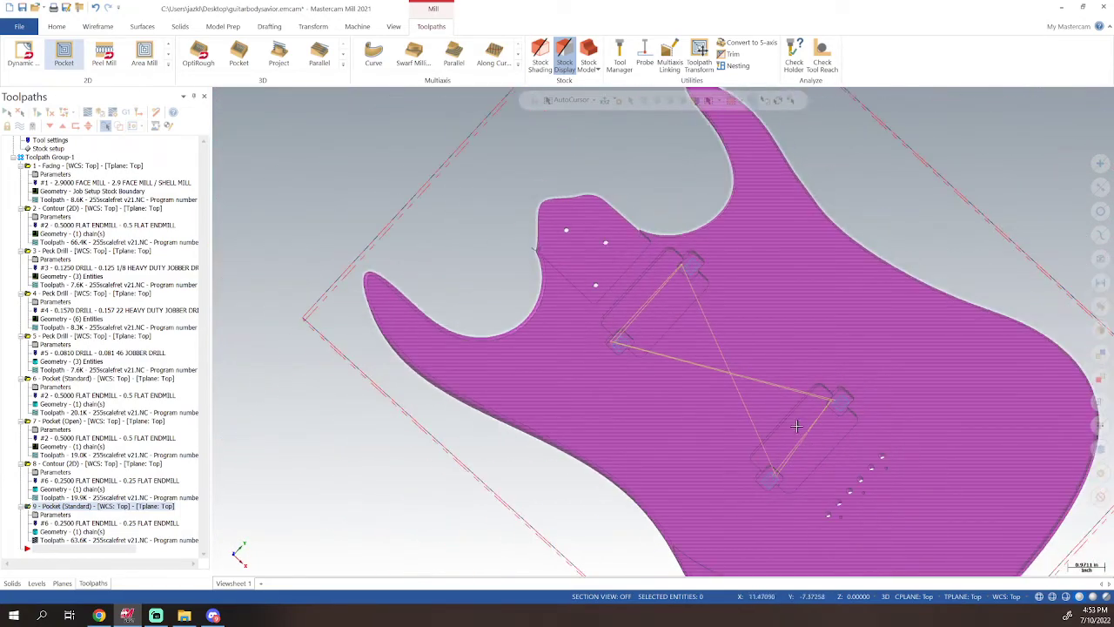
scroll(806, 438, "up", 6)
middle_click_drag(806, 438, 686, 333)
scroll(680, 322, "down", 5)
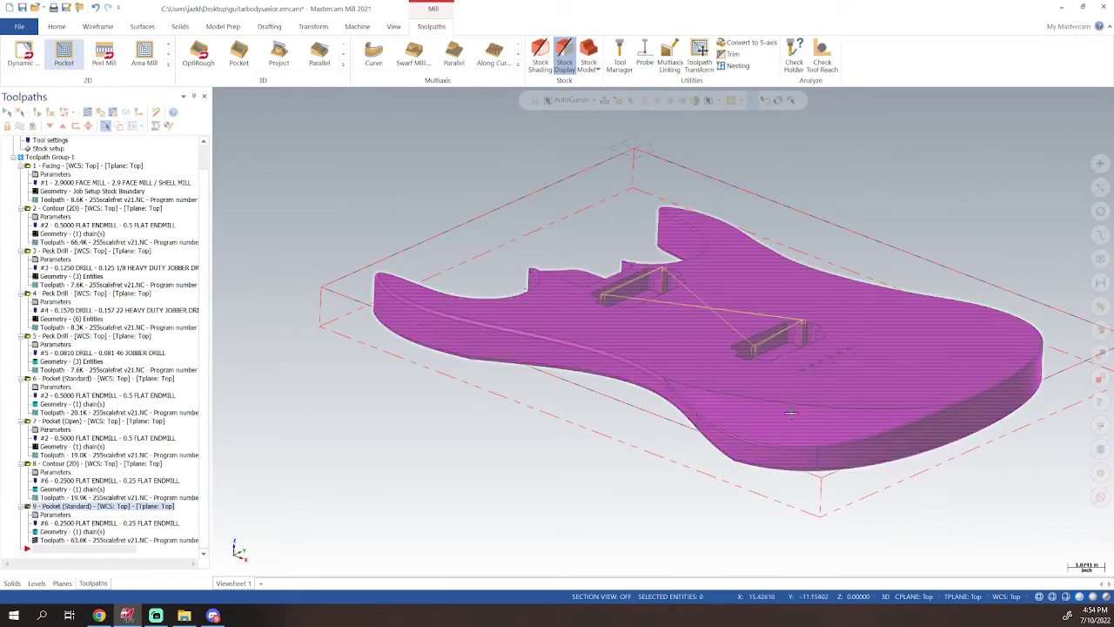
middle_click_drag(596, 346, 595, 362)
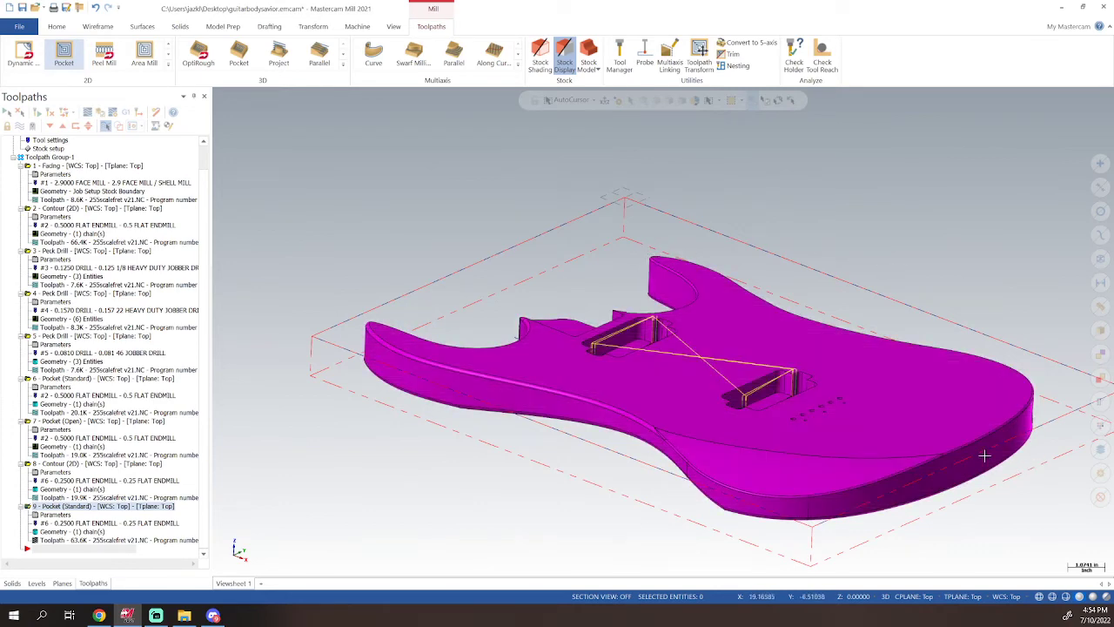
scroll(957, 454, "up", 3)
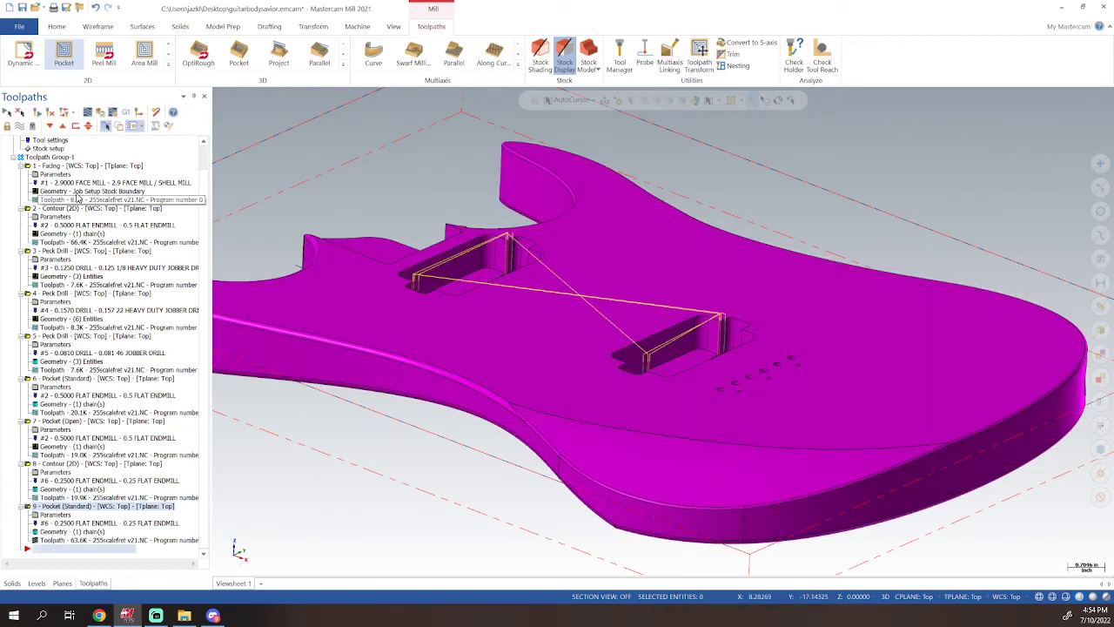
scroll(553, 279, "down", 4)
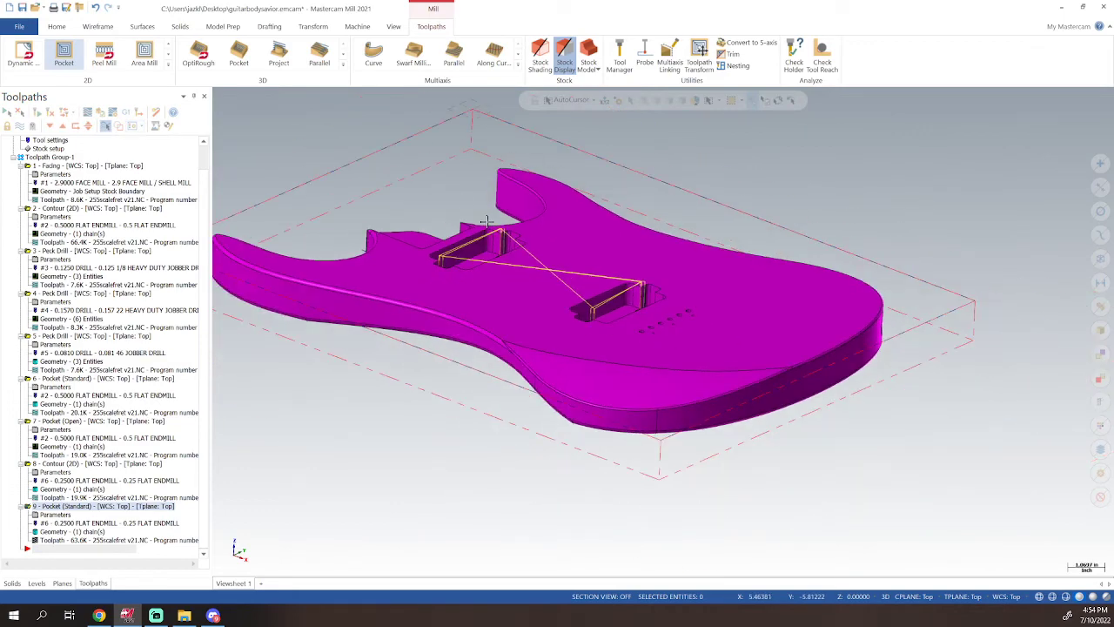
mouse_move(580, 212)
middle_mouse_down("shift")
mouse_move(598, 259)
mouse_move(672, 273)
middle_mouse_up("shift")
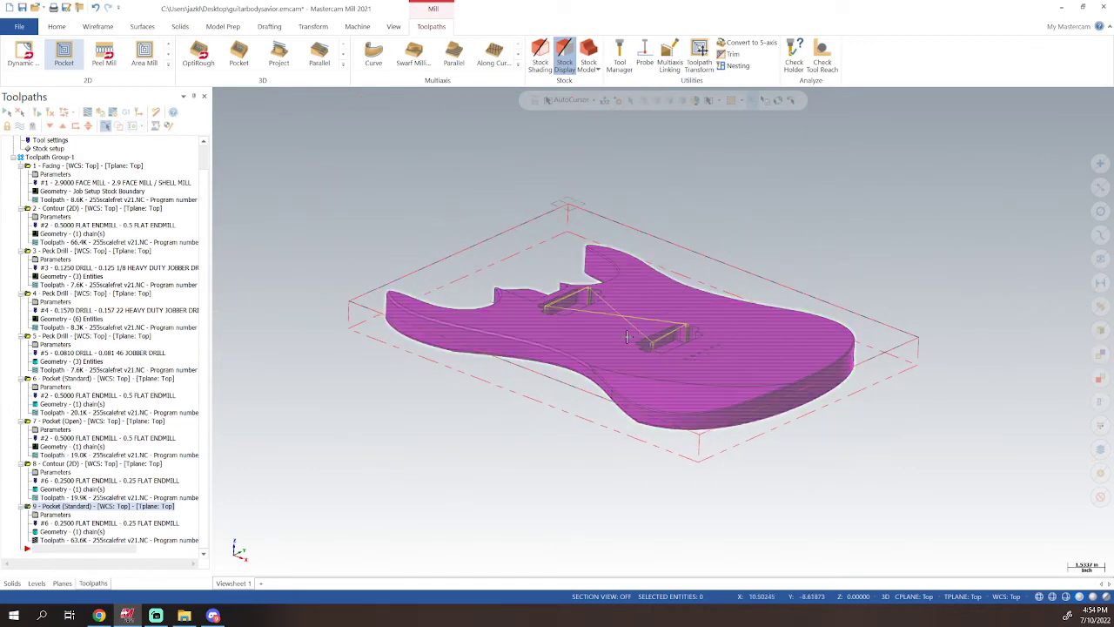
middle_click_drag(562, 358, 600, 428)
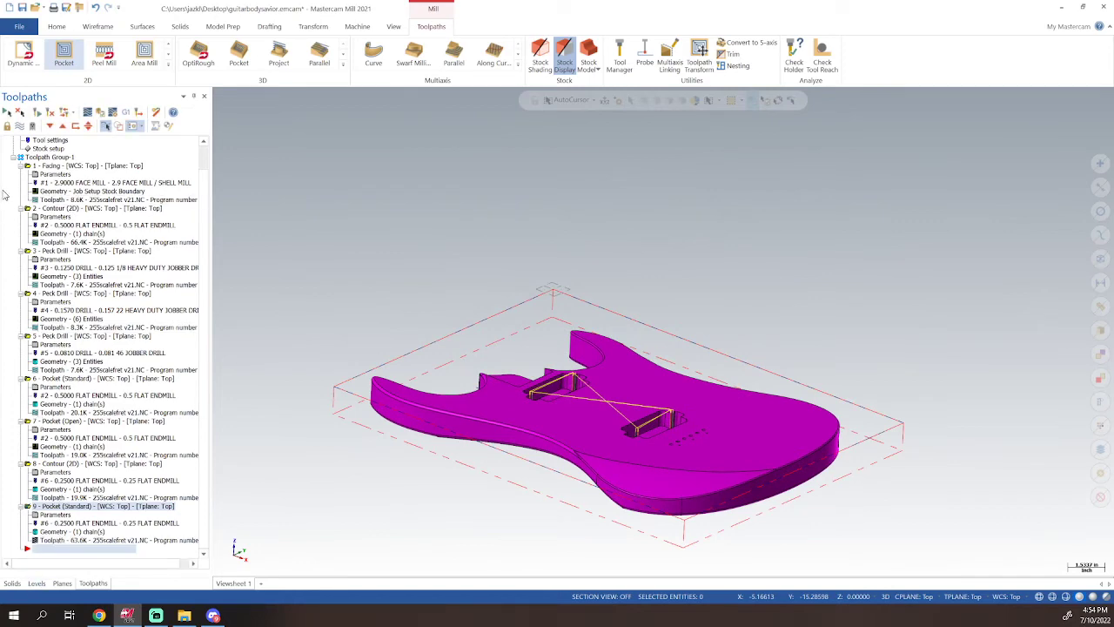
- Hide all toolpaths in Toolpath Group-1 and isolate the ContourWireFrame level as active, turning off the Body4 and NeckPocket levels
left_click(44, 157)
left_click(19, 126)
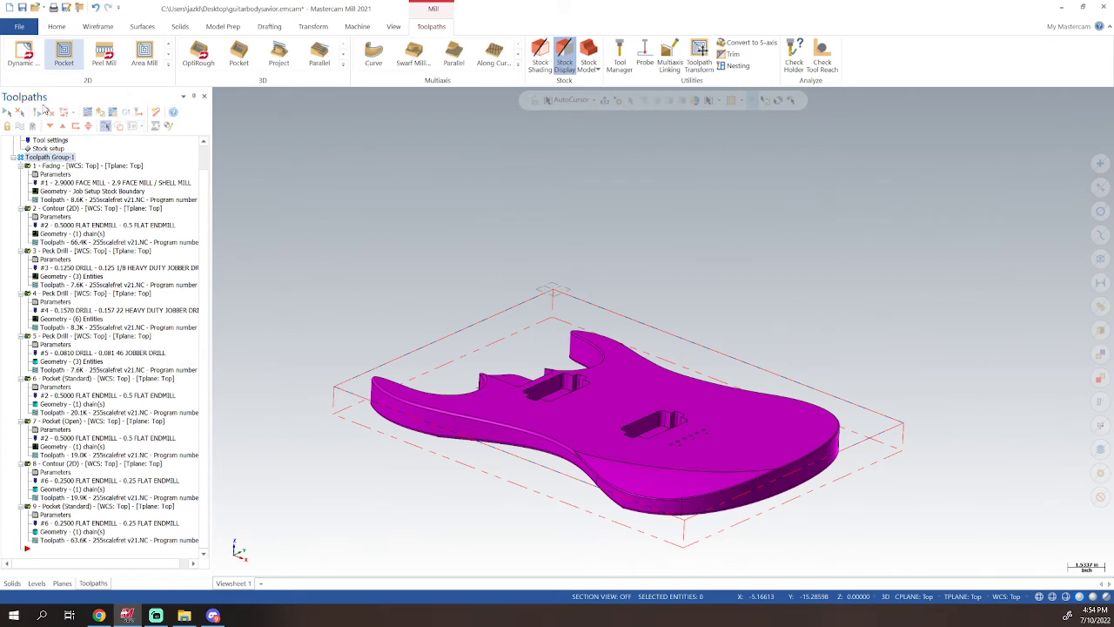
left_click(35, 583)
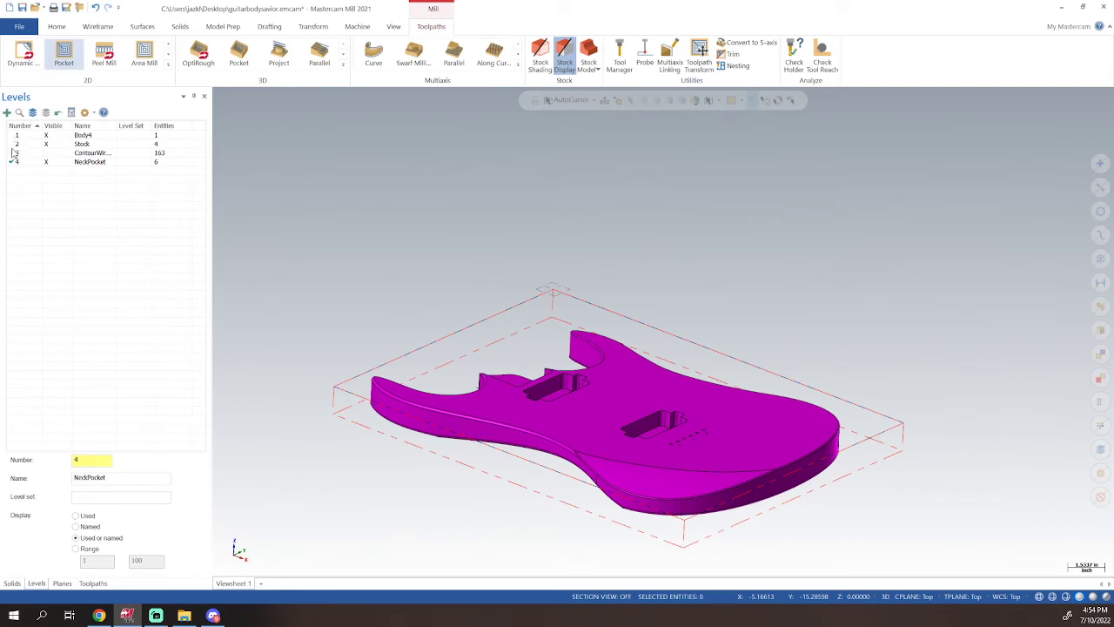
left_click(14, 153)
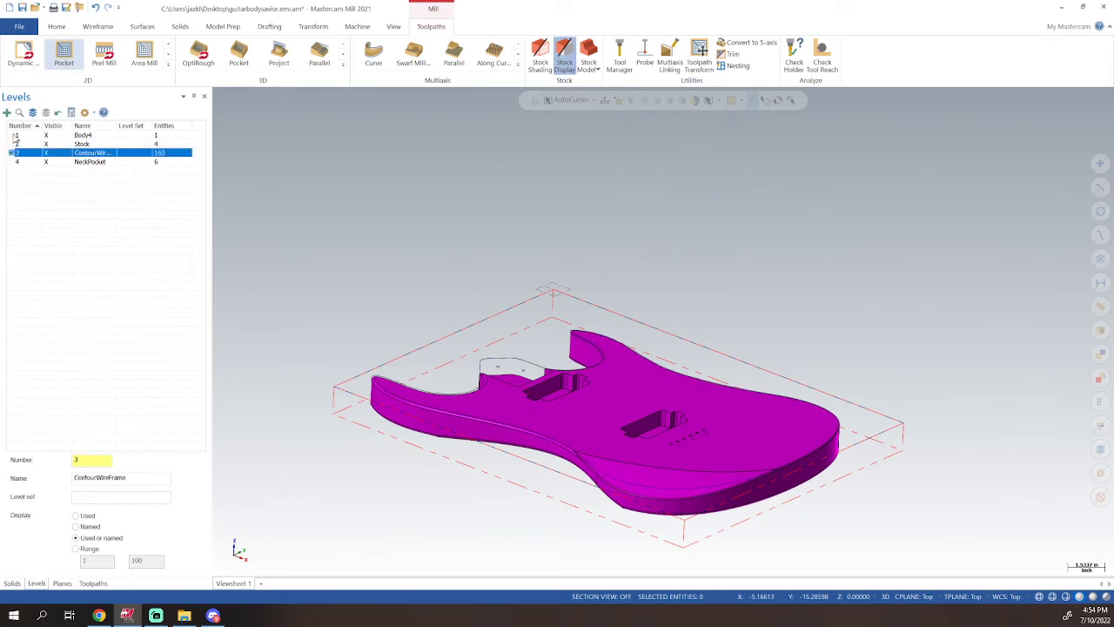
left_click(15, 136)
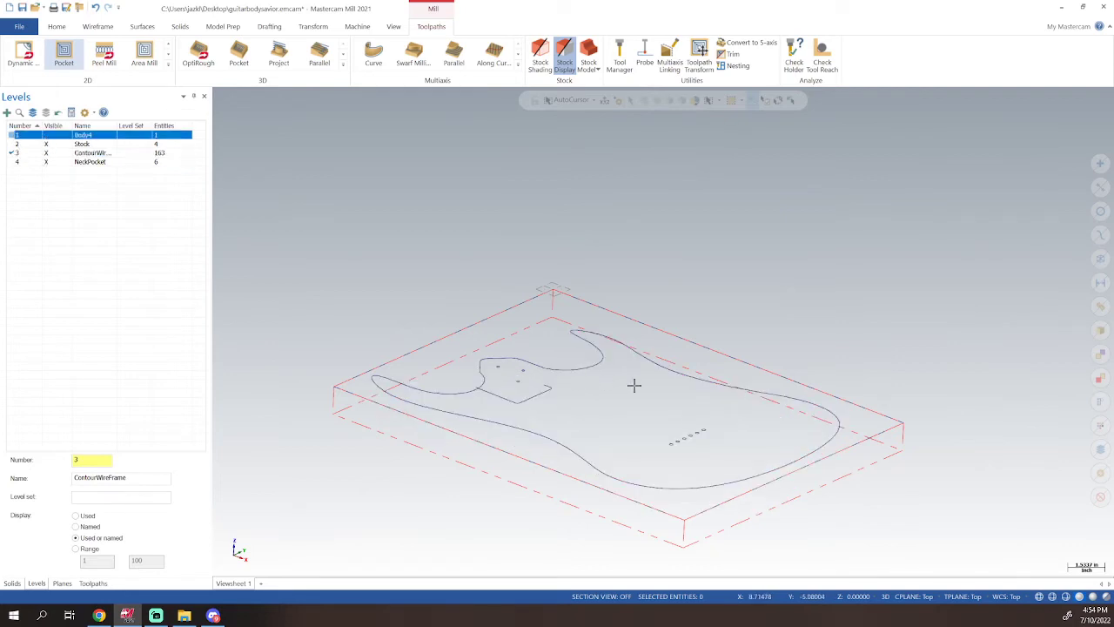
middle_click_drag(658, 310, 665, 273)
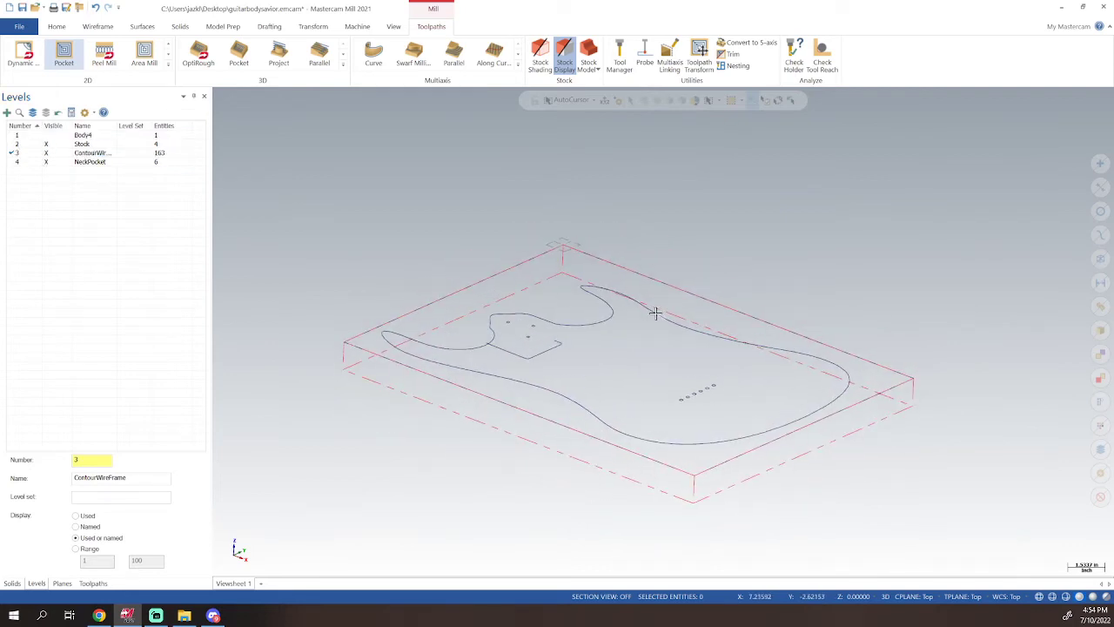
left_click(45, 165)
middle_click_drag(714, 368, 699, 417)
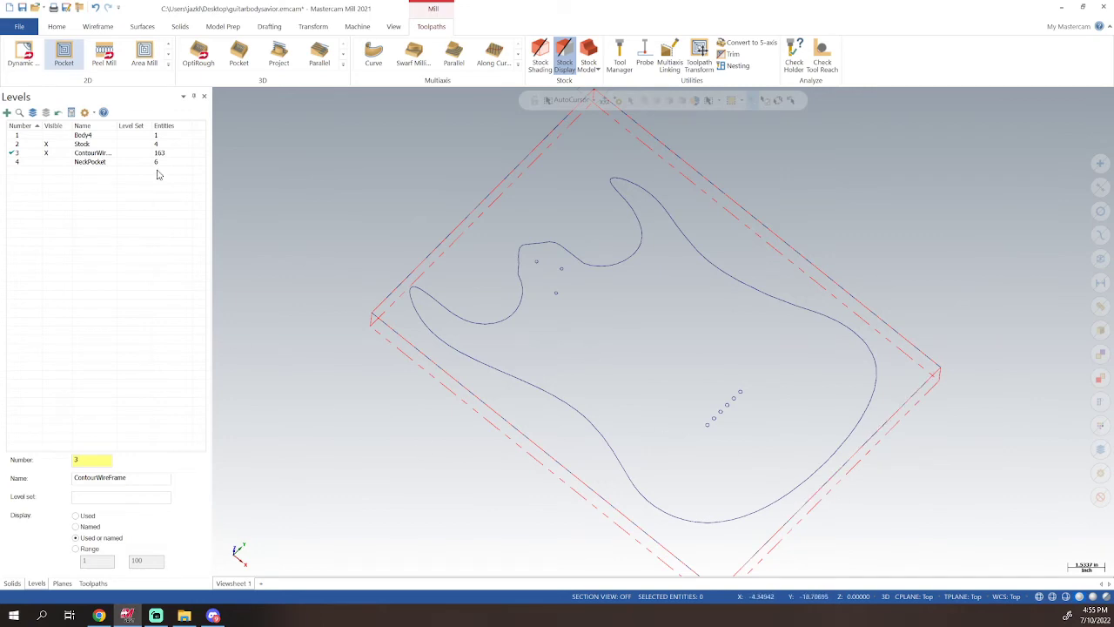
- Start a 2D contour toolpath and chain the guitar body's closed outer outline as its geometry
left_click(169, 67)
left_click(343, 179)
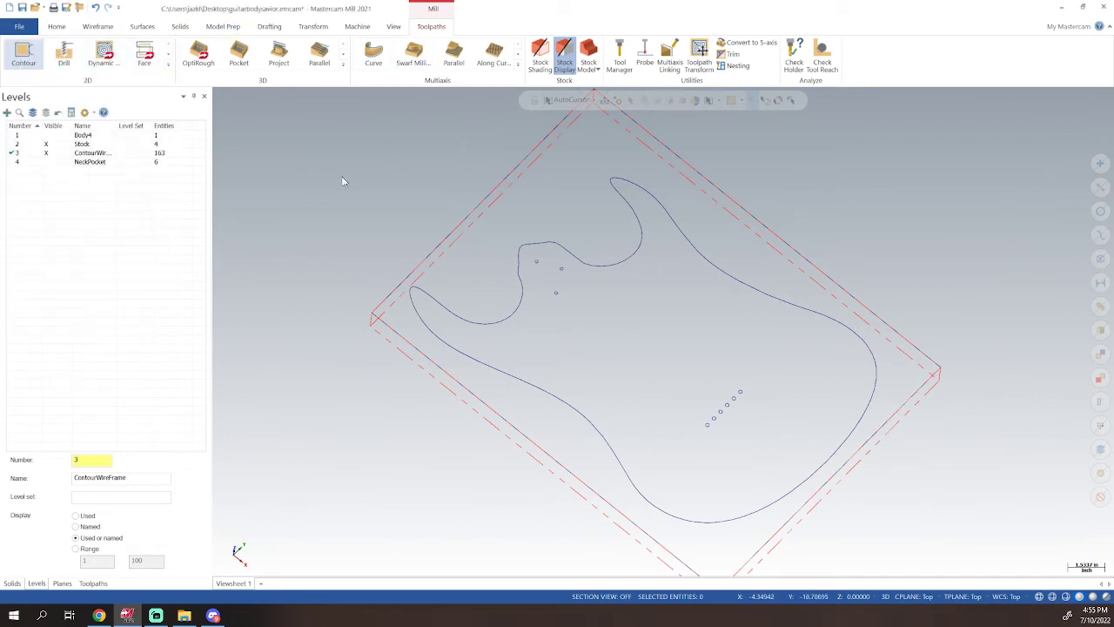
middle_click_drag(665, 406, 723, 335)
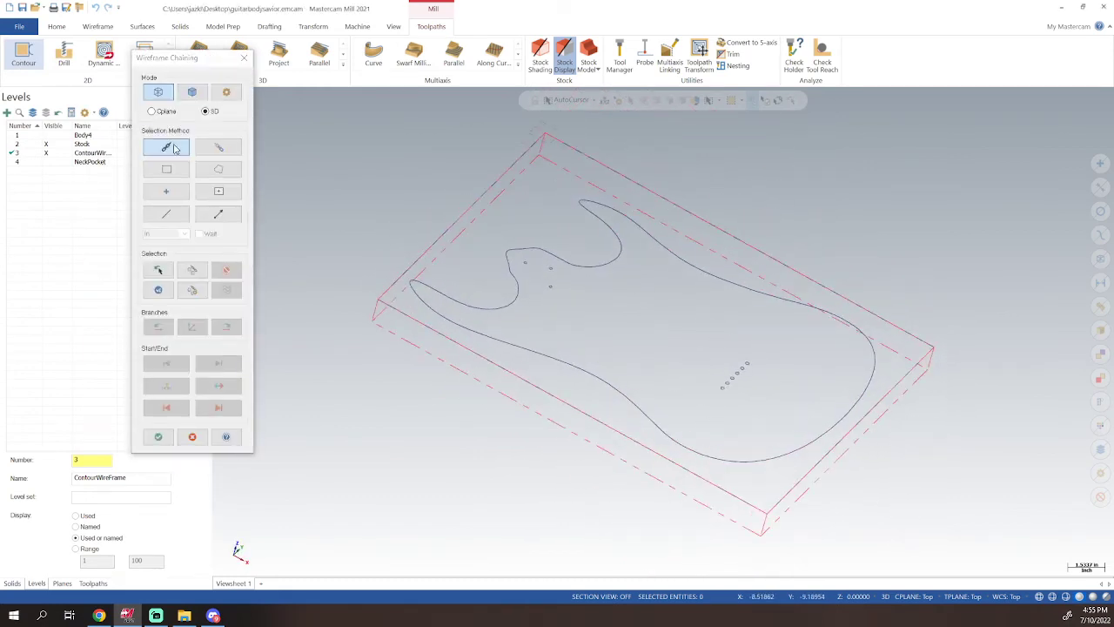
left_click(660, 427)
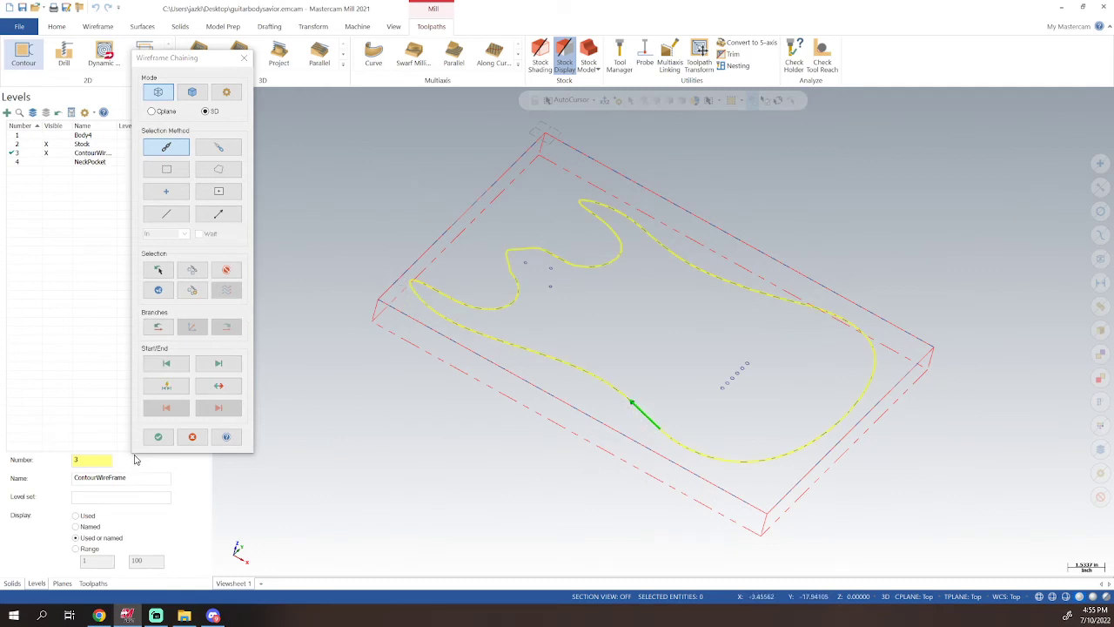
left_click(158, 436)
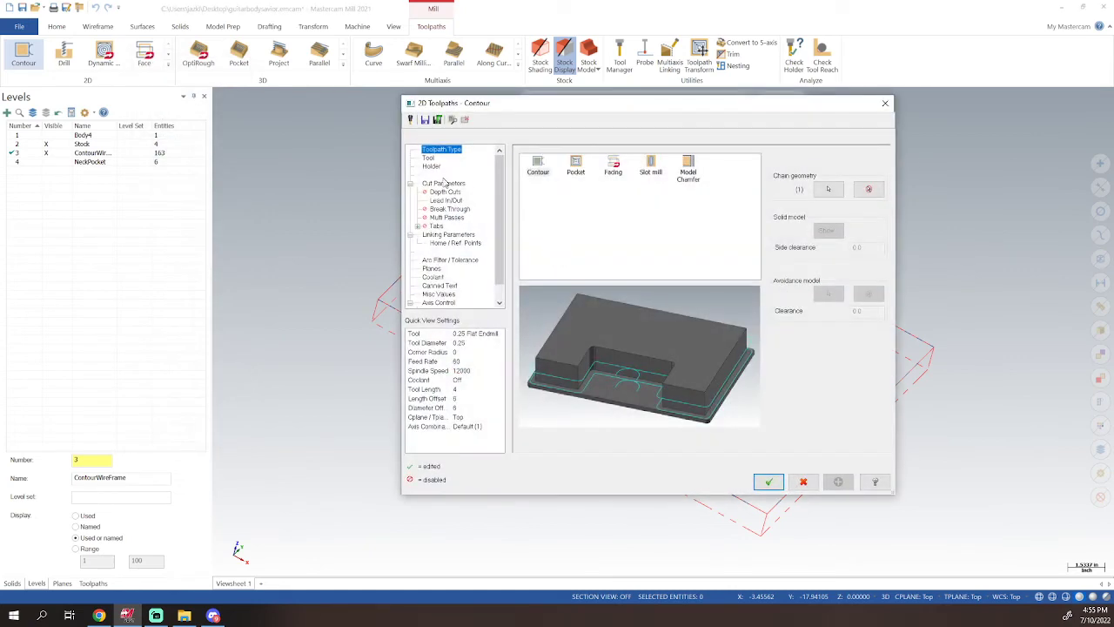
- Create a radius mill for the contour with tip diameter, cutting length and corner radius each set to 0.125
left_click(430, 158)
right_click(583, 265)
left_click(618, 284)
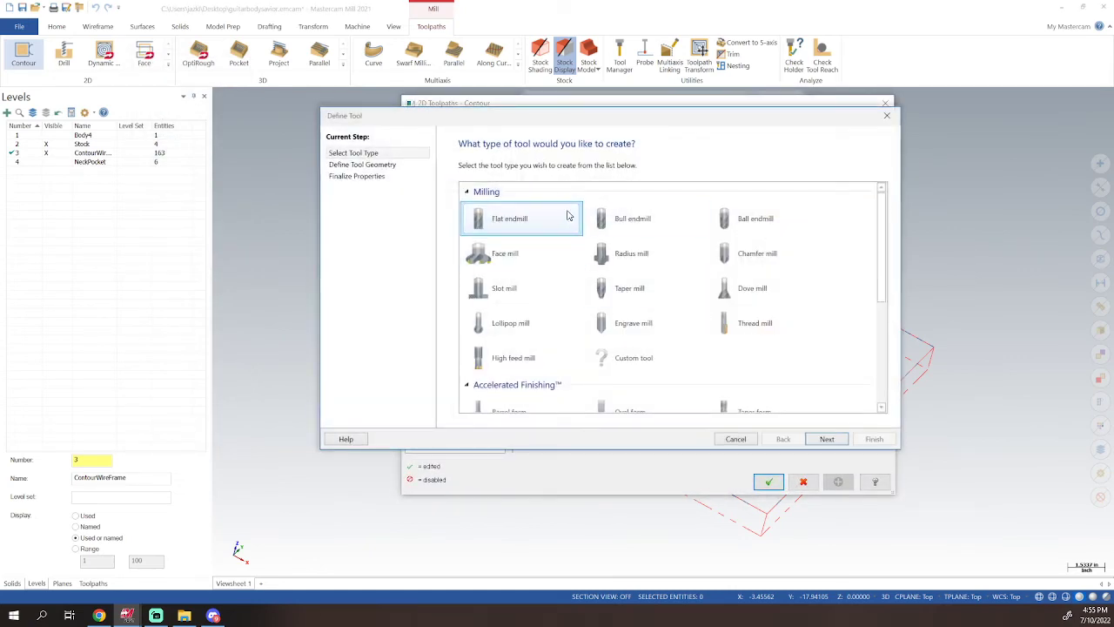
double_click(663, 256)
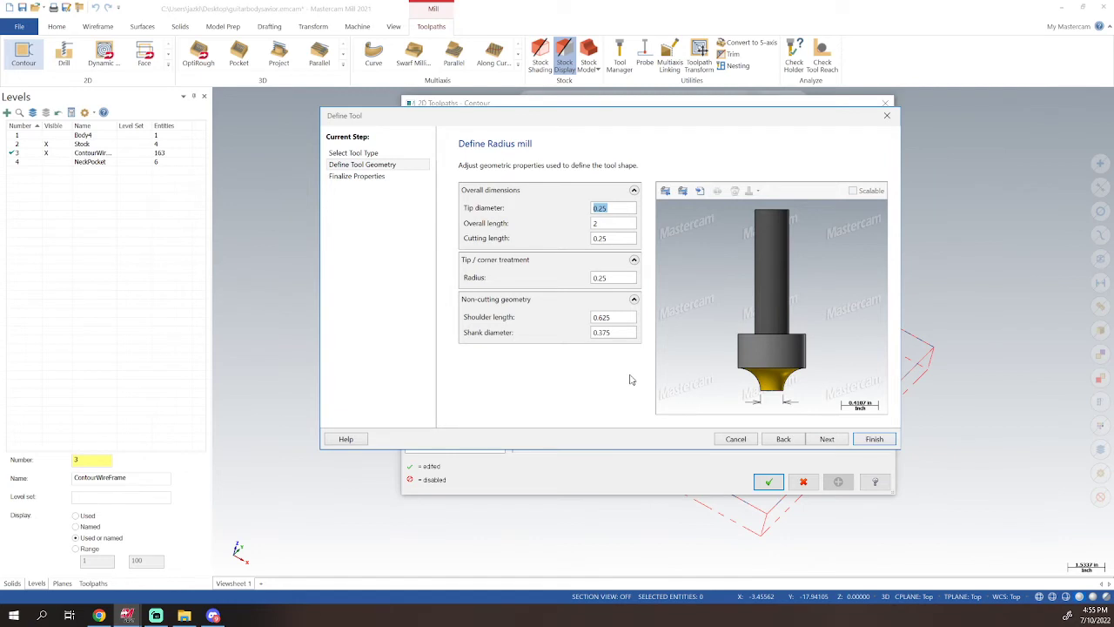
type(".125")
left_click(618, 238)
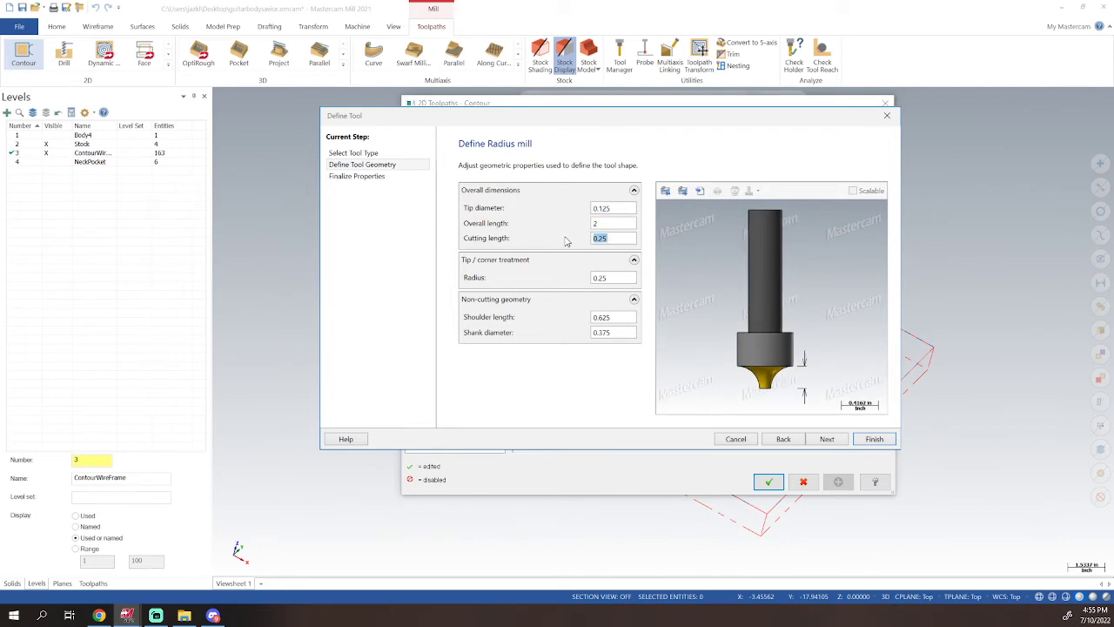
type(".125")
key("Tab")
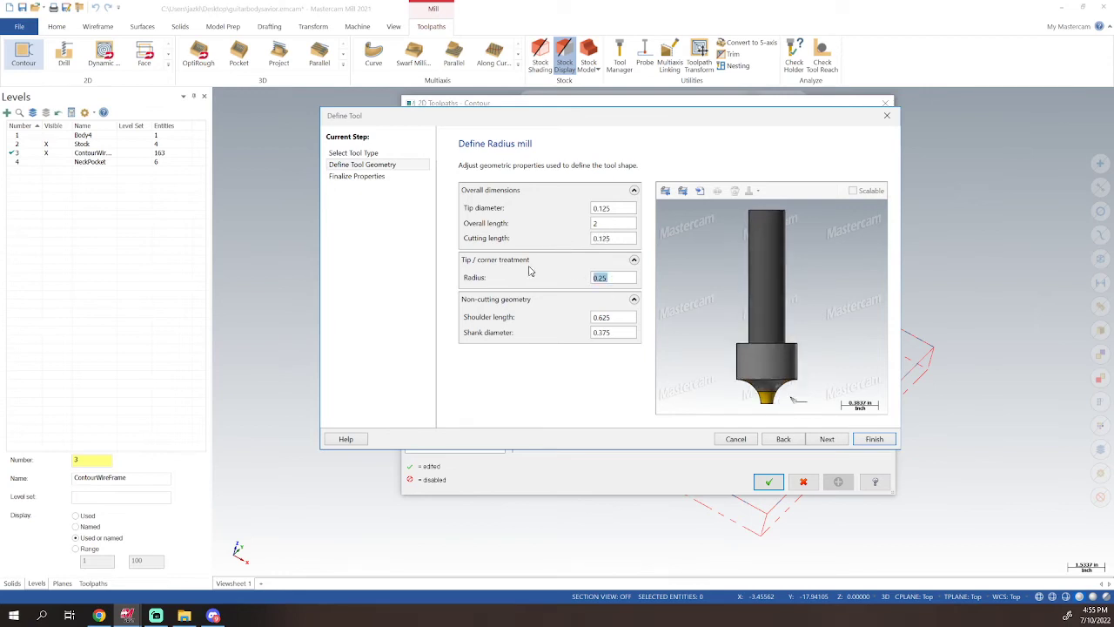
type(".125")
key("Tab")
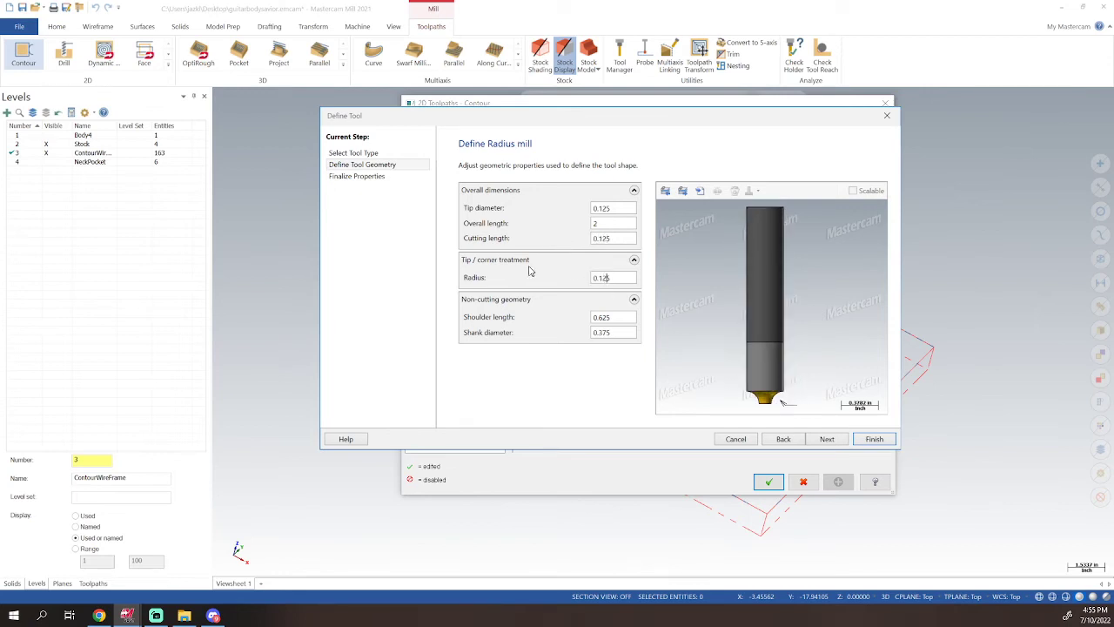
left_click(874, 439)
- Set the roundover tool's spindle speed to 12000 and feed rate to 60
double_click(876, 302)
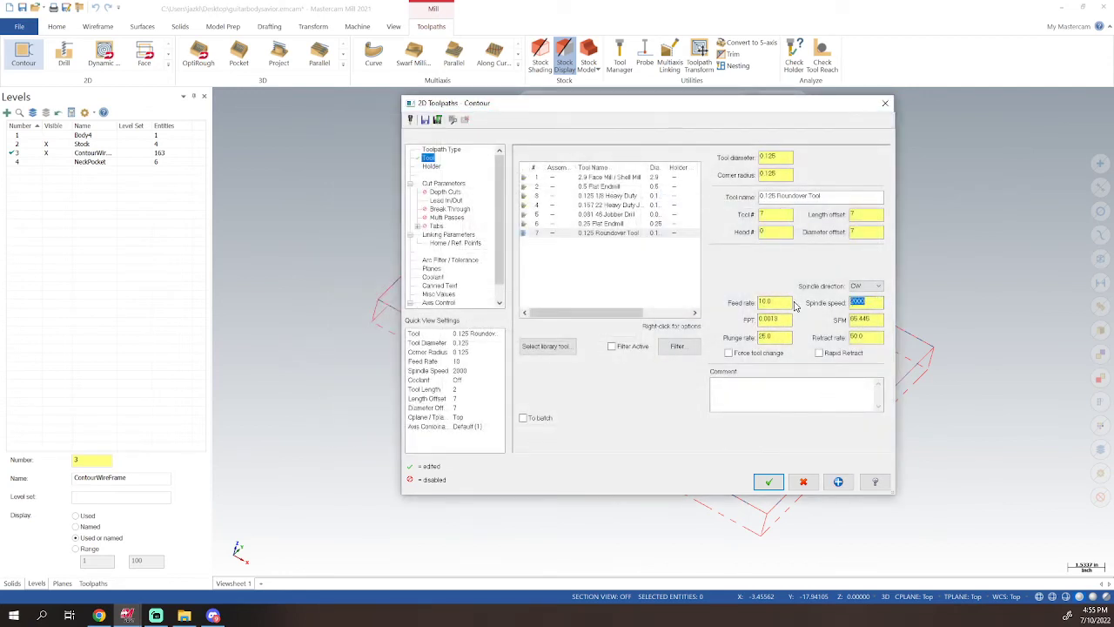
type("12000")
double_click(779, 302)
type("6")
- Disable lead in/out for the roundover contour and set its compensation type to Computer
left_click(445, 200)
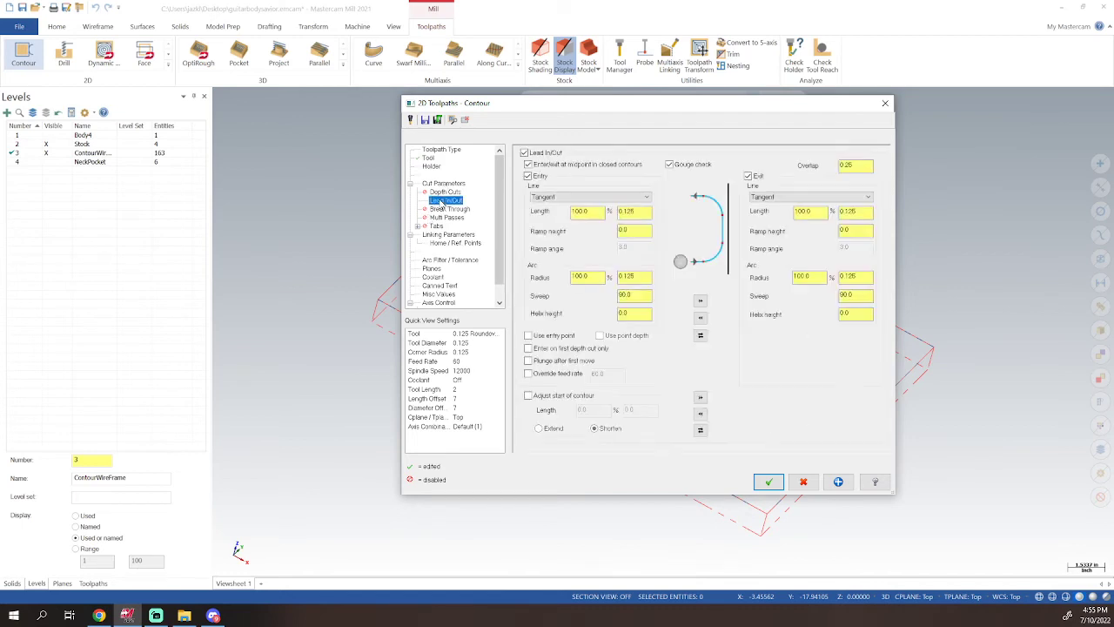
left_click(447, 191)
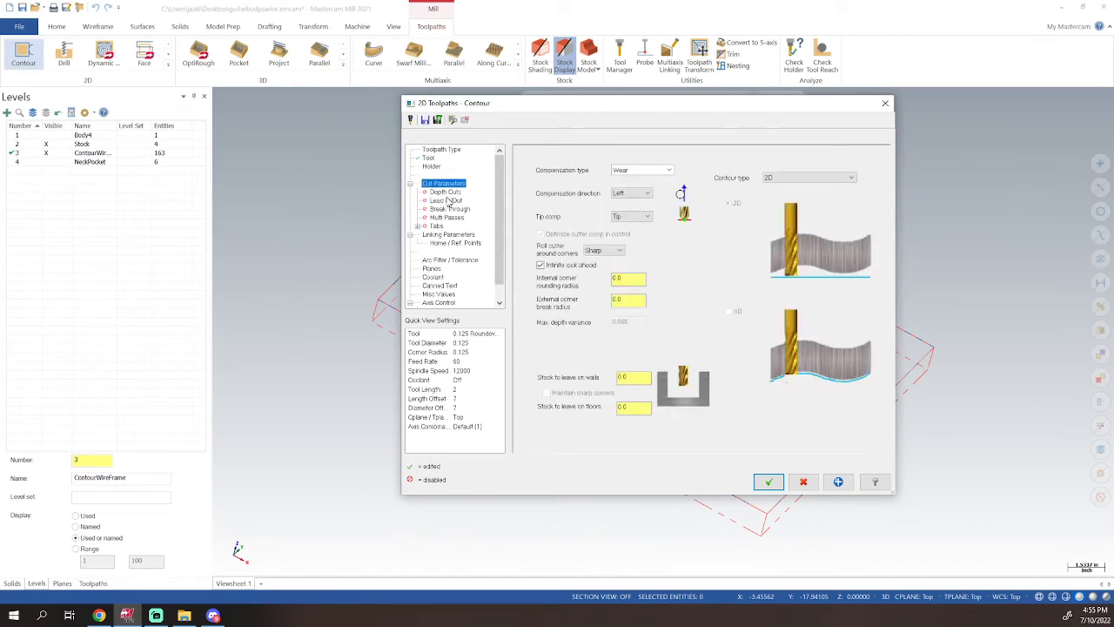
left_click(446, 202)
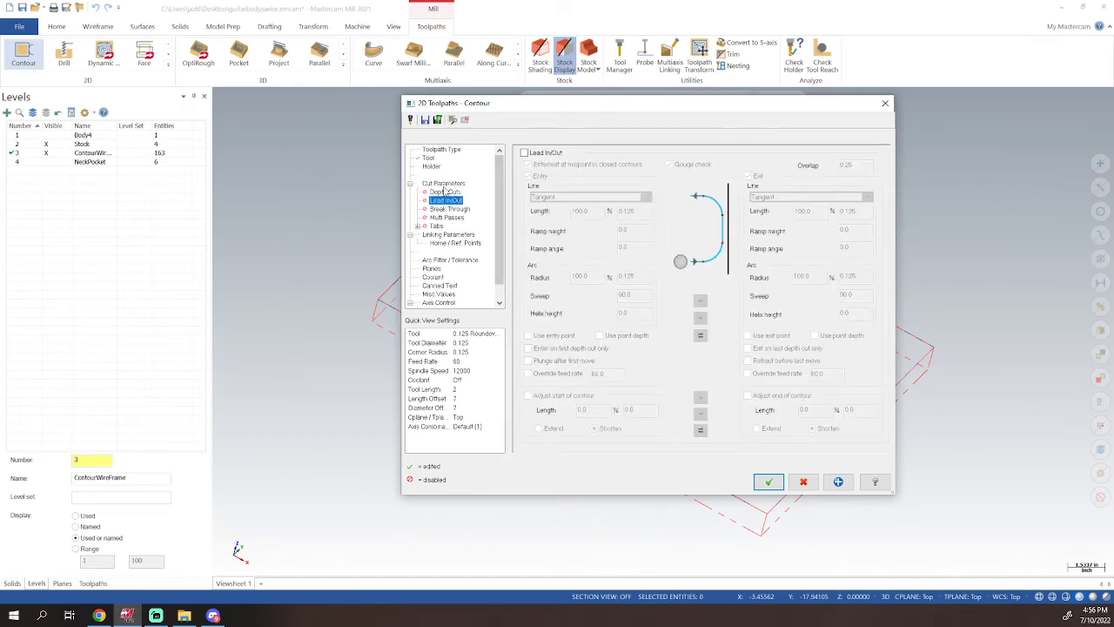
left_click(444, 183)
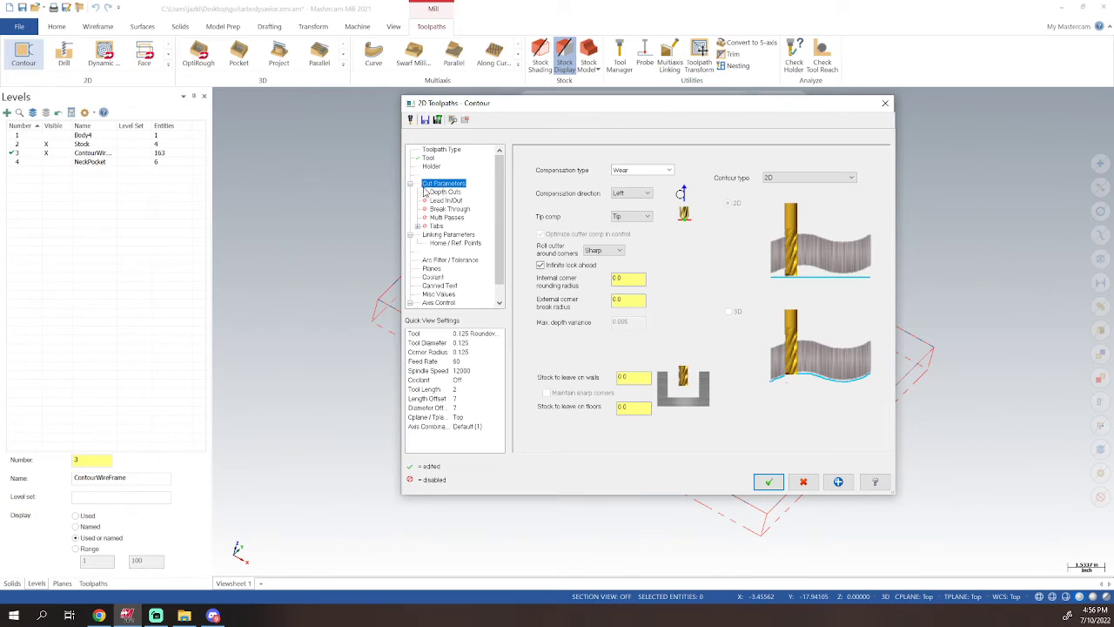
left_click(446, 200)
left_click(444, 183)
left_click(672, 171)
left_click(631, 180)
- Set the contour's absolute depth to -0.125, review the other linking and cut parameters, and generate the toolpath
left_click(447, 235)
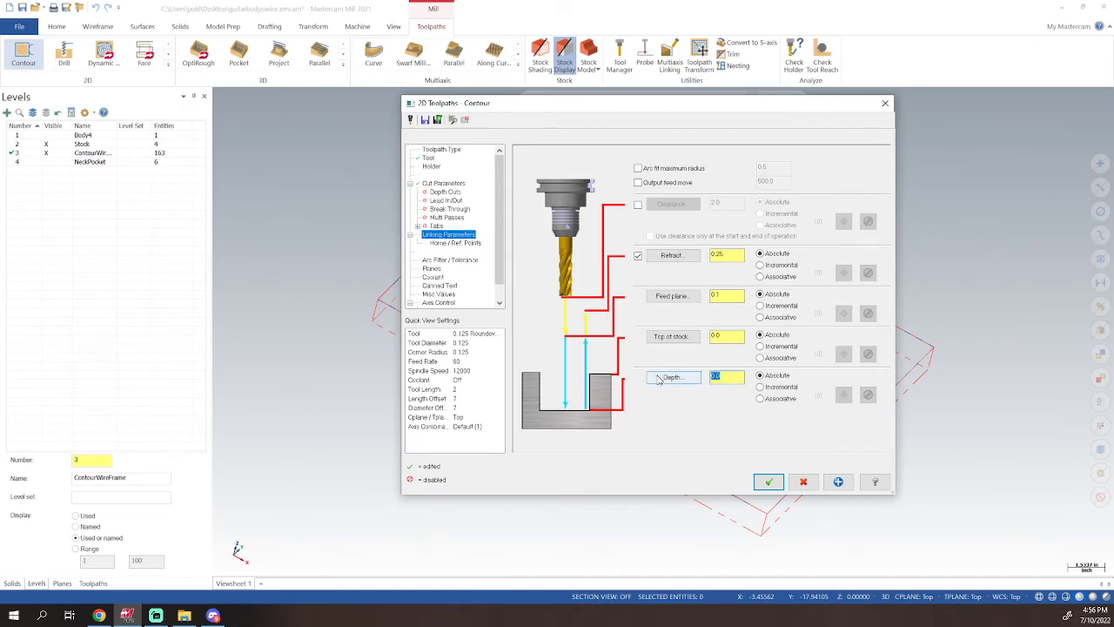
type("-.125")
key("Return")
left_click_drag(732, 337, 645, 328)
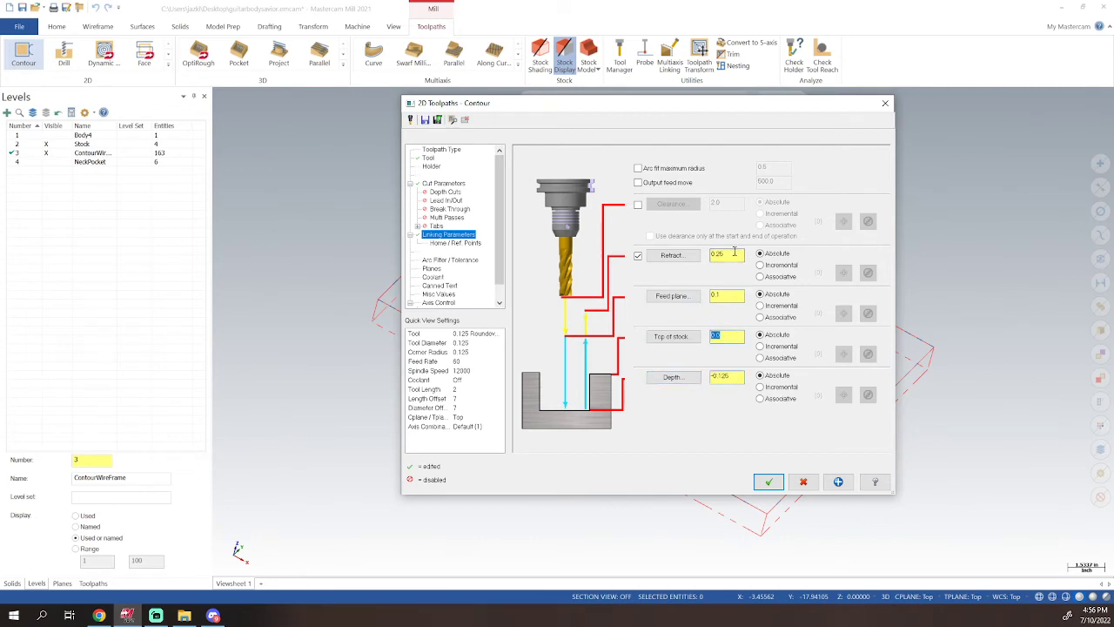
left_click_drag(737, 253, 711, 254)
left_click(444, 184)
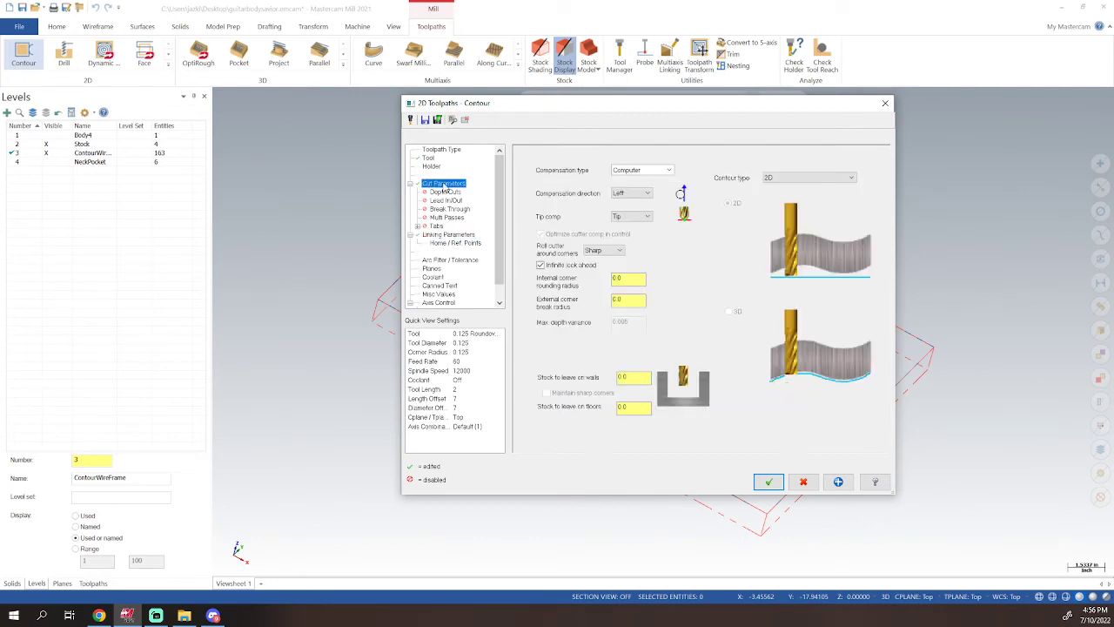
left_click(445, 235)
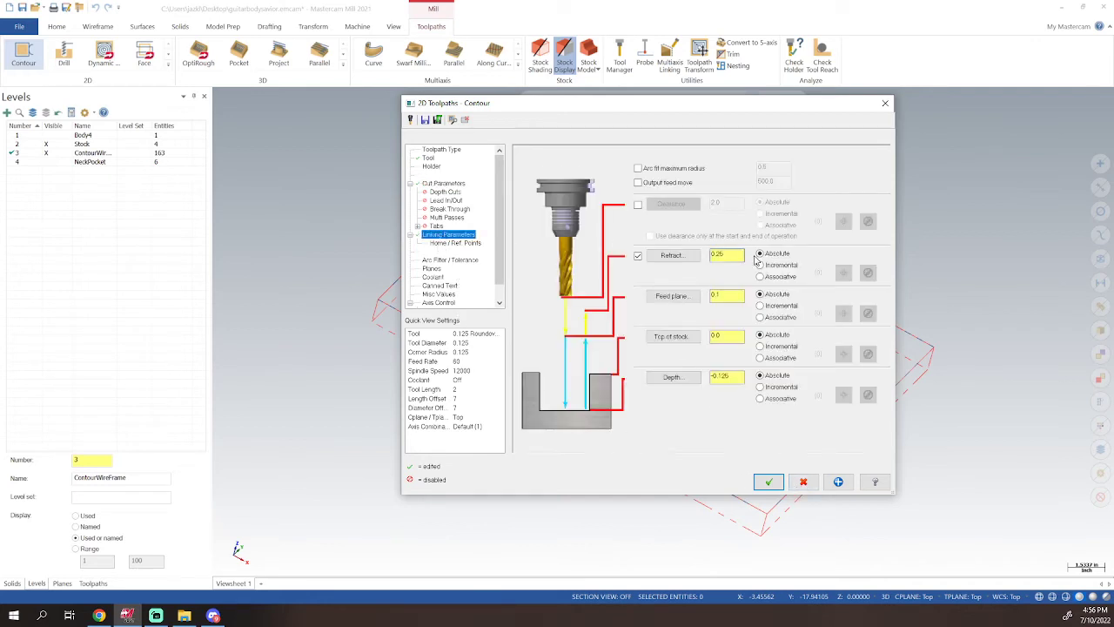
left_click(769, 482)
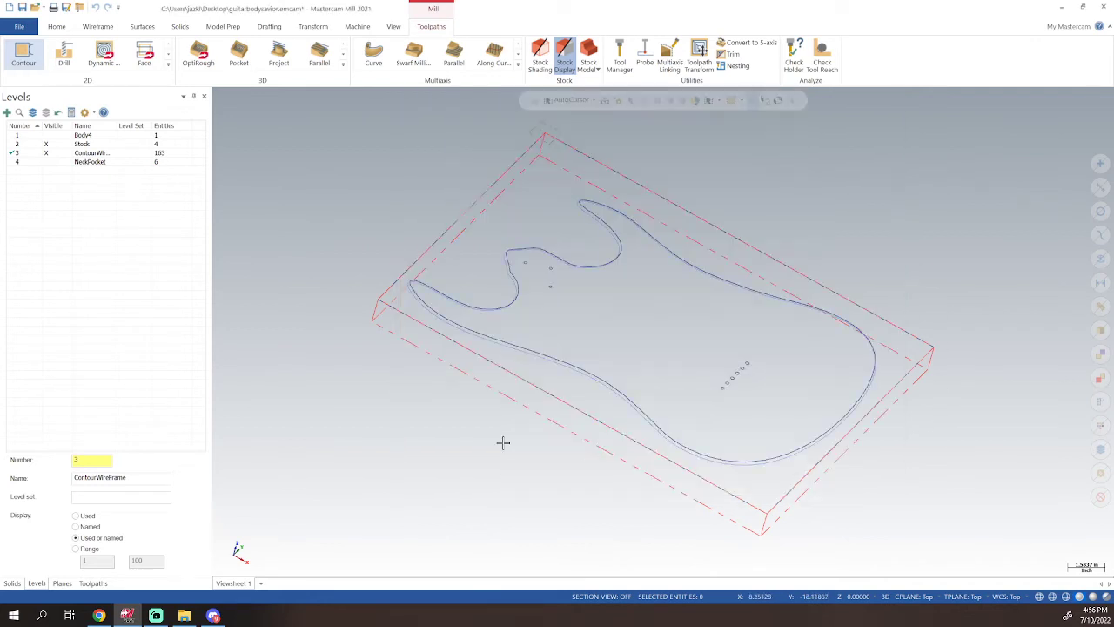
- Backplot the roundover contour and examine the tool's depth against the stock top and its path around the body outline
middle_click_drag(706, 345, 711, 297)
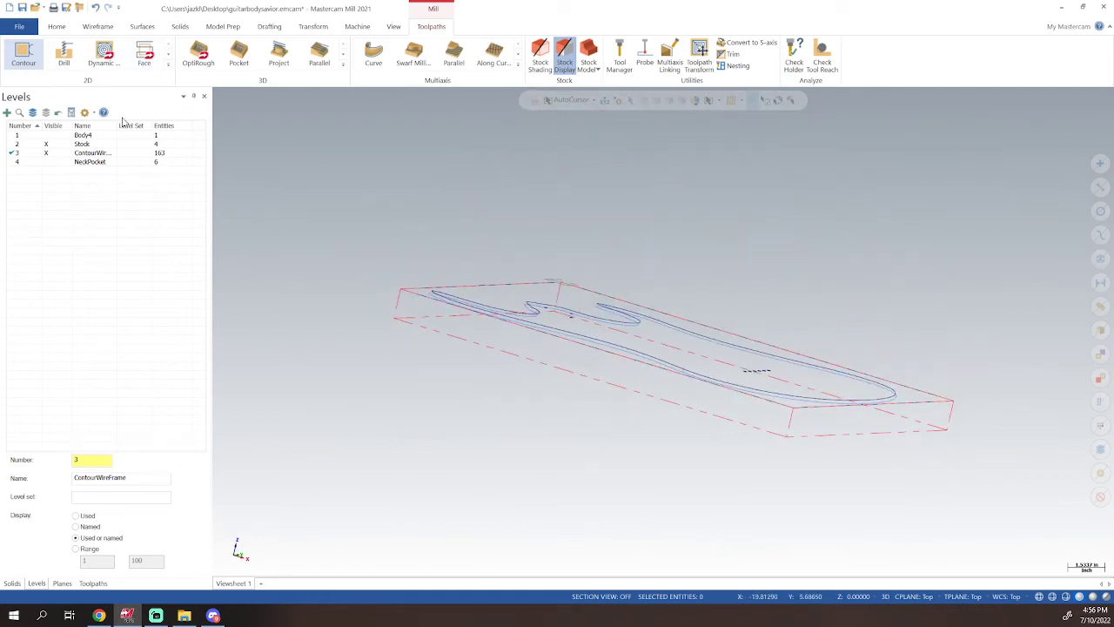
left_click(93, 583)
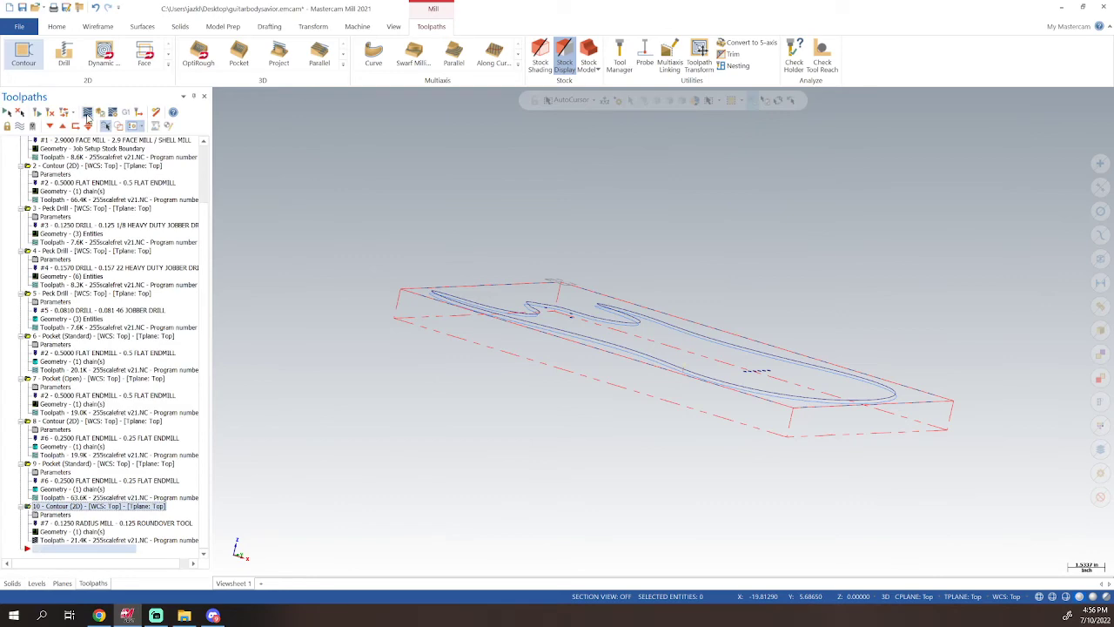
key("alt+t")
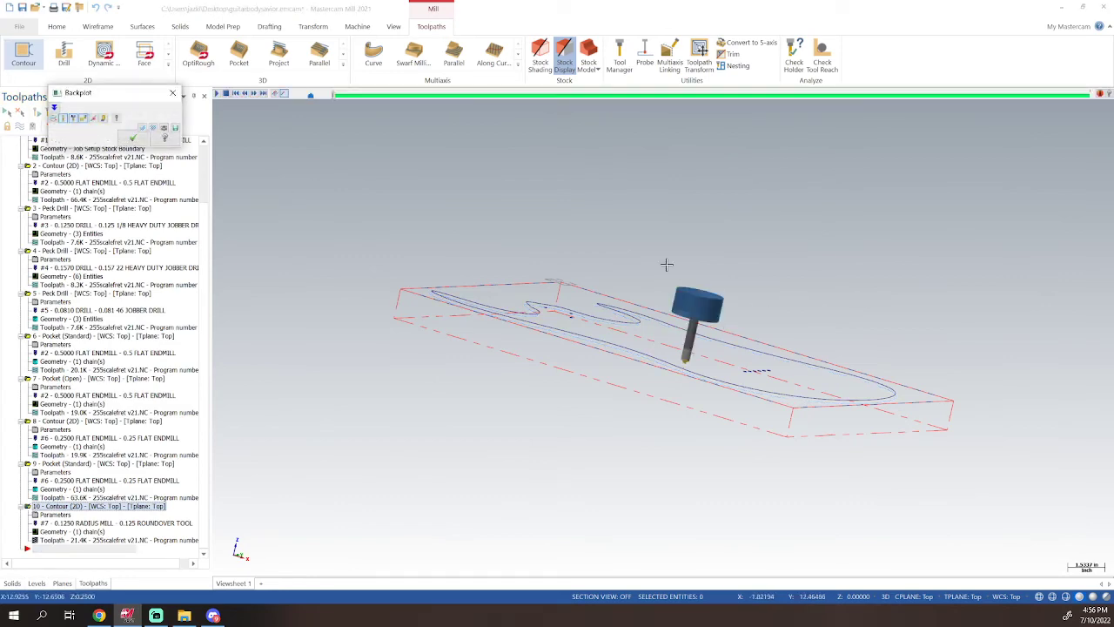
scroll(781, 378, "up", 2)
scroll(781, 378, "up", 4)
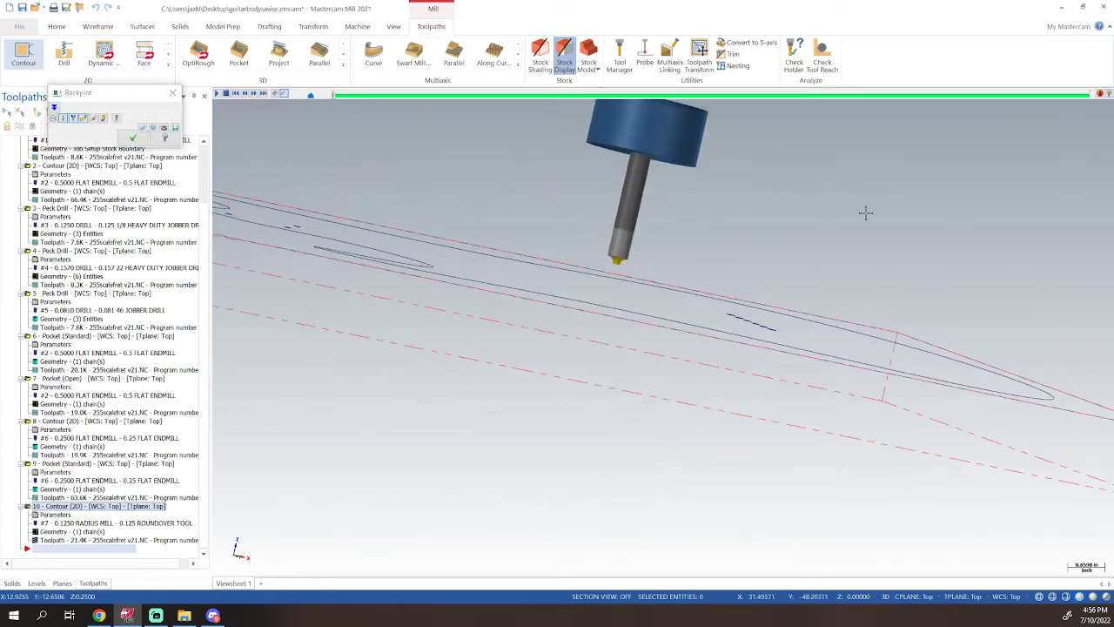
right_click(873, 266)
left_click(915, 280)
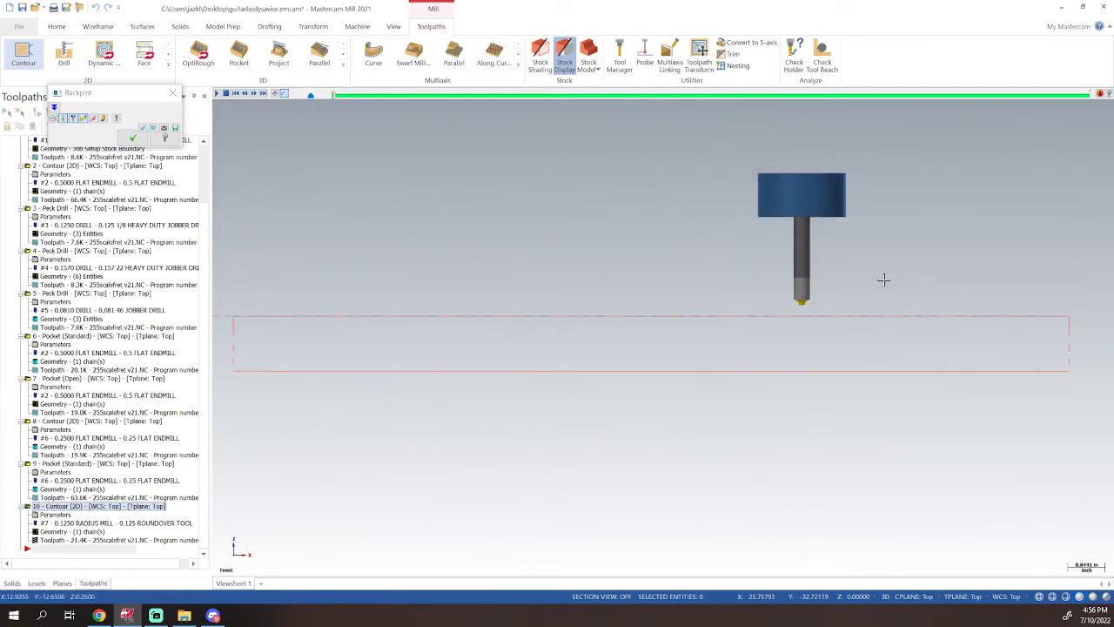
left_click(218, 93)
scroll(629, 301, "up", 6)
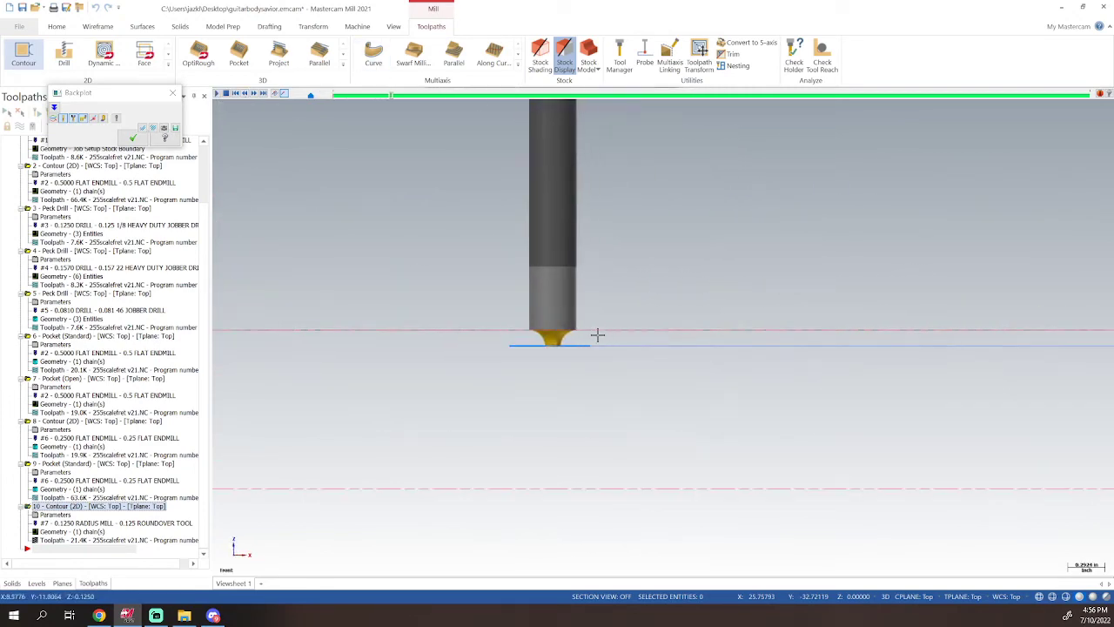
scroll(535, 344, "down", 6)
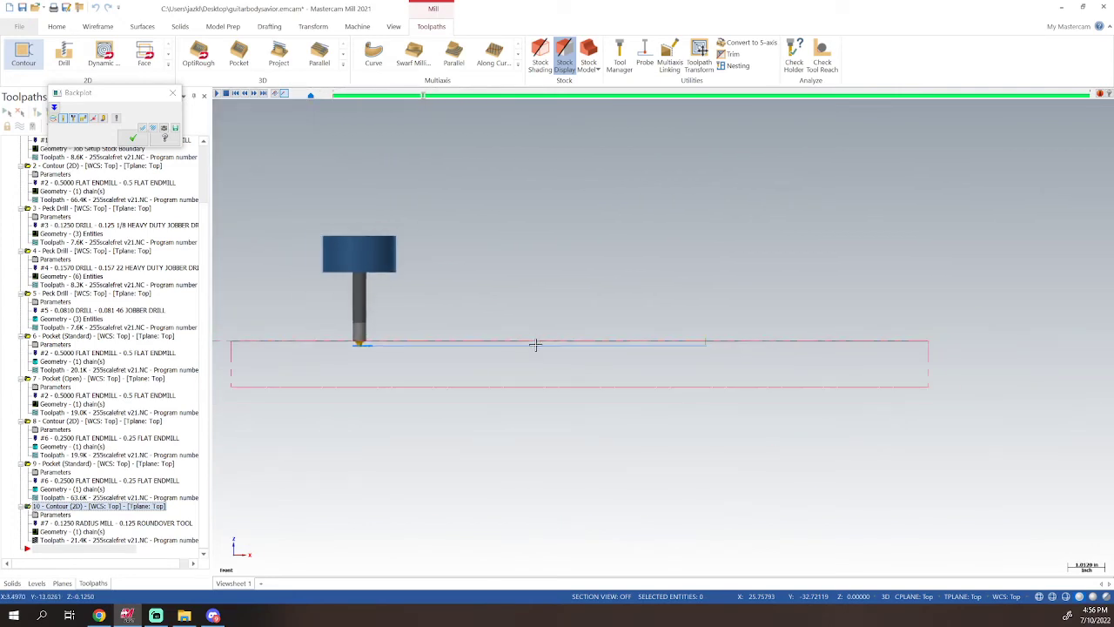
mouse_move(535, 345)
middle_mouse_down()
mouse_move(645, 334)
mouse_move(630, 349)
middle_mouse_up()
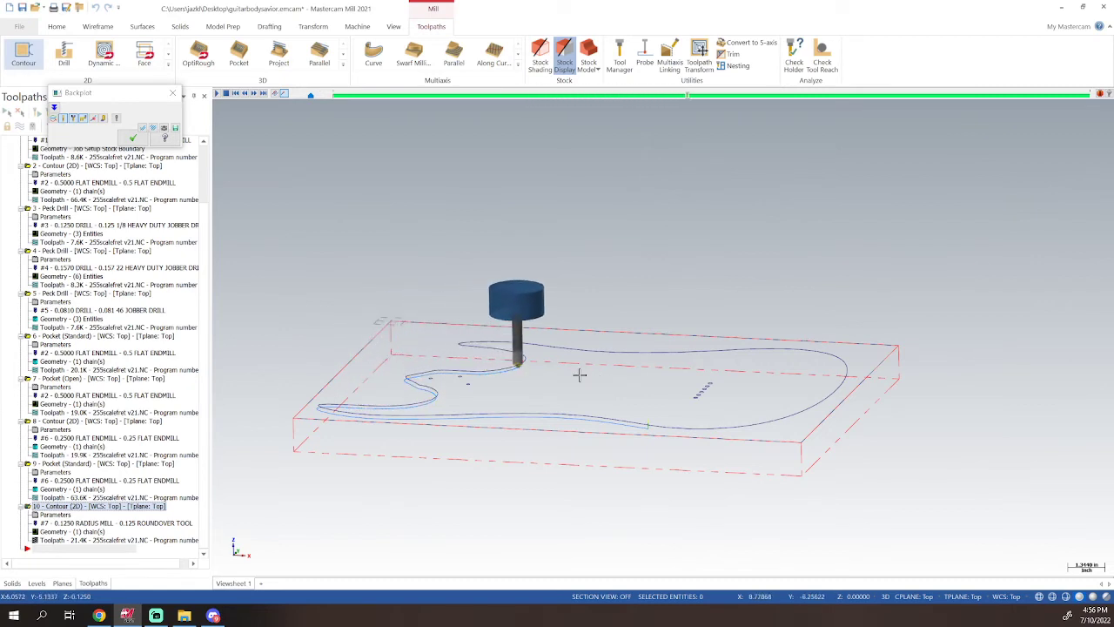
left_click(130, 143)
- Finish examining the roundover backplot, then hide the toolpath display for all operations in Toolpath Group-1
middle_click_drag(816, 326, 784, 349)
scroll(19, 184, "up", 2)
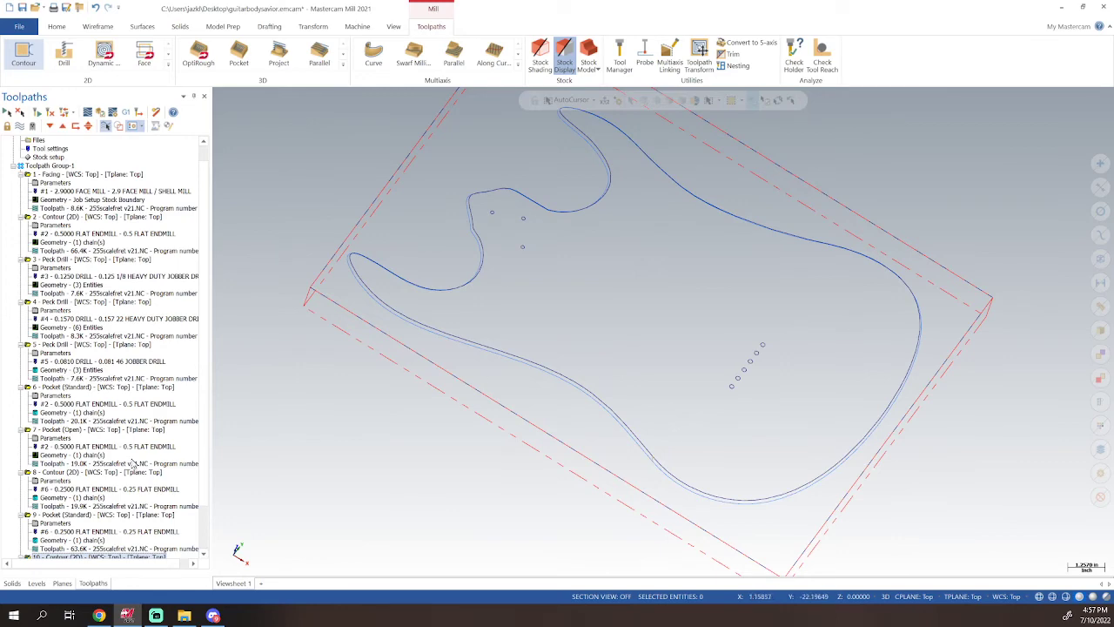
left_click(40, 166)
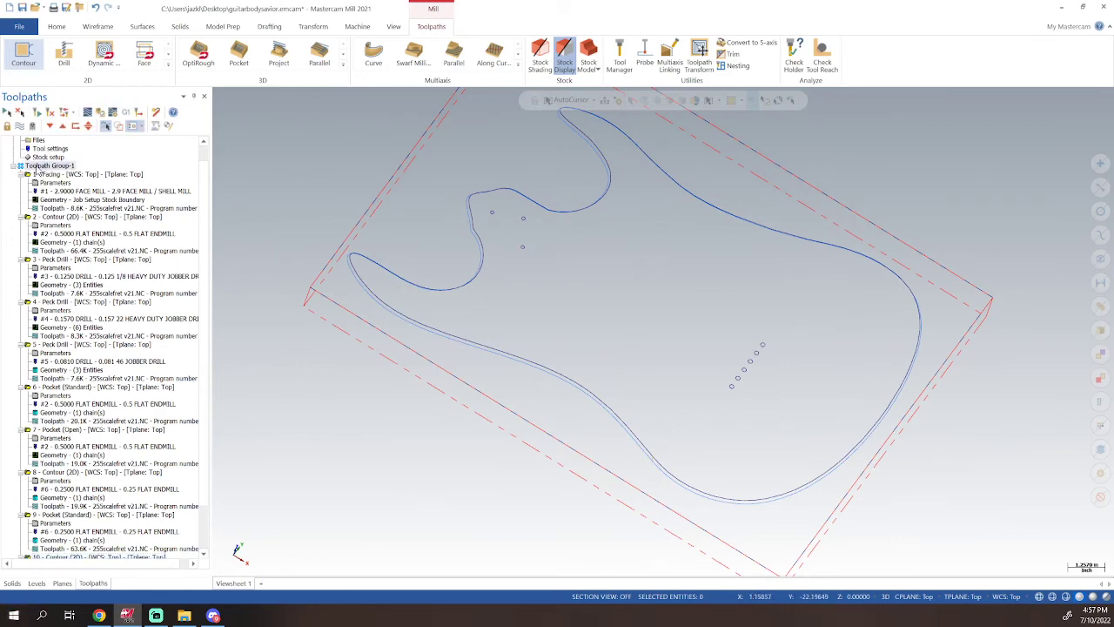
left_click(21, 127)
- Show the Body4 level, hide the ContourWireFrame level, make Body4 the active level, and return to the toolpath list
left_click(36, 583)
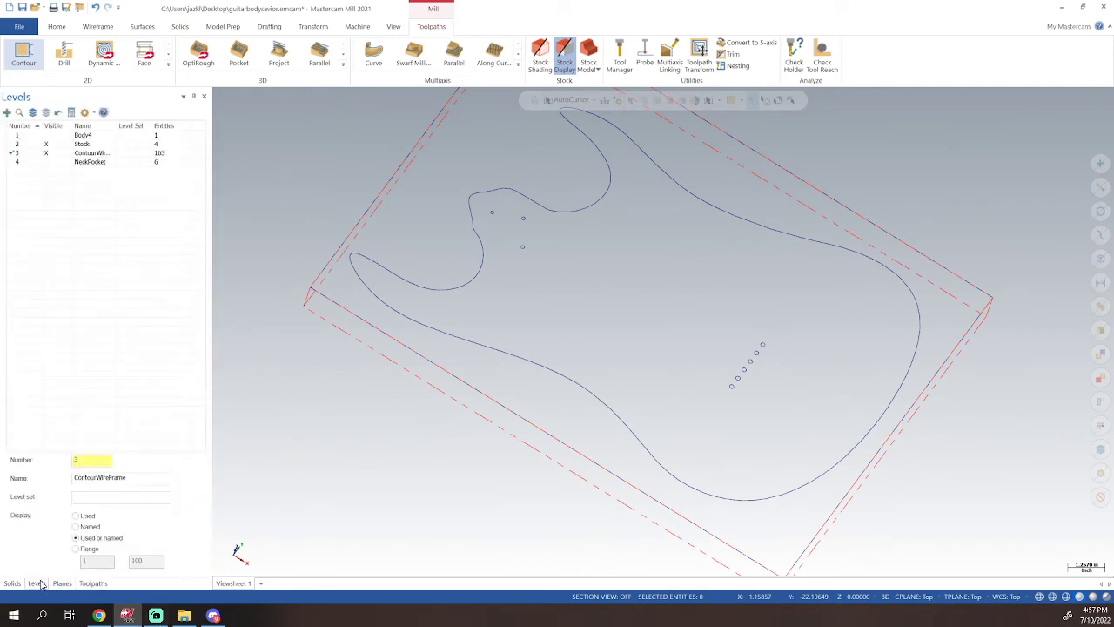
left_click(53, 136)
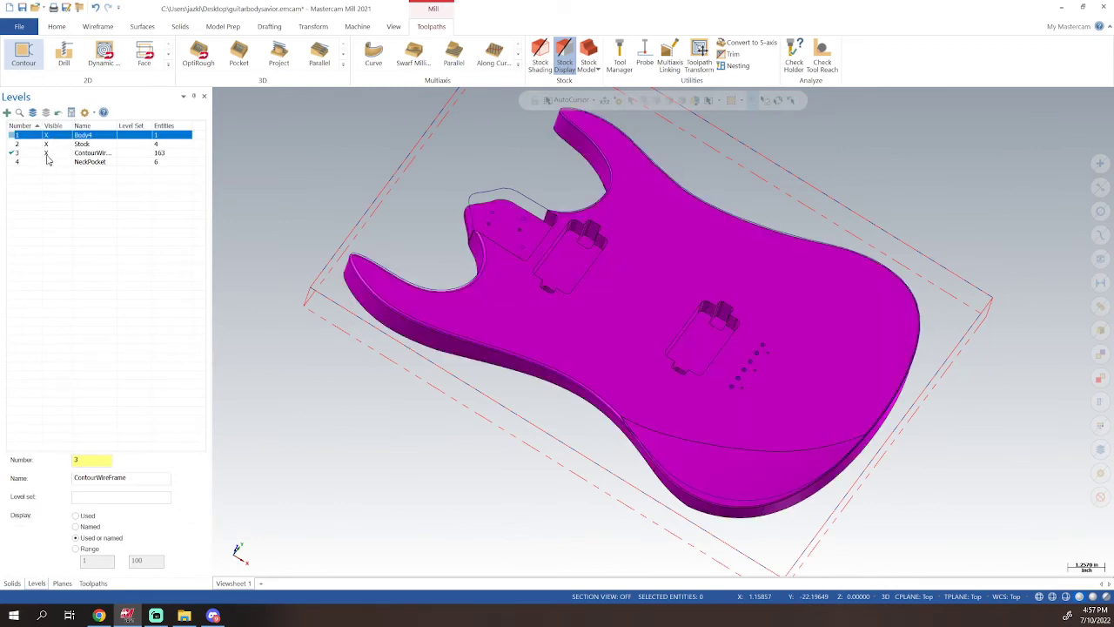
left_click(47, 154)
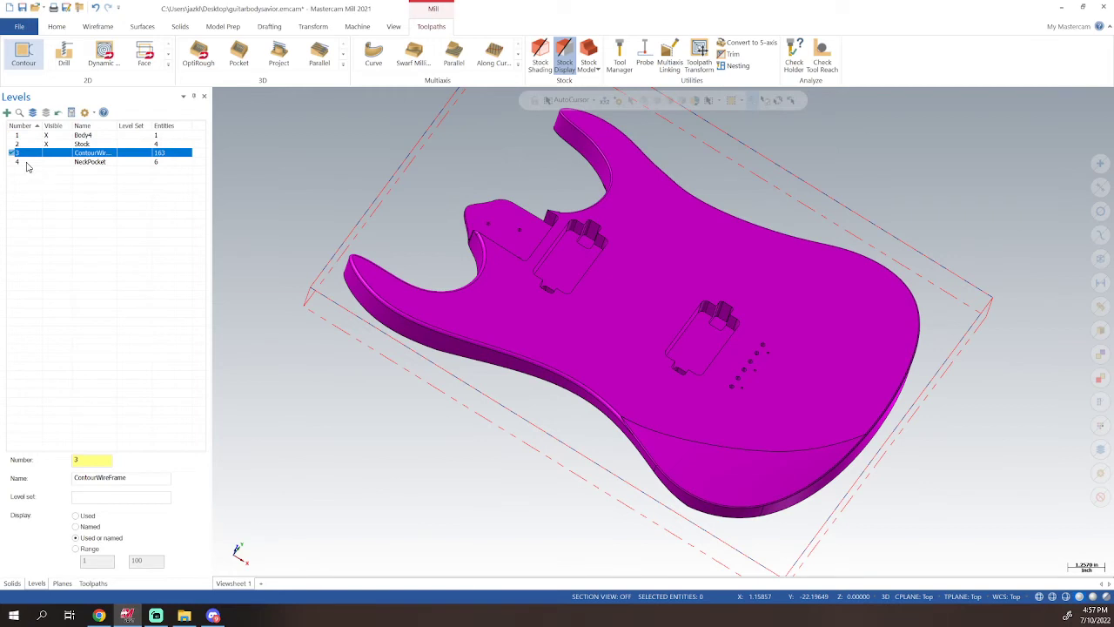
left_click(15, 136)
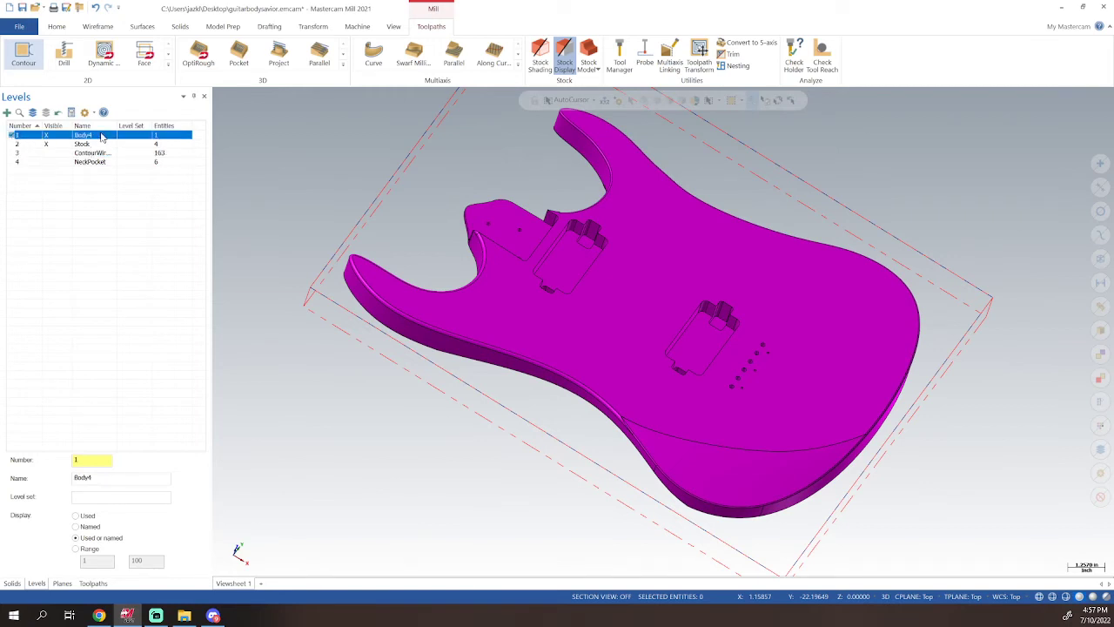
left_click(91, 585)
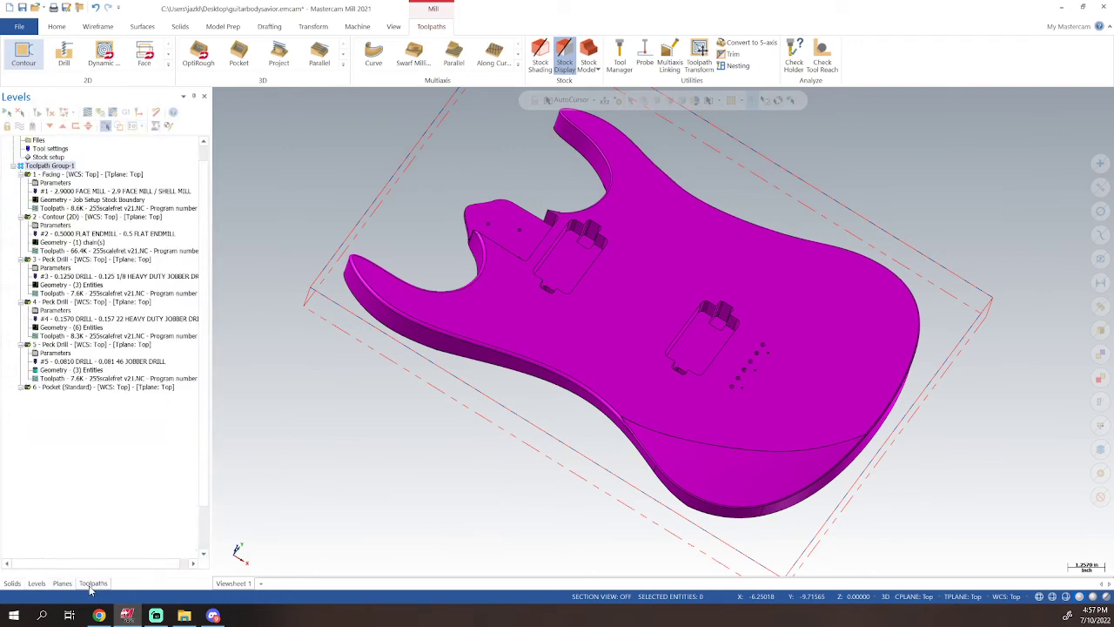
- Start a Surface Finish Flowline toolpath and select the arm bevel surface and its adjoining edge fillets as drive surfaces
left_click(343, 64)
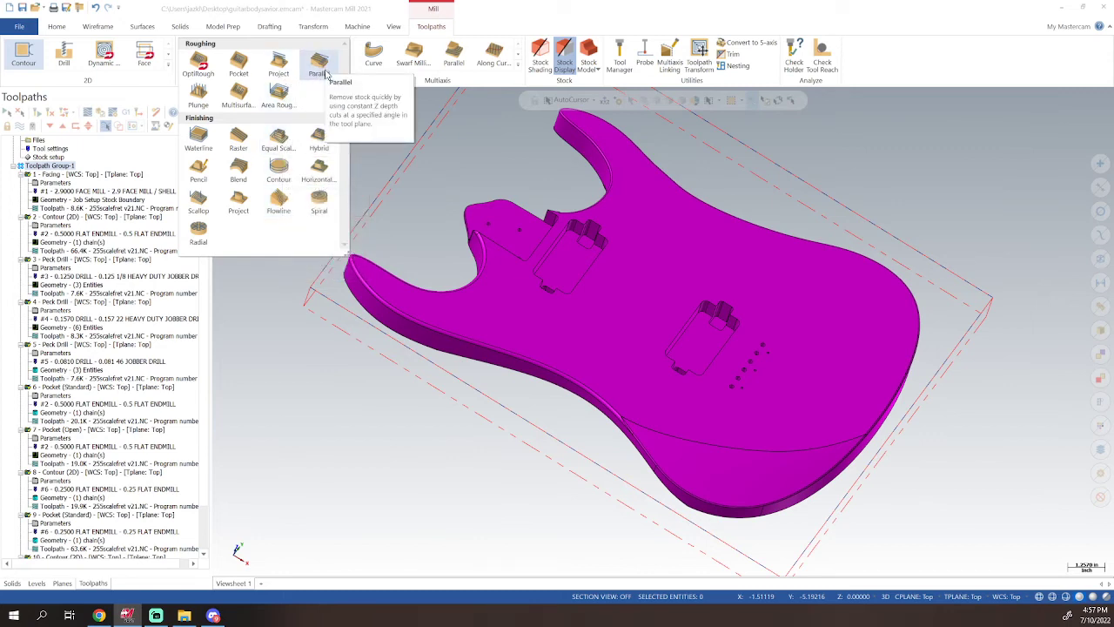
left_click(284, 200)
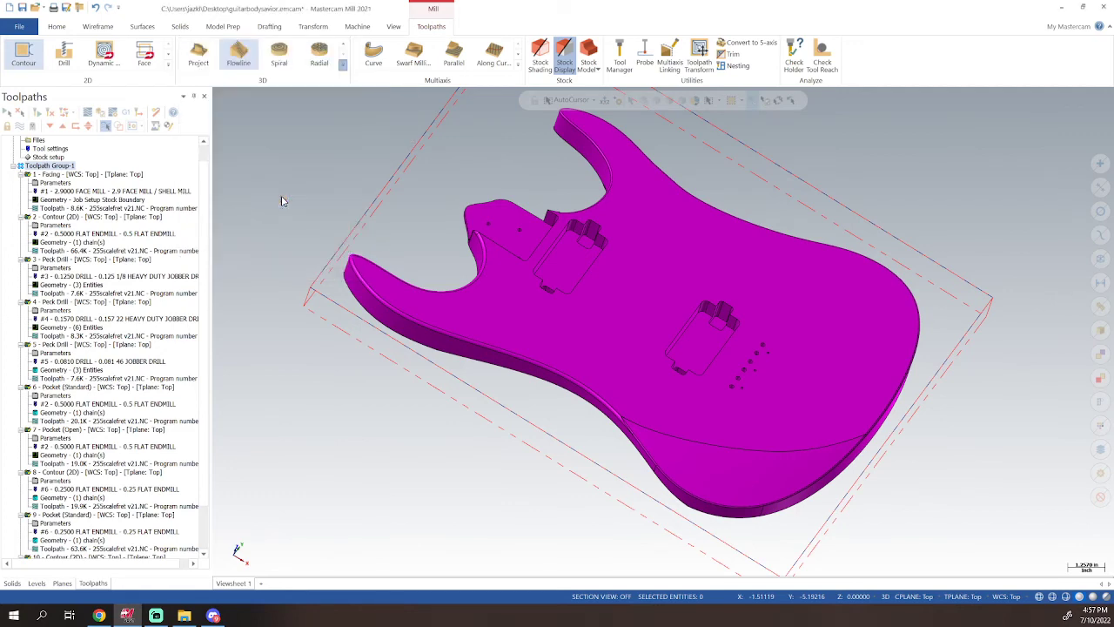
left_click(566, 343)
scroll(757, 455, "up", 6)
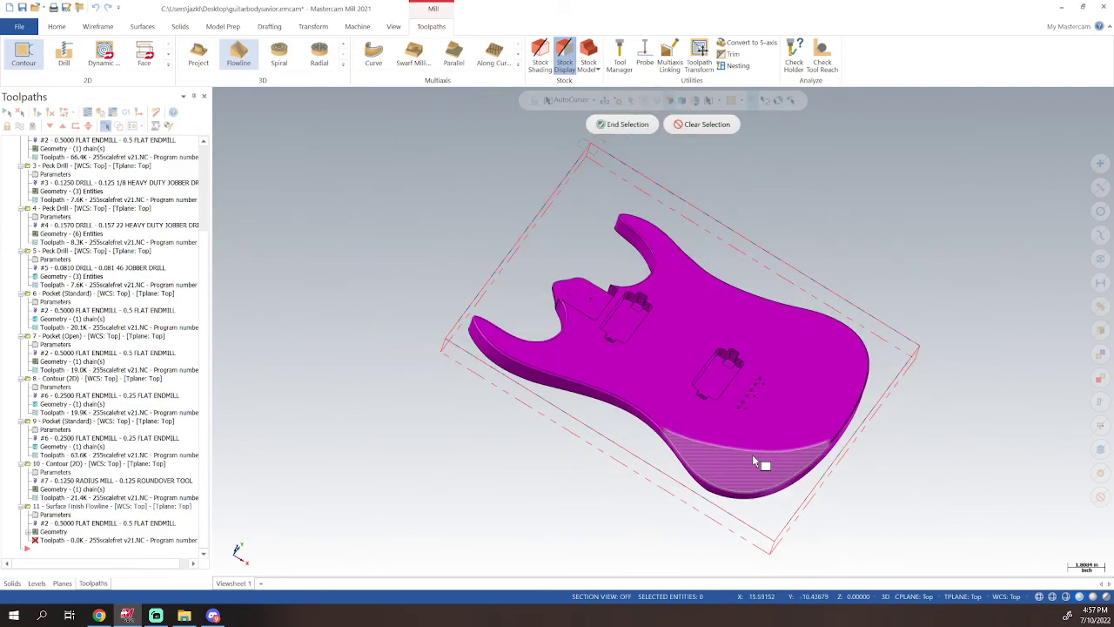
middle_click_drag(744, 425, 696, 387, "shift")
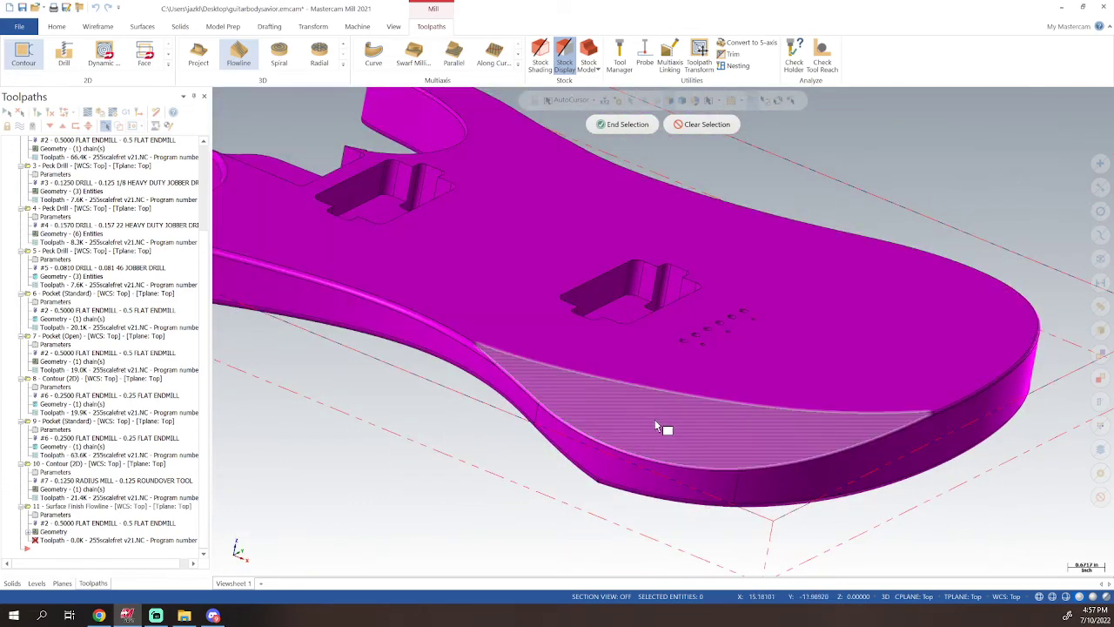
scroll(838, 433, "down", 4)
scroll(759, 440, "up", 6)
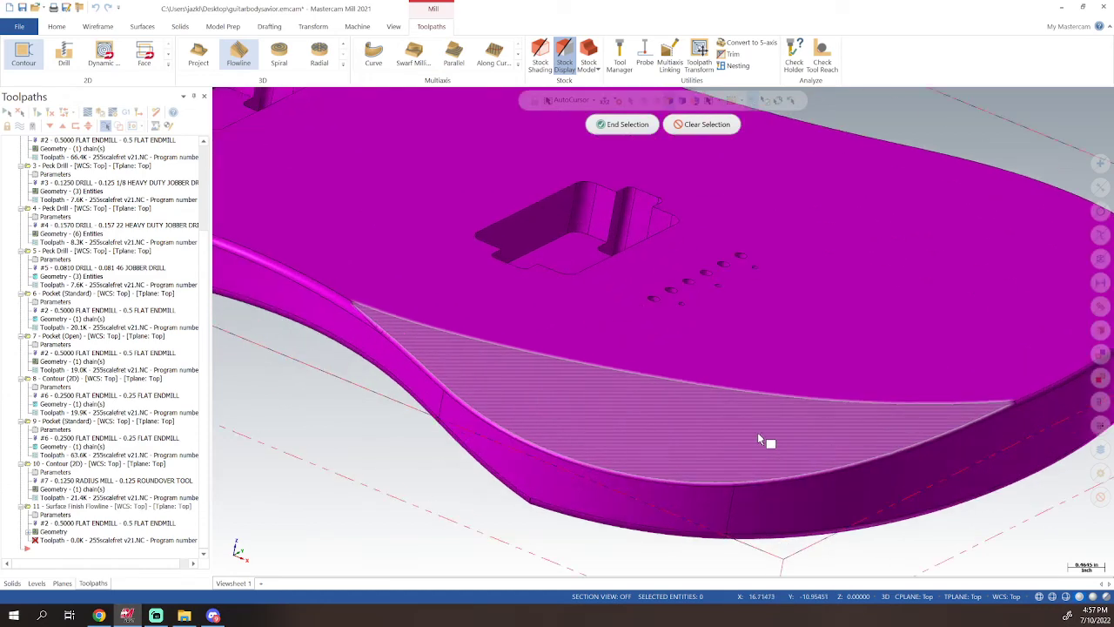
scroll(758, 439, "up", 2)
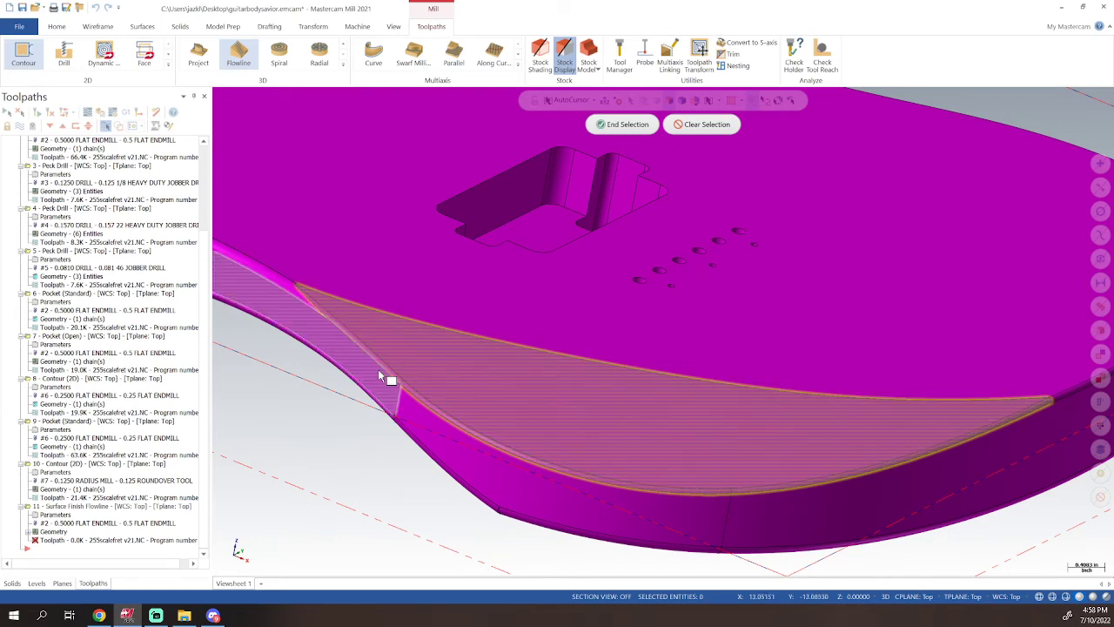
scroll(379, 376, "down", 6)
middle_click_drag(535, 383, 596, 360)
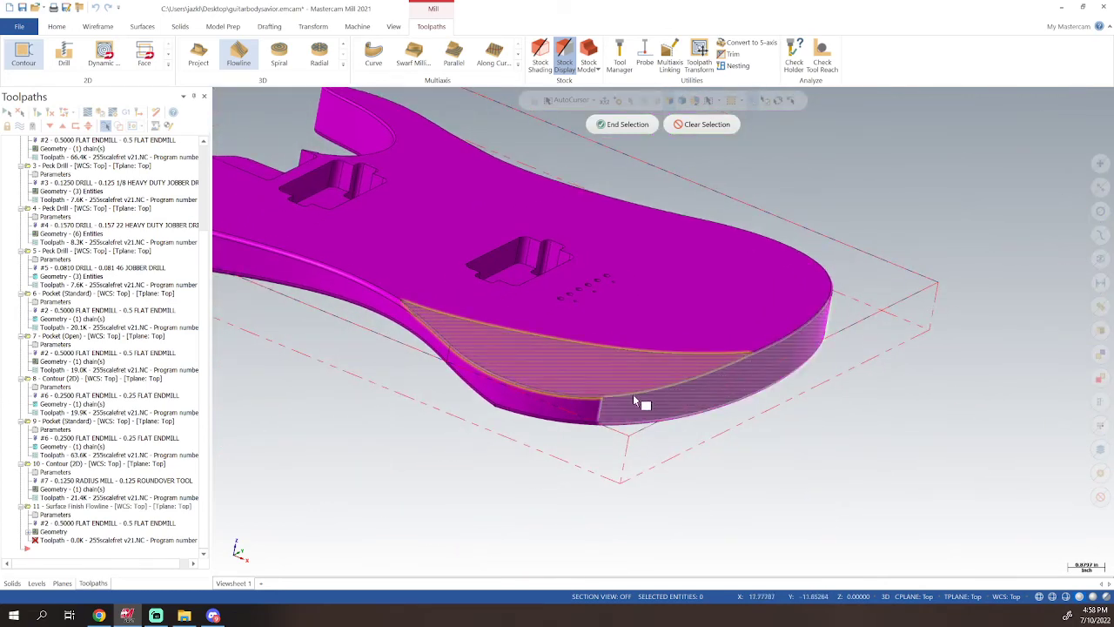
scroll(583, 384, "up", 6)
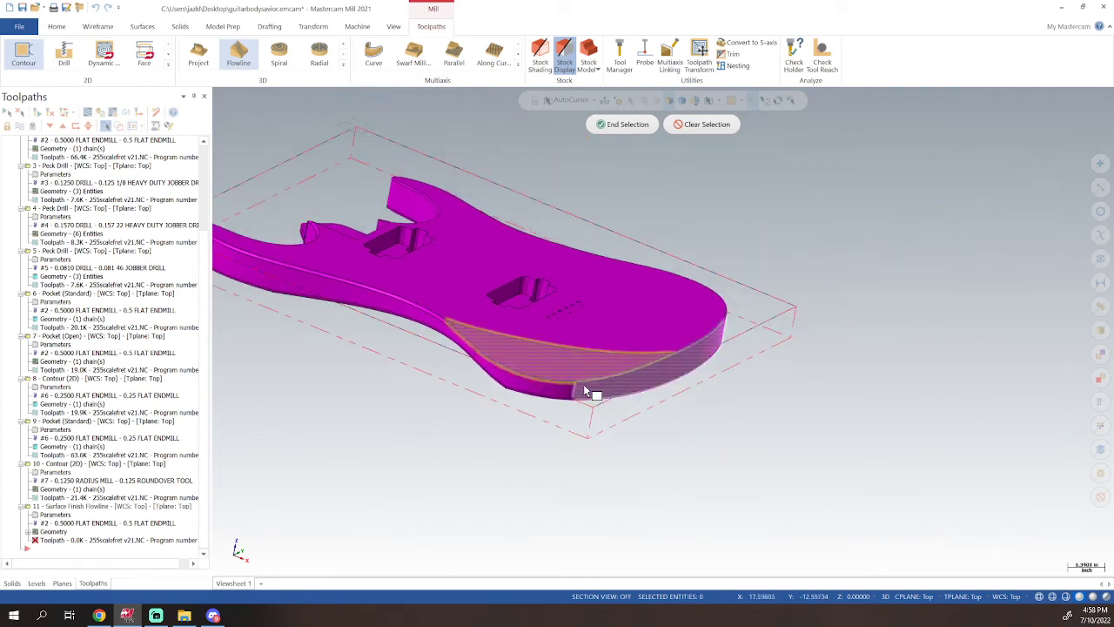
mouse_move(489, 329)
middle_mouse_down()
mouse_move(532, 359)
mouse_move(597, 317)
middle_mouse_up()
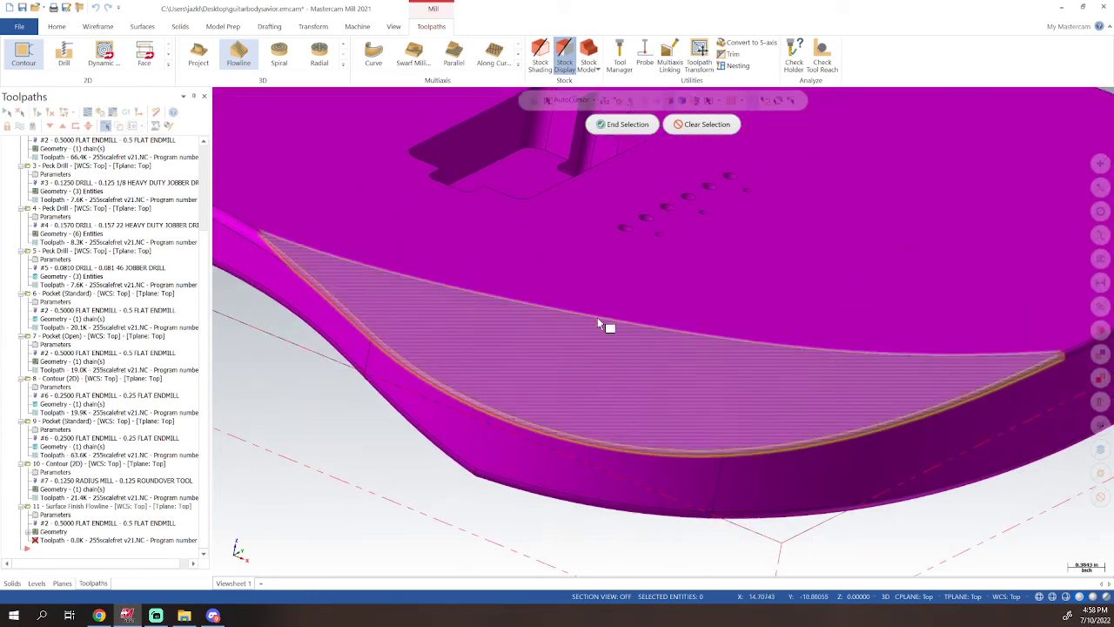
left_click(624, 123)
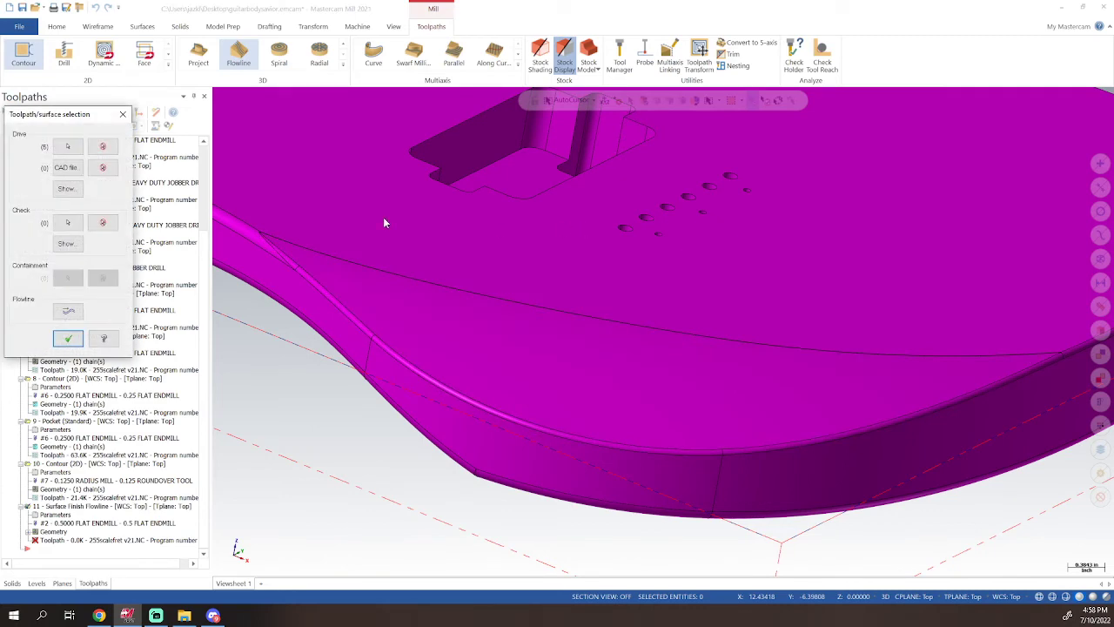
- Select the body's top face and the surrounding edge fillets and side walls next to the bevel as check surfaces
left_click(75, 229)
left_click(640, 315)
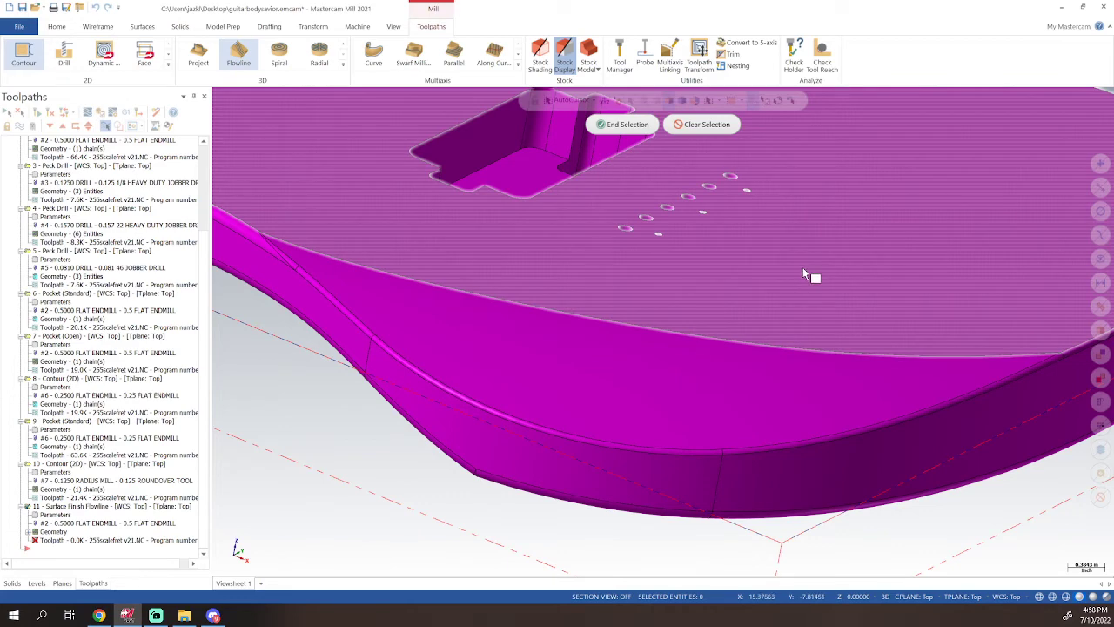
scroll(804, 274, "down", 1)
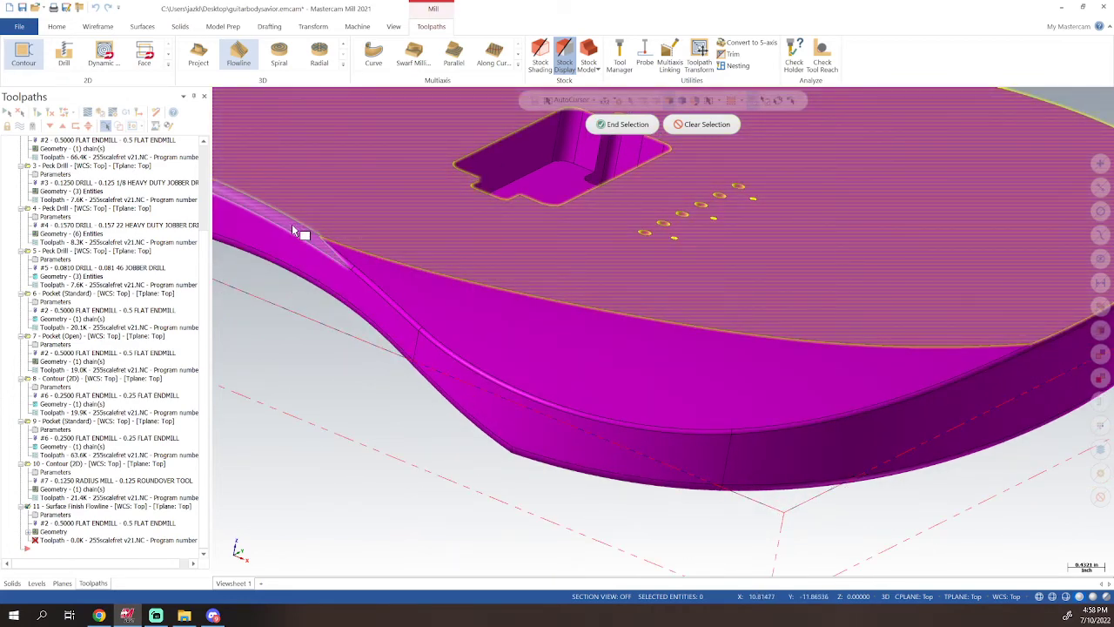
middle_click_drag(291, 224, 838, 359)
scroll(942, 327, "down", 2)
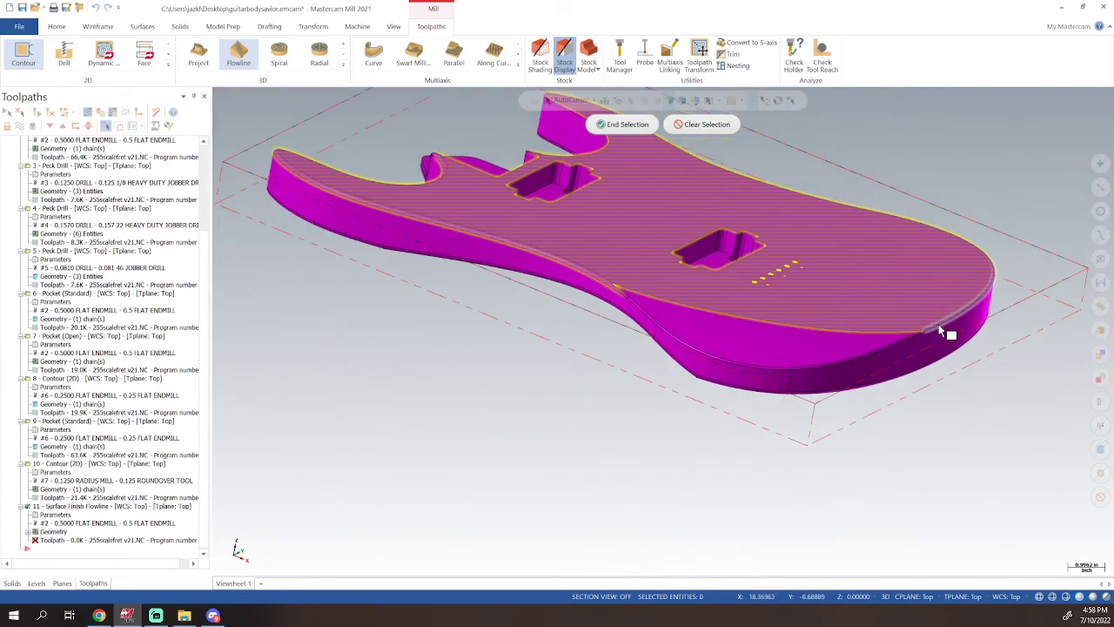
left_click(888, 374)
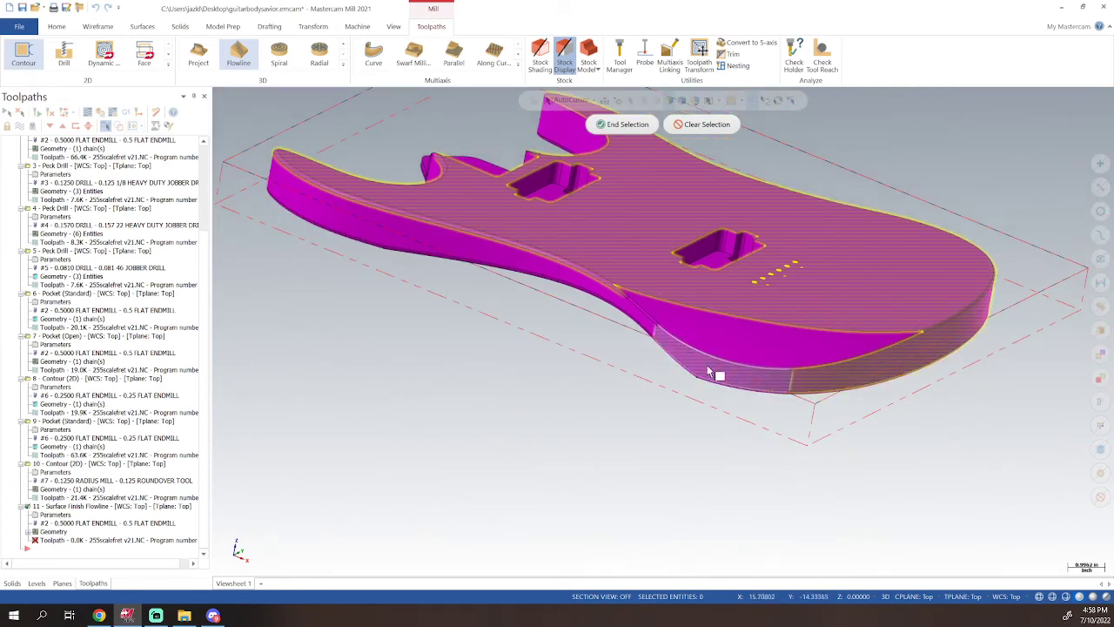
left_click(649, 327)
scroll(697, 371, "down", 2)
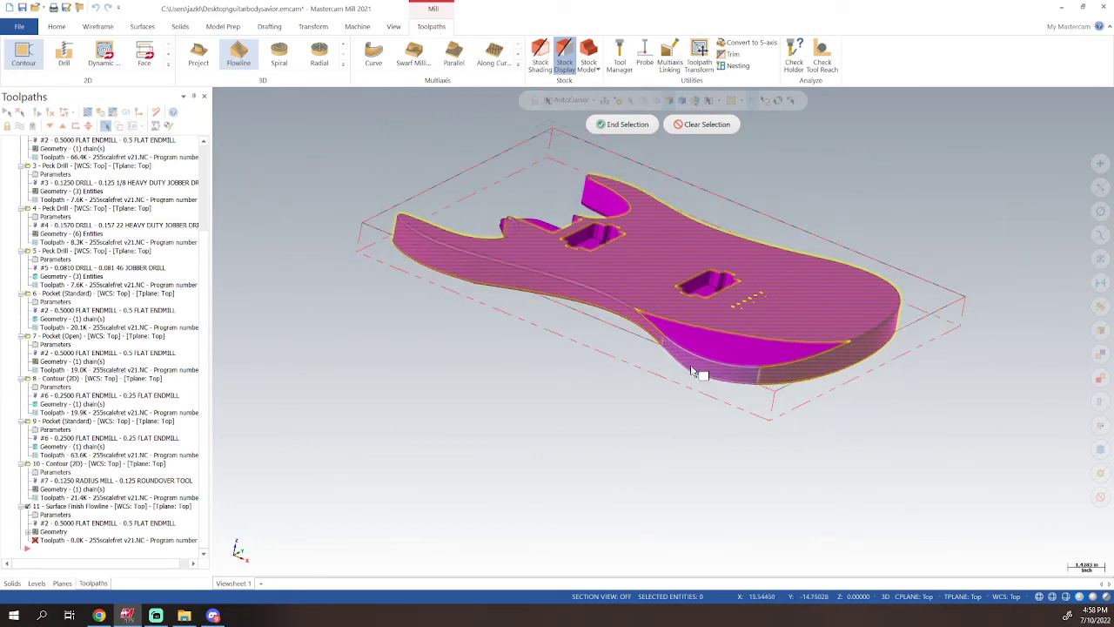
scroll(832, 371, "up", 6)
left_click(658, 328)
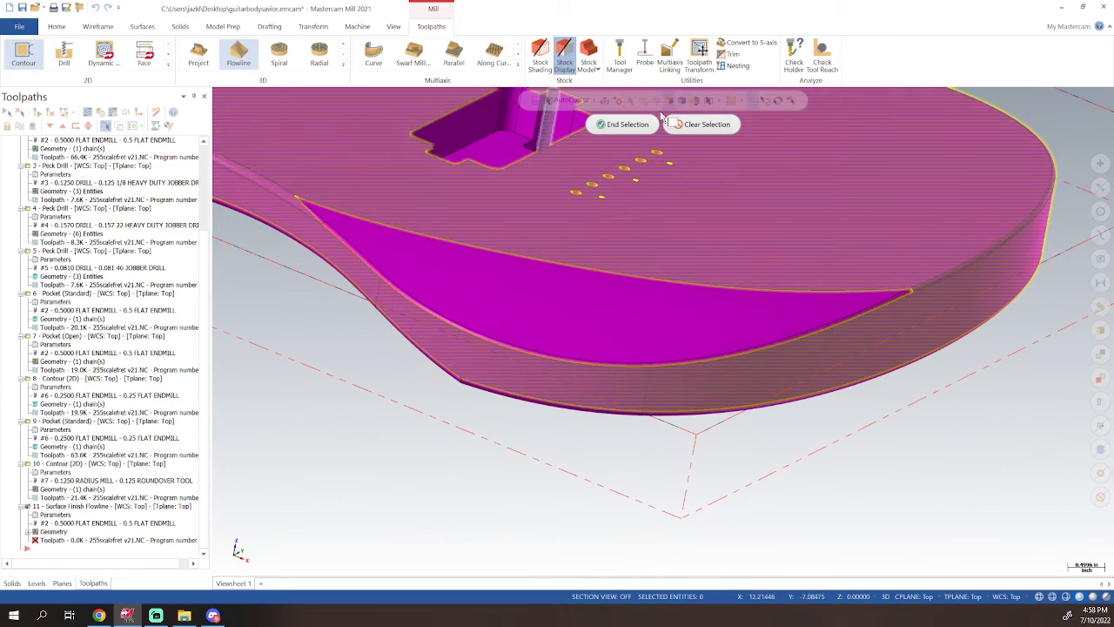
left_click(620, 123)
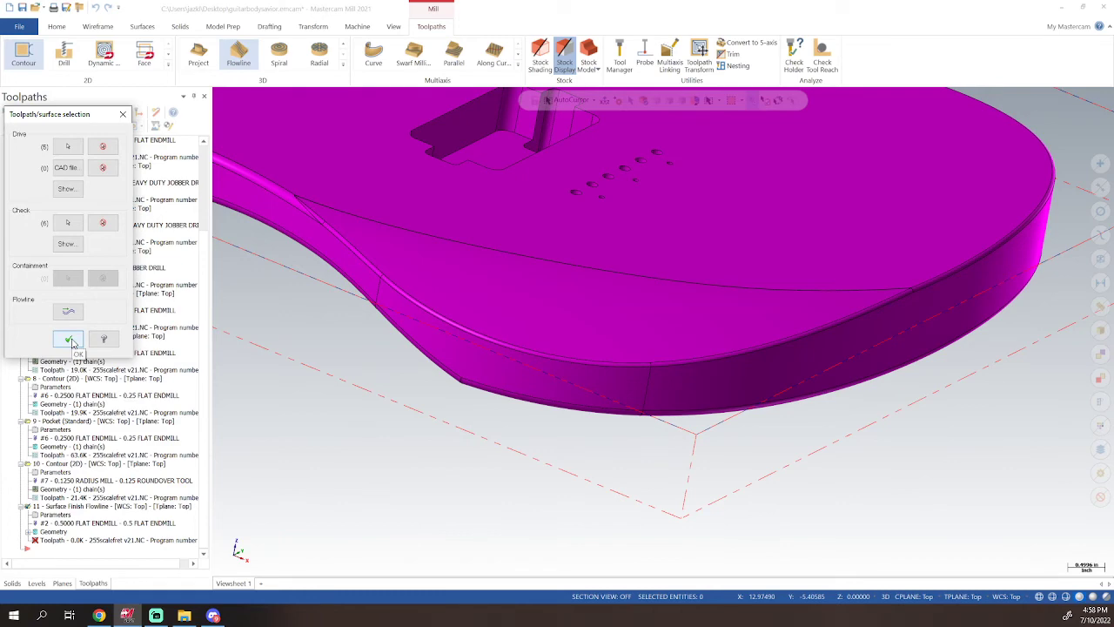
- Review the flowline directions across the arm bevel, then accept the flowline data and the surface selection
left_click(69, 314)
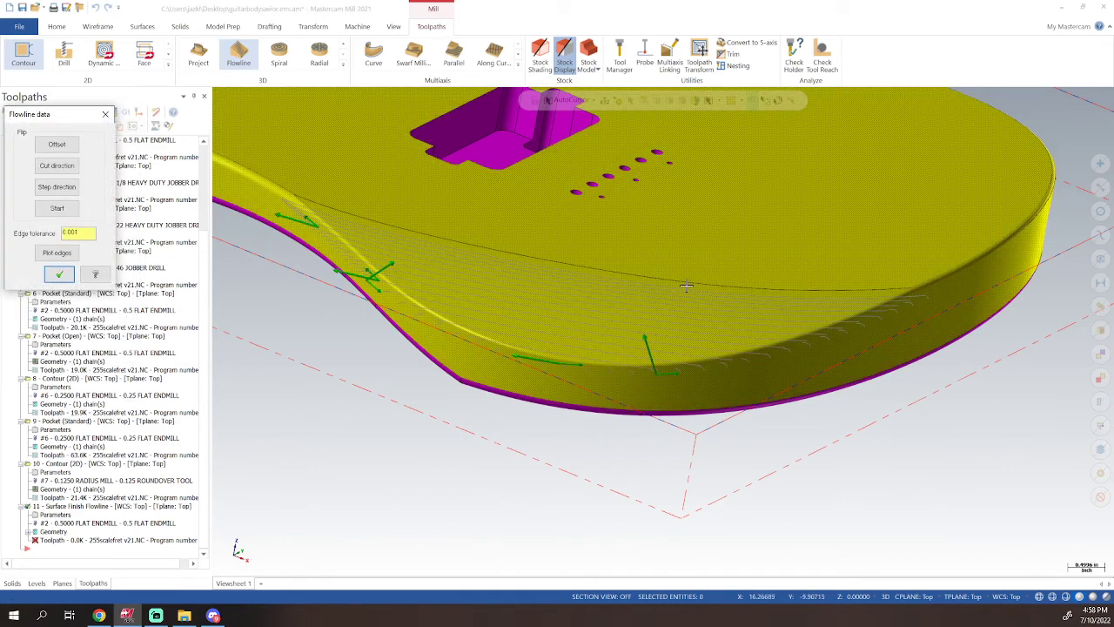
scroll(678, 305, "up", 5)
middle_click_drag(683, 361, 736, 280)
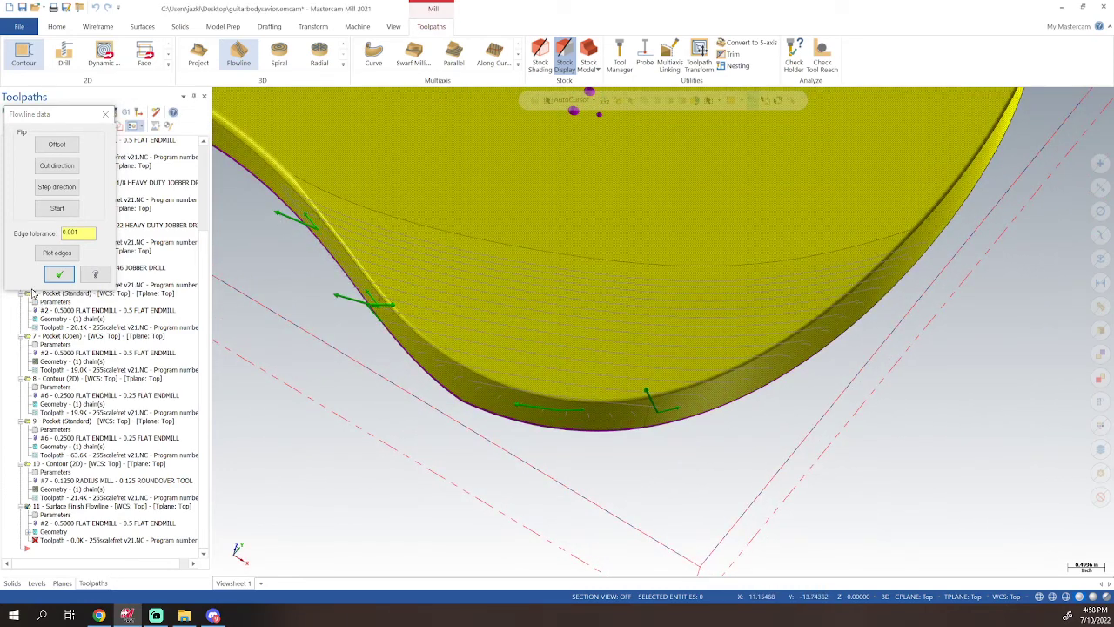
left_click(59, 274)
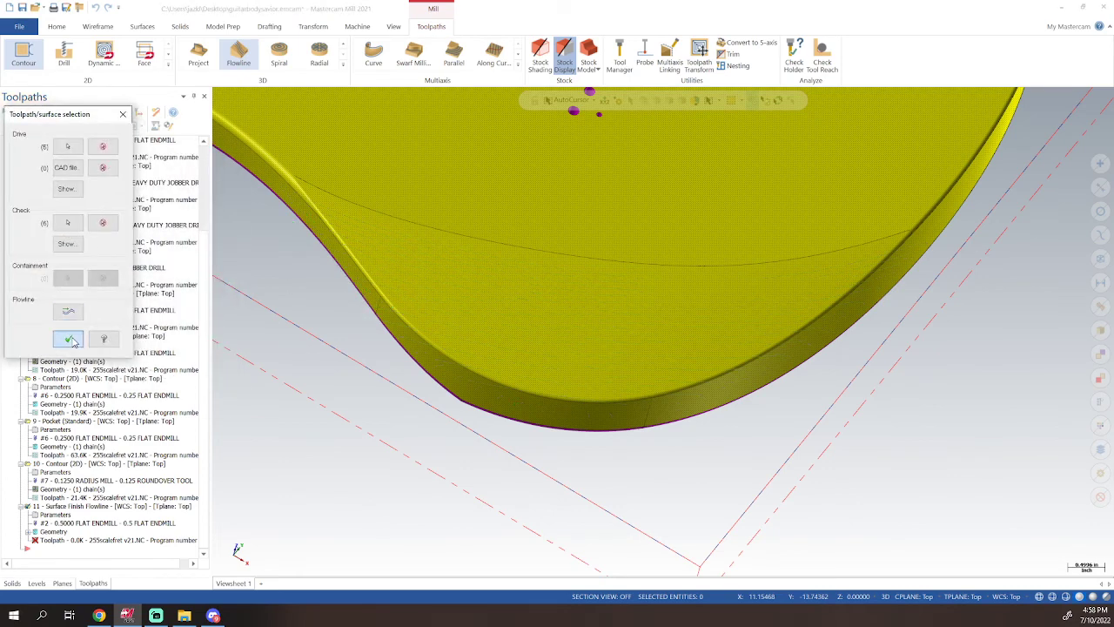
left_click(68, 339)
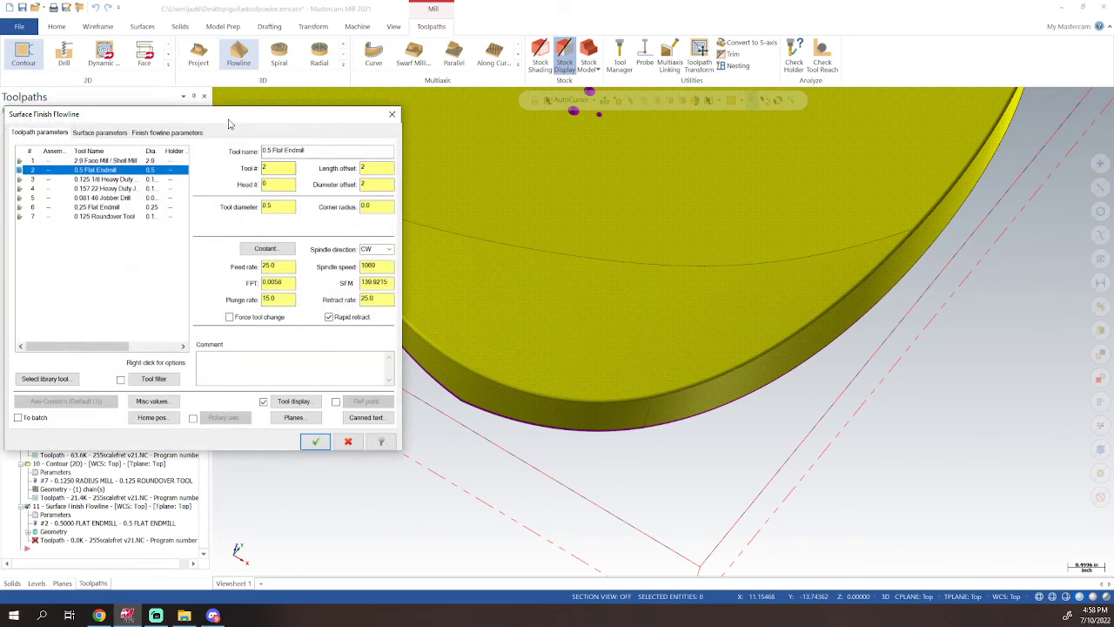
- Create a new ball endmill with a cutting diameter of 1 and an overall length of 4 for the flowline operation
left_click_drag(231, 118, 338, 85)
right_click(191, 226)
left_click(224, 235)
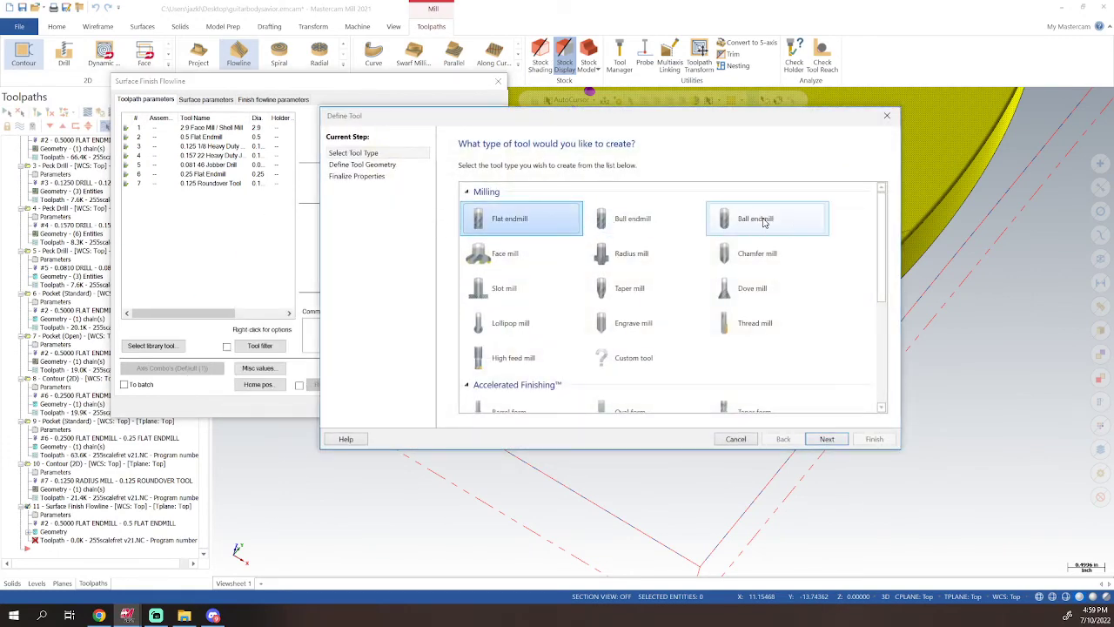
double_click(763, 223)
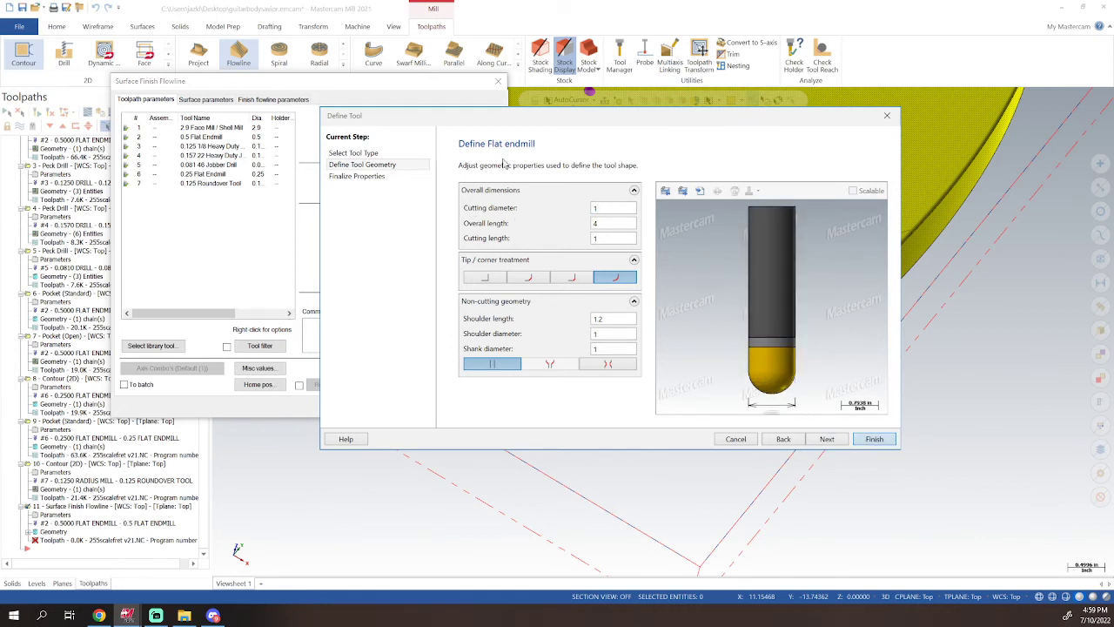
left_click(875, 440)
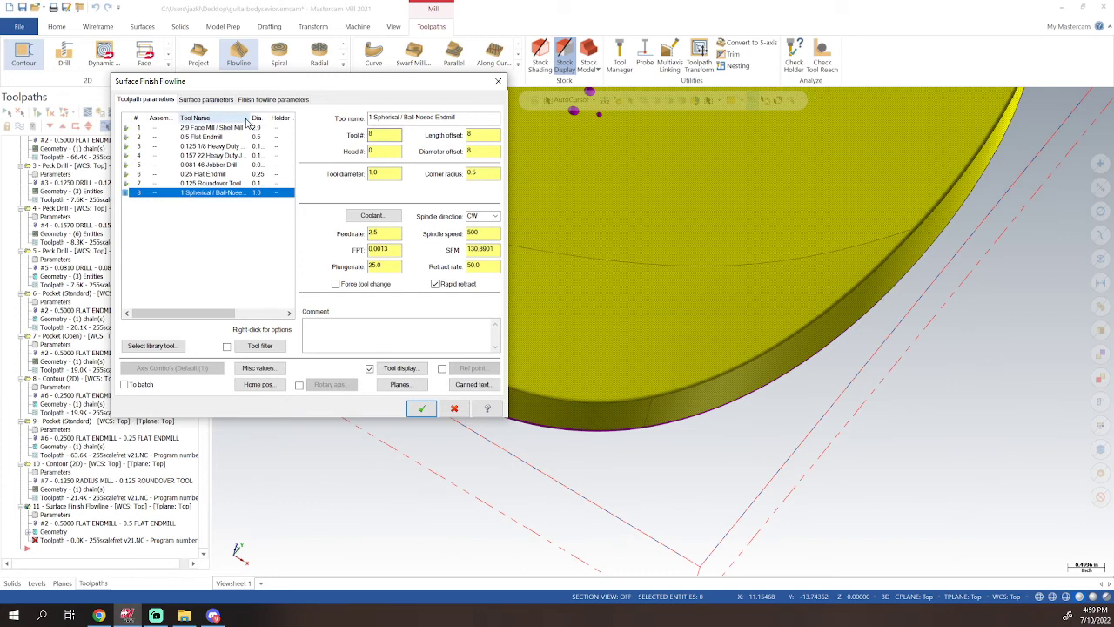
- Review the surface parameters, switch the flowline stepover control to Distance, enter a new stepover, and process the toolpath
left_click(206, 101)
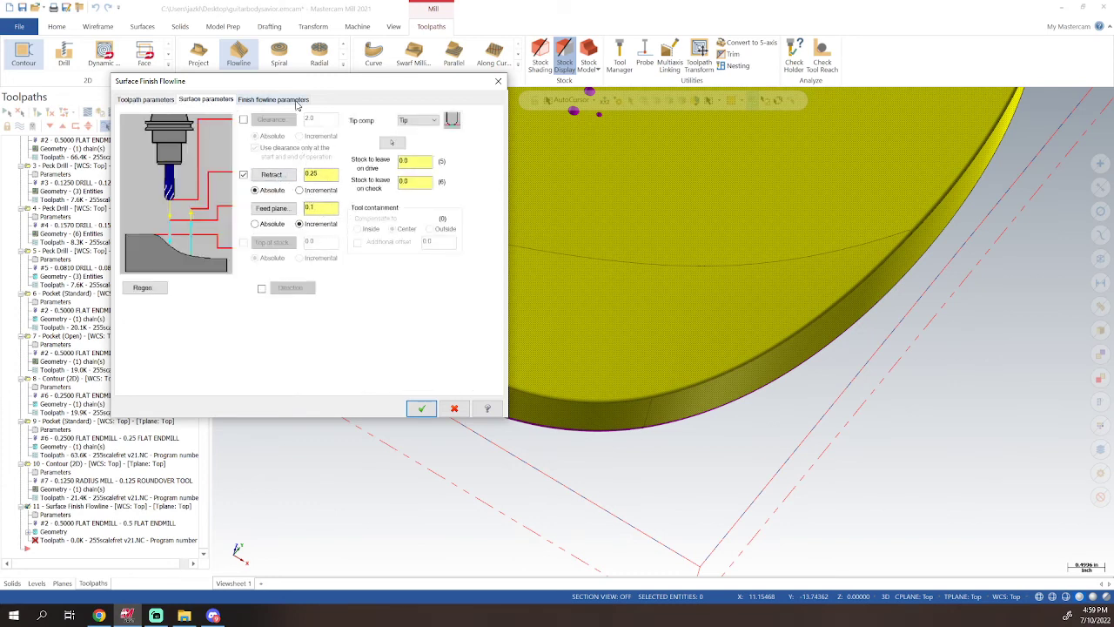
left_click(259, 100)
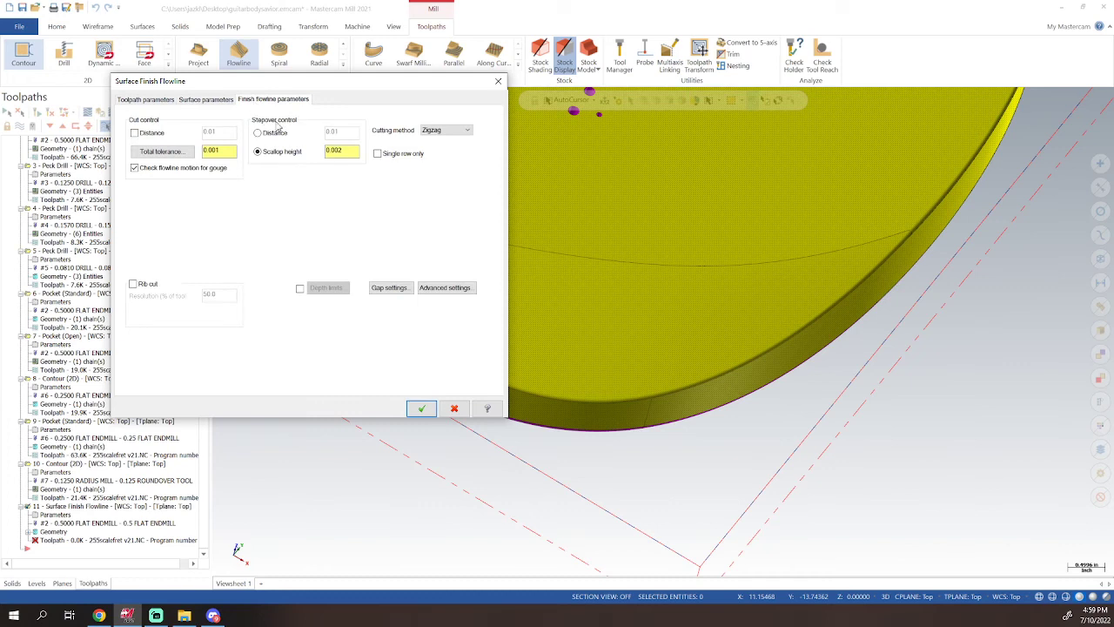
left_click(262, 134)
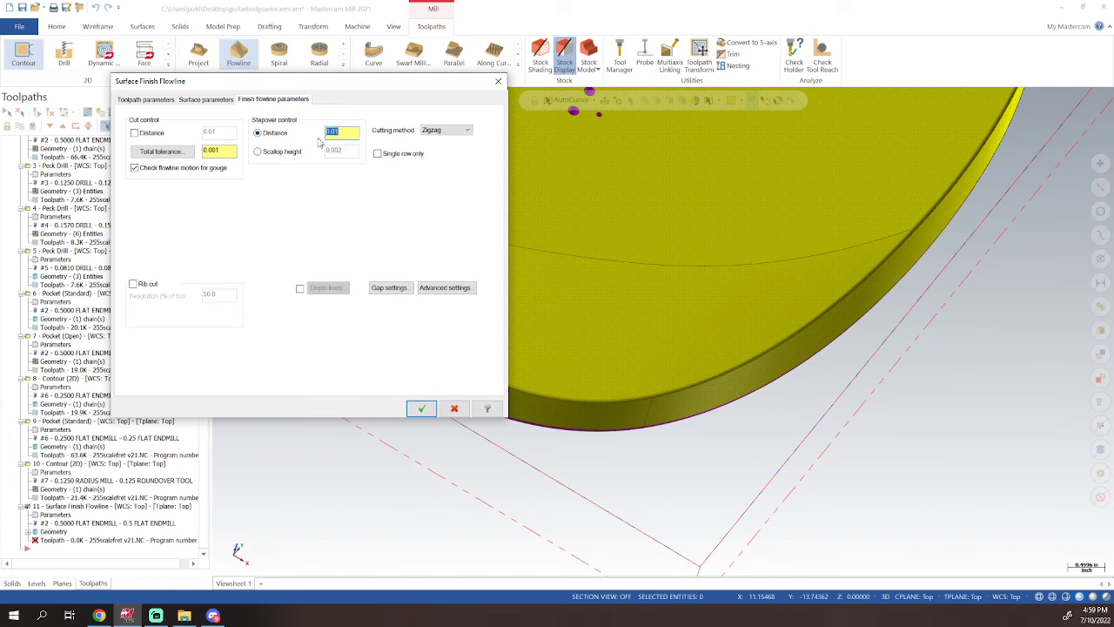
key("BackSpace")
left_click(422, 409)
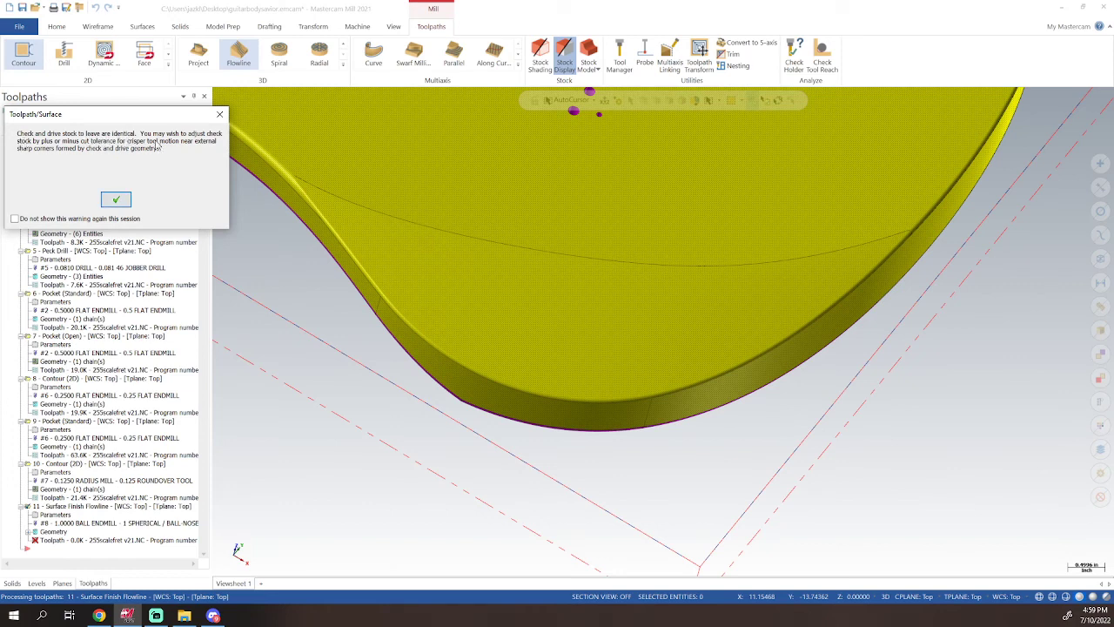
- Acknowledge the stock and flowline conflict warnings and discard the Surface Finish Flowline operation
left_click(119, 202)
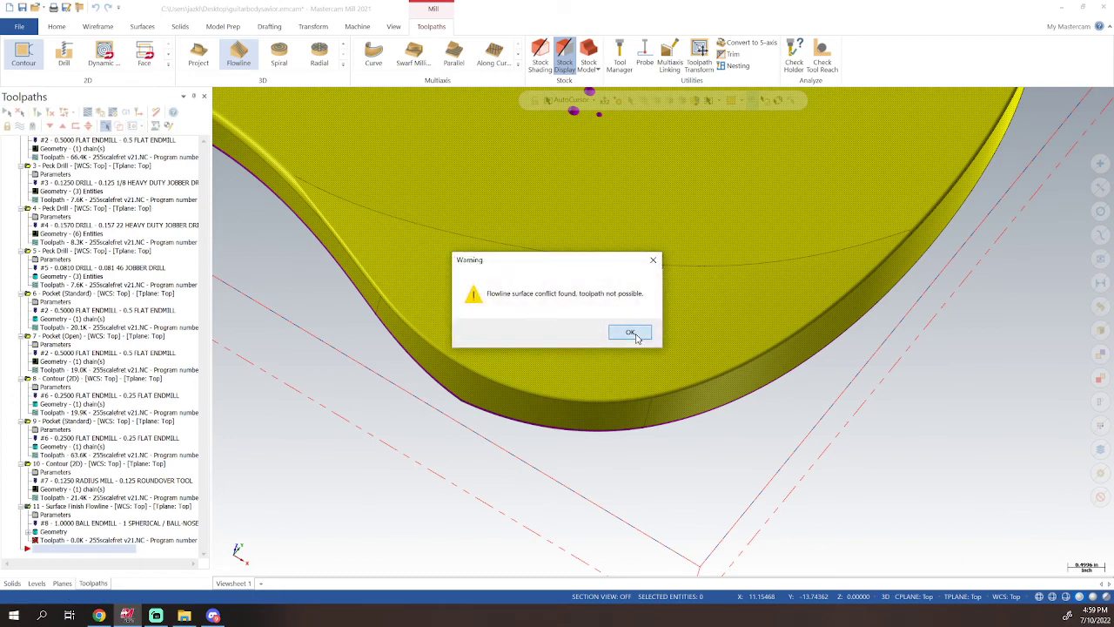
left_click(633, 334)
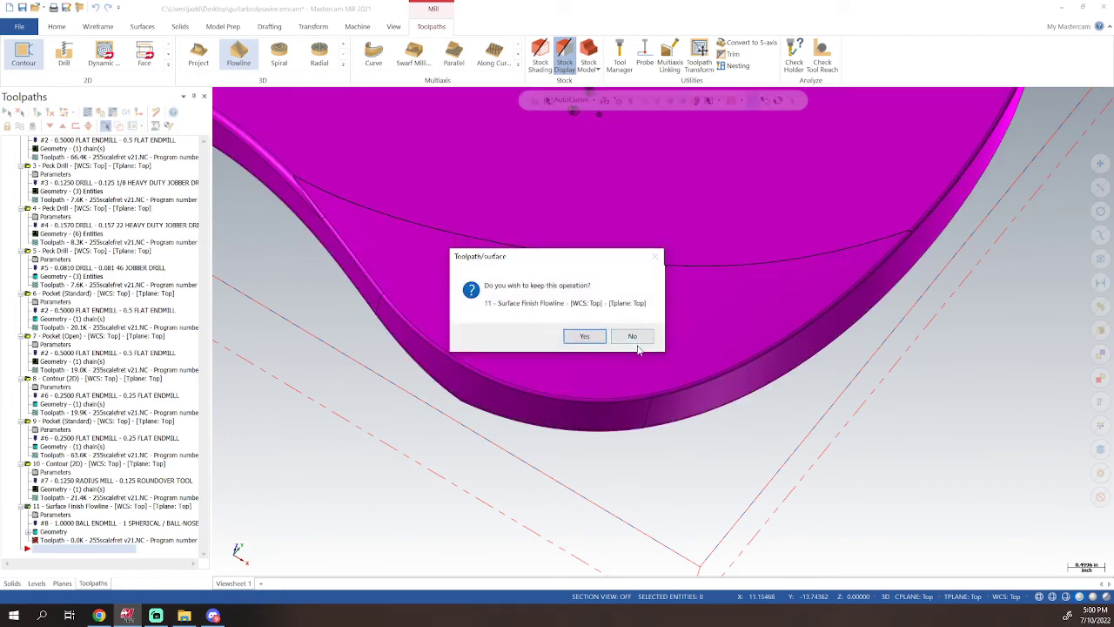
left_click(634, 337)
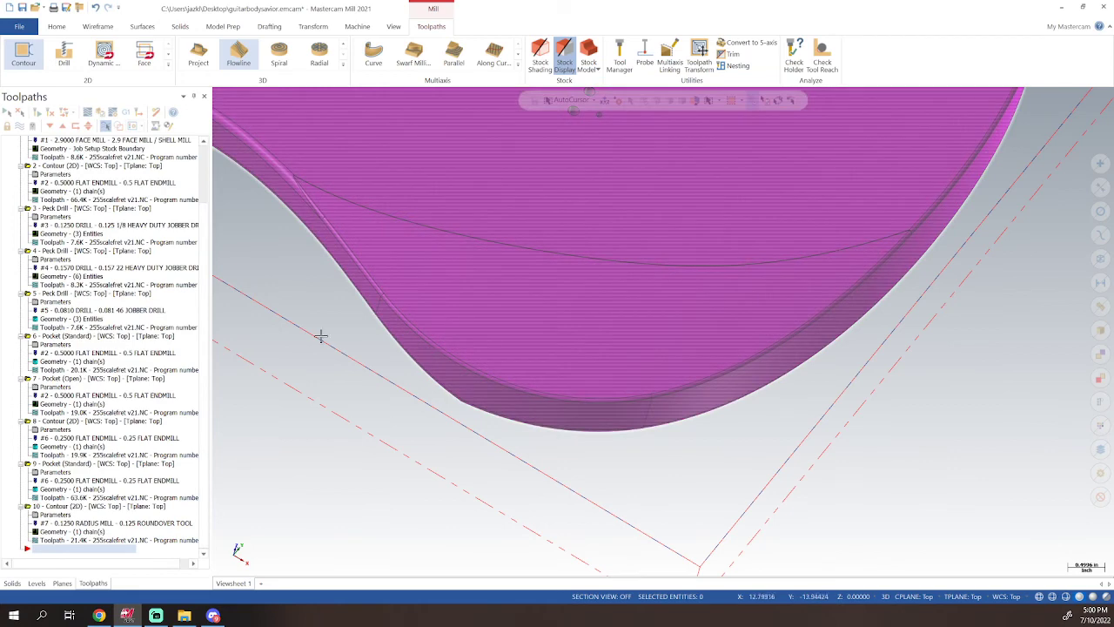
- Start a new flowline finish toolpath with the arm bevel as drive surface and only the body's top face as check surface
left_click(241, 50)
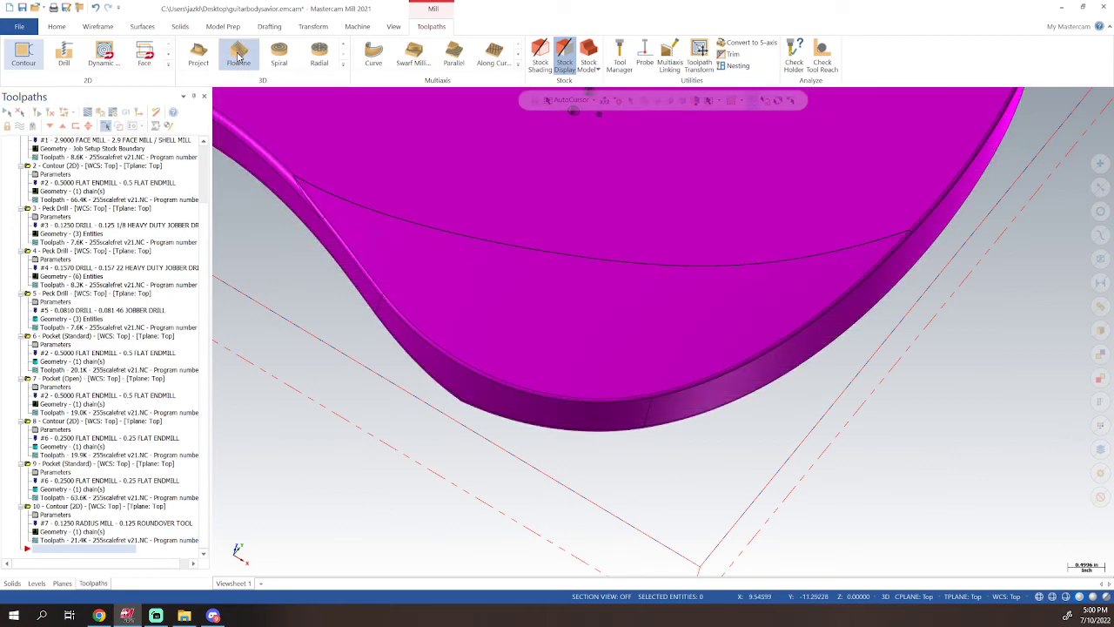
left_click(643, 339)
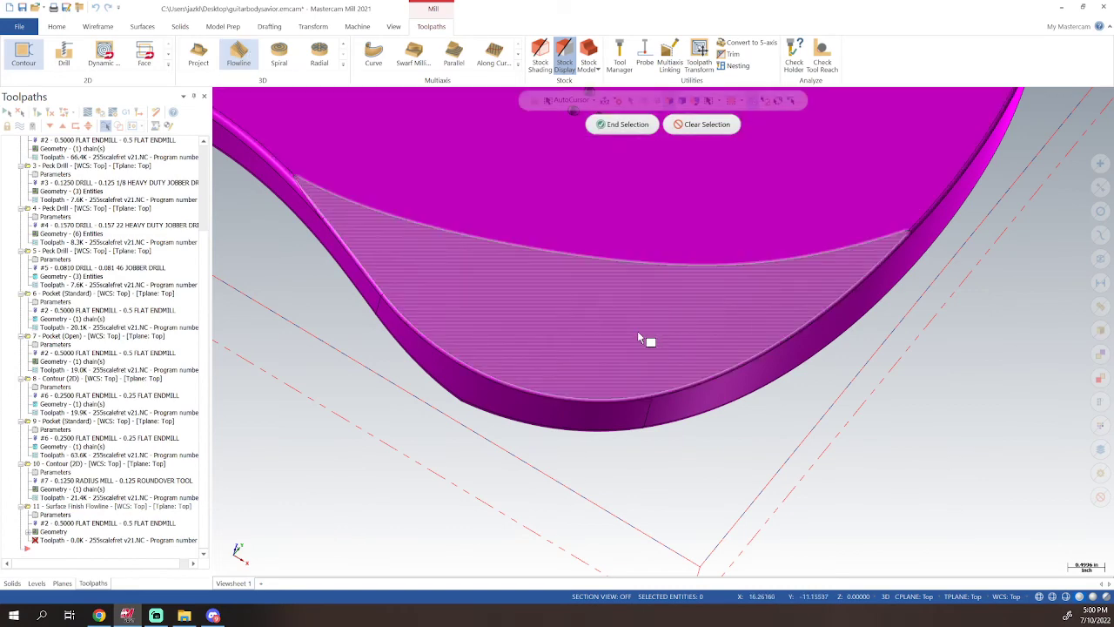
left_click(623, 124)
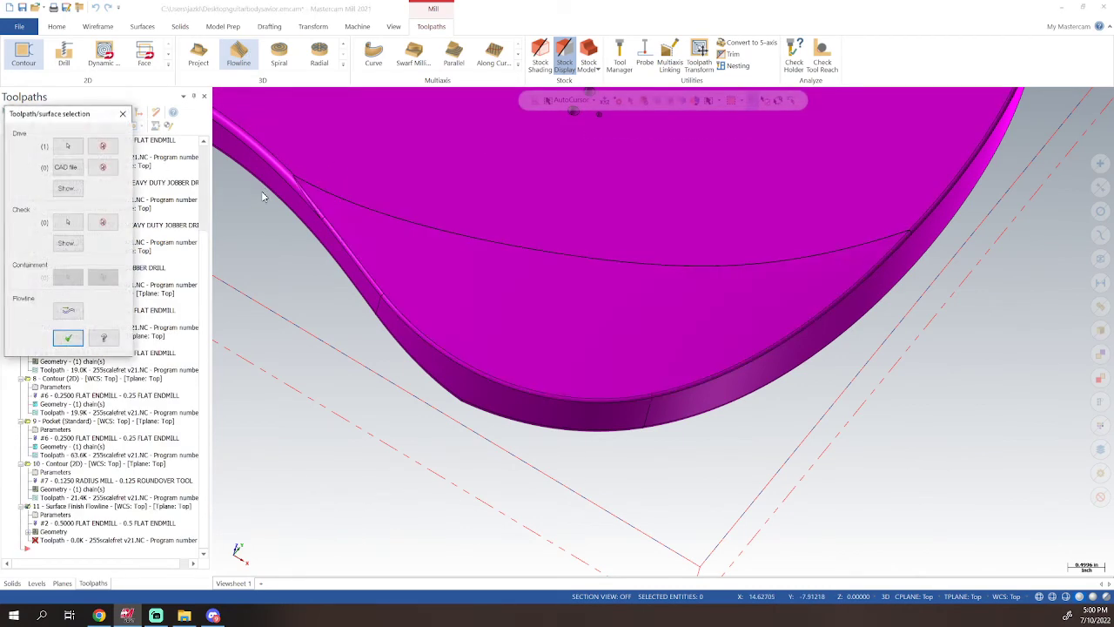
left_click(68, 338)
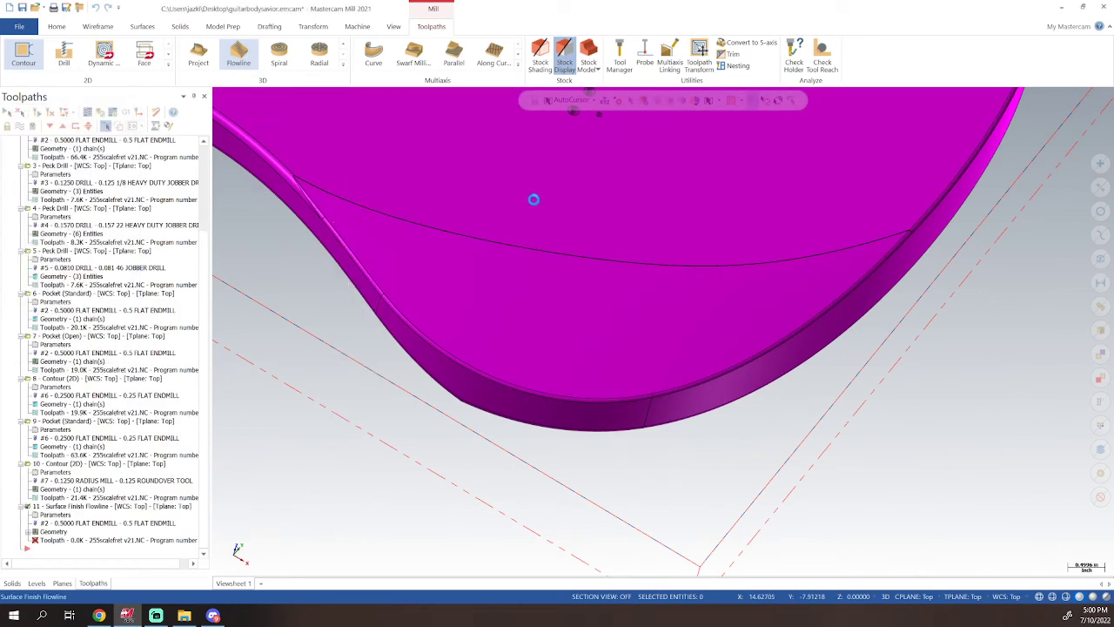
left_click(533, 199)
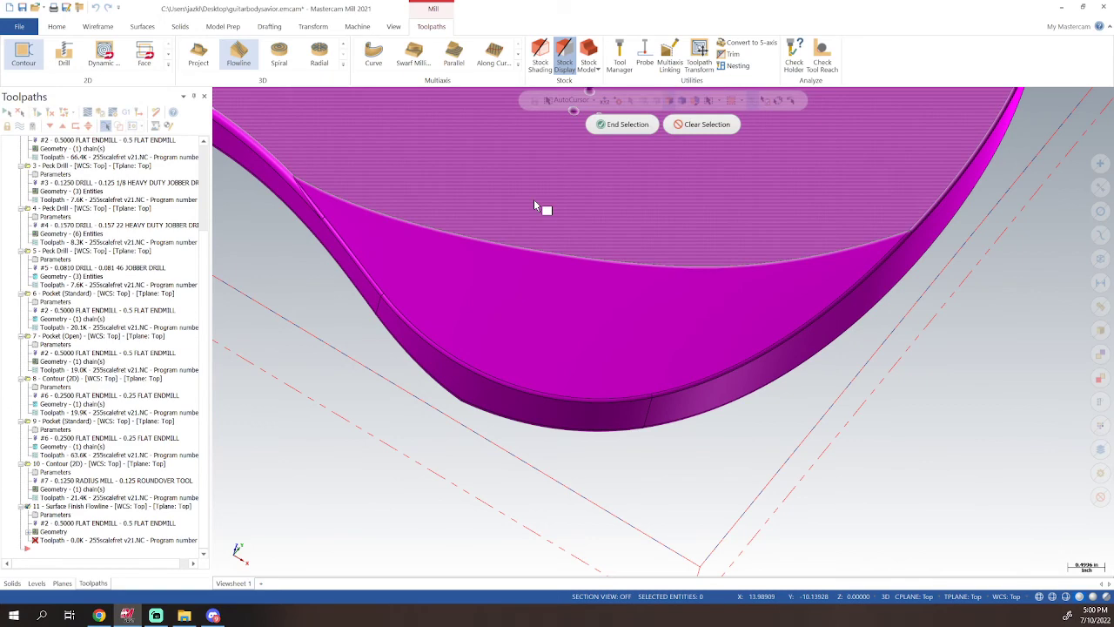
left_click(626, 124)
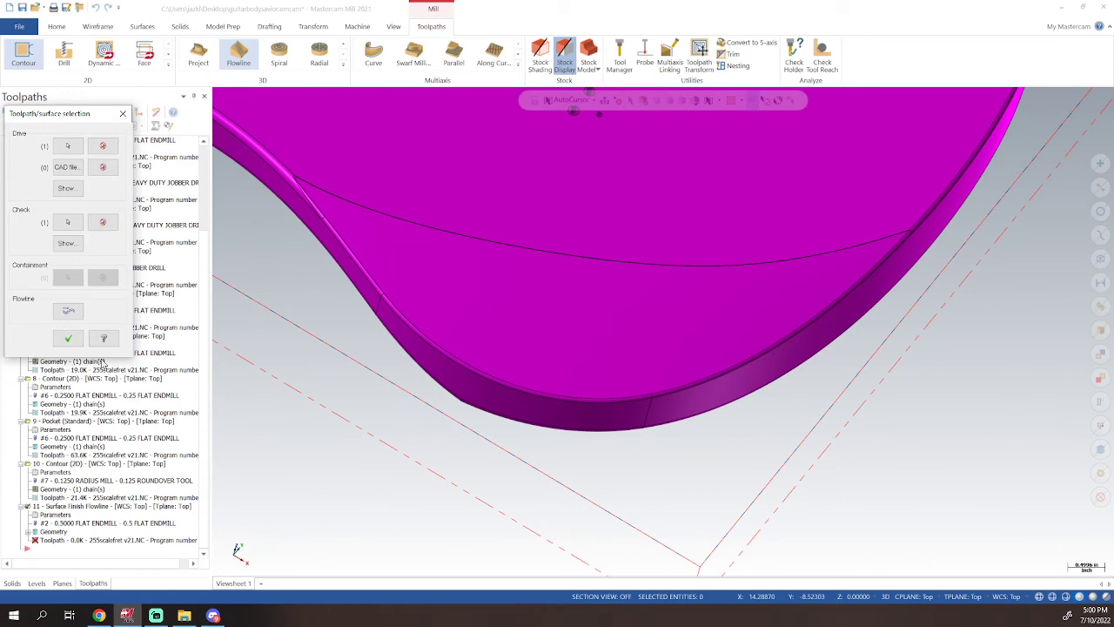
- Flip the flowline cut direction so the passes run lengthwise along the bevel, and accept the flowline data and surface selection
left_click(68, 338)
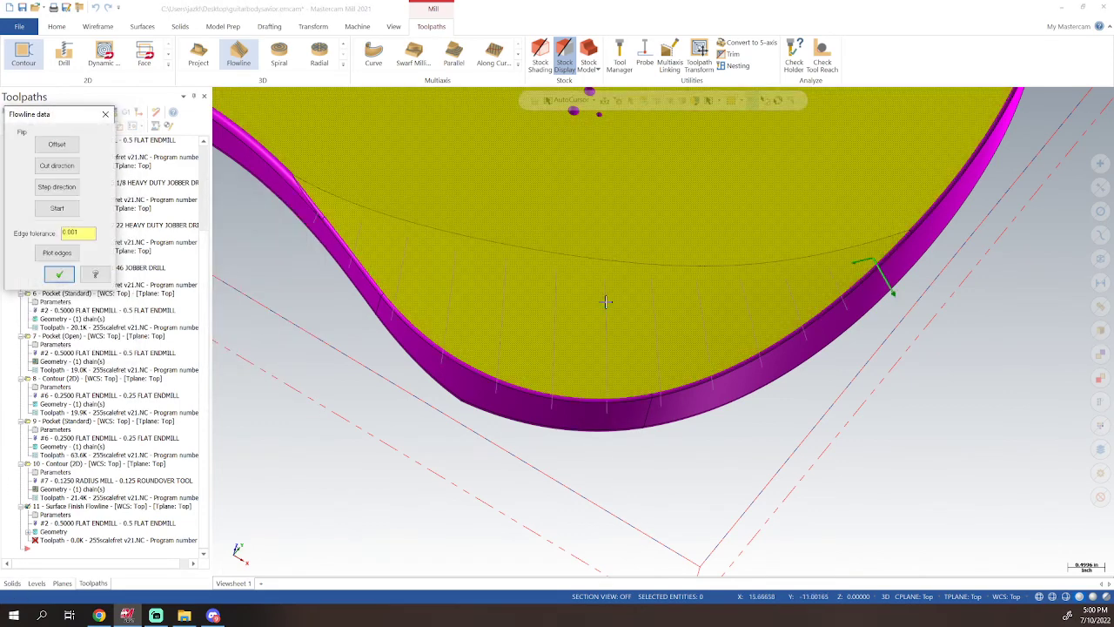
left_click(58, 166)
left_click(58, 272)
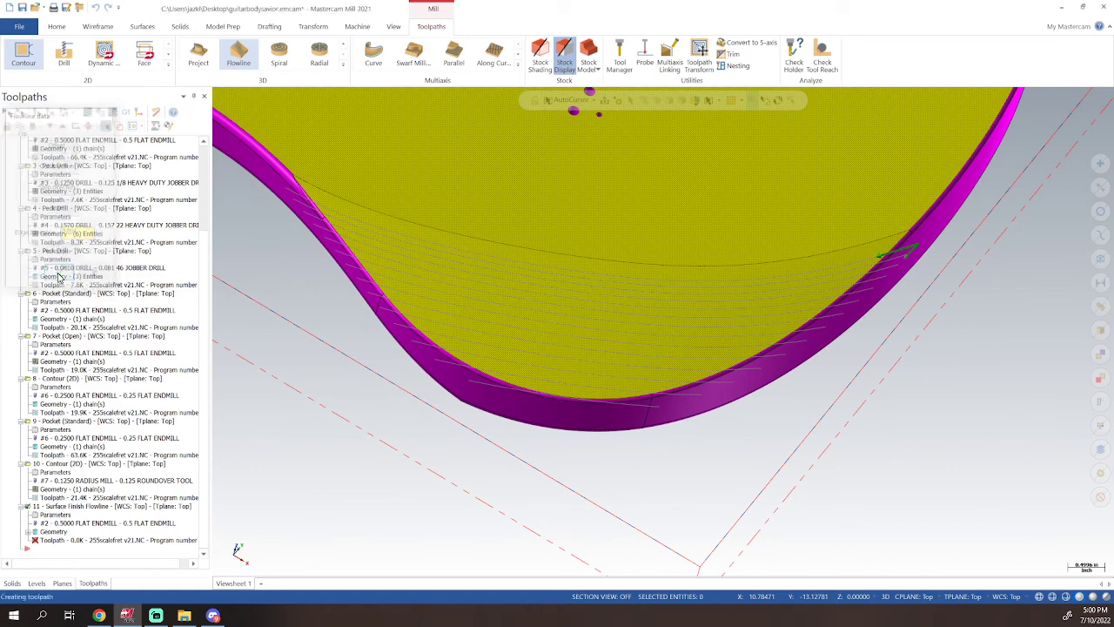
left_click(70, 340)
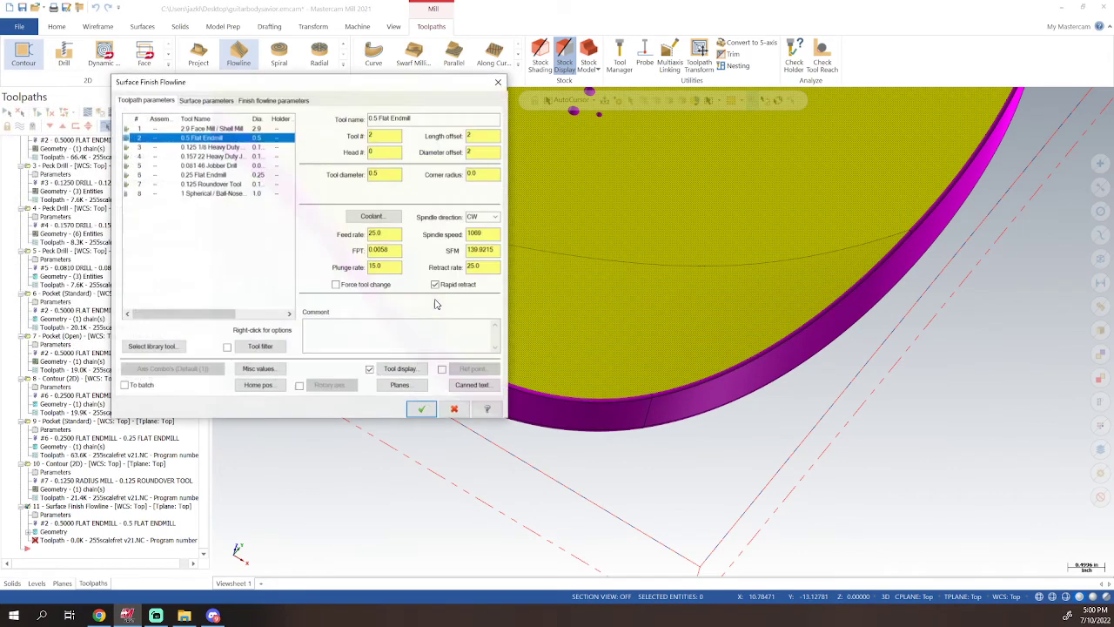
- Assign the 1-inch ball-nosed endmill, tool 8, to the operation with a spindle speed of 8000 and a feed rate of 60
double_click(470, 232)
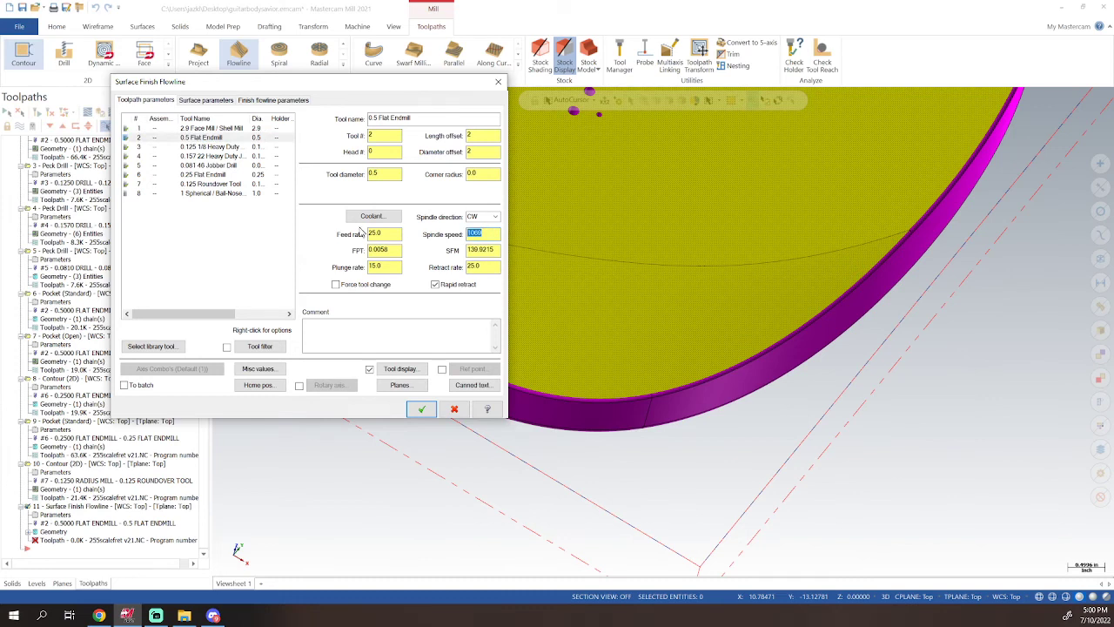
type("800")
key("Return")
left_click(183, 193)
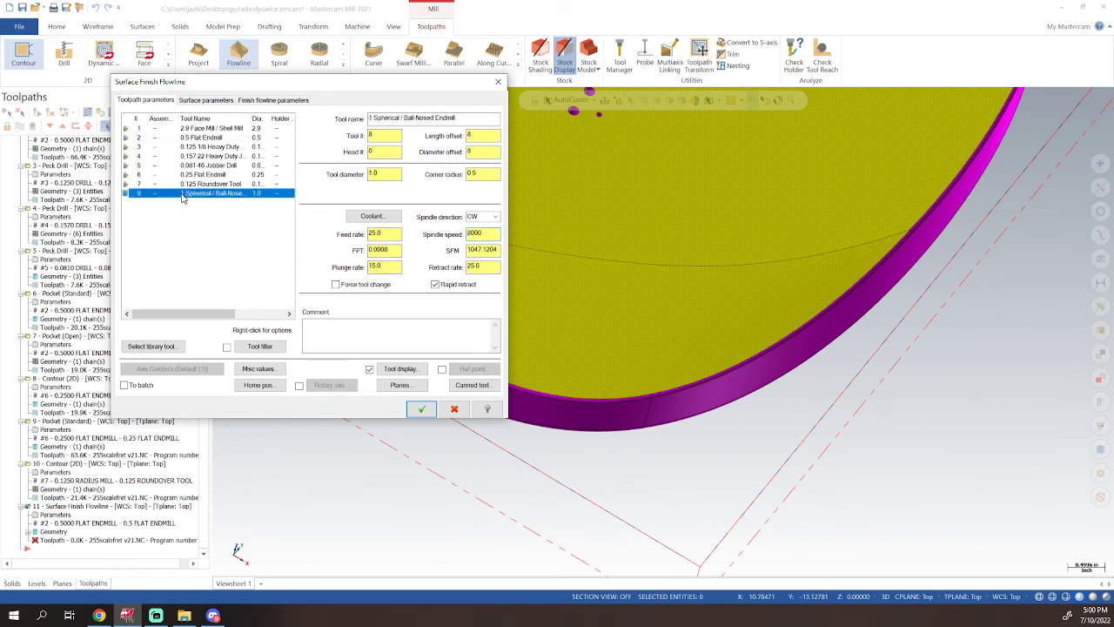
left_click(391, 234)
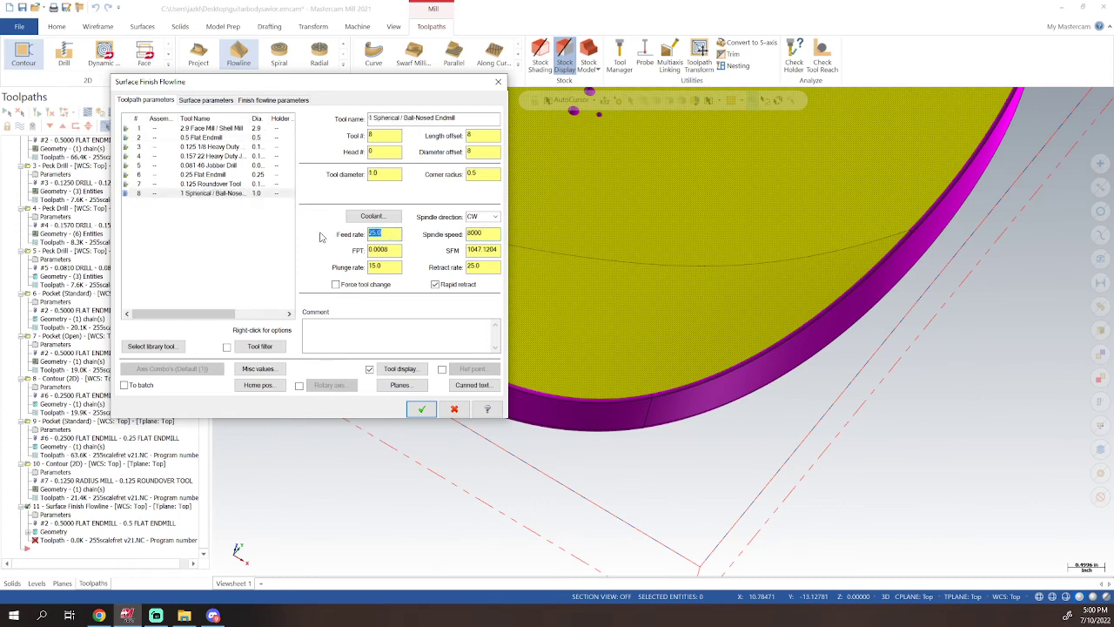
type("50")
key("Return")
- Switch the flowline stepover control to Distance and set the stepover to 0.0625
left_click(277, 100)
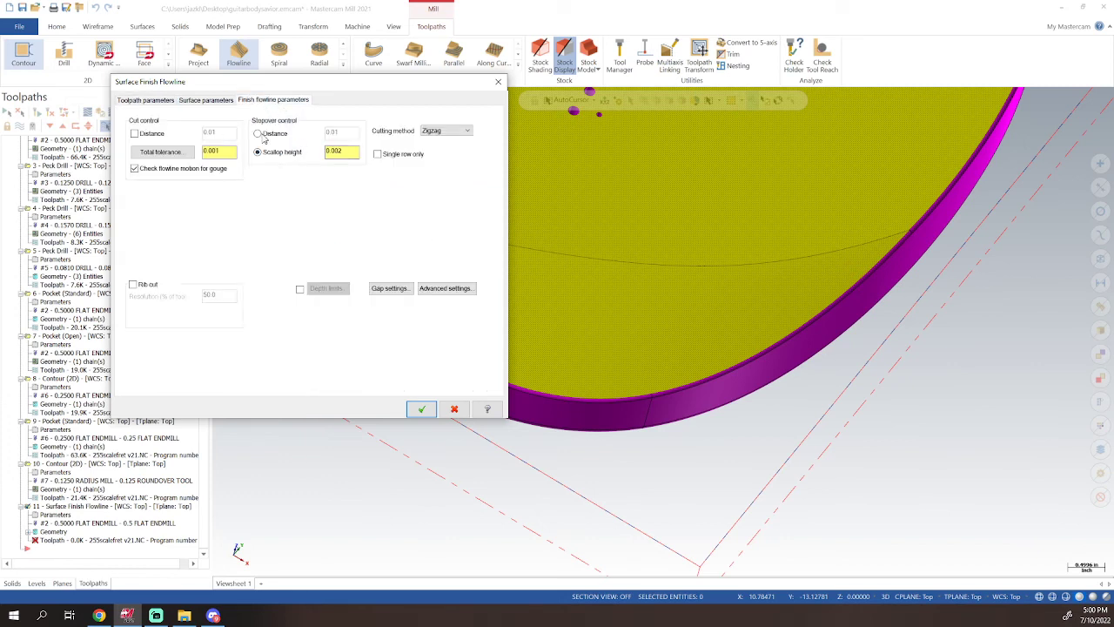
left_click(263, 135)
type("0625")
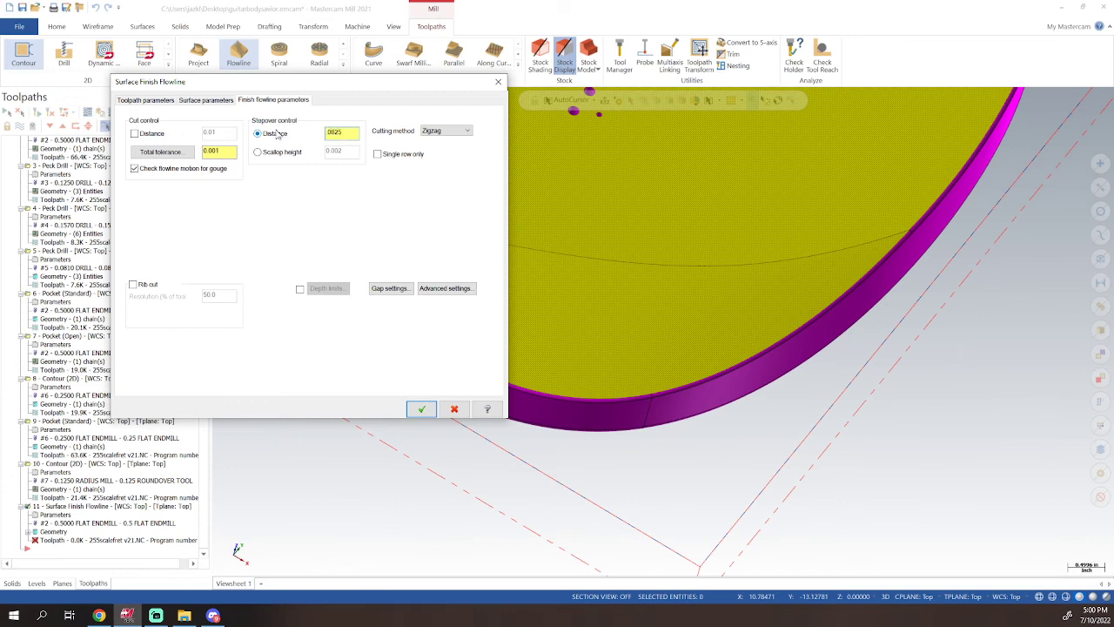
- Check the surface and tool parameters, generate the flowline toolpath, and acknowledge the identical stock-to-leave warning
left_click(209, 101)
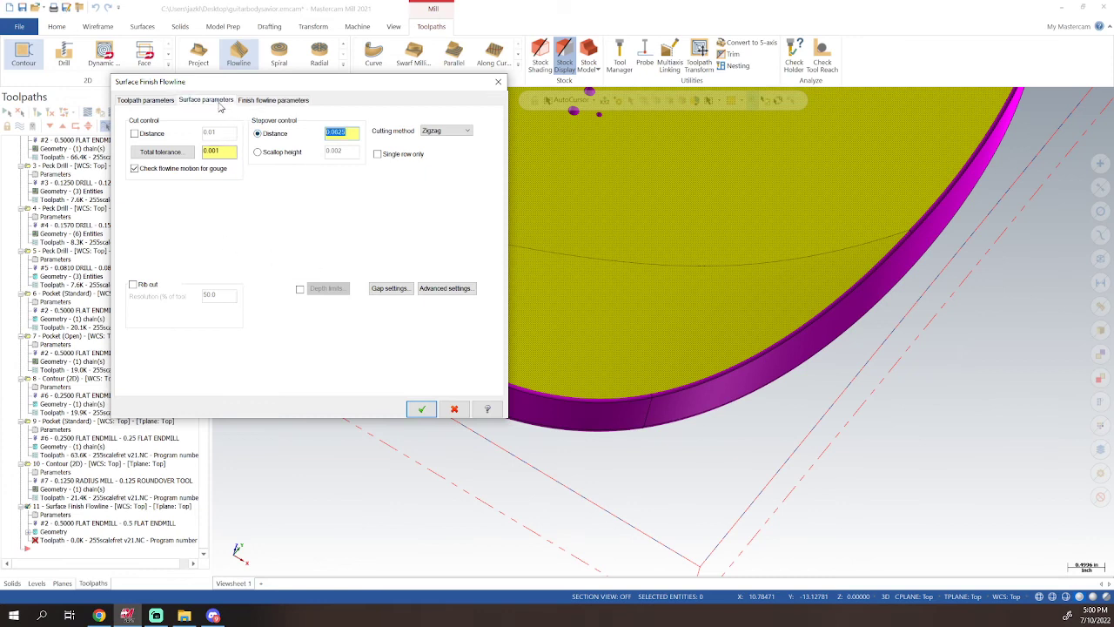
left_click(428, 165)
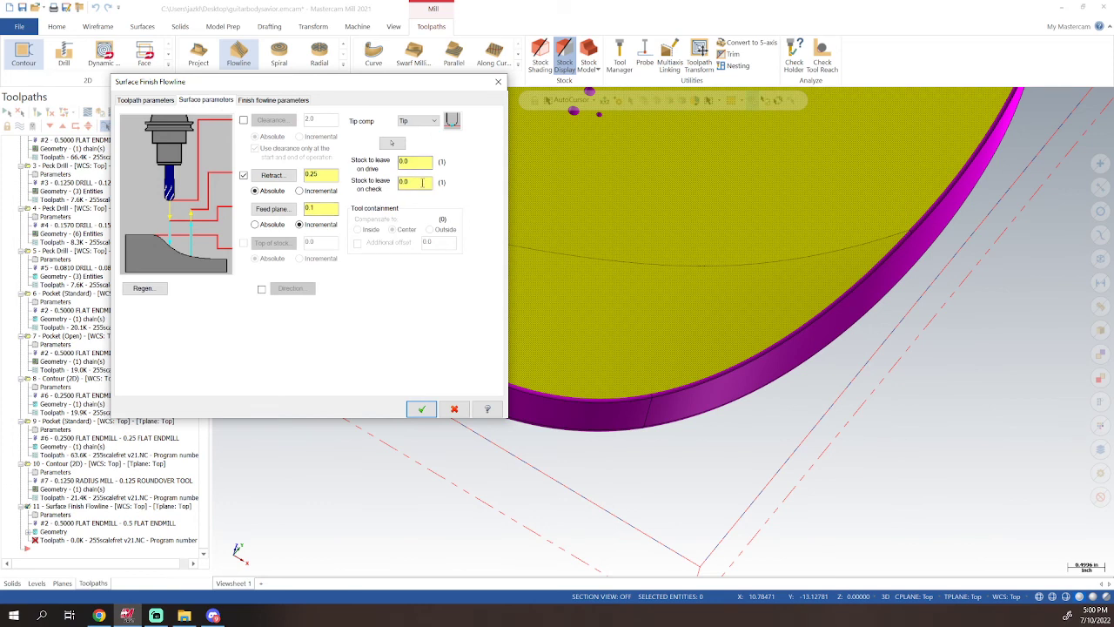
left_click(149, 100)
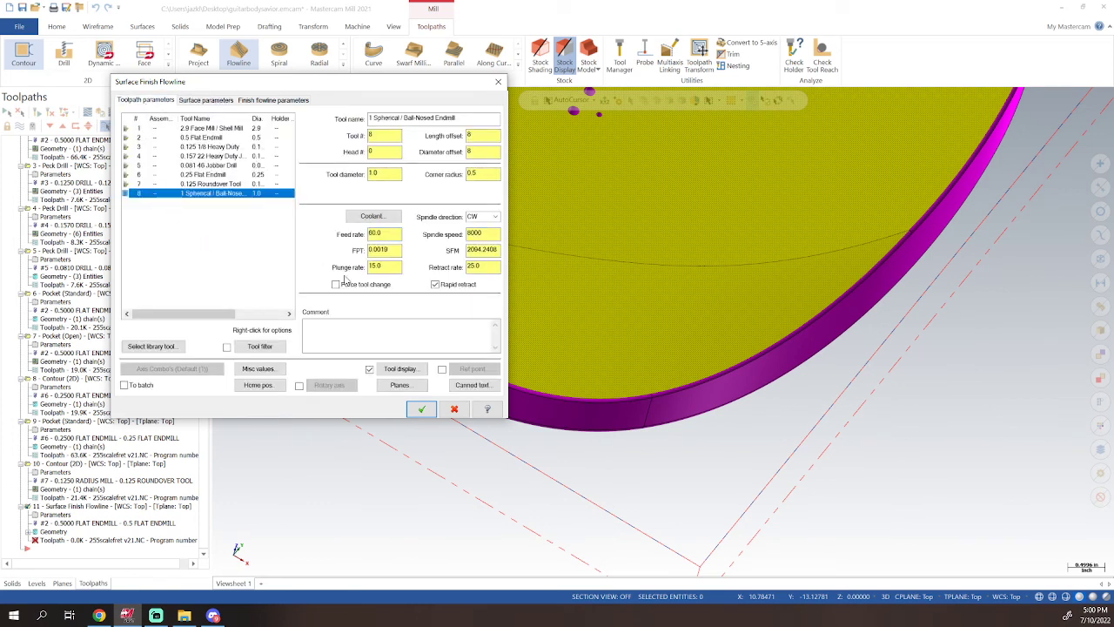
left_click(418, 409)
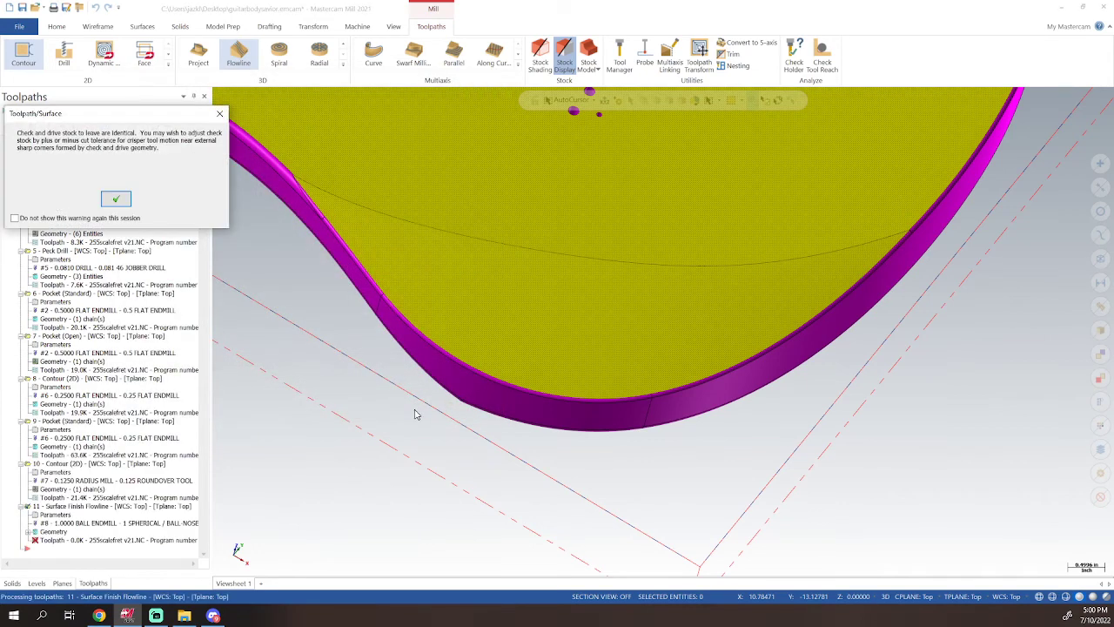
left_click(114, 200)
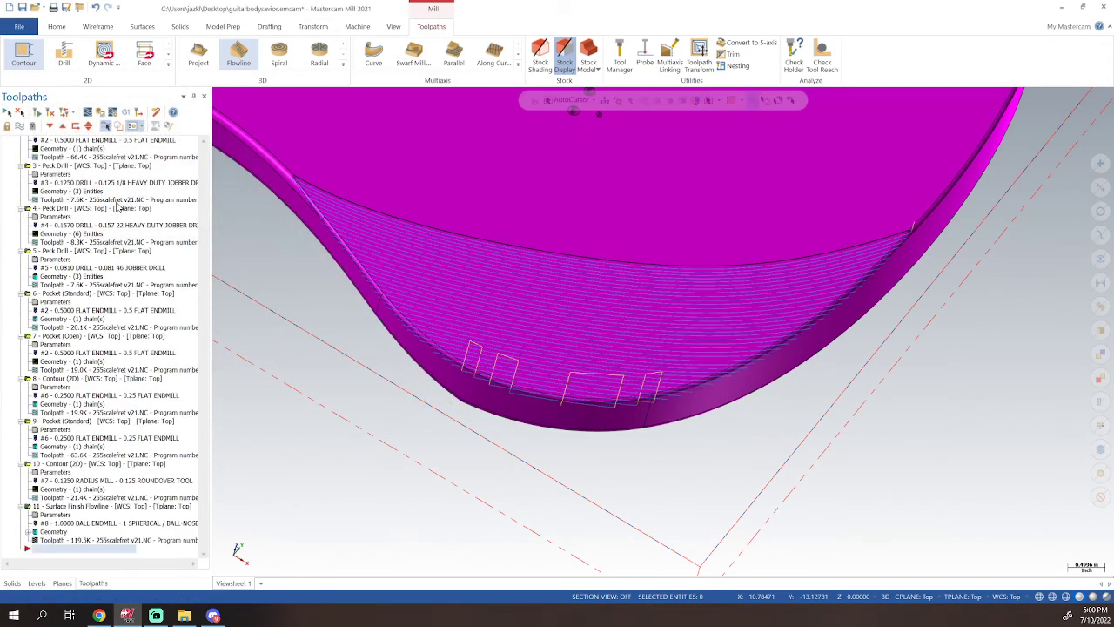
- Inspect the flowline passes on the bevel, select all operations in Toolpath Group-1, and save the file
scroll(599, 368, "down", 1)
scroll(598, 368, "up", 2)
middle_click_drag(598, 368, 573, 302, "shift")
scroll(573, 303, "down", 10)
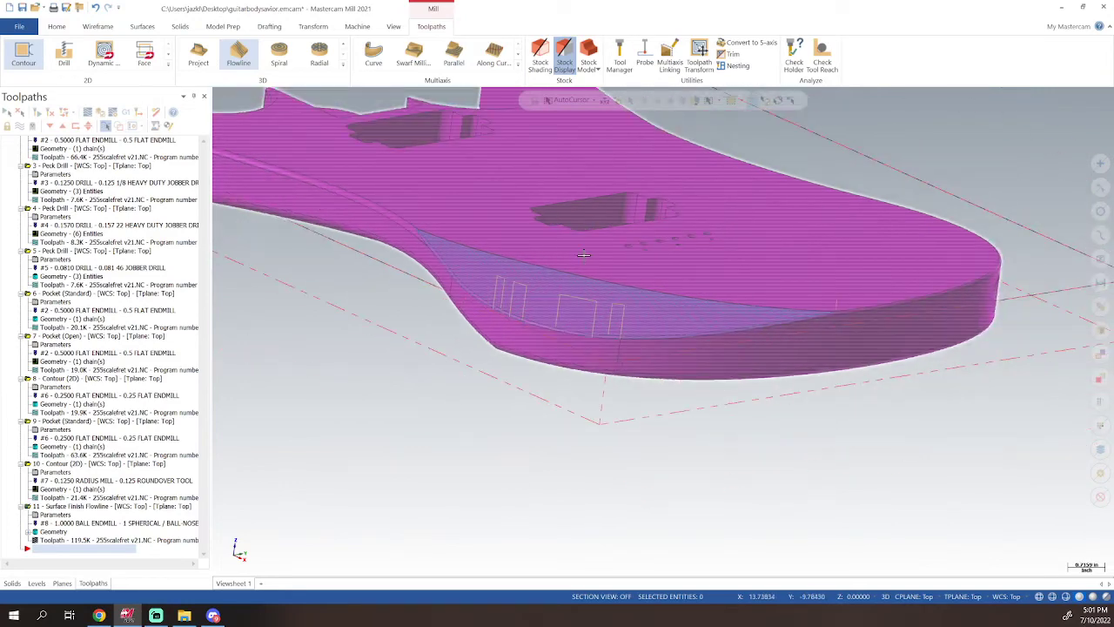
middle_click_drag(582, 255, 523, 326)
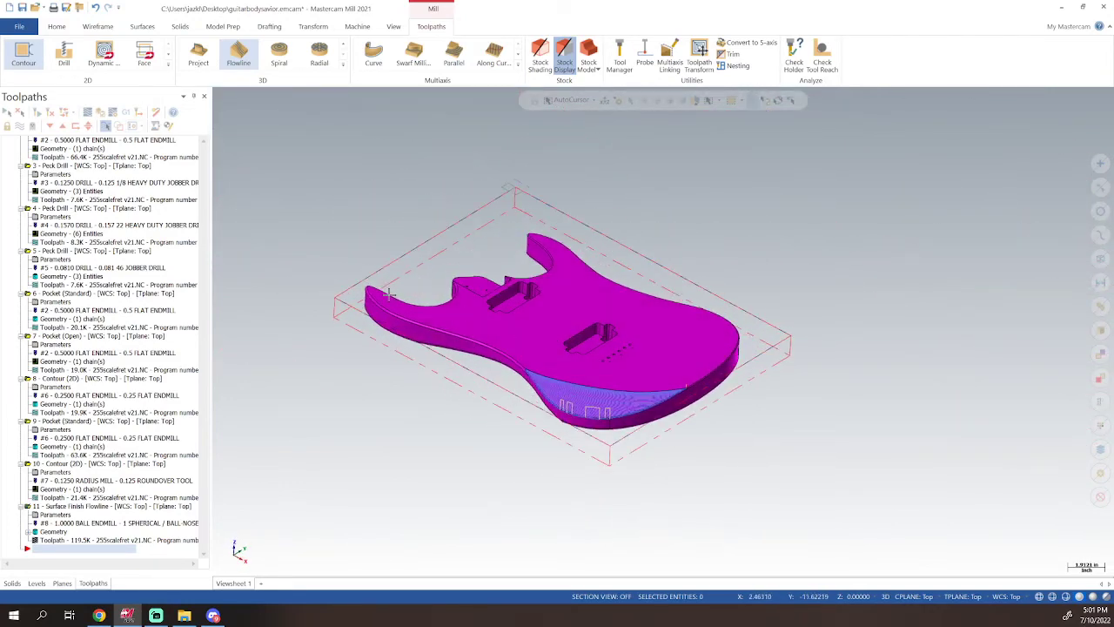
scroll(188, 297, "up", 2)
scroll(188, 297, "up", 3)
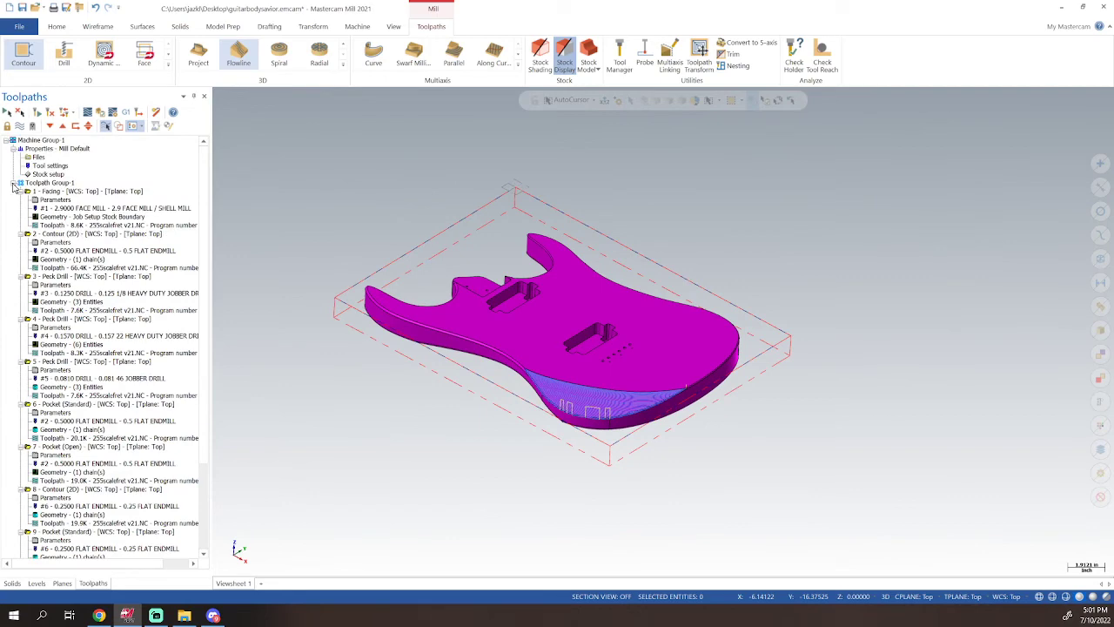
left_click(75, 184)
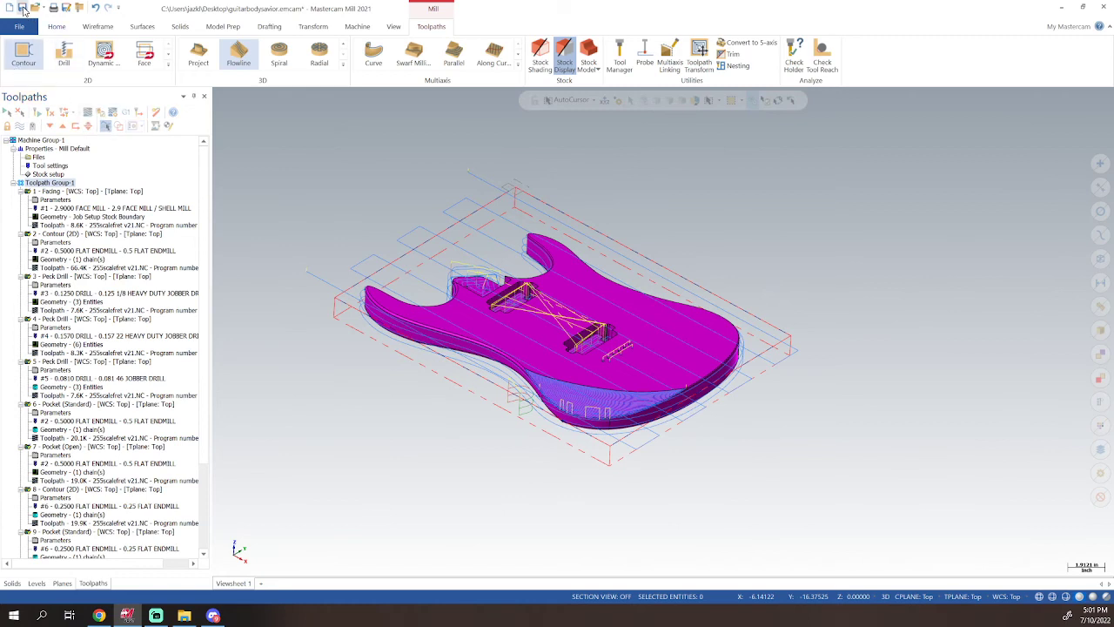
left_click(23, 8)
left_click(15, 185)
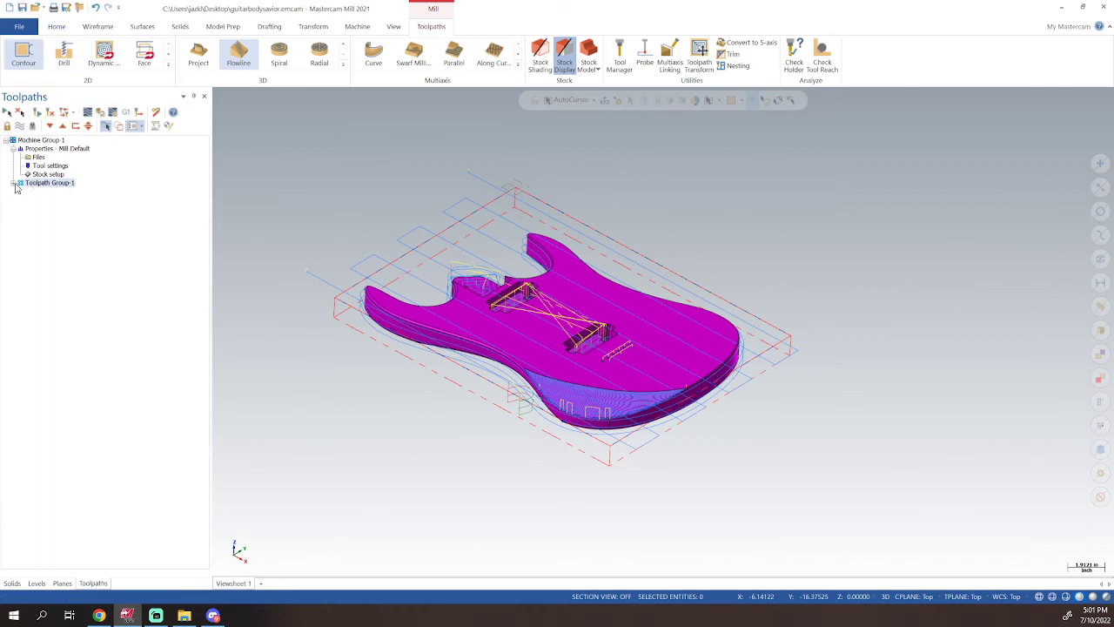
- Open the simulator options and display the machine simulation settings
left_click(355, 29)
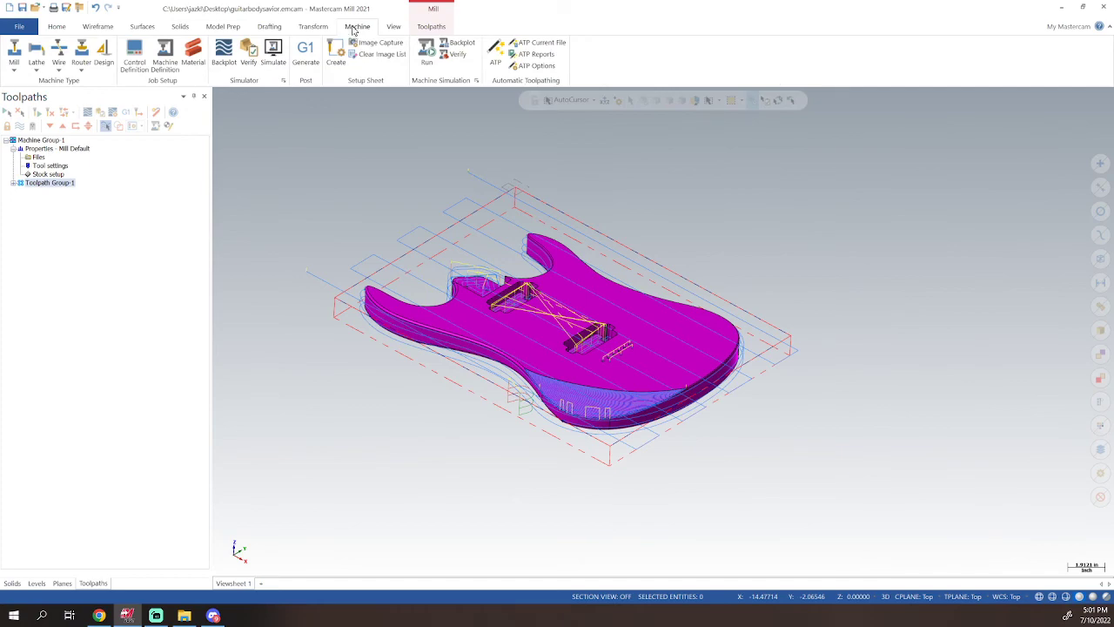
left_click(283, 80)
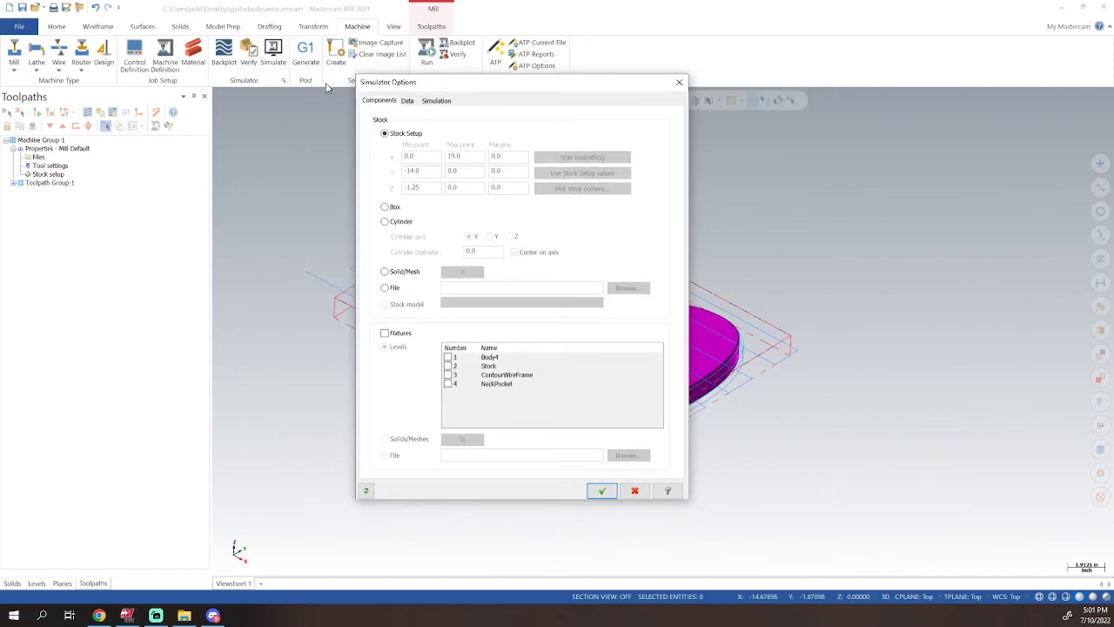
left_click(441, 102)
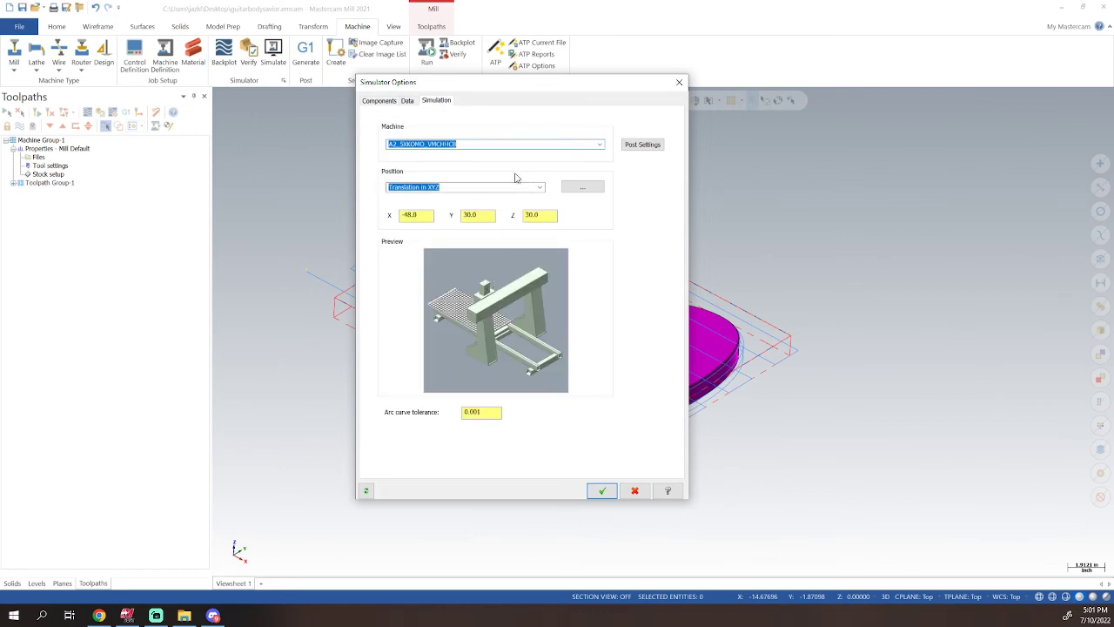
- Try the 1_3AXGEN_VMC, 4_5AXGEN_VMCTTBC, Horiz4Front and 3_4AXGEN_HMCTB simulation machines and compare their previews
left_click(600, 145)
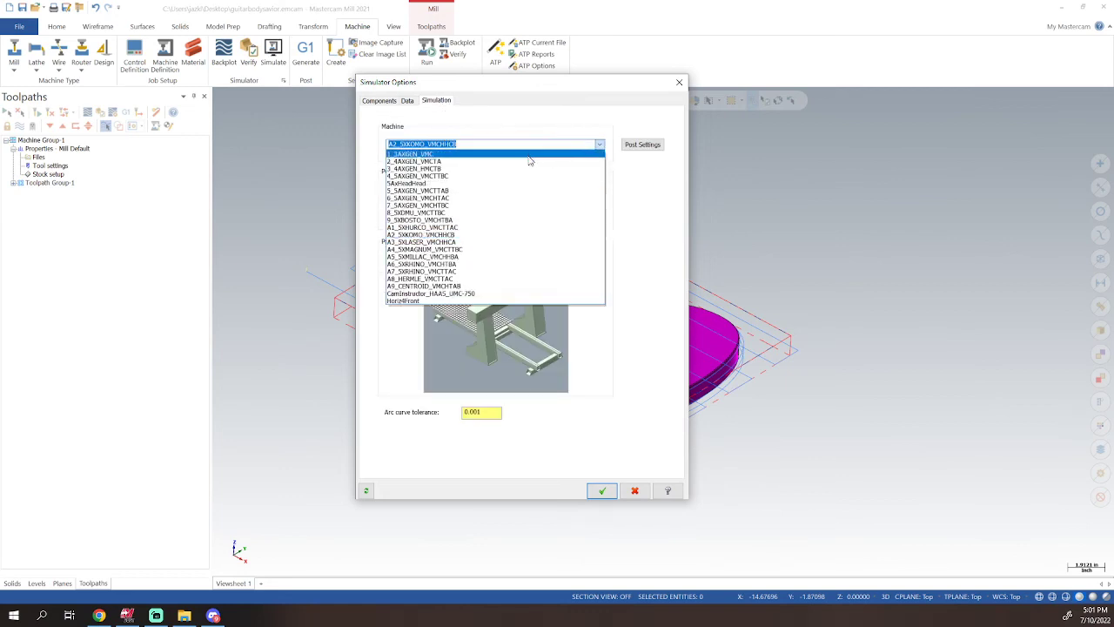
left_click(509, 154)
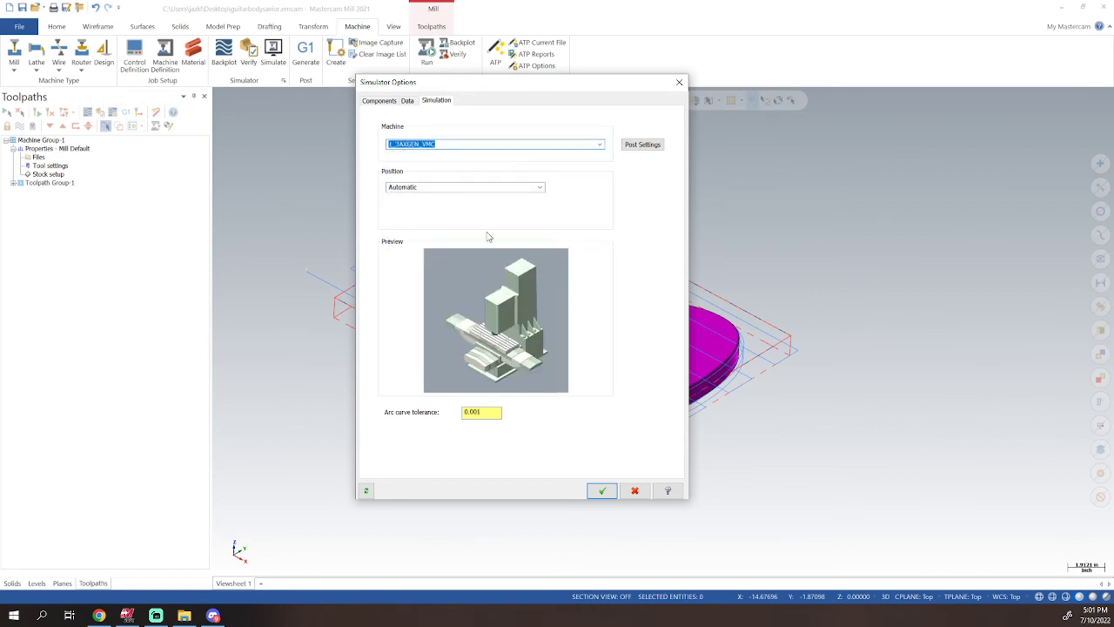
left_click(600, 144)
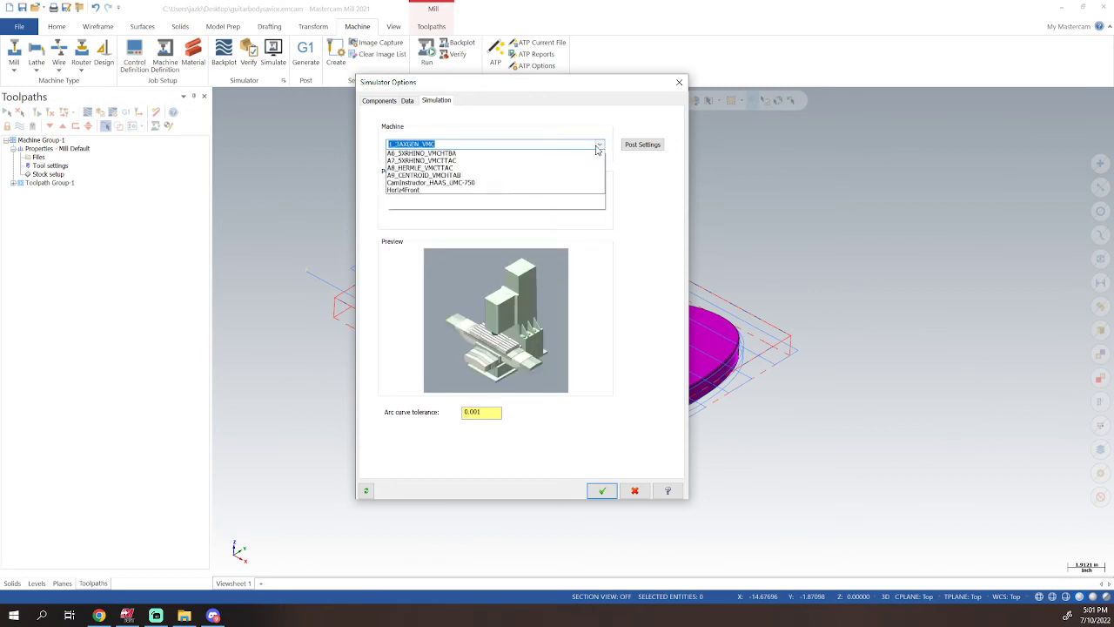
left_click(462, 182)
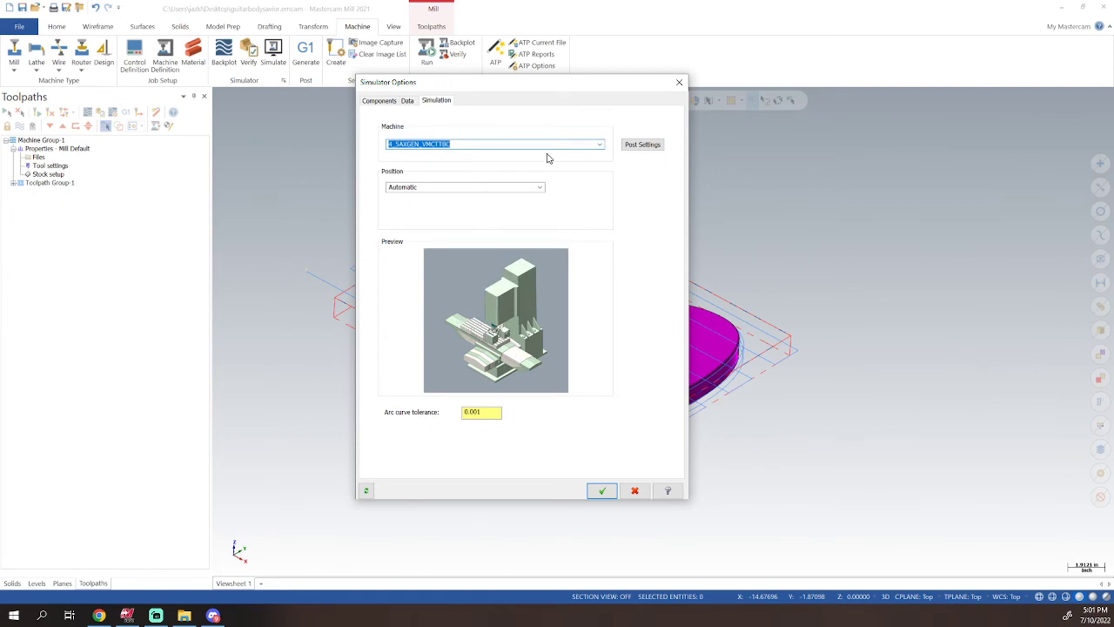
left_click(600, 145)
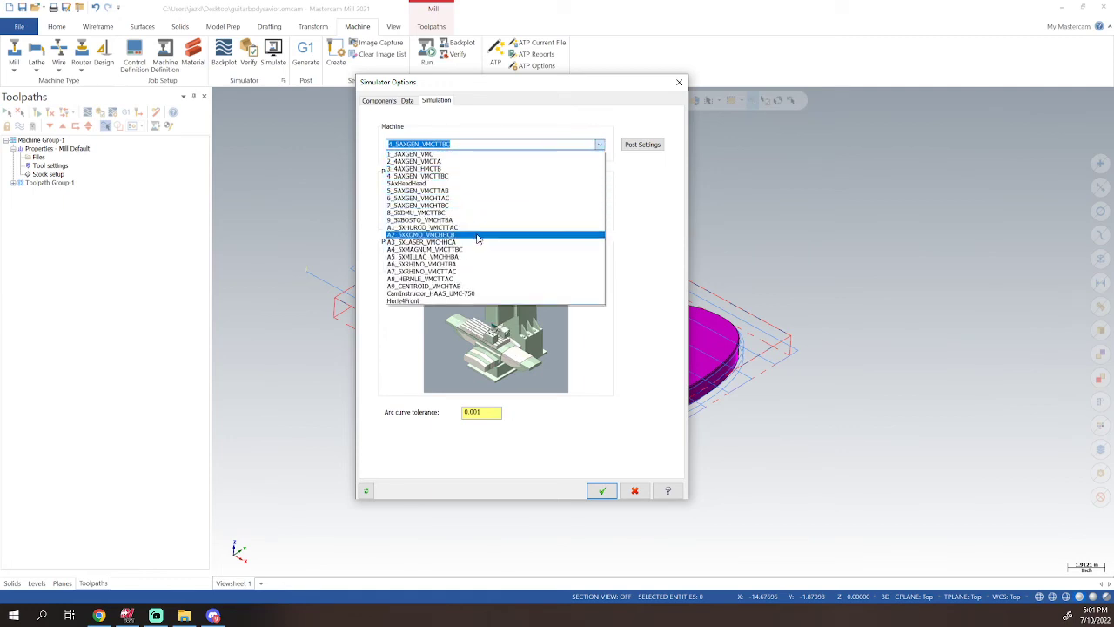
left_click(486, 302)
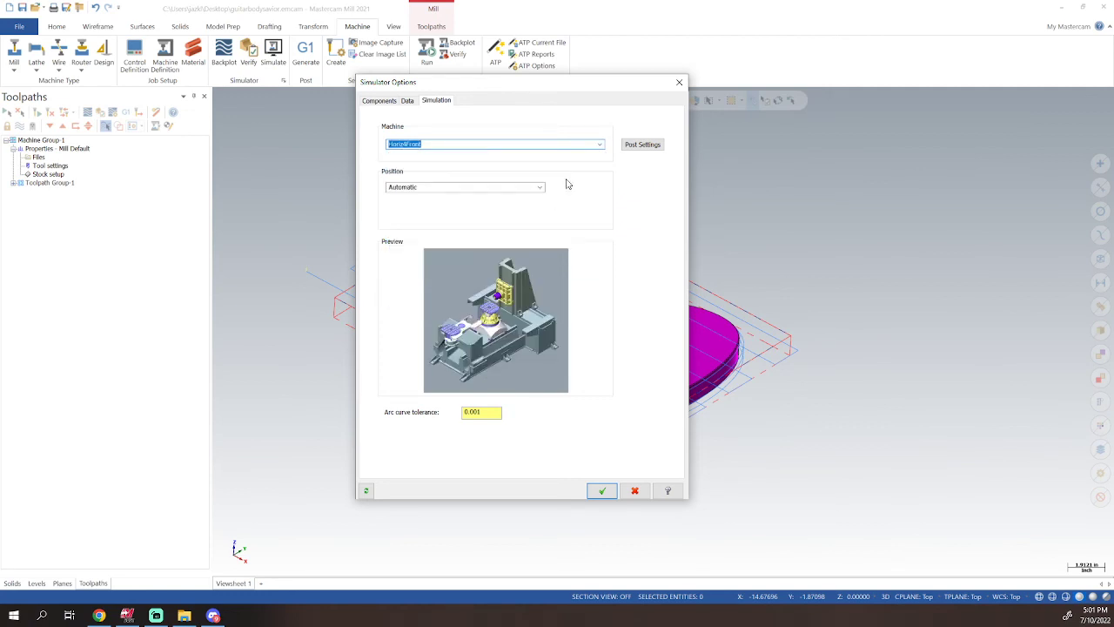
left_click(600, 145)
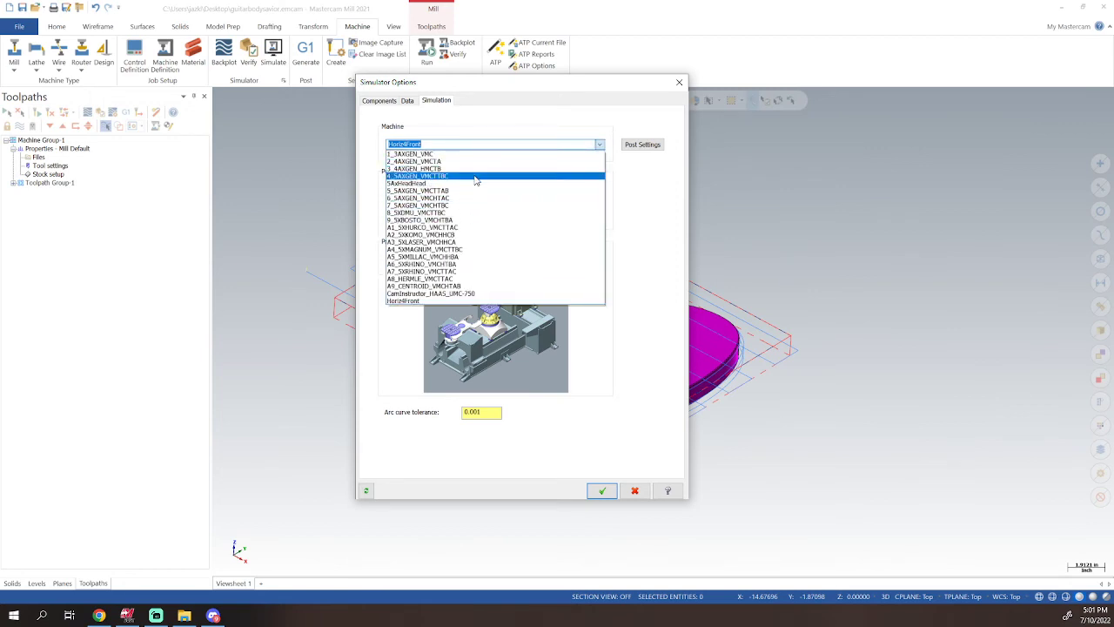
left_click(476, 169)
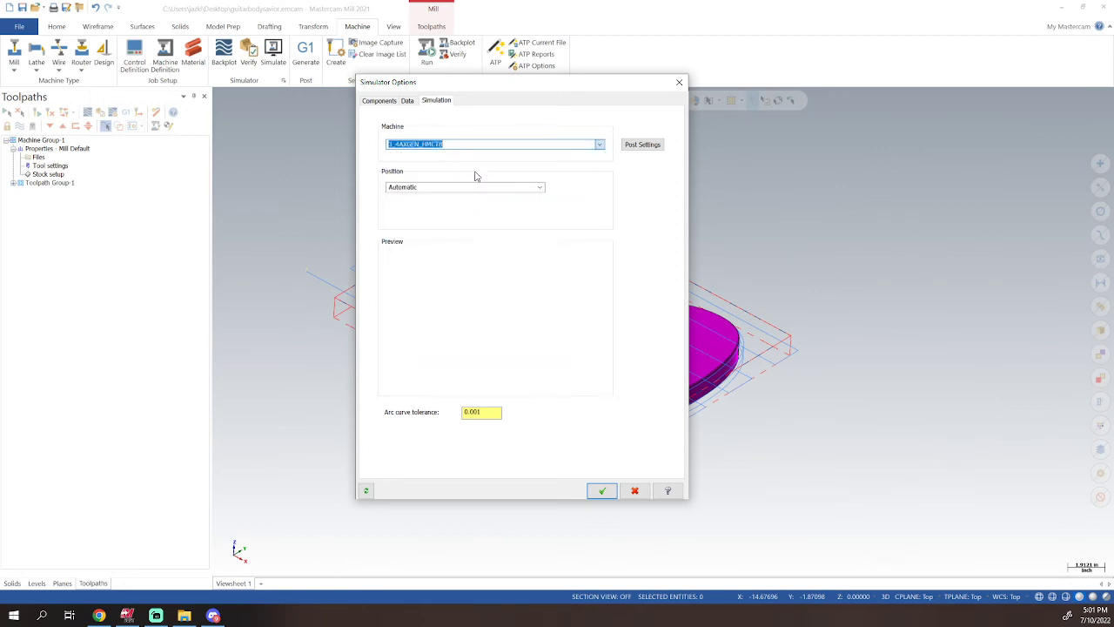
- Try the 6_5AXGEN_VMCHTAC, 7_5AXGEN_VMCHTBC, 8_5XDMU_VMCTTBC and 9_5XBOSTO_VMCHTBA simulation machines and compare their previews
left_click(599, 145)
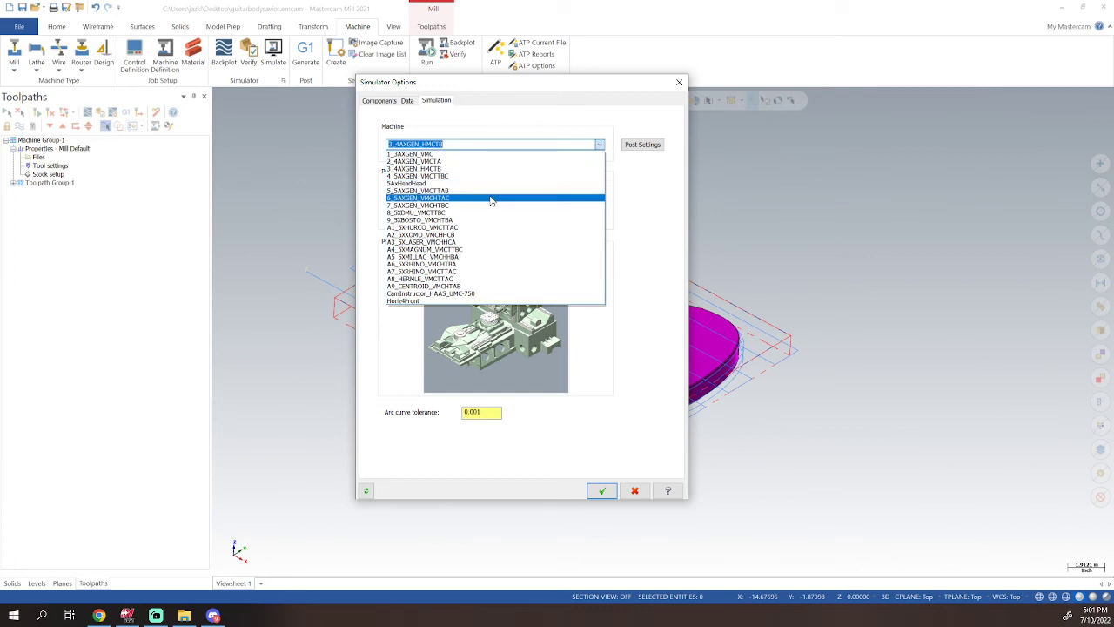
left_click(491, 199)
left_click(599, 144)
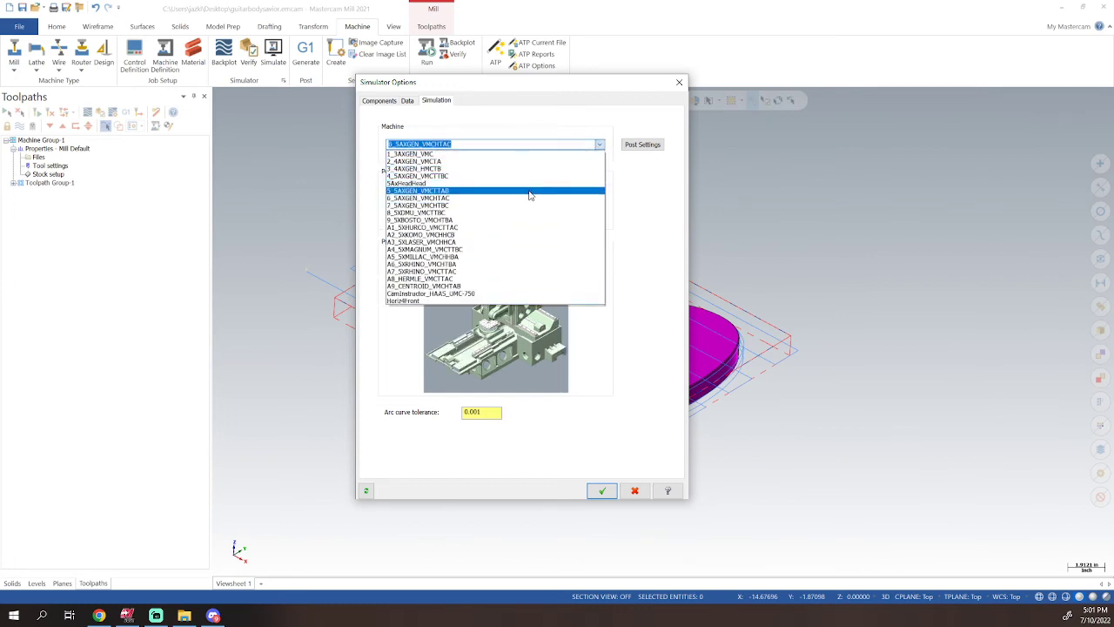
left_click(531, 200)
left_click(599, 145)
left_click(534, 213)
left_click(600, 145)
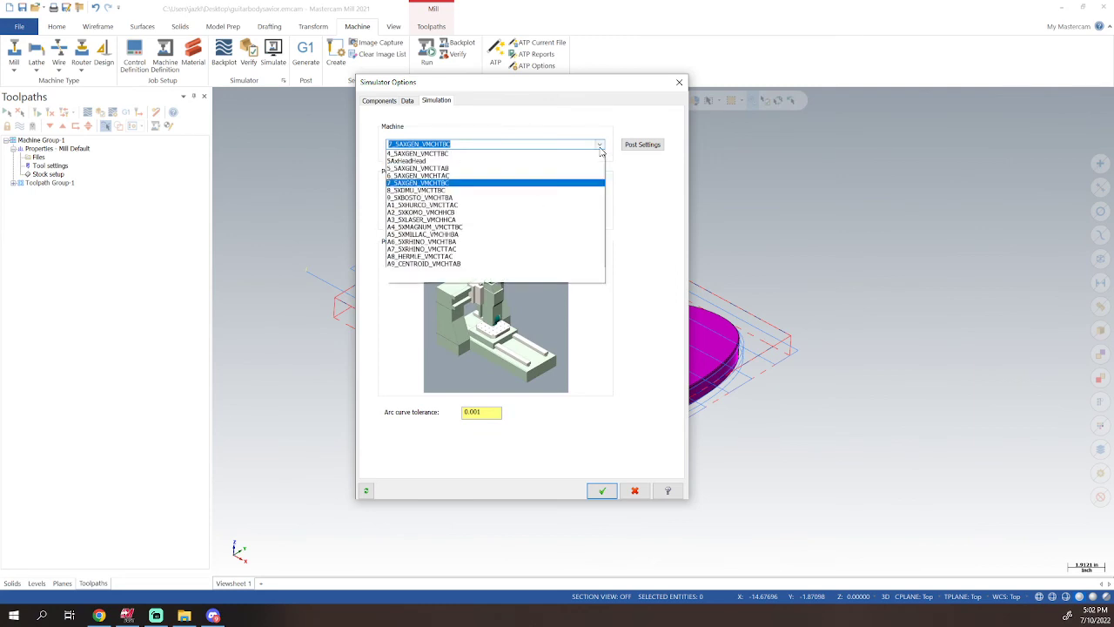
left_click(507, 214)
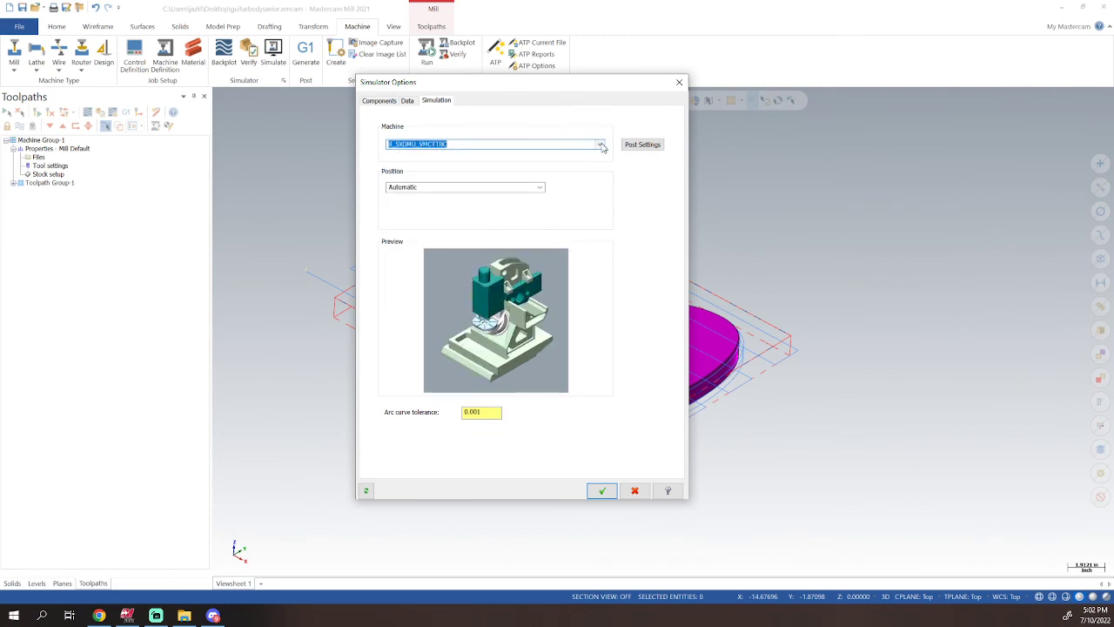
left_click(600, 145)
left_click(489, 221)
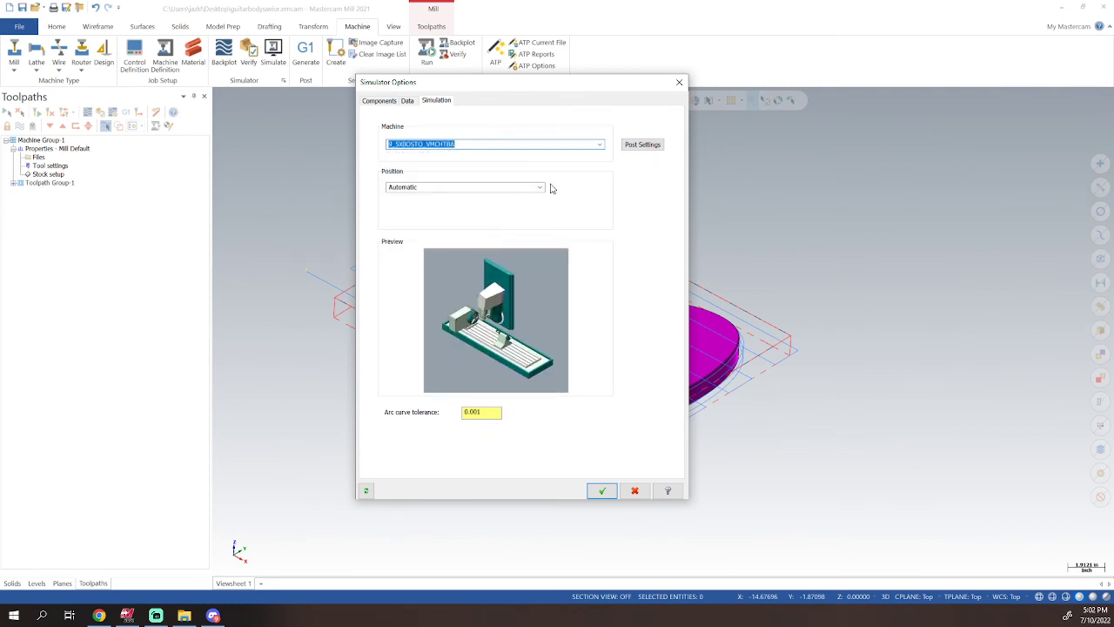
- Choose the A2_5XKOMO_VMCHHCB simulation machine and set its position mode to Translation in XYZ
left_click(600, 145)
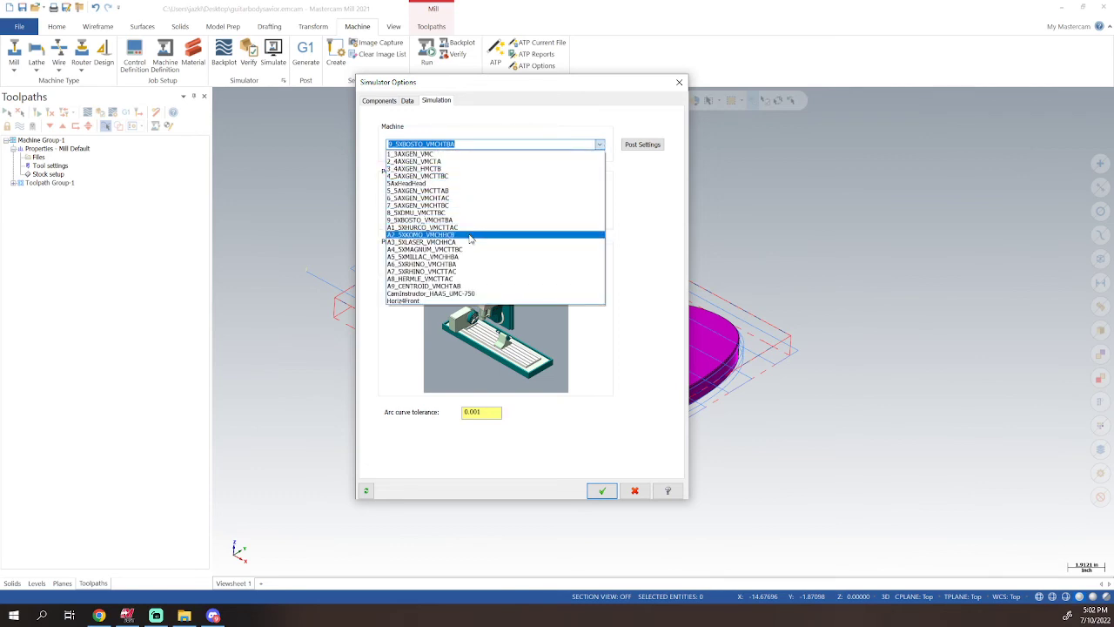
left_click(470, 235)
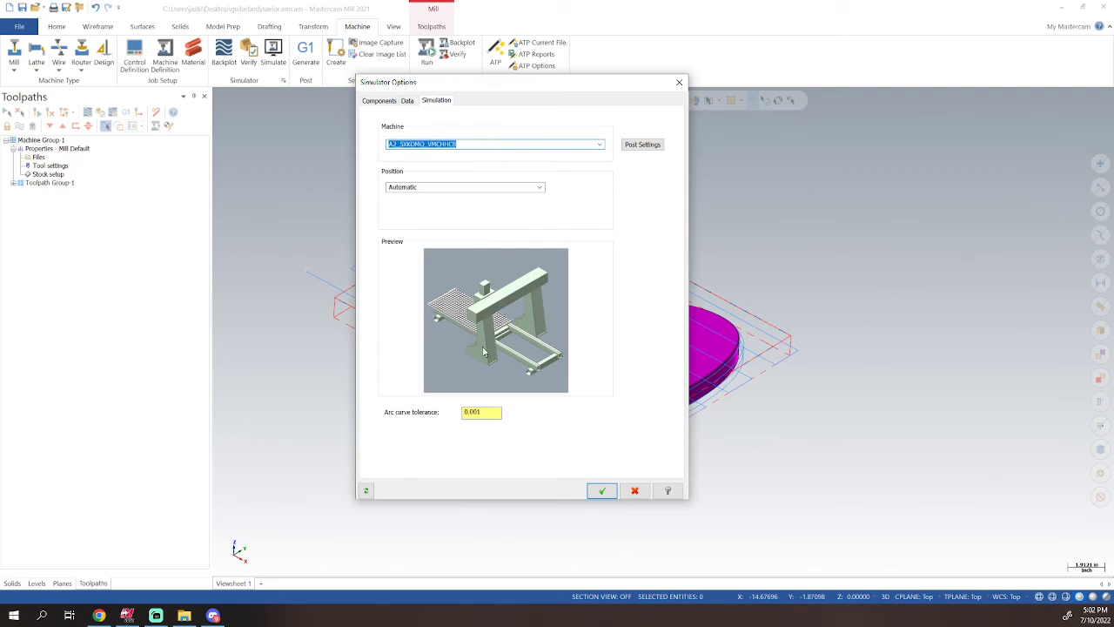
left_click(407, 101)
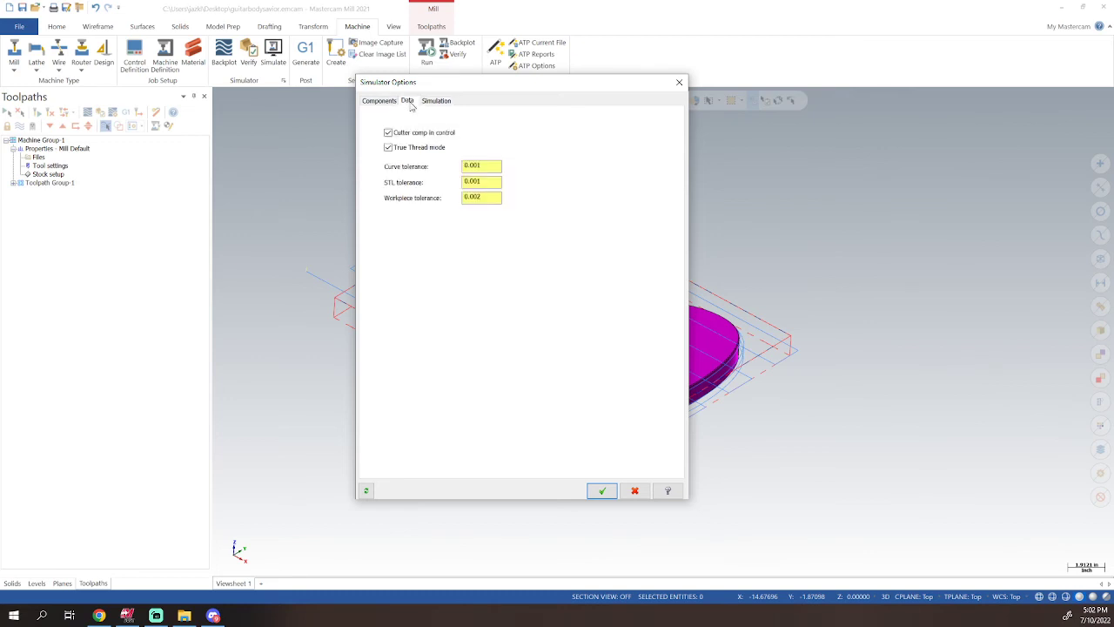
left_click(436, 101)
left_click(482, 187)
left_click(537, 189)
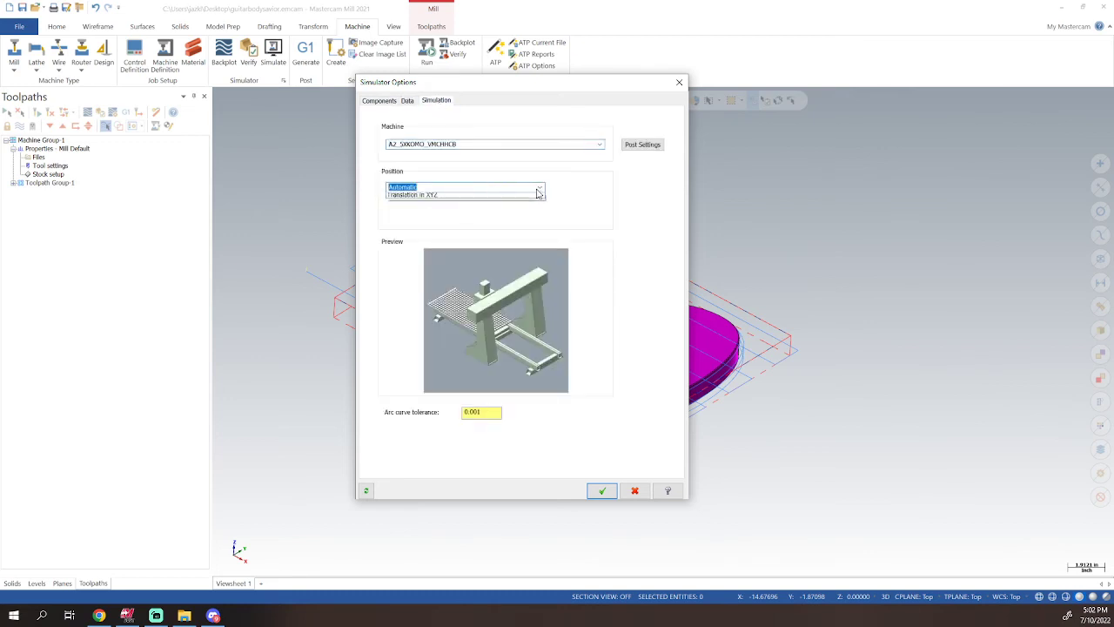
left_click(539, 189)
left_click(541, 188)
left_click(458, 205)
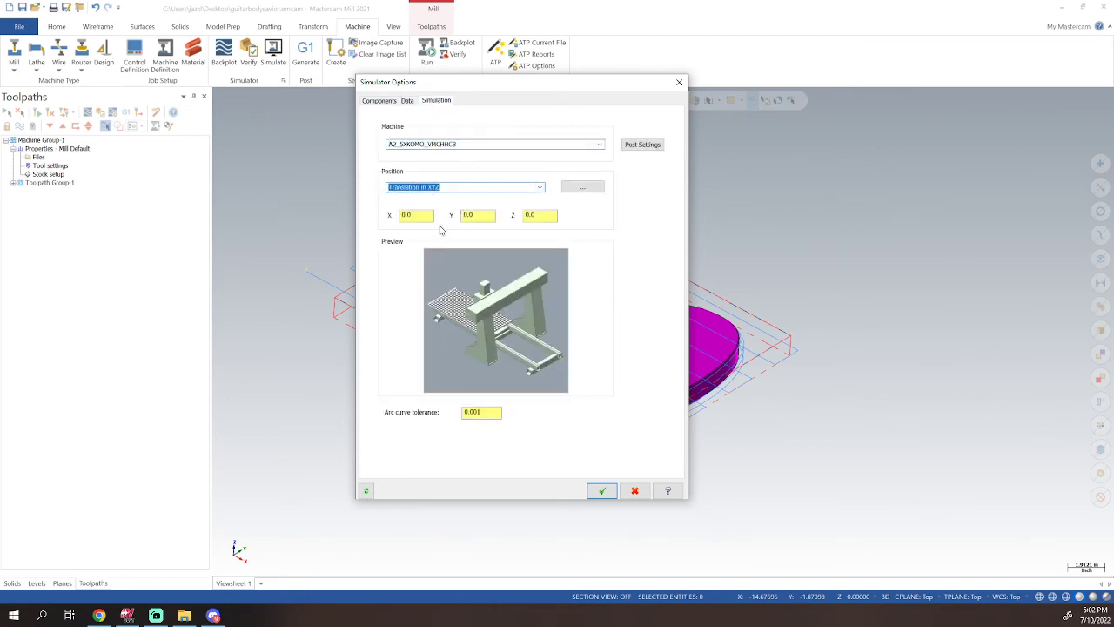
- Set the part translation to X 36, Y -12 and Z 2 and accept the simulator options
left_click(419, 217)
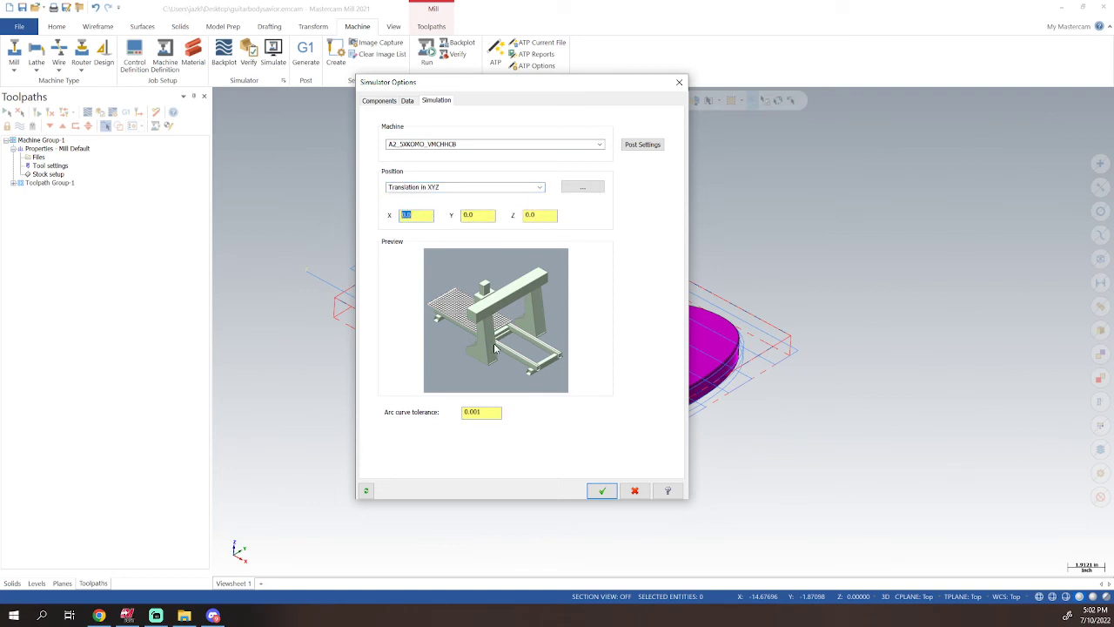
type("3")
type("-")
type("12")
key("Tab")
type("2")
left_click(600, 492)
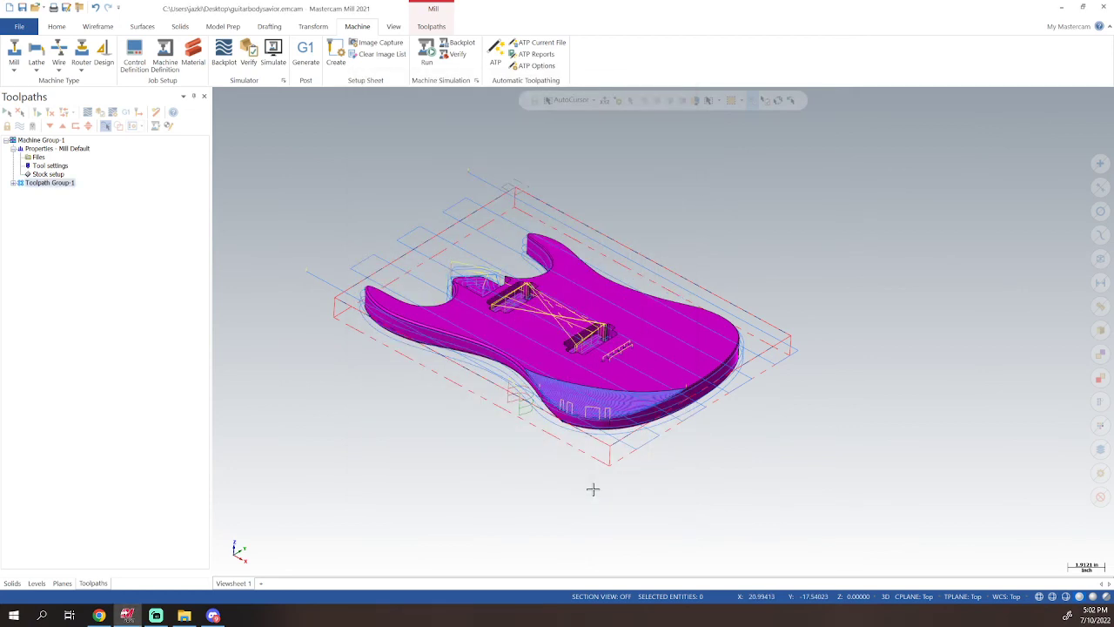
- Launch the machine simulation, examine where the stock sits relative to the machine table, and close the simulator
left_click(274, 56)
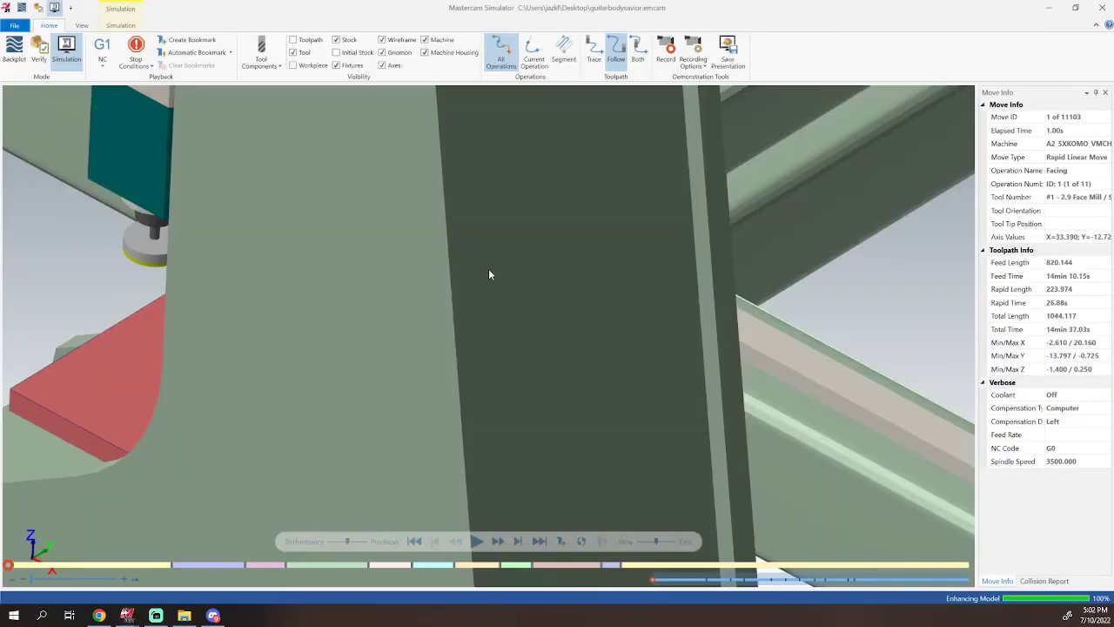
scroll(444, 313, "down", 5)
scroll(401, 319, "down", 6)
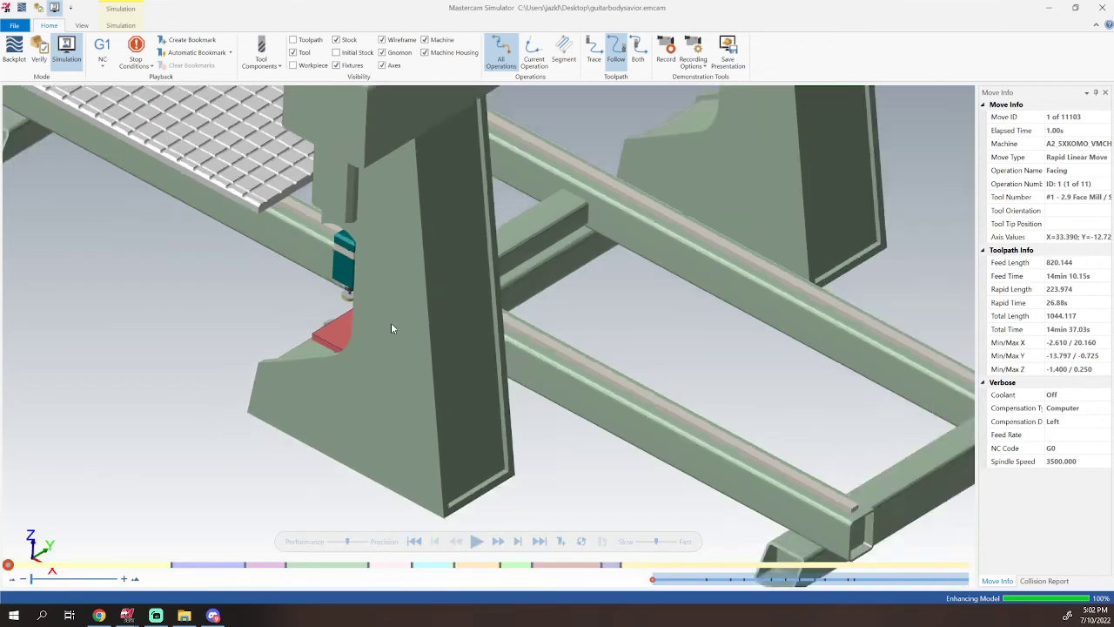
middle_click_drag(414, 366, 463, 335)
scroll(426, 385, "down", 3)
scroll(399, 384, "up", 6)
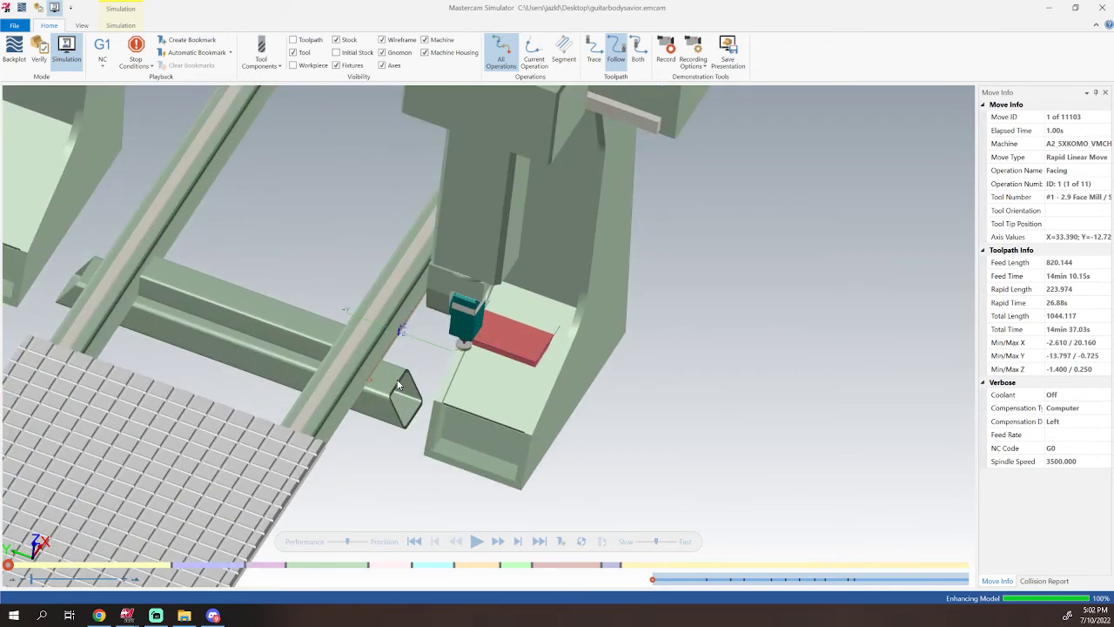
scroll(426, 357, "up", 2)
scroll(425, 357, "down", 1)
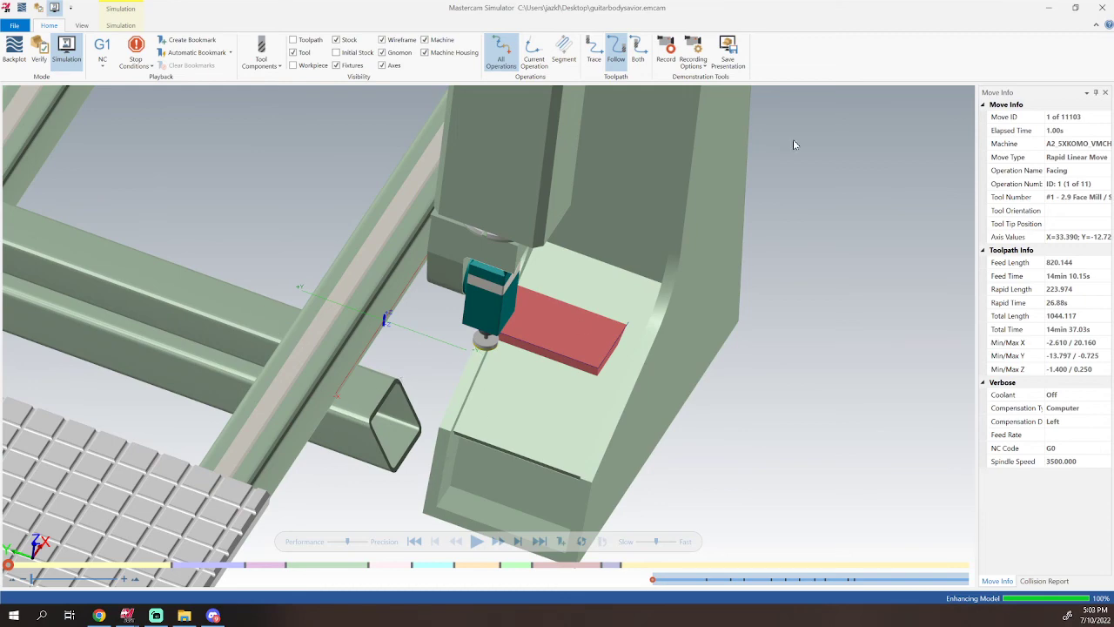
left_click(1102, 7)
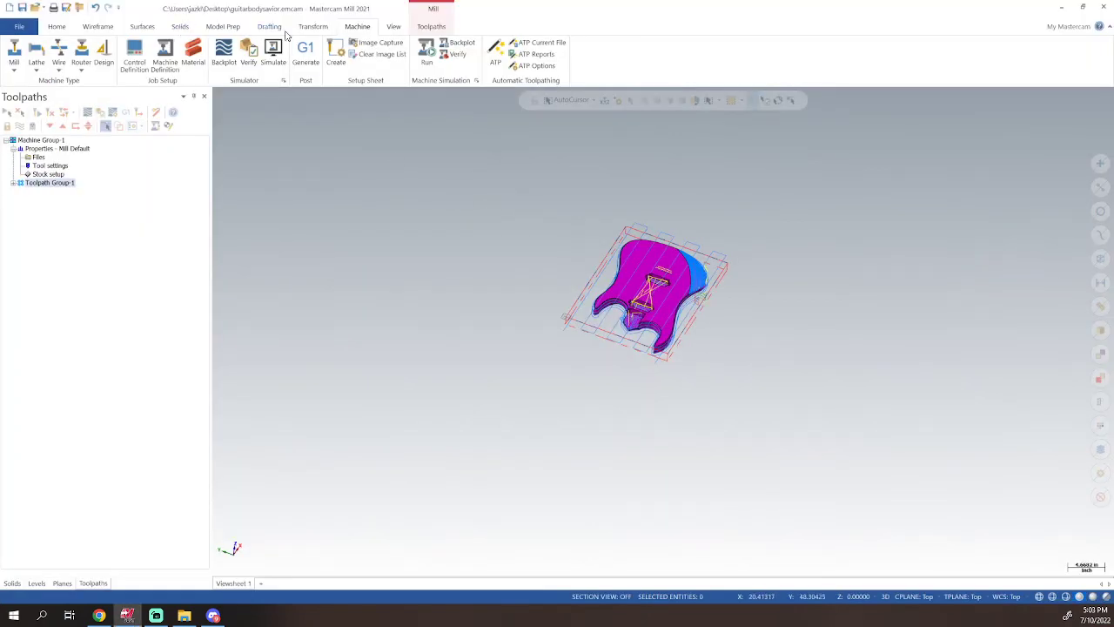
- Change the part translation in the simulator options to X -36 and Y 24 and accept the settings
left_click(283, 80)
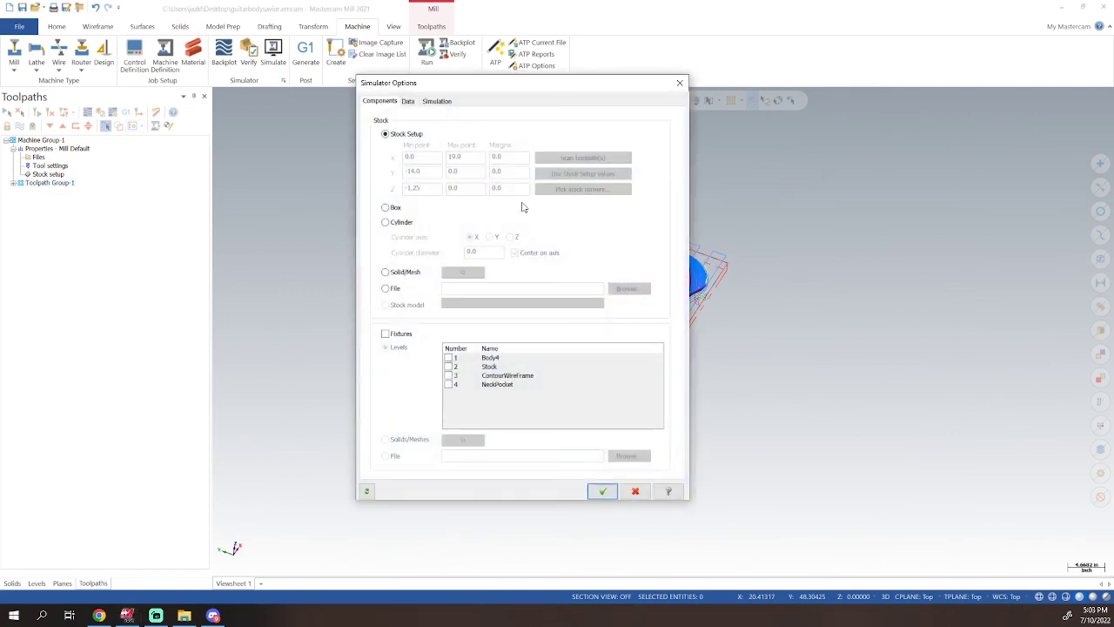
left_click(438, 102)
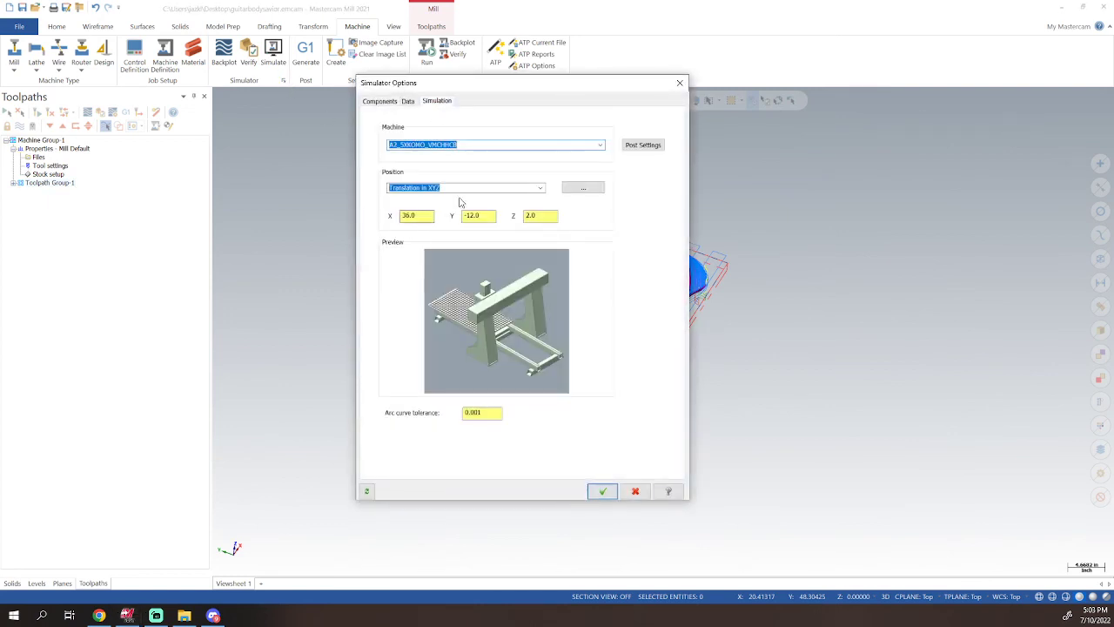
left_click(403, 215)
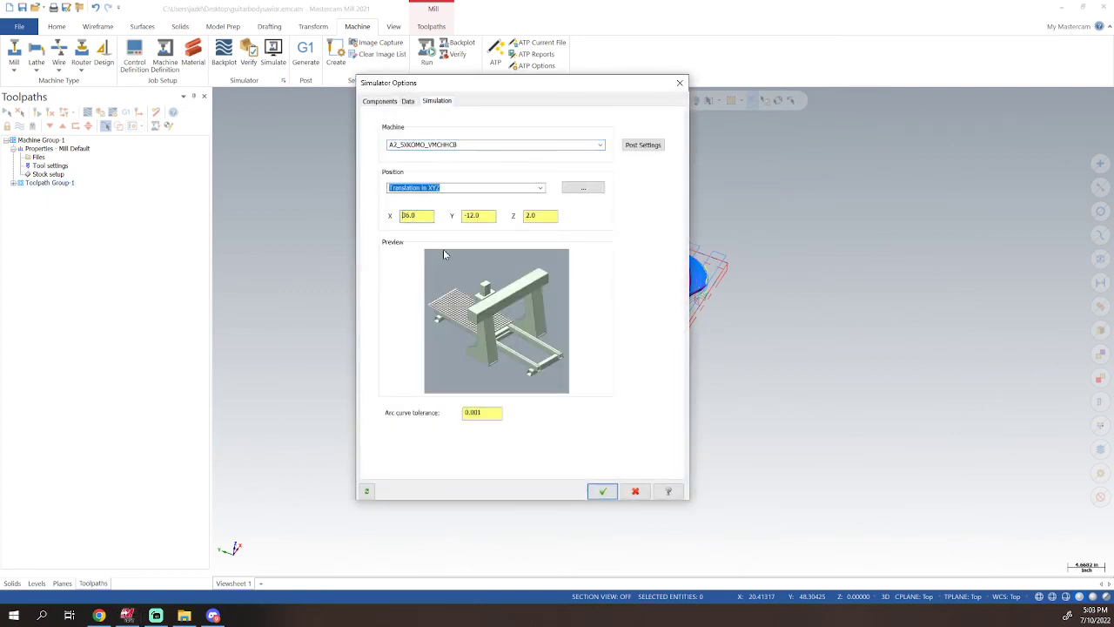
type("-")
left_click(466, 215)
type("24")
left_click(532, 216)
left_click(603, 491)
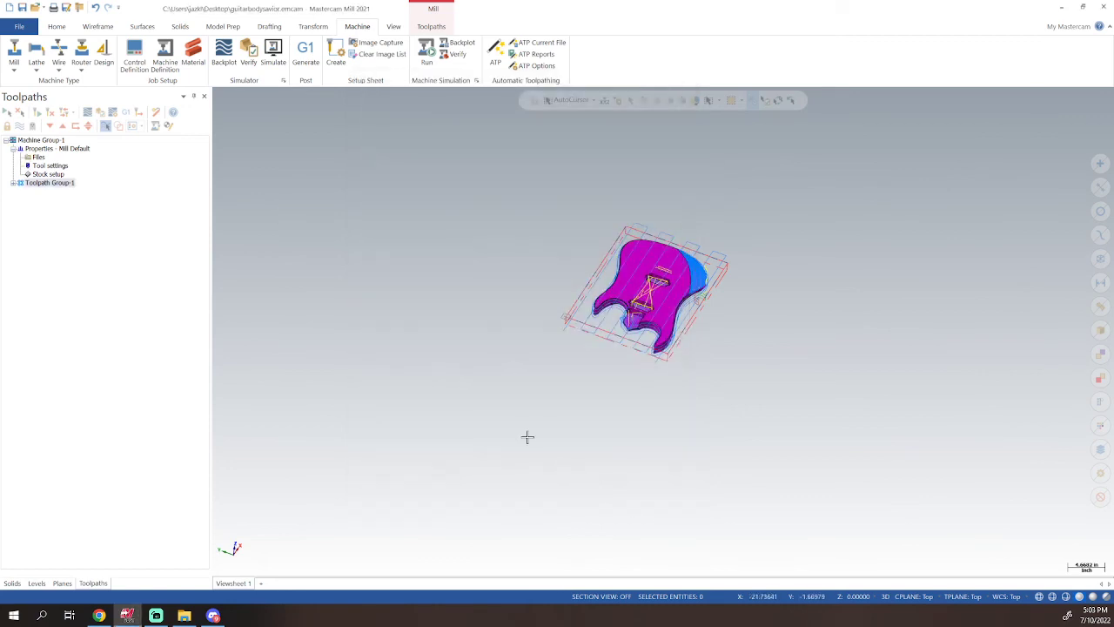
- Launch the machine simulation again and examine the repositioned stock on the machine table
left_click(274, 54)
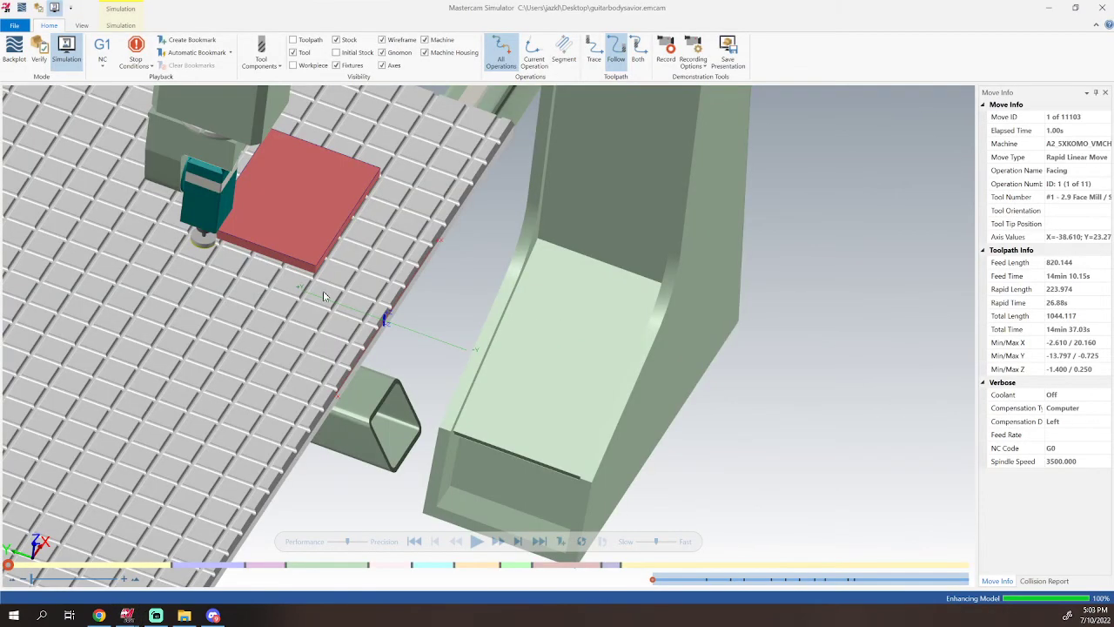
scroll(323, 291, "down", 3)
scroll(323, 292, "up", 5)
middle_click_drag(323, 292, 493, 360)
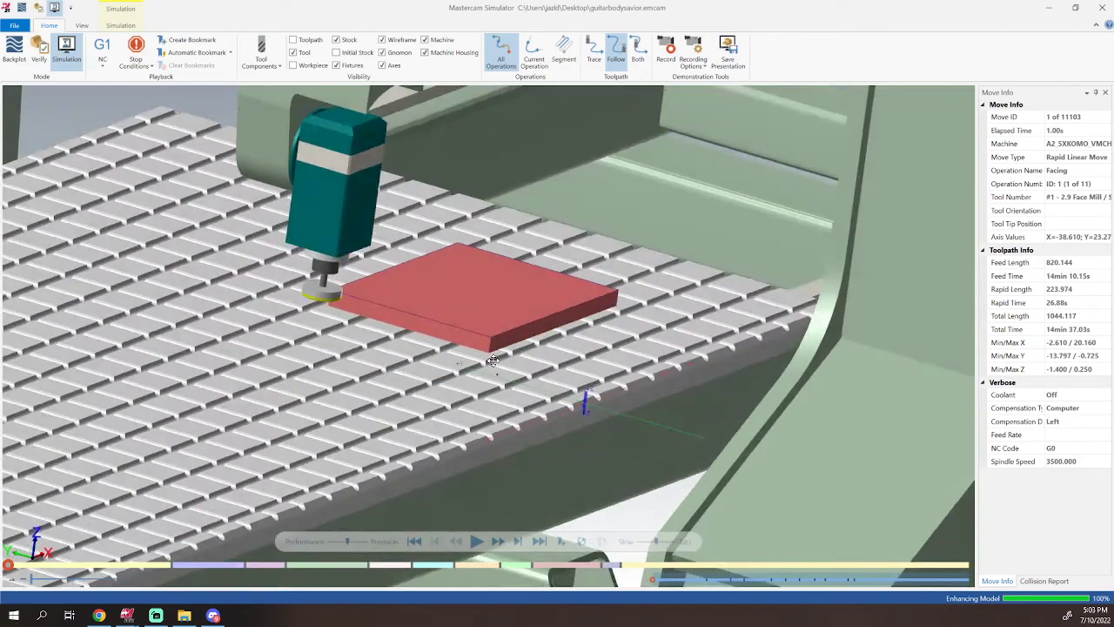
scroll(493, 360, "down", 6)
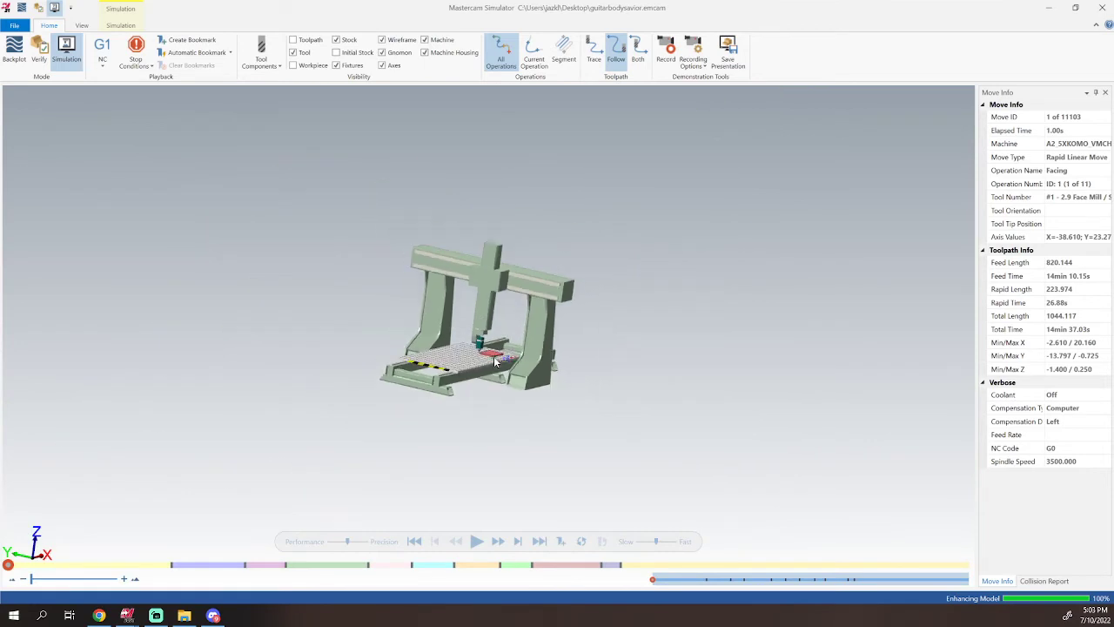
- Reduce the playback speed and start the machine simulation of all operations on the guitar body stock
scroll(493, 356, "up", 8)
scroll(494, 356, "down", 2)
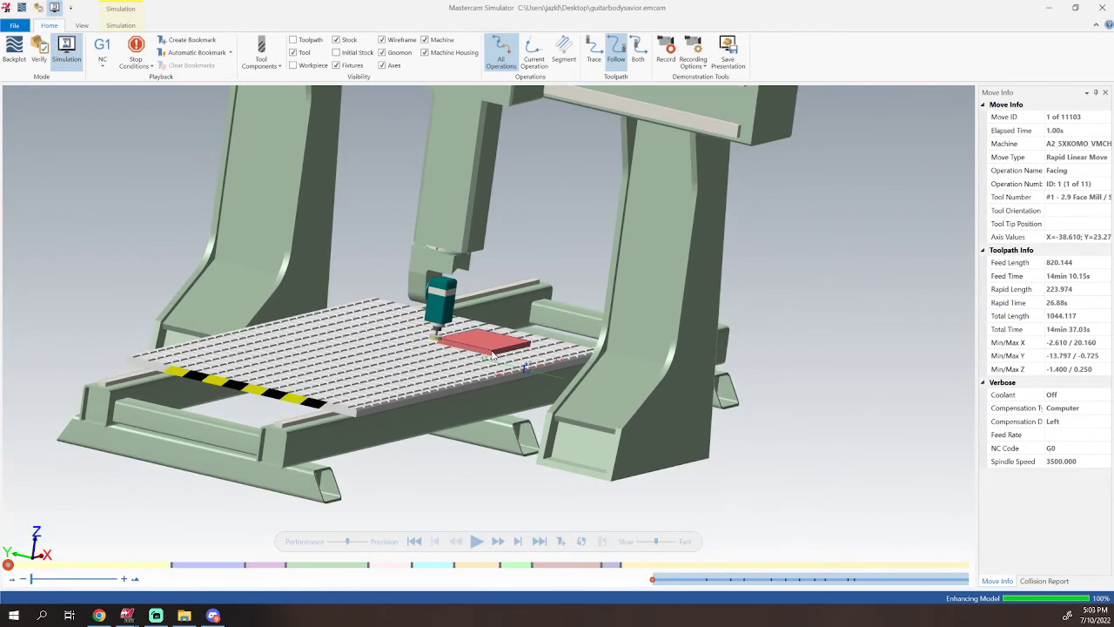
scroll(493, 354, "down", 2)
scroll(475, 335, "up", 6)
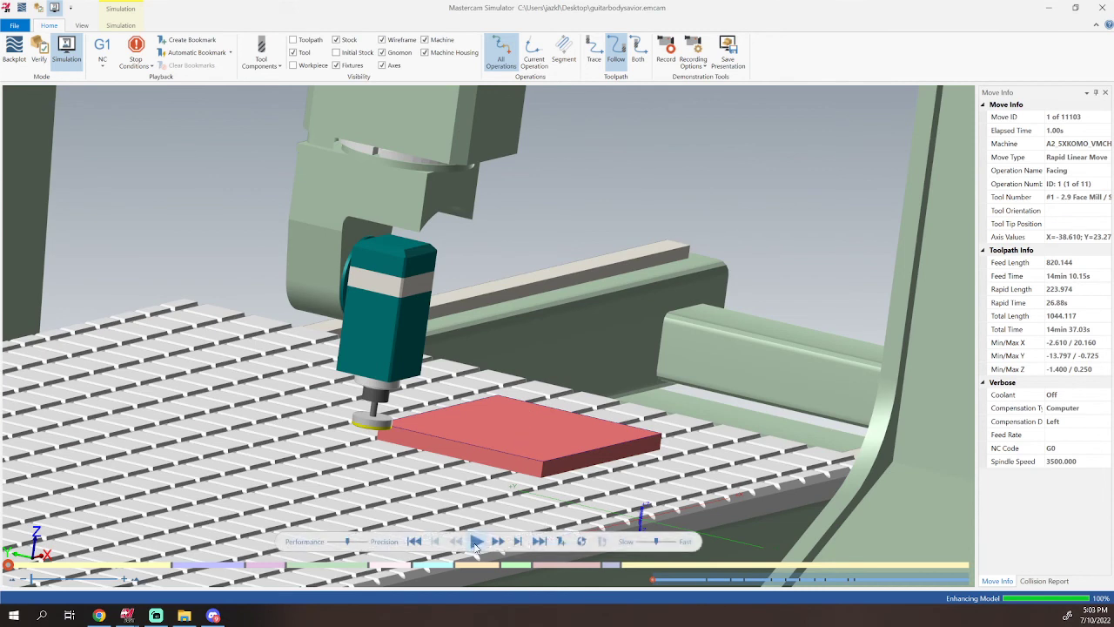
left_click_drag(660, 546, 653, 547)
left_click(477, 541)
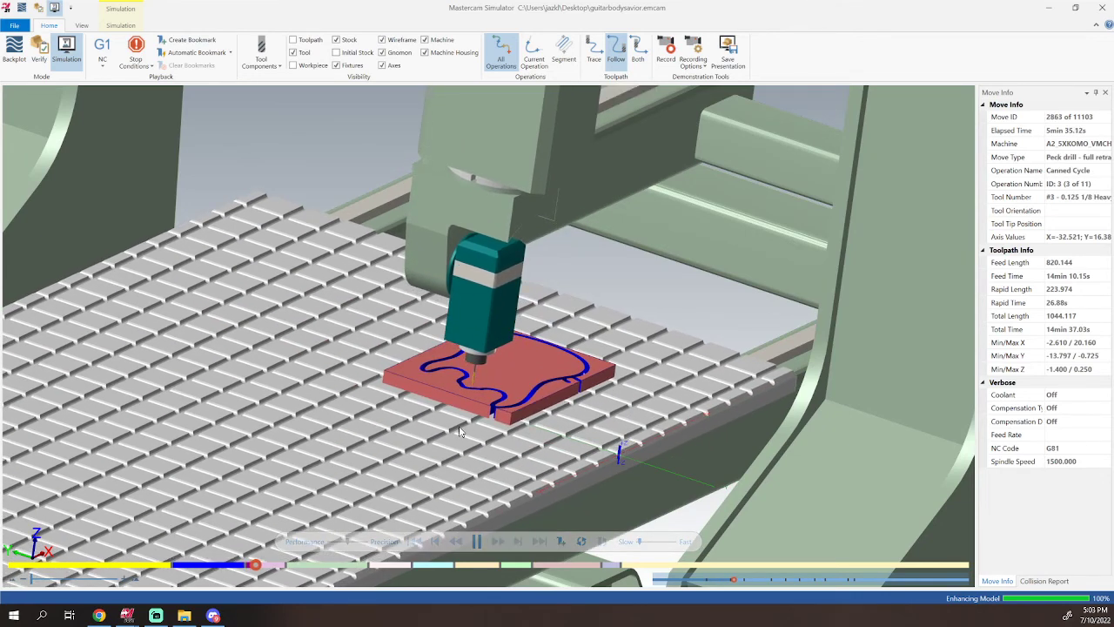
- Raise the playback speed slightly and follow the cutting up close through the final flowline surface finishing operation
scroll(502, 376, "up", 4)
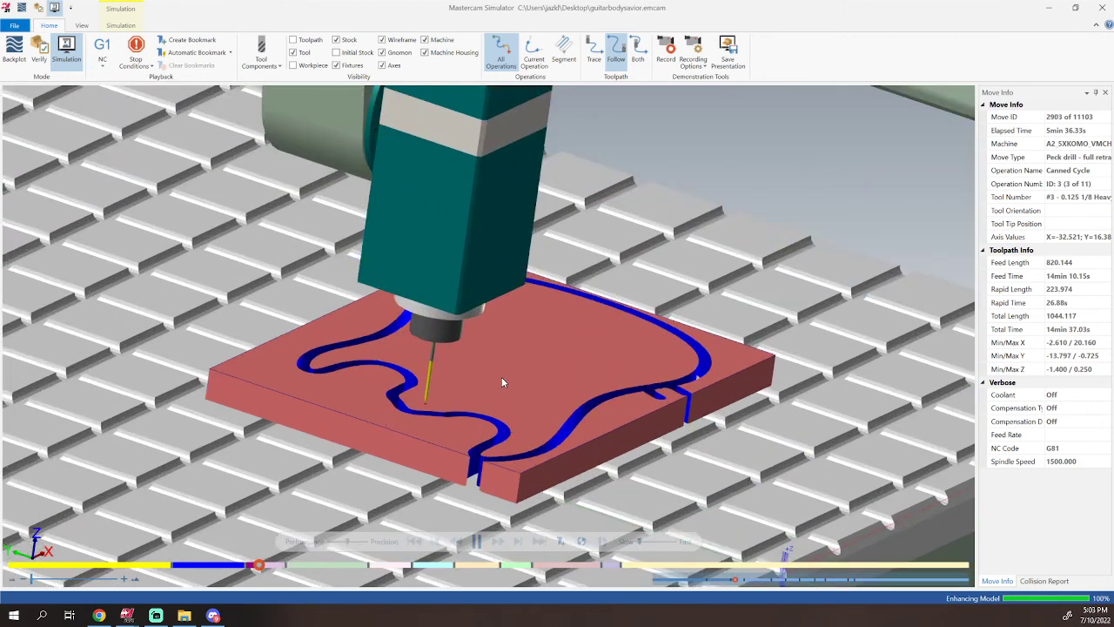
left_click_drag(640, 541, 643, 540)
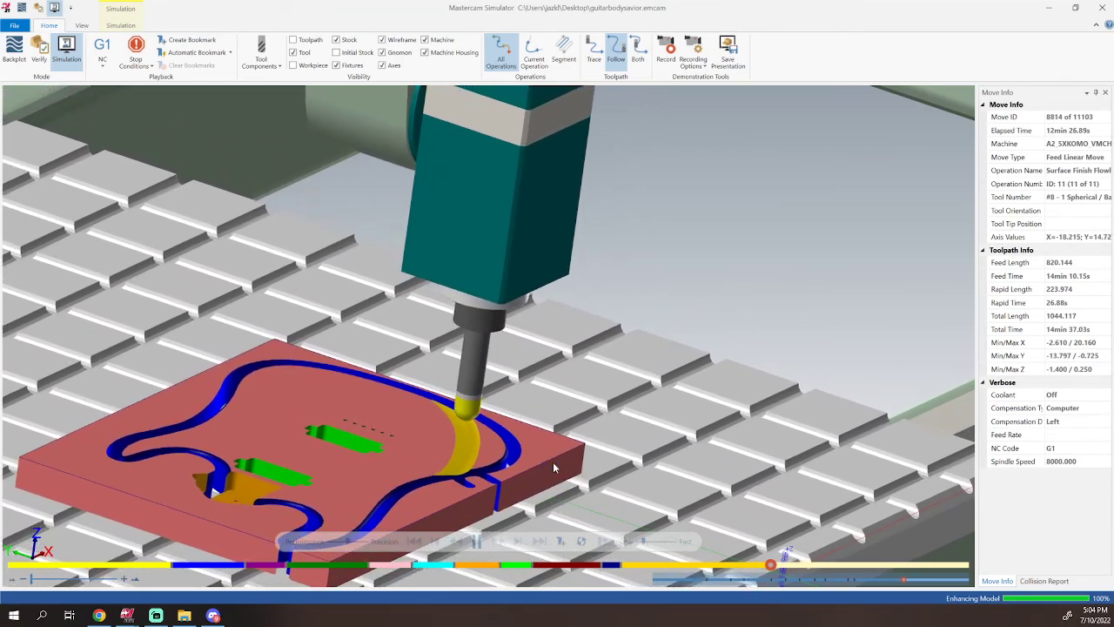
scroll(452, 437, "down", 1)
scroll(443, 447, "up", 4)
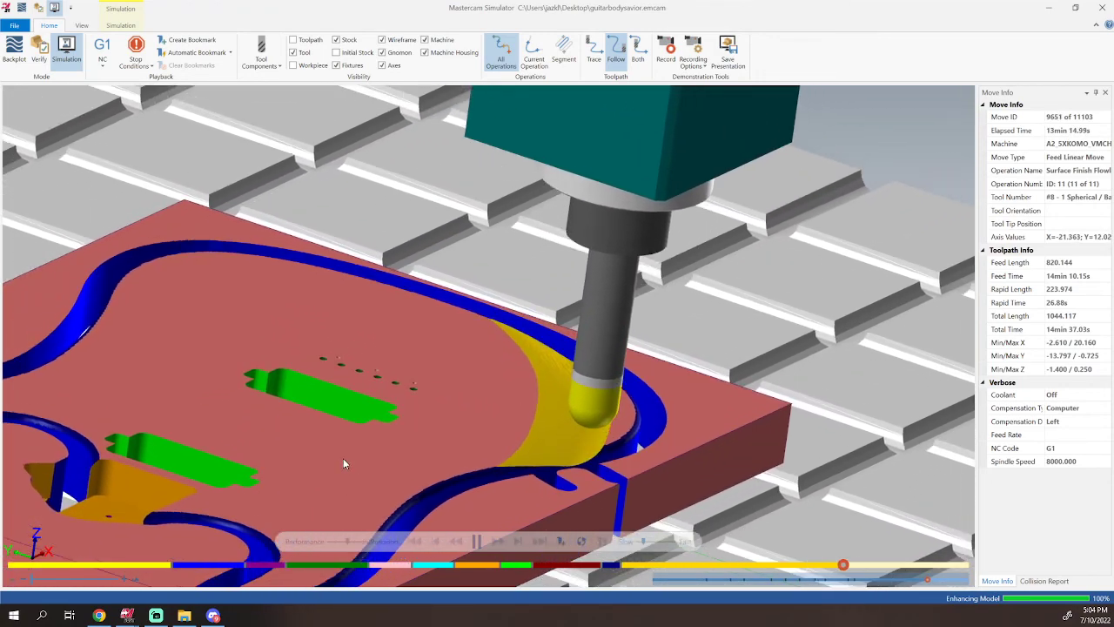
scroll(362, 460, "down", 3)
scroll(331, 468, "up", 4)
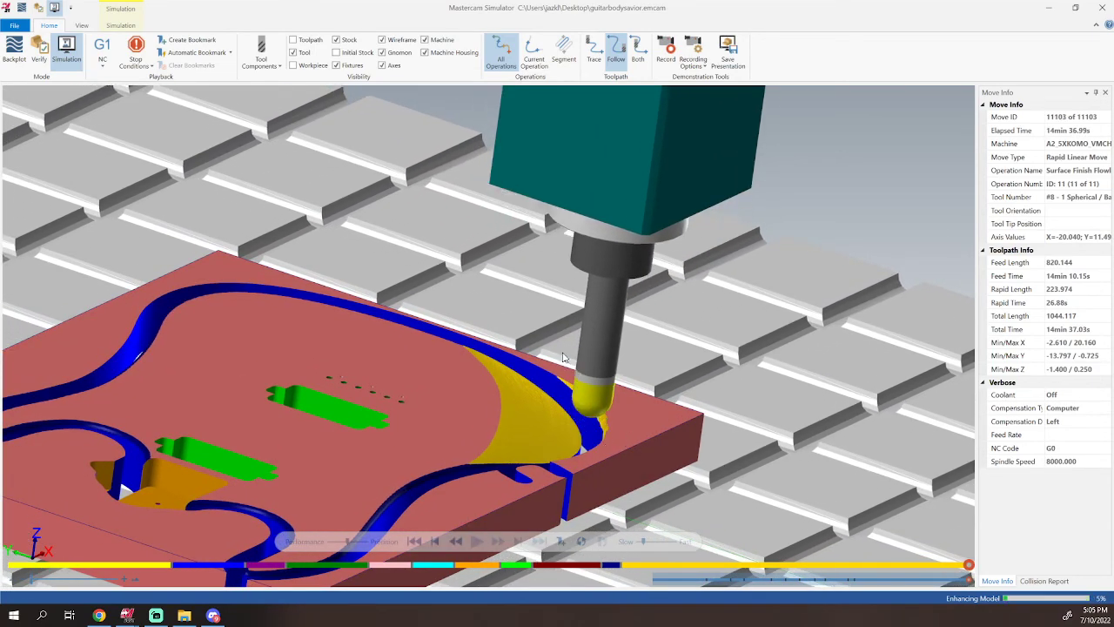
- Inspect the flowline-finished surface and the adjoining outline cut on the simulated guitar body from several angles
scroll(608, 453, "up", 2)
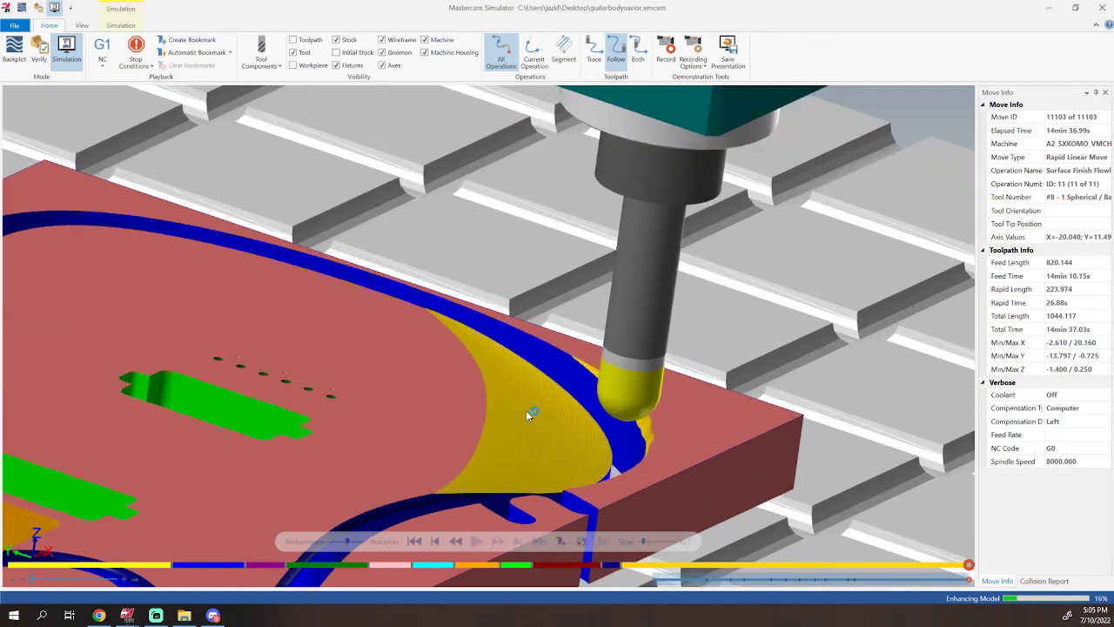
scroll(608, 442, "down", 4)
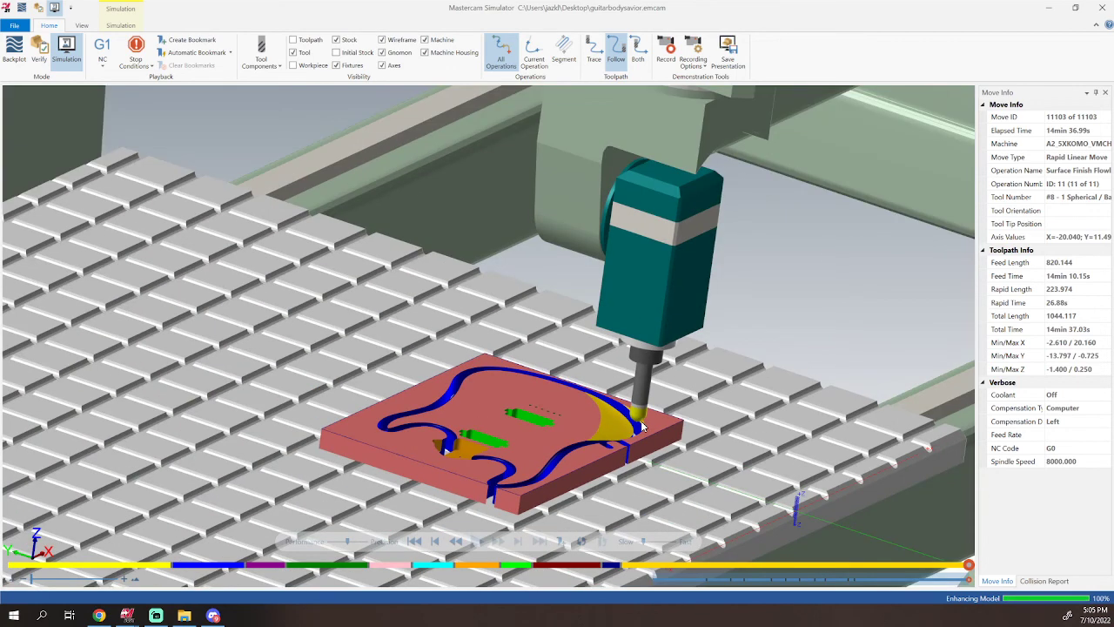
middle_click_drag(635, 449, 706, 482)
scroll(696, 492, "up", 6)
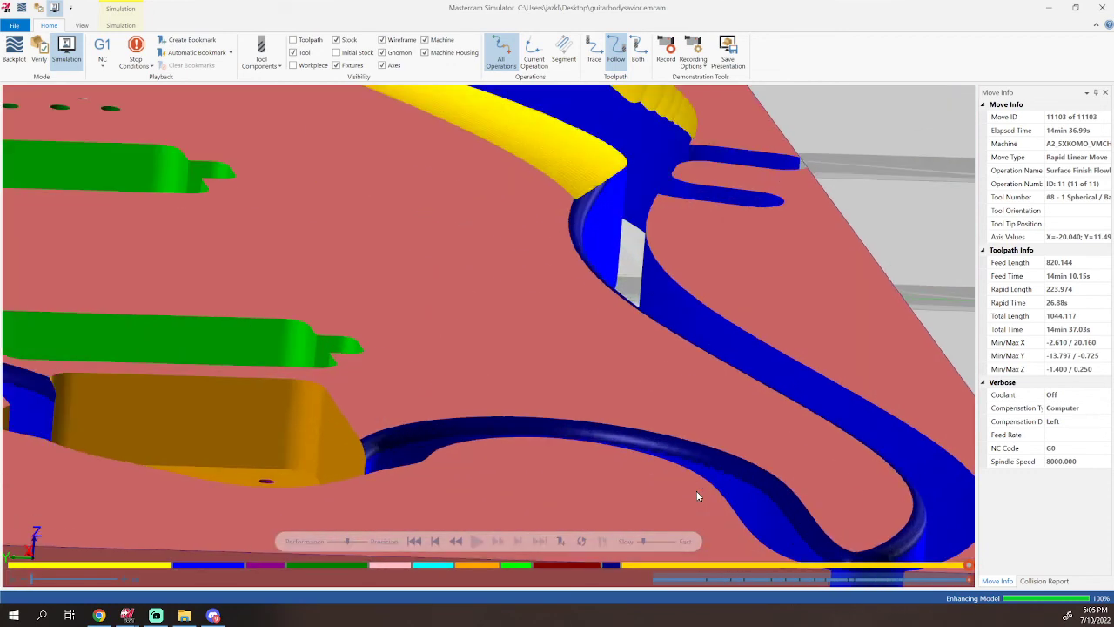
middle_click_drag(695, 413, 697, 405)
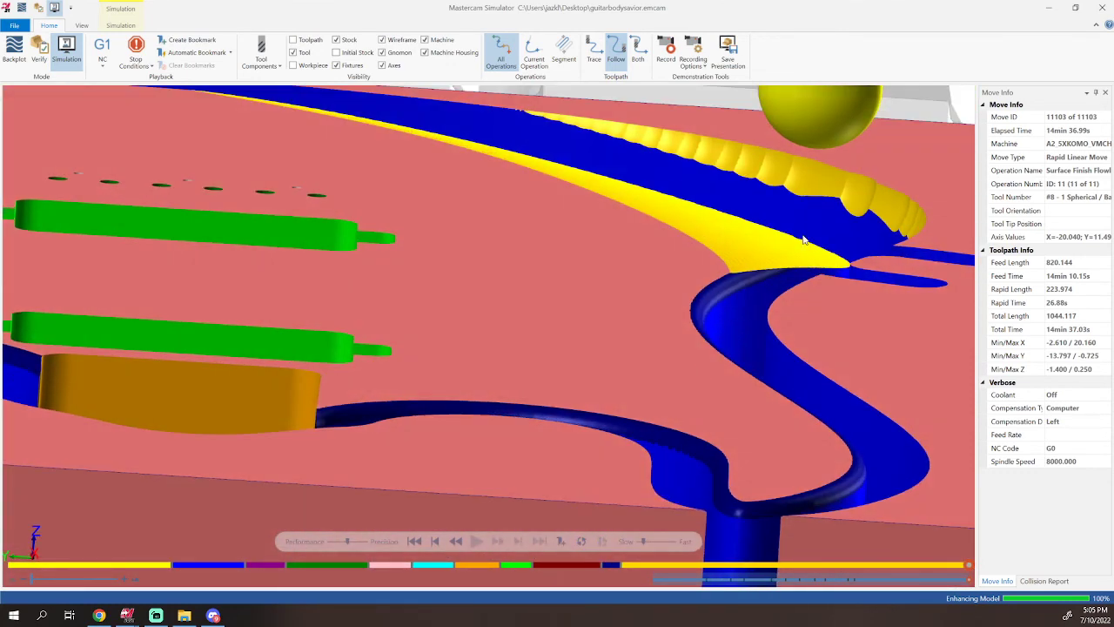
middle_click_drag(796, 274, 834, 377, "shift")
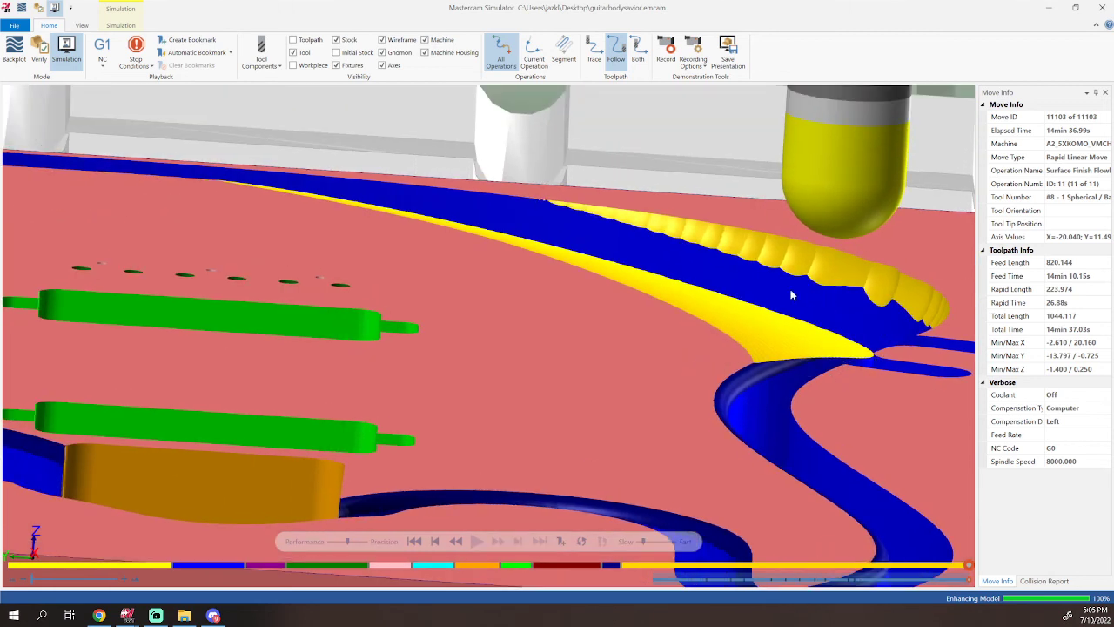
scroll(490, 385, "down", 5)
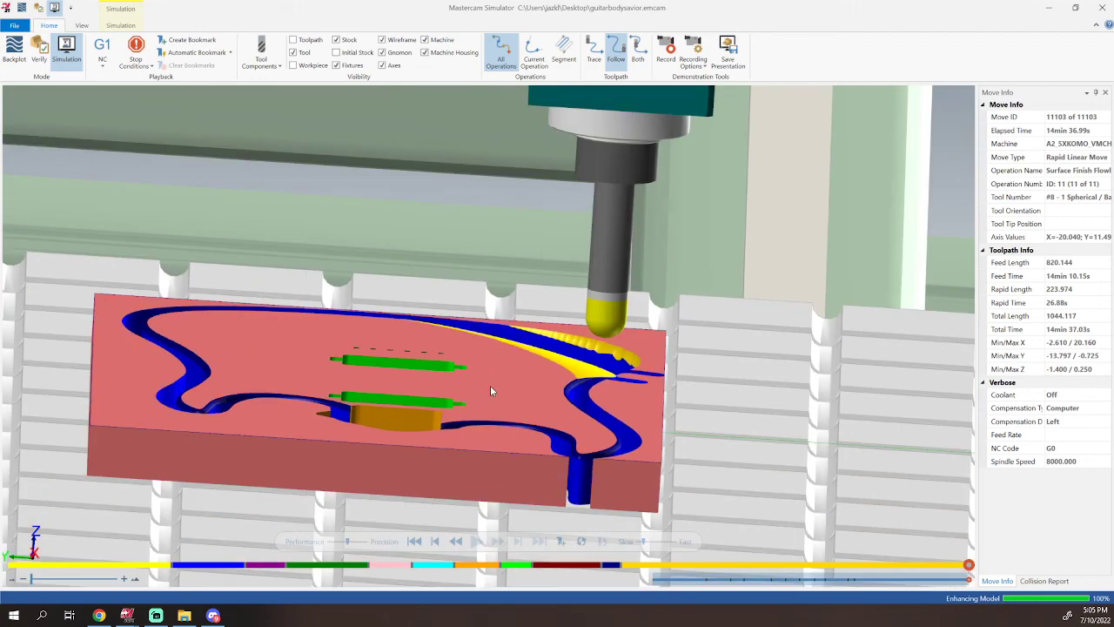
- Inspect the pockets and the outline cut of the machined guitar body, and close the simulator
scroll(473, 392, "up", 5)
mouse_move(484, 394)
middle_mouse_down()
mouse_move(603, 398)
mouse_move(427, 381)
mouse_move(480, 406)
mouse_move(496, 401)
mouse_move(485, 395)
mouse_move(488, 424)
mouse_move(485, 410)
middle_mouse_up()
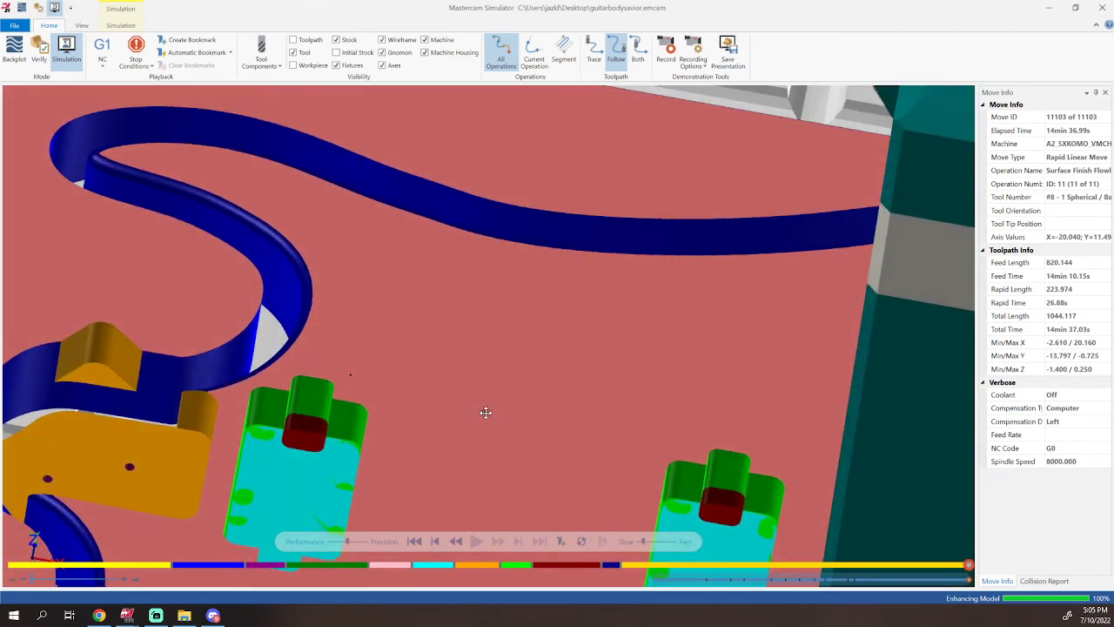
middle_click_drag(492, 251, 567, 407)
scroll(540, 348, "down", 5)
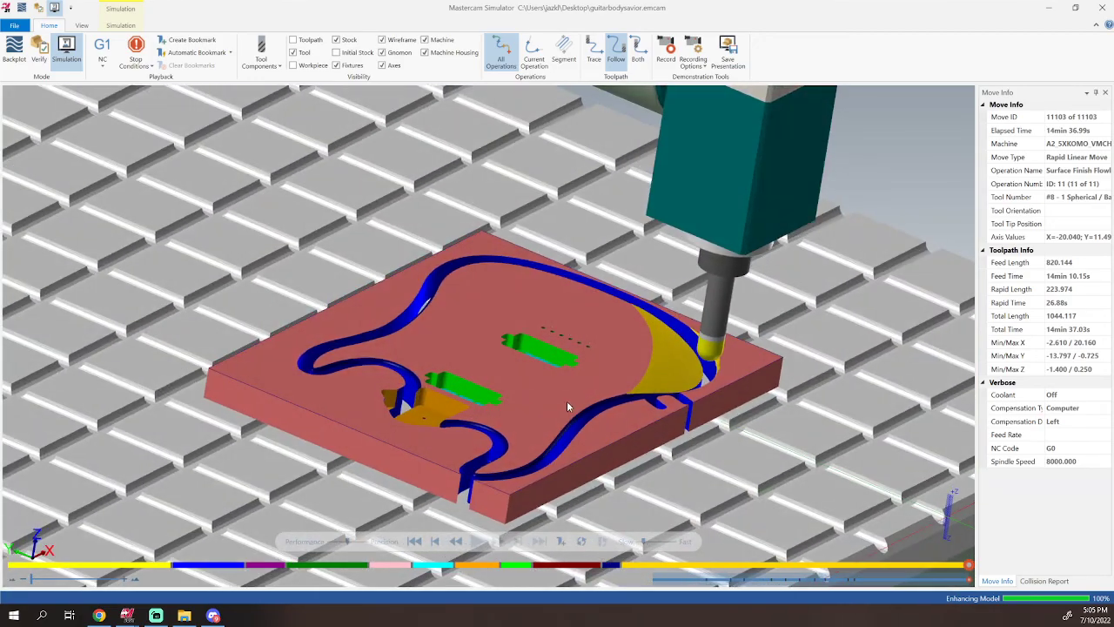
left_click(1102, 8)
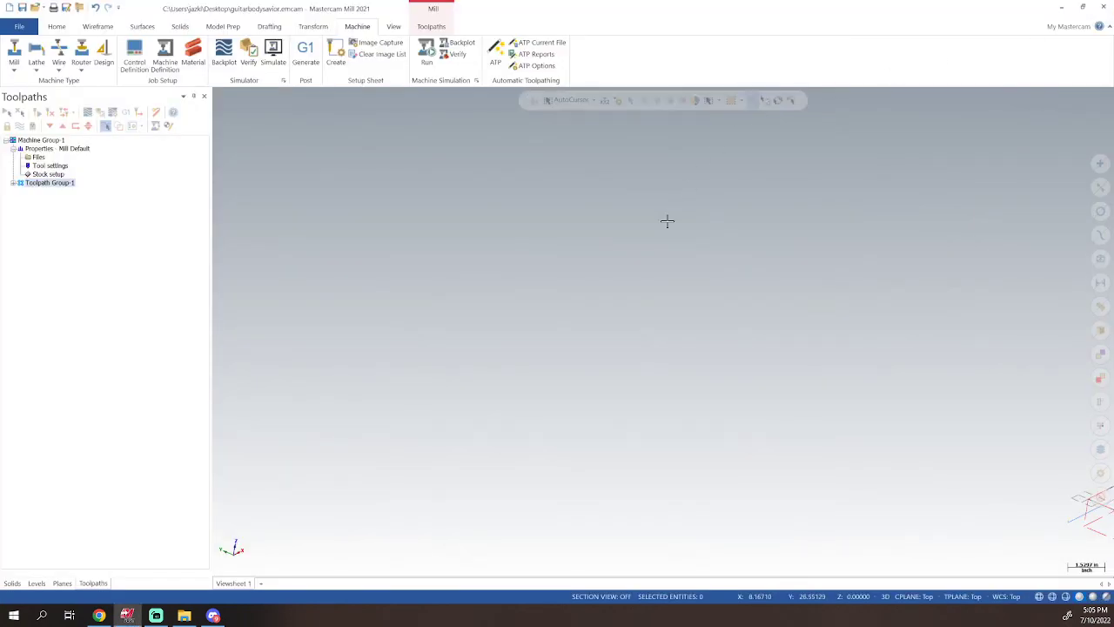